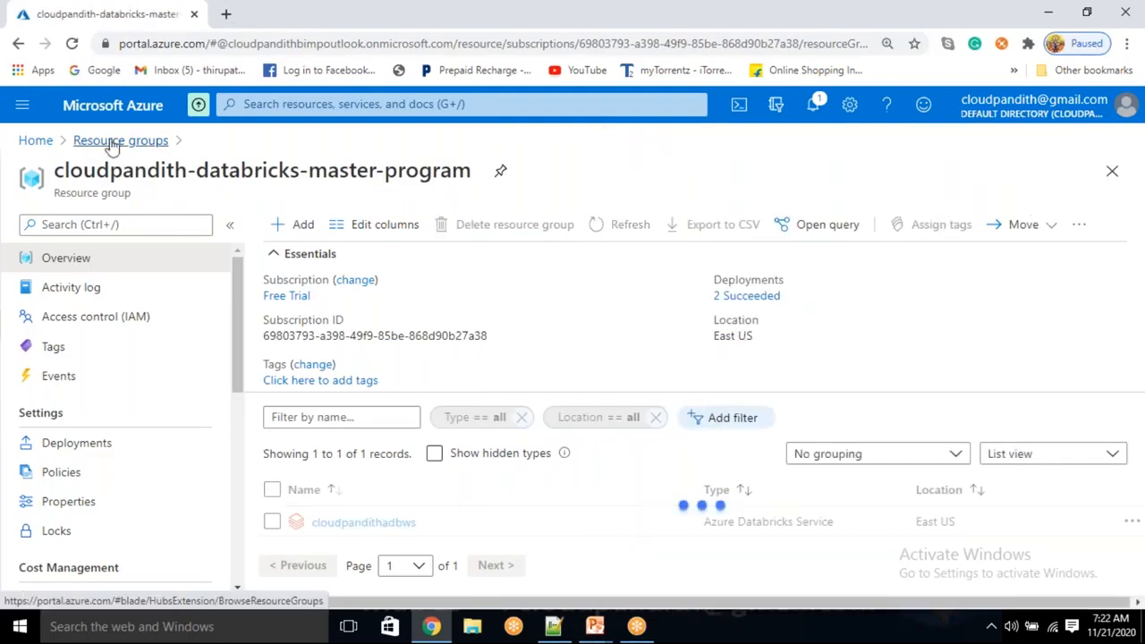
Find the SQL databases service in the Azure portal and start creating a new SQL database.
click(298, 104)
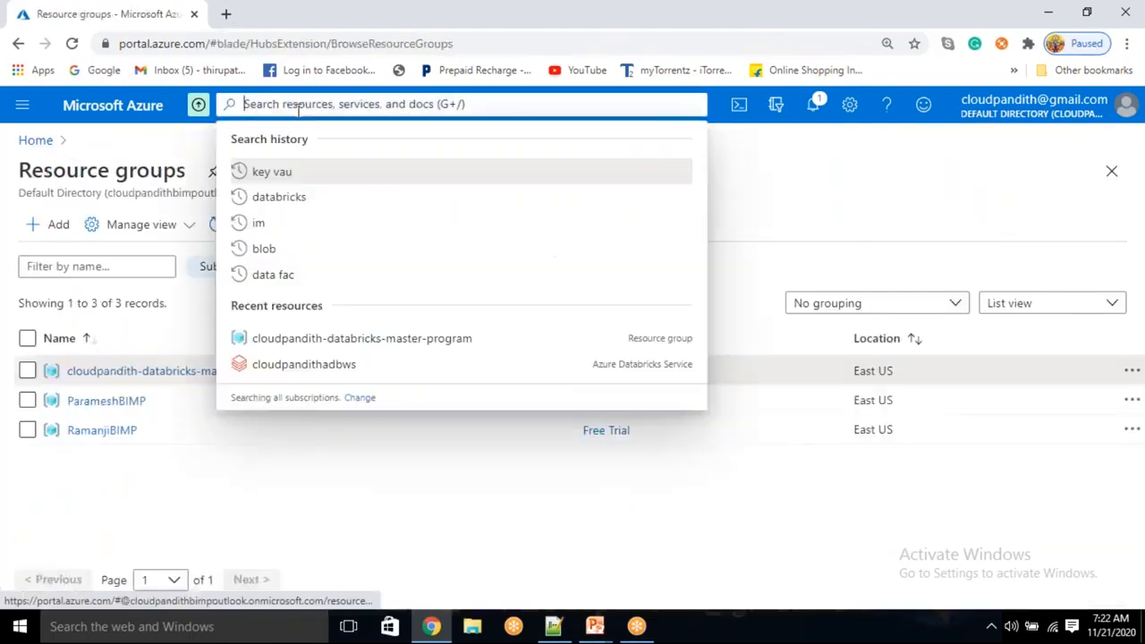
text(sql)
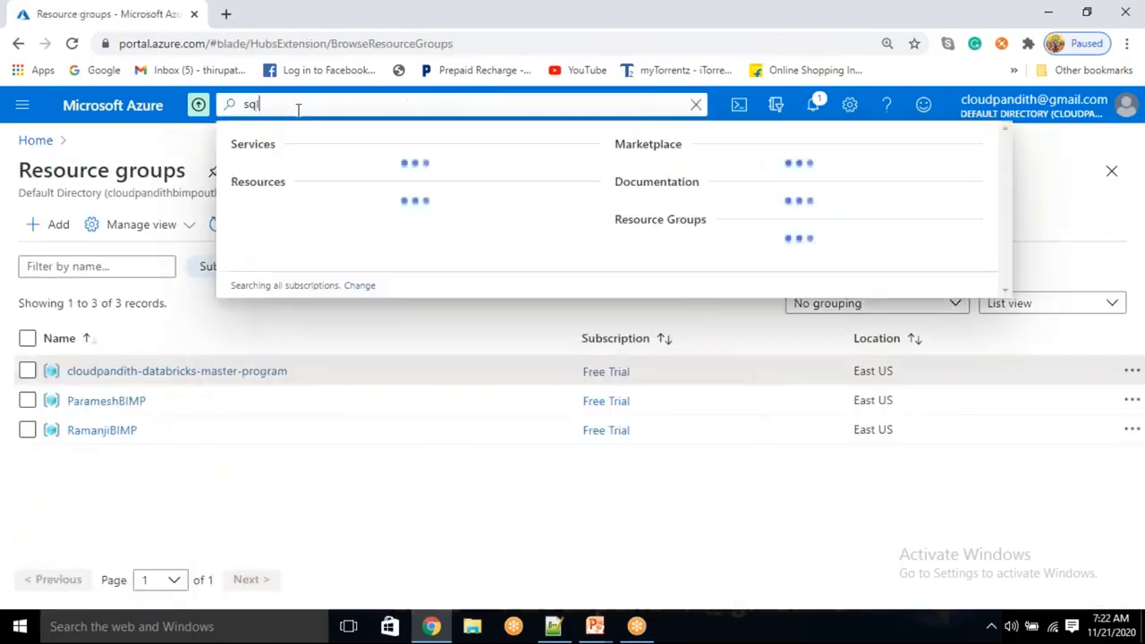
text( datab)
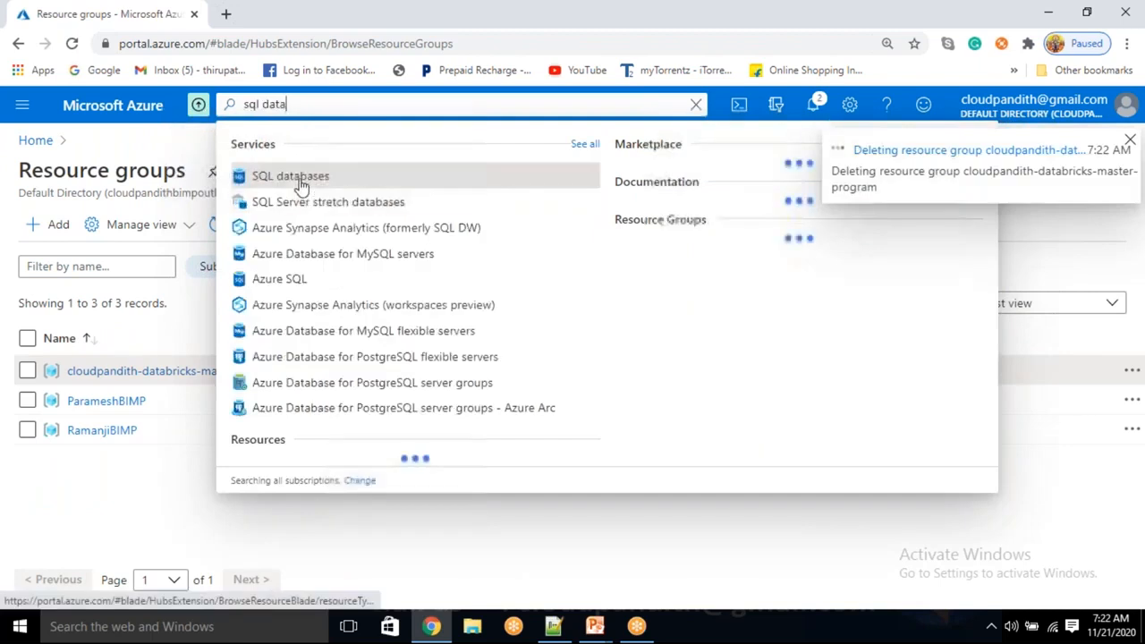
click(298, 179)
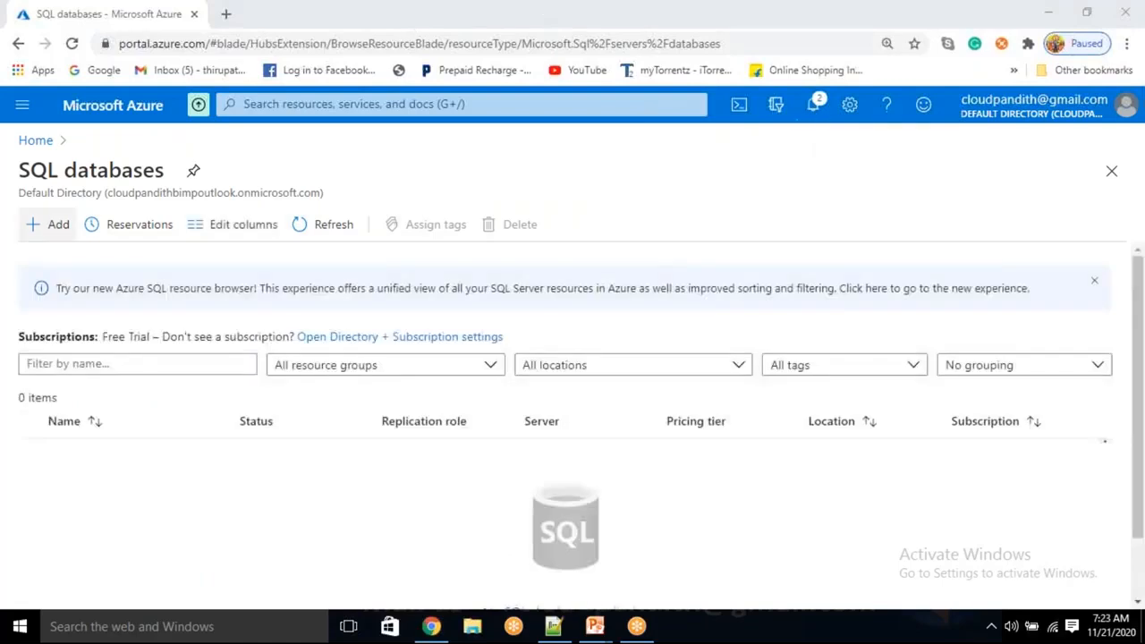
click(51, 236)
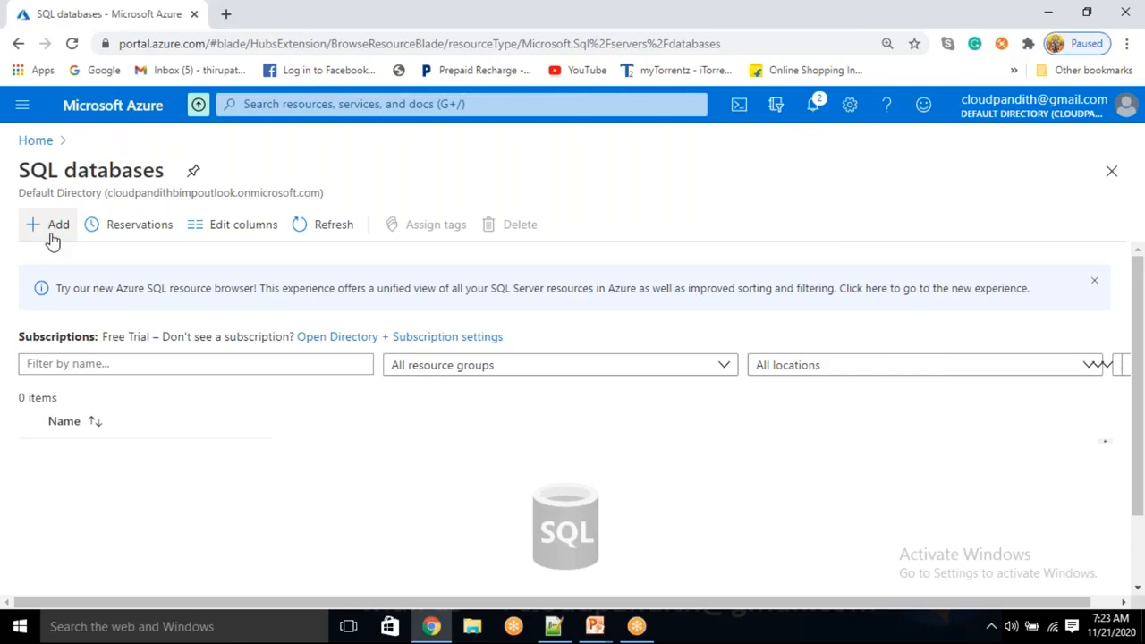
click(52, 236)
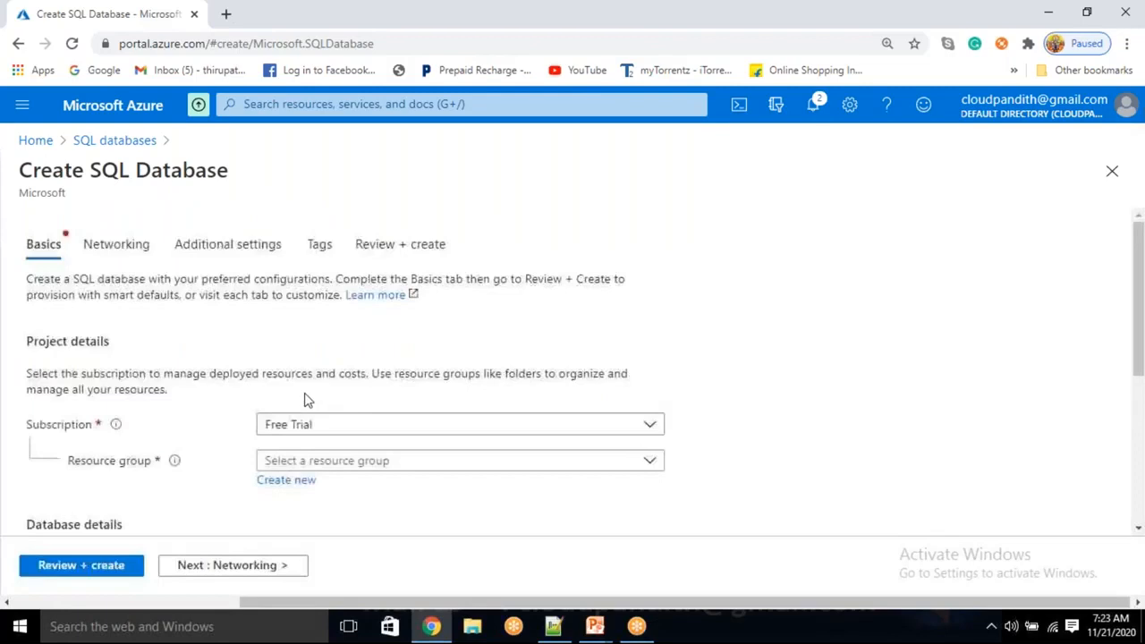
Create a new resource group named cloudpandith-BI-Master-Program for the SQL database.
scroll(304, 393, down, 1)
click(286, 396)
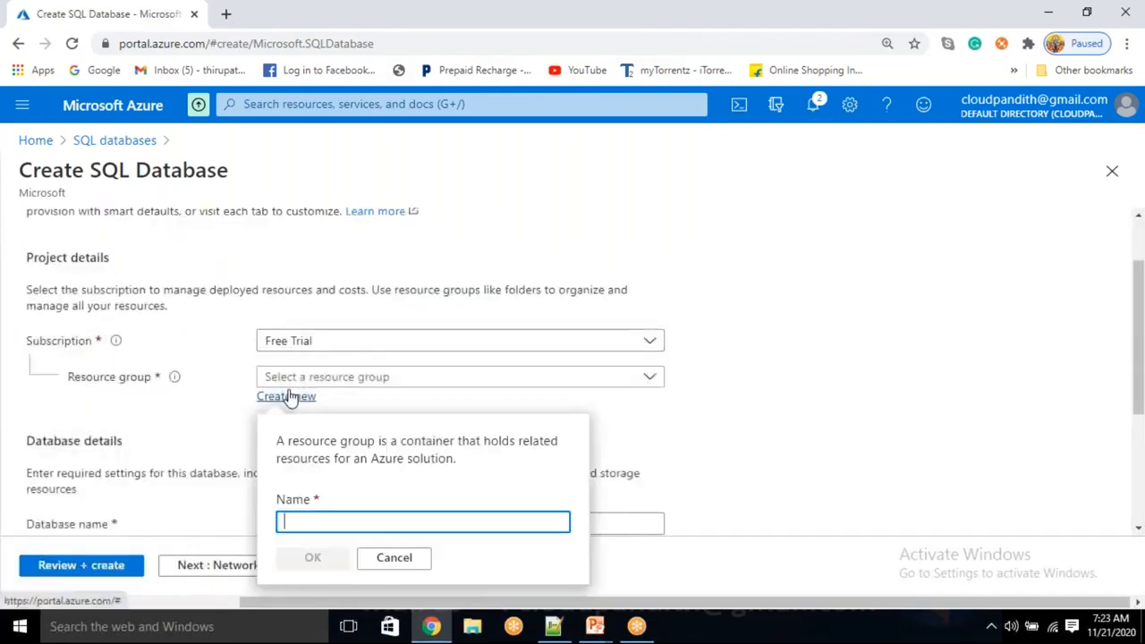
text(cloudpandith-BI-Mast)
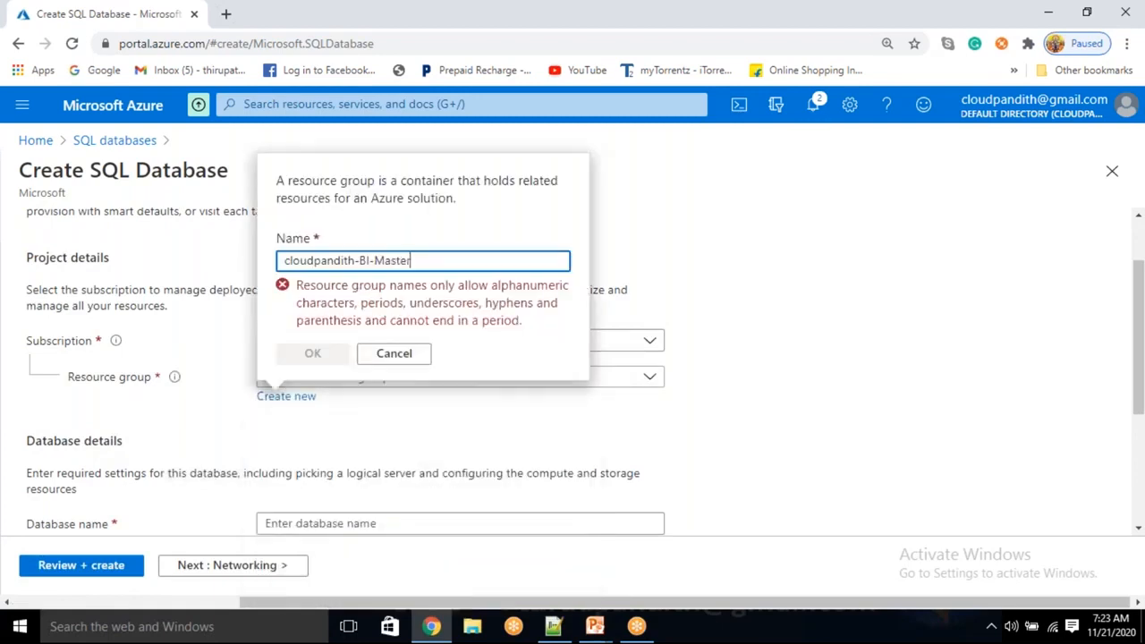
text(er)
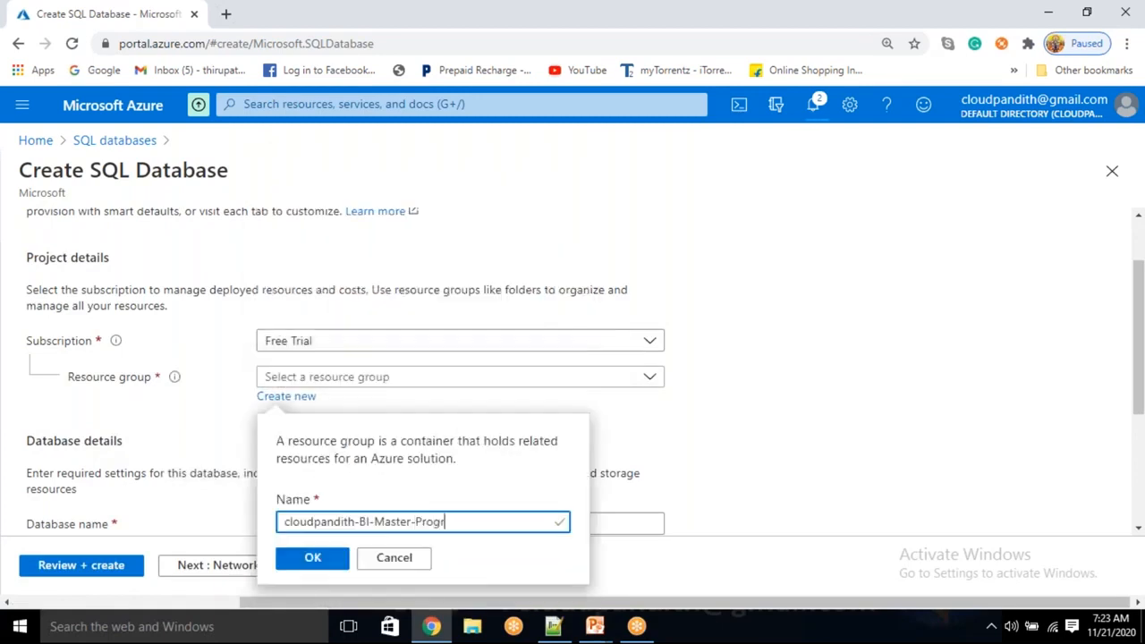
click(304, 559)
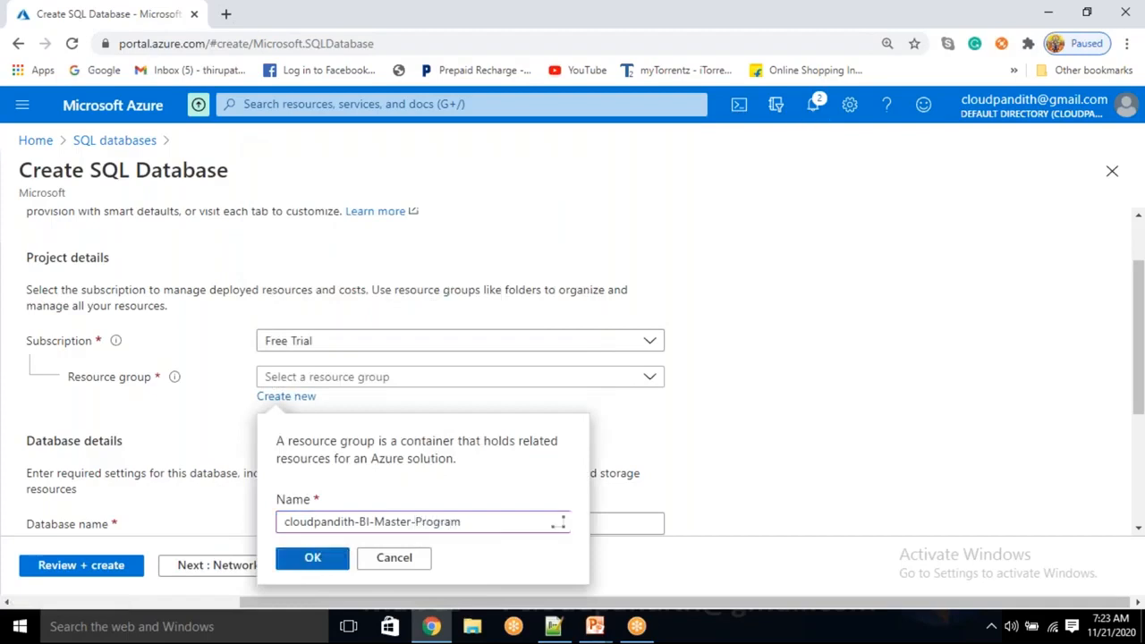
Name the database cloudpandithsqldb.
scroll(315, 516, down, 2)
click(330, 355)
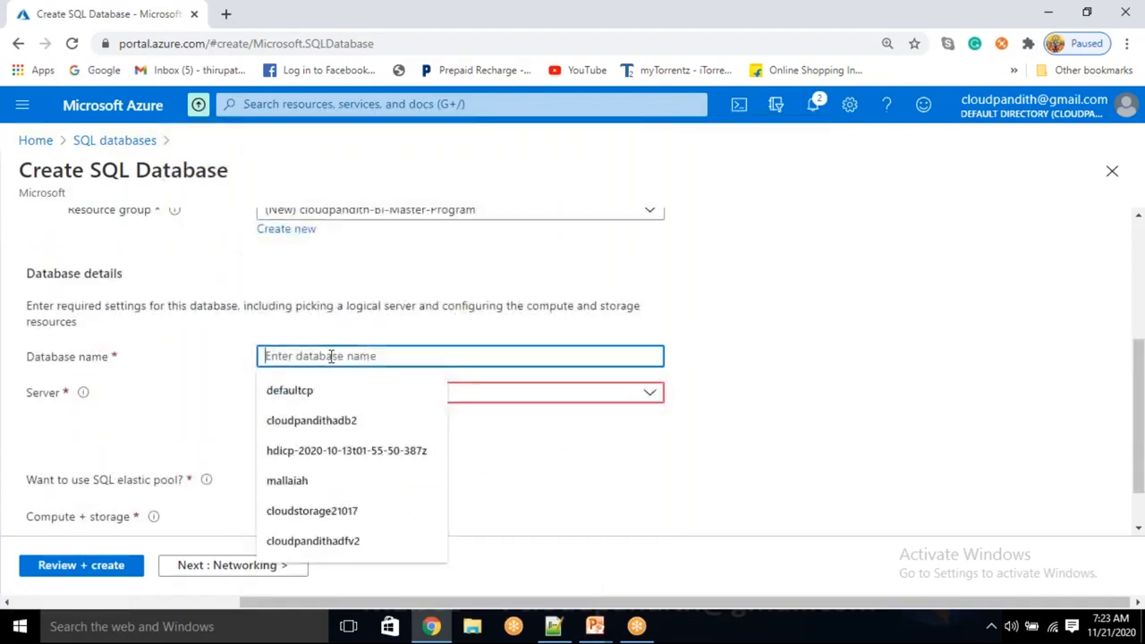
text(cloudpandithsq)
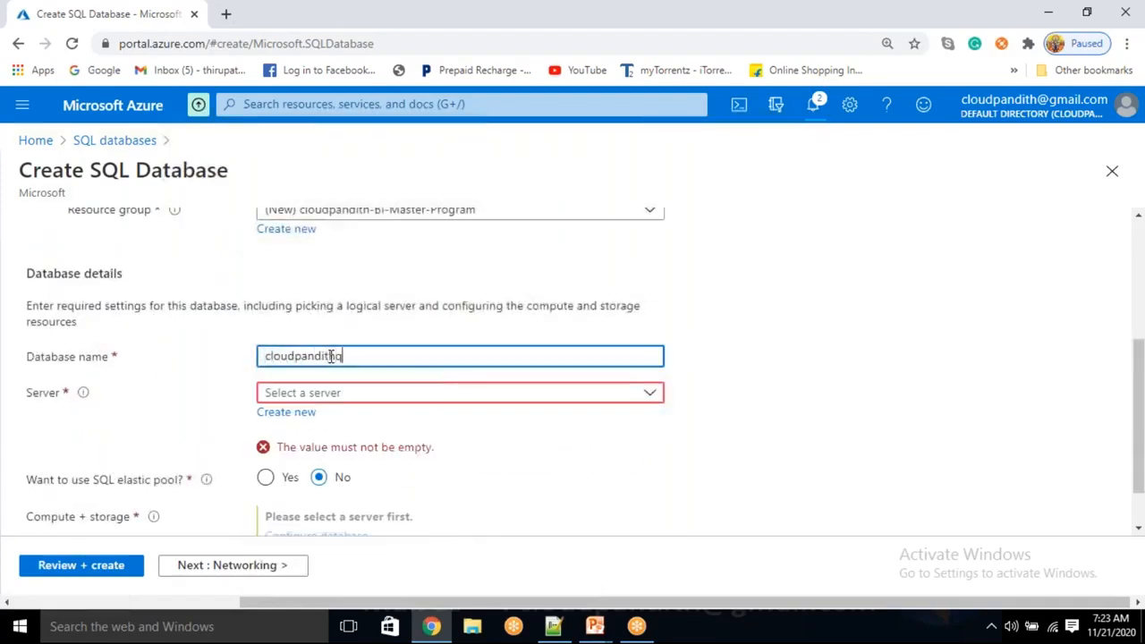
text(ldb)
key(Tab)
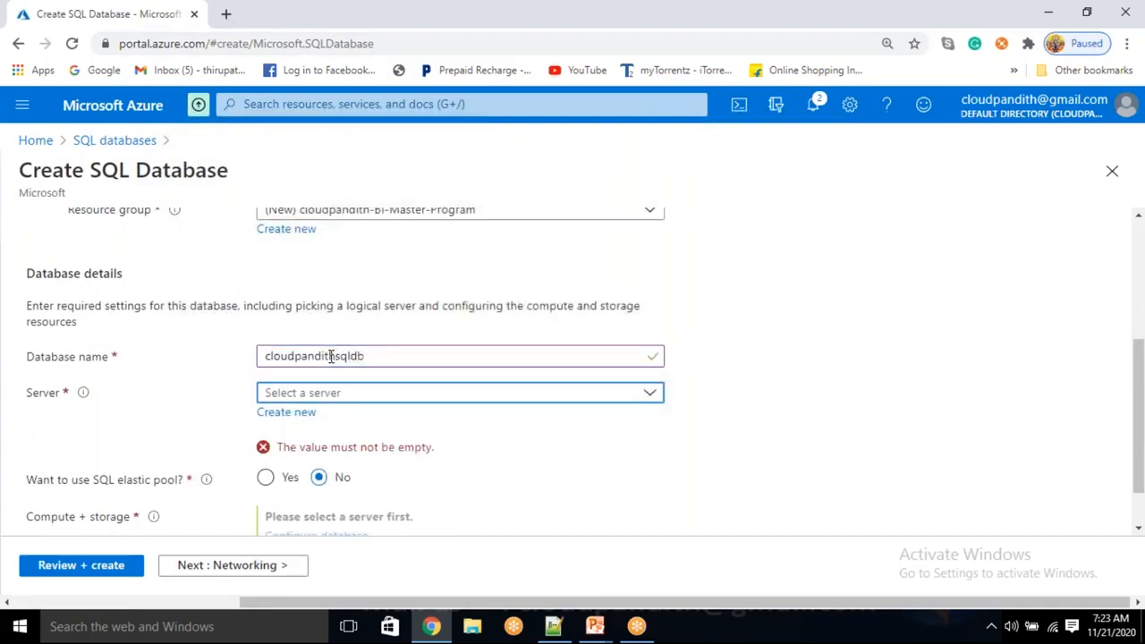
Start a new server for the database, name it cloudpandithsqlserver and enter the server admin login.
click(286, 412)
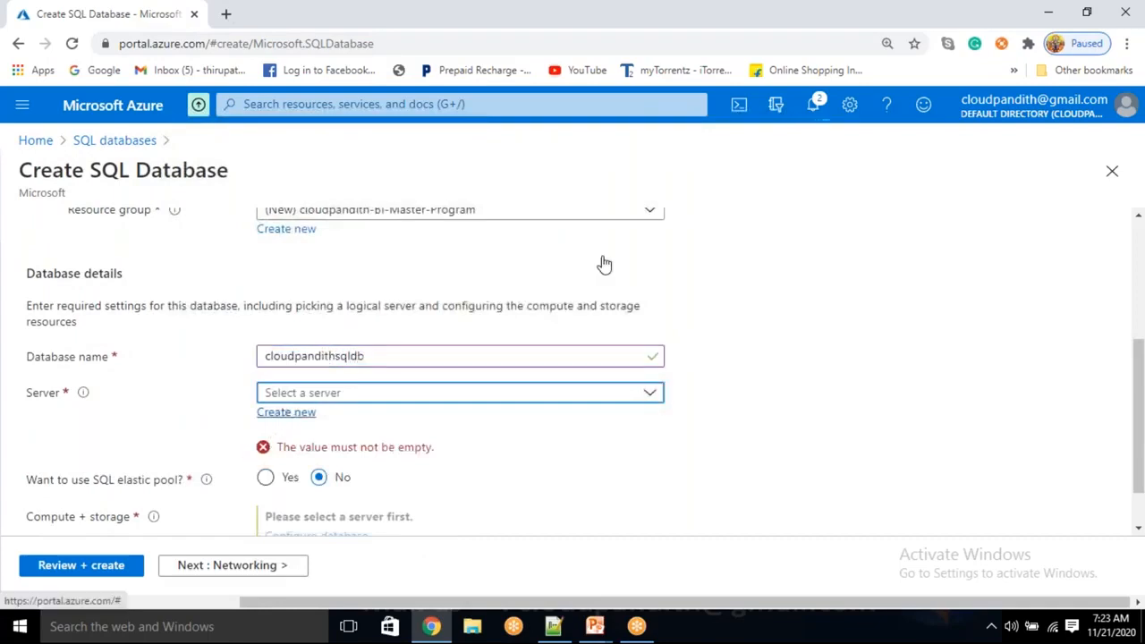
click(854, 74)
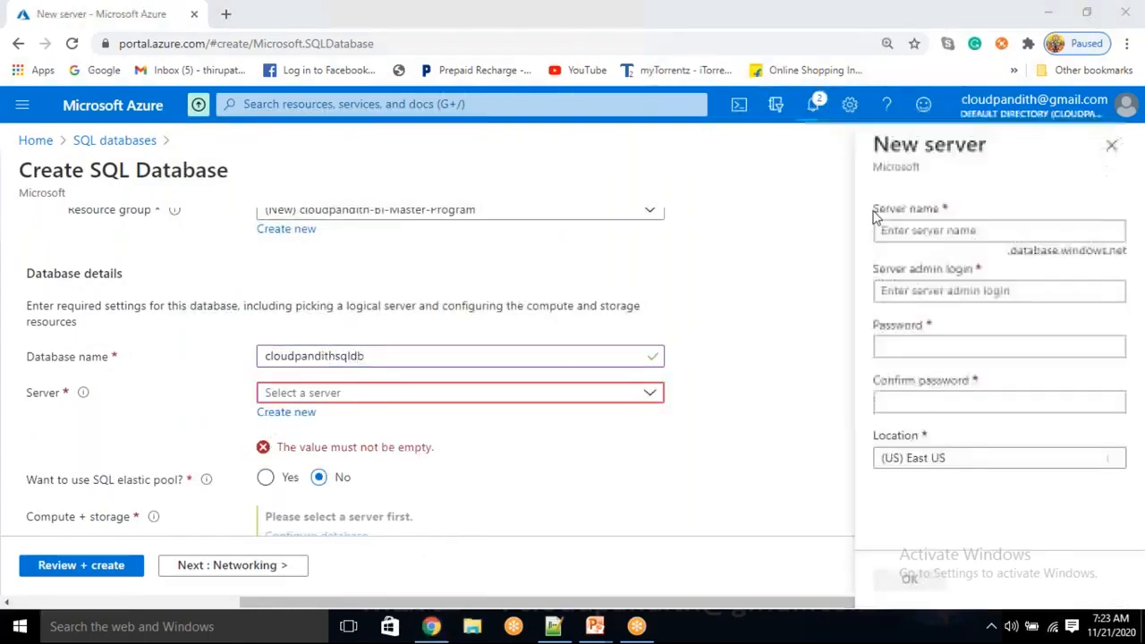
click(898, 229)
text(cloudpandithsqlserver)
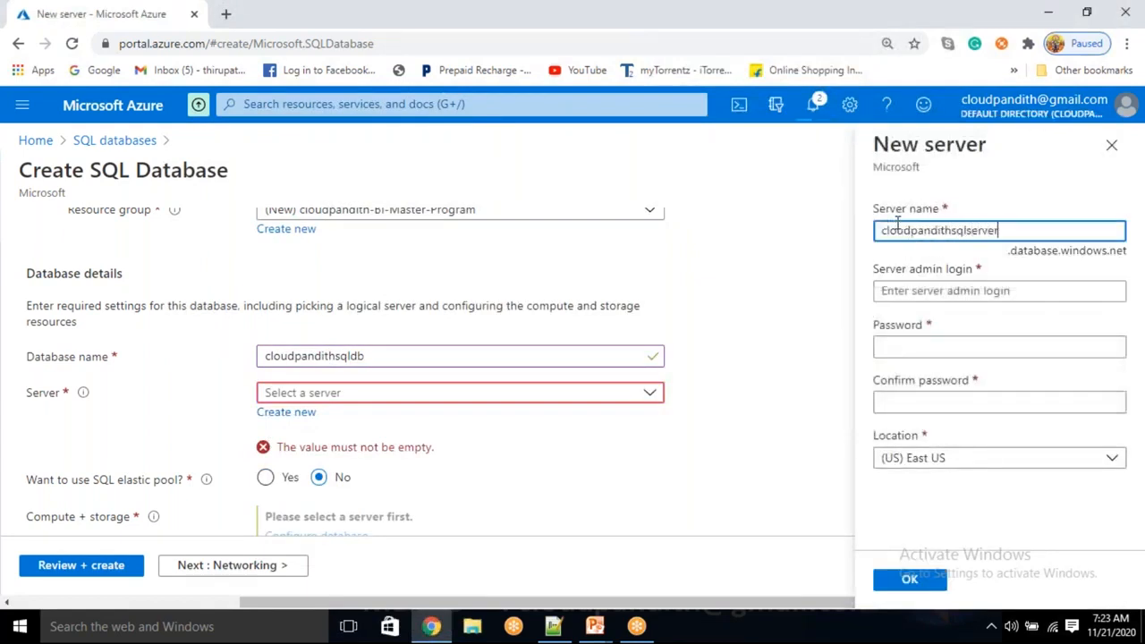
key(Tab)
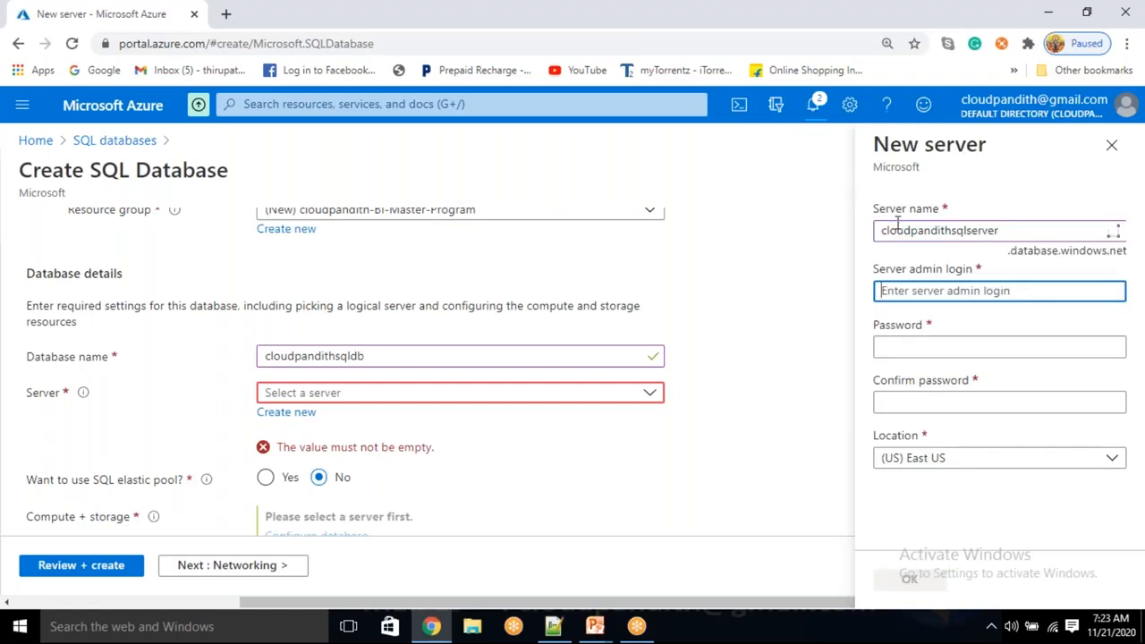
text(mallaiah)
key(Tab)
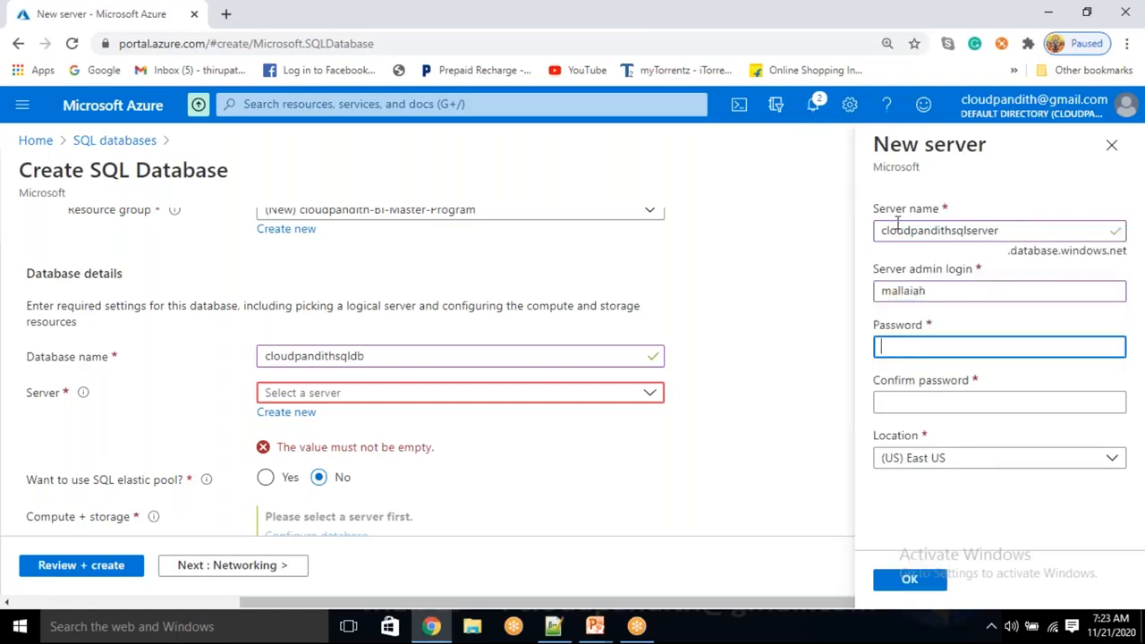
Enter and confirm the server admin password, and accept the new server in the (US) East US location.
text(Pa)
text(•••••)
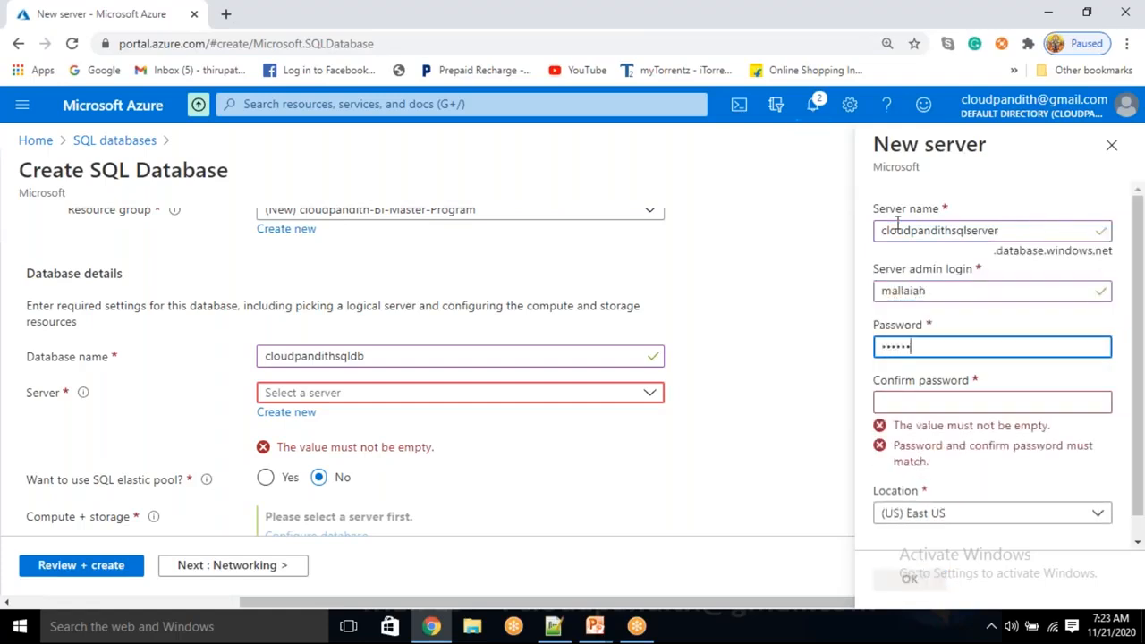
text(••)
key(Tab)
text(•••)
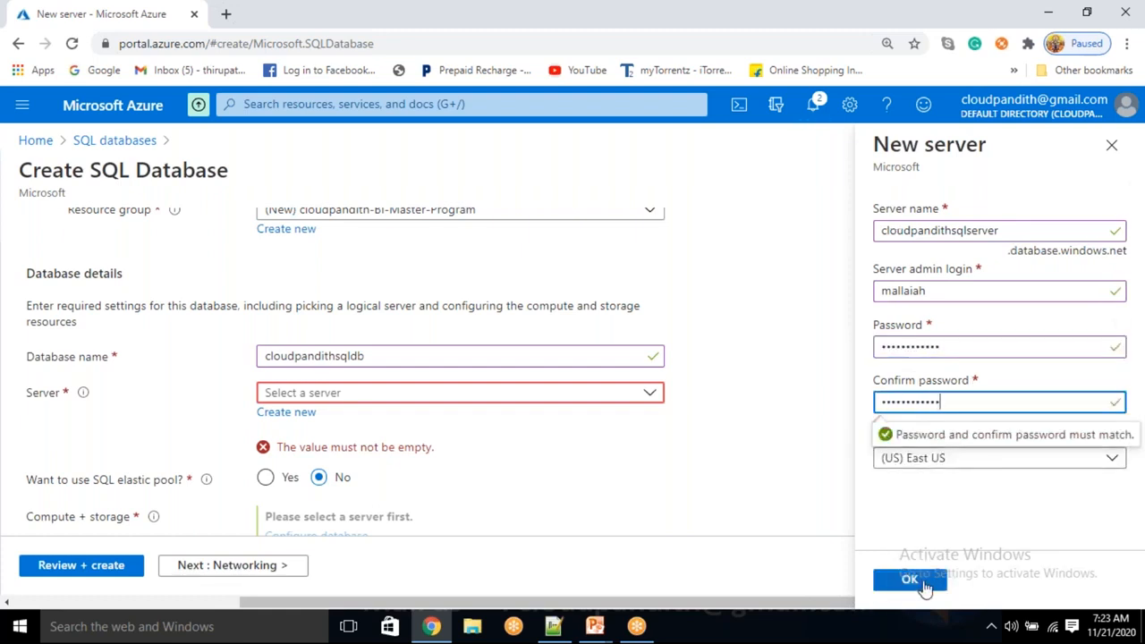
click(917, 579)
Review the SQL database configuration and submit it for deployment.
scroll(729, 512, down, 1)
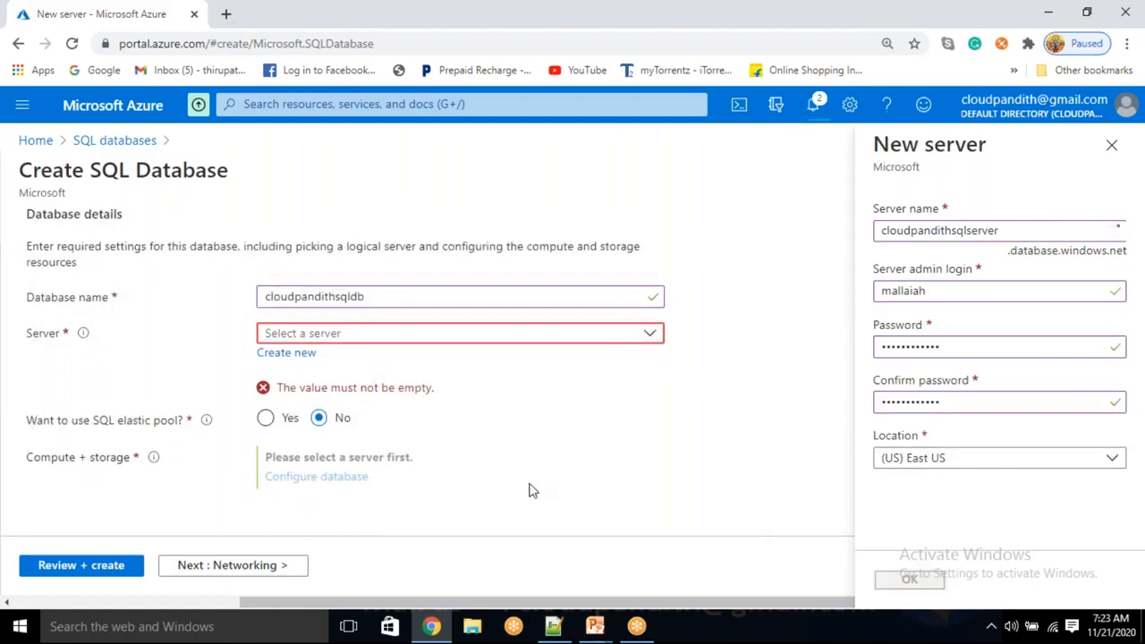
click(90, 573)
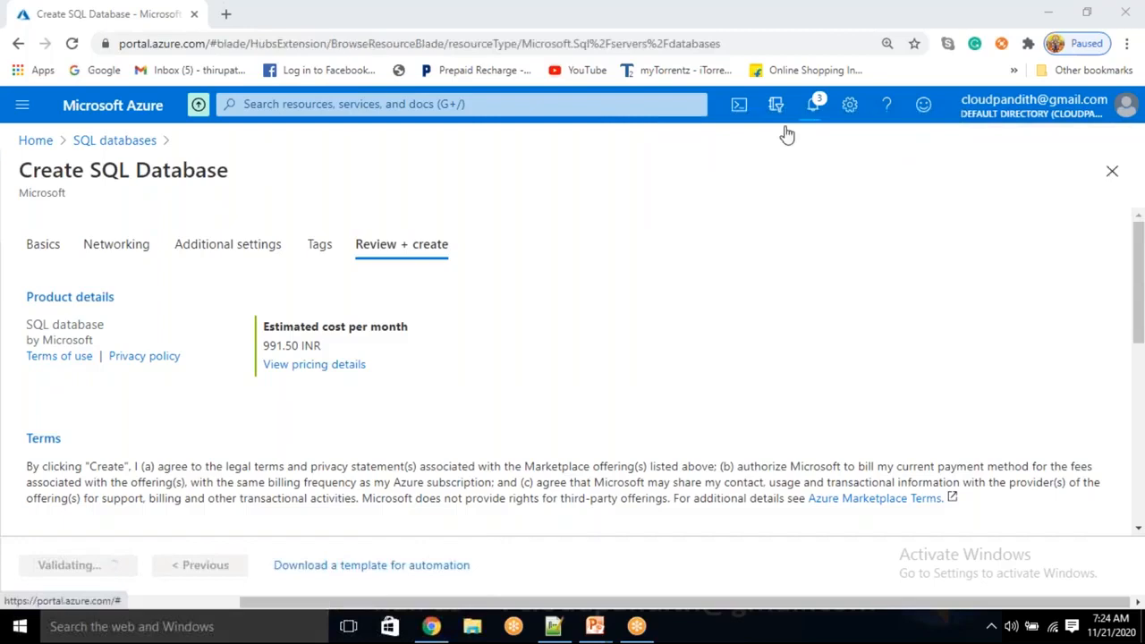
Open the Azure portal home page in a second browser tab while the database deploys.
click(226, 14)
text(PO)
key(Return)
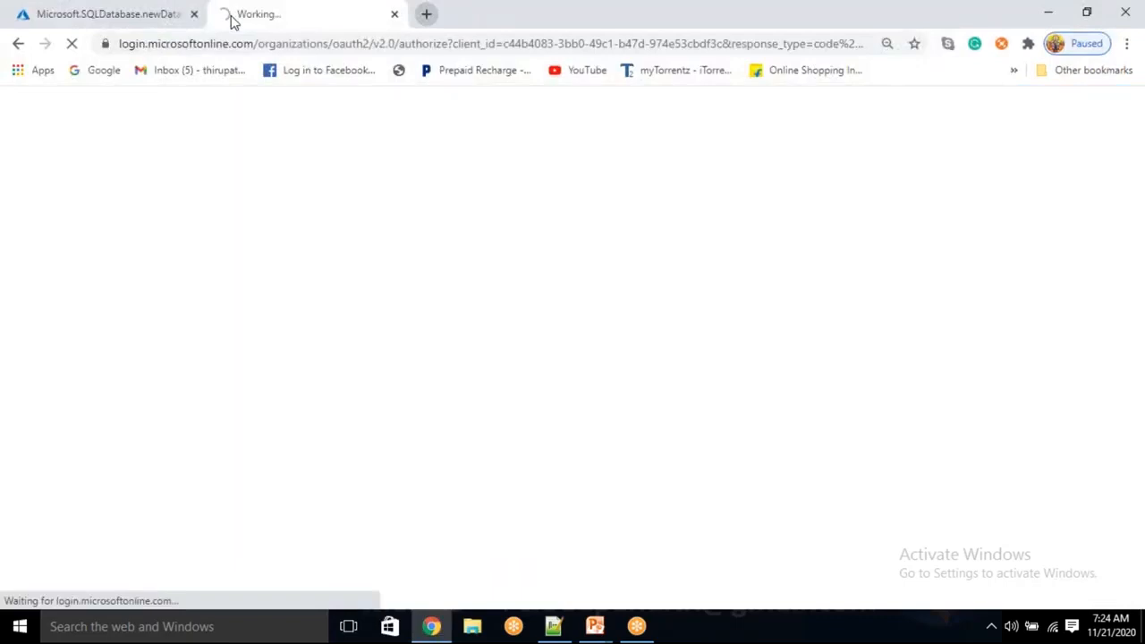
click(122, 12)
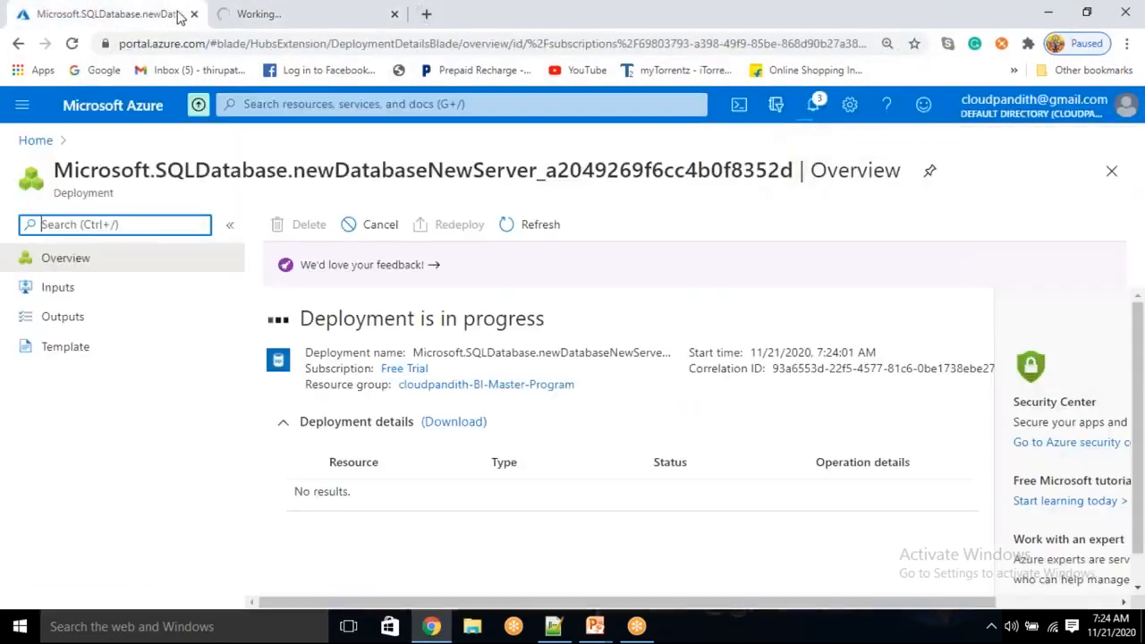
click(269, 14)
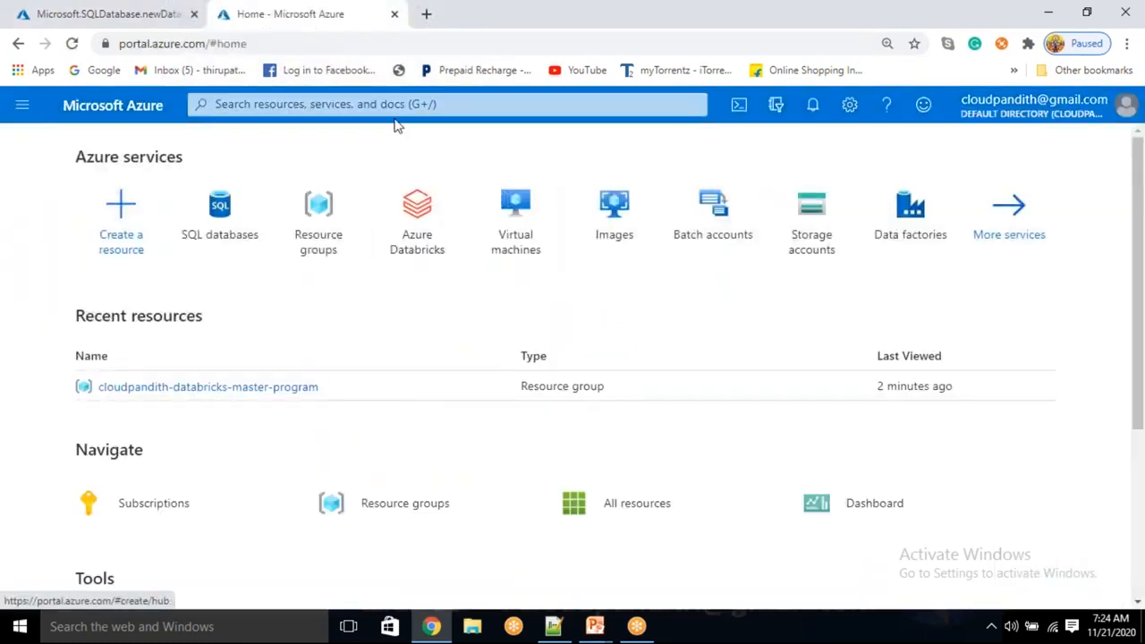
Start a new storage account and assign it to the cloudpandith-BI-Master-Program resource group.
click(790, 238)
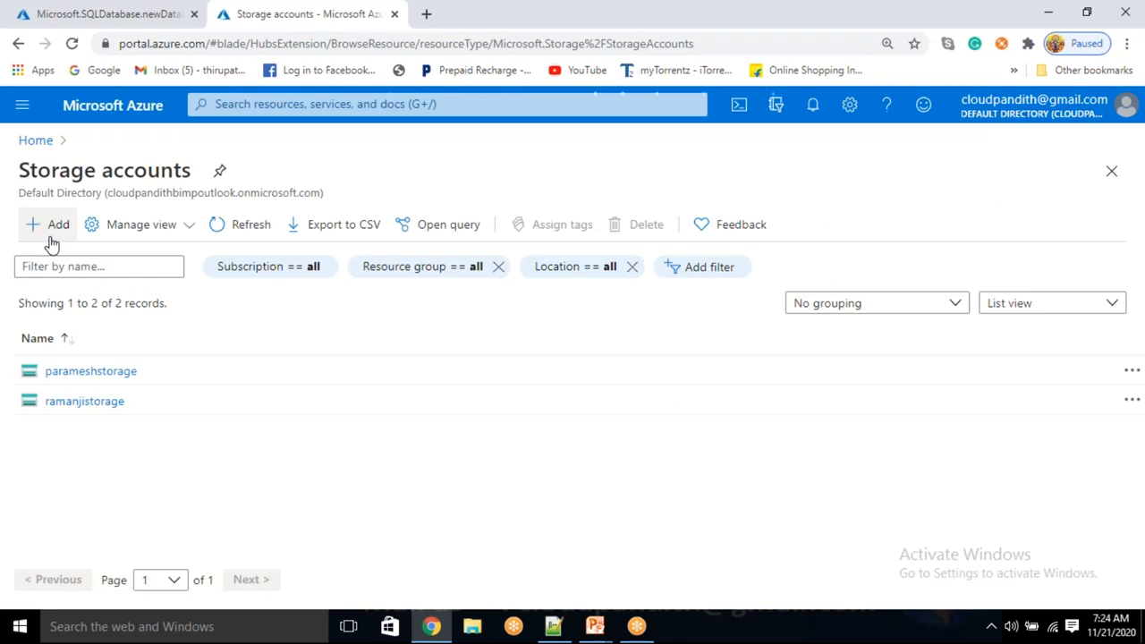
click(51, 228)
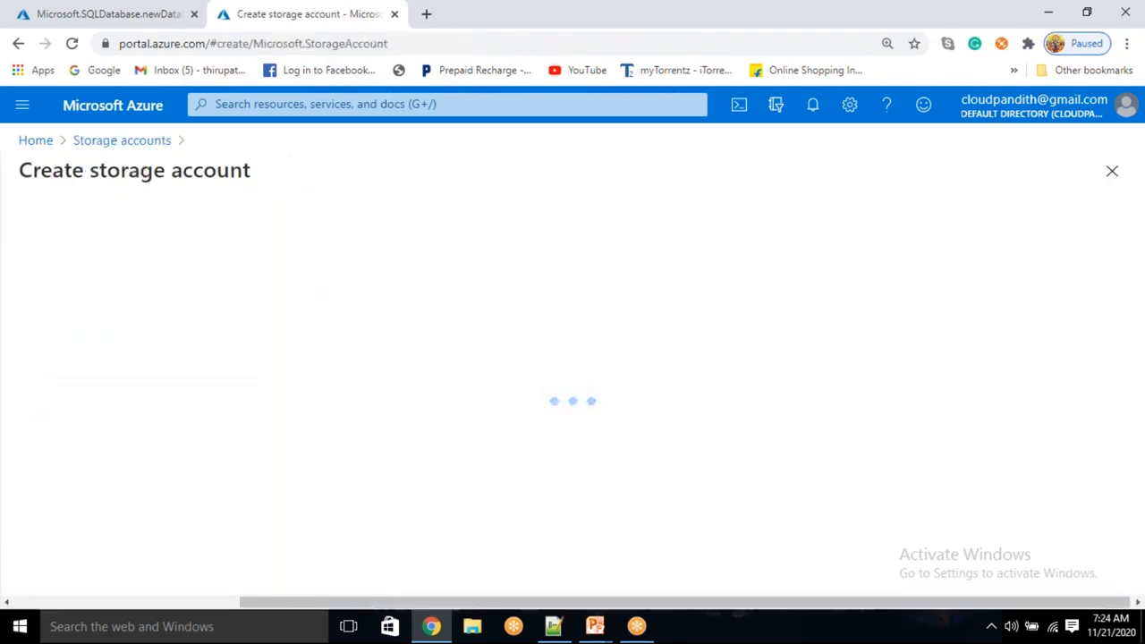
click(355, 480)
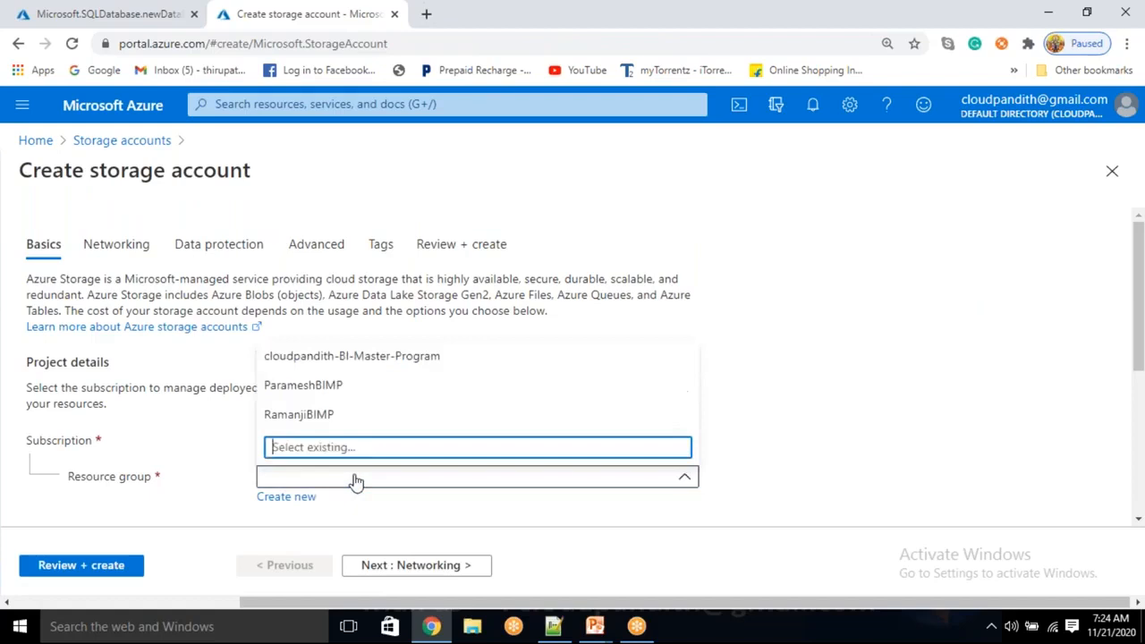
click(339, 356)
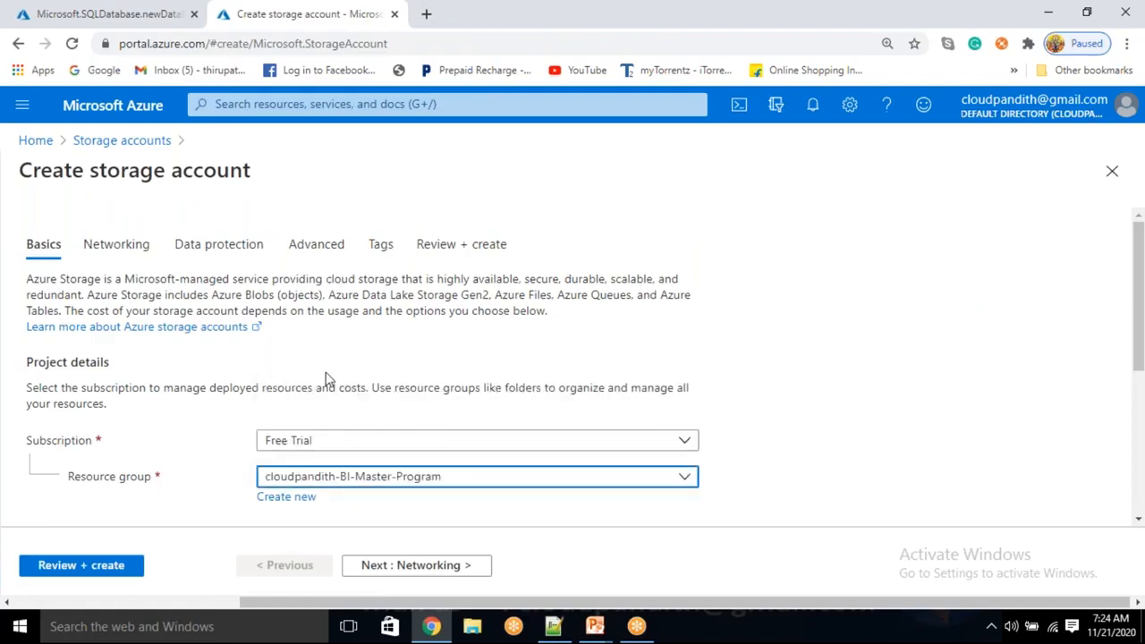
Name the storage account cloudpandithstorage, keep the default instance settings, and submit it for creation.
scroll(322, 357, down, 4)
click(302, 327)
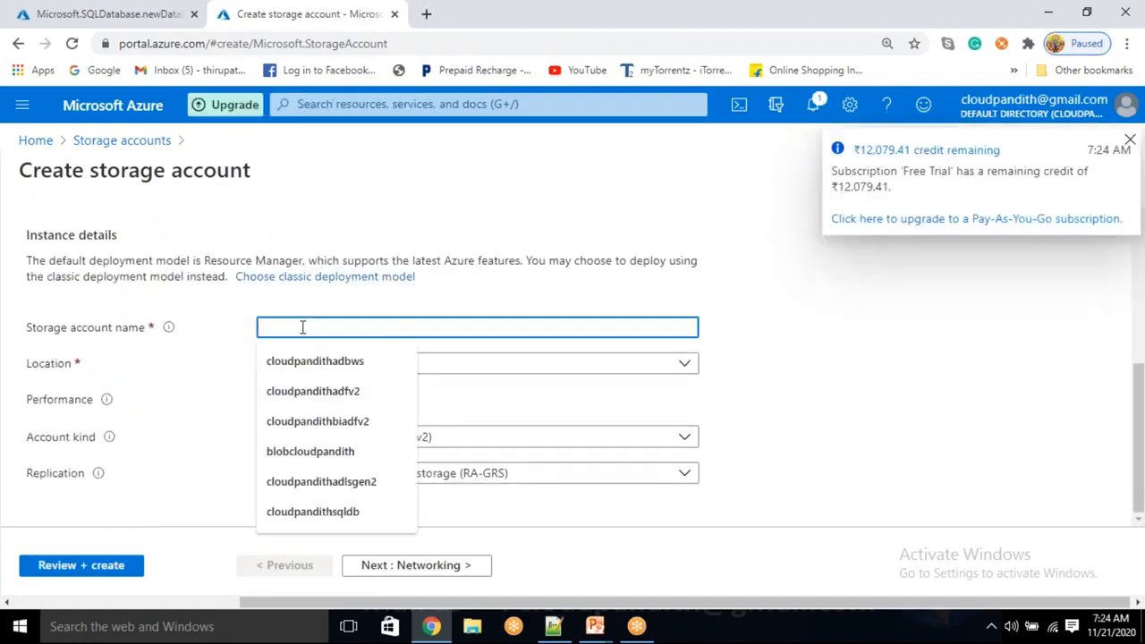
text(CLO)
key(BackSpace)
text(cloudpandi)
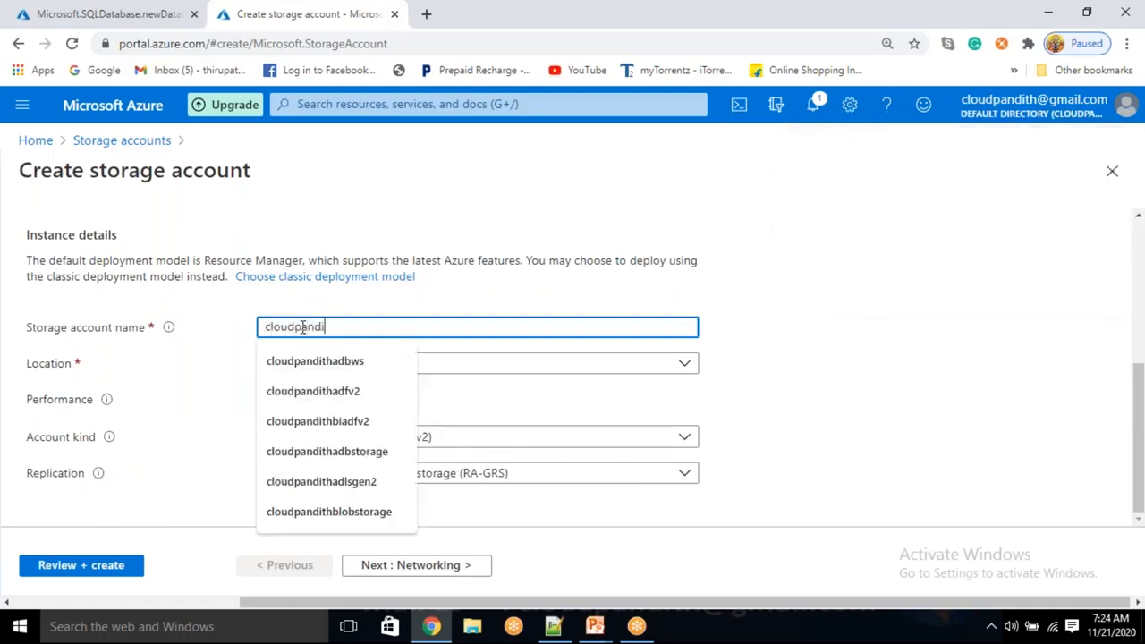
text(thstoragev2)
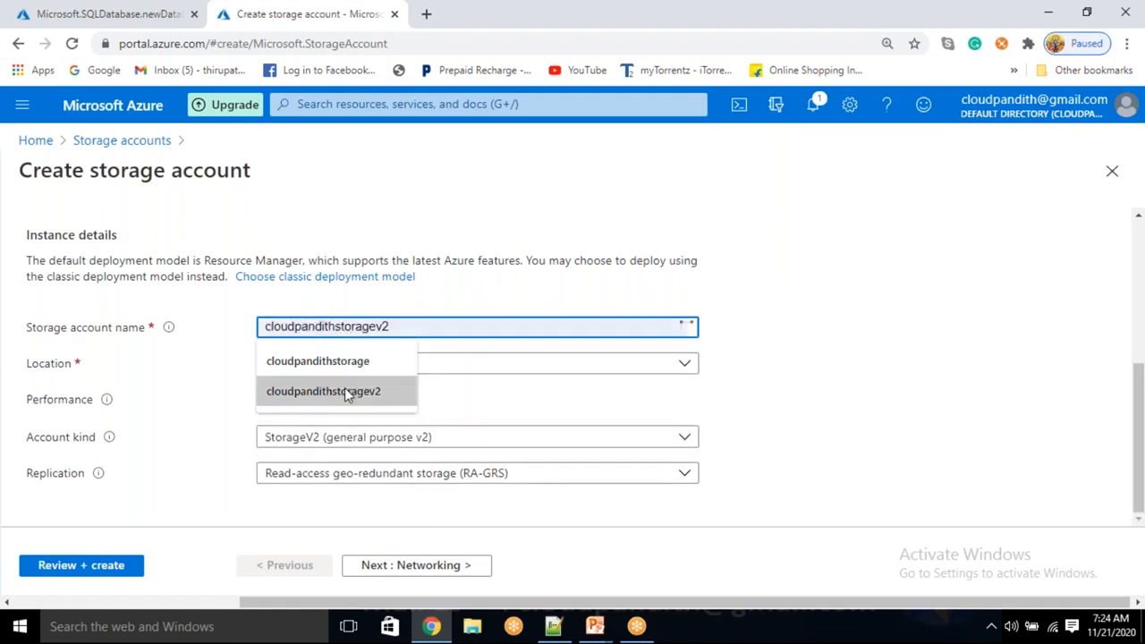
click(522, 215)
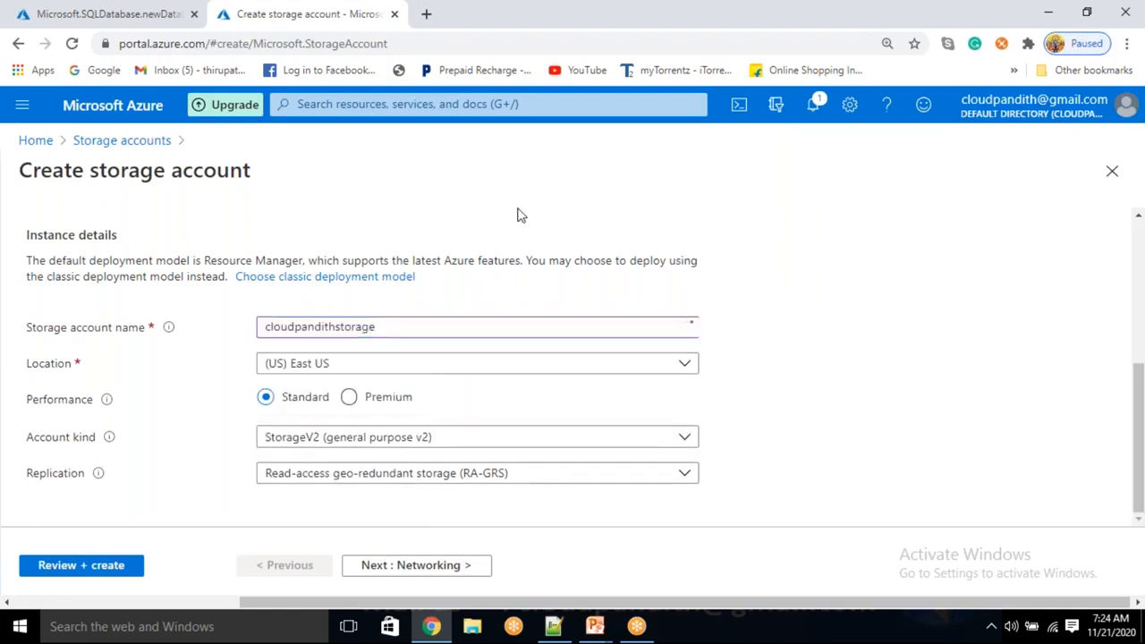
click(67, 562)
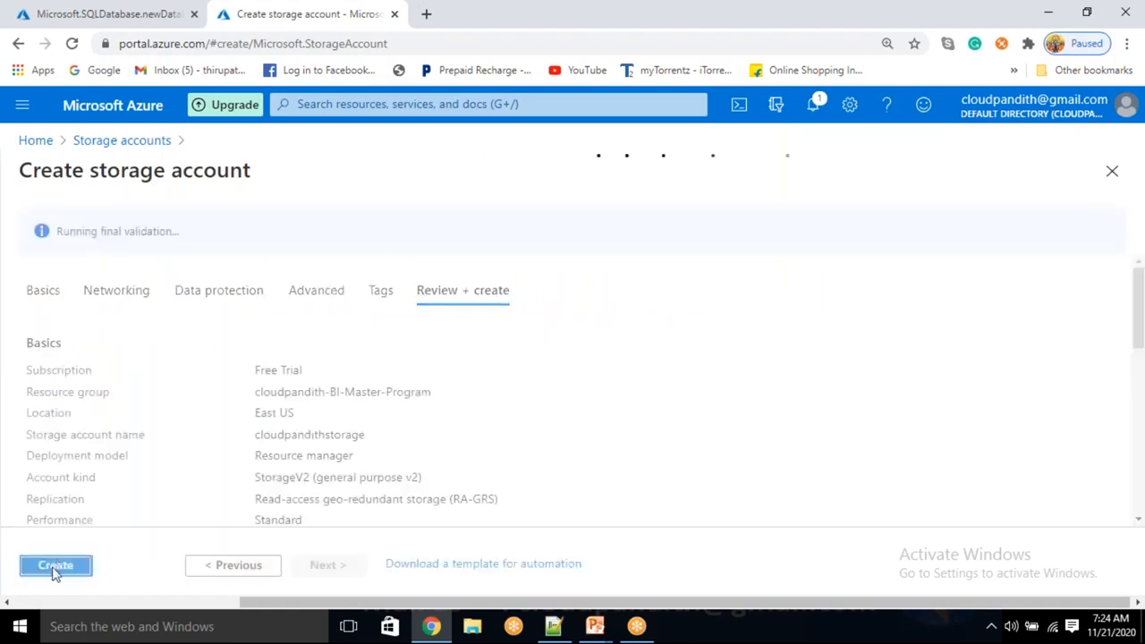
click(56, 565)
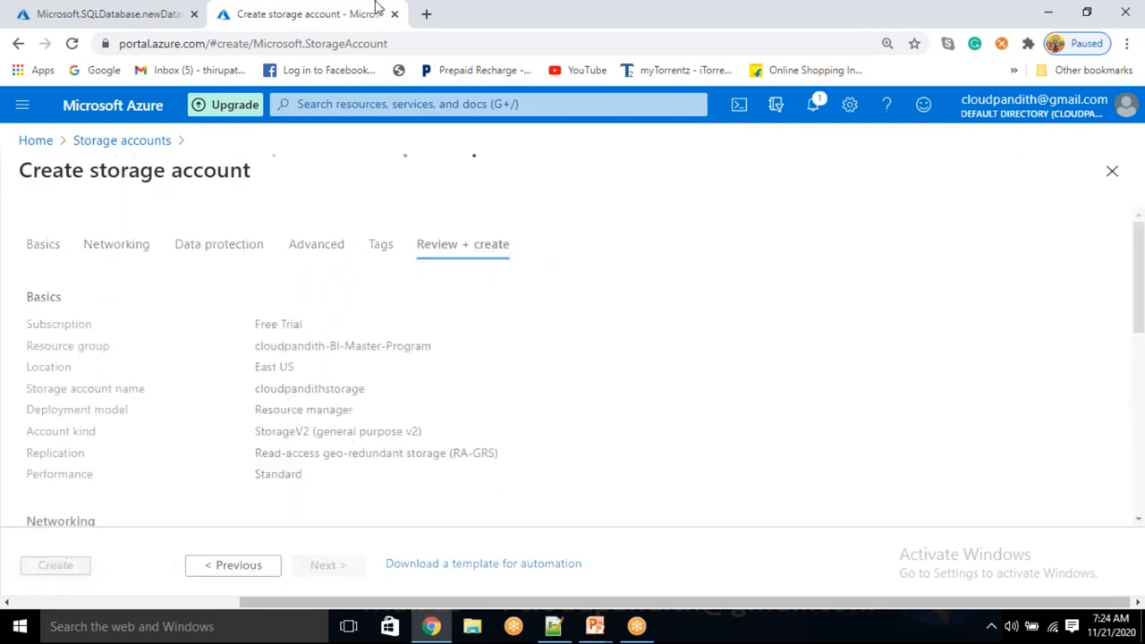
Open the Azure portal home page in a third browser tab, find the Data factories service, and start a new data factory.
click(426, 14)
text(port)
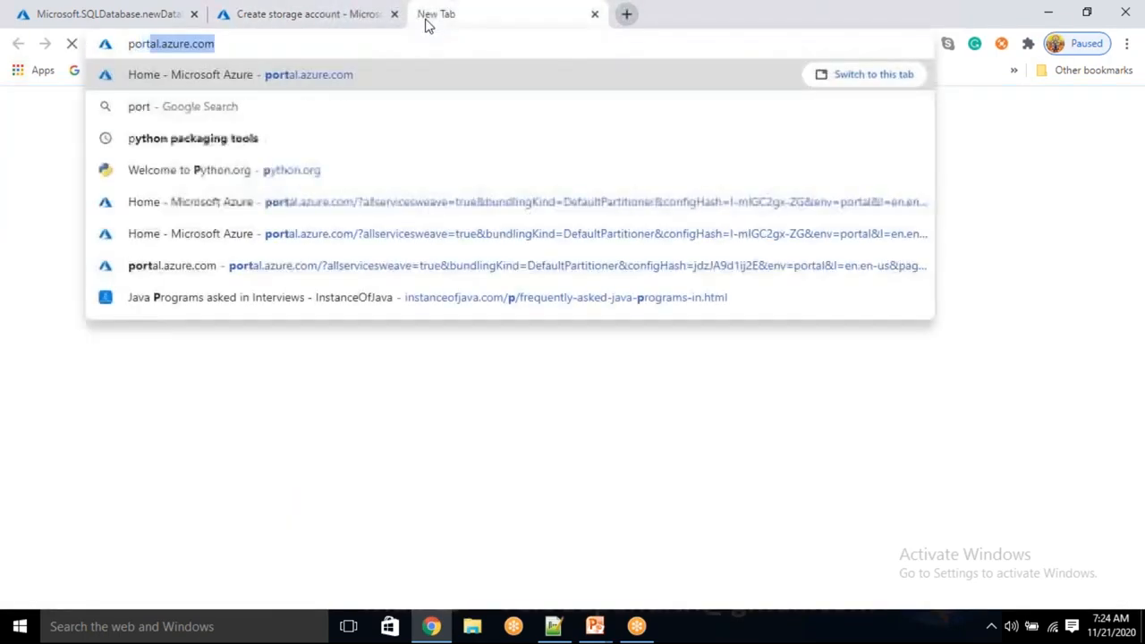
key(Return)
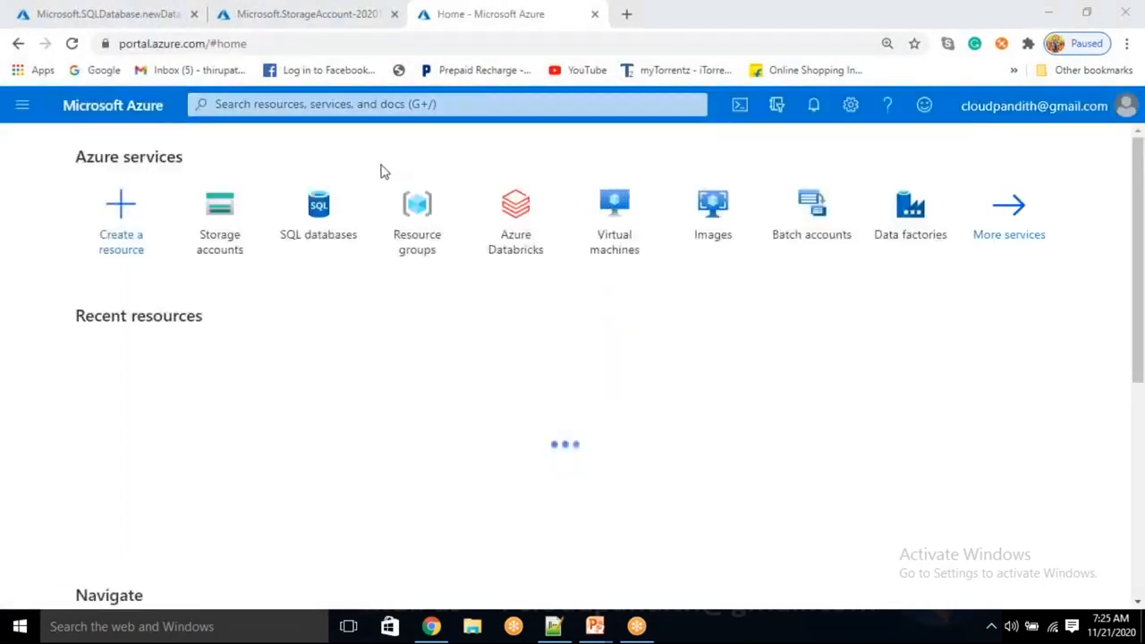
click(345, 108)
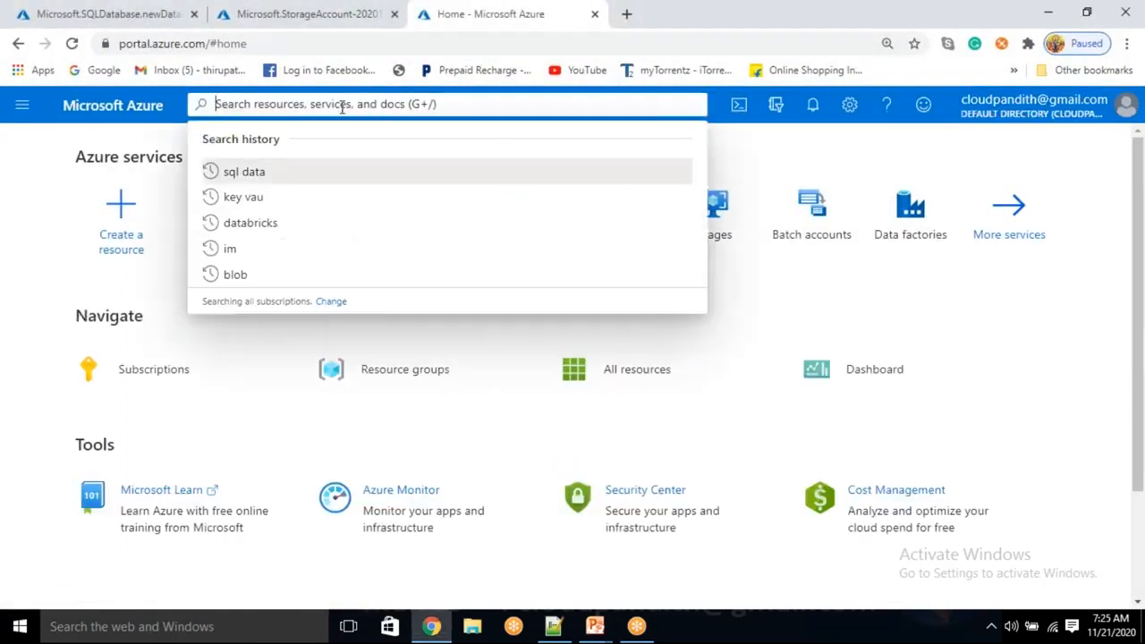
text(s)
key(BackSpace)
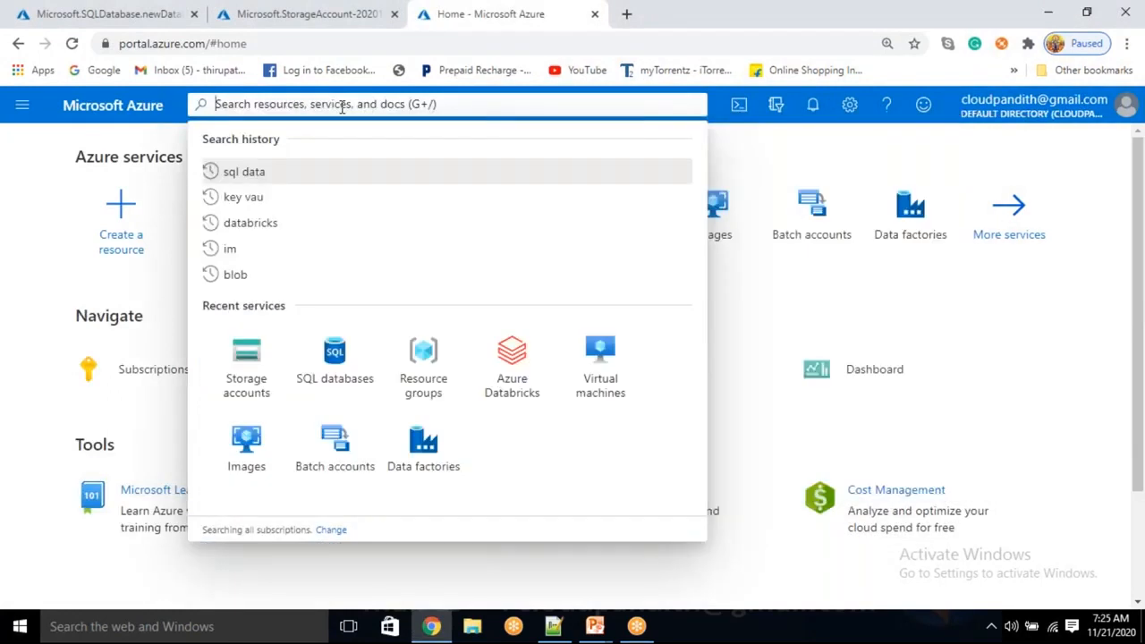
text(datqa fa)
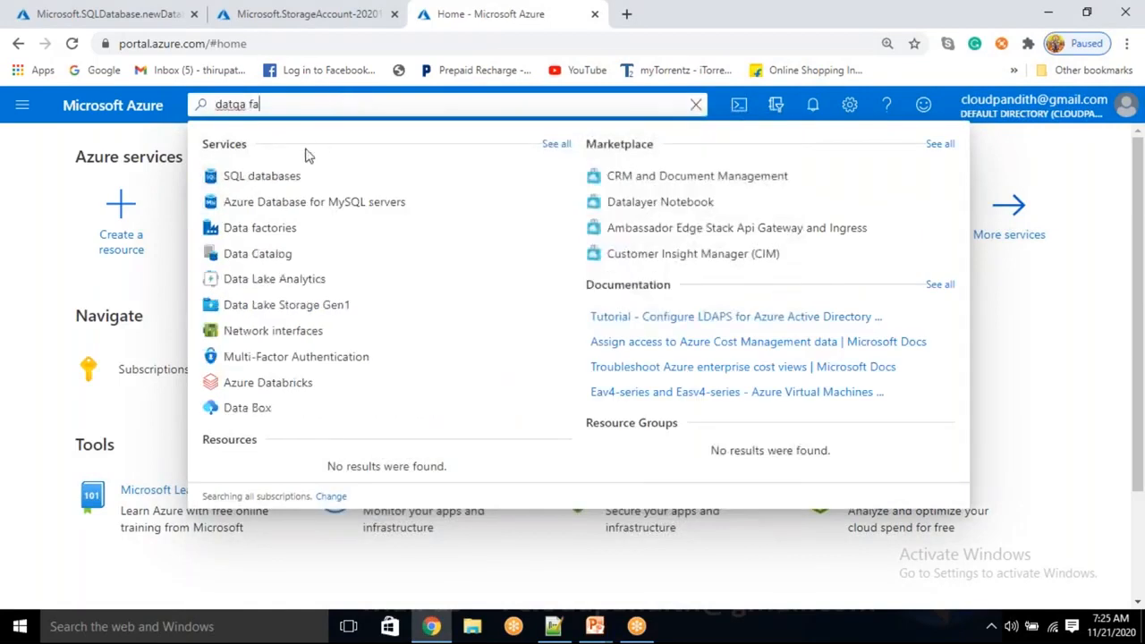
click(261, 229)
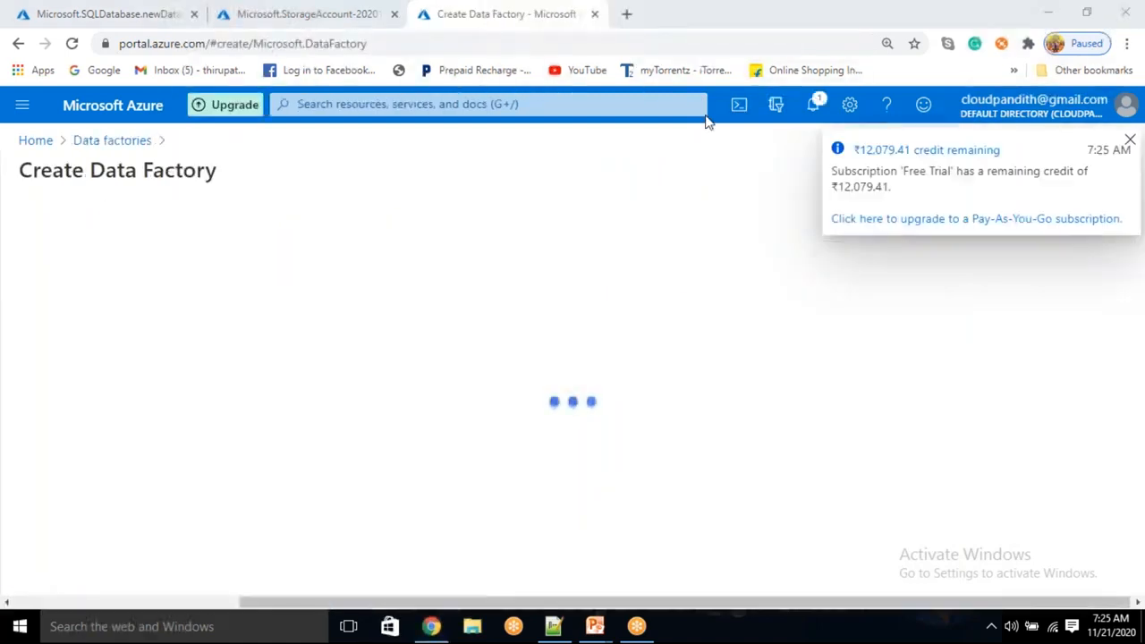
Assign the data factory to the cloudpandith-BI-Master-Program resource group and name it cloudpandithbiadfv2, keeping region East US 2 and version V2.
click(302, 396)
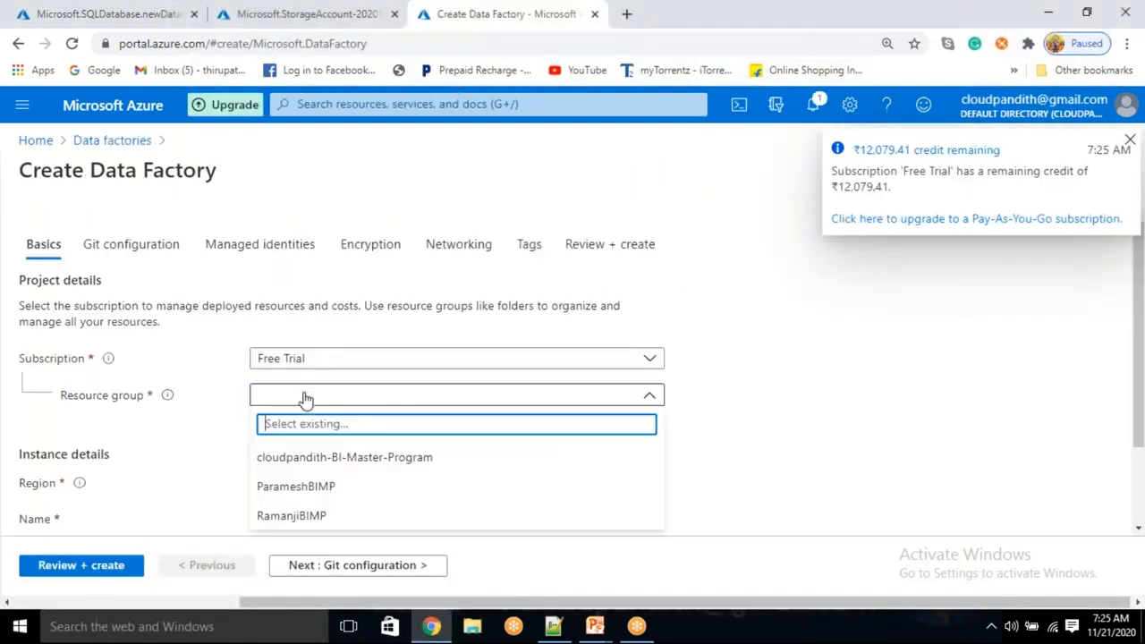
click(344, 457)
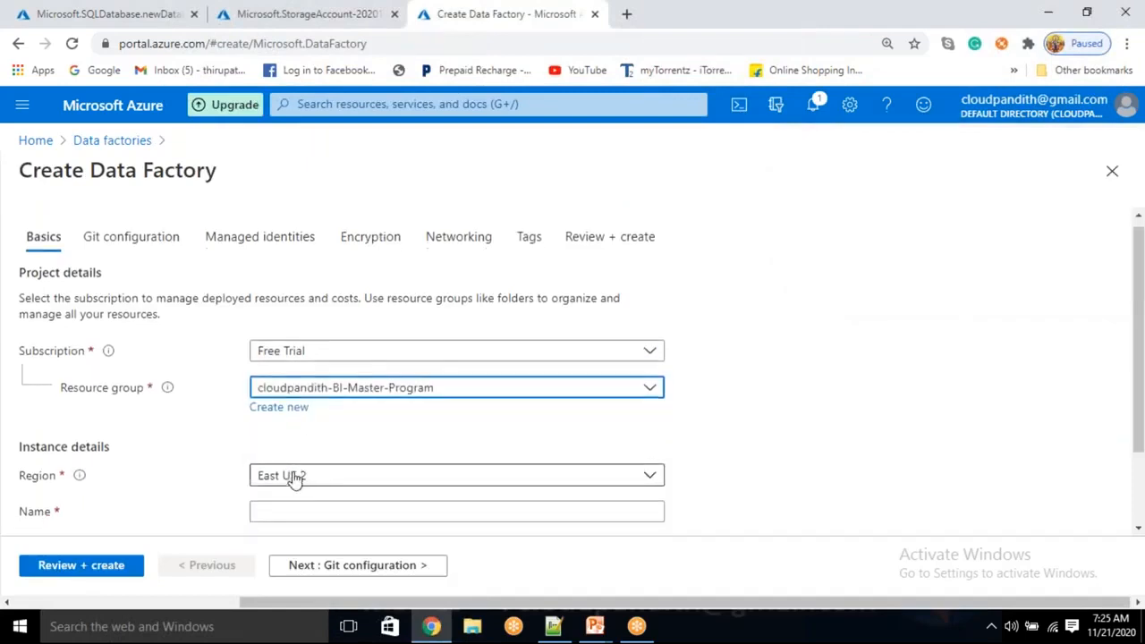
scroll(294, 475, down, 2)
click(301, 411)
text(clo)
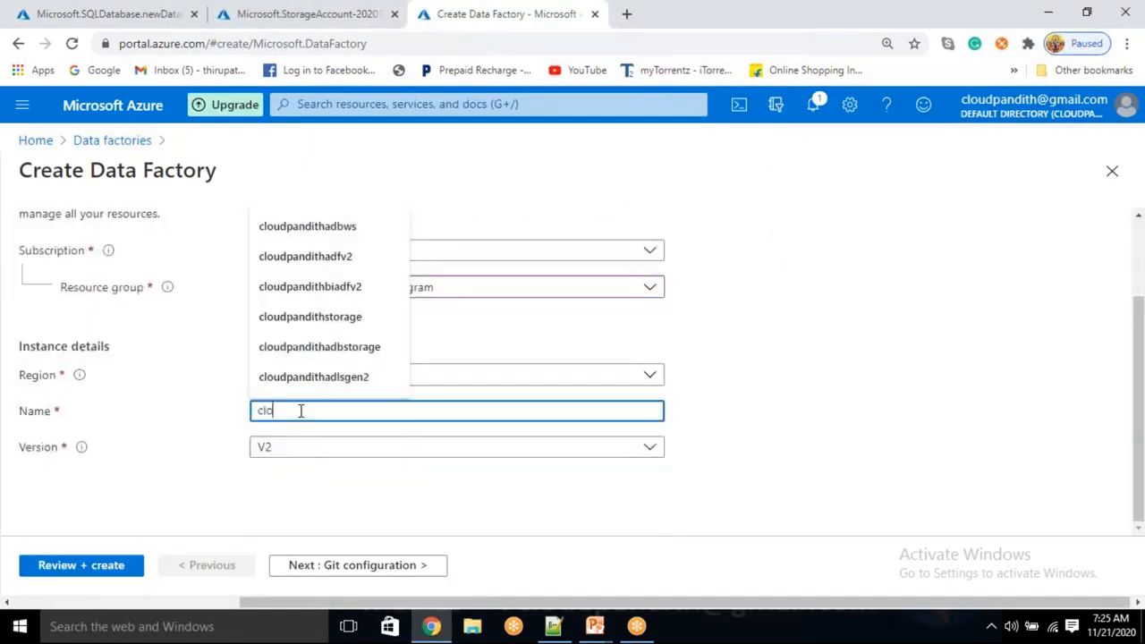
text(udpandithbiadf)
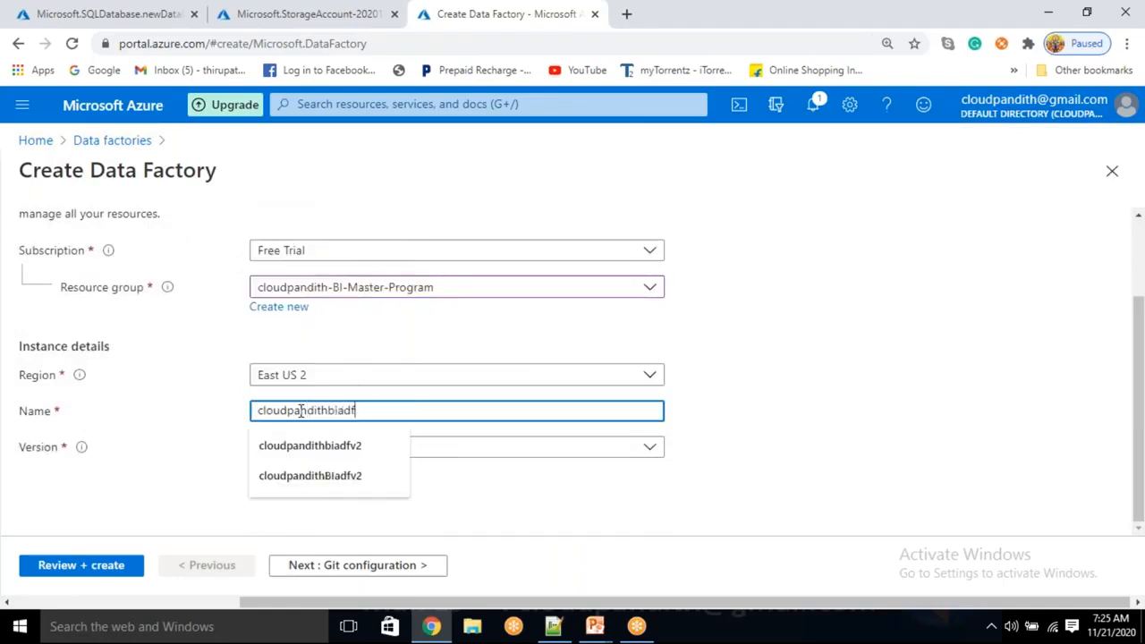
click(765, 409)
double_click(765, 407)
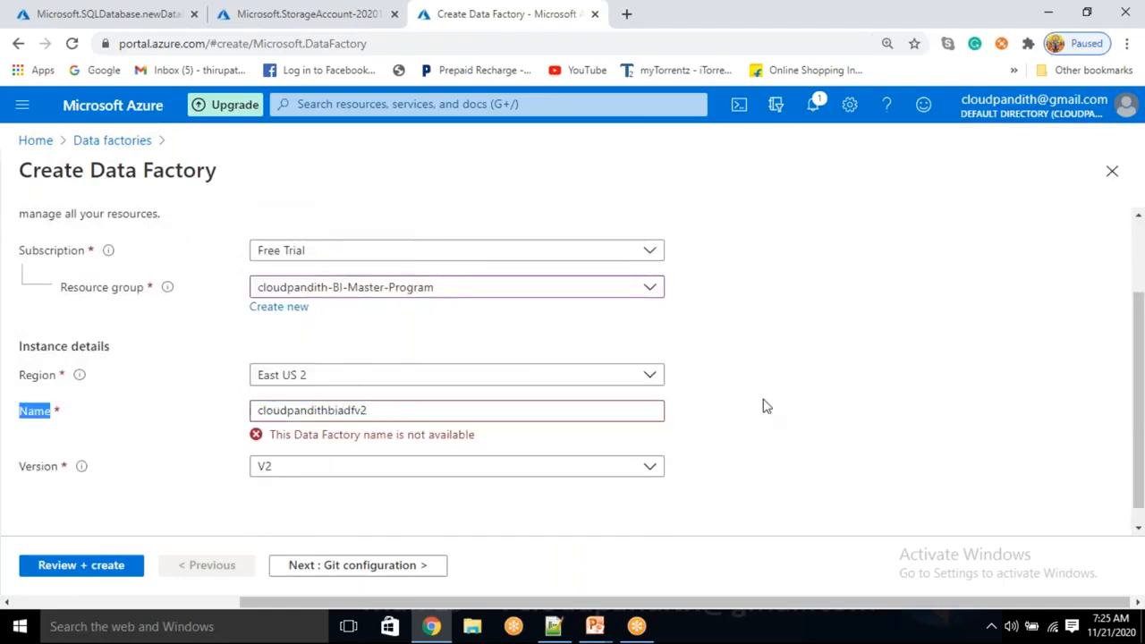
Choose to configure Git later for the data factory, validate the configuration, and submit it for creation.
click(300, 567)
click(258, 340)
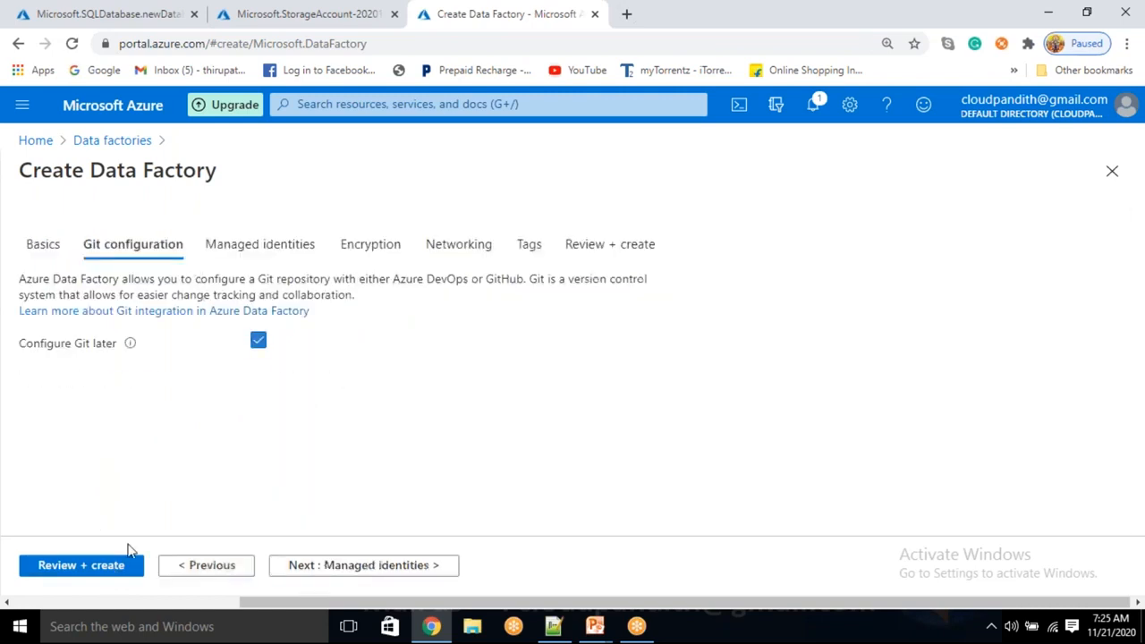
click(95, 577)
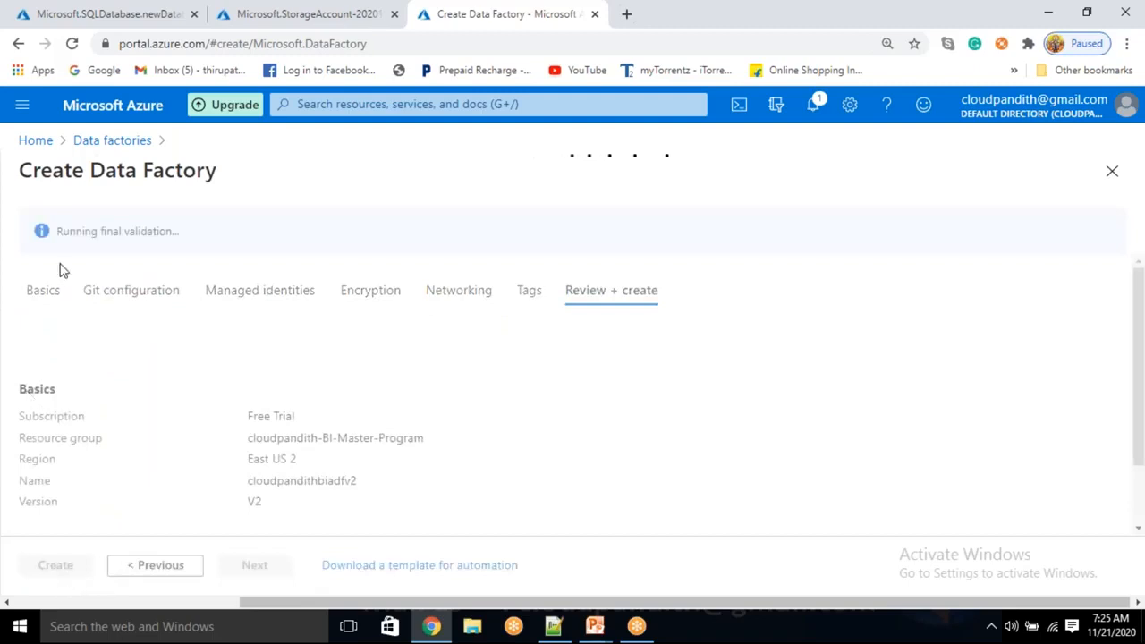
click(67, 571)
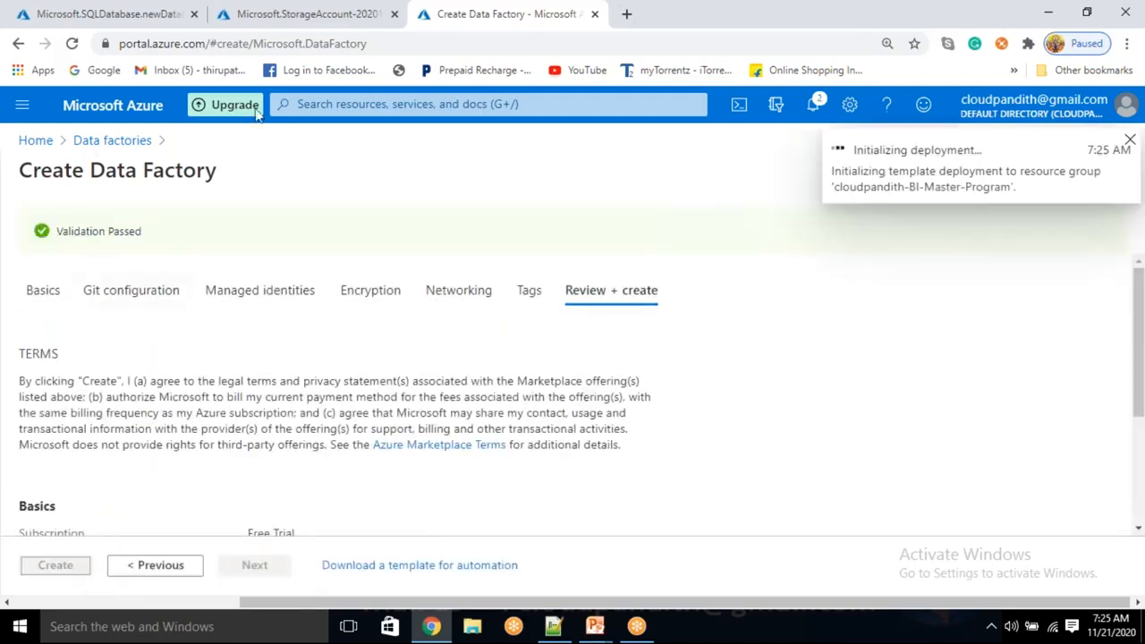
Open the Azure portal home page in a fourth browser tab, find the Logic apps service, and start a new logic app.
click(625, 16)
text(po)
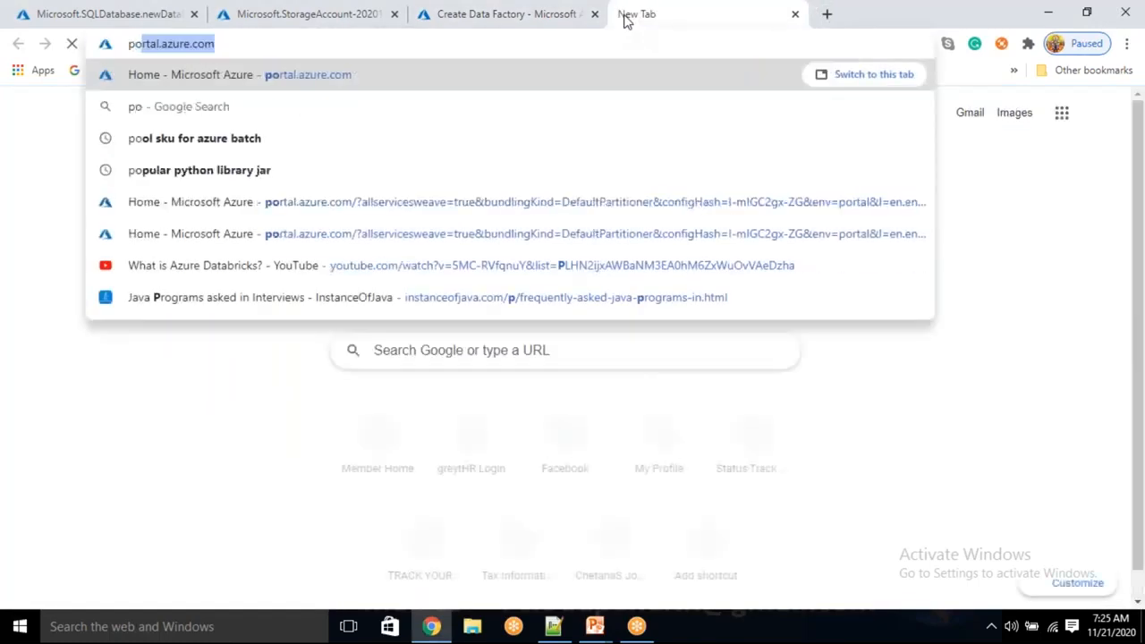
key(Return)
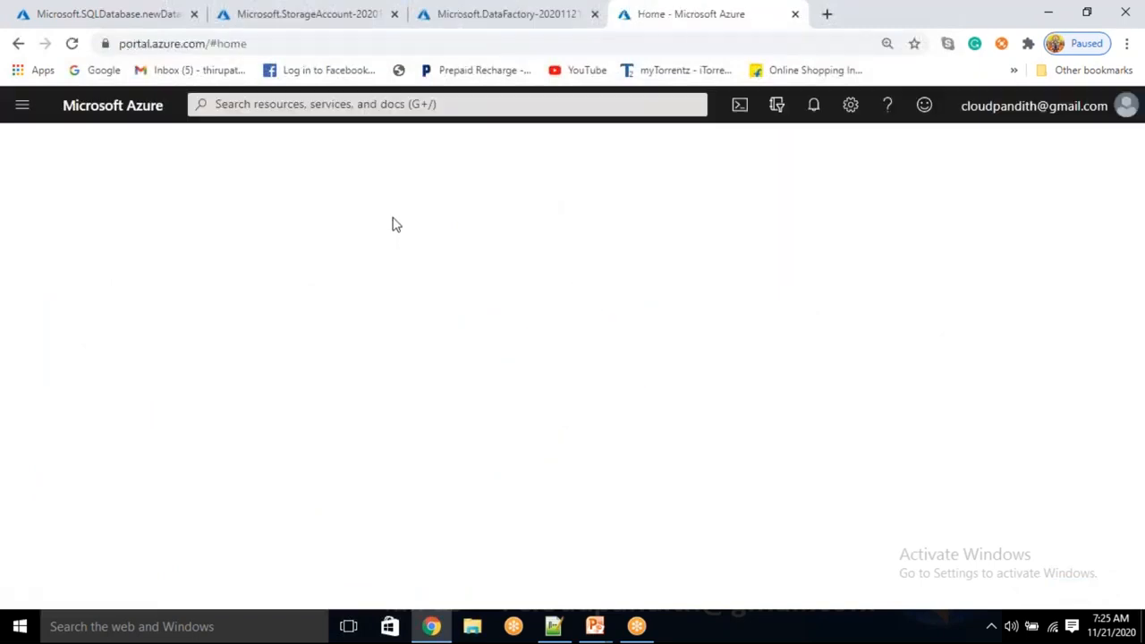
click(441, 103)
text(logic app)
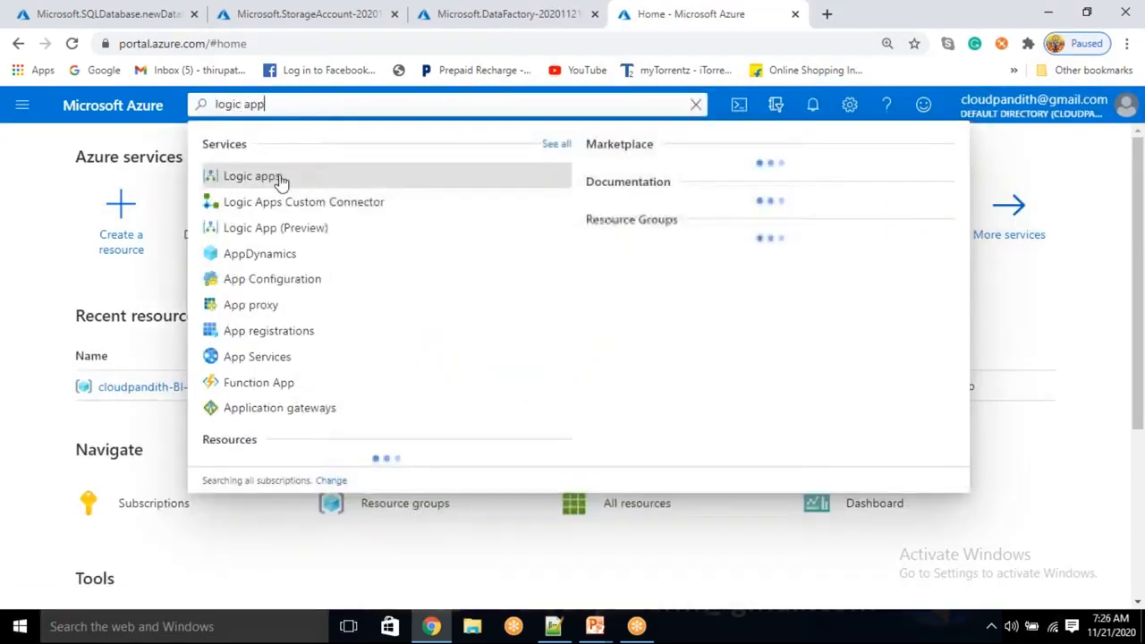
click(278, 177)
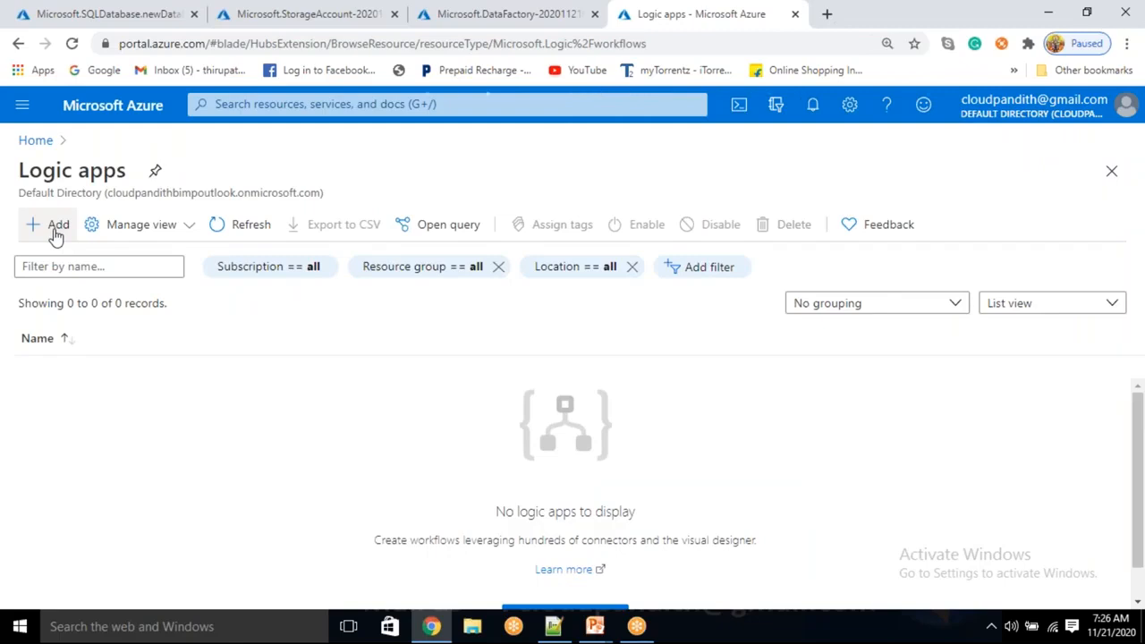
click(56, 229)
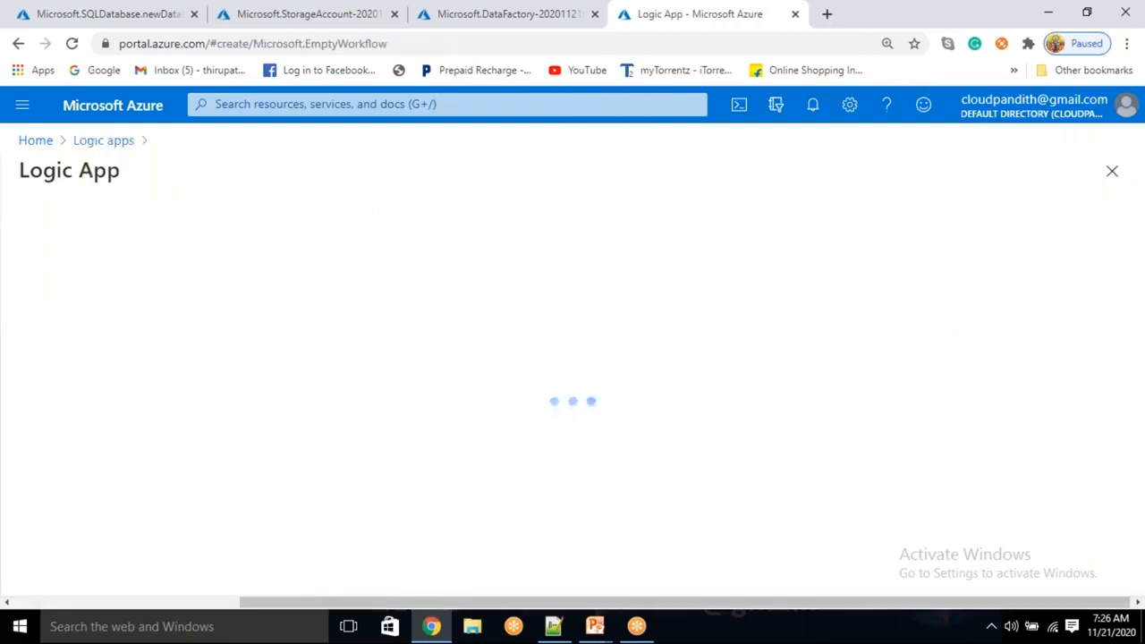
Assign the logic app to the cloudpandith-BI-Master-Program resource group and name it cloudpandithlogicapp, keeping the East US location and Log Analytics off.
click(366, 402)
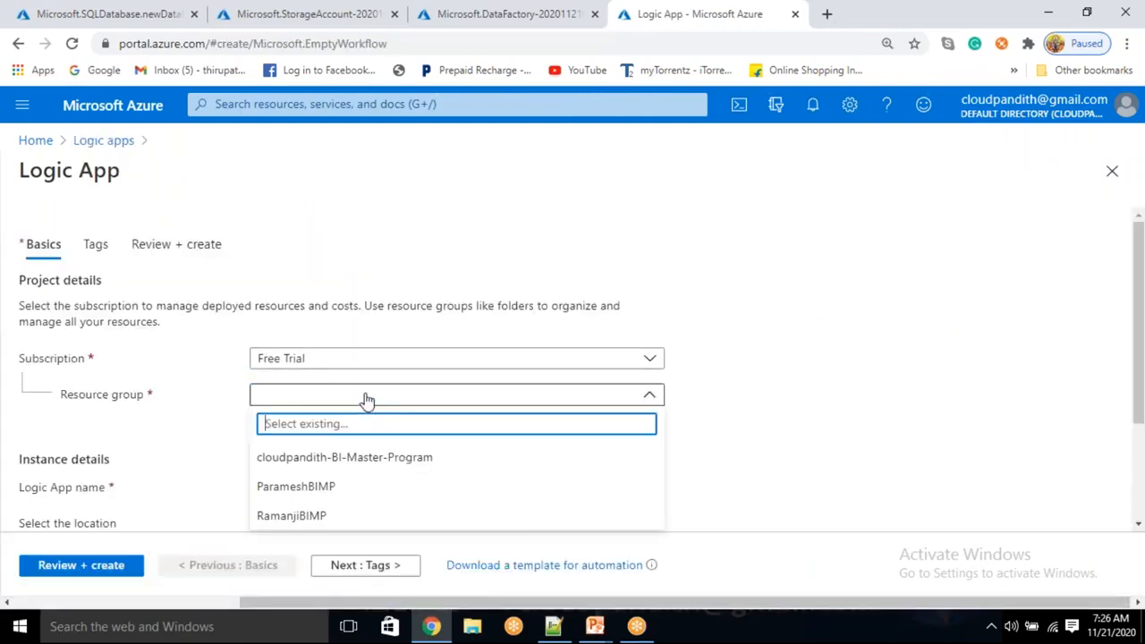
click(345, 456)
scroll(345, 456, down, 2)
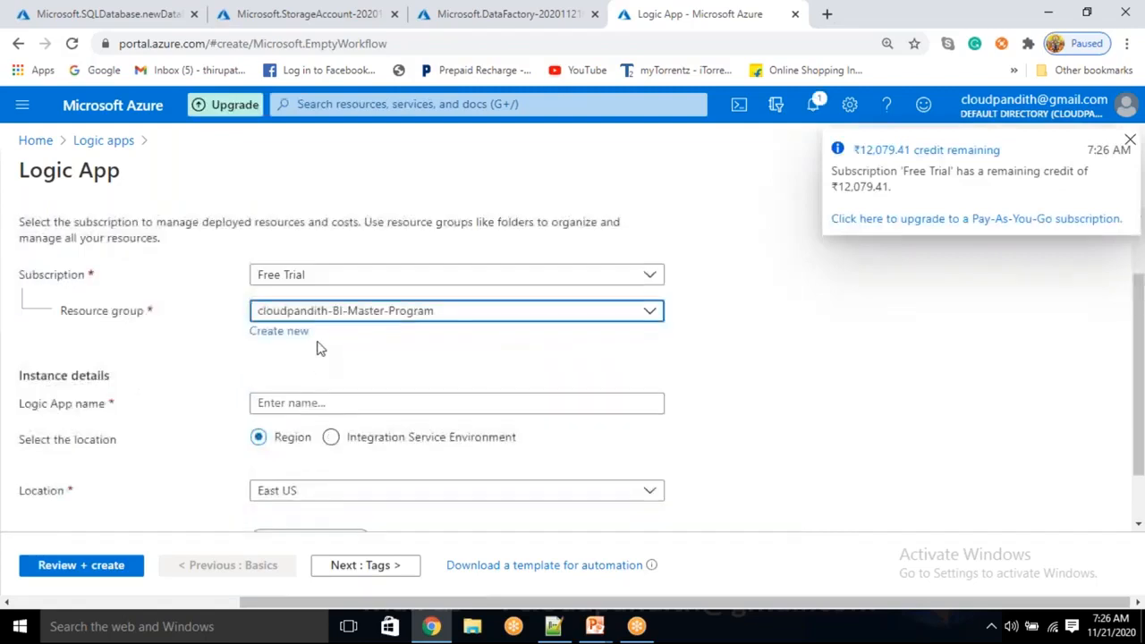
click(304, 402)
text(cloudpandith)
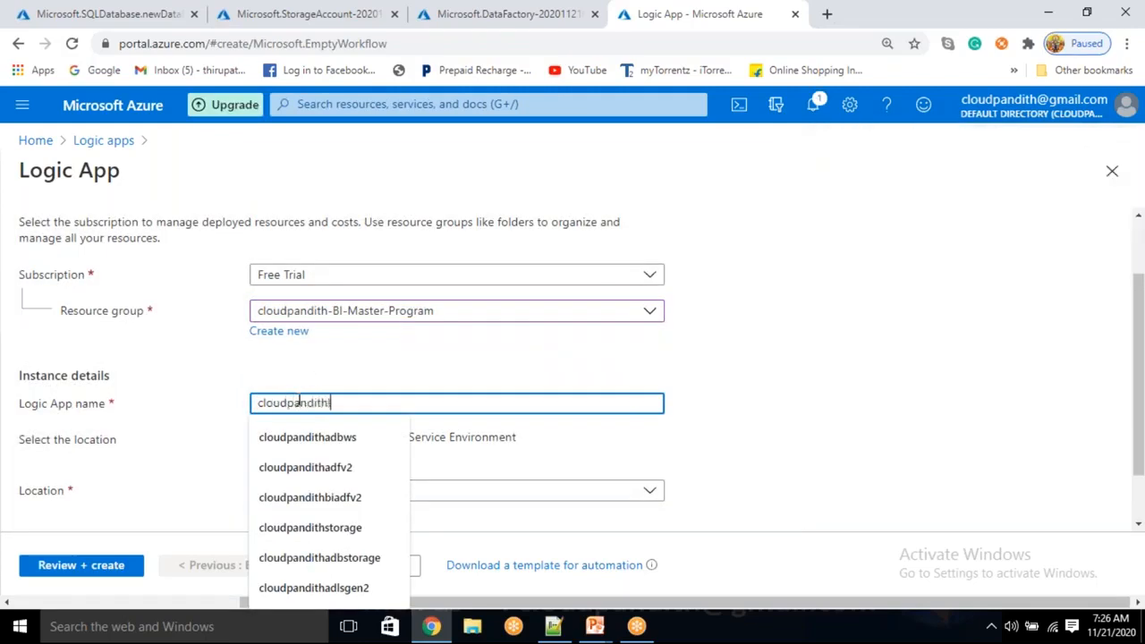
text(logicapp)
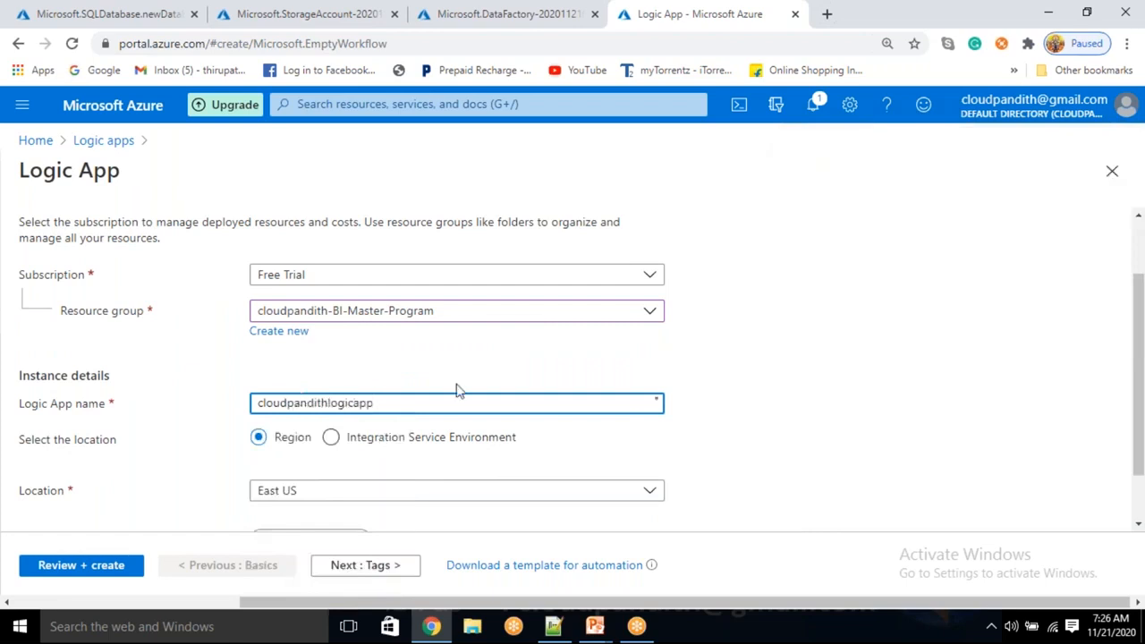
click(716, 358)
scroll(716, 358, down, 1)
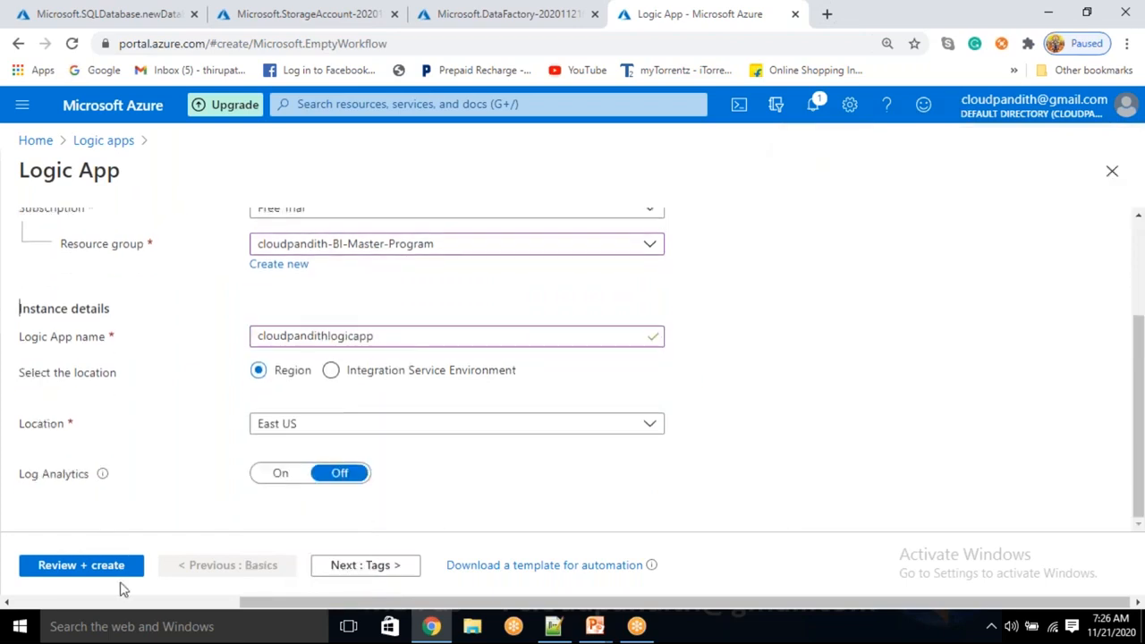
Review the logic app configuration and submit it for creation.
click(100, 569)
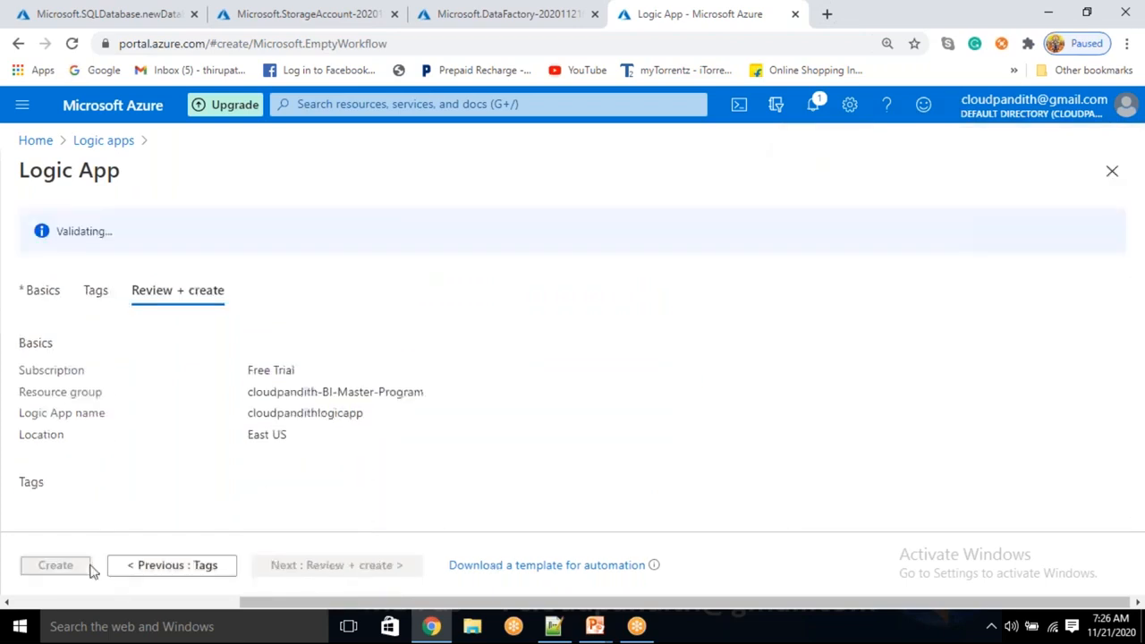
drag(44, 231, 164, 247)
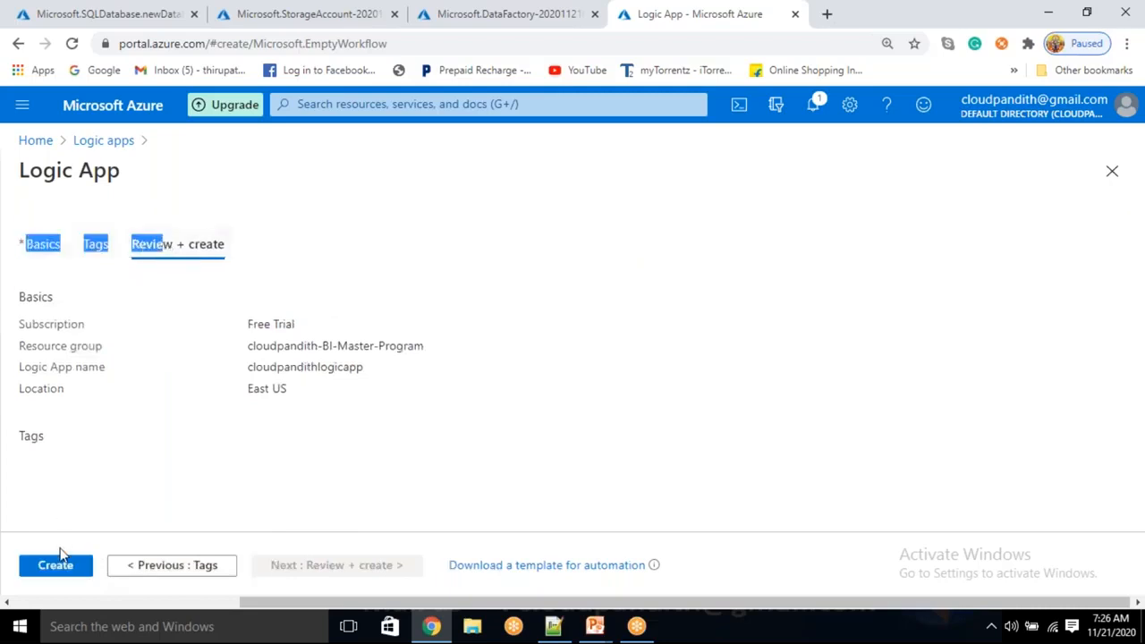
click(59, 560)
In the deployed SQL database's server firewall settings, add the client IP address, allow access for Azure services and resources, and save the rules.
click(204, 18)
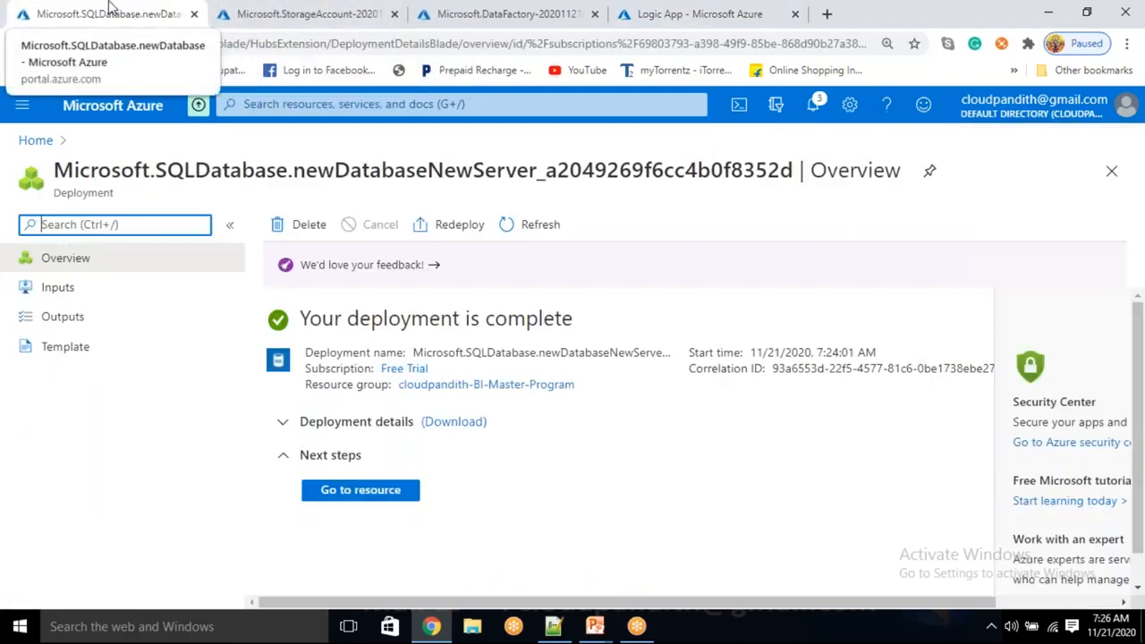
click(368, 497)
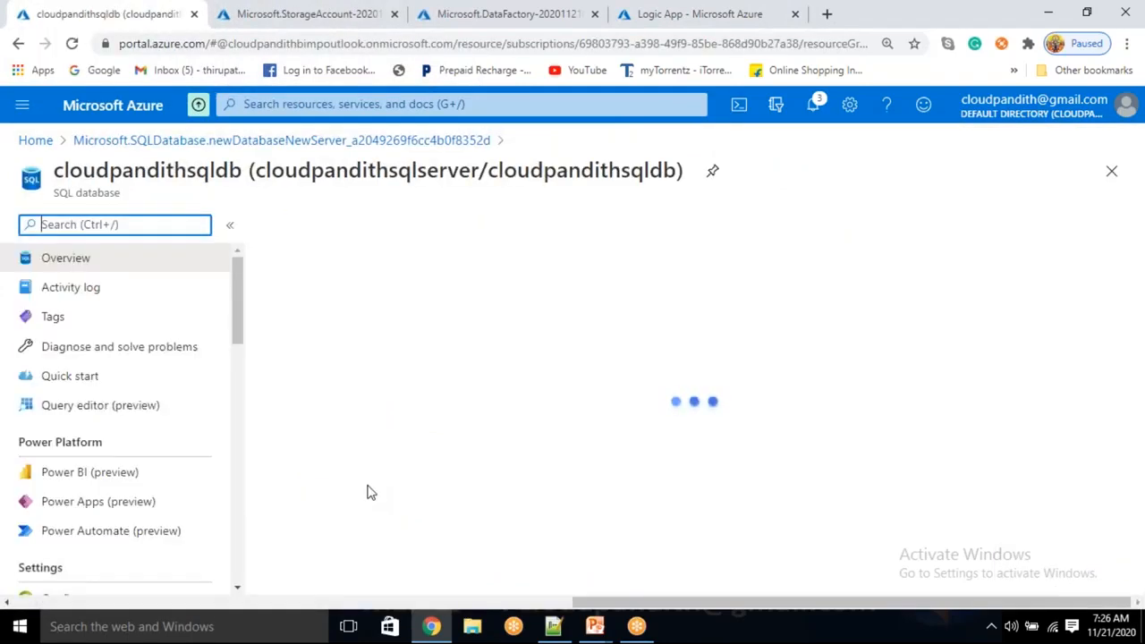
click(528, 227)
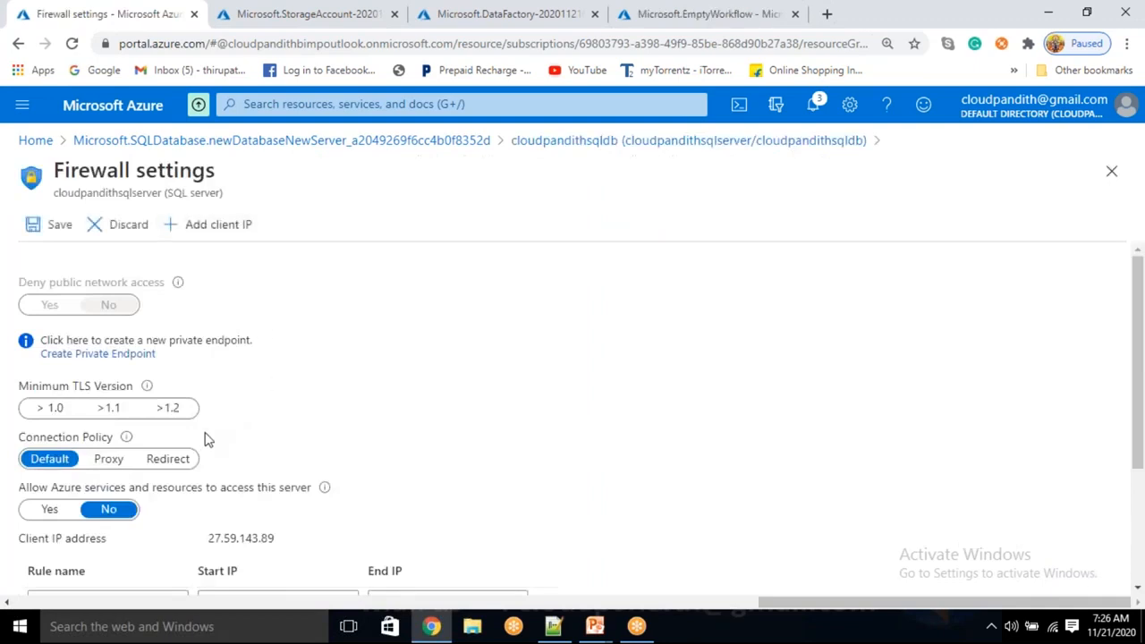
scroll(204, 439, down, 2)
click(48, 342)
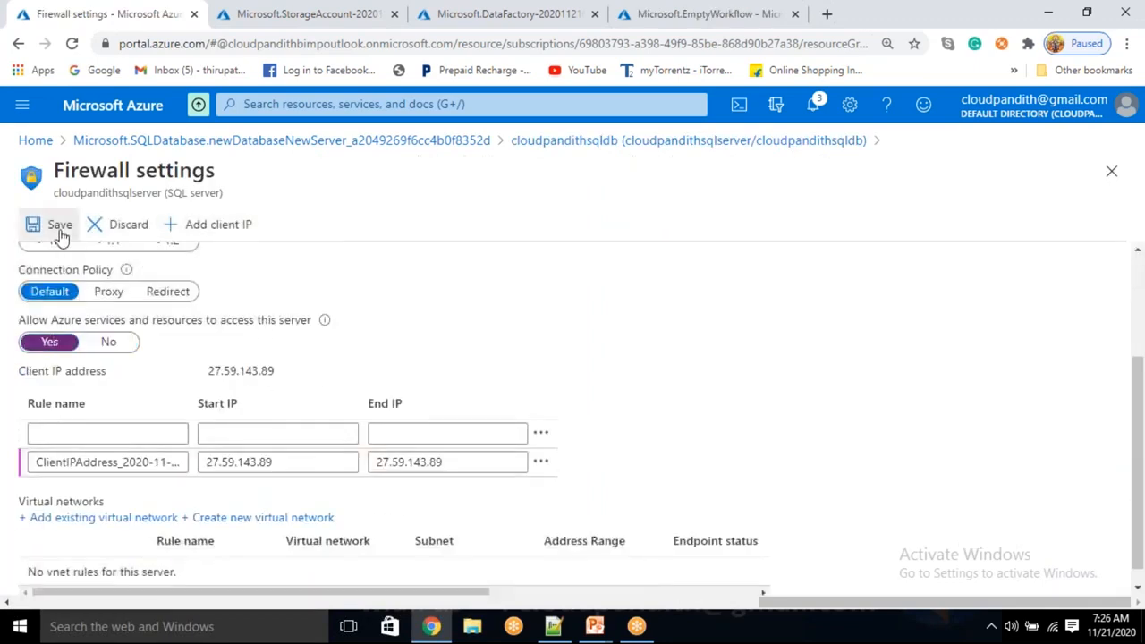
click(60, 236)
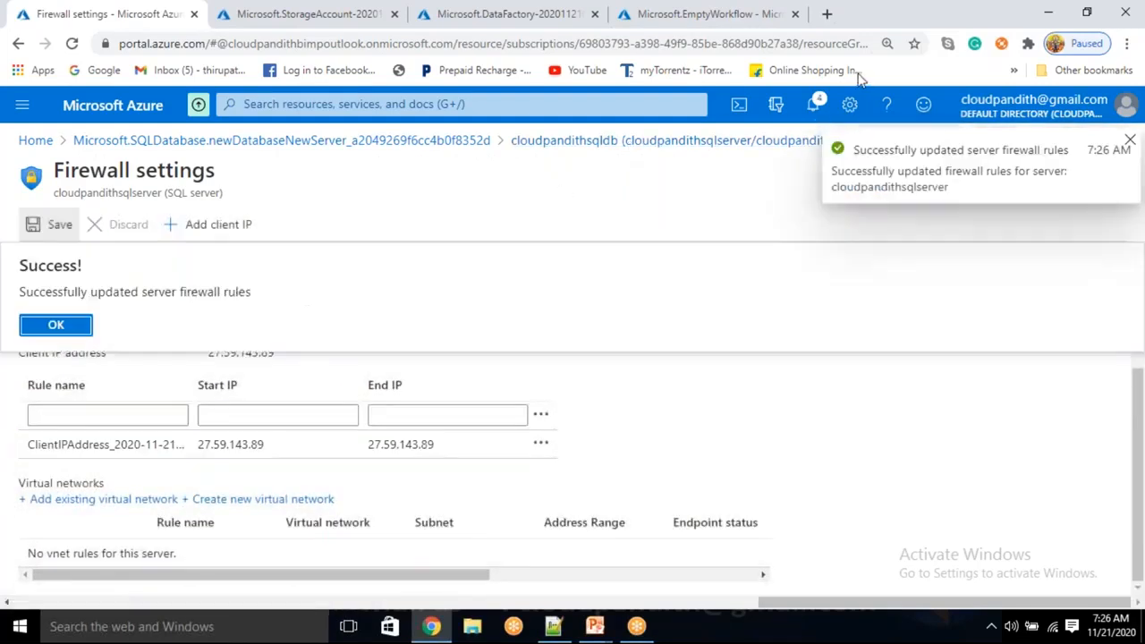
Copy the server name from the cloudpandithsqldb overview and launch Azure Data Studio from the desktop.
click(680, 143)
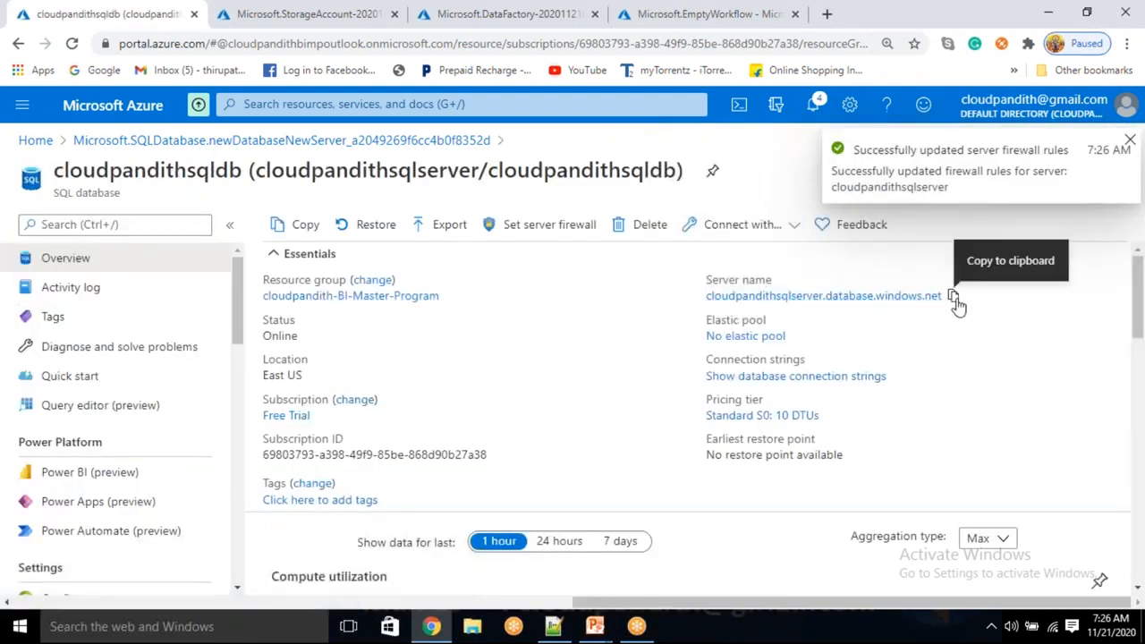
click(953, 297)
key(alt+Tab)
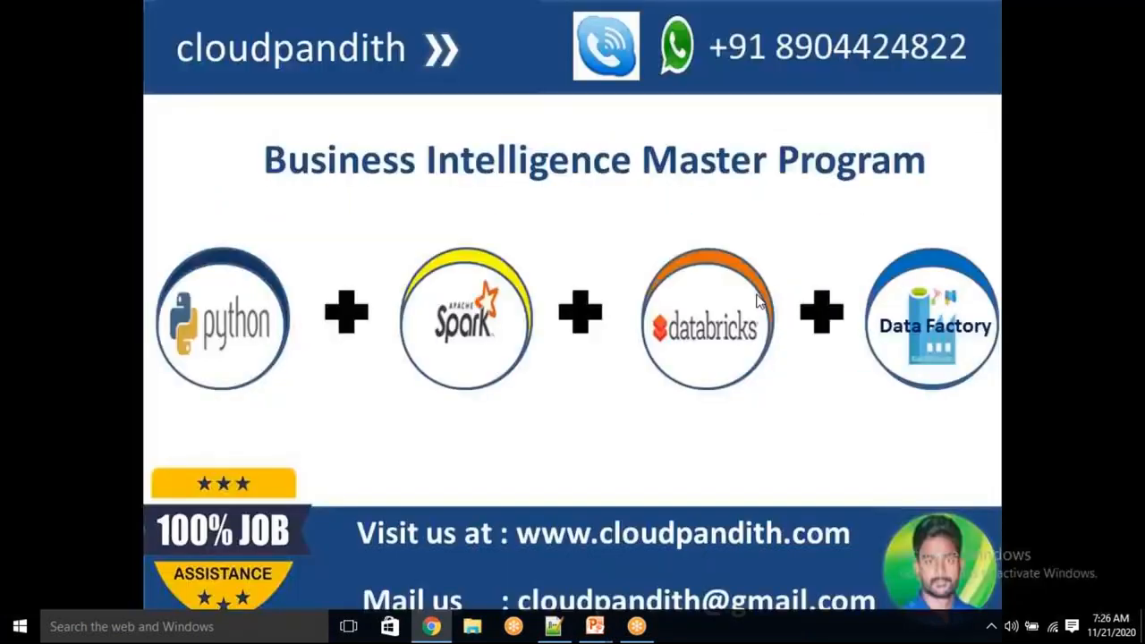
key(super+d)
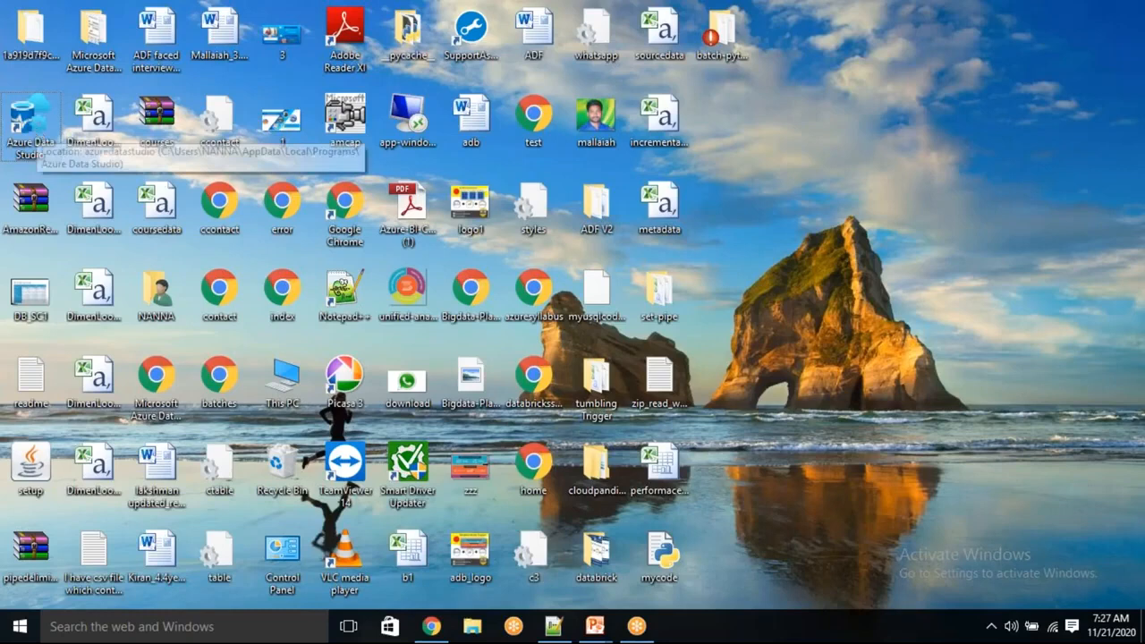
double_click(341, 35)
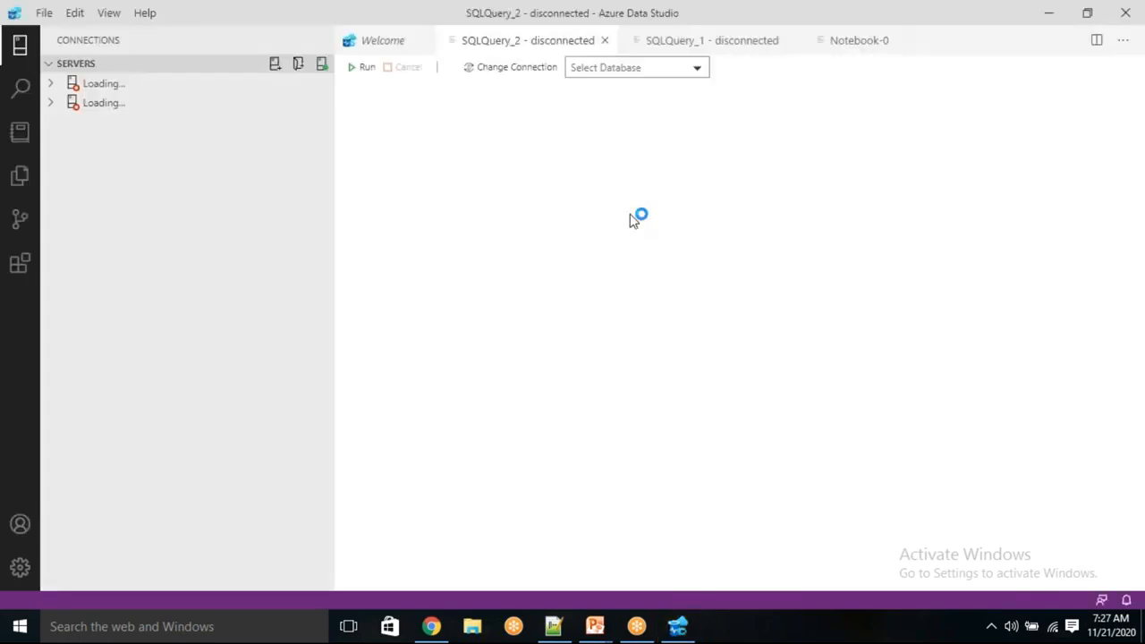
Start a new connection to server cloudpandithsqlserver.database.windows.net using SQL Login authentication.
click(376, 43)
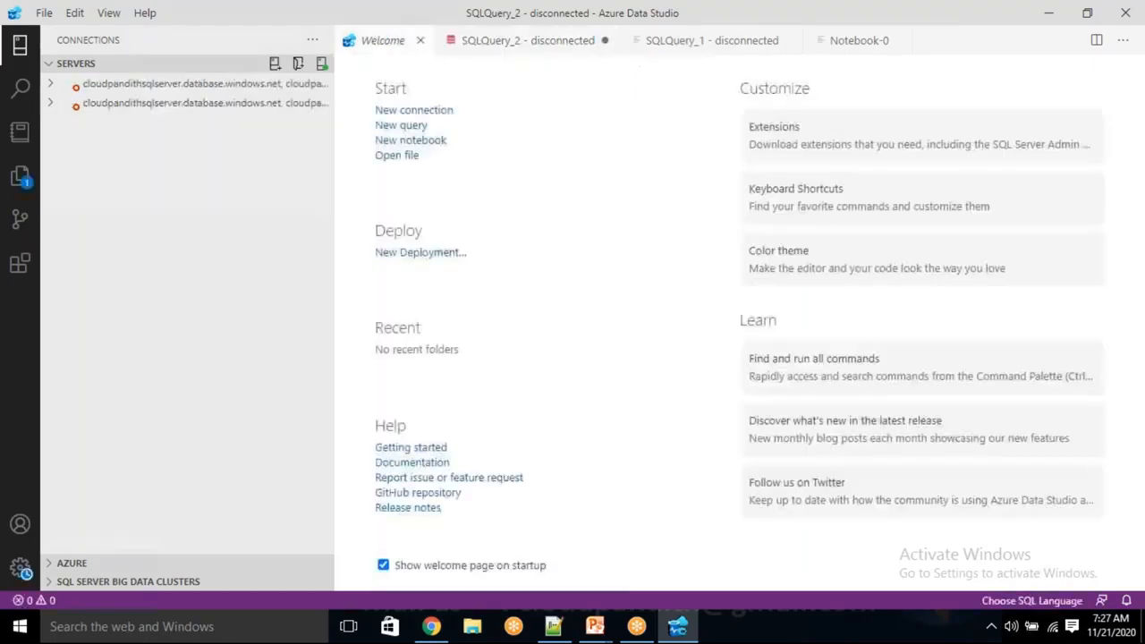
click(396, 112)
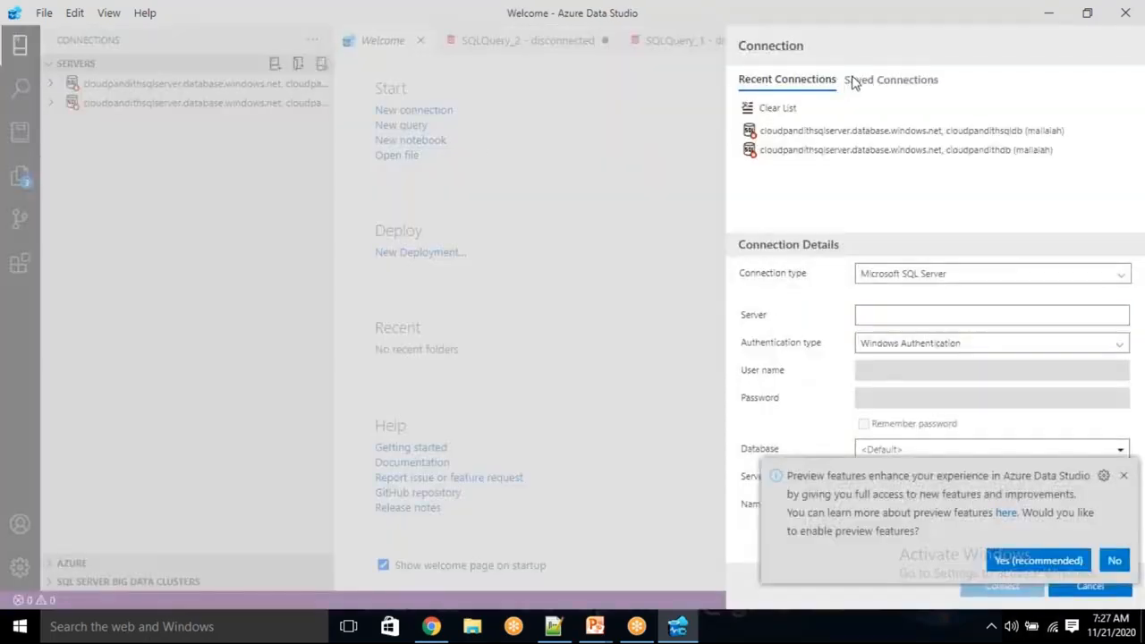
click(867, 310)
key(ctrl+v)
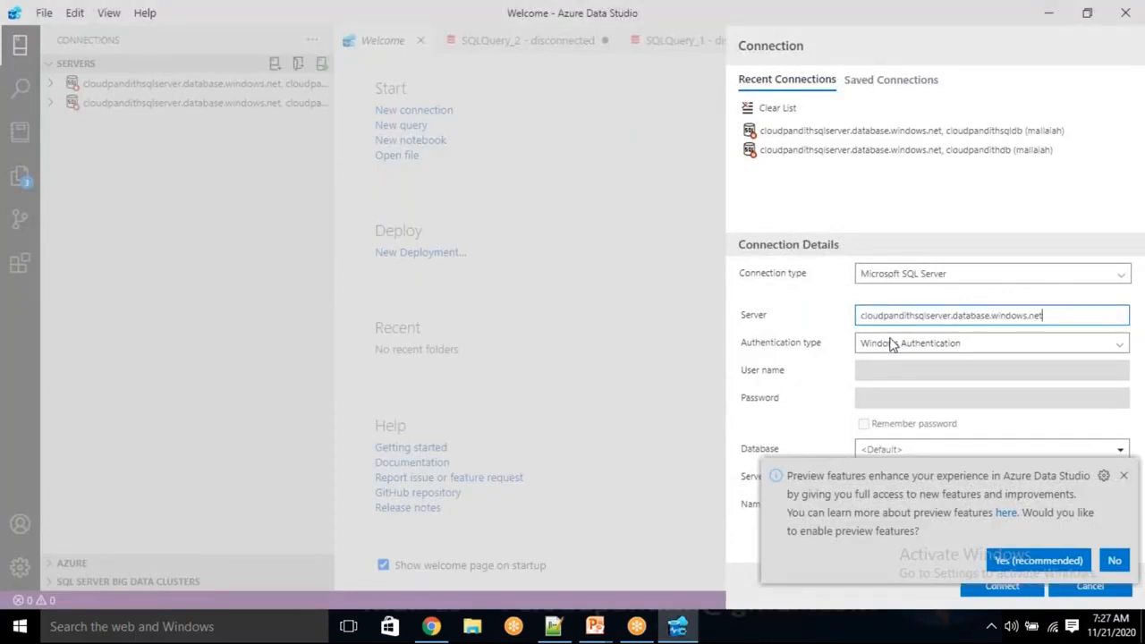
click(889, 343)
click(891, 346)
click(891, 347)
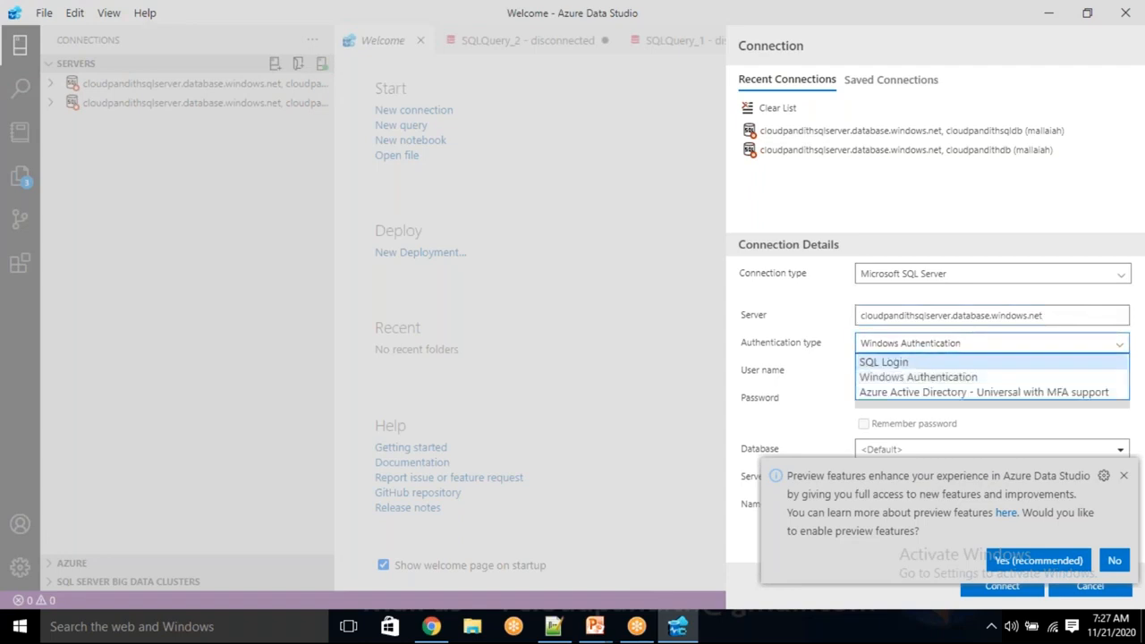
click(881, 361)
Enter the SQL login's user name and password in the connection details.
click(881, 371)
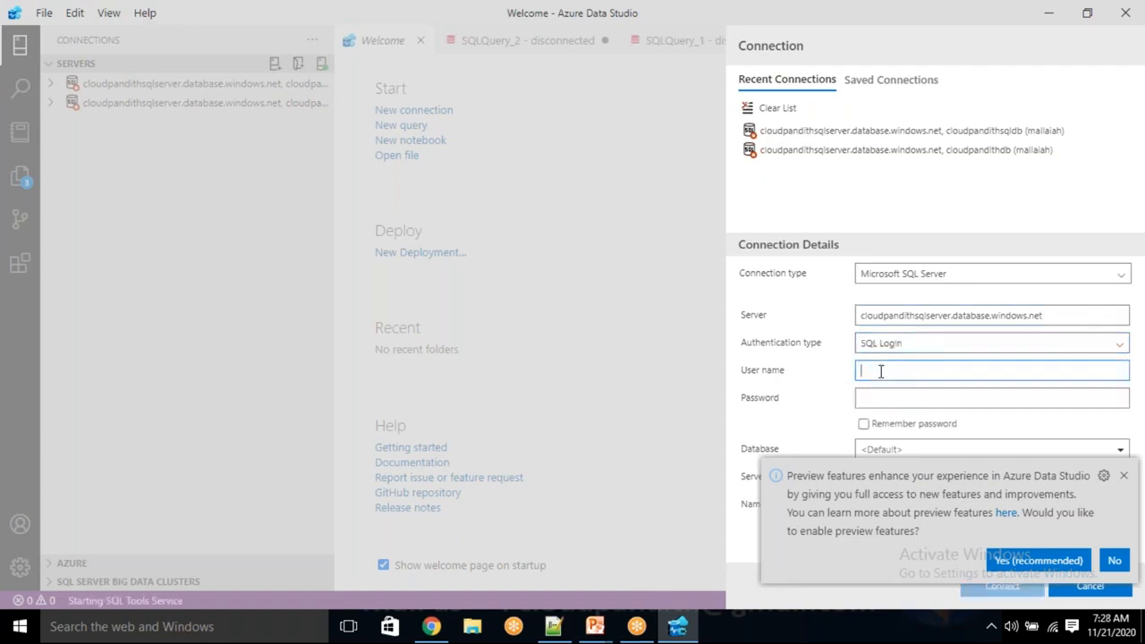
text(mallaiah)
key(Tab)
text(•••••••••••)
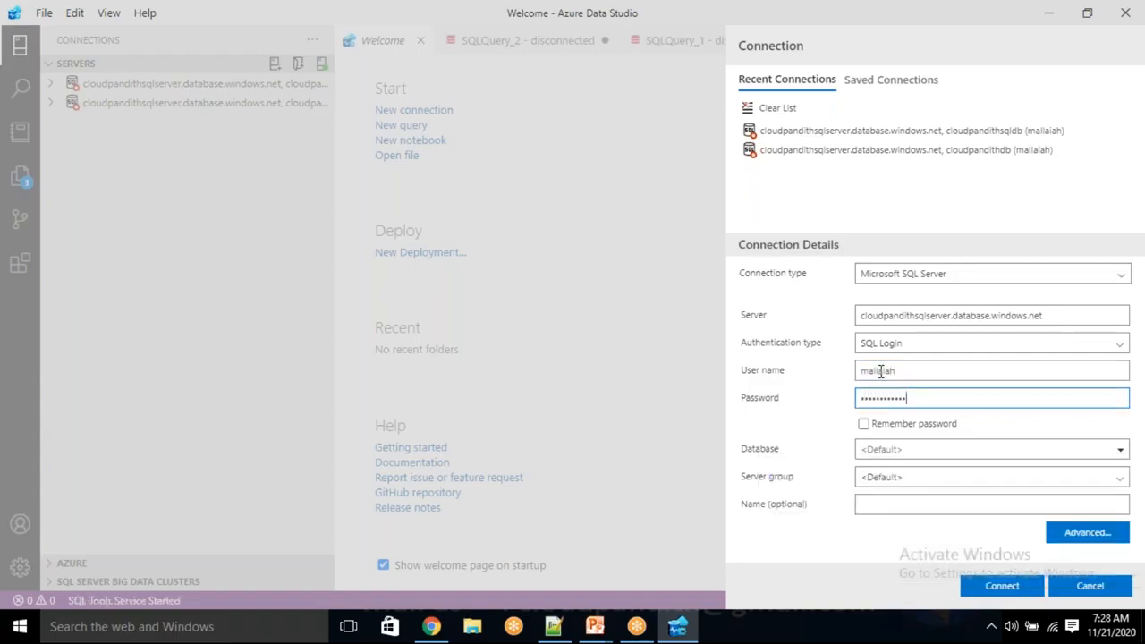
Set the connection's database to cloudpandithsqldb, copying the name from the Azure portal, and connect.
click(884, 450)
text(c)
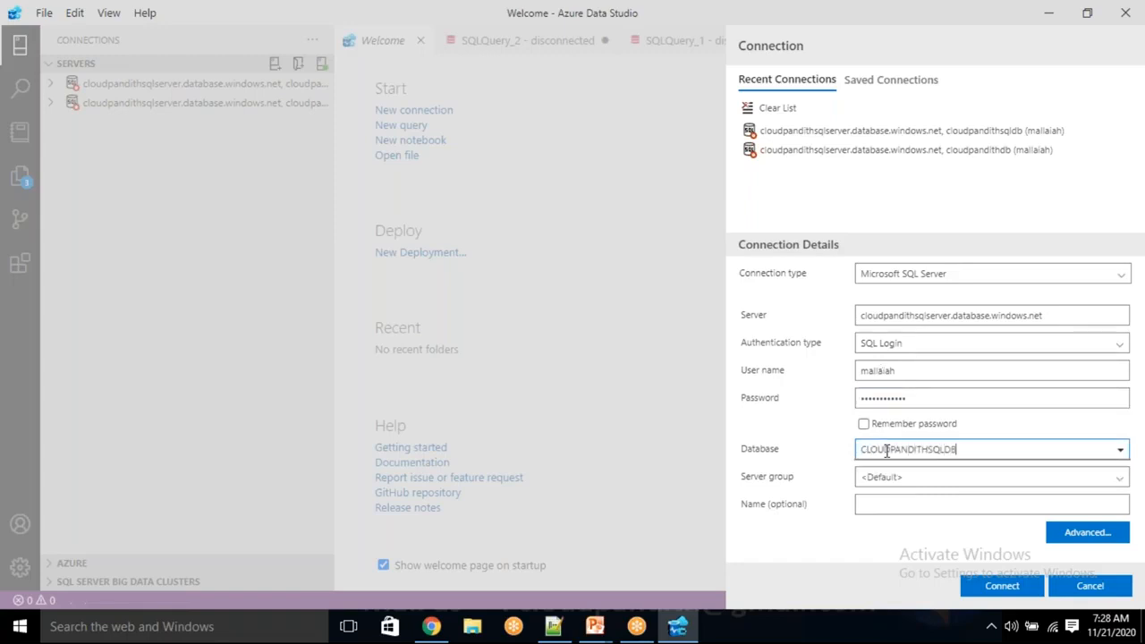
click(431, 629)
double_click(142, 172)
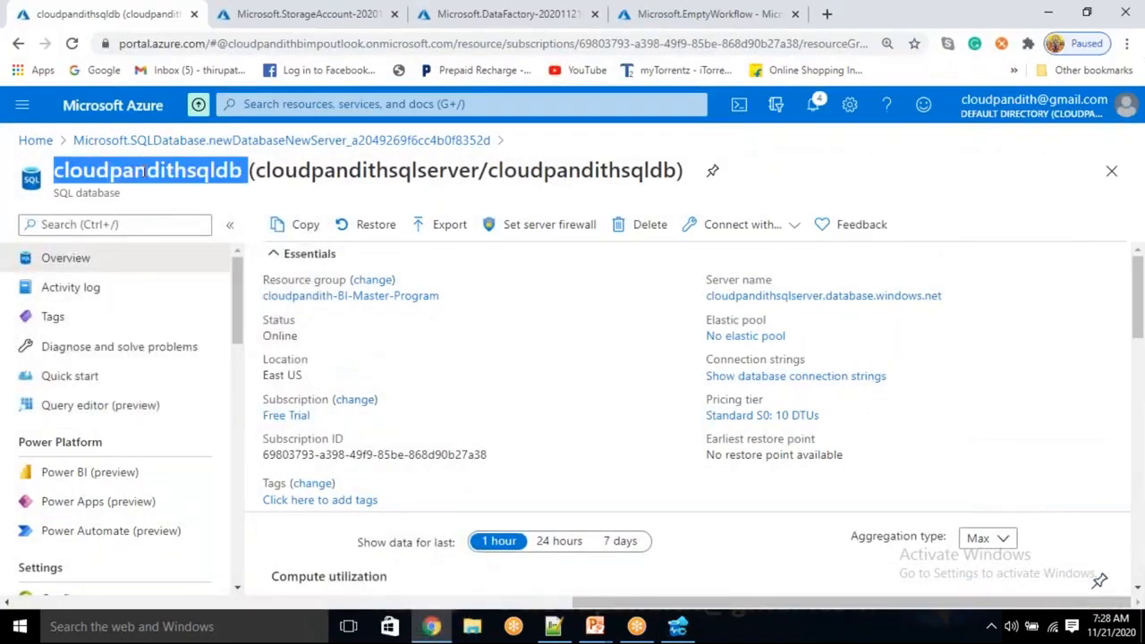
key(alt+Tab)
key(ctrl+a)
key(ctrl+v)
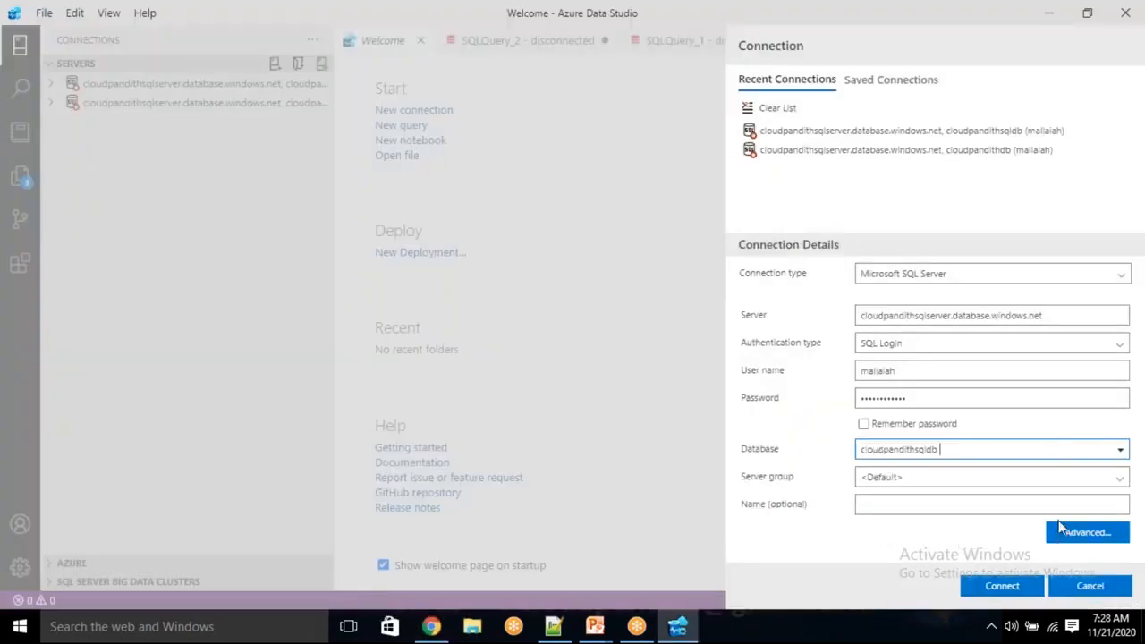
click(1006, 583)
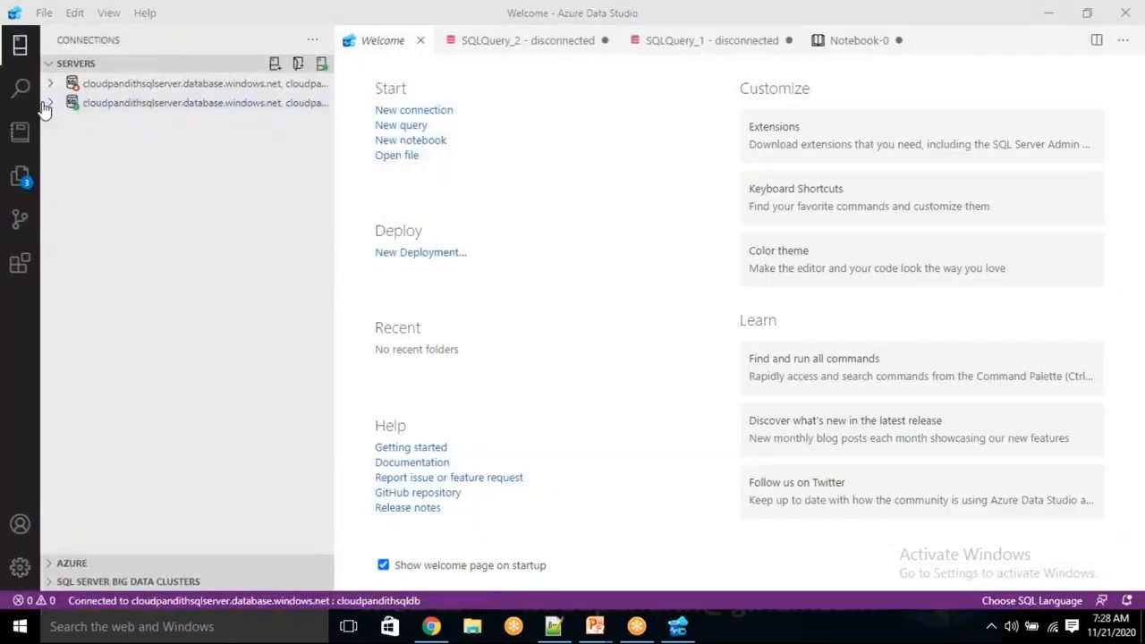
Expand the connected cloudpandithsqldb server entry and check the contents of its Tables folder.
click(53, 105)
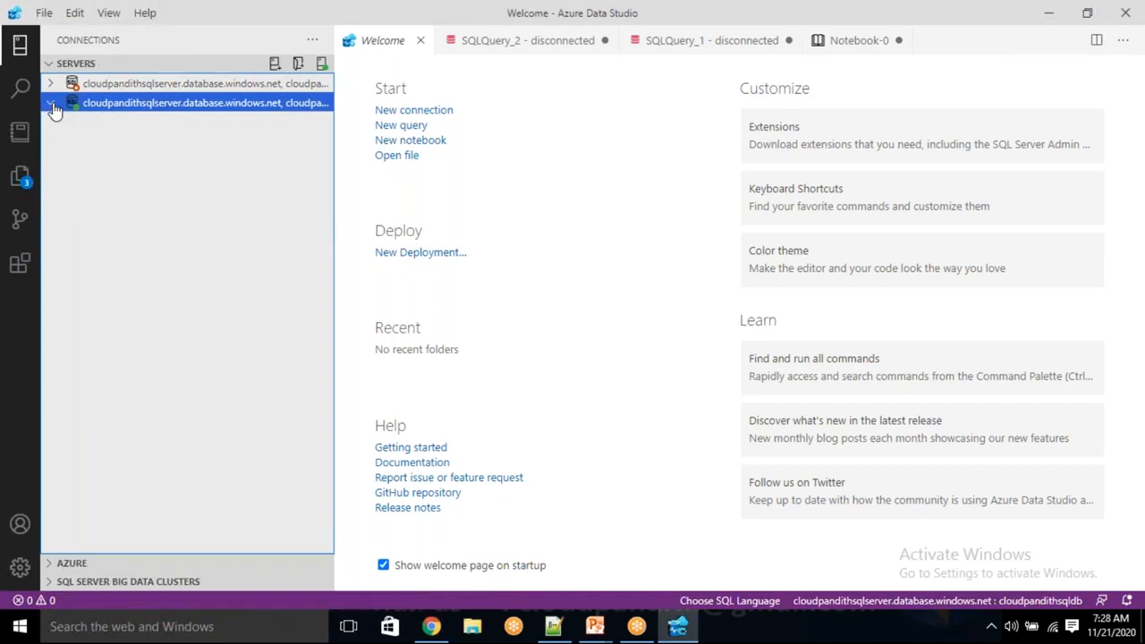
click(51, 104)
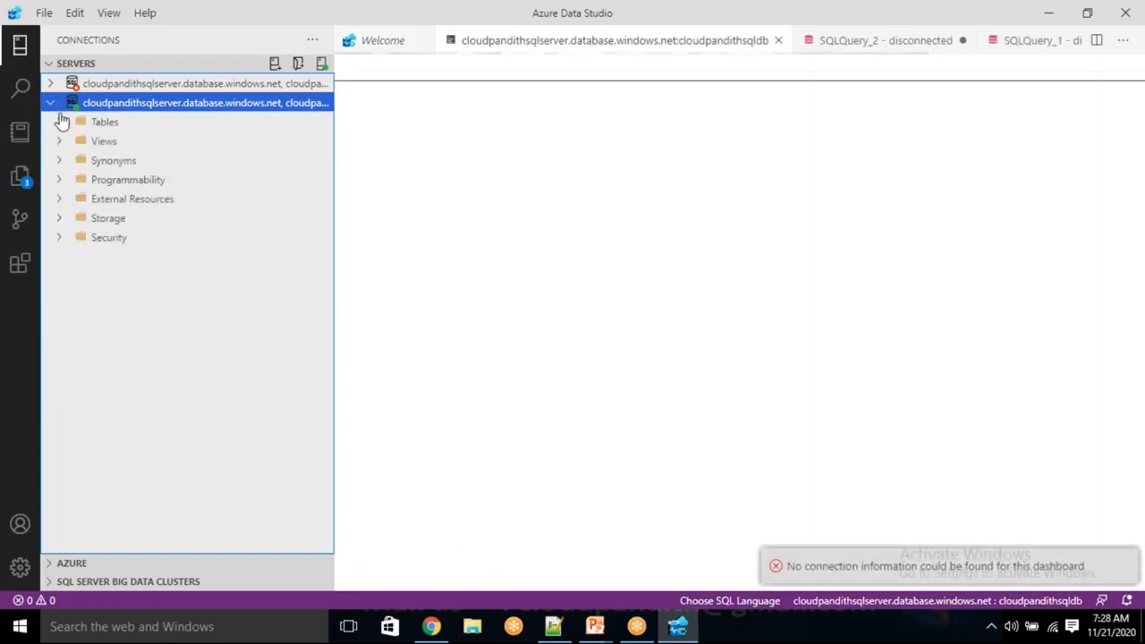
click(60, 124)
click(61, 126)
click(61, 126)
click(60, 125)
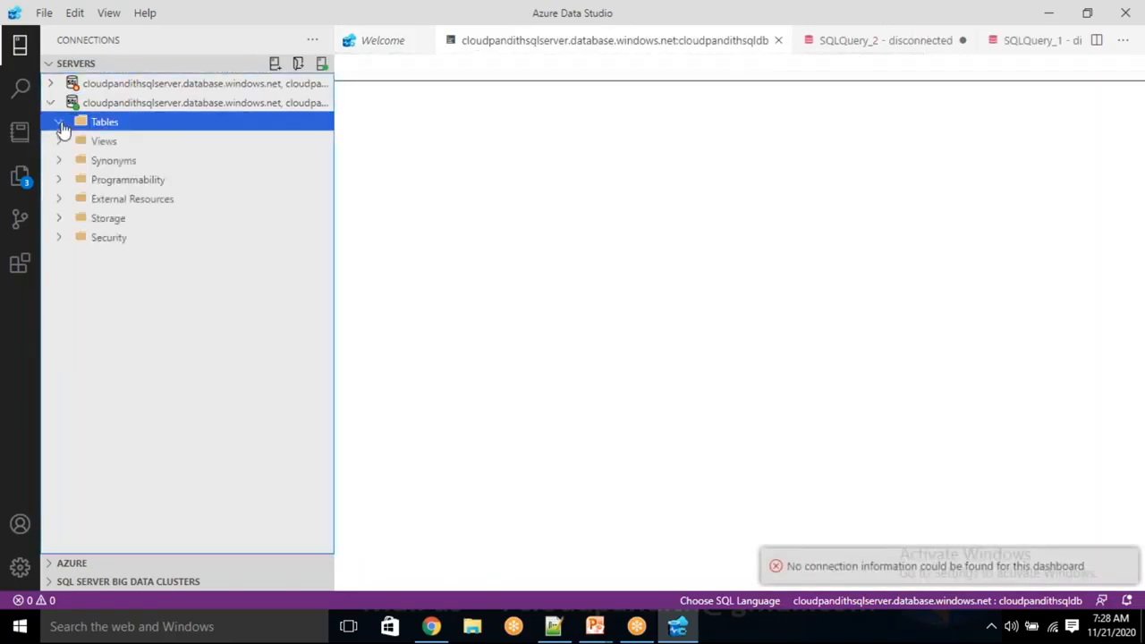
click(61, 127)
click(63, 126)
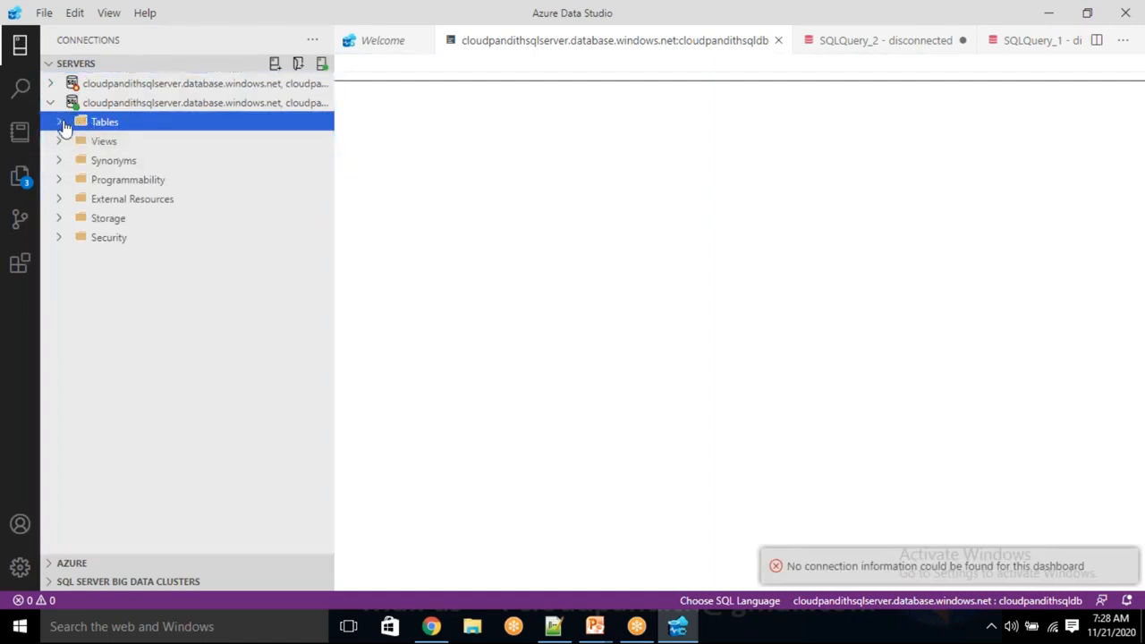
click(61, 127)
click(62, 129)
click(424, 125)
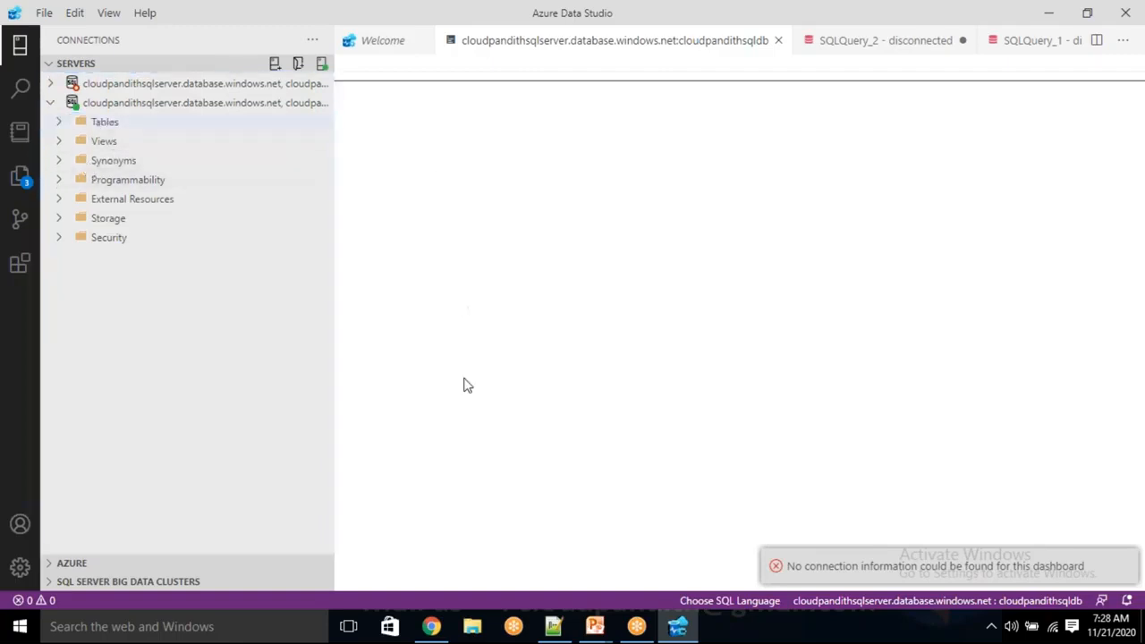
Switch to Notepad++, copy the five create table statements from the "new 3" file, and return to Azure Data Studio.
click(556, 628)
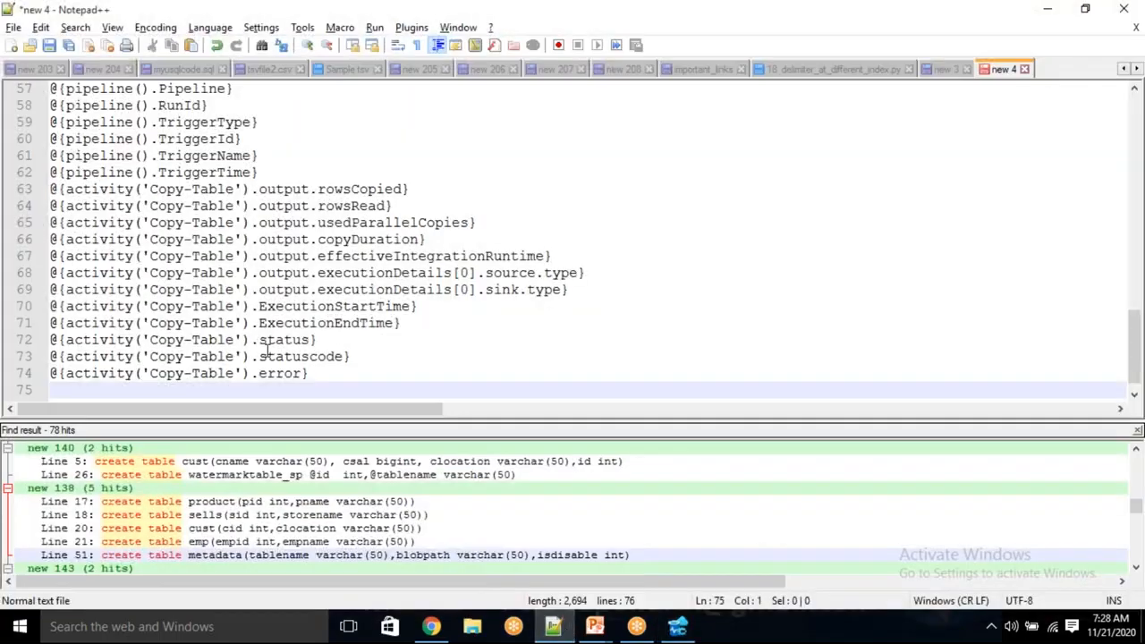
click(850, 73)
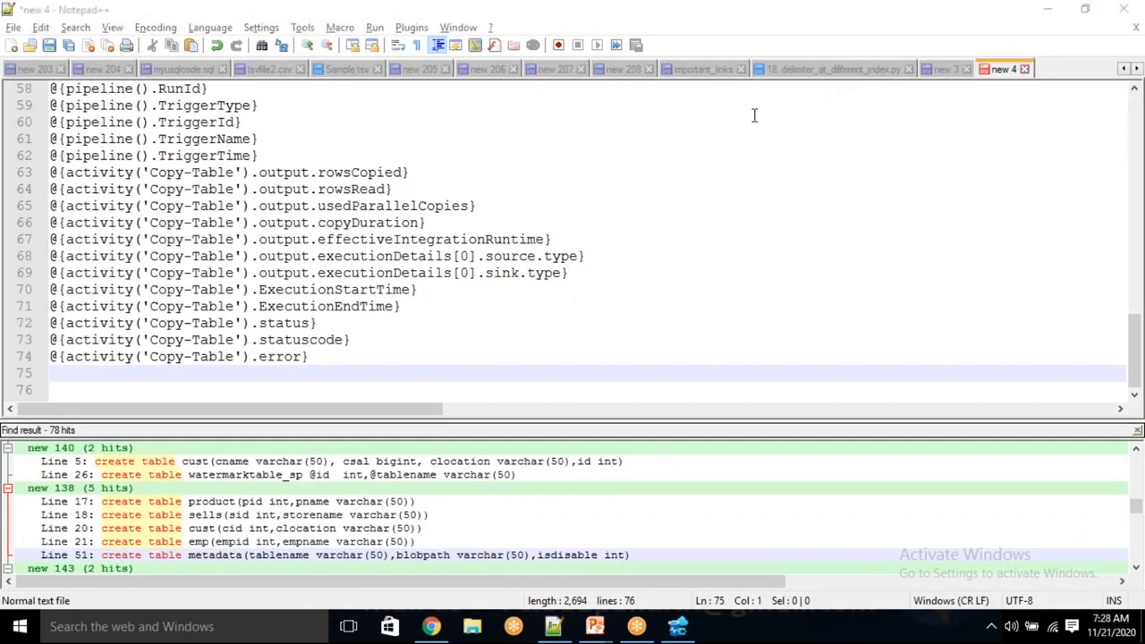
click(946, 70)
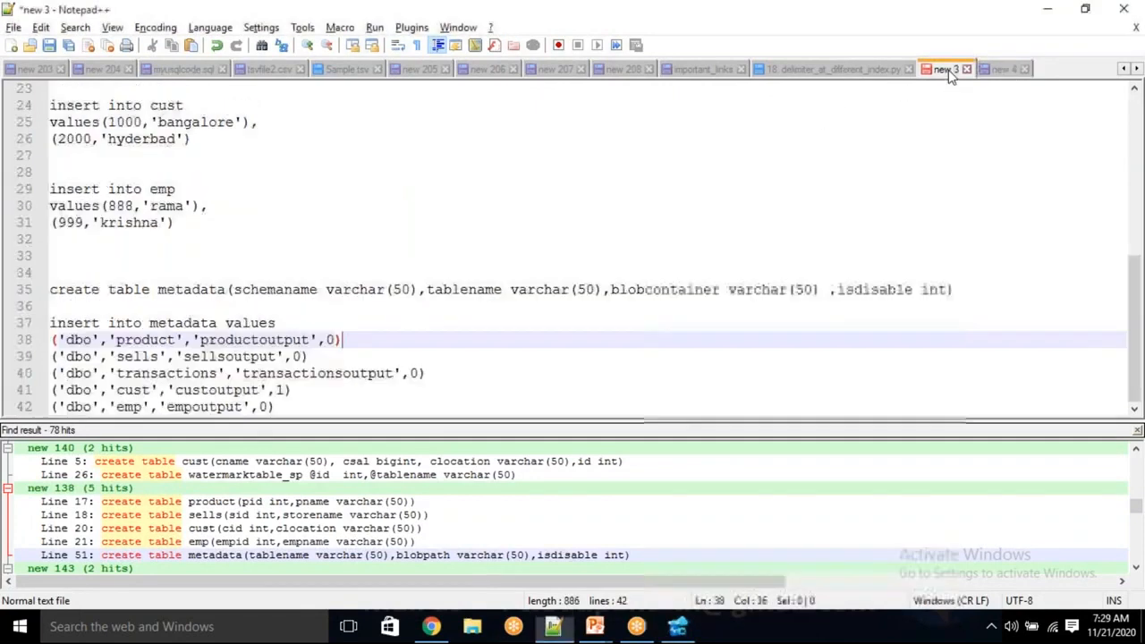
scroll(273, 215, up, 7)
scroll(273, 217, up, 2)
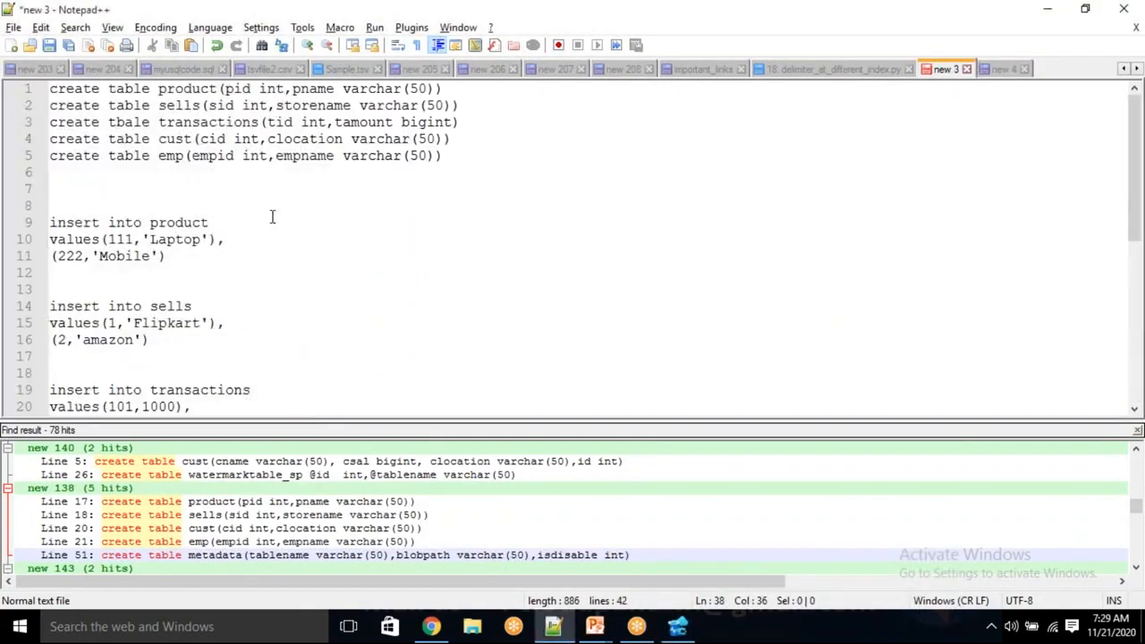
drag(441, 156, 40, 102)
key(ctrl+x)
key(alt+Tab)
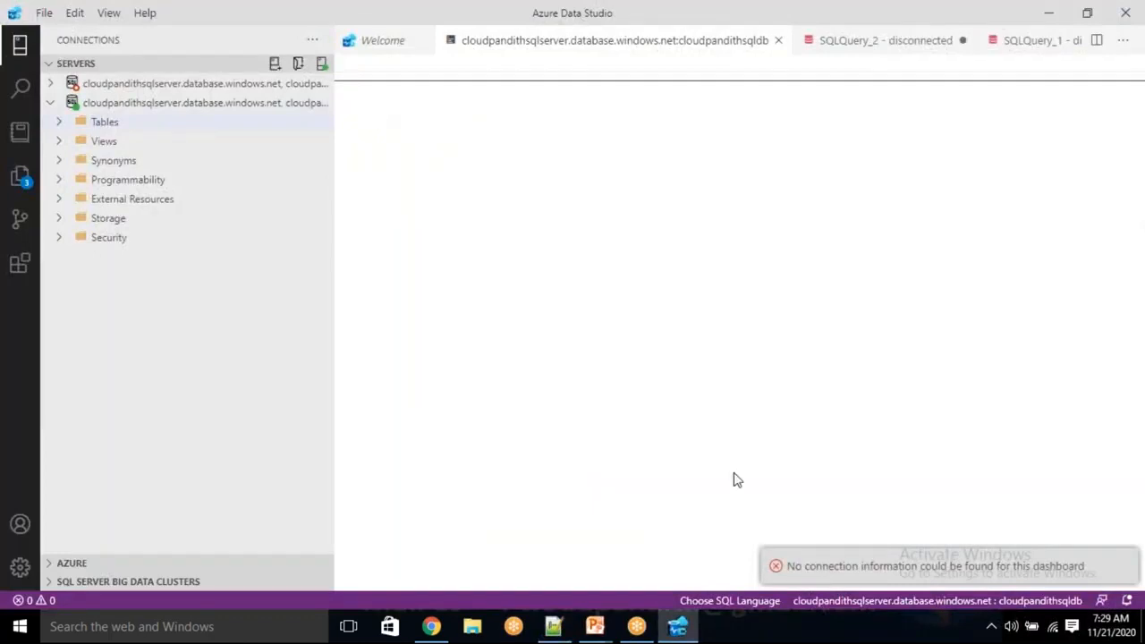
Close SQLQuery_2, SQLQuery_1 and Notebook-0 without saving, and close the cloudpandithsqldb dashboard.
click(1124, 567)
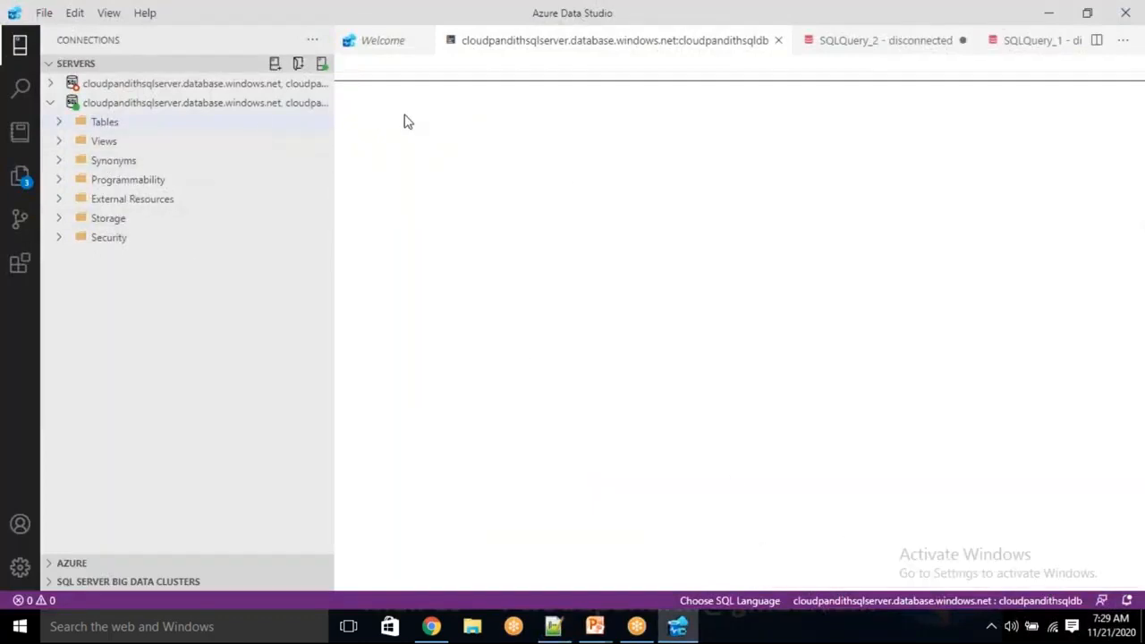
right_click(713, 42)
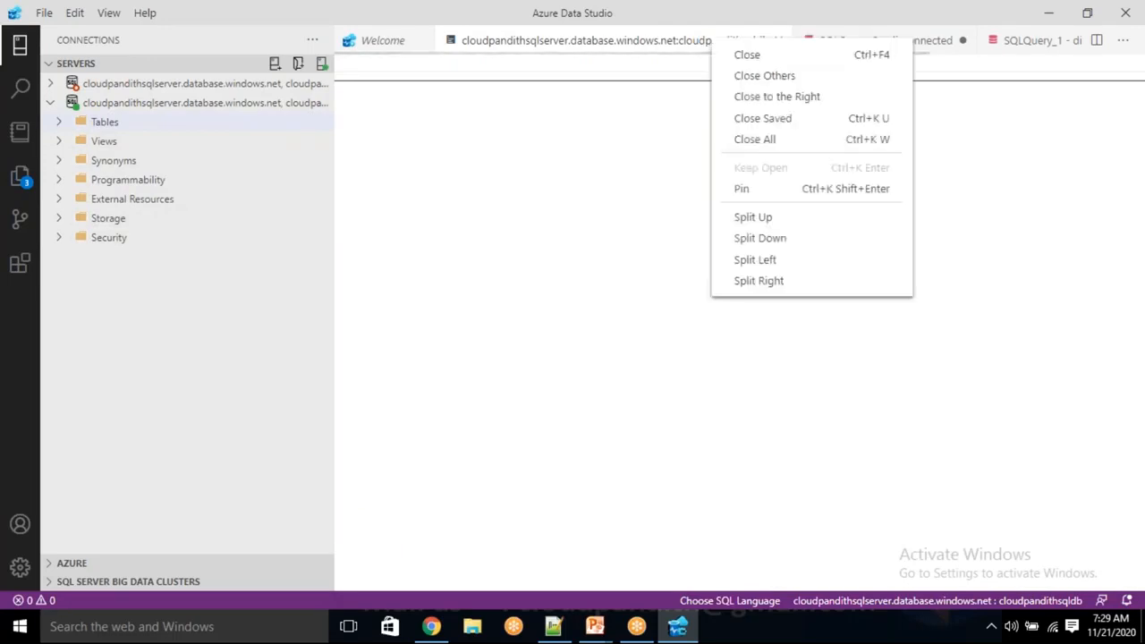
click(756, 99)
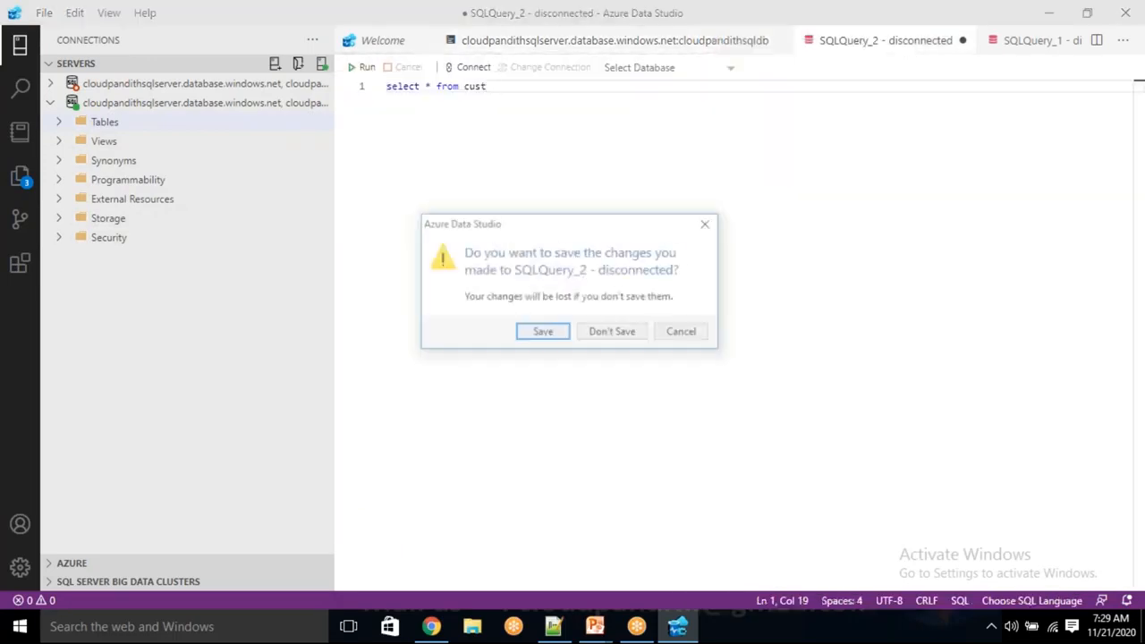
click(602, 333)
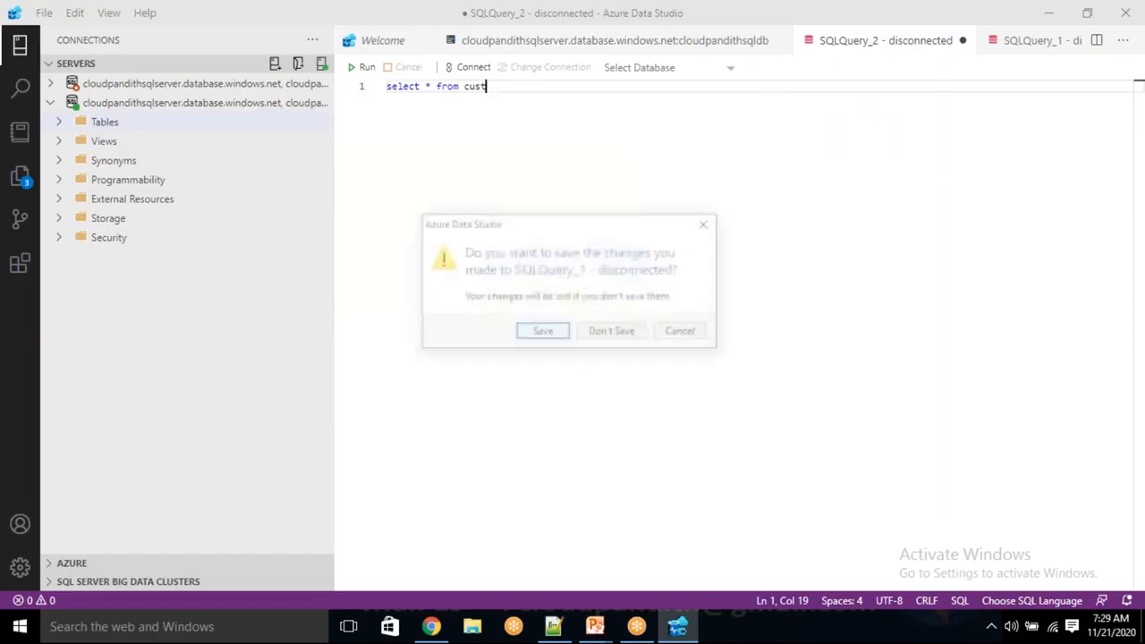
click(626, 338)
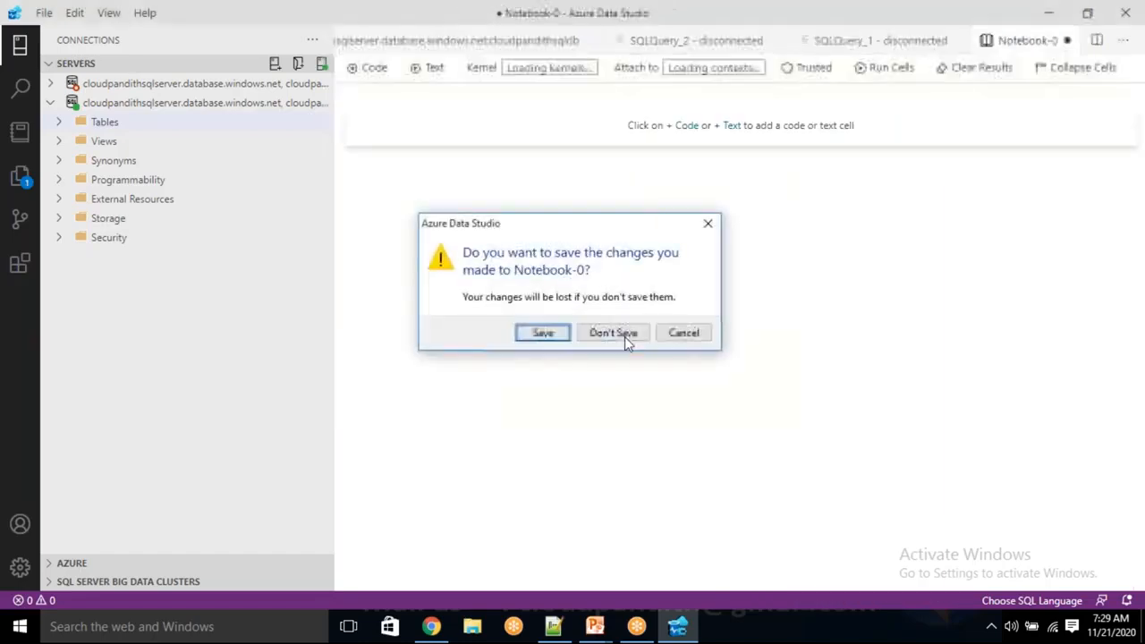
click(624, 336)
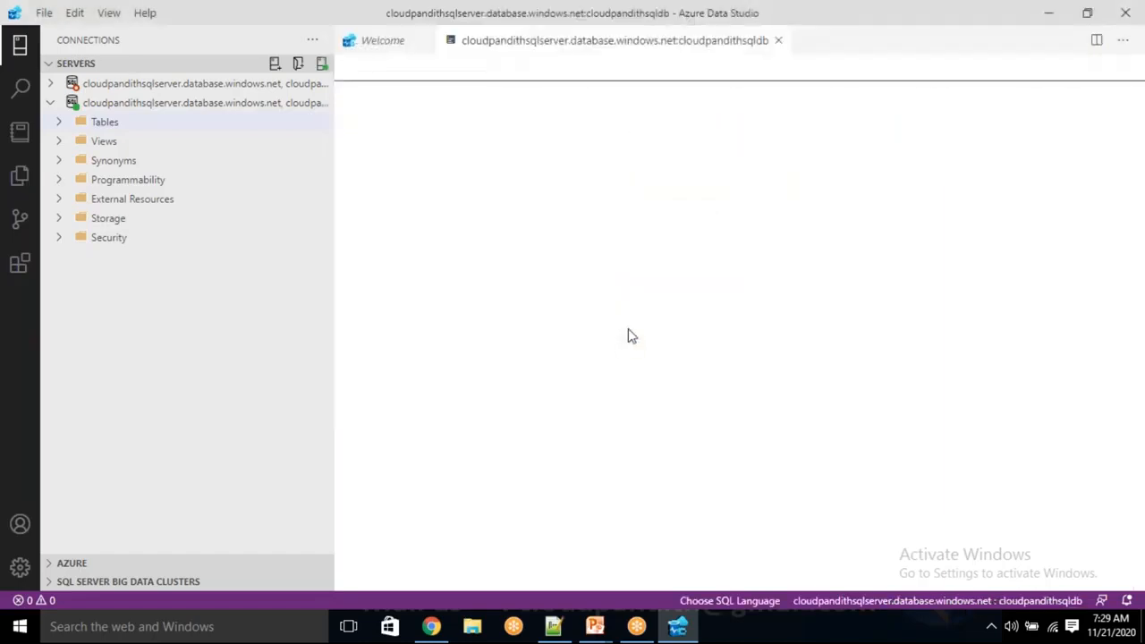
click(777, 40)
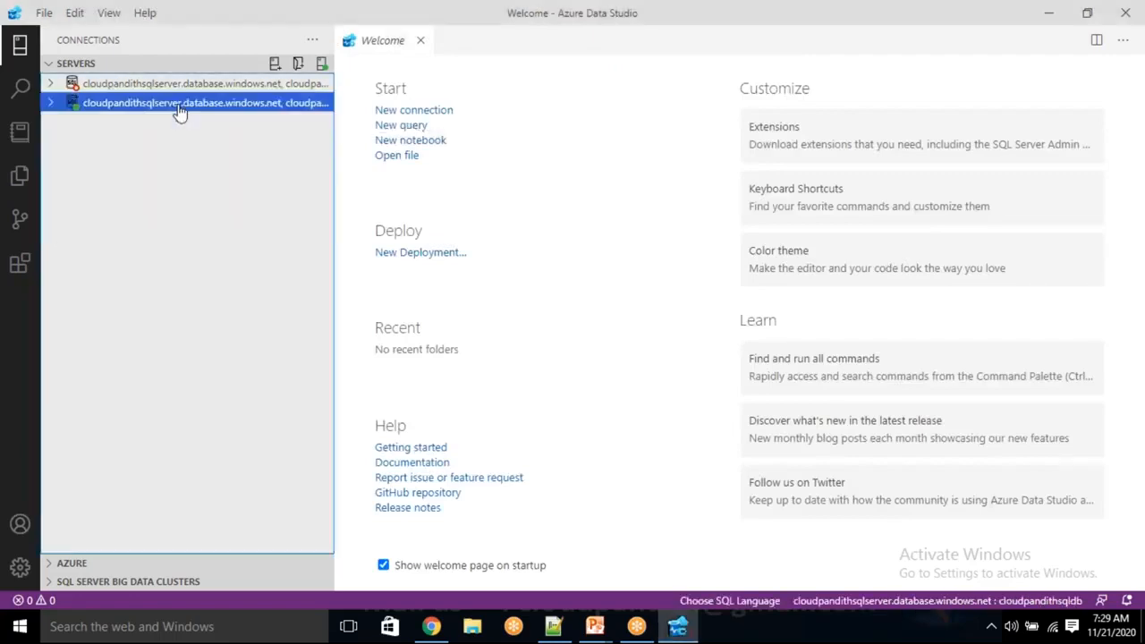
Create a new query on the connected cloudpandithsqldb server, paste the create table statements, and correct "tbale" to "table" in the transactions statement.
right_click(181, 111)
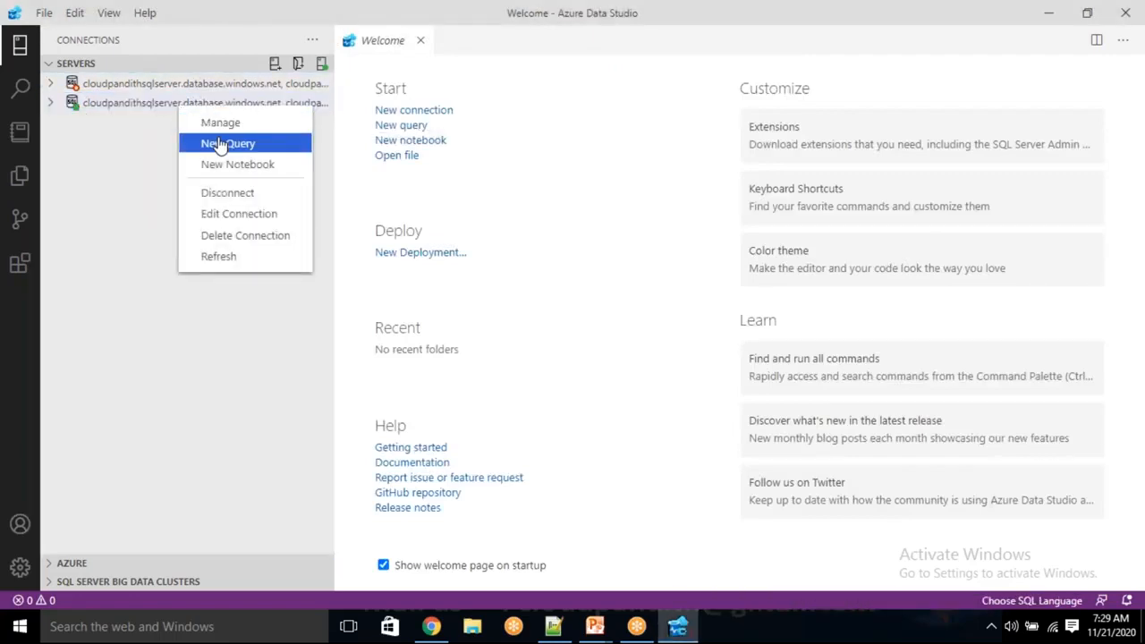
click(221, 146)
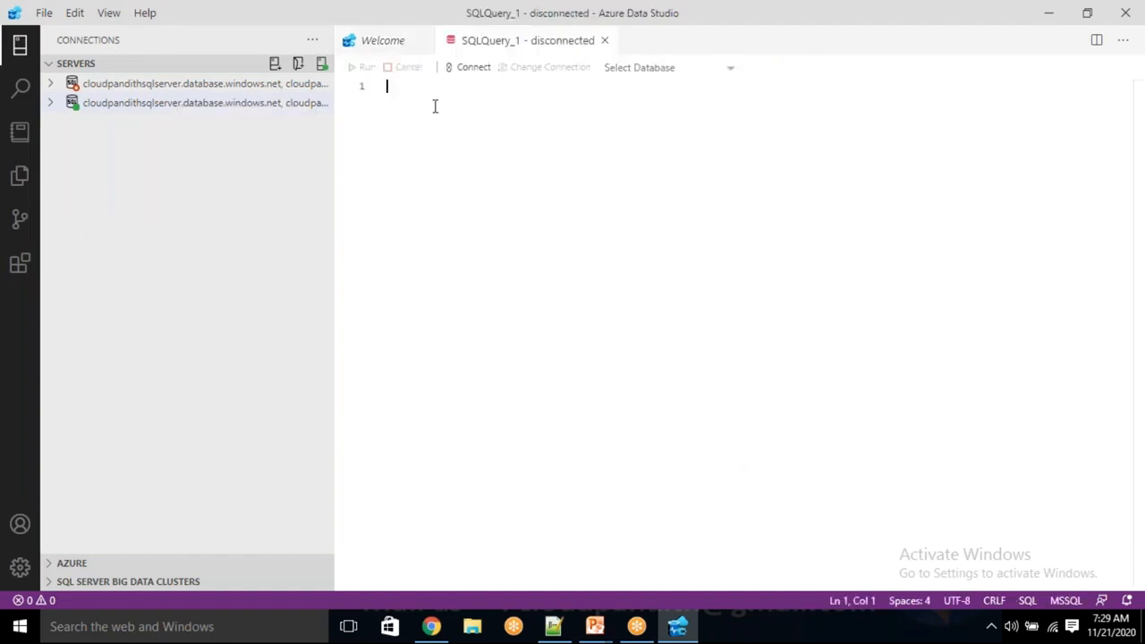
key(ctrl+v)
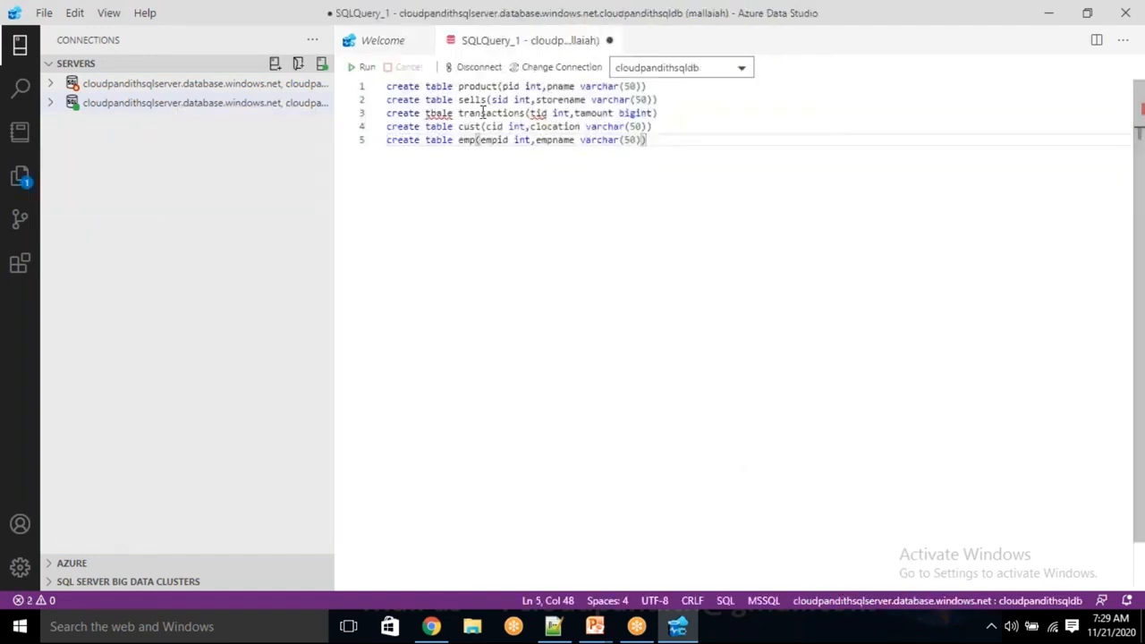
click(437, 114)
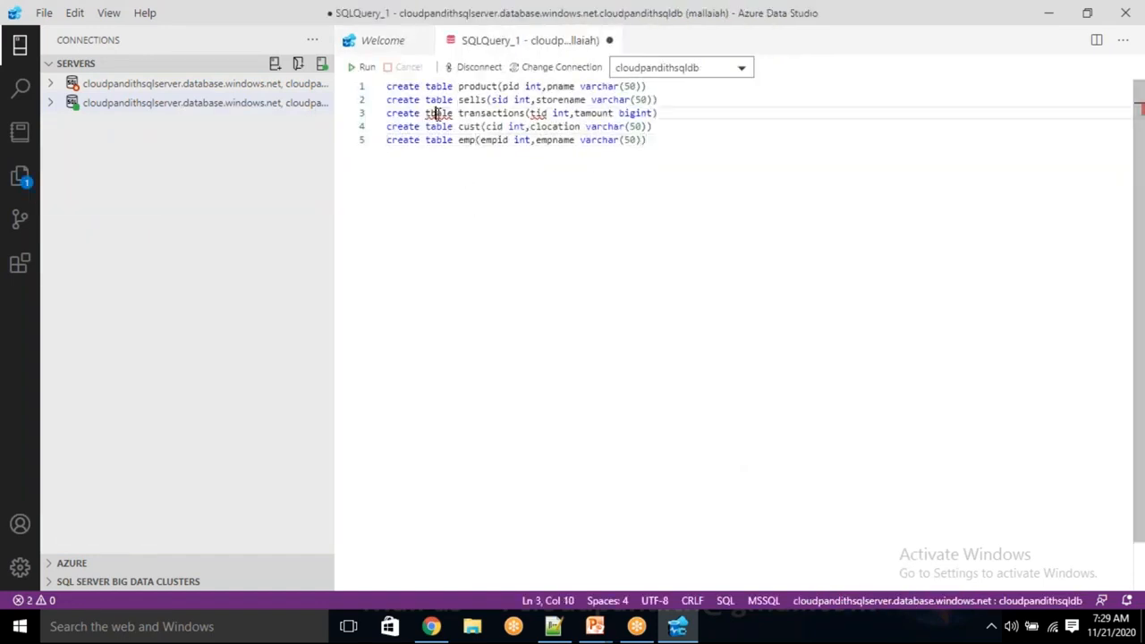
key(Delete)
text(B)
Review the table names and column definitions in the product, sells, transactions, cust and emp create table statements.
double_click(478, 89)
double_click(476, 100)
double_click(479, 113)
double_click(472, 126)
double_click(470, 140)
click(518, 193)
double_click(512, 87)
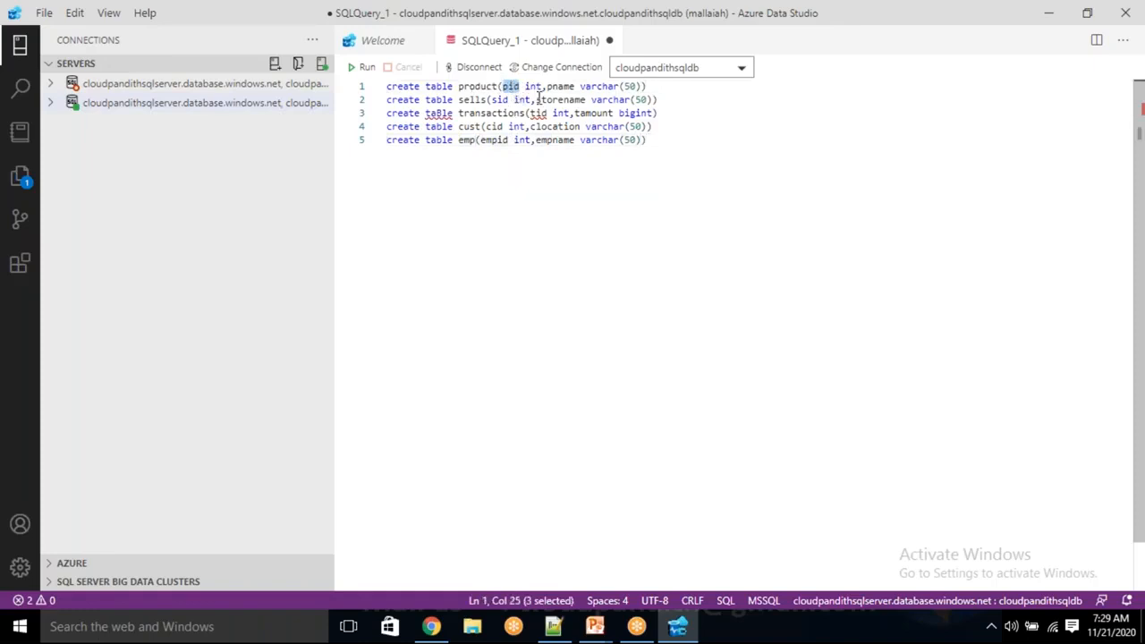
double_click(499, 99)
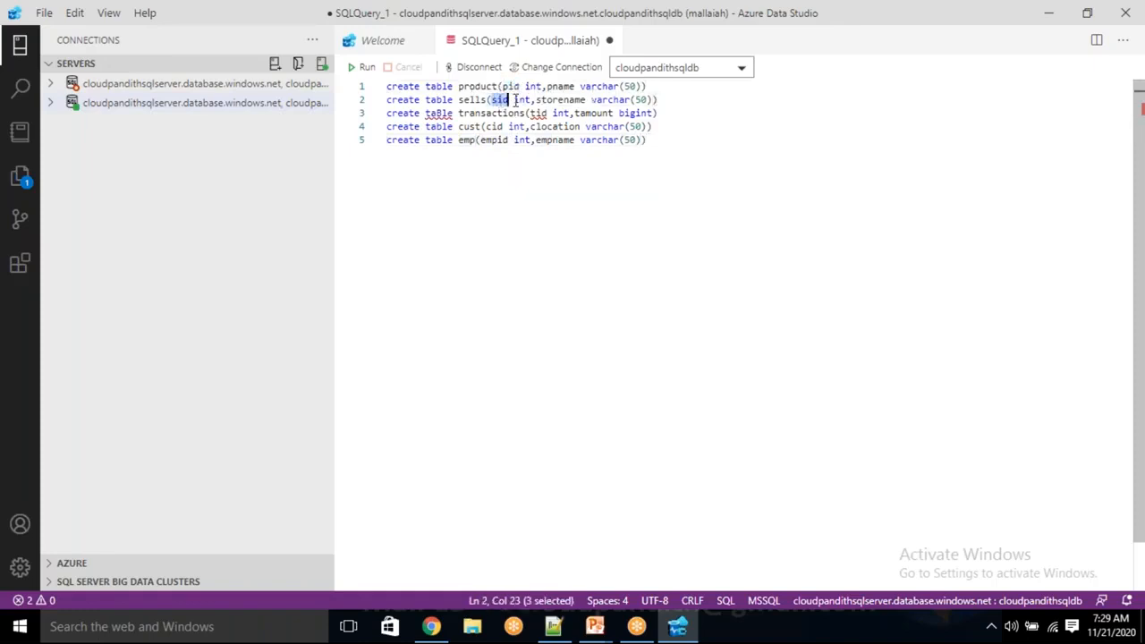
double_click(562, 100)
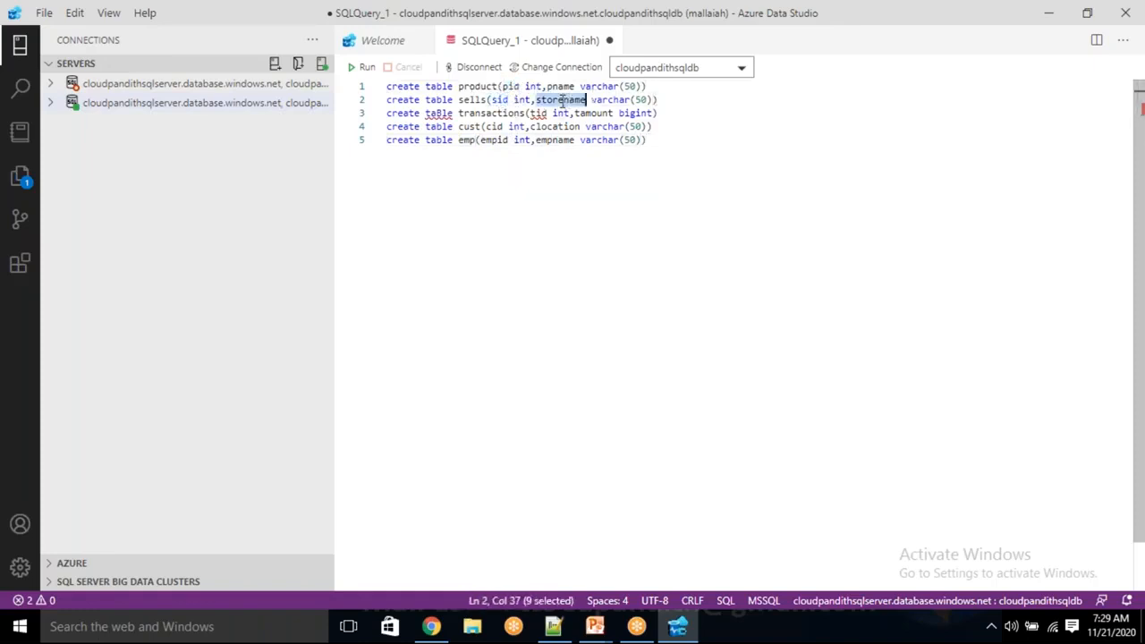
double_click(498, 113)
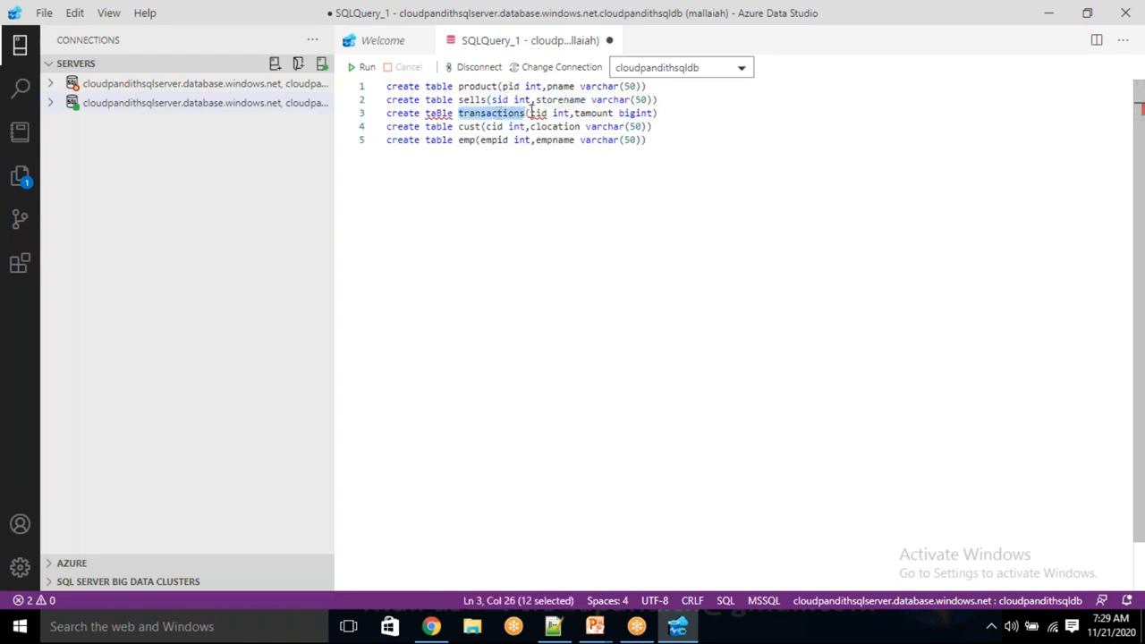
drag(537, 114, 540, 114)
click(541, 113)
click(591, 114)
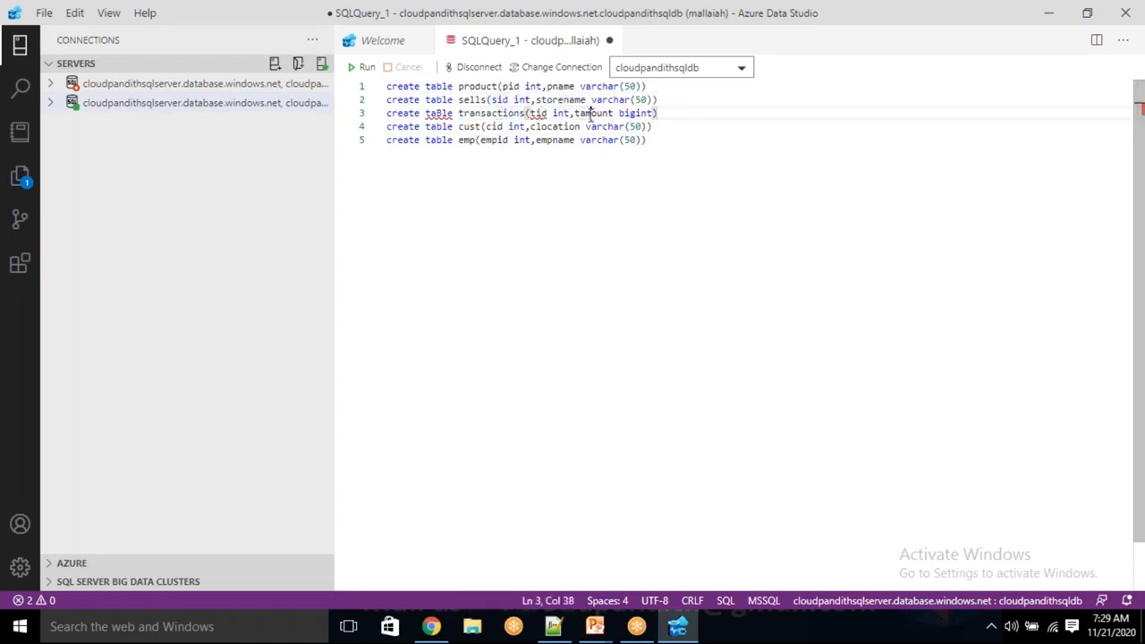
double_click(471, 126)
click(498, 113)
double_click(498, 126)
double_click(555, 127)
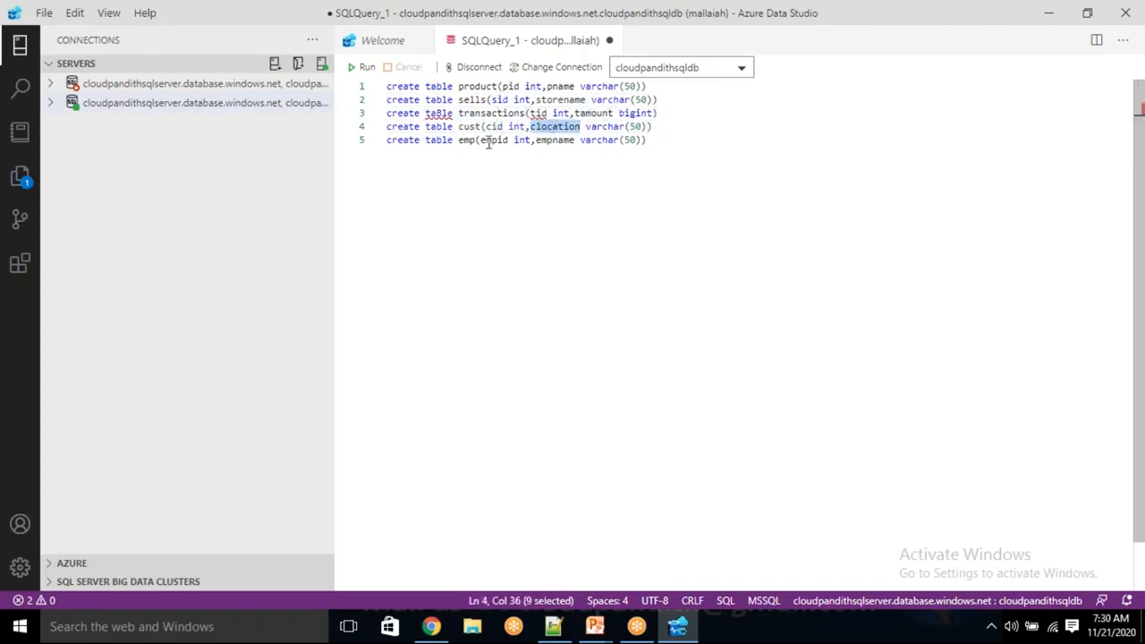
click(487, 142)
double_click(548, 140)
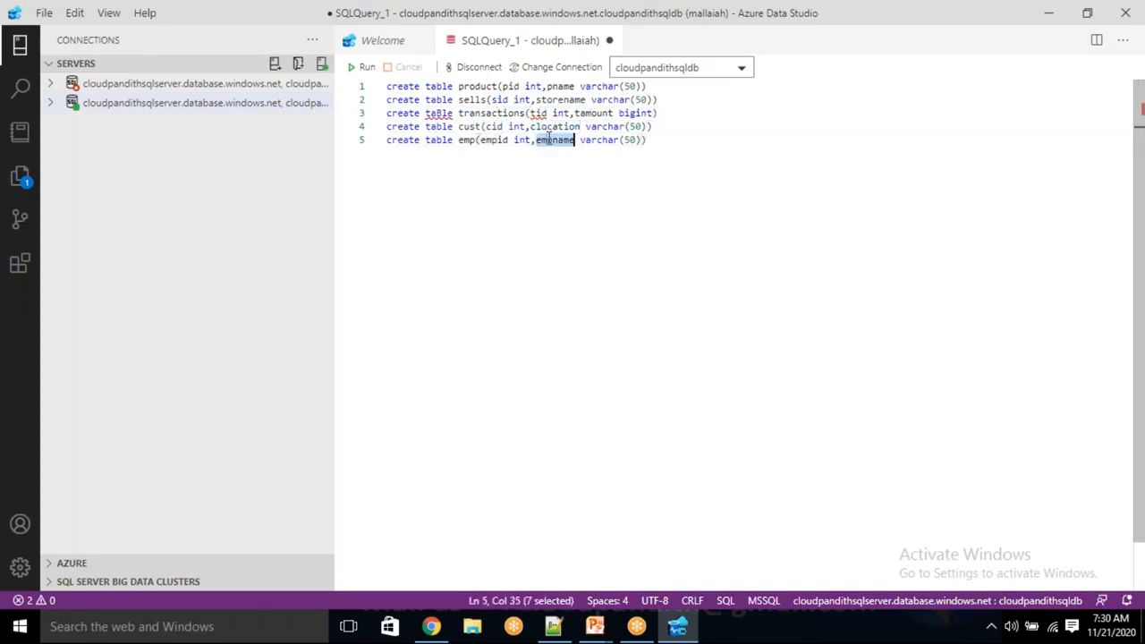
Rename the sid column to sellsid in the create table statement for sells.
click(497, 100)
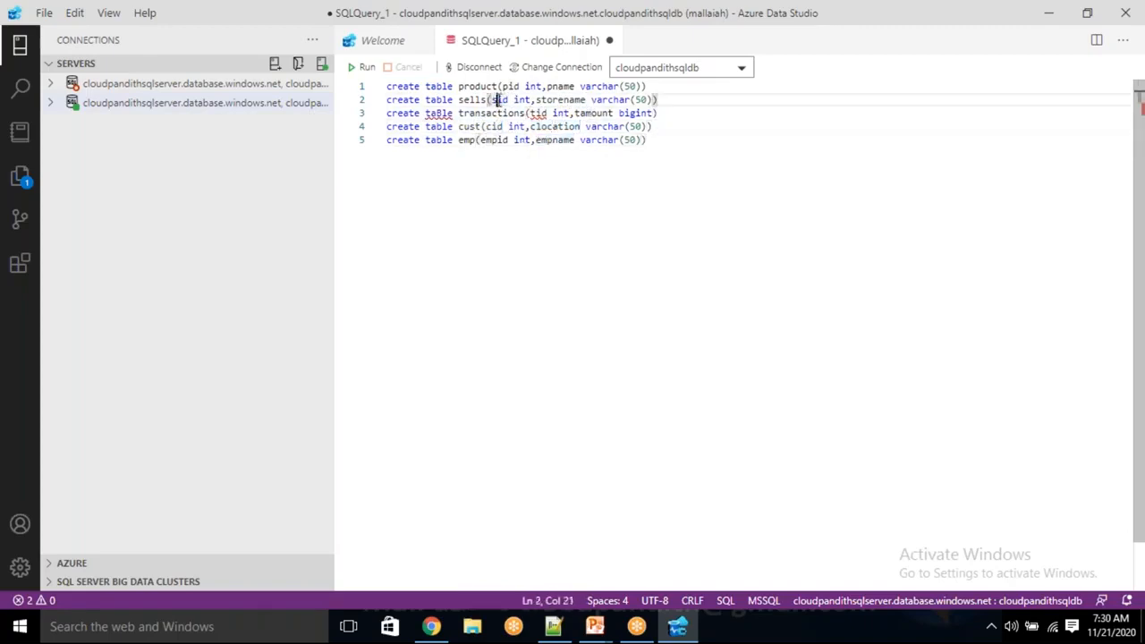
text(ell)
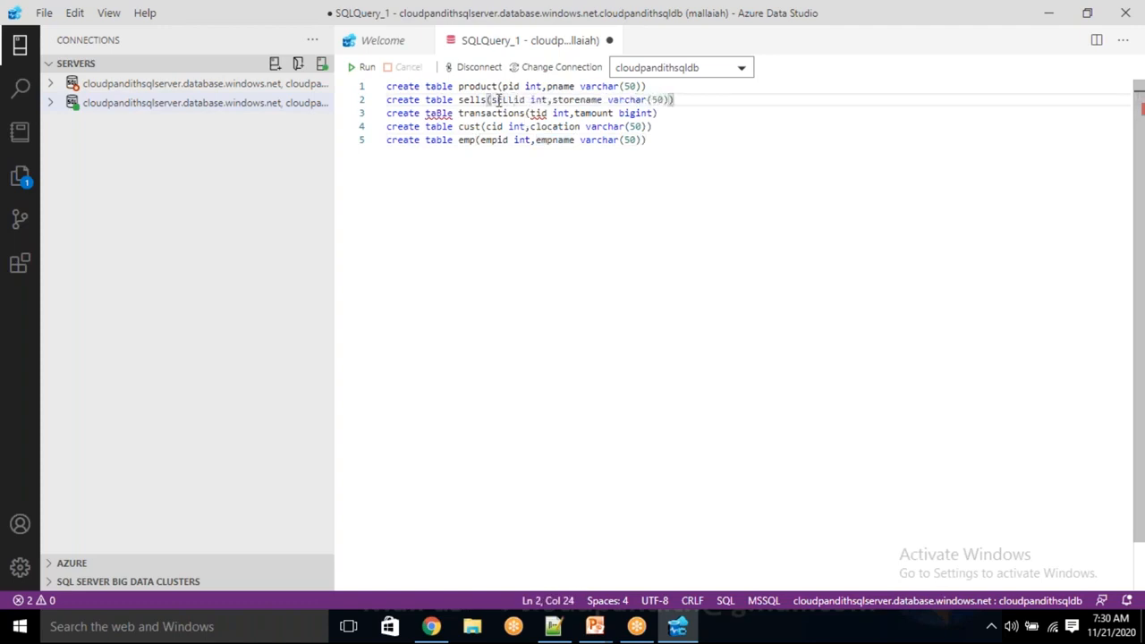
key(BackSpace)
key(BackSpace)
key(BackSpace)
text(ell)
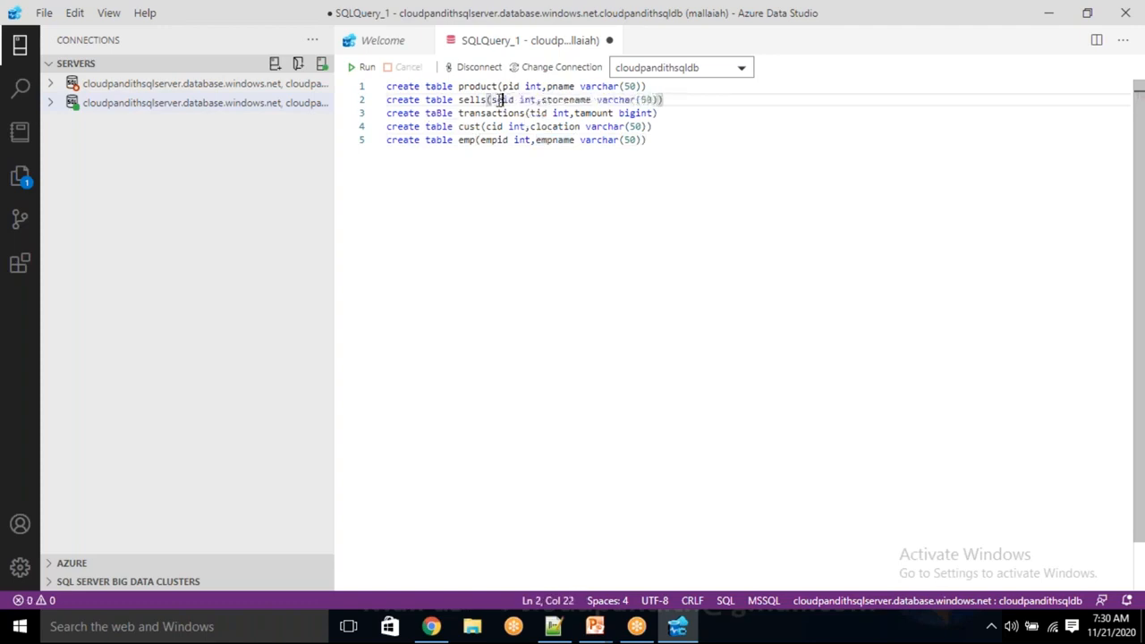
text(s)
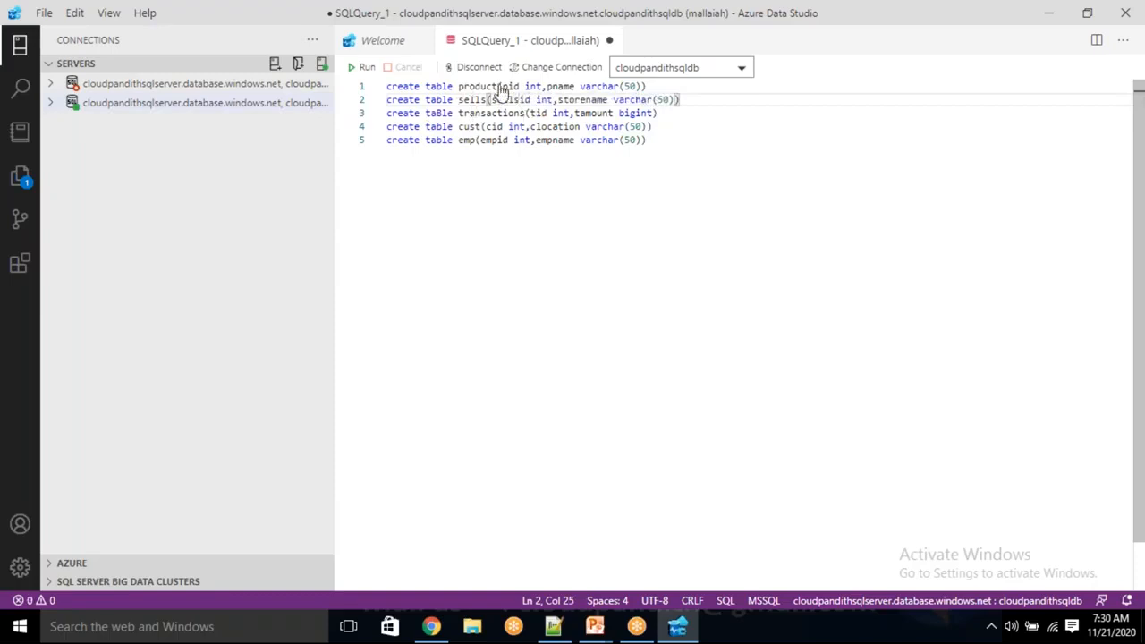
Run all five create table statements and refresh the Tables folder of the connected server.
drag(657, 141, 364, 79)
click(365, 69)
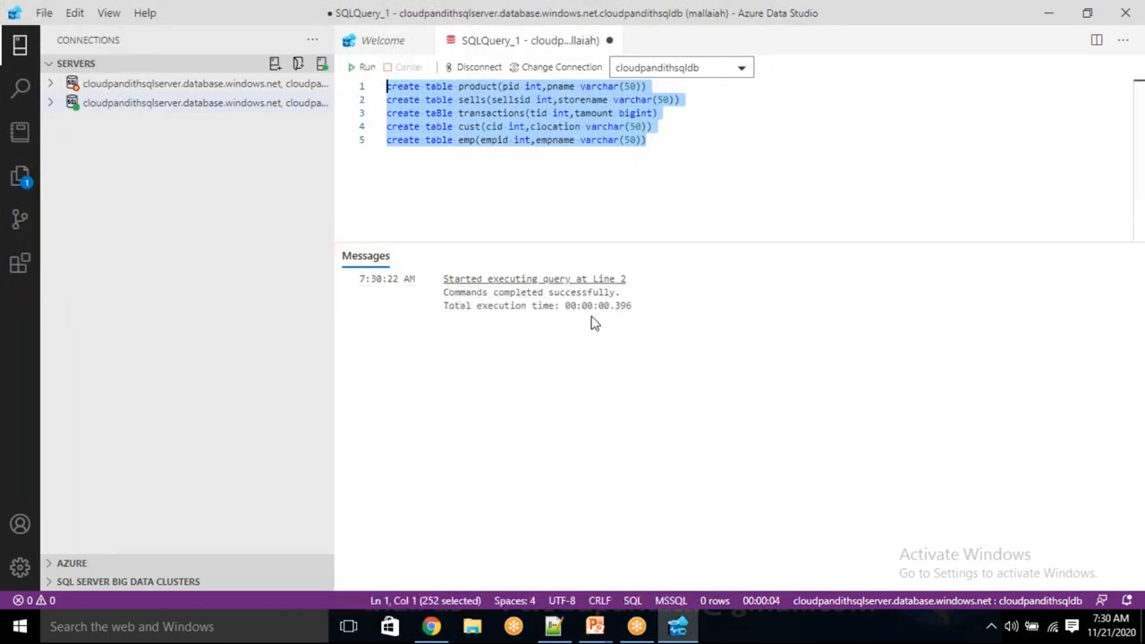
click(51, 103)
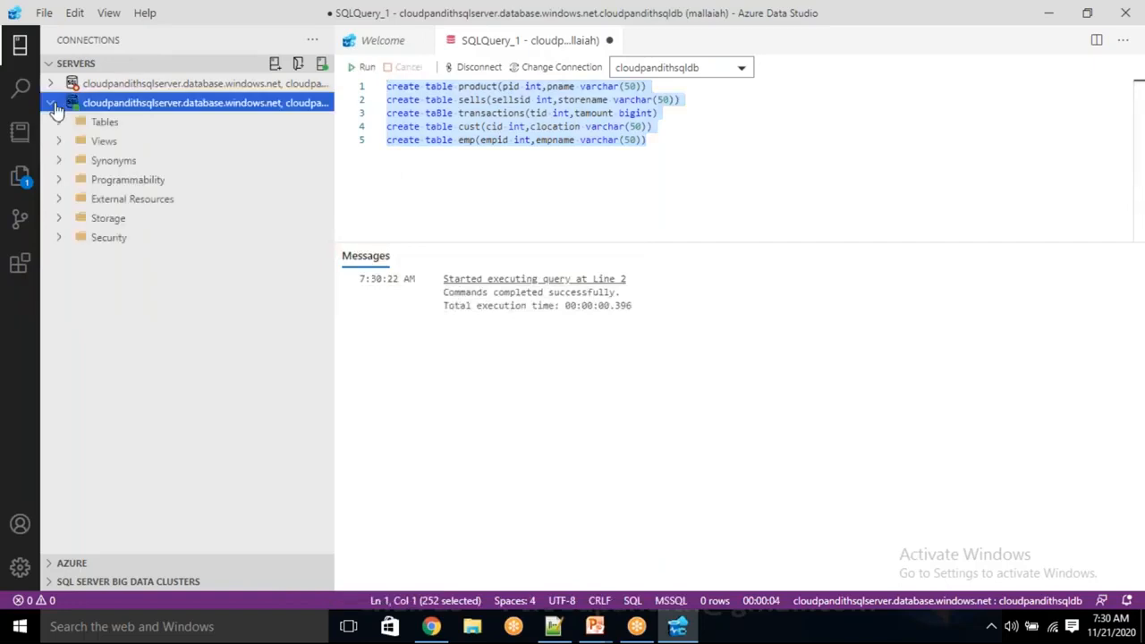
click(63, 120)
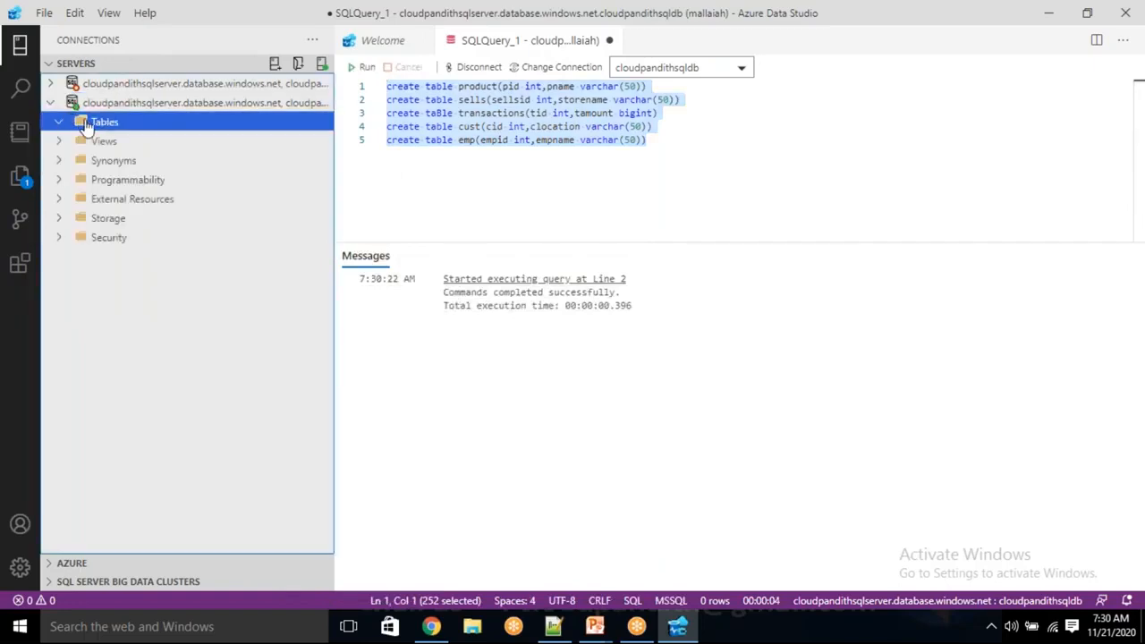
right_click(90, 123)
click(130, 139)
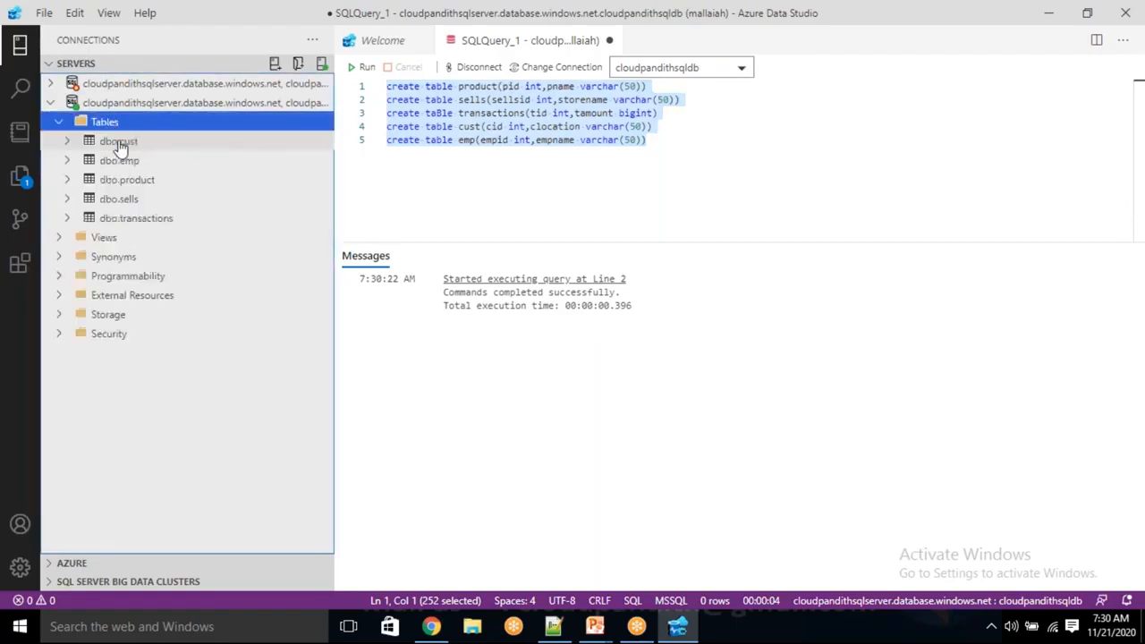
Replace the create table statements with "select * from cust" and run the query.
drag(676, 143, 387, 86)
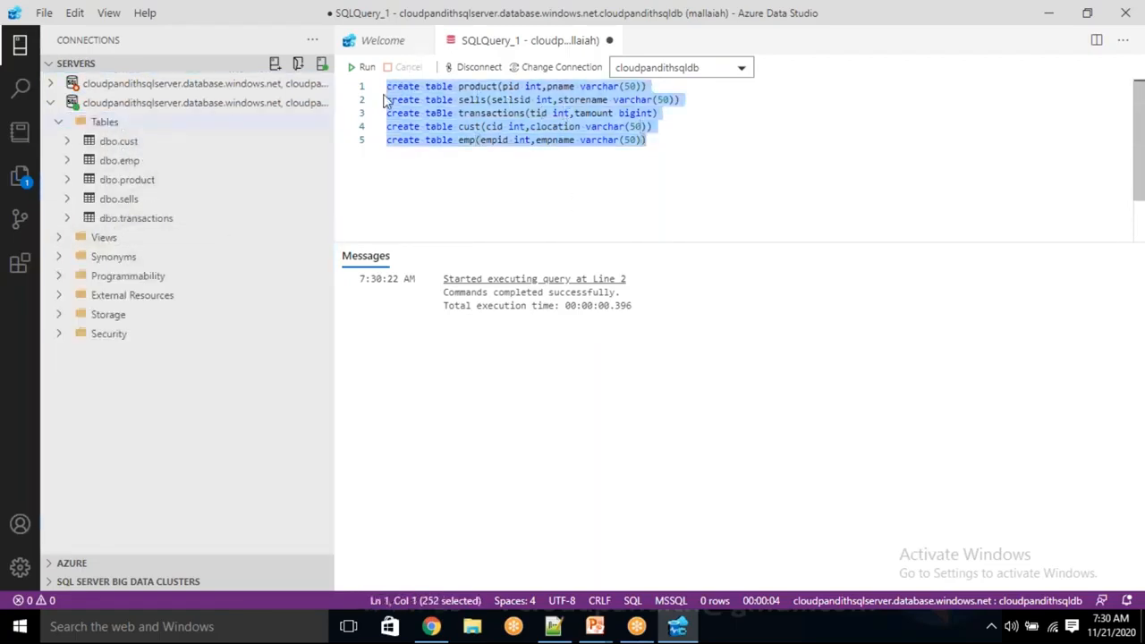
key(Delete)
text(sel)
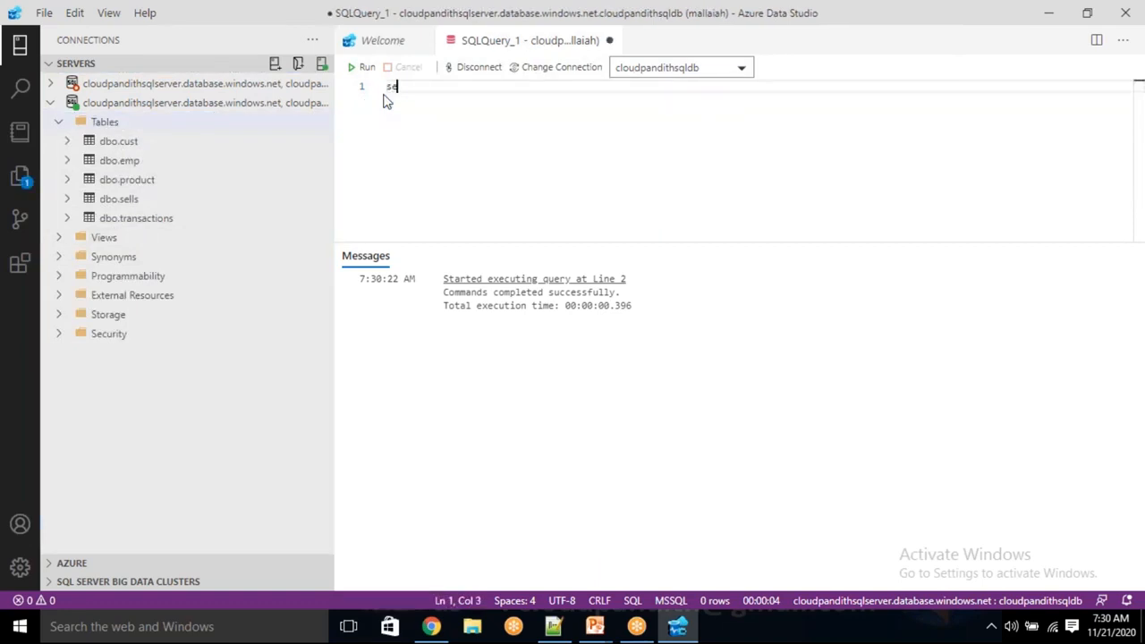
key(BackSpace)
key(BackSpace)
key(BackSpace)
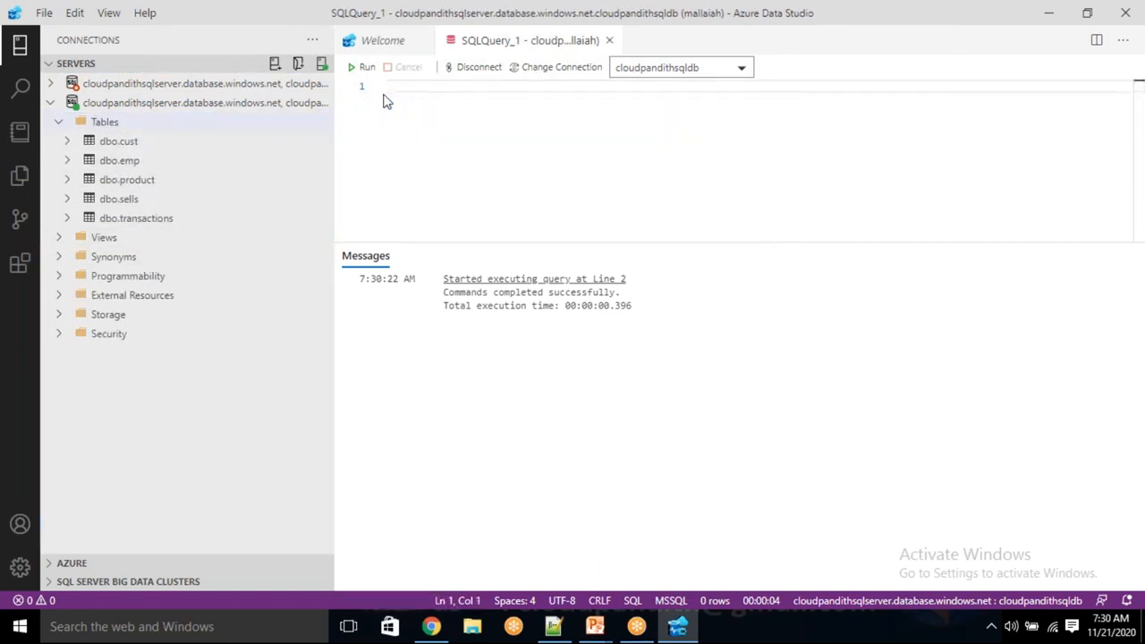
text(select * )
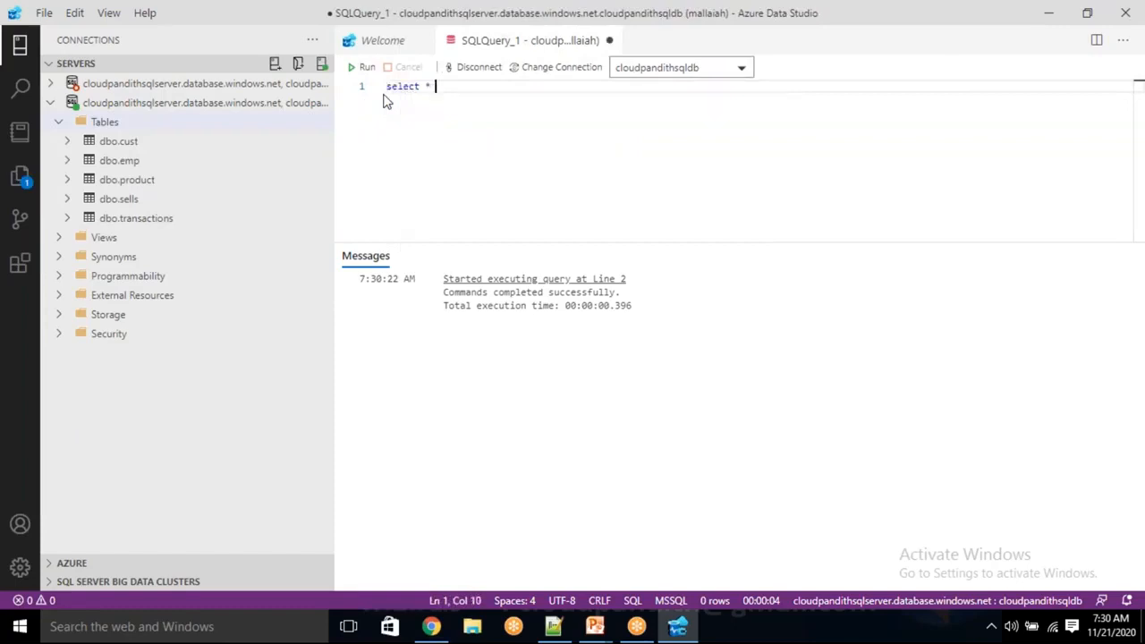
text(from cust)
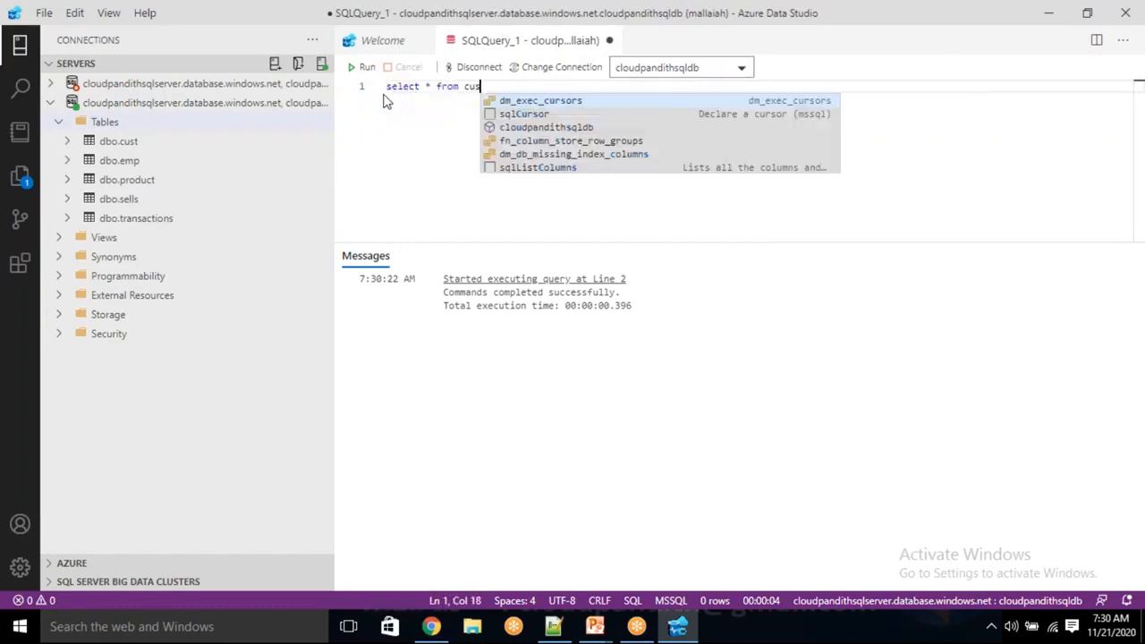
click(366, 68)
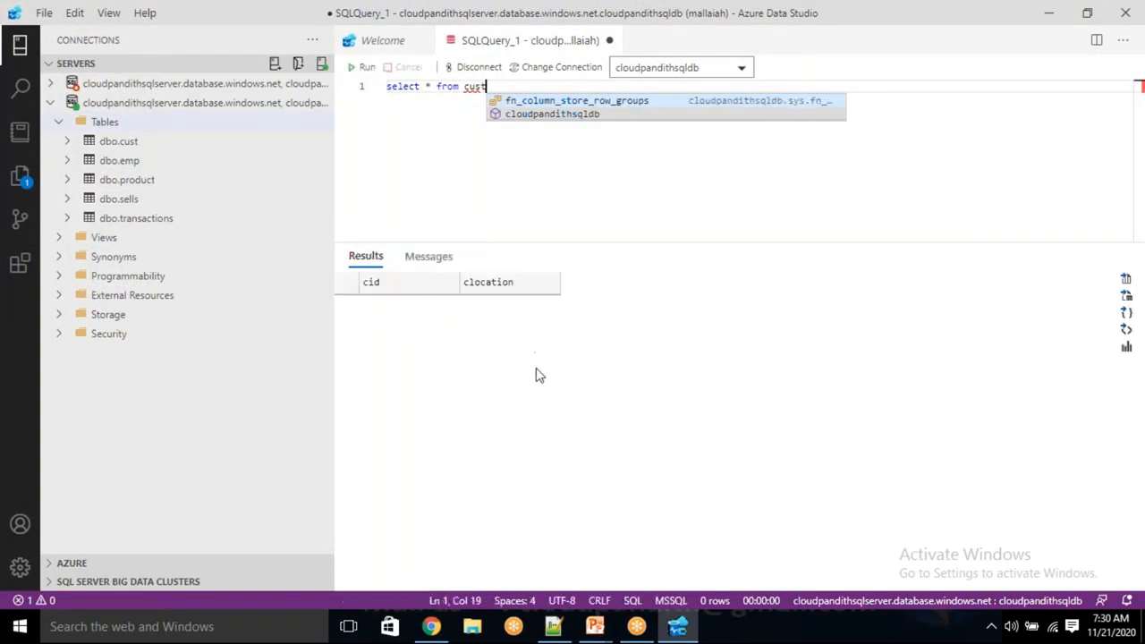
Change the queried table to emp, run "select * from emp", and clear the query text.
double_click(469, 86)
key(BackSpace)
text(emp)
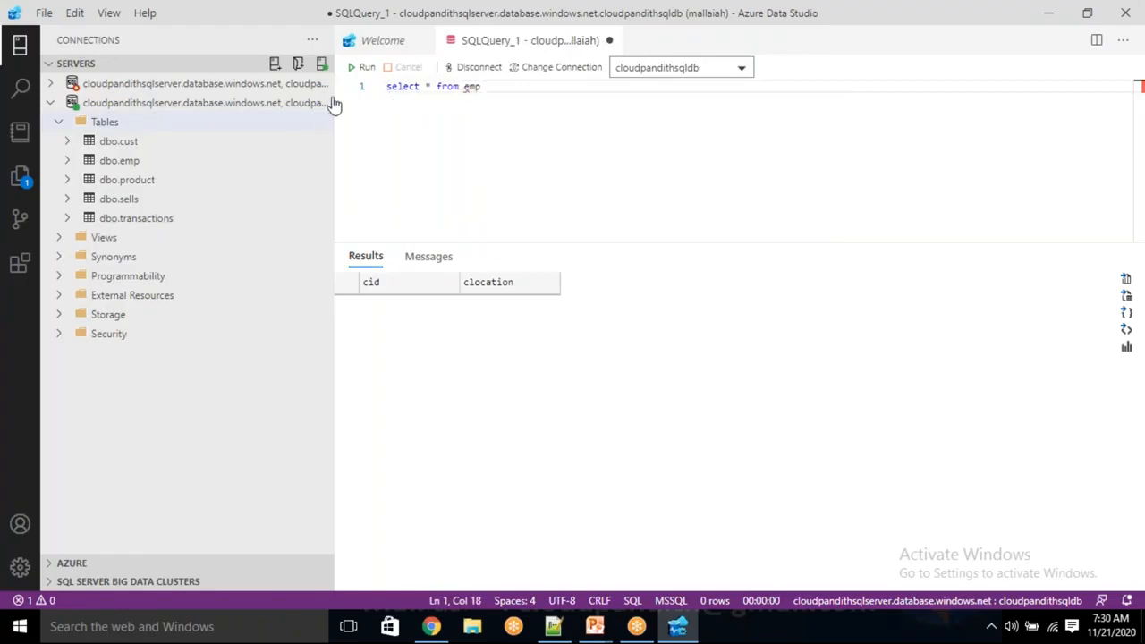
click(366, 69)
drag(501, 92, 389, 92)
key(BackSpace)
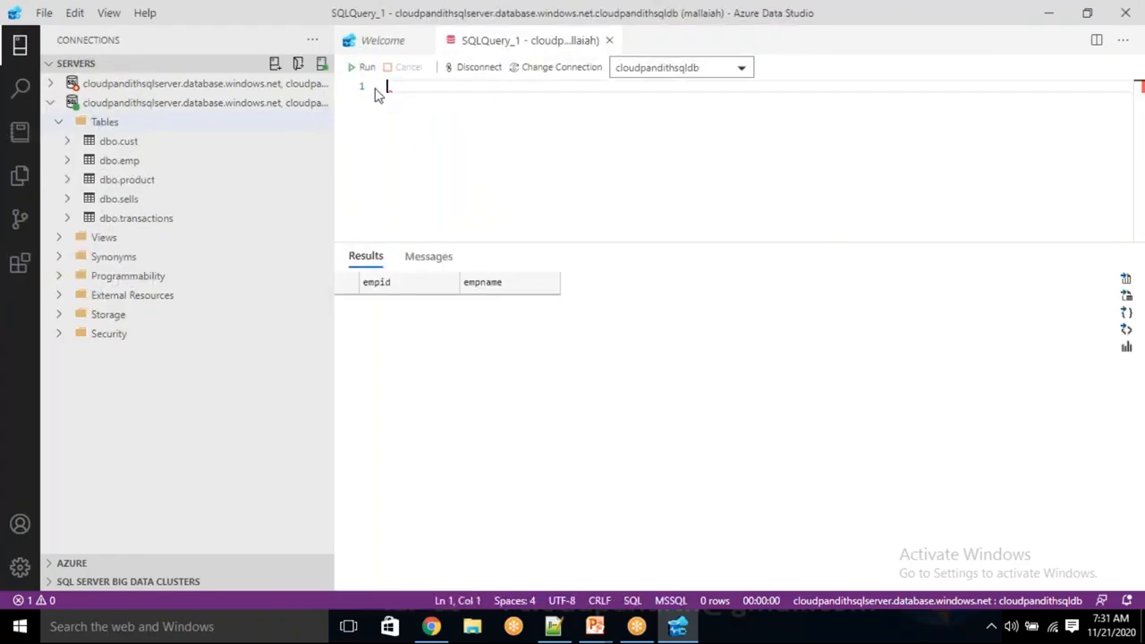
Switch to Notepad++, paste the create table statements at the start of "new 3", and correct "tbale" to "table" in the transactions statement.
key(alt+Tab)
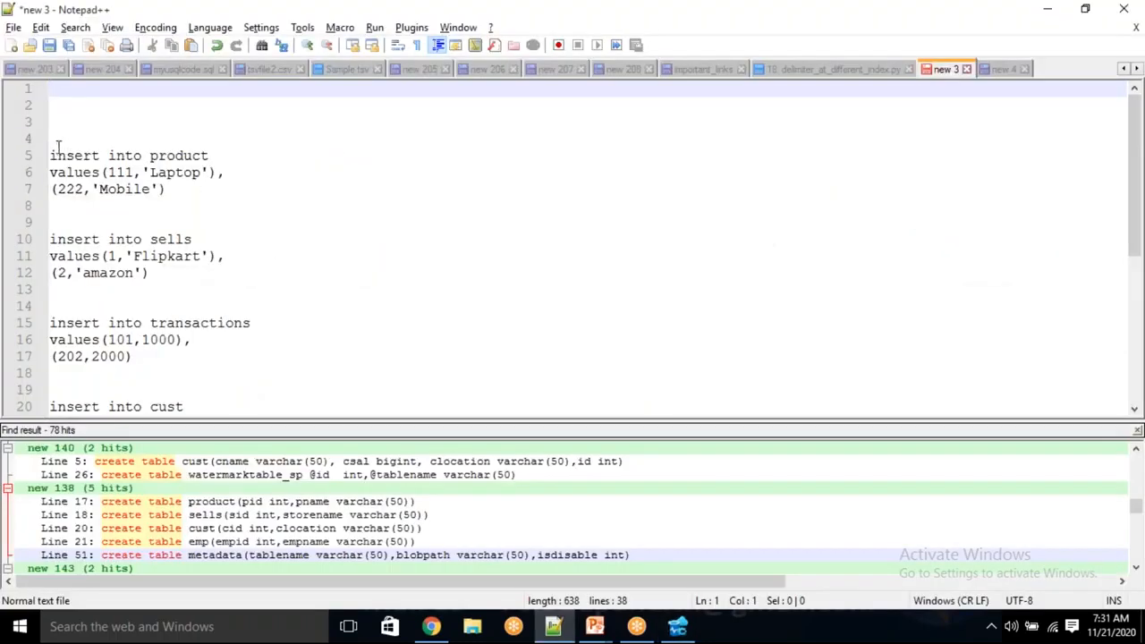
text(create table product(pid int,pname varchar(50)) create table sells(sid int,storename varchar(50)) create tbale transactions(tid int,tamount bigint) create table cust(cid int,clocation varchar(50)) create table emp(empid int,empname varchar(50)))
double_click(128, 122)
text(tabe)
key(BackSpace)
text(le)
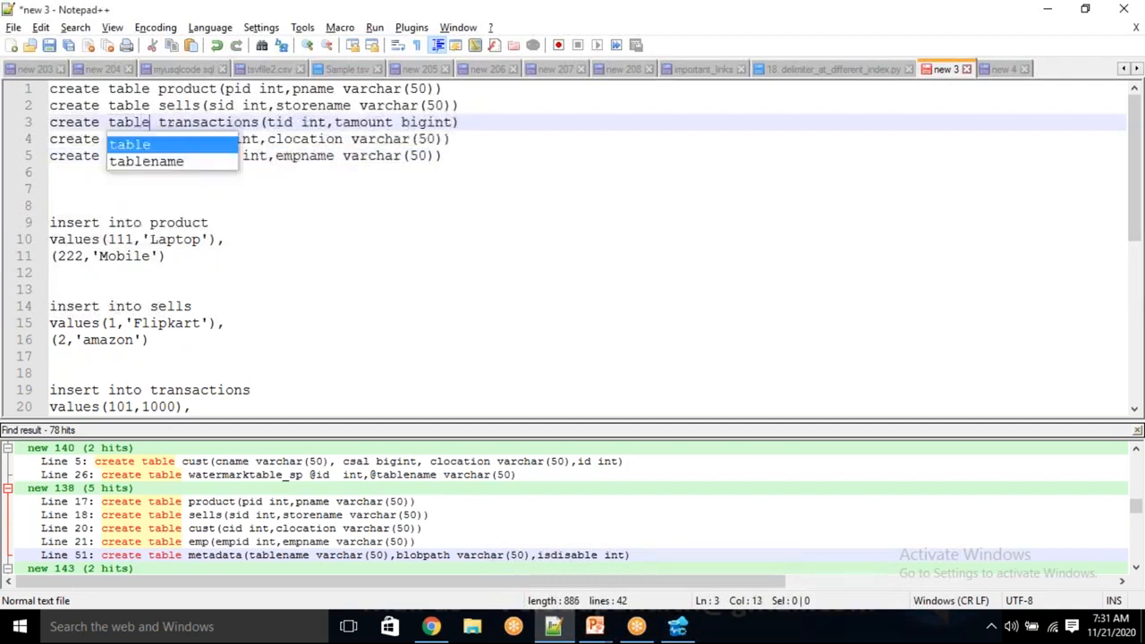
Cut the five insert statements from "new 3" and paste them into the empty query in Azure Data Studio.
click(278, 266)
drag(54, 217, 189, 225)
key(ctrl+x)
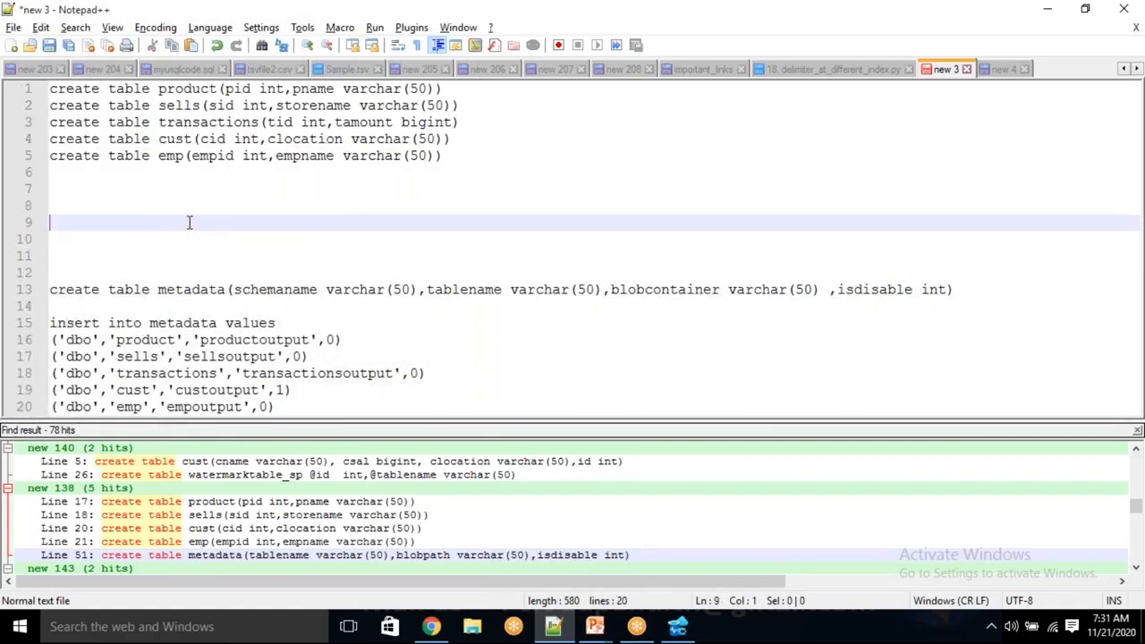
key(alt+Tab)
key(ctrl+v)
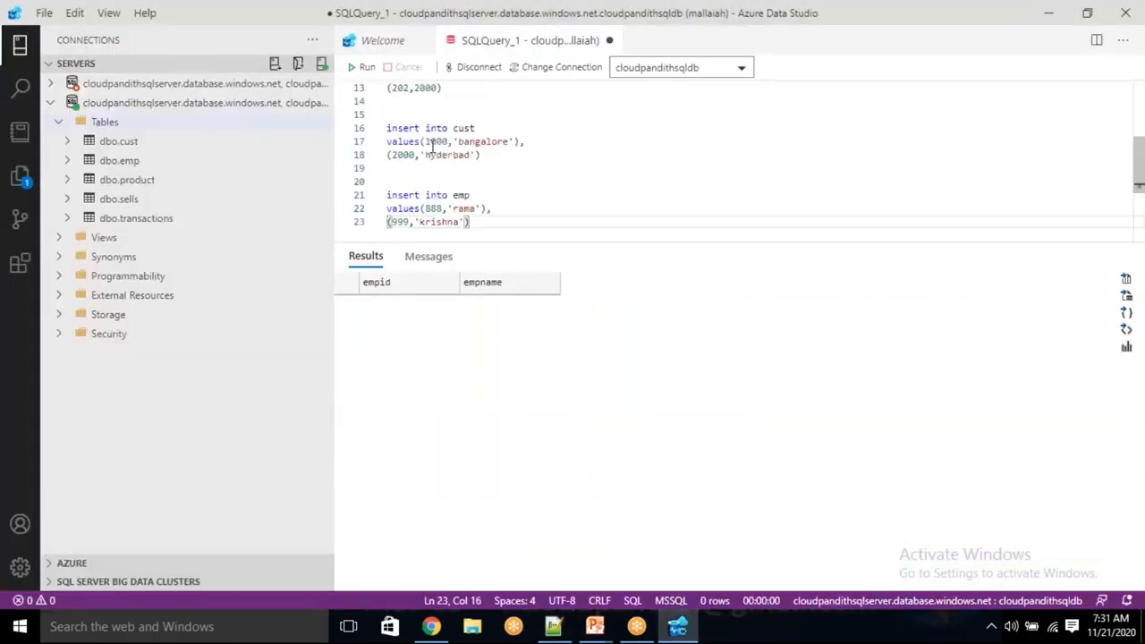
Enlarge the query editor area, review the insert statements for all five tables, and run them.
drag(605, 241, 617, 343)
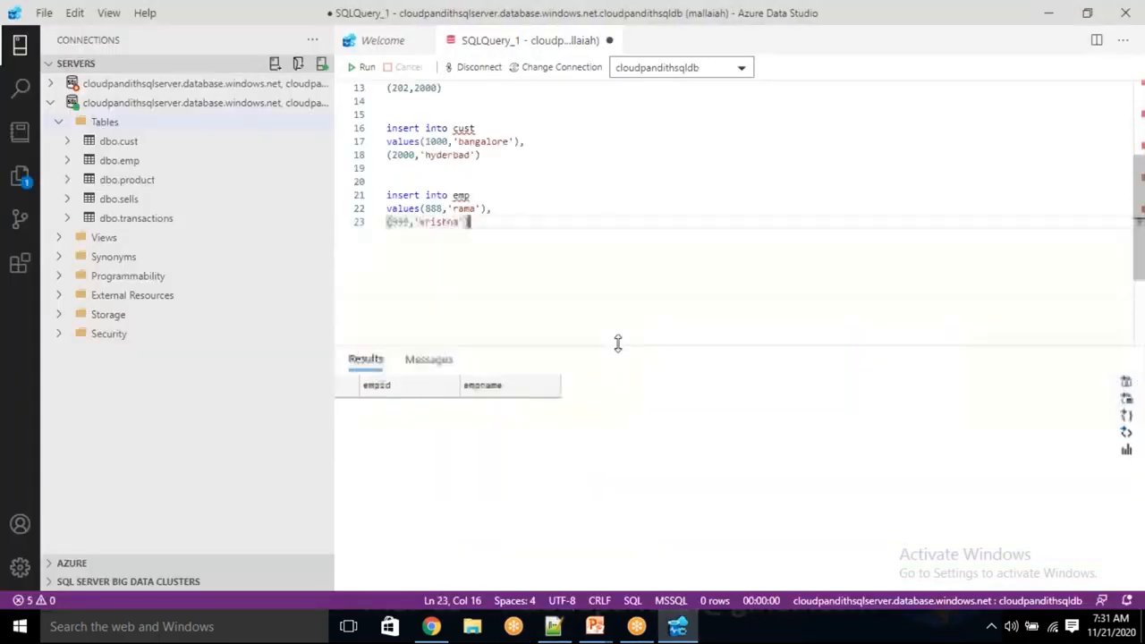
scroll(529, 245, down, 1)
scroll(529, 245, up, 5)
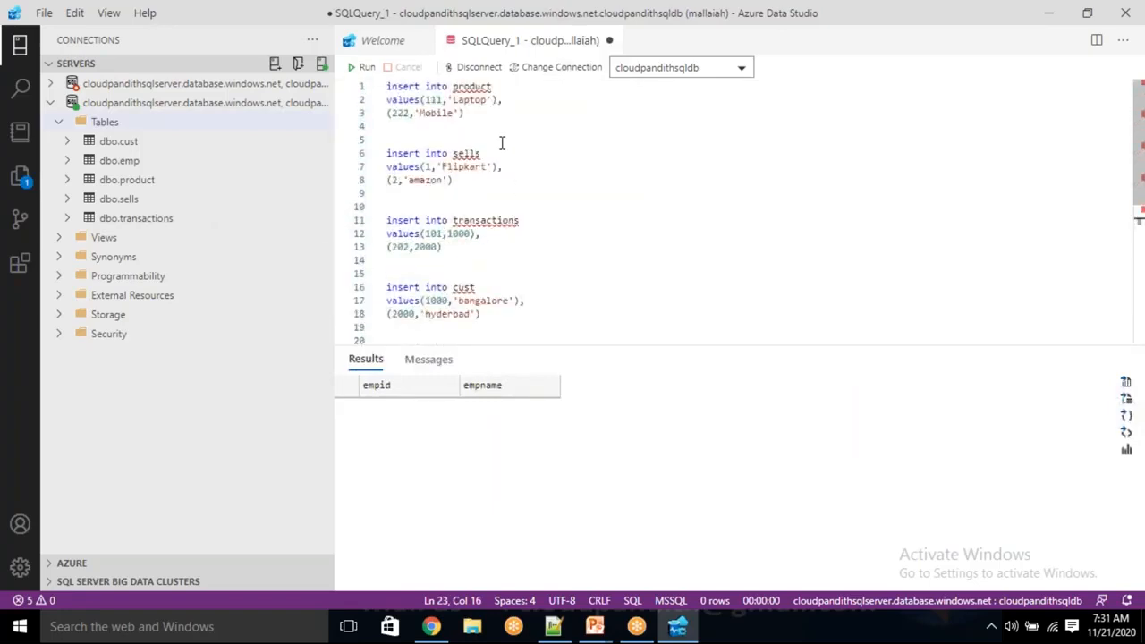
scroll(483, 236, down, 2)
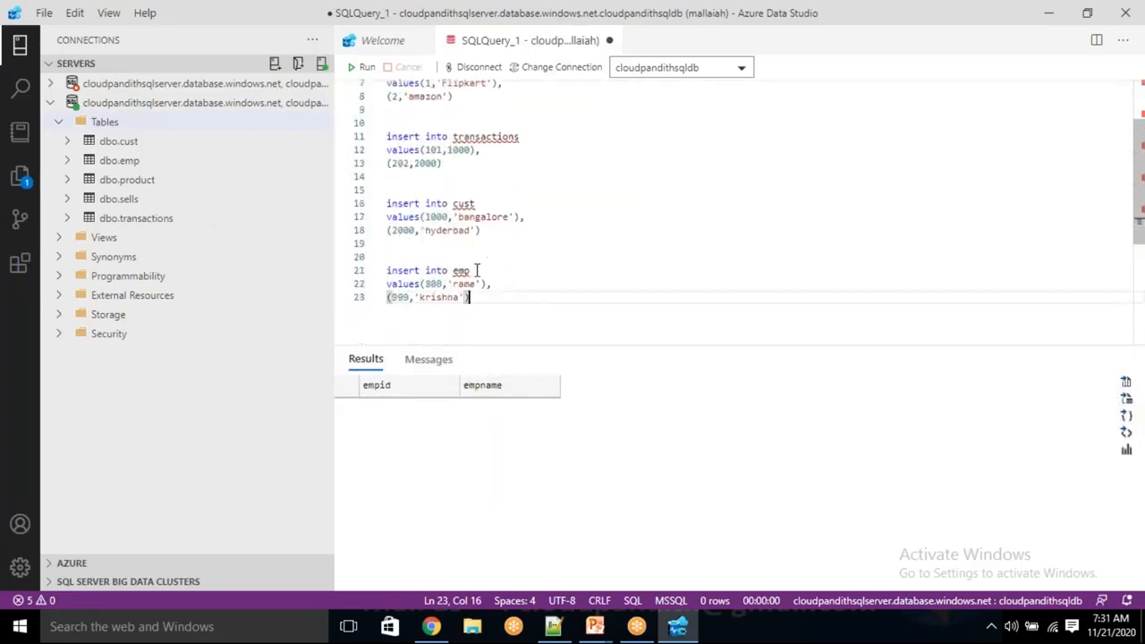
scroll(478, 269, up, 2)
click(364, 68)
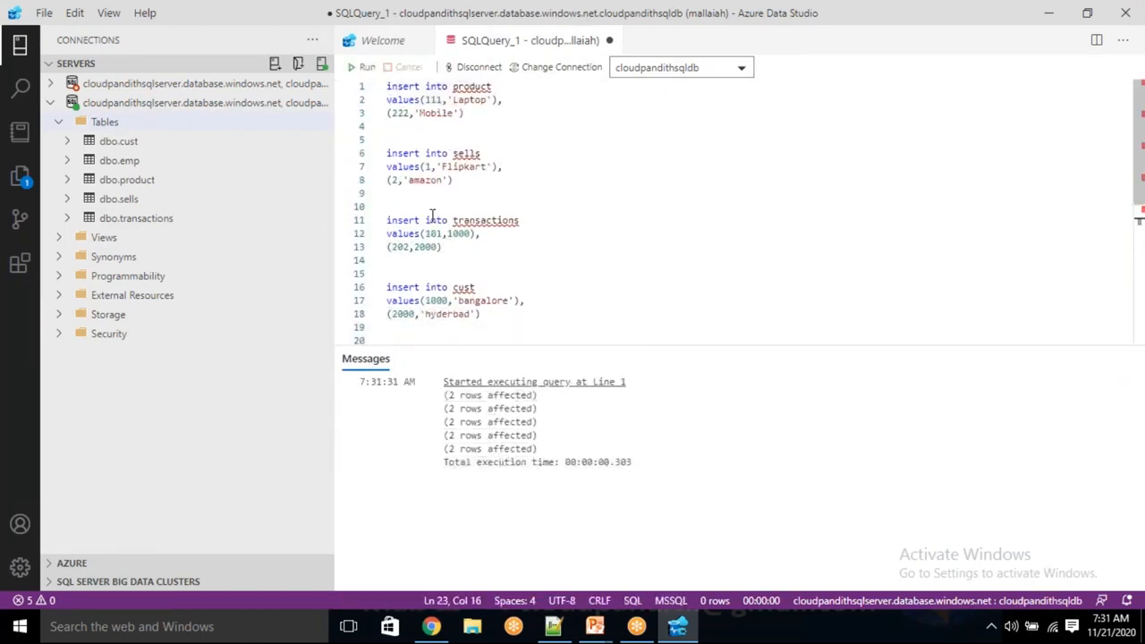
Clear the insert statements from the query and run "select * from emp".
drag(489, 328, 385, 70)
key(BackSpace)
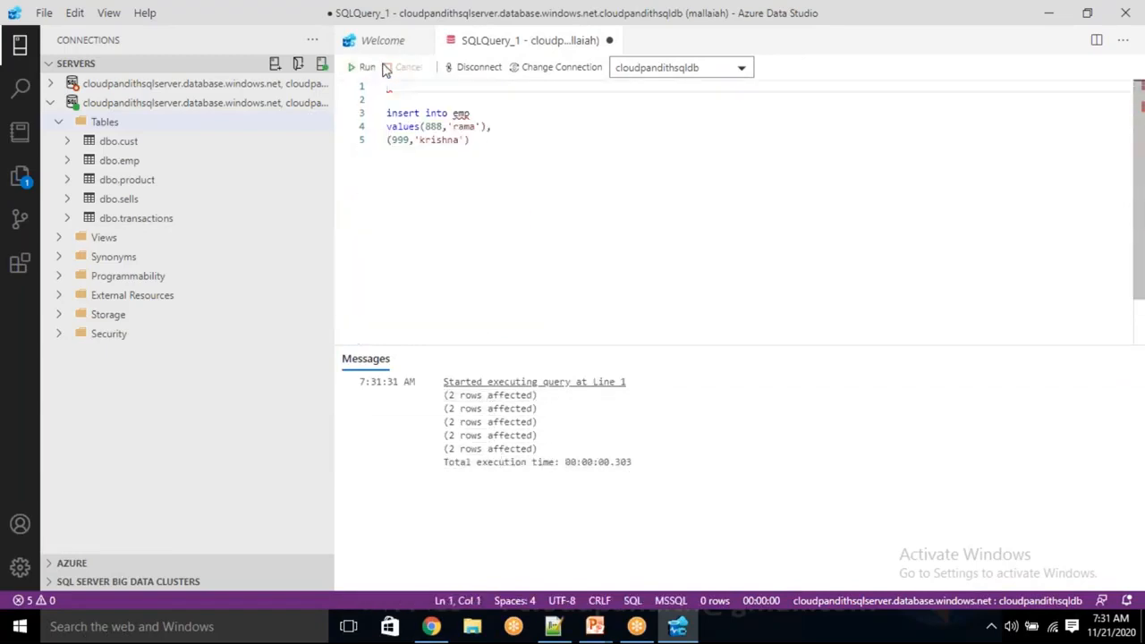
key(ctrl+a)
key(BackSpace)
text(se)
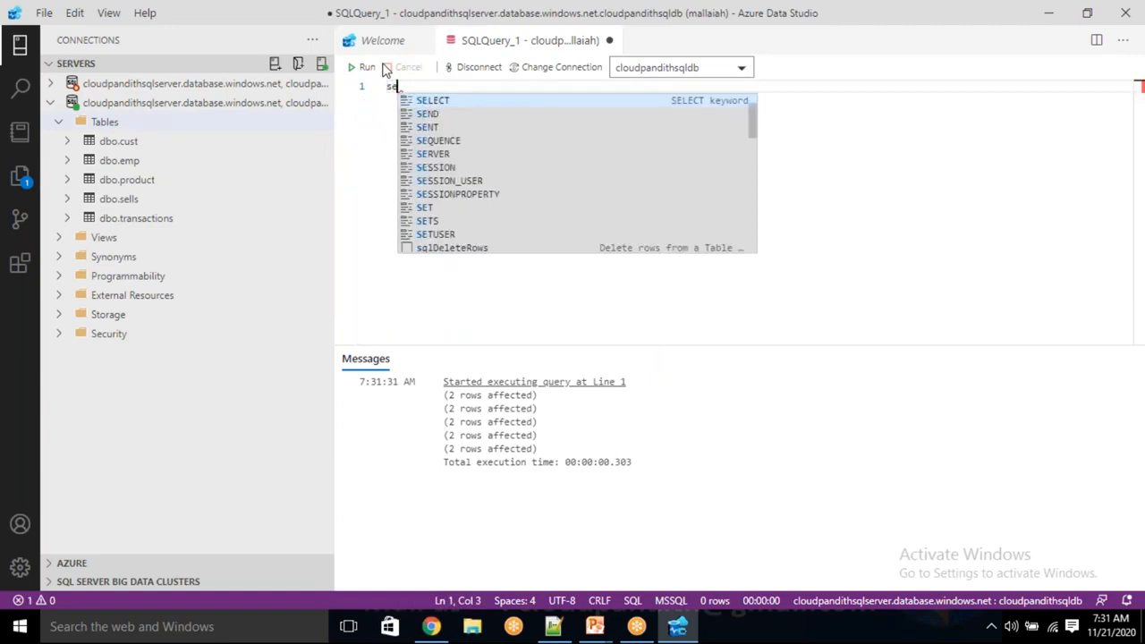
text(lecyt)
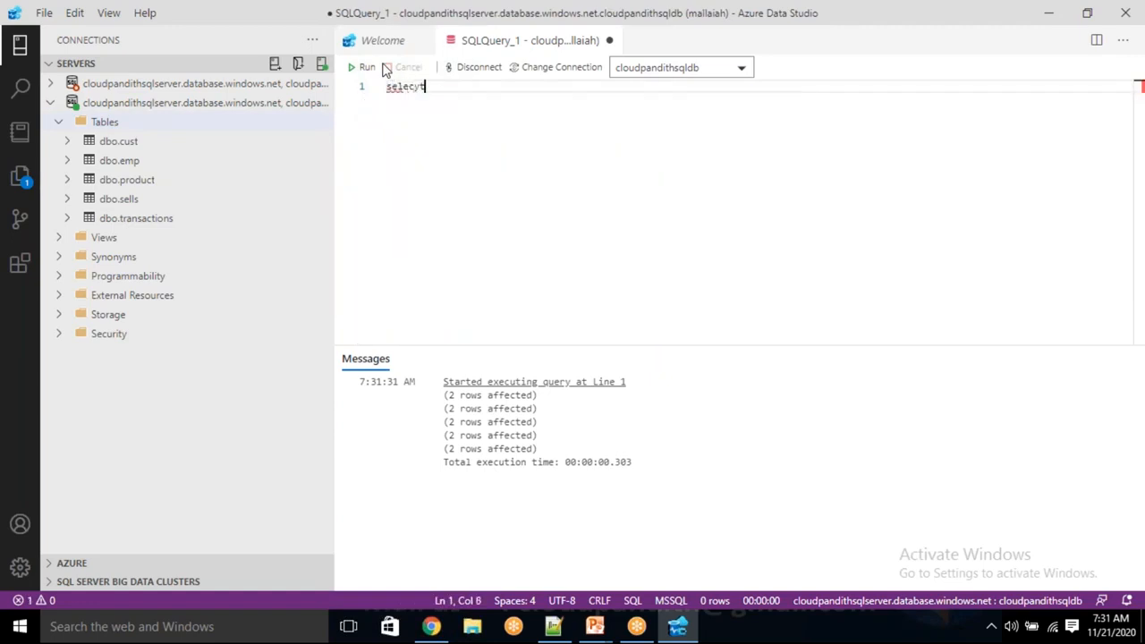
key(BackSpace)
key(BackSpace)
text(t * from emp)
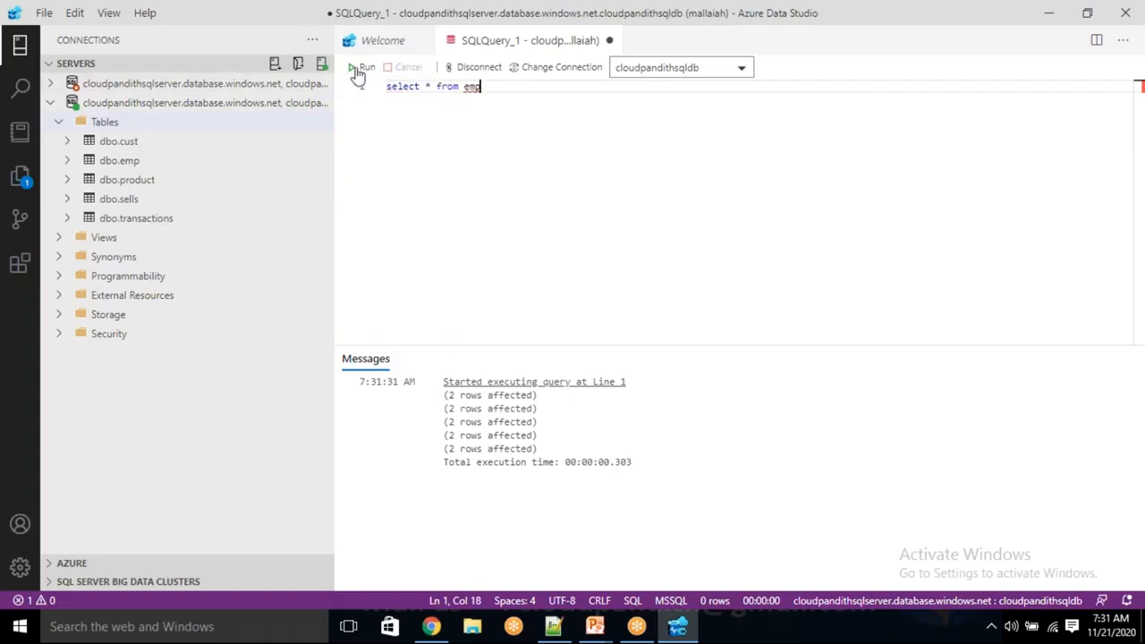
click(360, 68)
Change the queried table to cust and run "select * from cust".
double_click(474, 87)
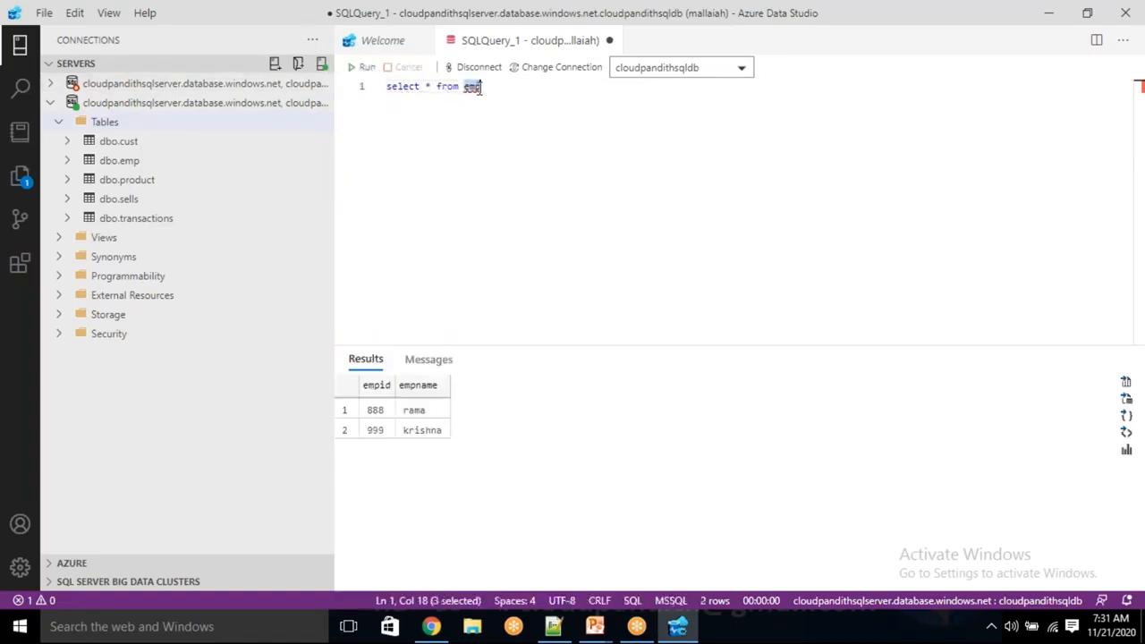
key(BackSpace)
text(cust)
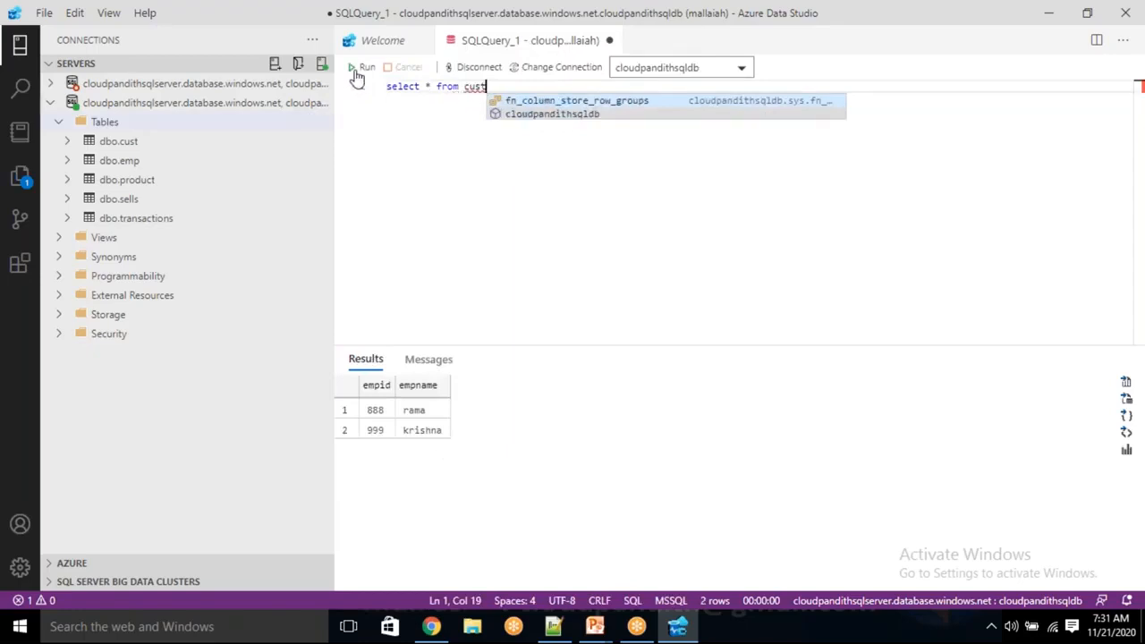
key(F5)
Change the queried table to sells, run "select * from sells", and clear the query text.
key(shift+Left)
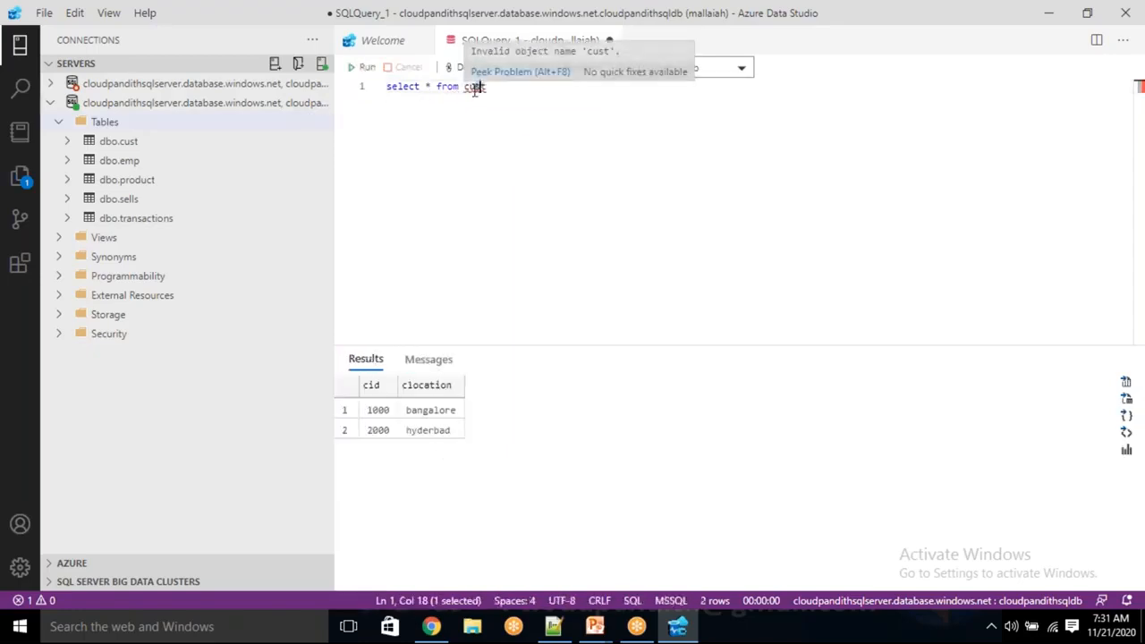
click(475, 90)
key(BackSpace)
key(BackSpace)
key(BackSpace)
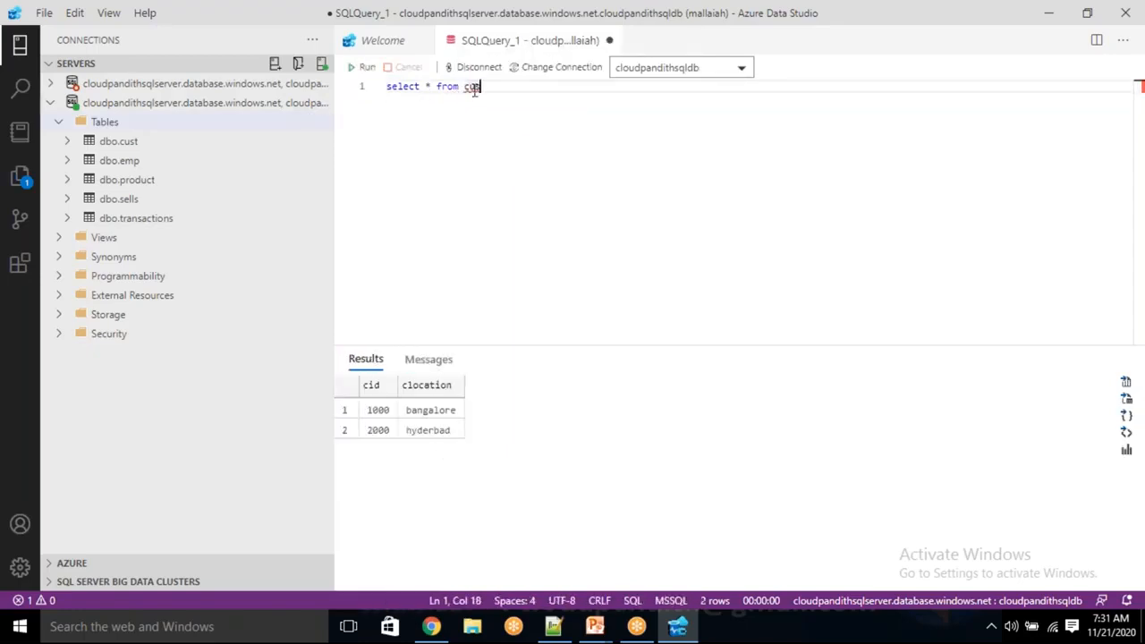
text(ells)
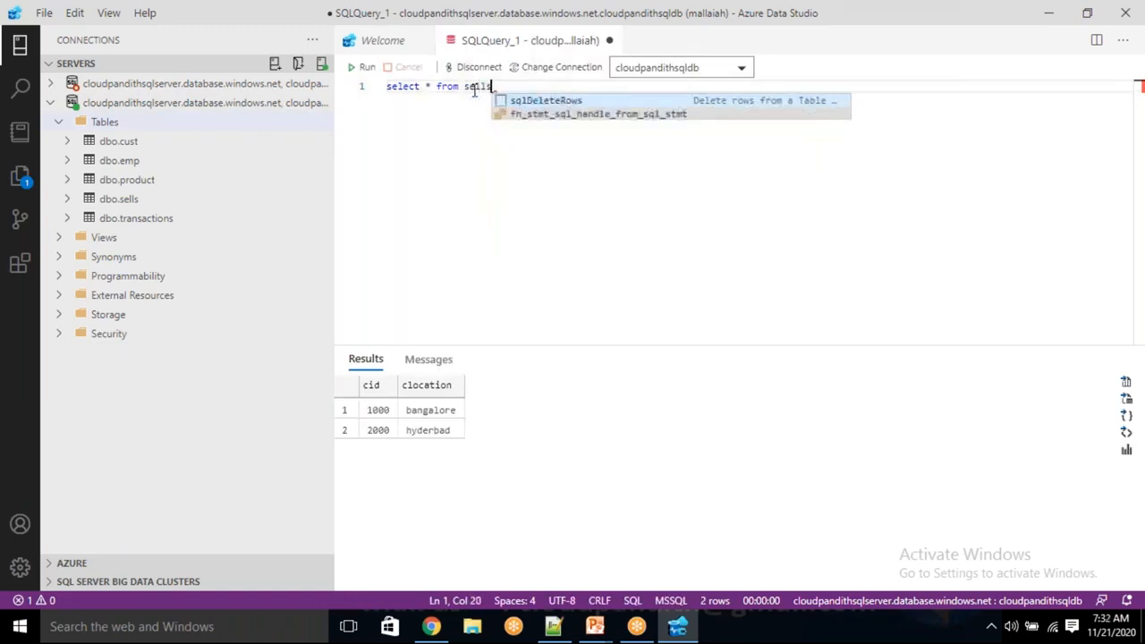
click(362, 69)
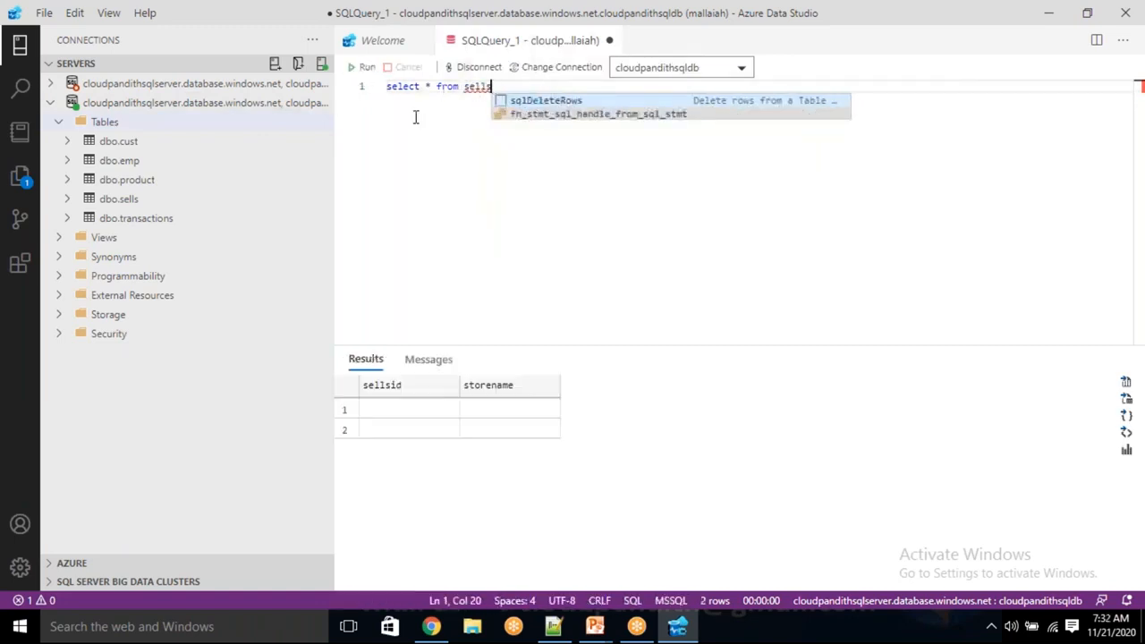
key(ctrl+a)
key(Delete)
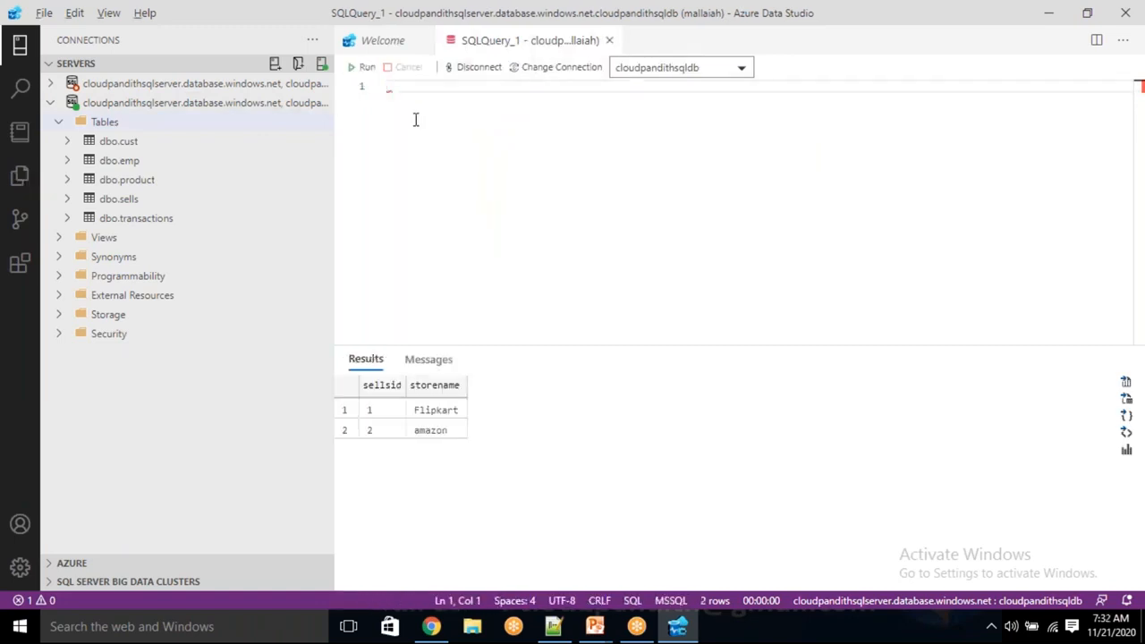
Cut the metadata create table and insert statements from "new 3" in Notepad++ and paste them into the empty query in Azure Data Studio.
key(alt+Tab)
key(alt+Tab)
key(alt+Tab)
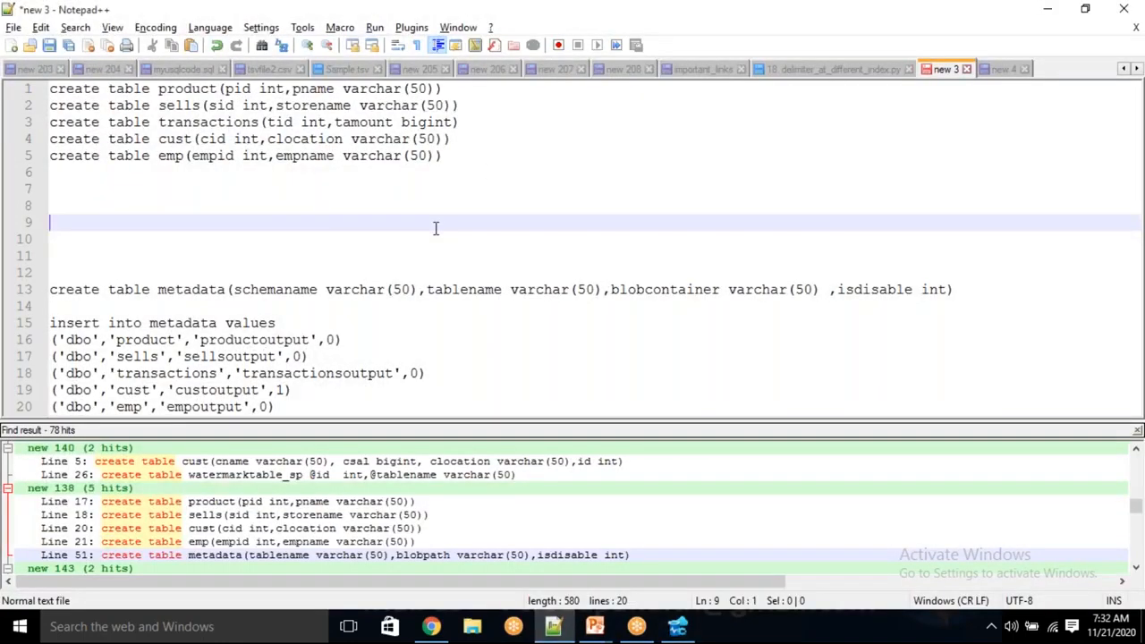
drag(286, 407, 29, 288)
key(ctrl+c)
key(Delete)
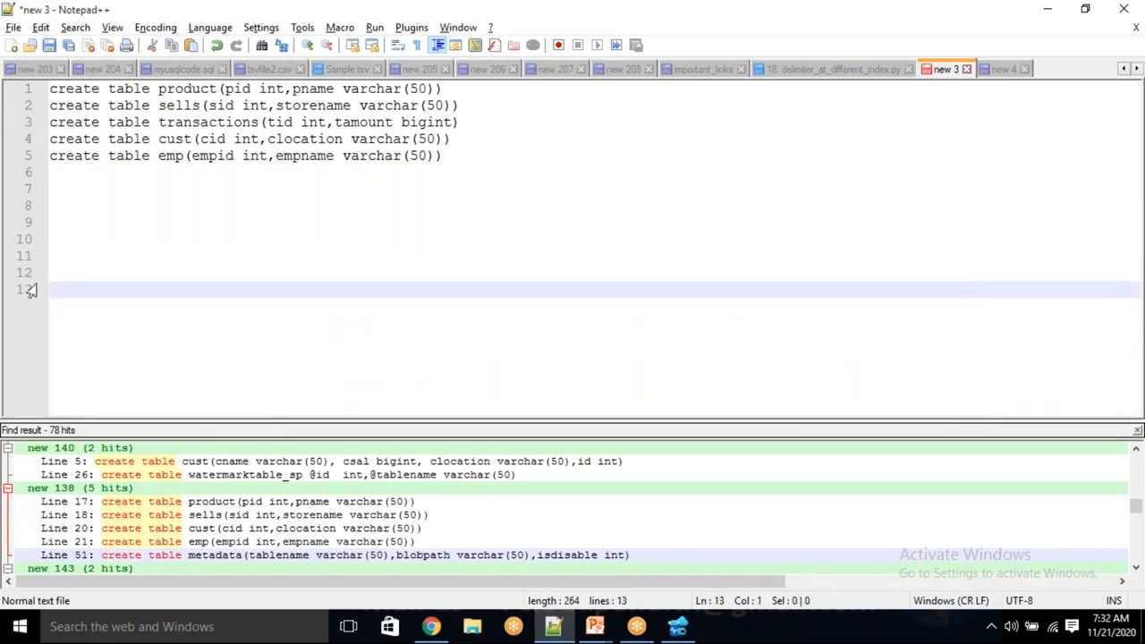
key(alt+Tab)
key(ctrl+v)
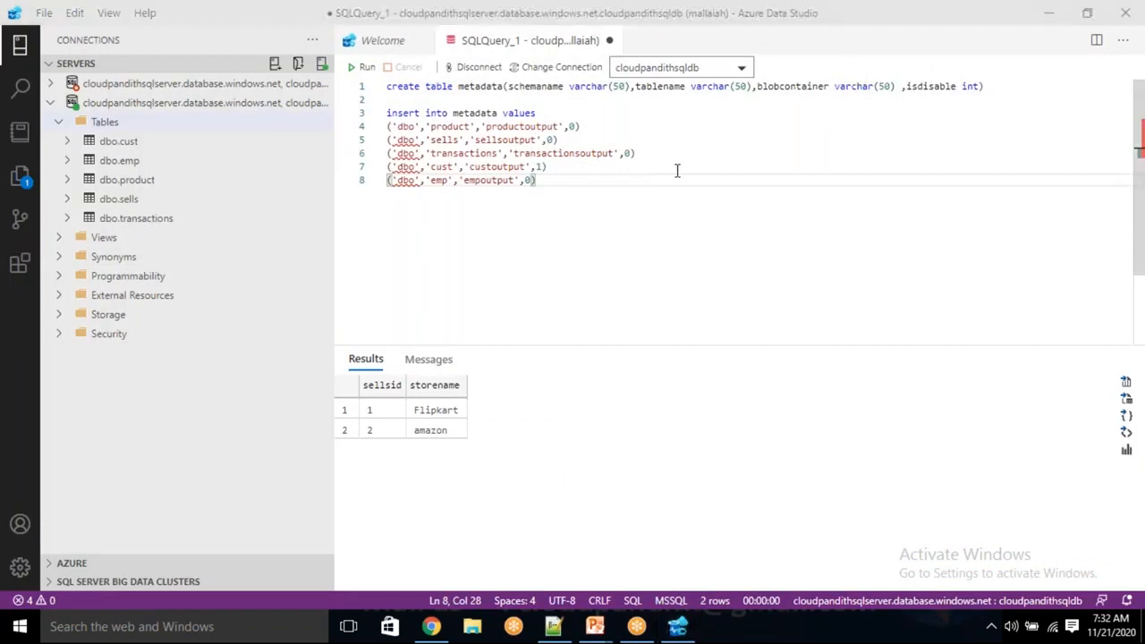
Examine the metadata table's schemaname and tablename columns against the schema and table values in each insert row.
double_click(490, 87)
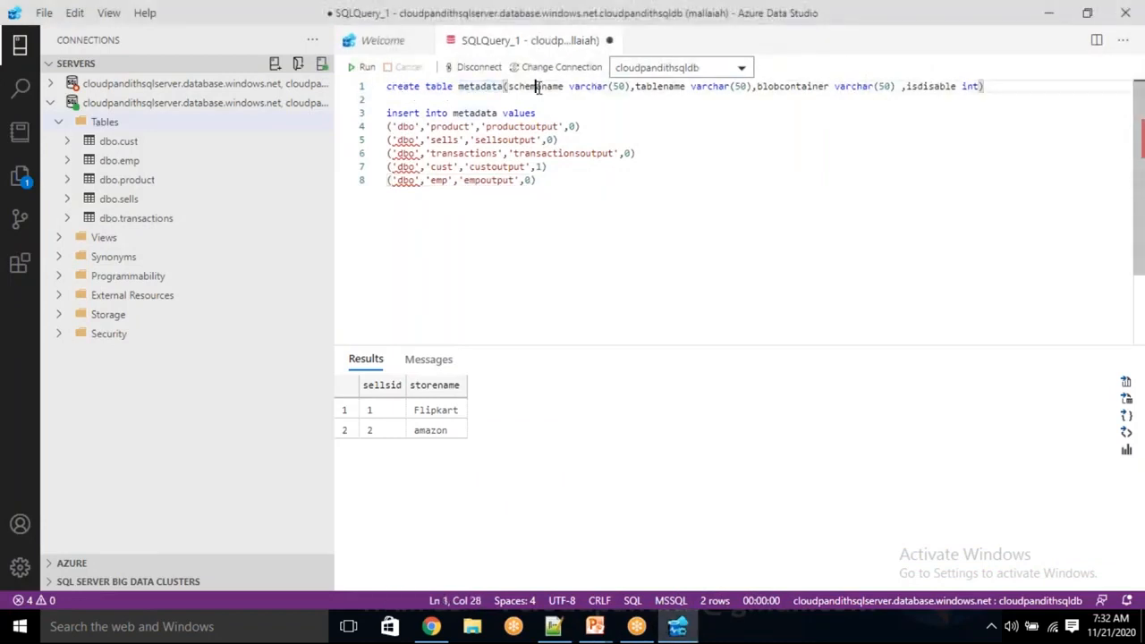
double_click(539, 87)
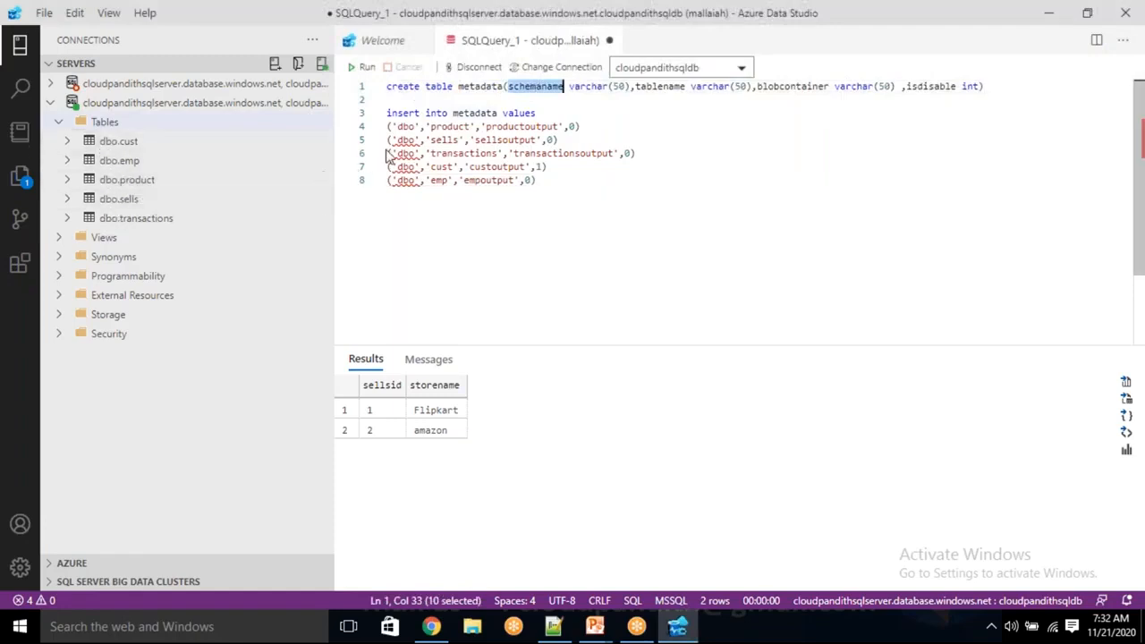
double_click(403, 126)
click(404, 167)
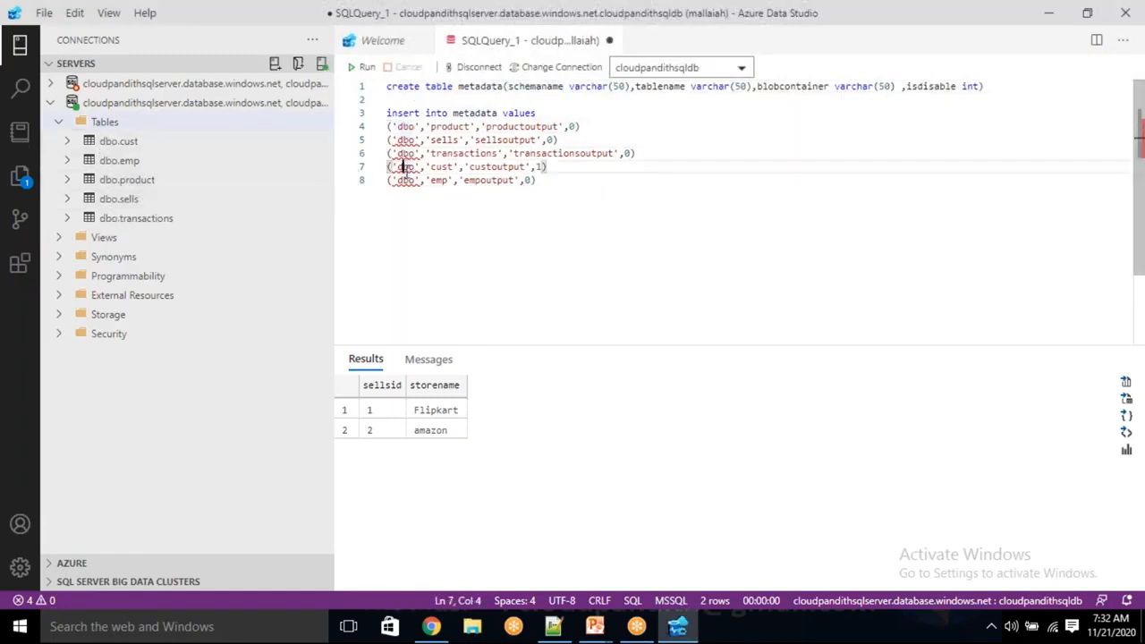
click(402, 179)
click(669, 85)
double_click(668, 86)
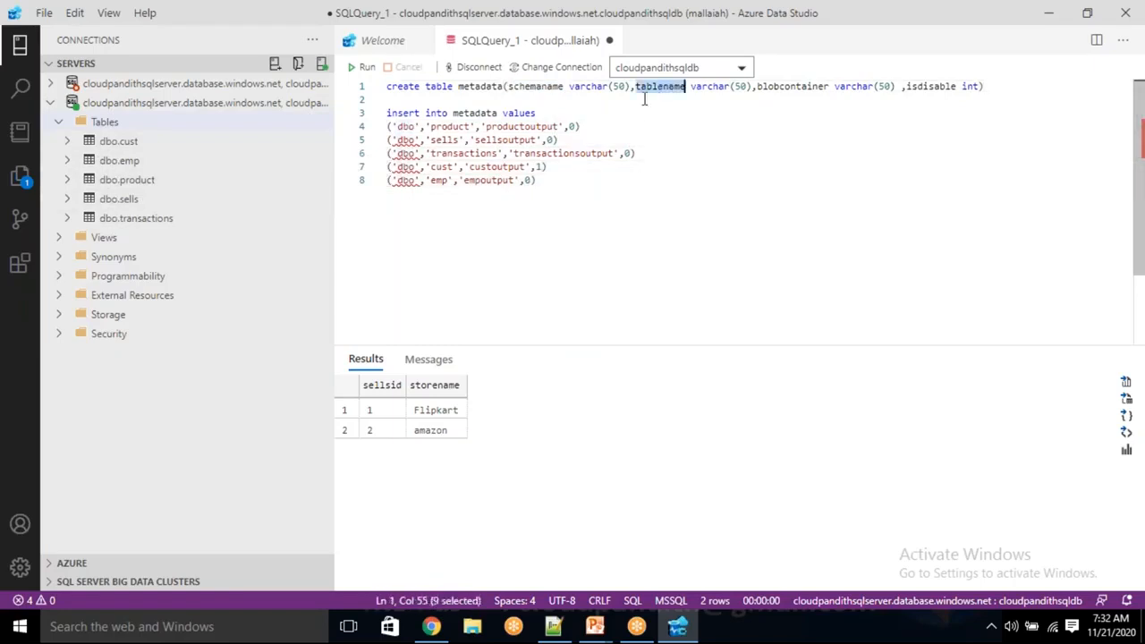
click(452, 127)
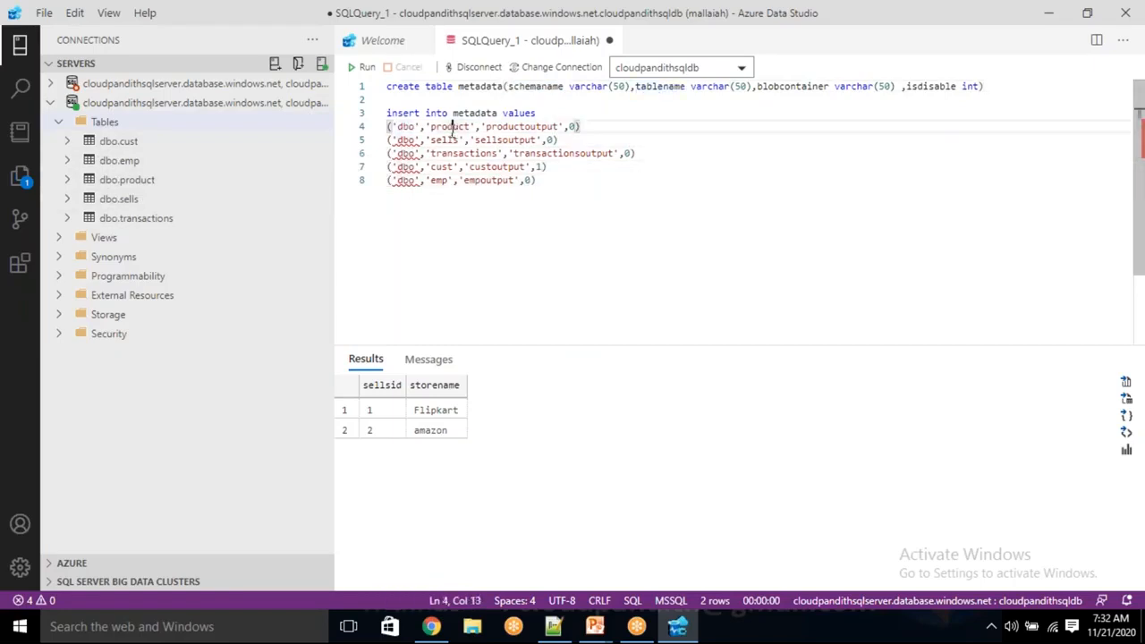
double_click(448, 140)
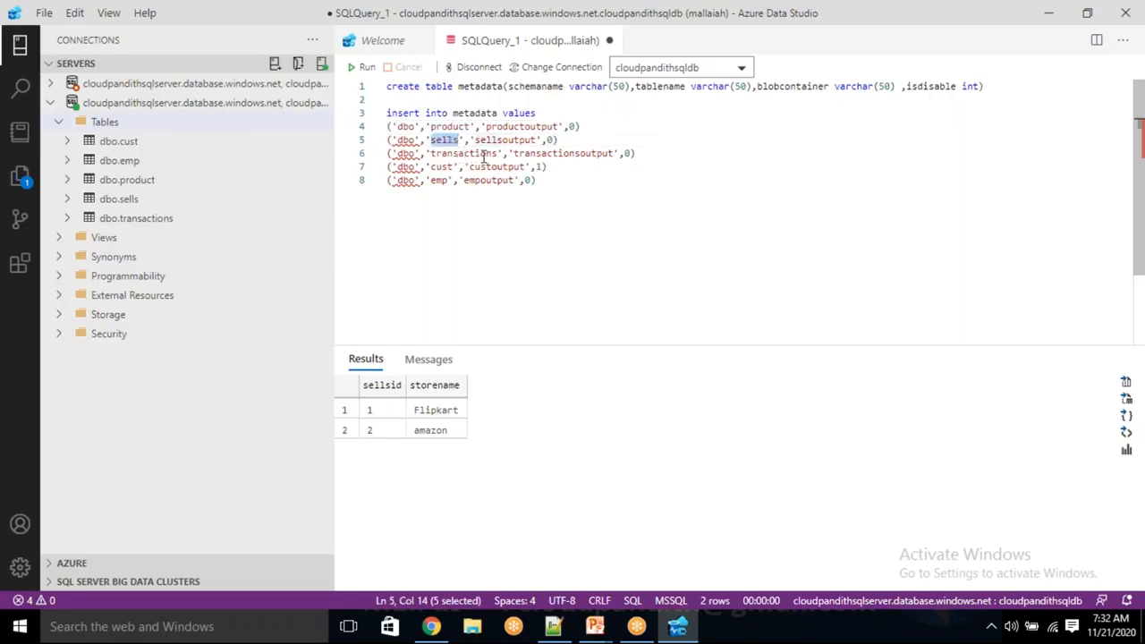
click(475, 154)
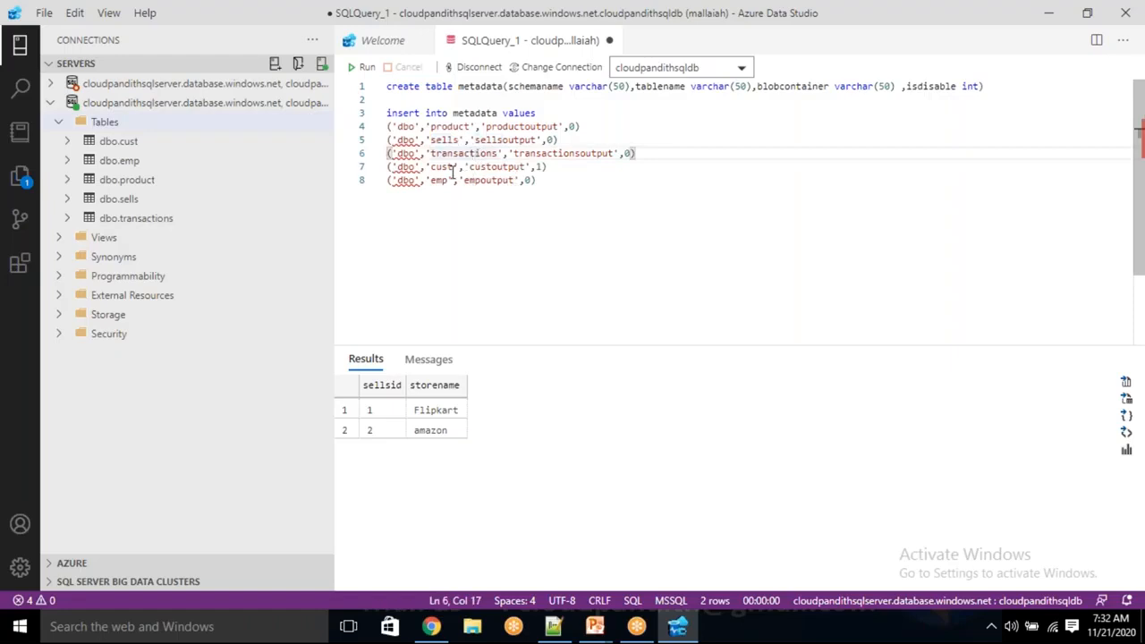
double_click(441, 168)
click(440, 180)
double_click(440, 180)
Examine the blobcontainer column and compare the output container names with their table names in the insert rows.
double_click(788, 86)
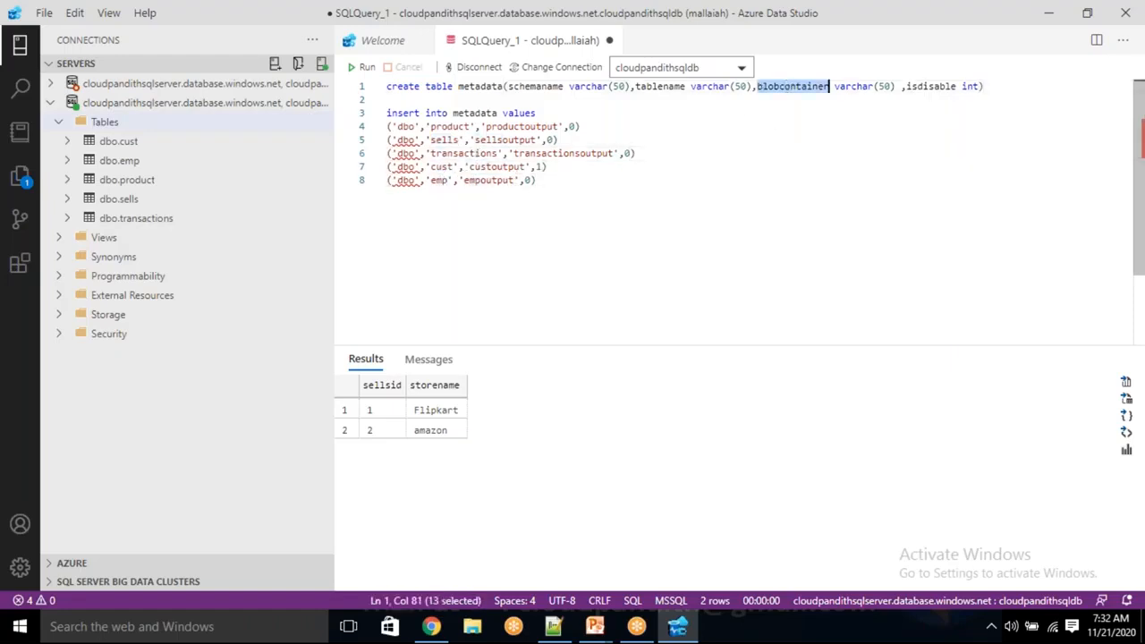
double_click(516, 126)
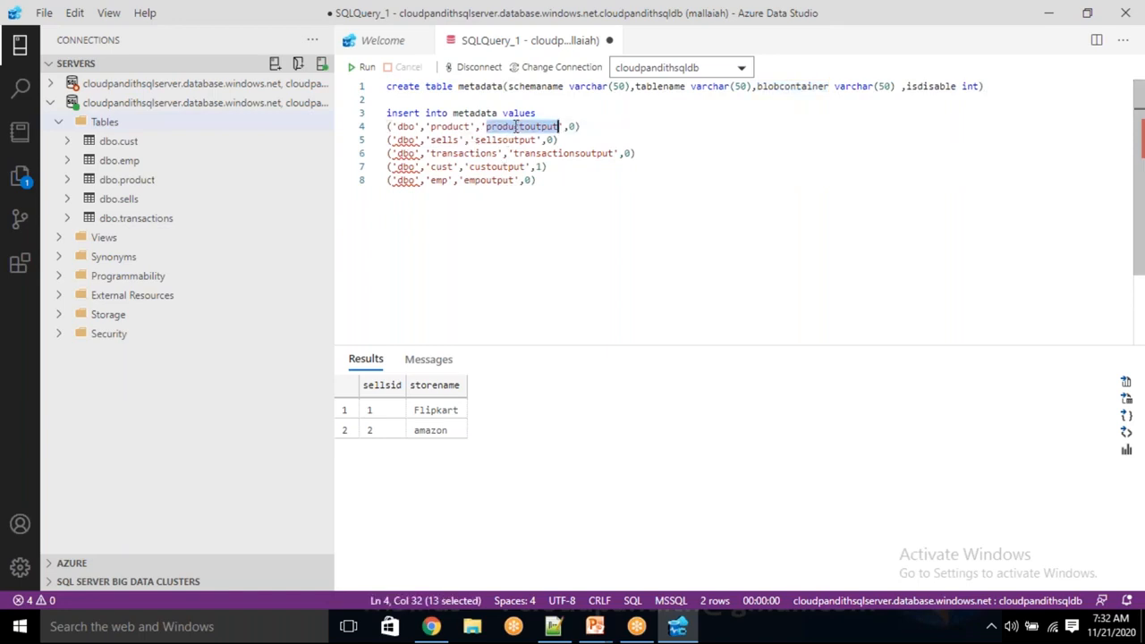
click(503, 126)
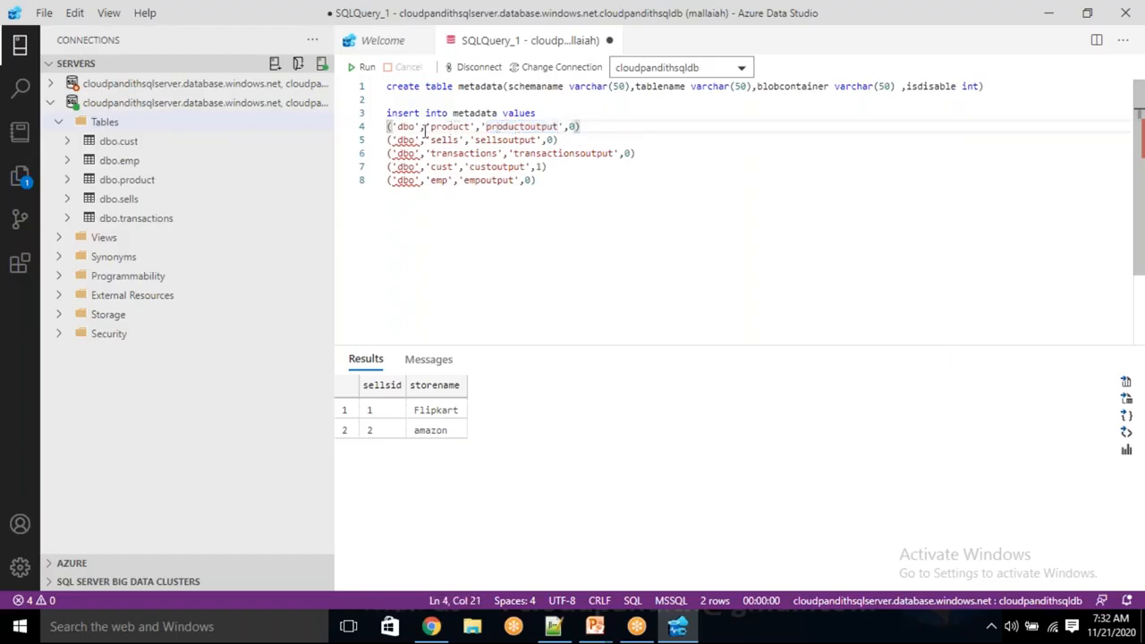
drag(432, 126, 447, 126)
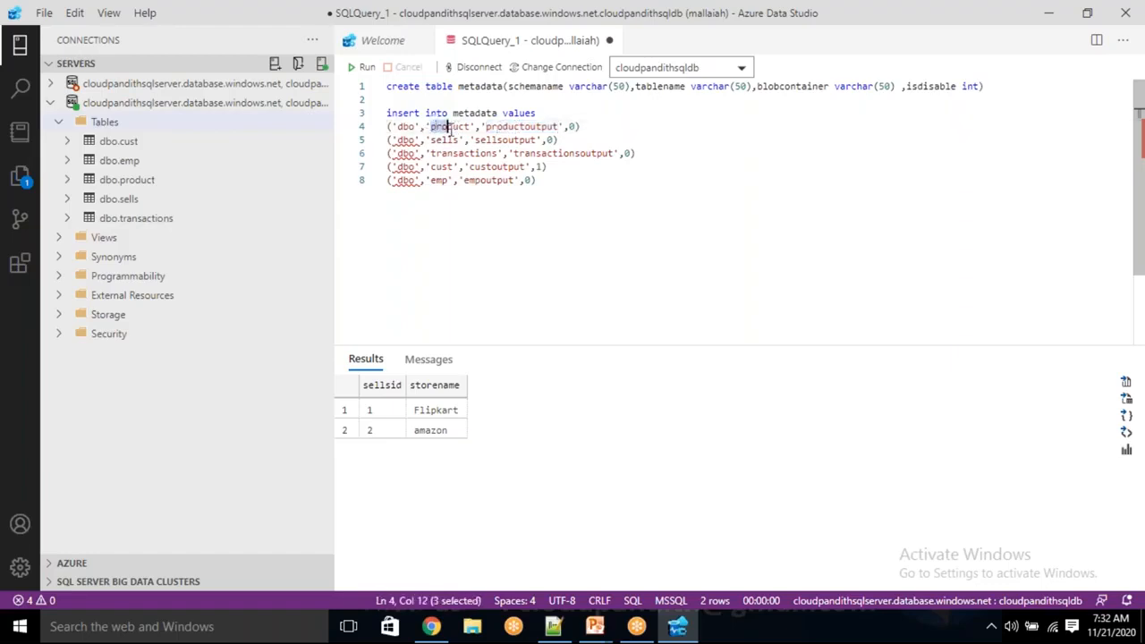
double_click(506, 140)
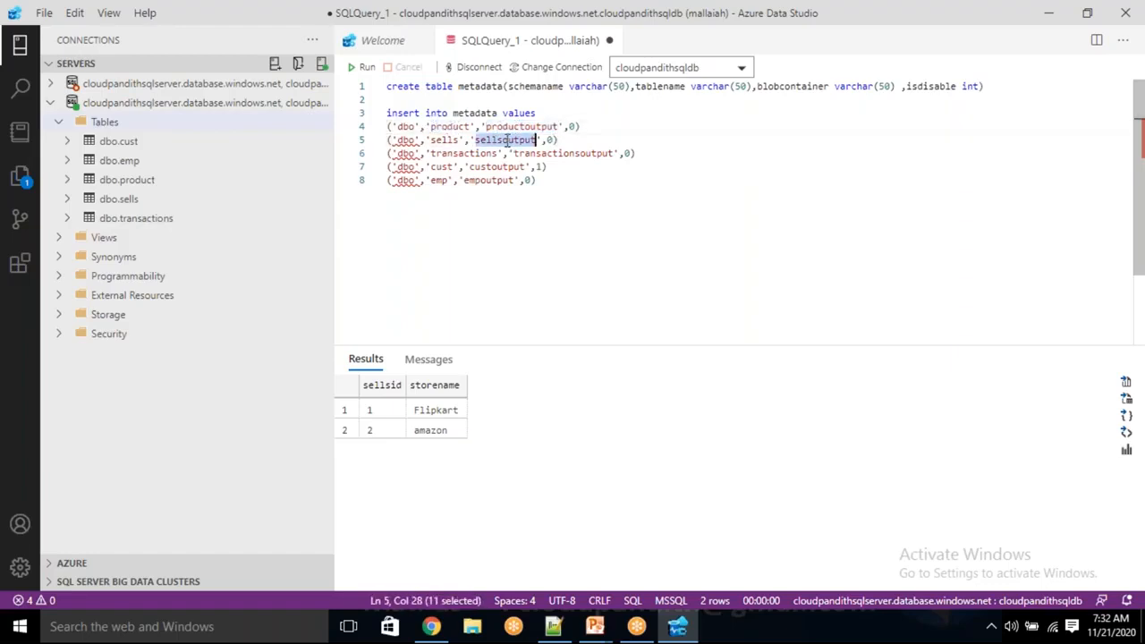
double_click(446, 141)
click(559, 154)
double_click(558, 154)
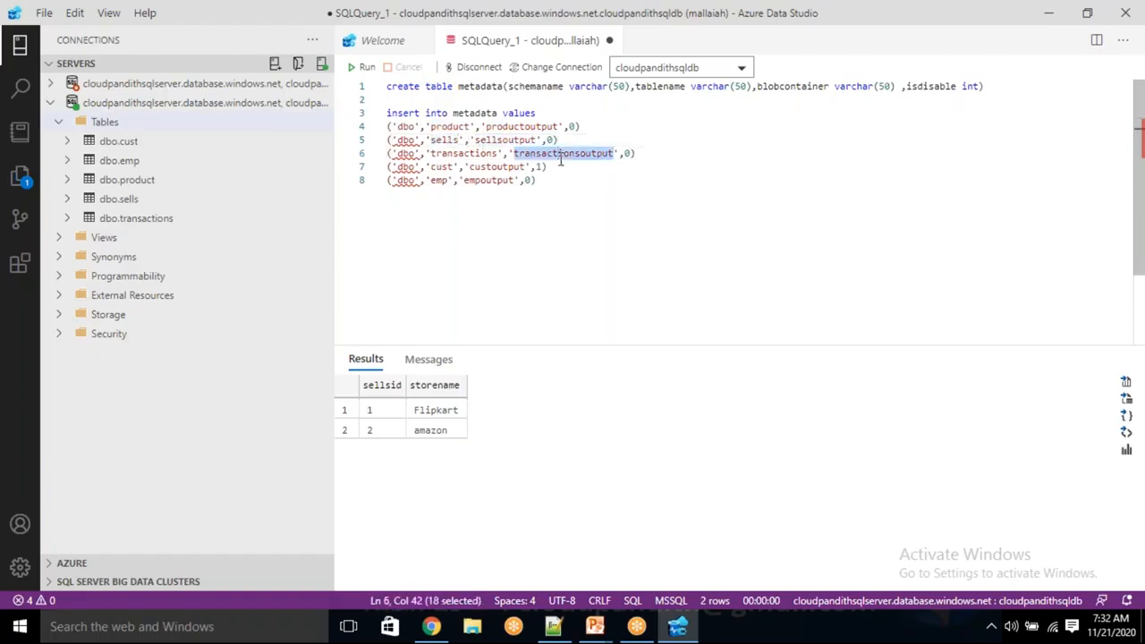
double_click(476, 154)
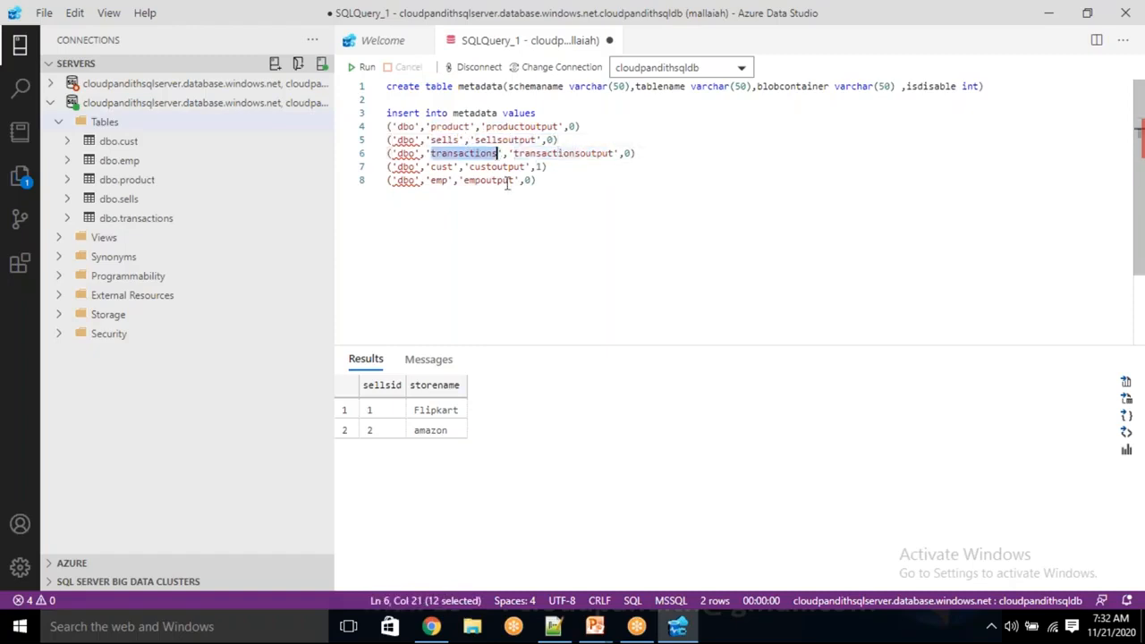
click(563, 203)
Examine the isdisable flag in each metadata row, comparing the cust row with the product, sells, transactions and emp rows.
double_click(573, 126)
click(619, 132)
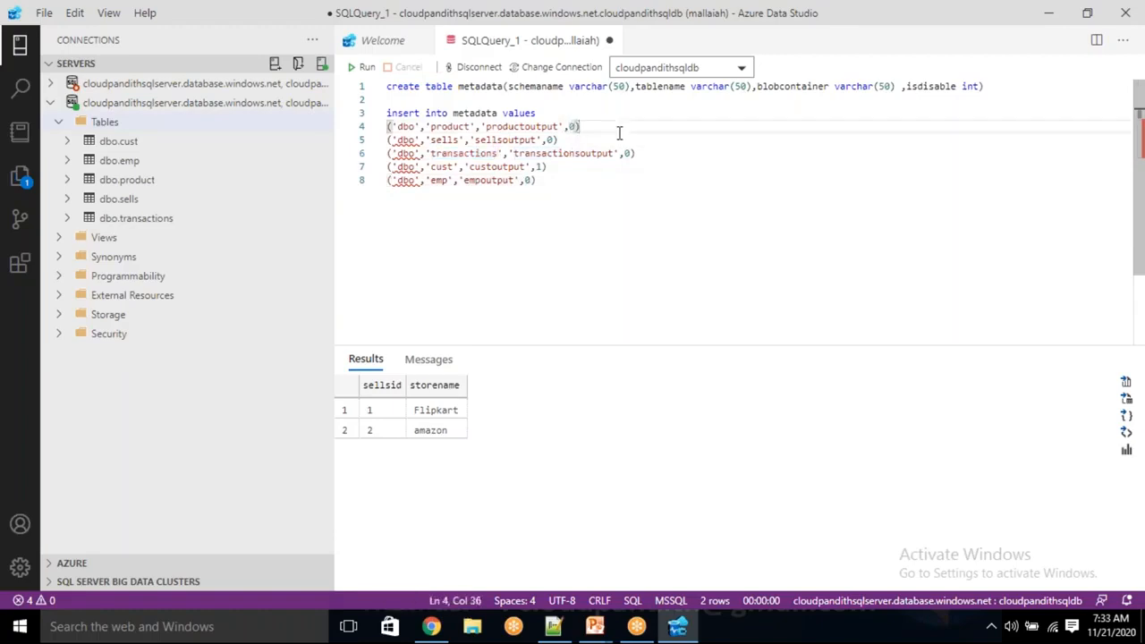
click(454, 126)
double_click(454, 126)
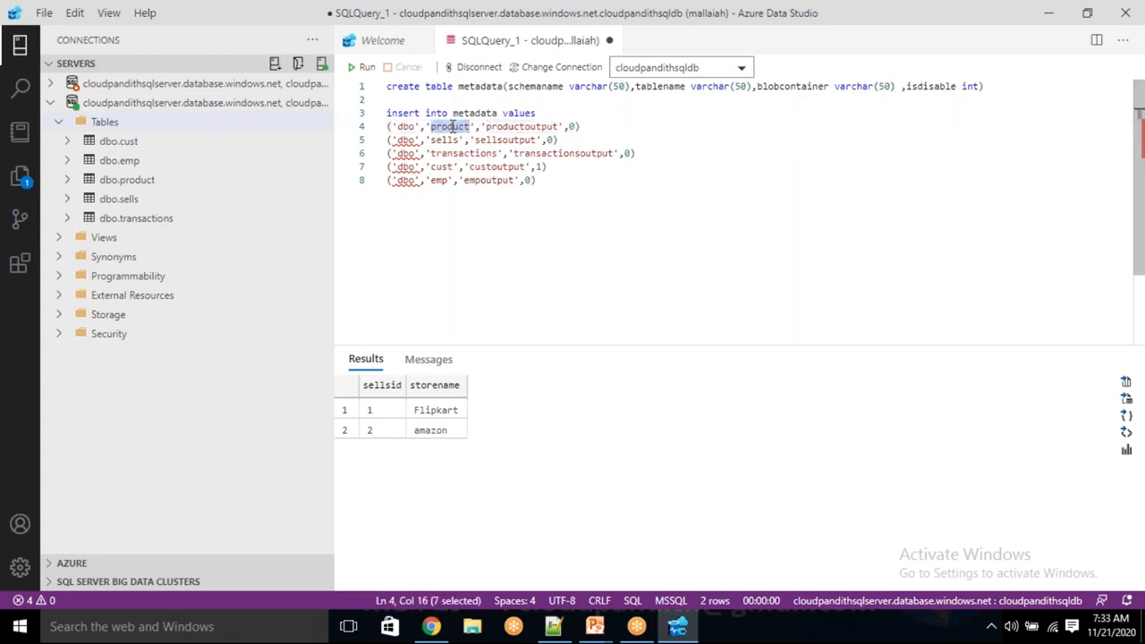
drag(569, 126, 581, 126)
double_click(550, 139)
double_click(629, 153)
drag(537, 166, 386, 168)
click(580, 179)
click(563, 168)
click(556, 167)
drag(556, 168, 388, 167)
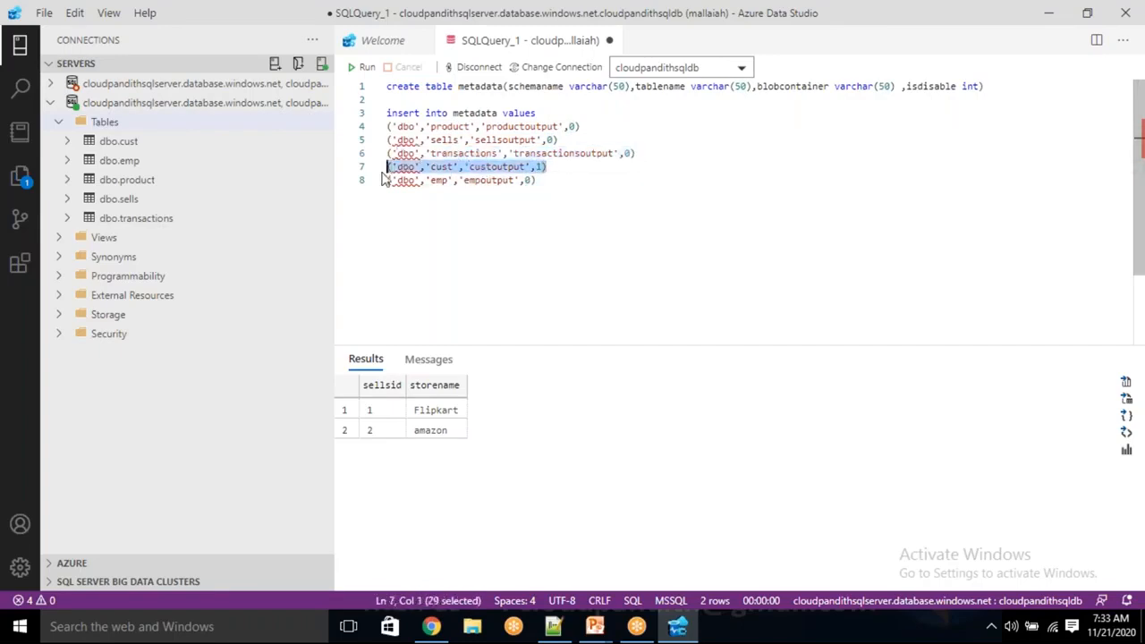
click(546, 167)
drag(546, 168, 386, 168)
click(556, 170)
click(550, 181)
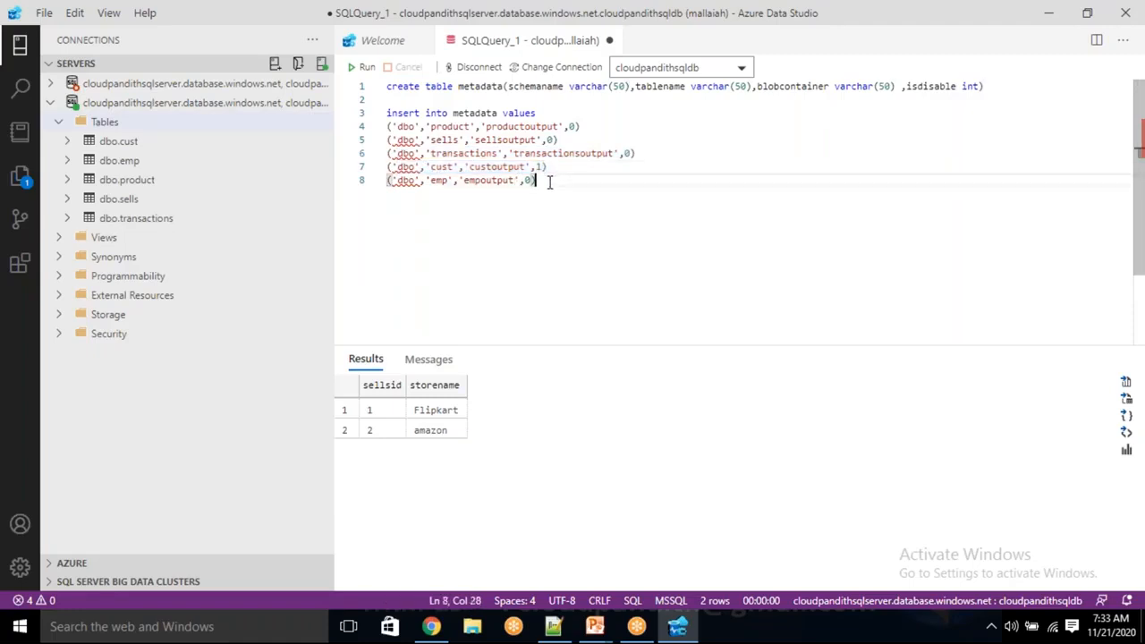
drag(550, 181, 385, 183)
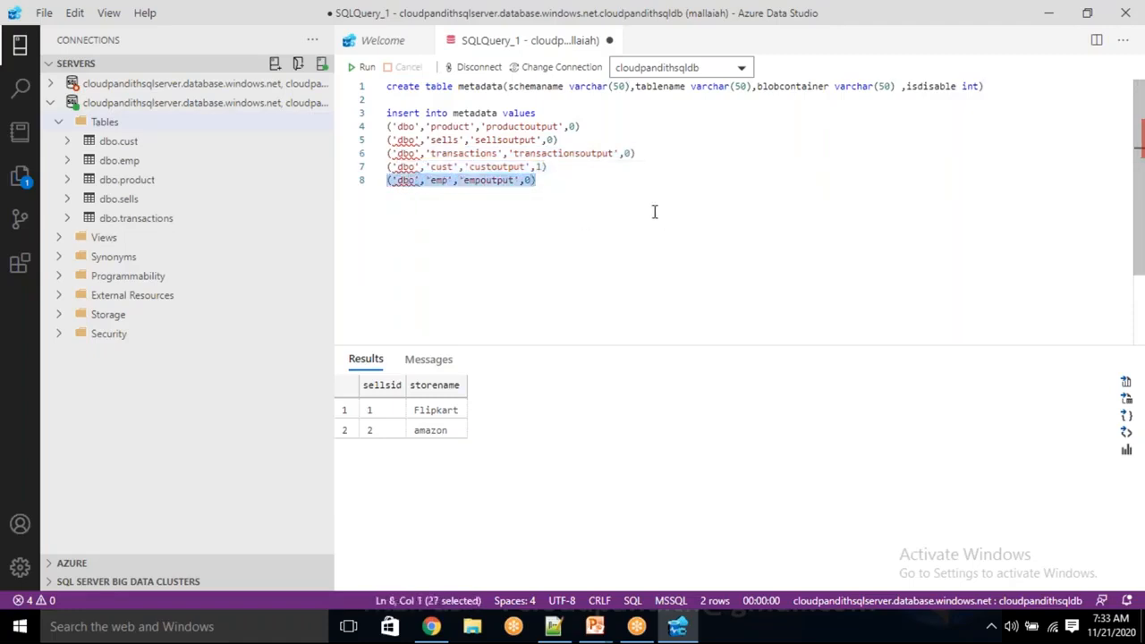
Examine the metadata create table statement and its product, sells, transactions, cust and emp insert rows.
click(541, 180)
drag(544, 180, 386, 114)
click(547, 184)
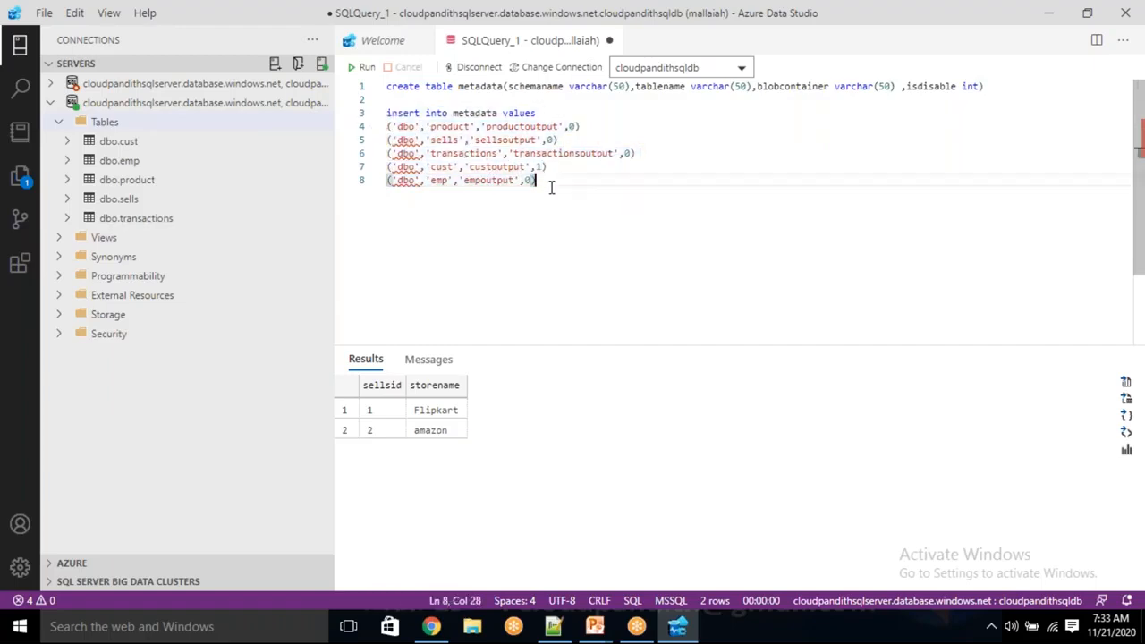
drag(550, 167, 386, 153)
click(384, 178)
click(547, 183)
key(shift+Up)
key(shift+Up)
key(shift+Up)
key(shift+Up)
key(shift+Up)
key(shift+Up)
key(shift+Up)
key(shift+Home)
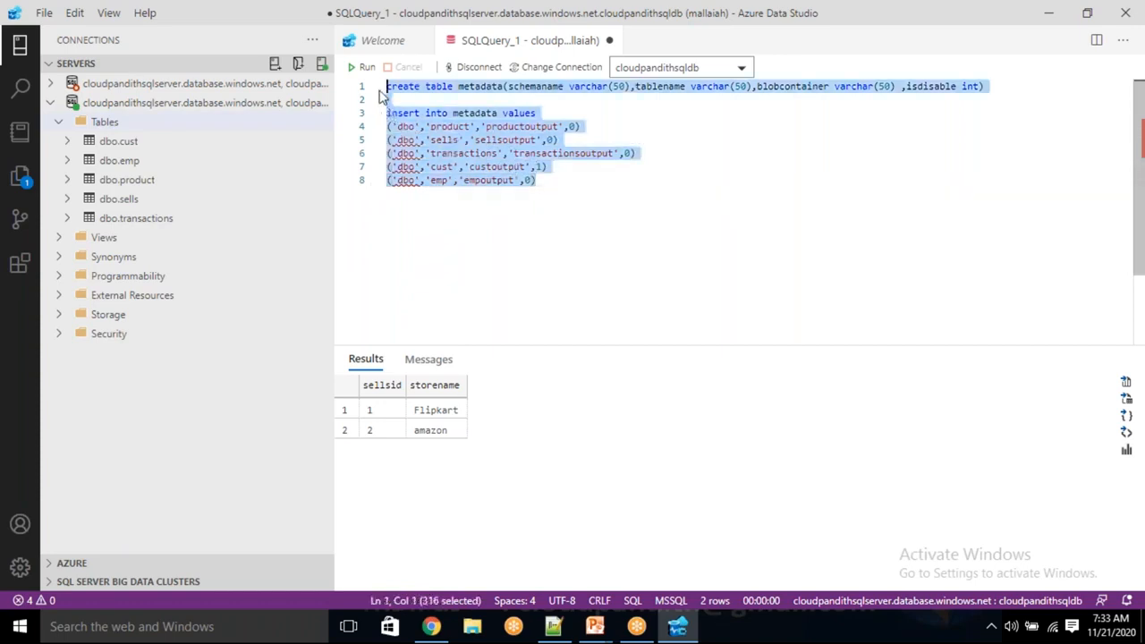
click(553, 180)
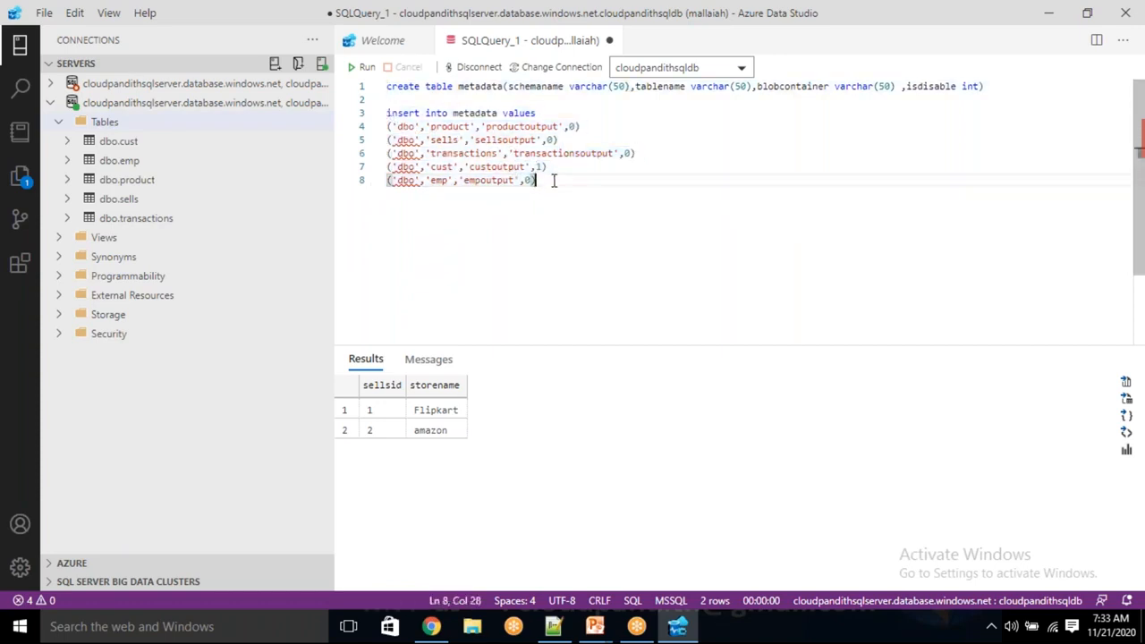
drag(557, 167, 386, 170)
click(553, 188)
key(shift+Up)
key(shift+Up)
key(shift+Up)
key(shift+Up)
key(shift+Up)
key(shift+Up)
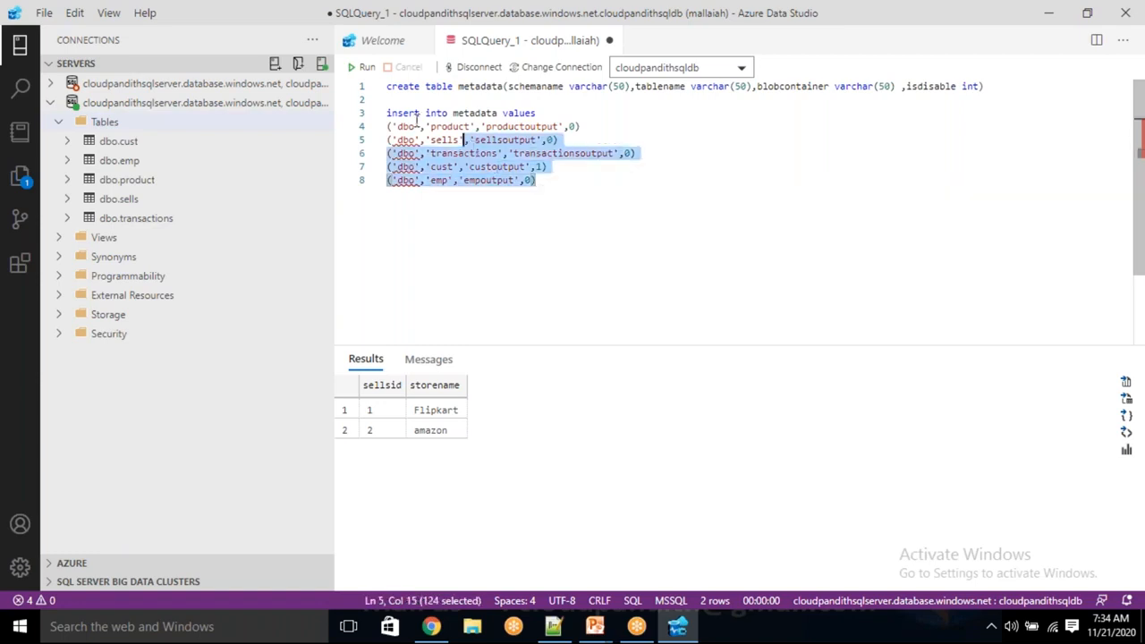
Try to run the complete metadata create table and insert script.
drag(568, 191, 386, 93)
click(568, 189)
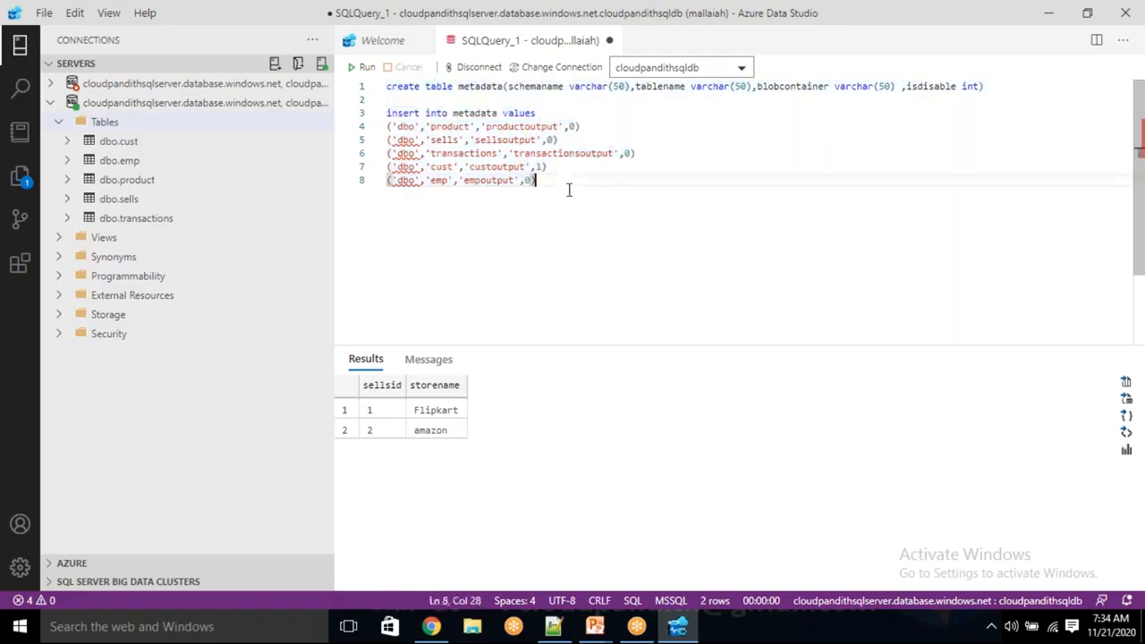
drag(560, 184, 367, 97)
click(364, 68)
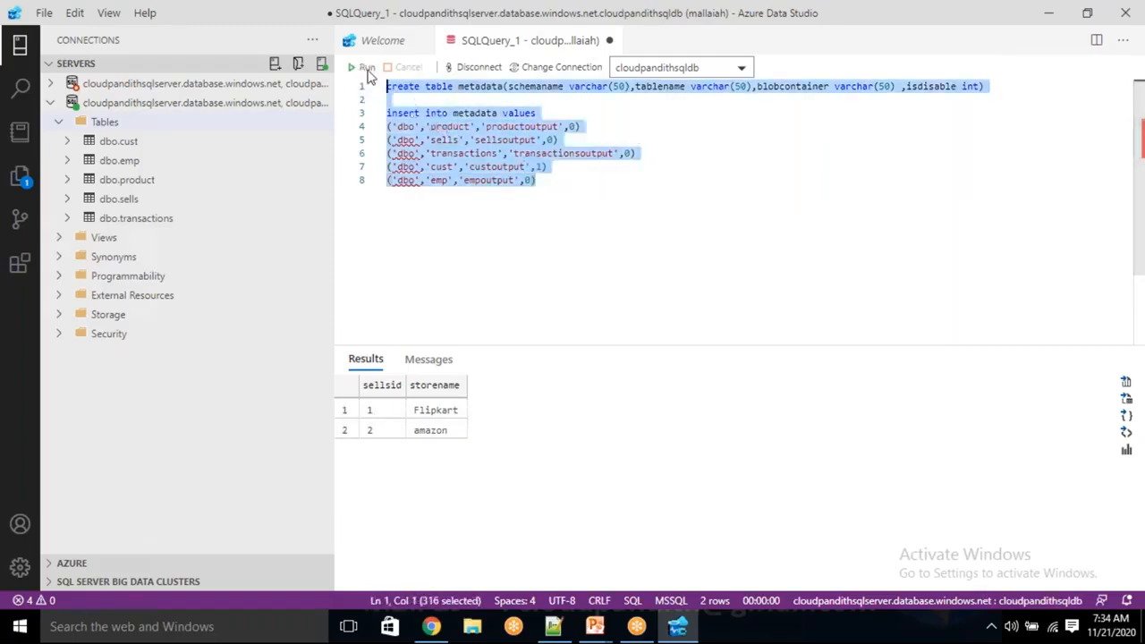
Add a comma after the product, sells, transactions and cust rows of the metadata insert statement.
click(556, 214)
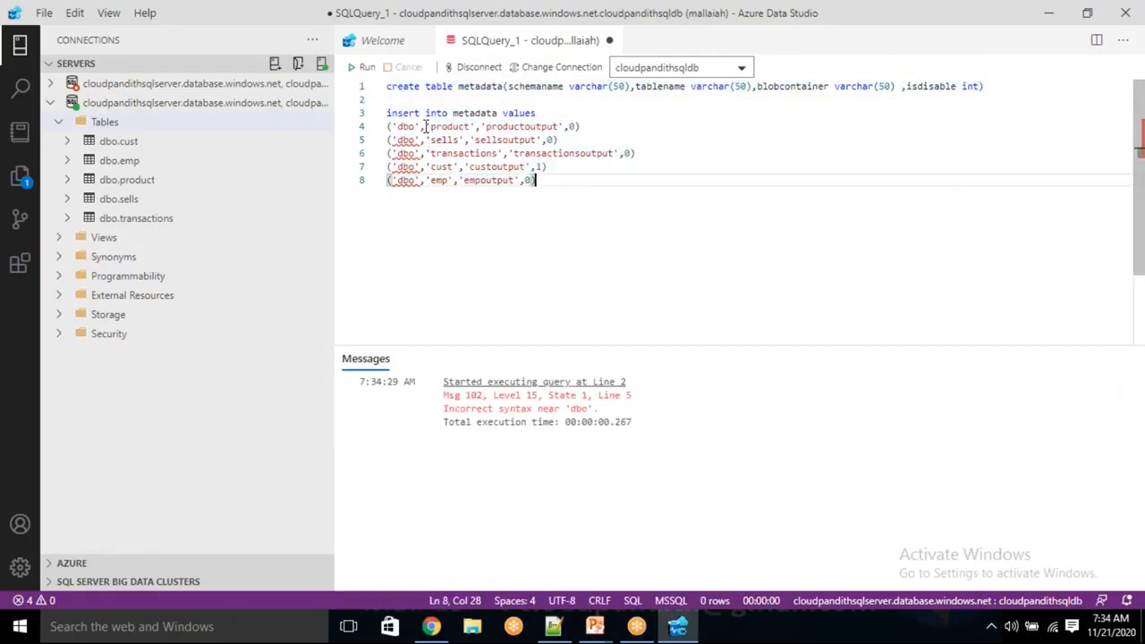
click(581, 126)
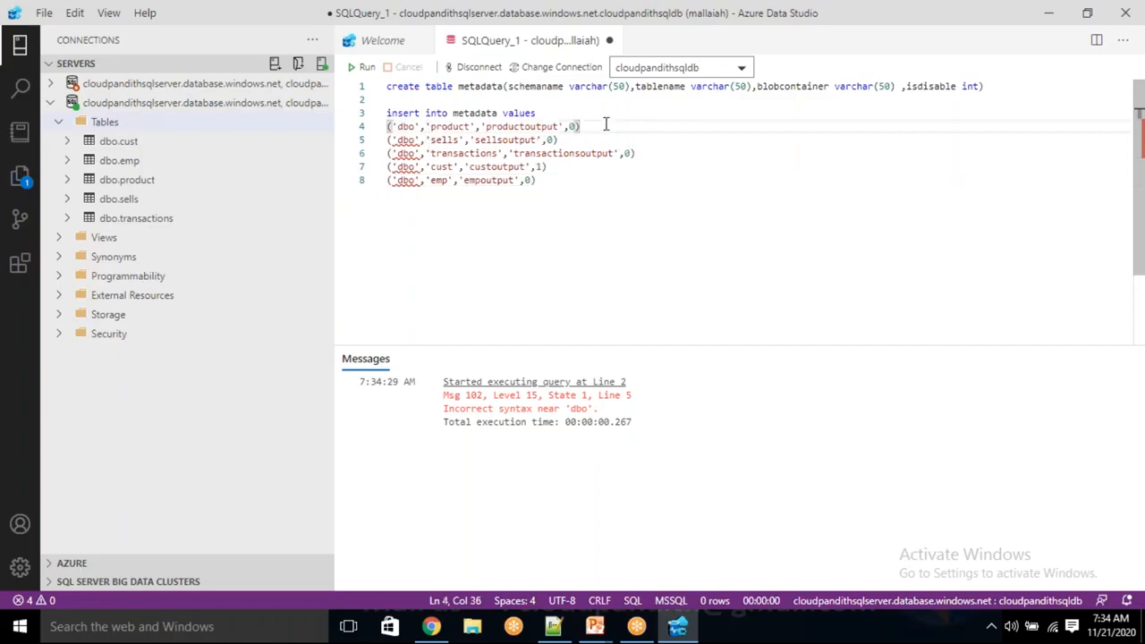
text(,)
click(591, 139)
text(,)
click(637, 153)
text(,)
click(572, 166)
text(,)
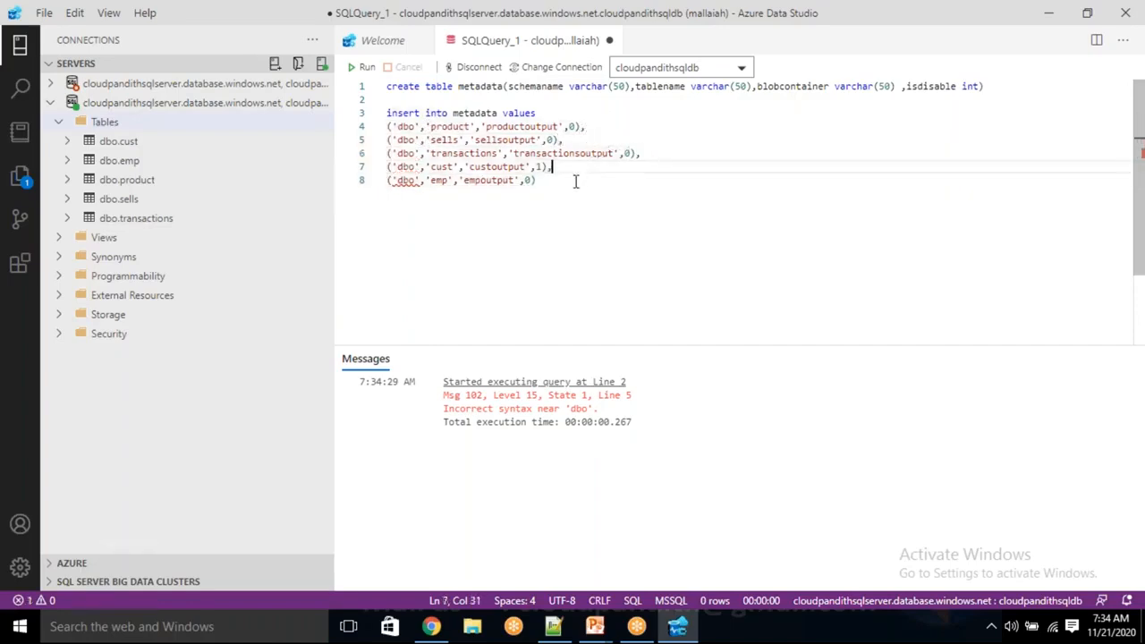
Run the whole metadata create and insert script, then clear the query editor.
drag(578, 180, 531, 166)
key(ctrl+a)
key(F5)
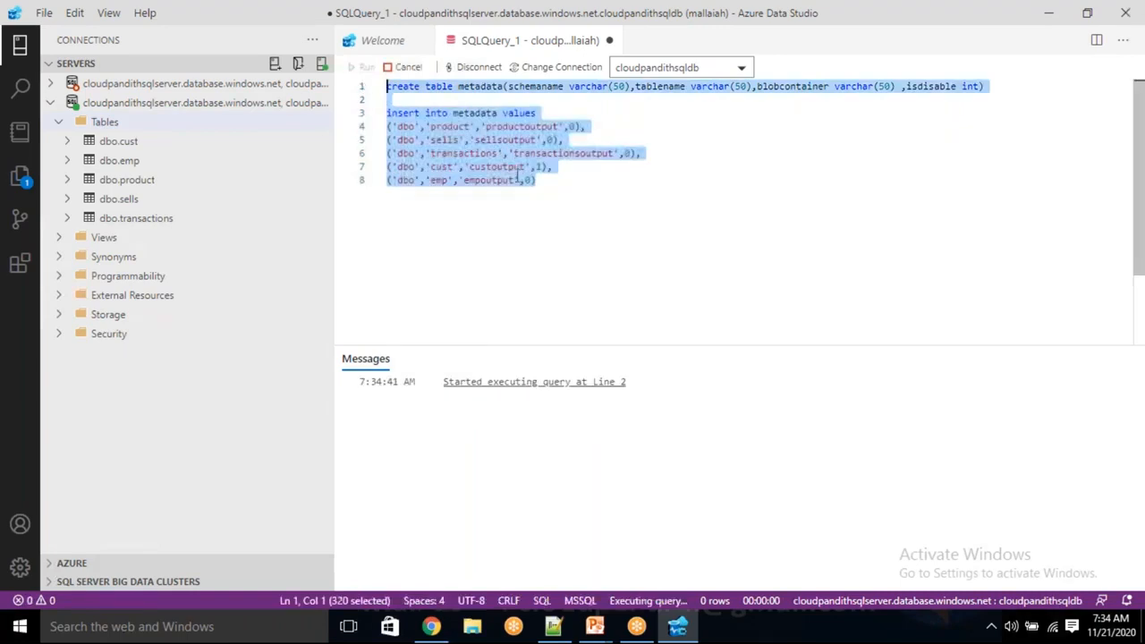
drag(567, 194, 381, 92)
key(Delete)
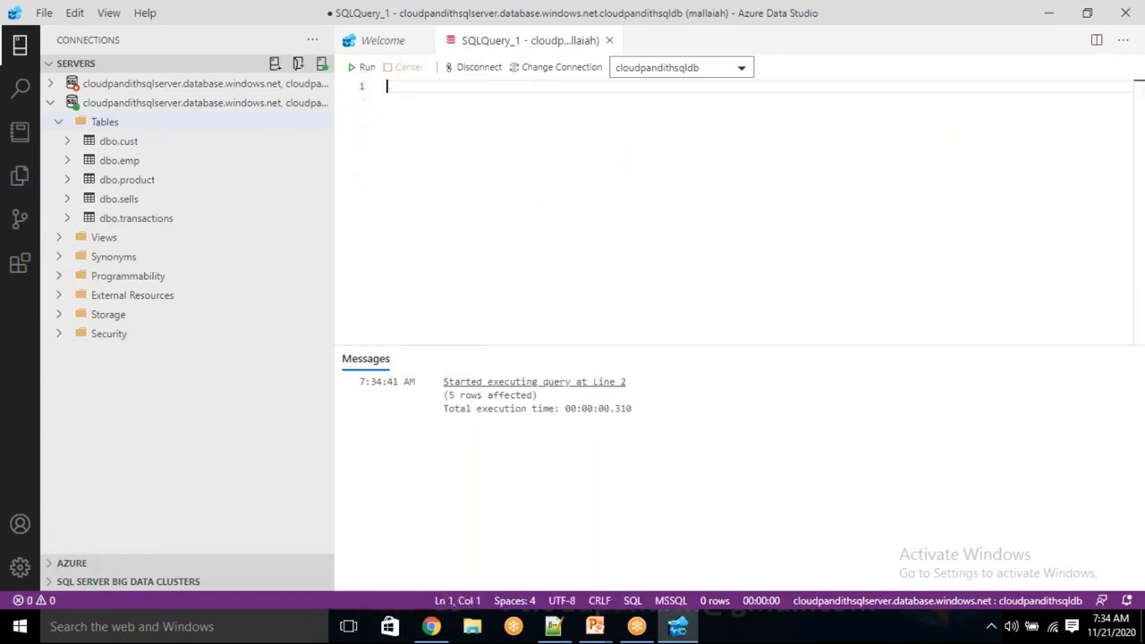
Refresh the database's Tables folder and expand it again.
click(92, 120)
right_click(94, 119)
click(163, 135)
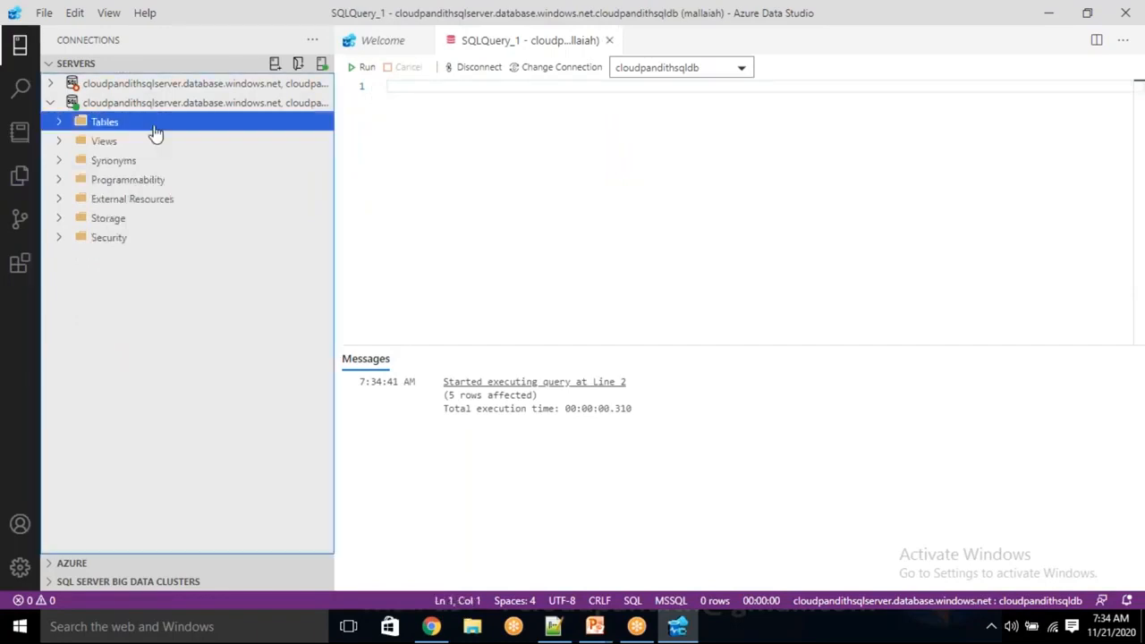
click(61, 125)
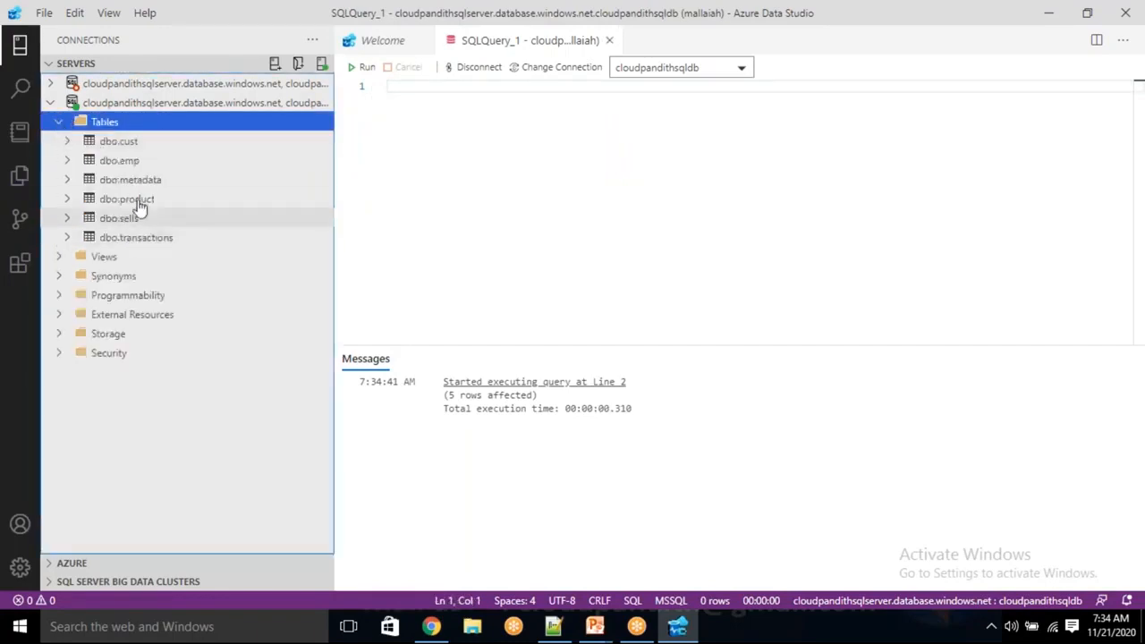
Run "select * from metadata" and inspect the returned rows and their isdisable flags.
click(444, 145)
text(select * from metadata)
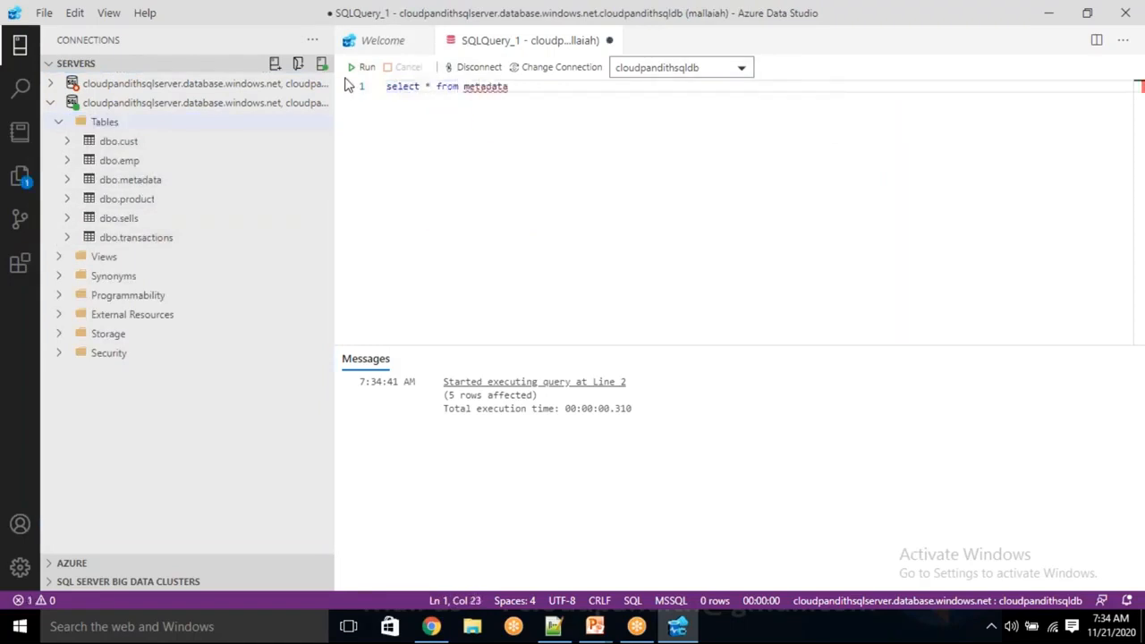
click(361, 68)
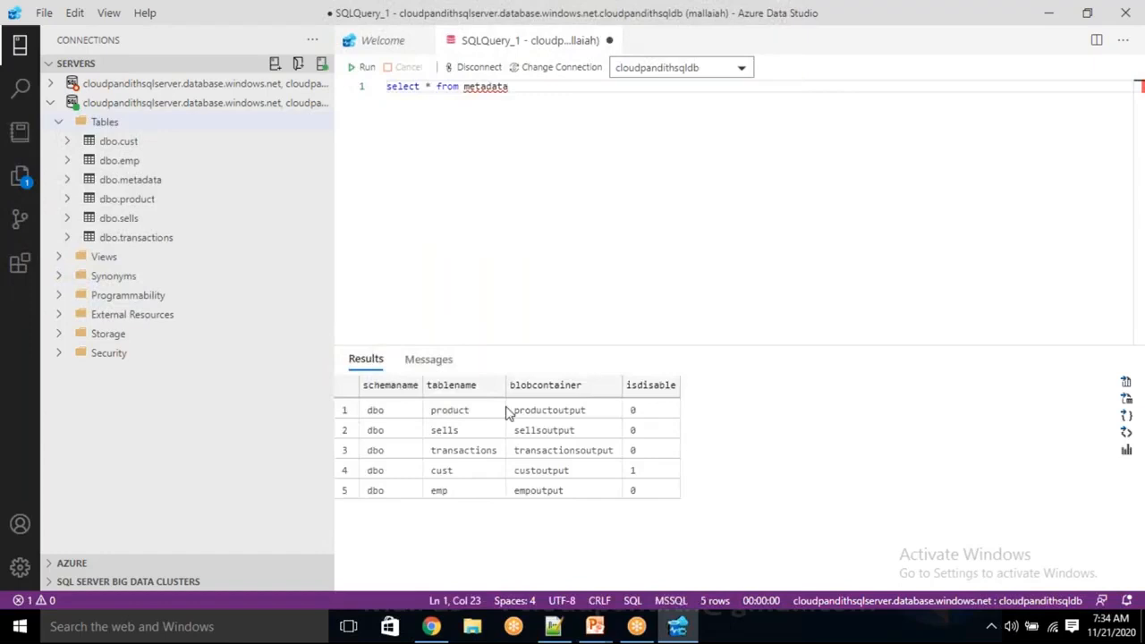
drag(370, 403, 757, 501)
click(662, 484)
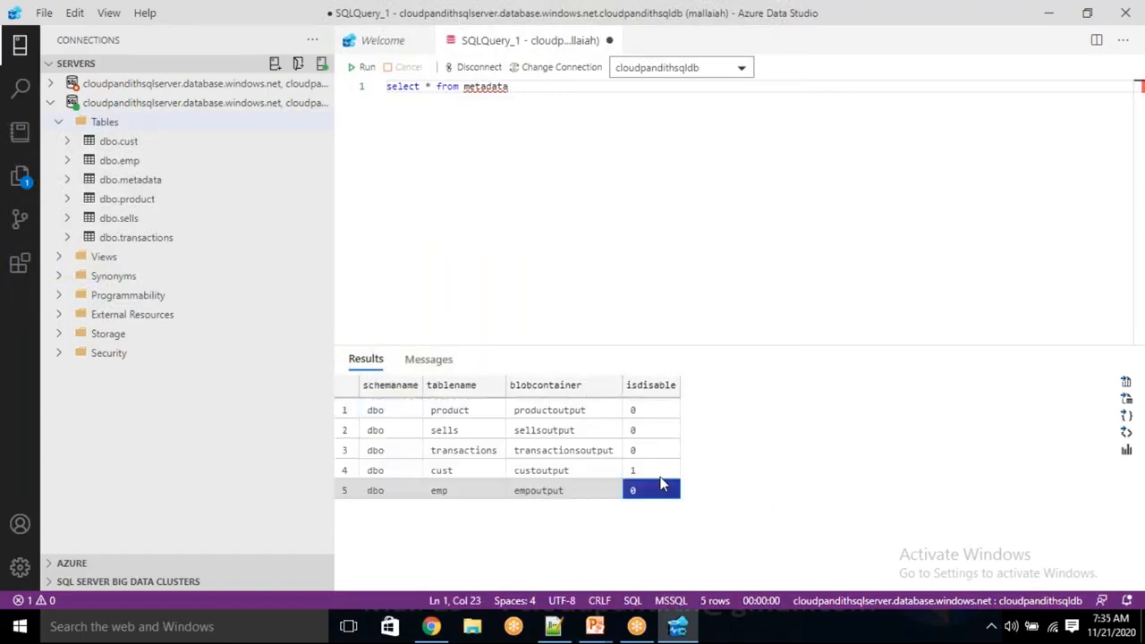
click(659, 473)
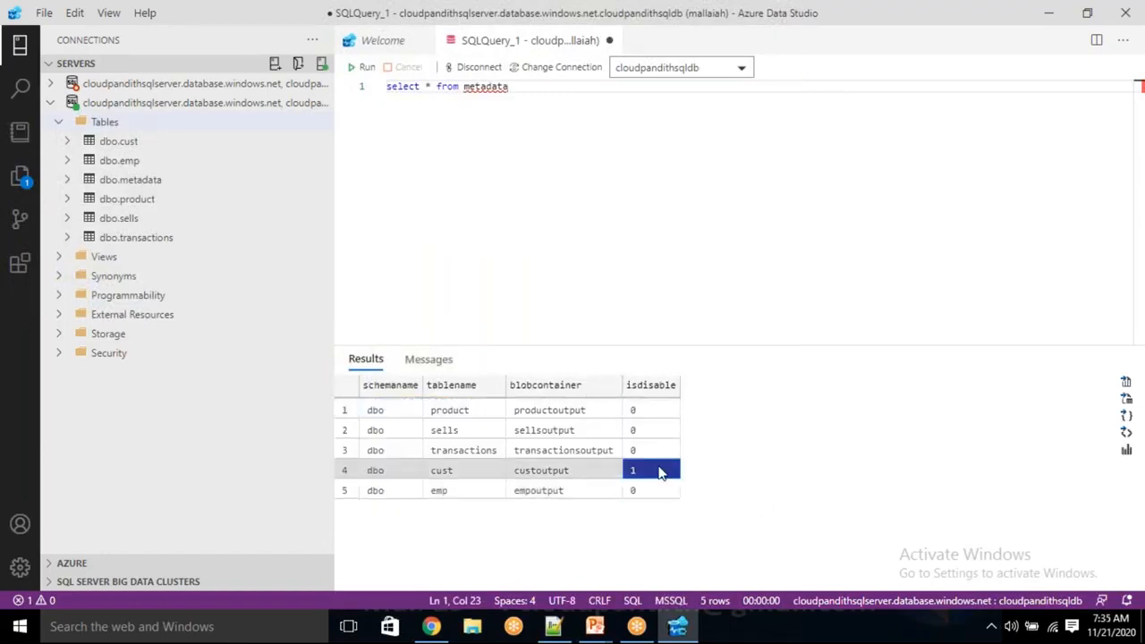
click(375, 489)
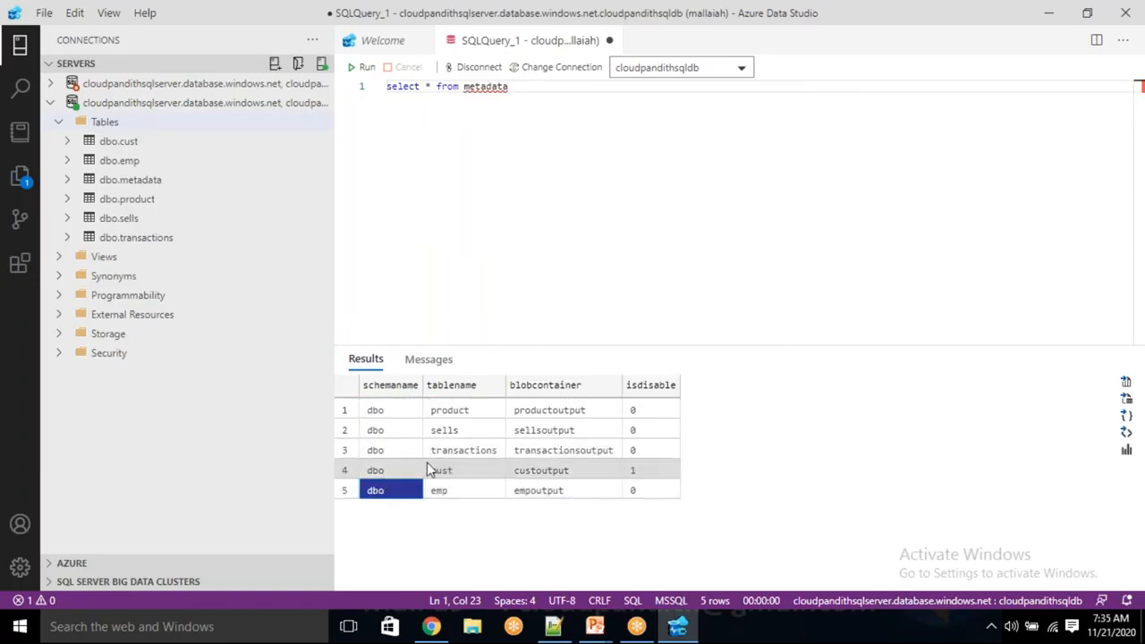
Add the condition "where isdisable=0" to the metadata query and run it.
click(528, 98)
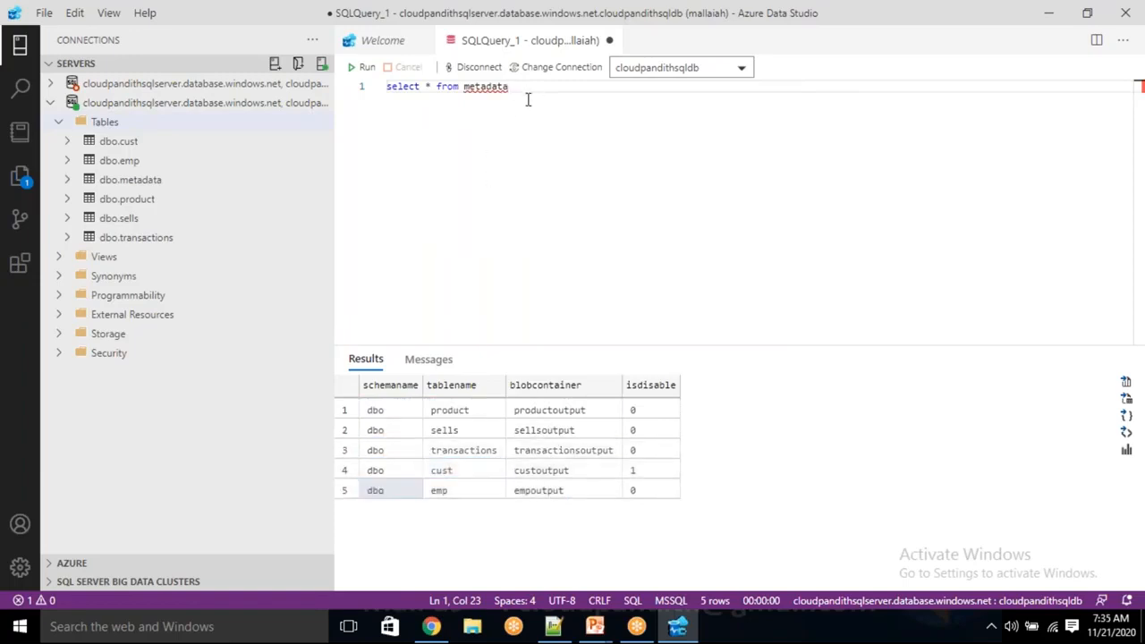
text(where isdis)
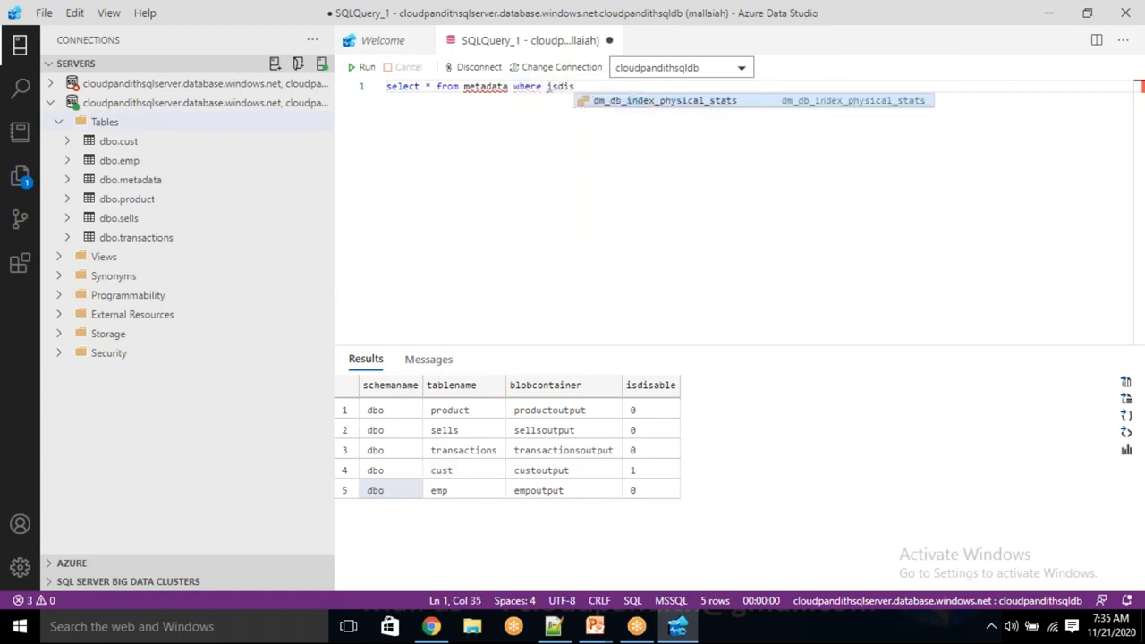
text(able=0)
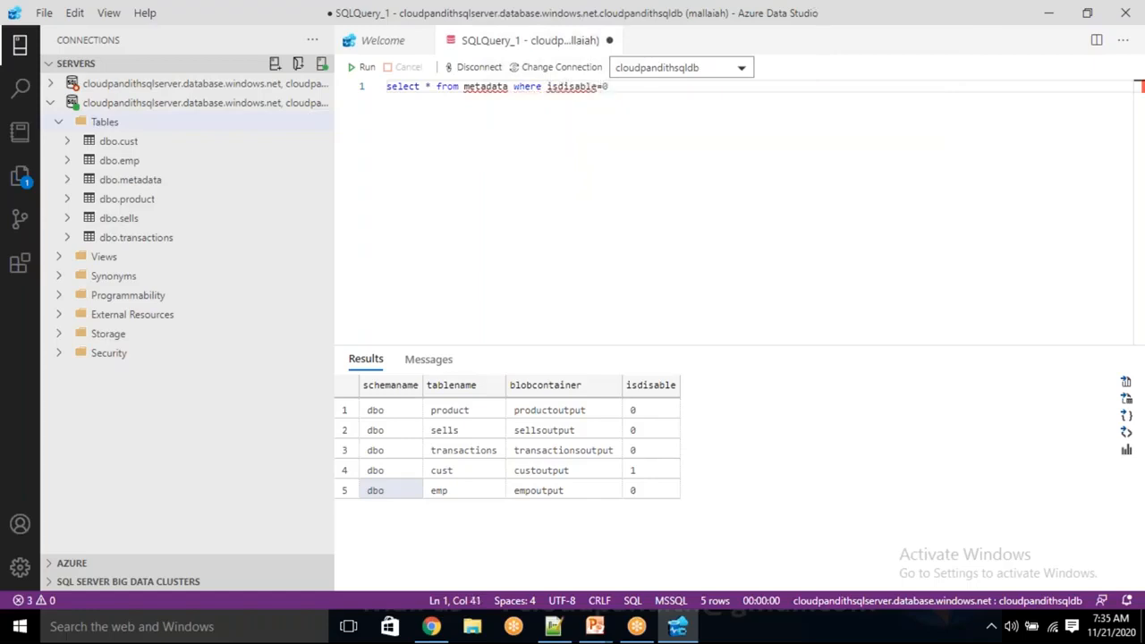
click(363, 67)
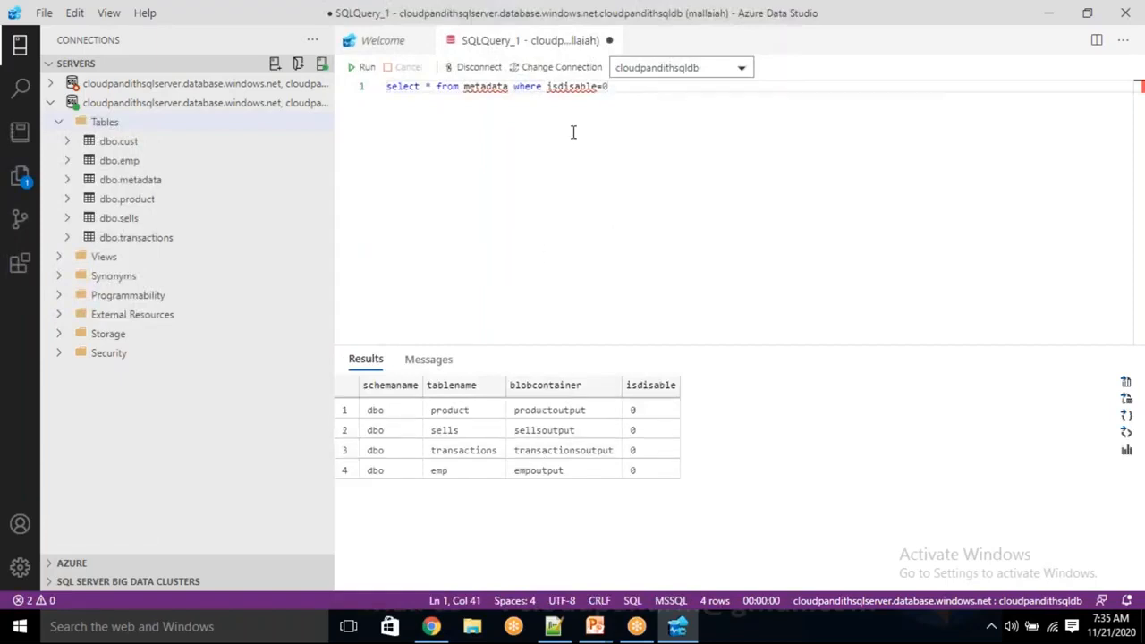
Change the metadata query's condition to isdisable<>1, run it and check the isdisable values of the returned rows.
click(603, 87)
key(BackSpace)
text(<>)
key(End)
click(363, 67)
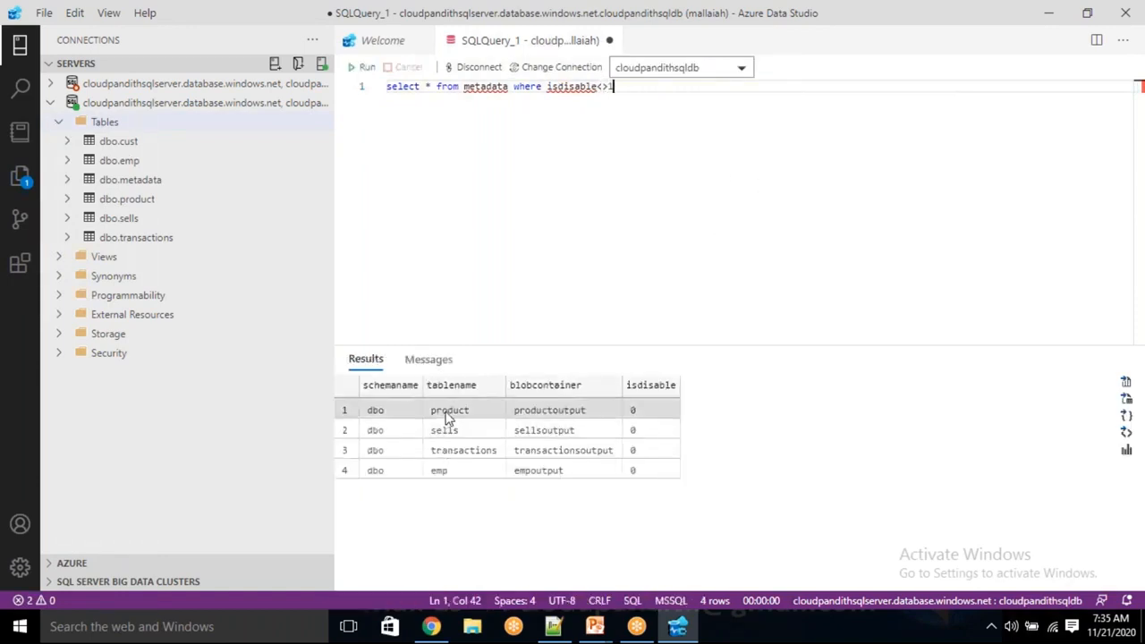
click(660, 451)
click(658, 413)
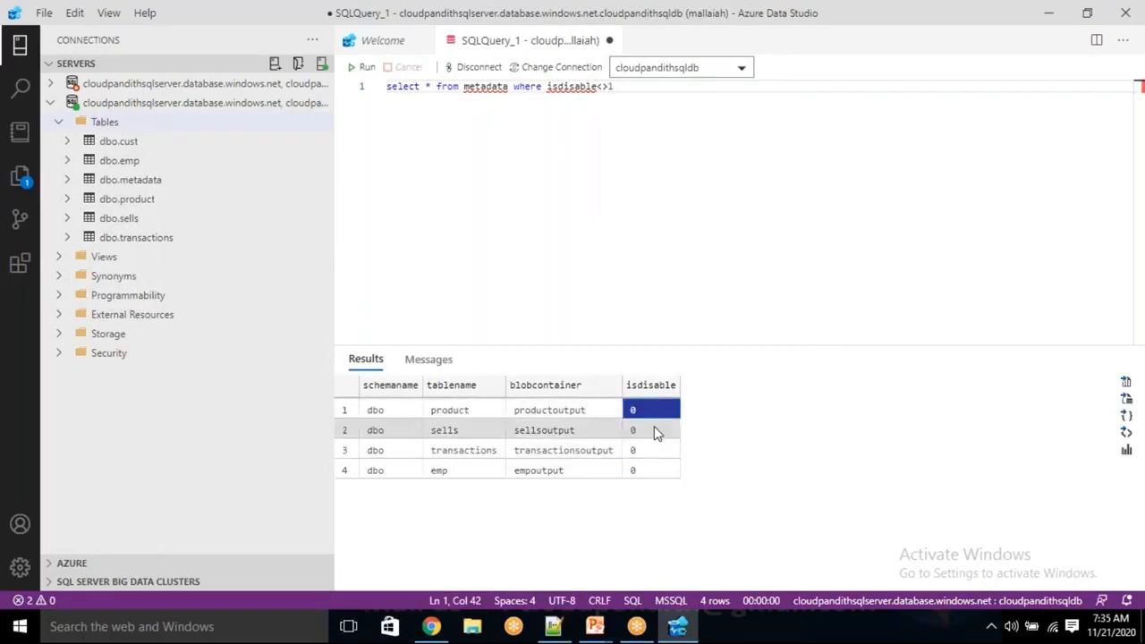
click(655, 451)
click(670, 472)
click(694, 213)
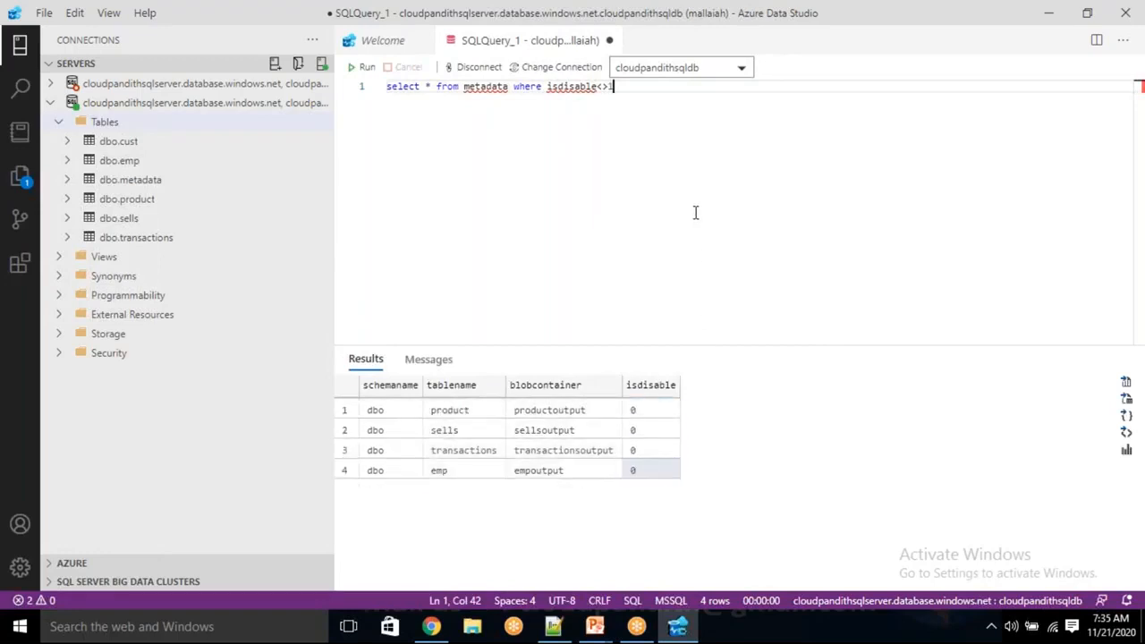
Duplicate the metadata query on a second line and change the copy's condition to isdisable=0.
key(ctrl+a)
key(ctrl+c)
key(End)
key(Return)
key(ctrl+v)
key(Left)
key(BackSpace)
key(BackSpace)
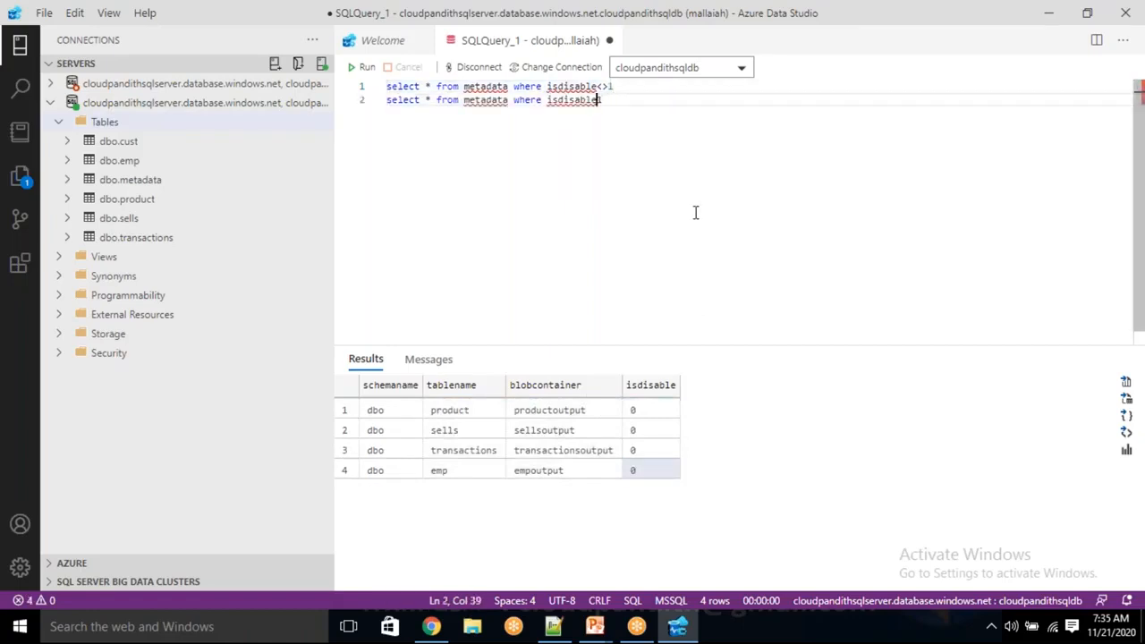
text(=)
key(Right)
key(BackSpace)
text(0)
drag(639, 99, 382, 93)
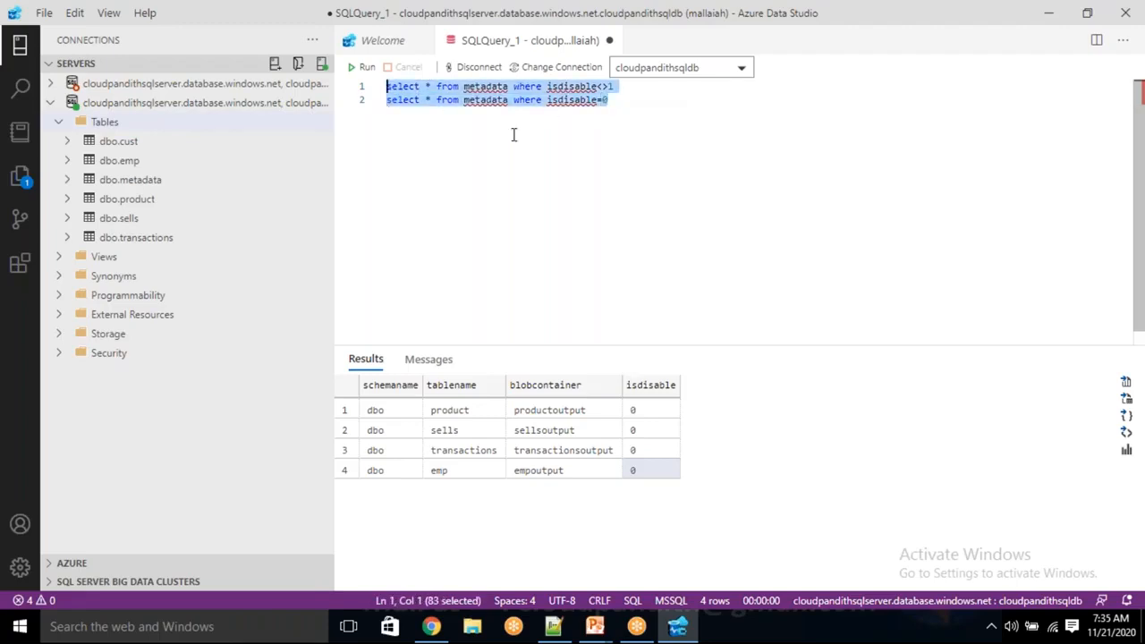
key(Delete)
click(554, 626)
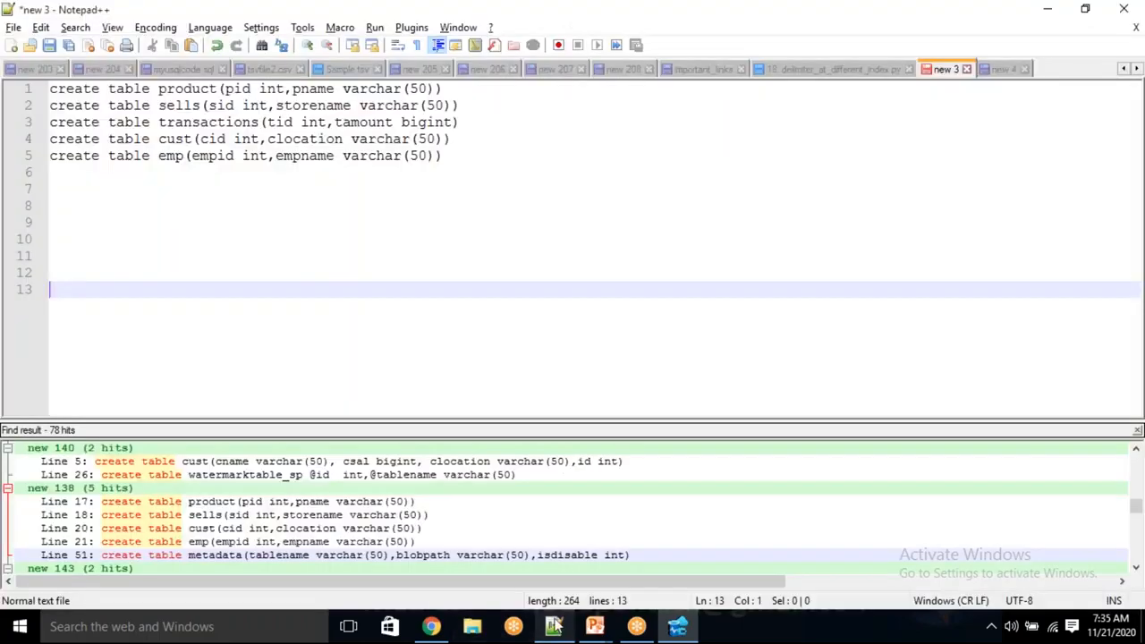
key(alt+Tab)
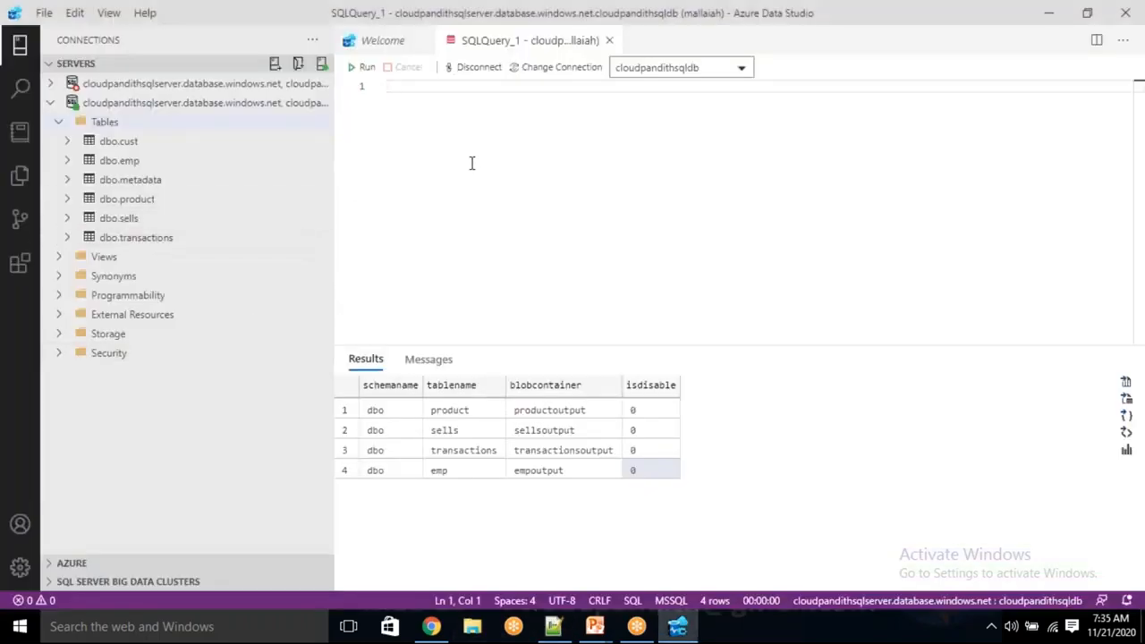
key(ctrl+v)
Comment out both metadata select queries and add blank lines below them.
key(Home)
text(--)
click(387, 87)
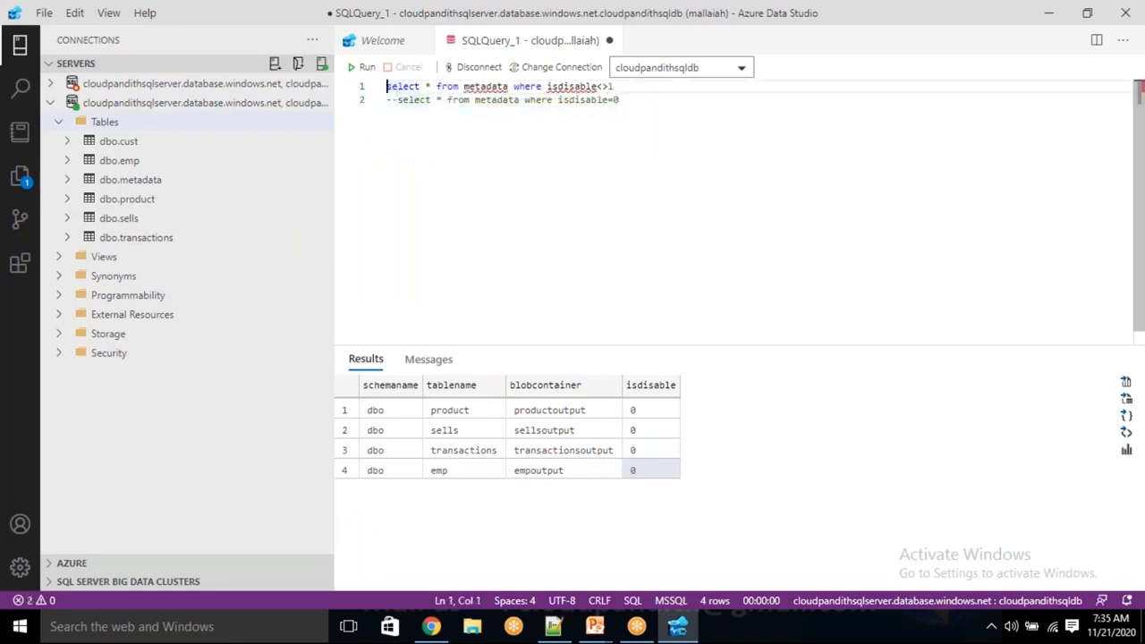
text(--)
key(Return)
click(656, 100)
key(Return)
key(Return)
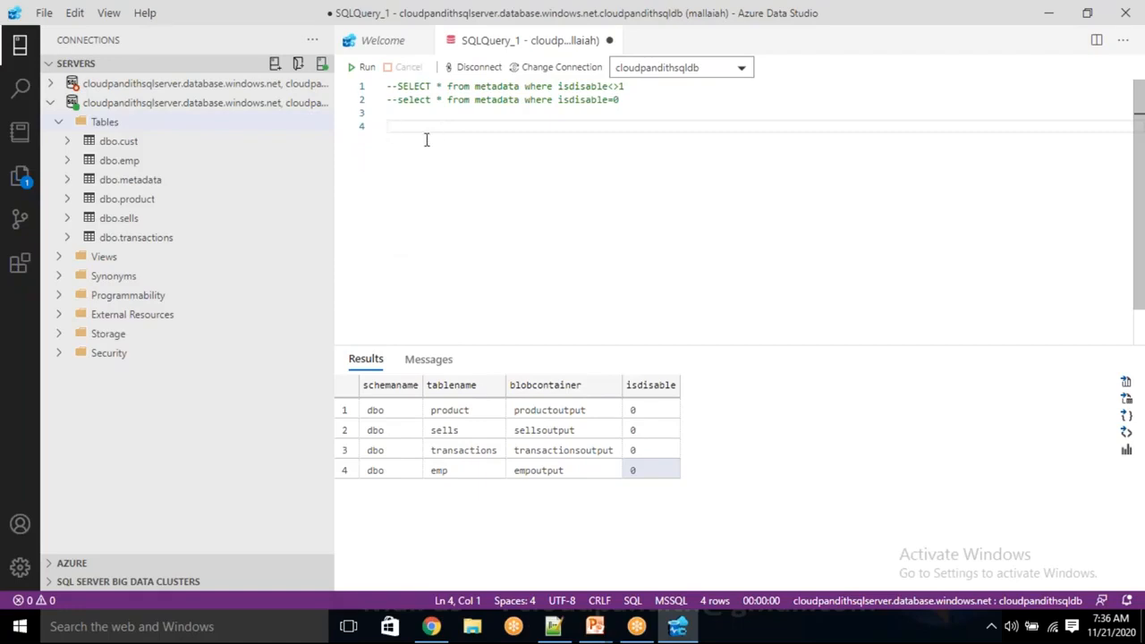
Copy the [dbo].[pipeline_log] create table statement from "new 4" in Notepad++ and paste it below the commented queries in Azure Data Studio.
key(alt+Tab)
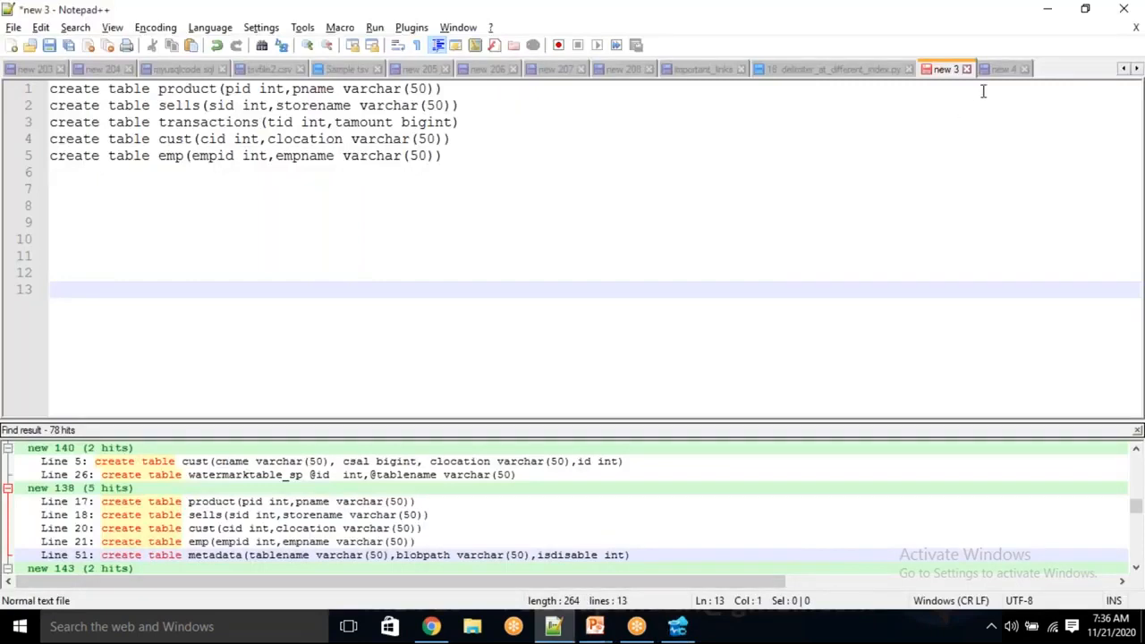
click(1005, 69)
scroll(380, 281, up, 7)
scroll(381, 283, up, 12)
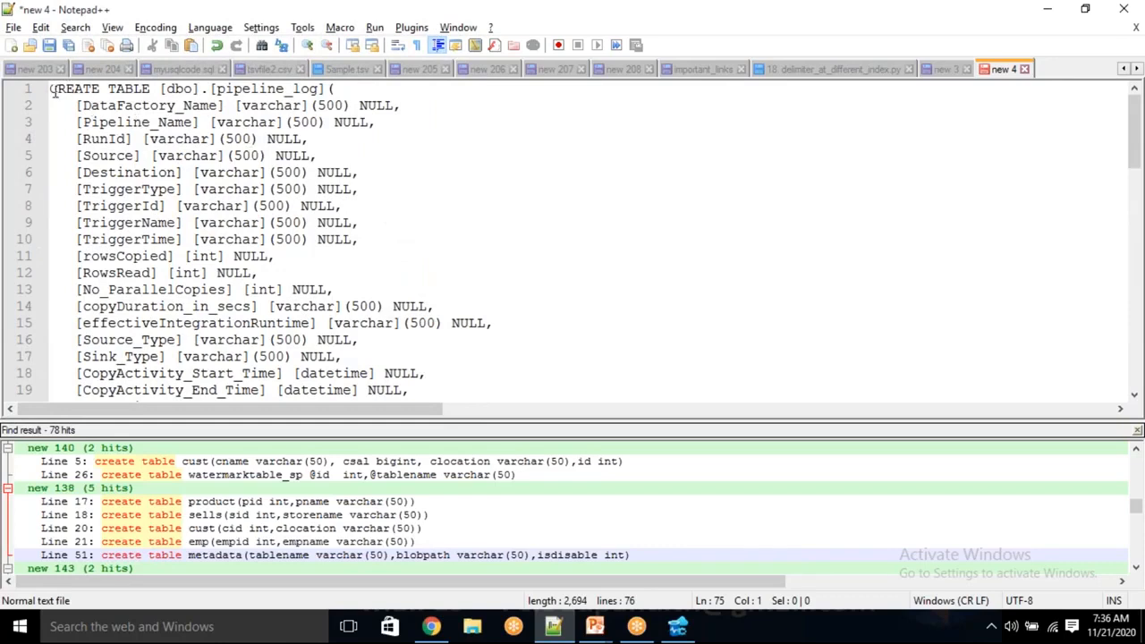
drag(49, 88, 96, 96)
key(alt+Tab)
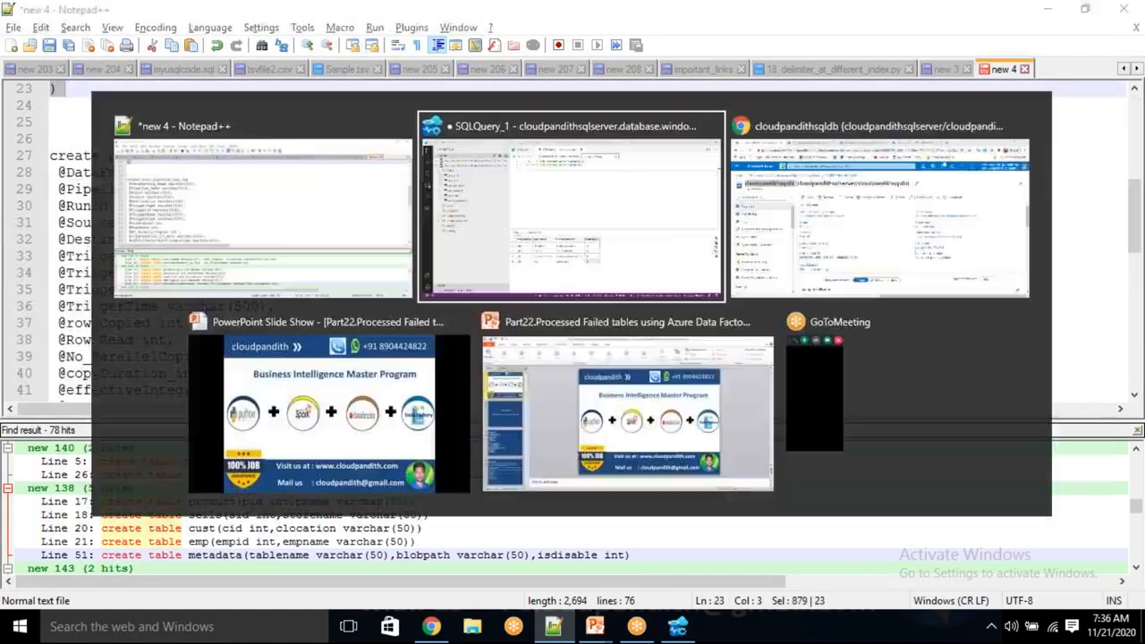
key(ctrl+v)
scroll(551, 180, up, 5)
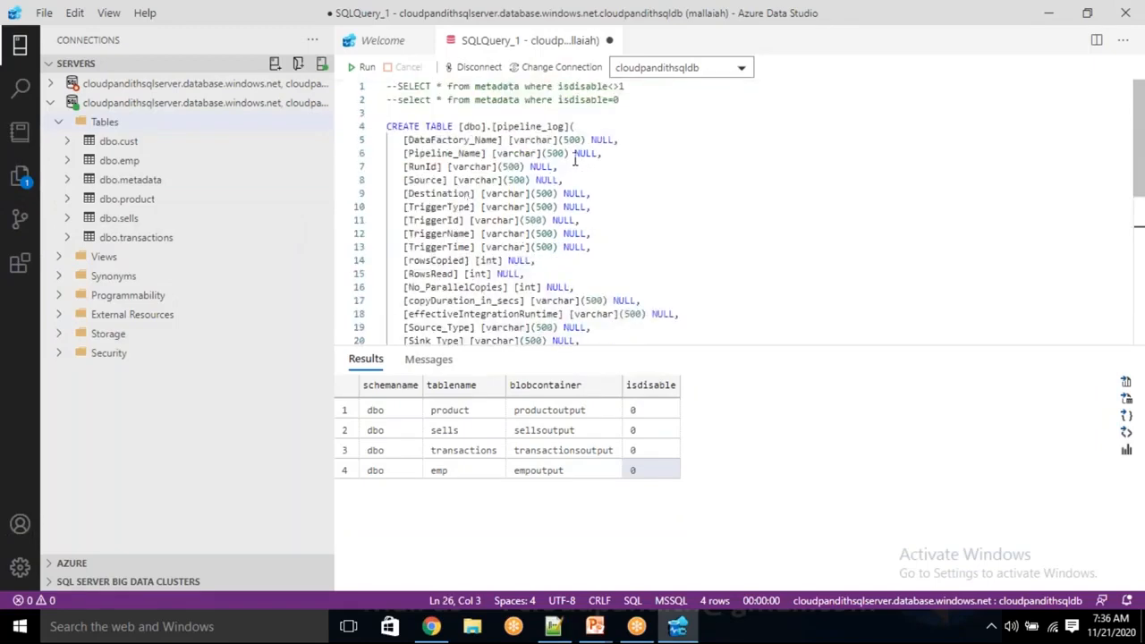
Examine the pipeline_log column definitions from DataFactory_Name to No_ParallelCopies, including their data types and lengths.
double_click(542, 126)
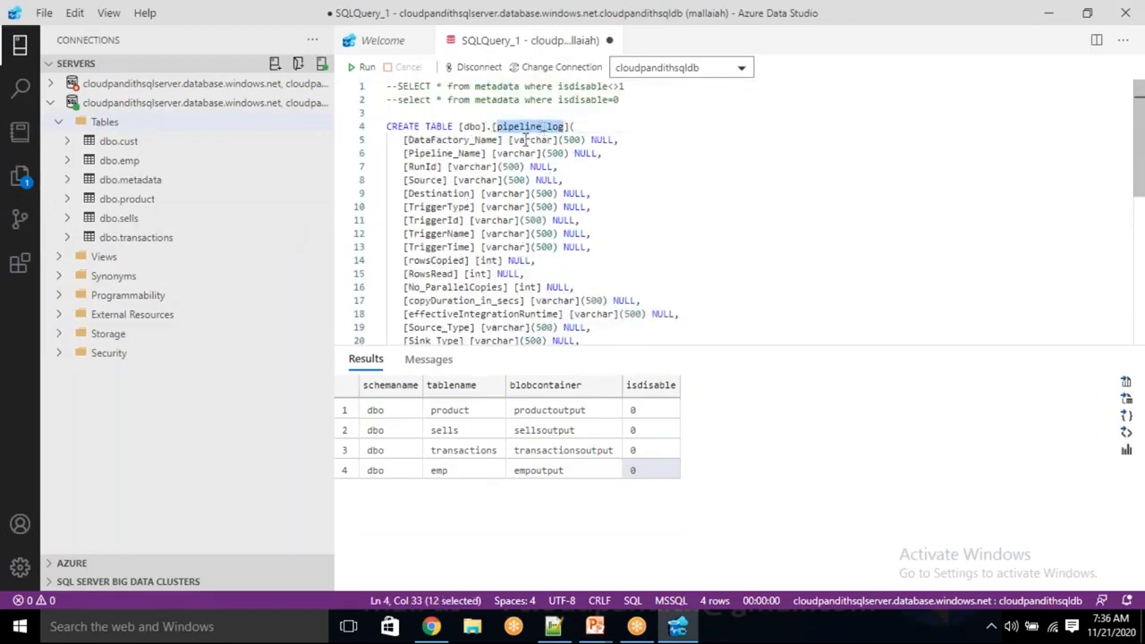
click(524, 141)
double_click(571, 140)
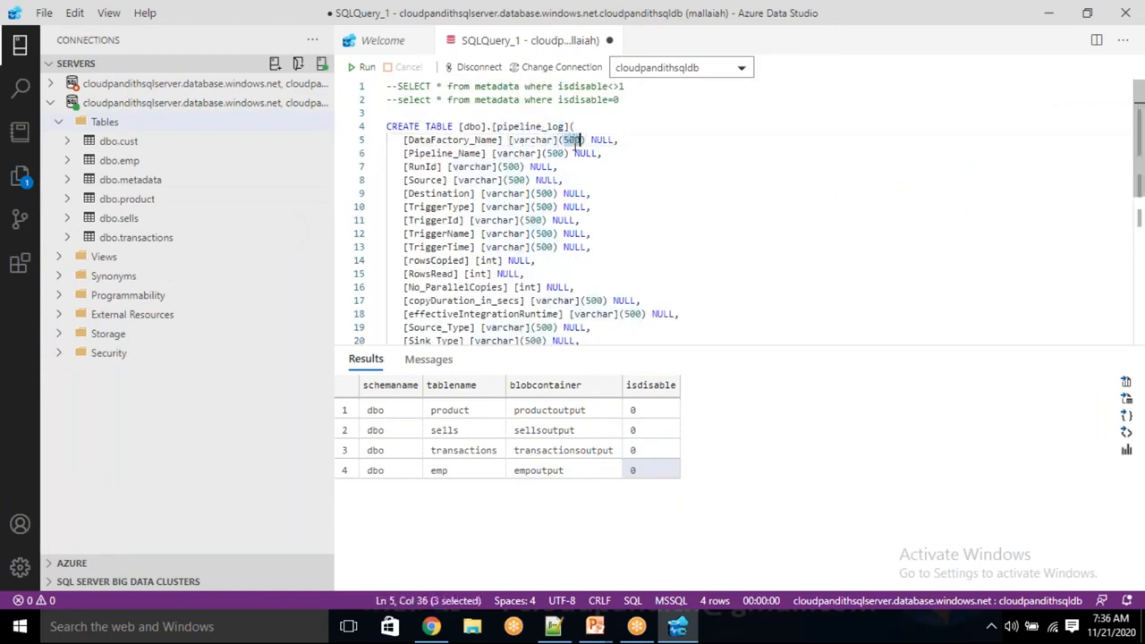
double_click(517, 154)
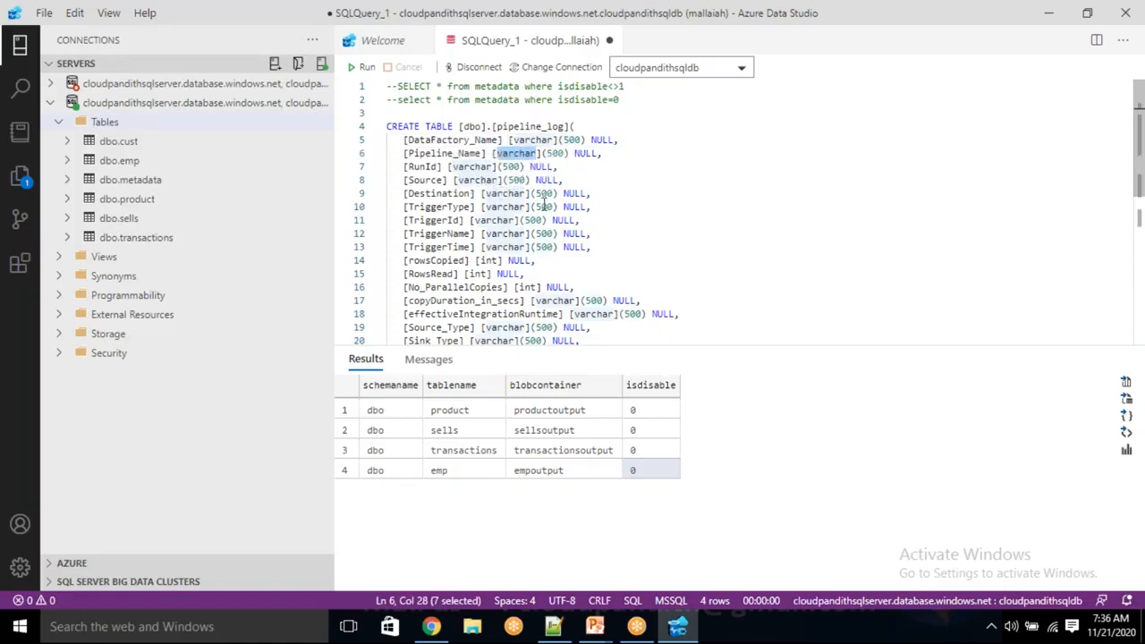
double_click(511, 206)
double_click(545, 207)
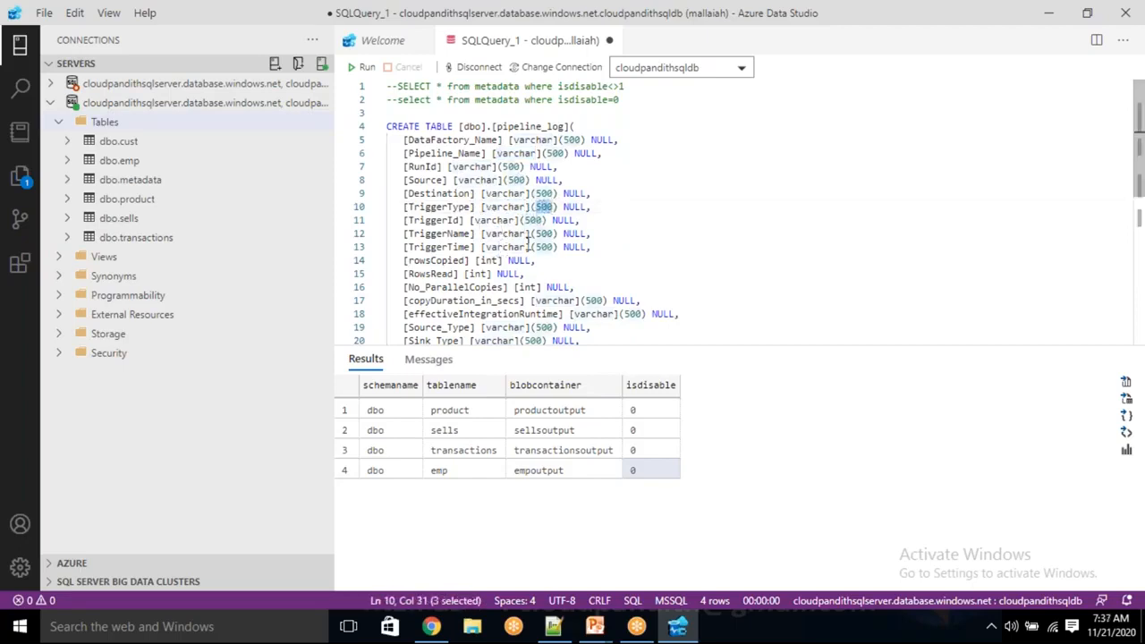
scroll(573, 247, down, 1)
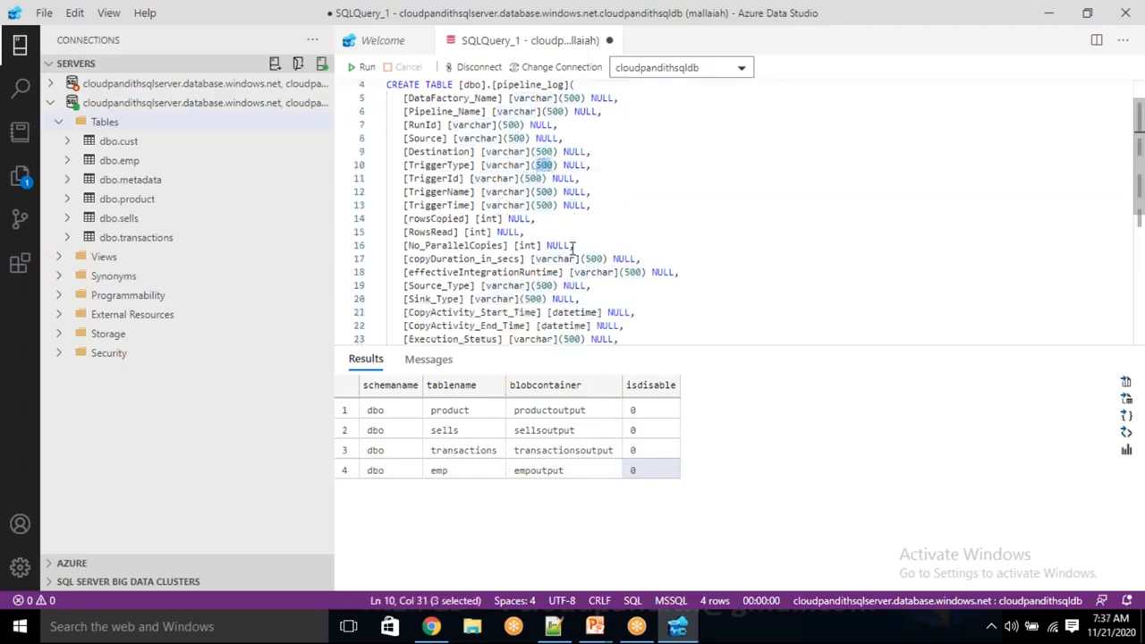
double_click(484, 231)
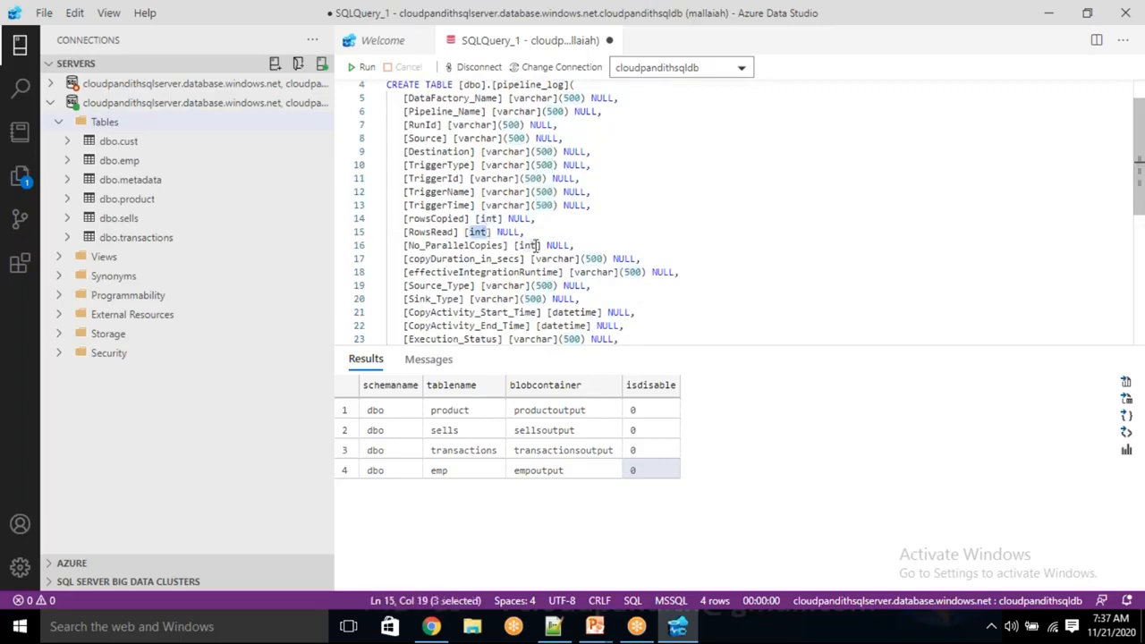
double_click(532, 245)
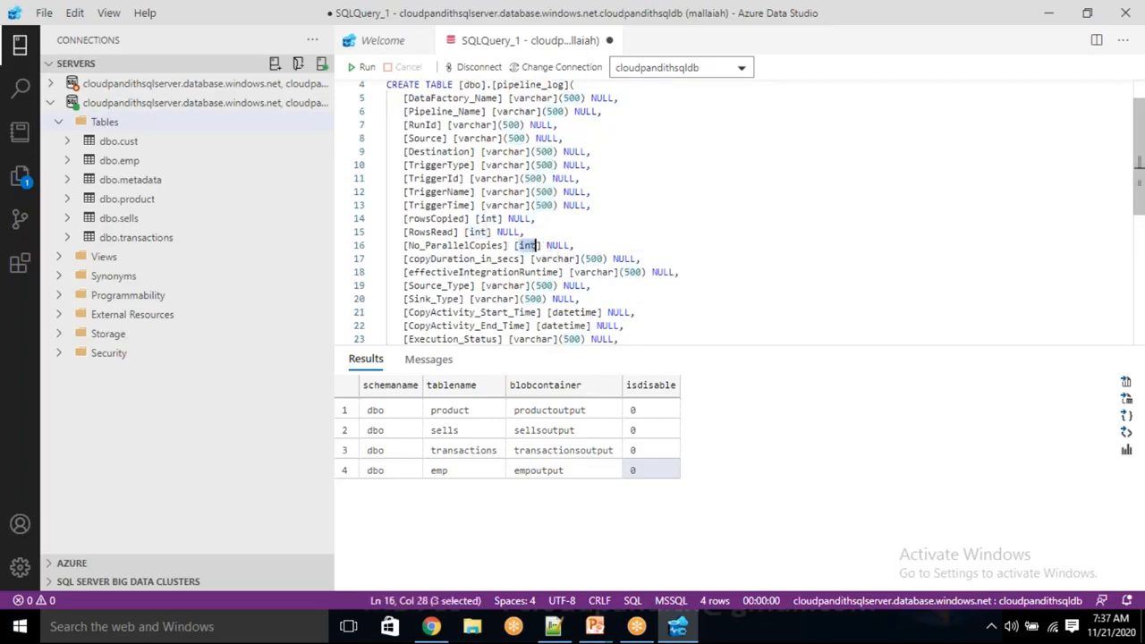
Change the copyDuration_in_secs column definition in the pipeline_log create table statement to int null.
double_click(561, 258)
click(530, 259)
drag(531, 259, 637, 257)
text(int n)
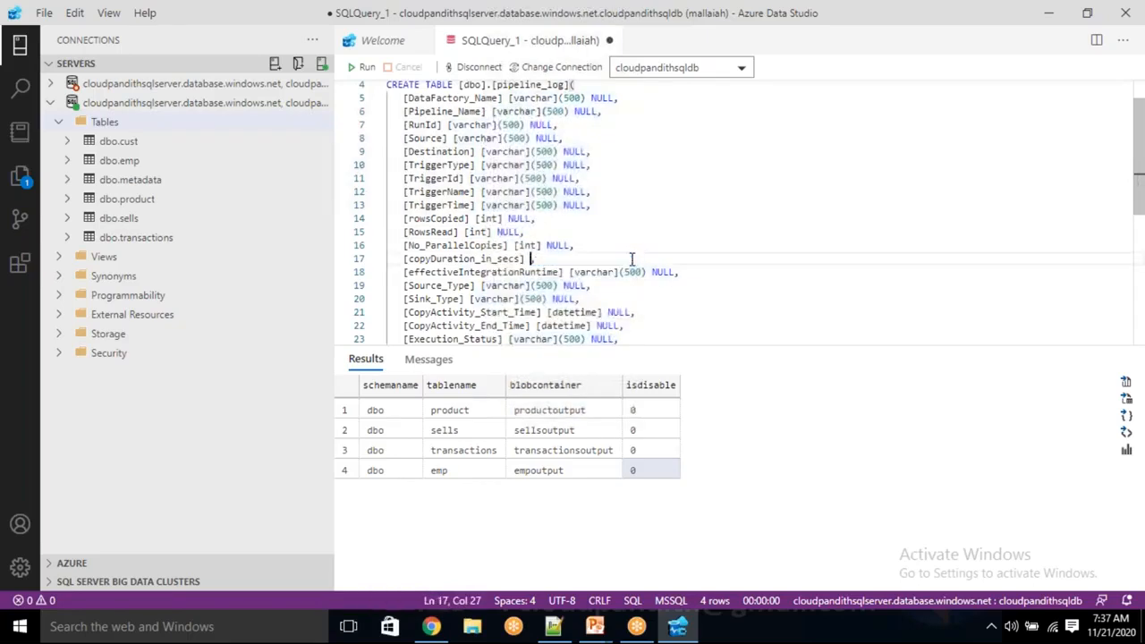
text(ul)
key(BackSpace)
text(ll)
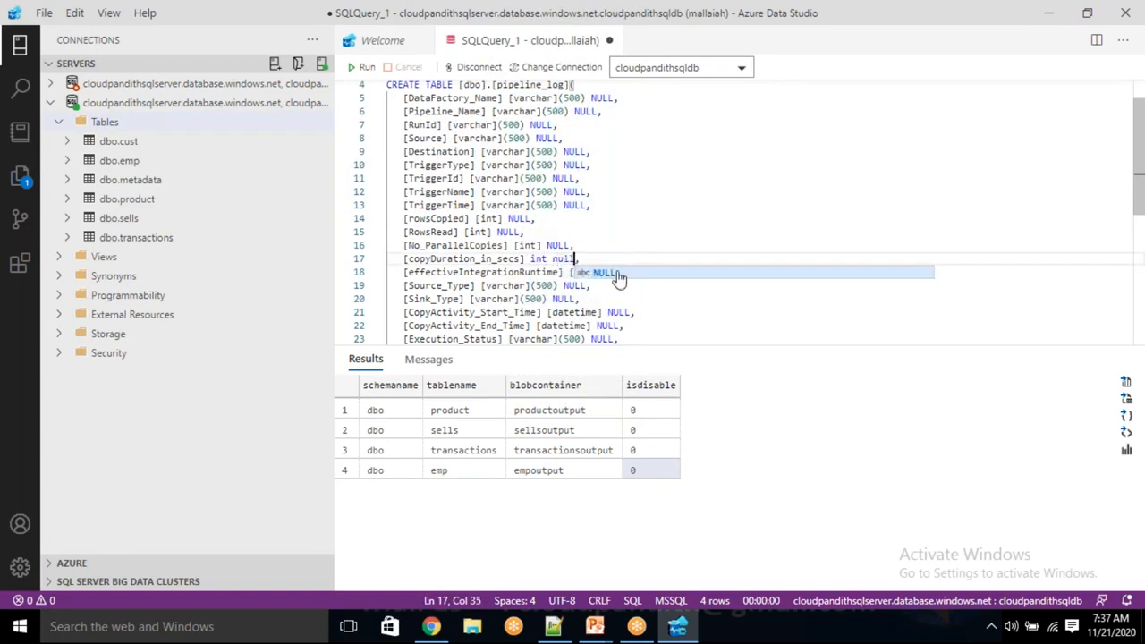
click(517, 259)
double_click(517, 259)
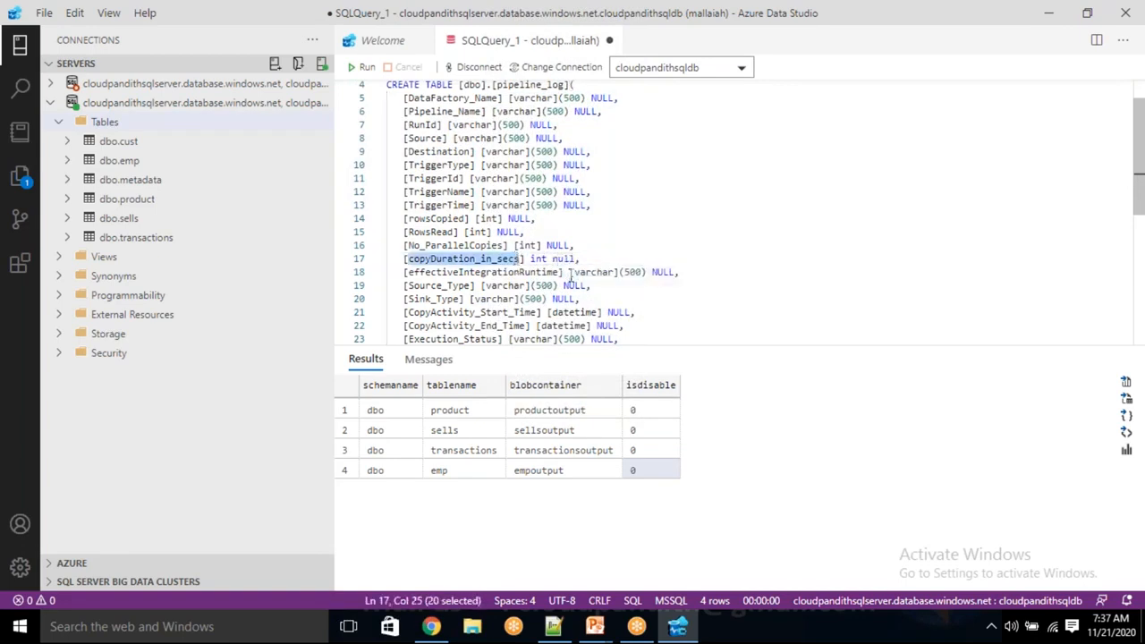
Examine the data types of the remaining pipeline_log columns, from effectiveIntegrationRuntime to ERROR_Message.
drag(576, 274, 610, 280)
click(670, 273)
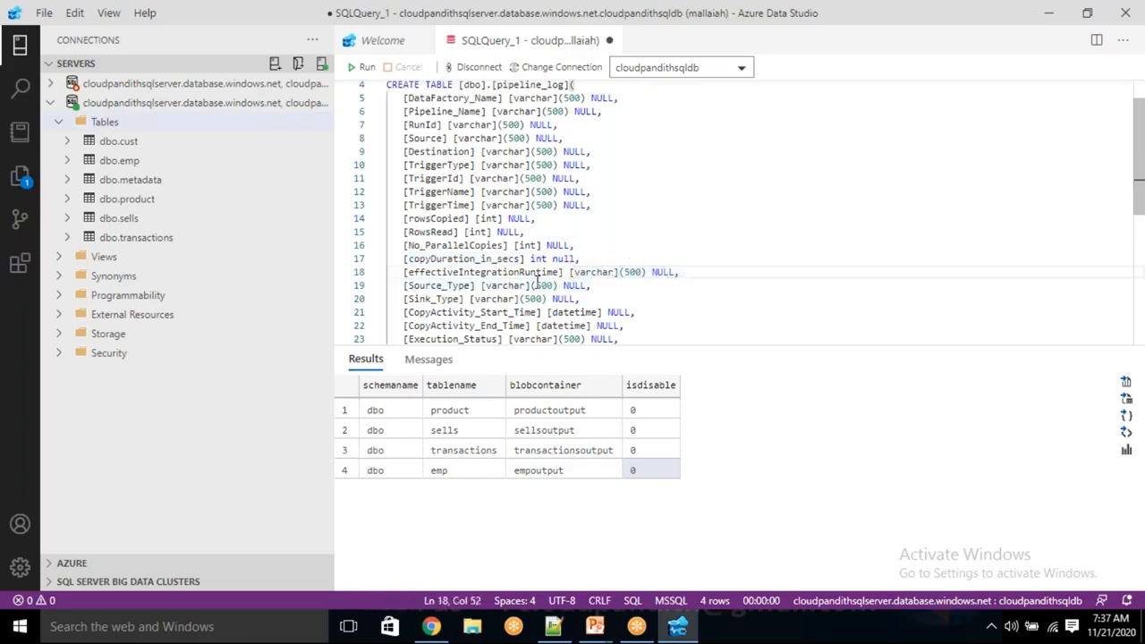
scroll(526, 299, down, 1)
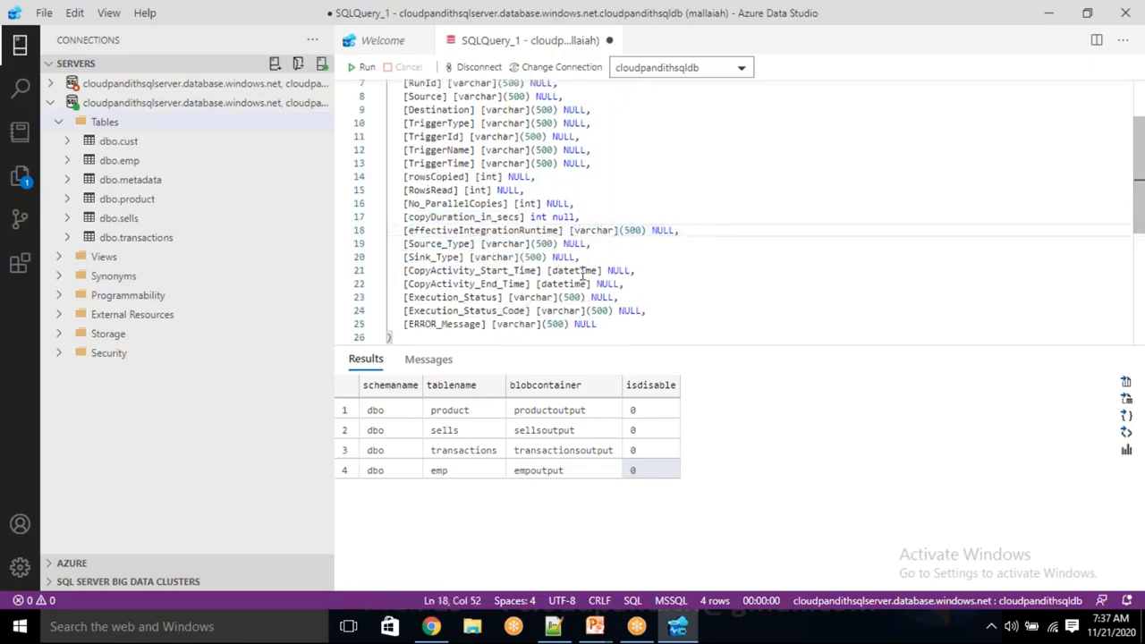
drag(582, 271, 565, 283)
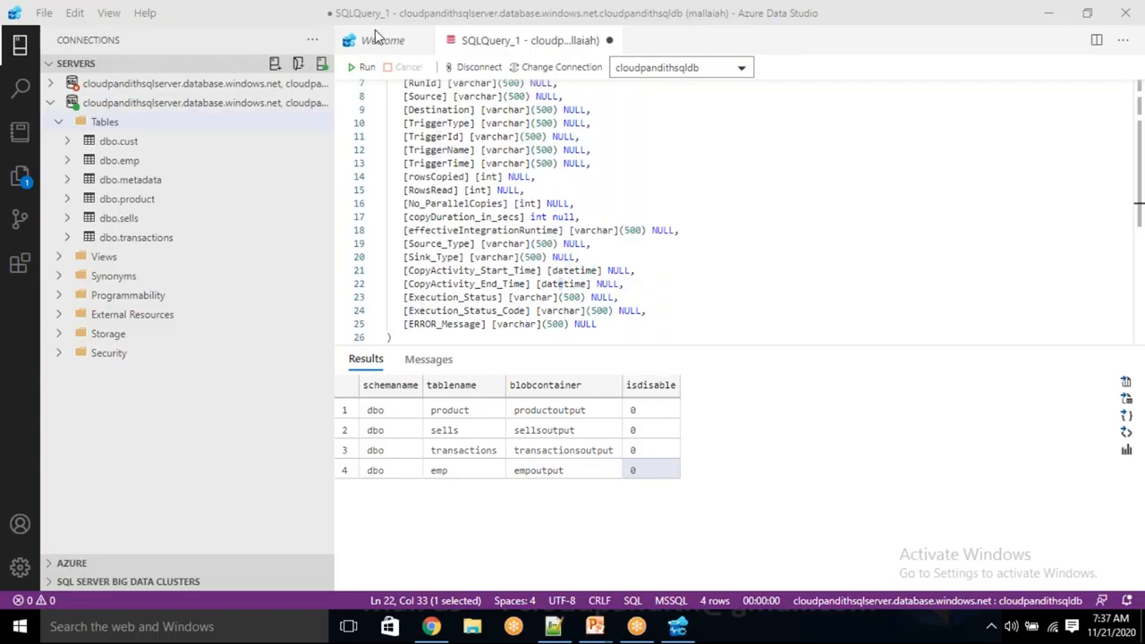
click(504, 257)
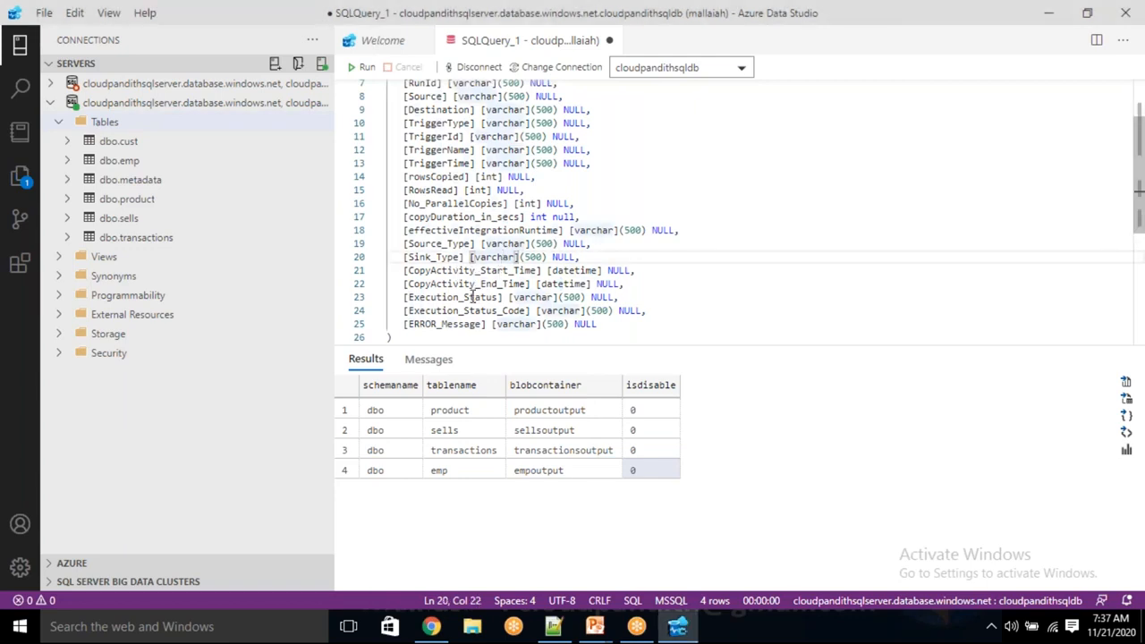
double_click(533, 297)
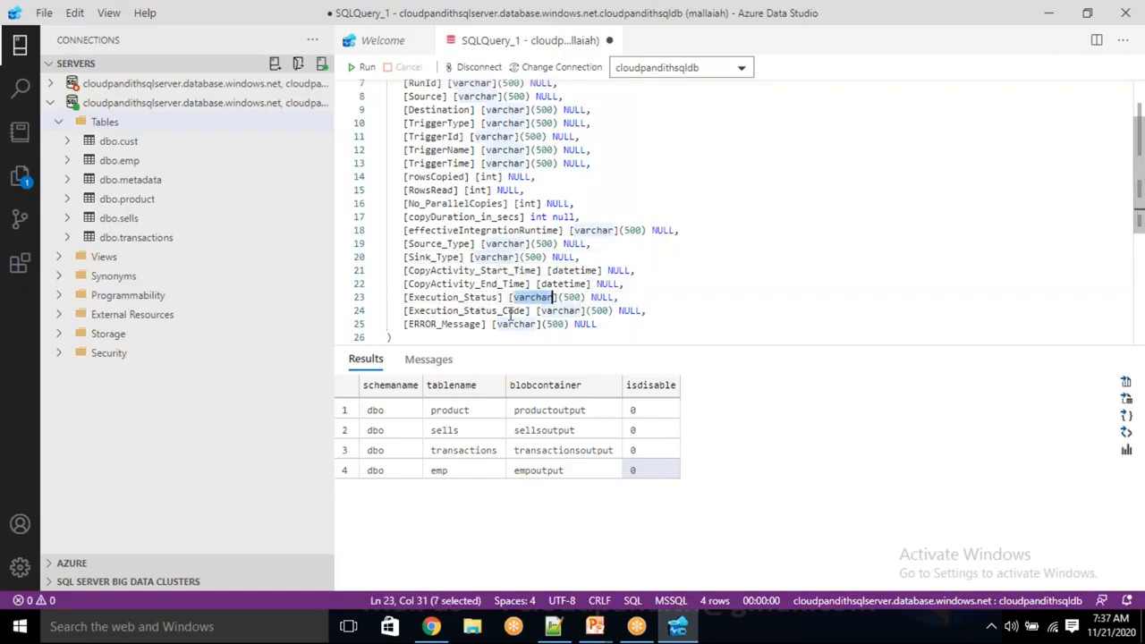
double_click(560, 310)
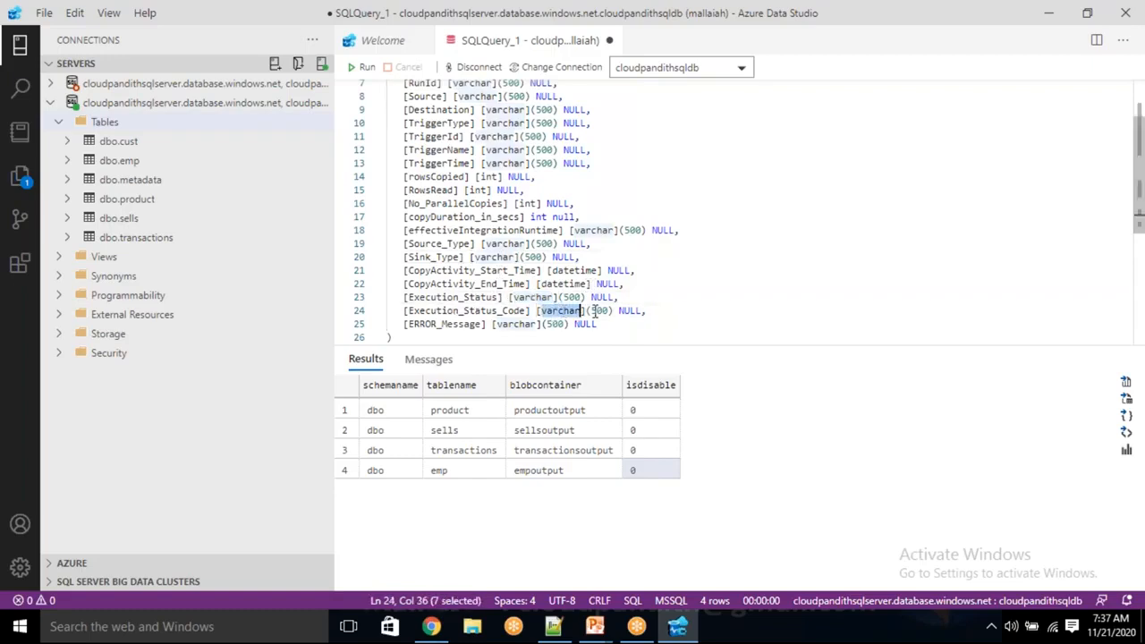
double_click(417, 324)
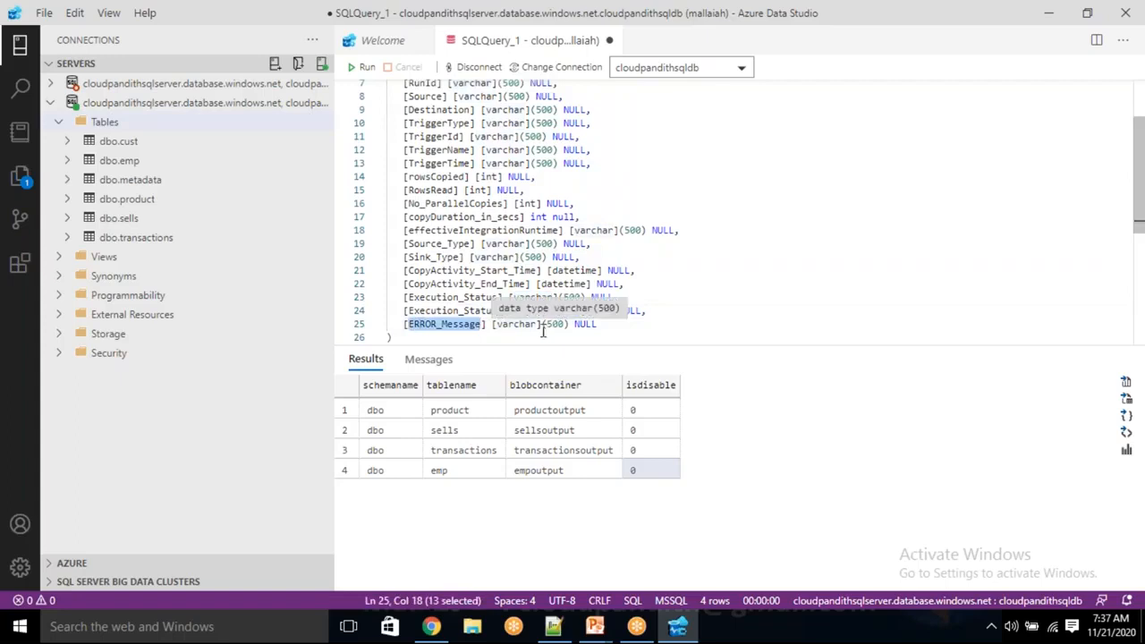
scroll(541, 330, up, 2)
scroll(456, 234, down, 2)
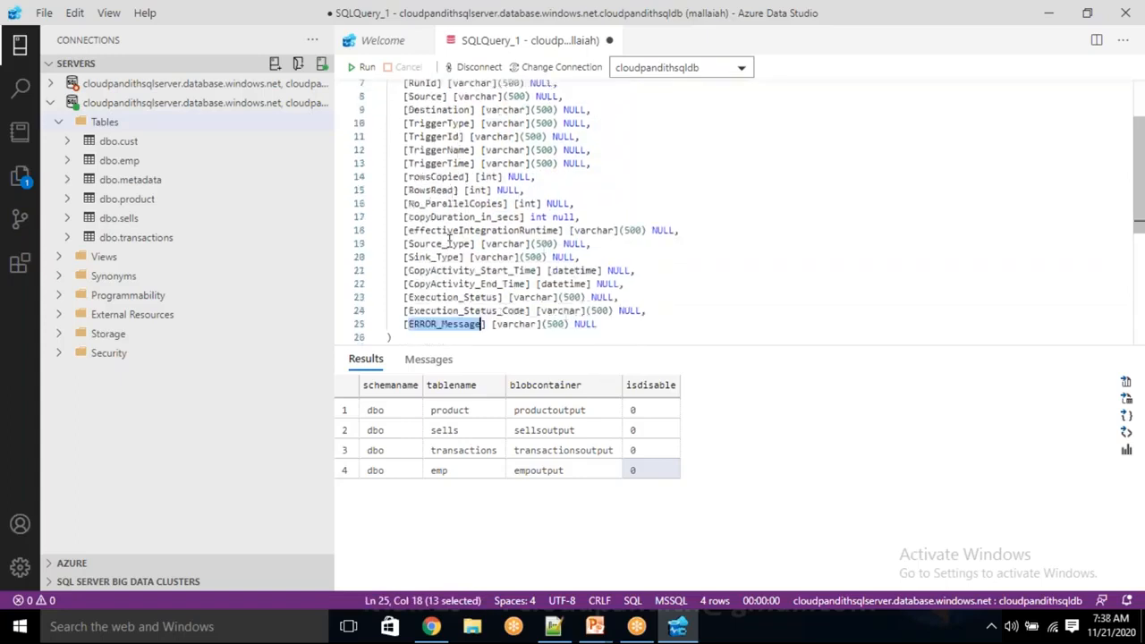
Run the whole create table statement for [dbo].[pipeline_log] on cloudpandithsqldb, with no text selected in the query.
scroll(452, 237, up, 2)
click(365, 67)
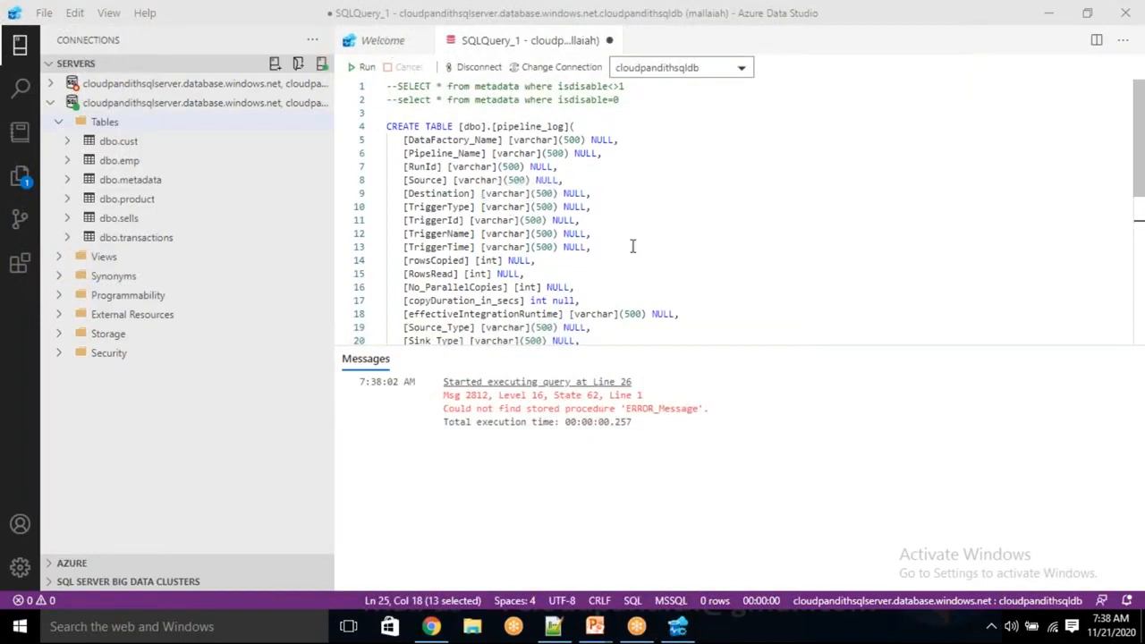
scroll(633, 271, down, 2)
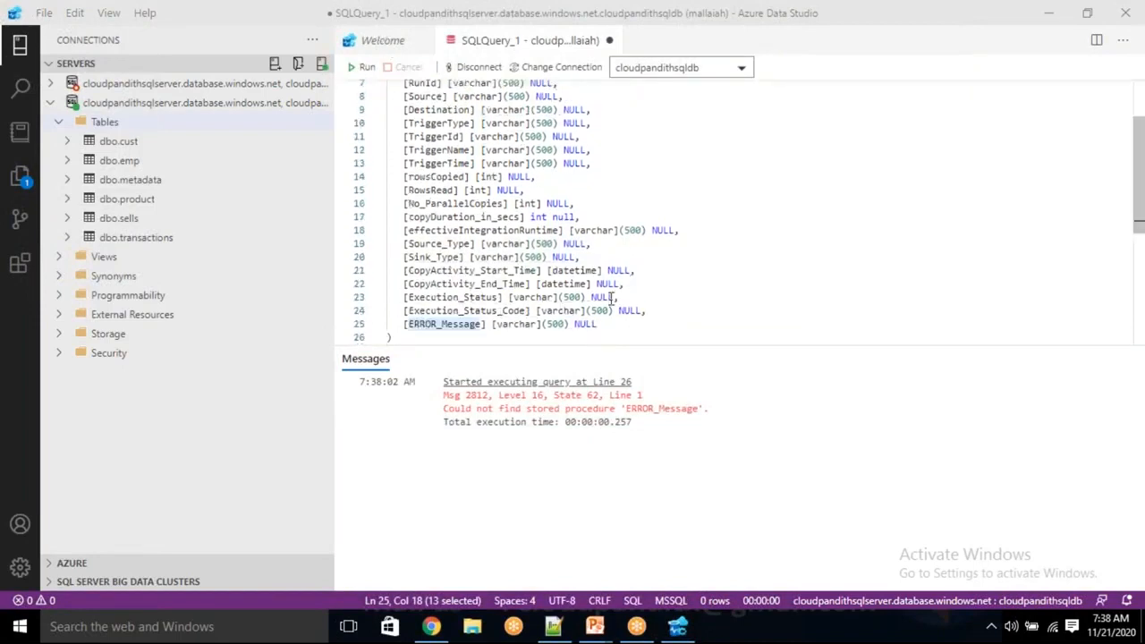
click(548, 337)
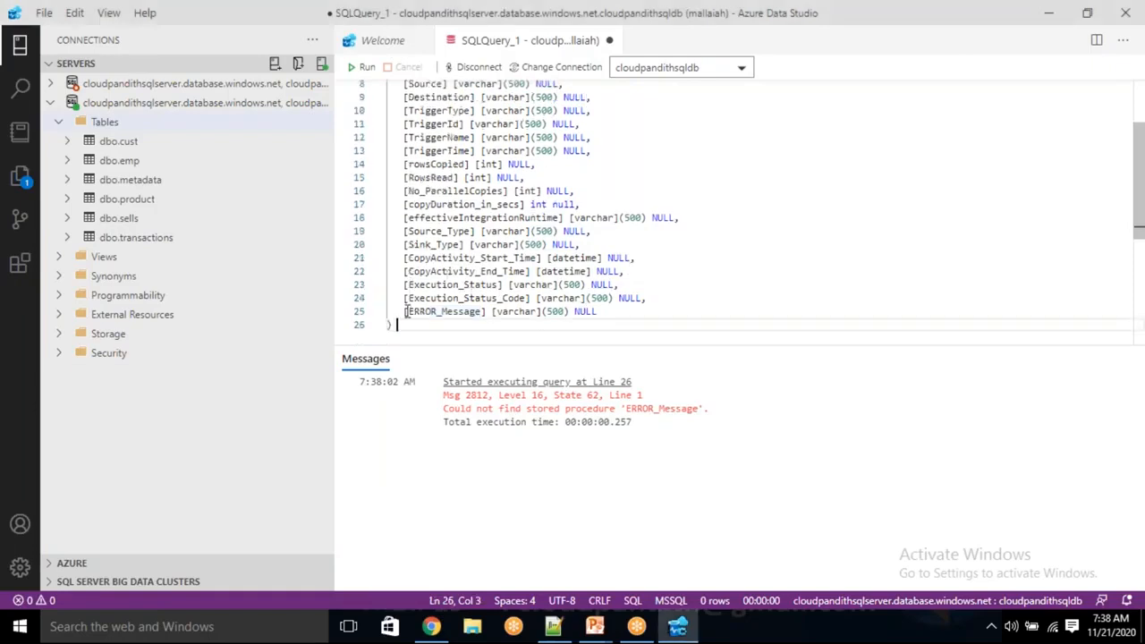
scroll(406, 305, up, 3)
click(363, 67)
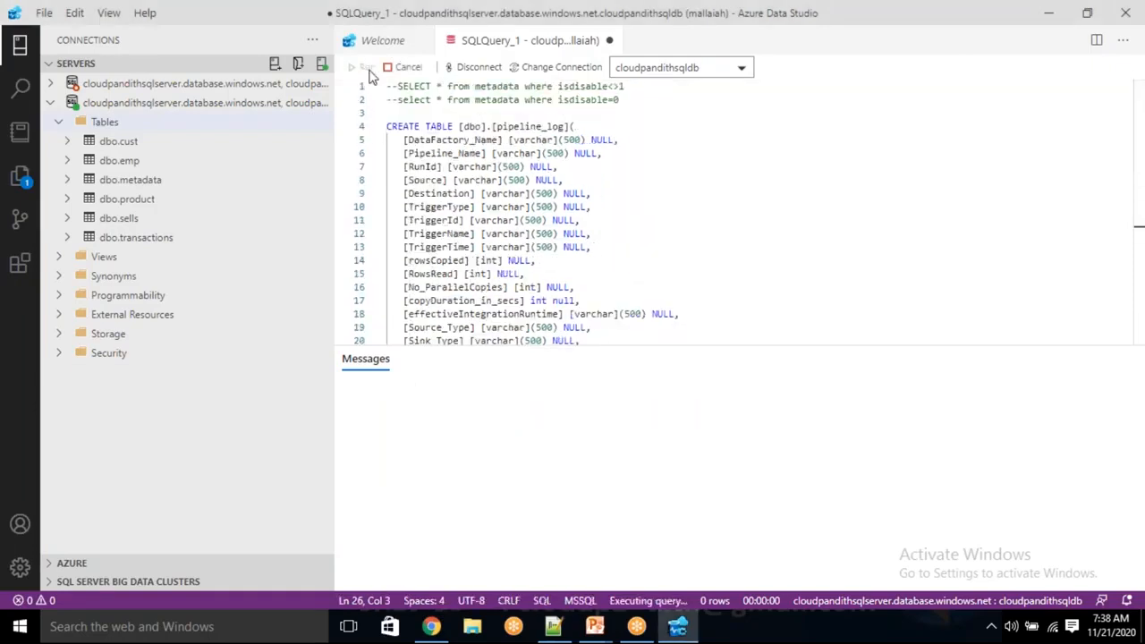
click(512, 247)
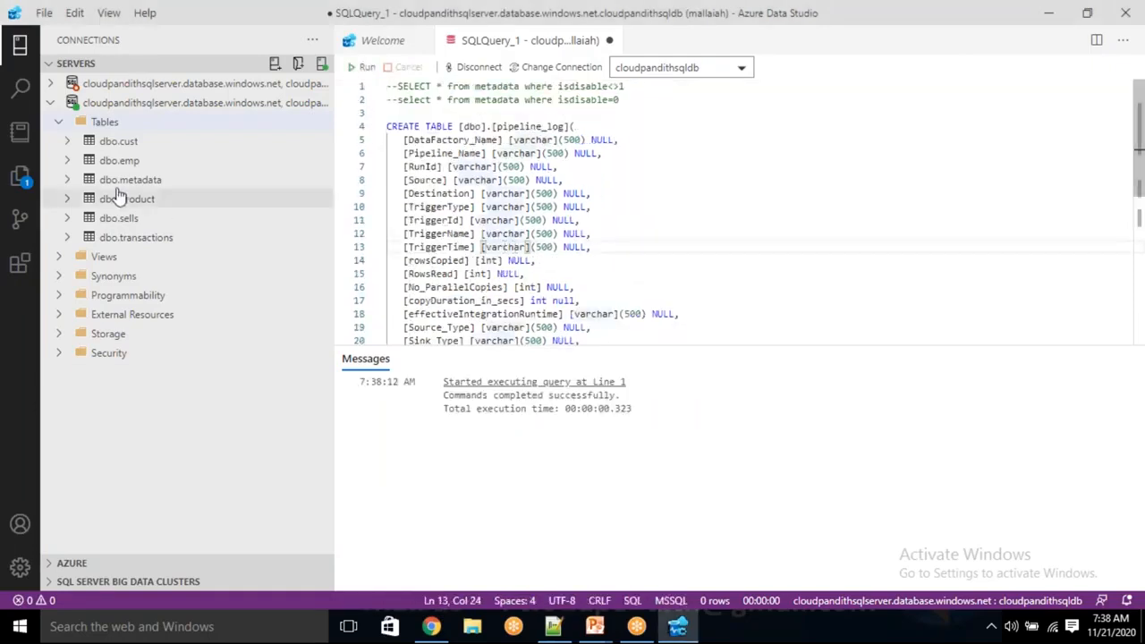
Refresh the database's Tables folder and expand it to check for dbo.pipeline_log.
click(98, 124)
right_click(98, 123)
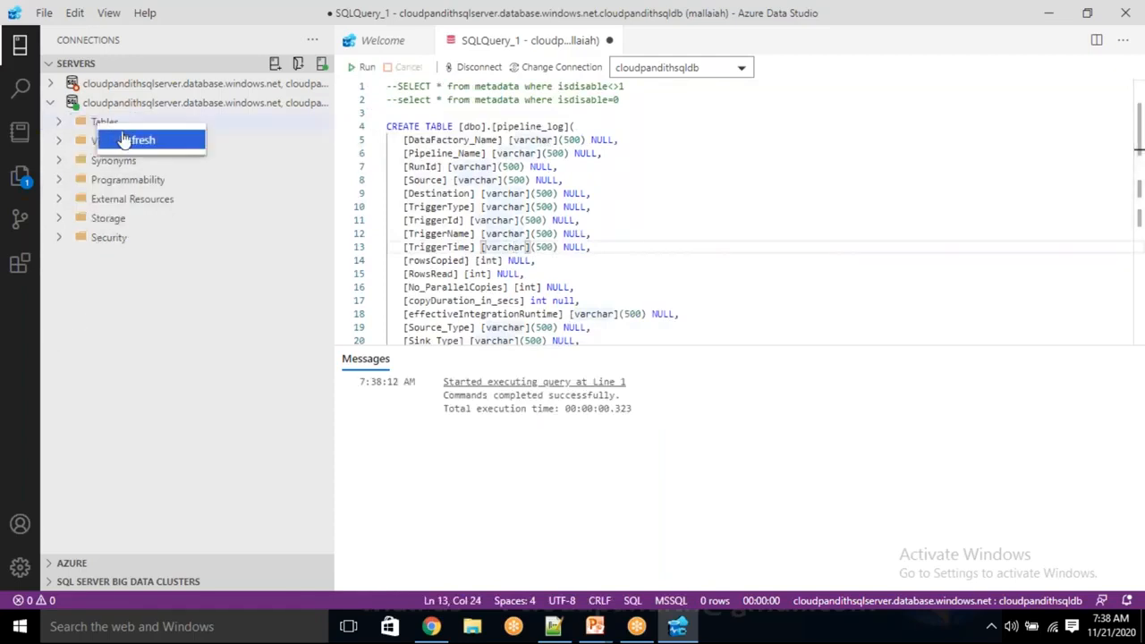
click(121, 139)
click(58, 122)
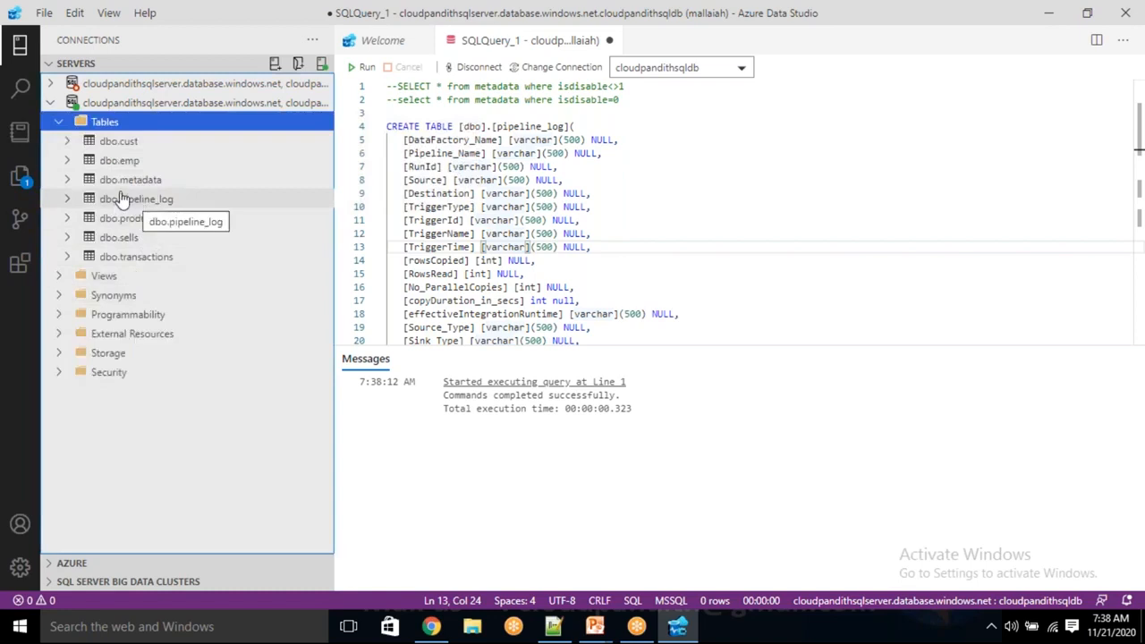
Replace the create table statement with "select * from pipeline_log" and run the query.
click(495, 206)
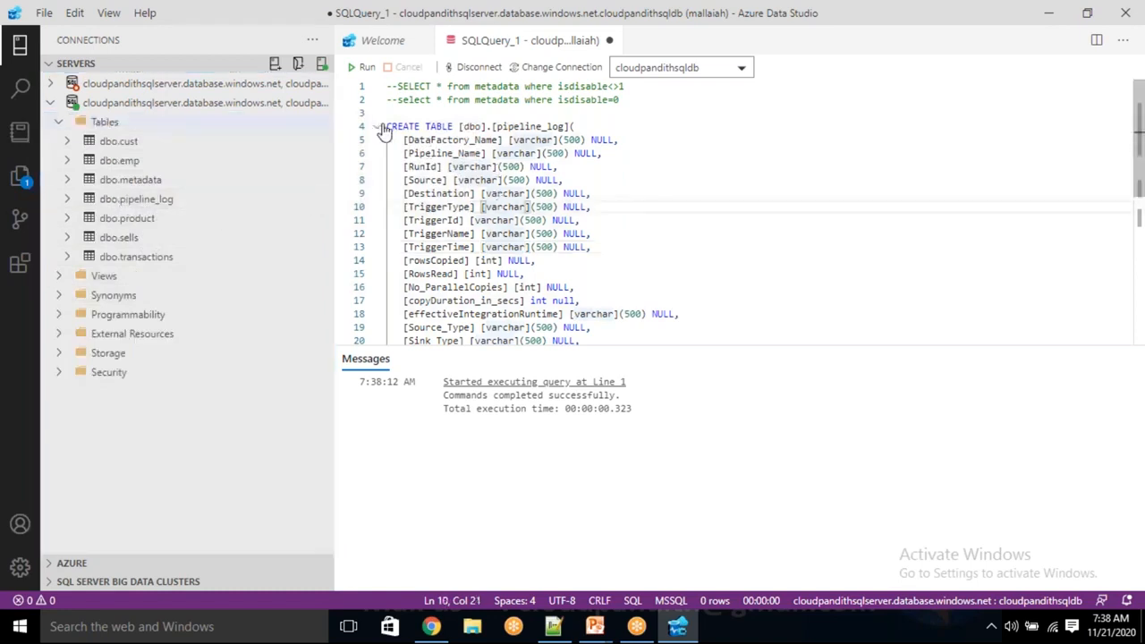
drag(386, 126, 396, 324)
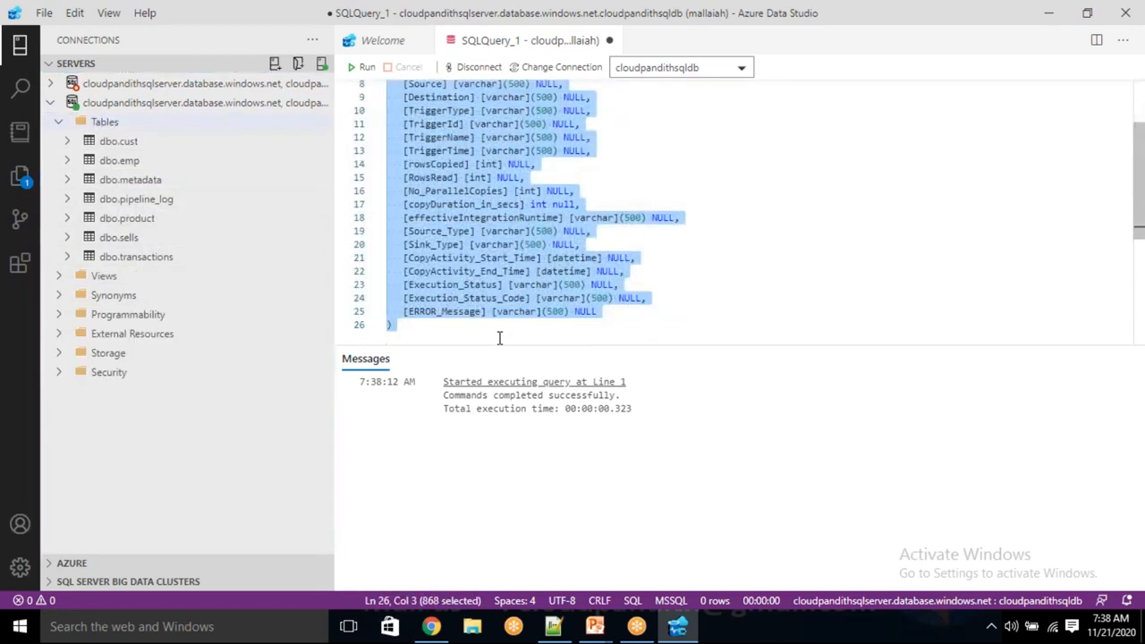
key(BackSpace)
text(select * from pip)
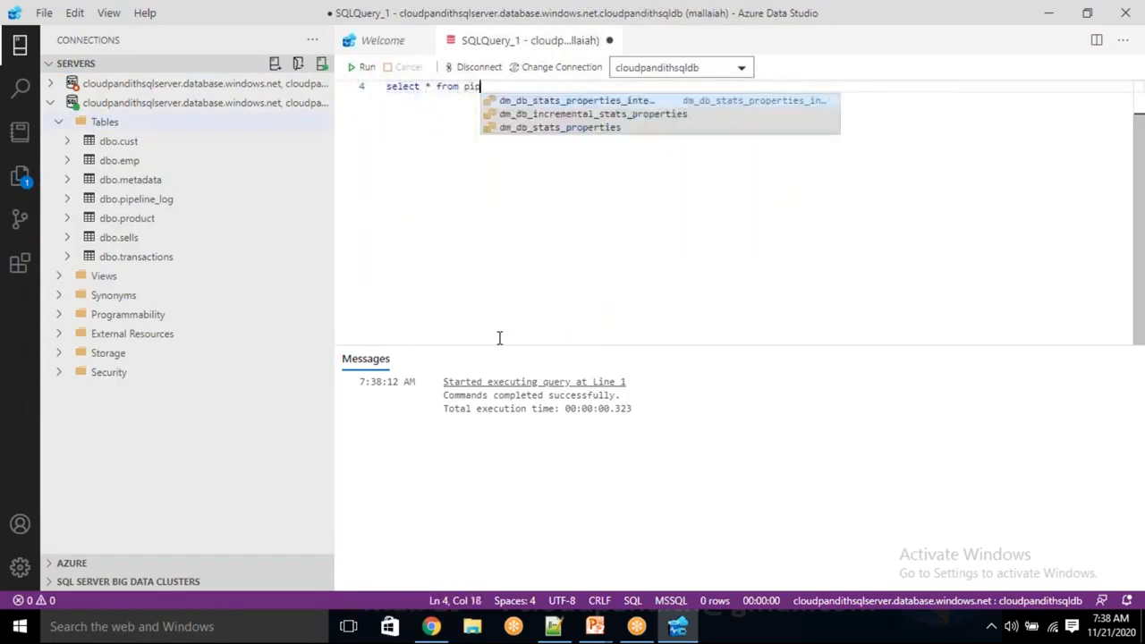
text(eline_l)
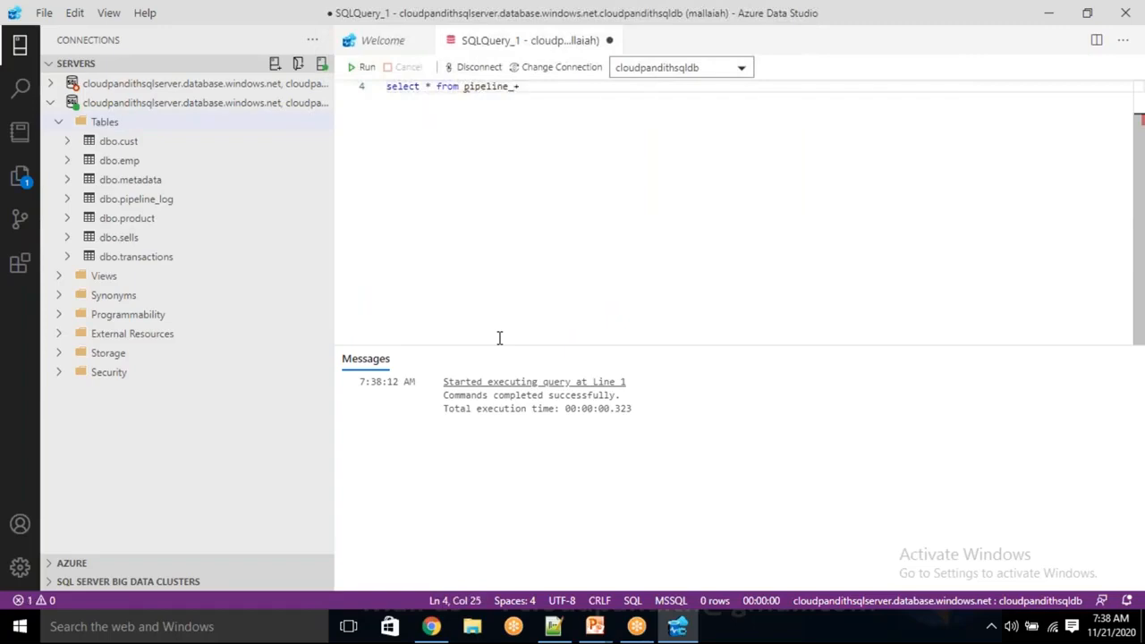
text(og)
click(364, 70)
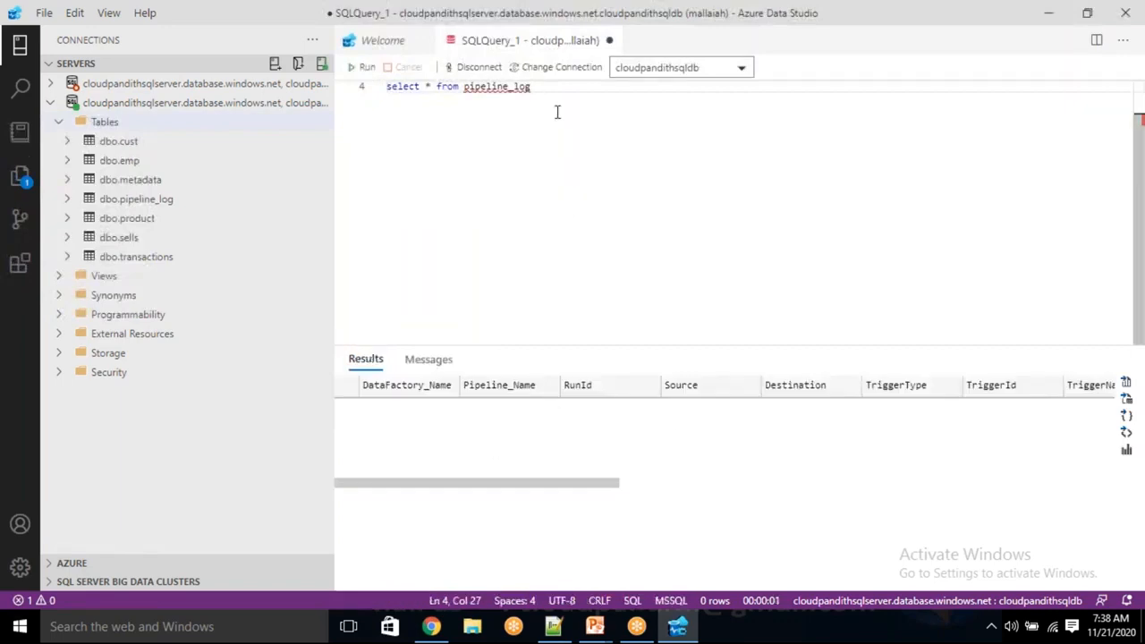
key(ctrl+a)
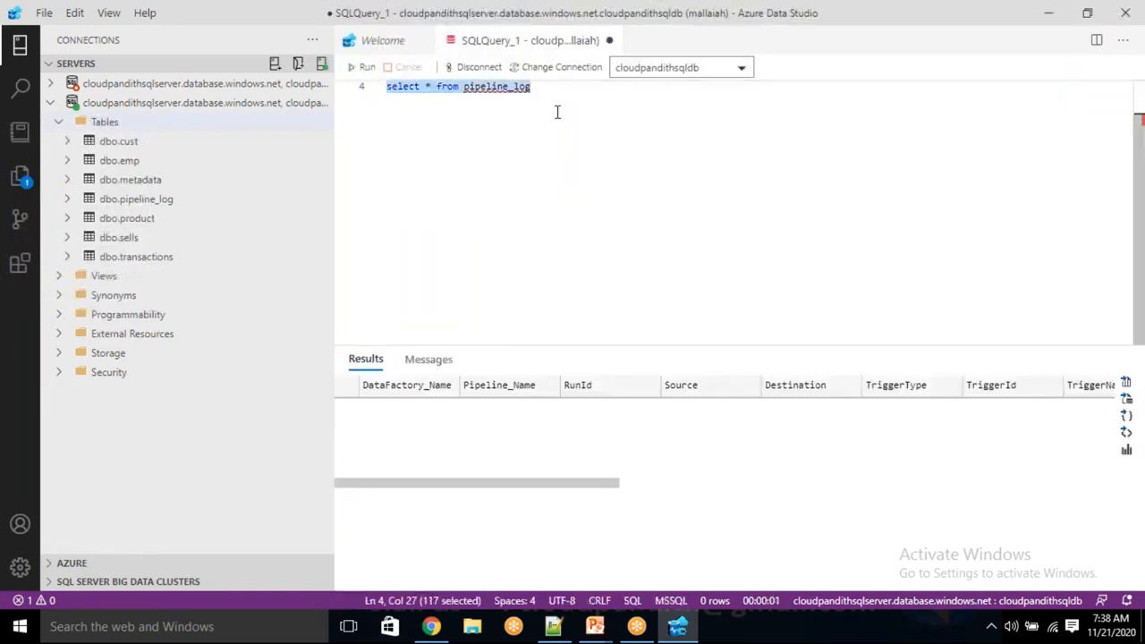
key(BackSpace)
key(ctrl+z)
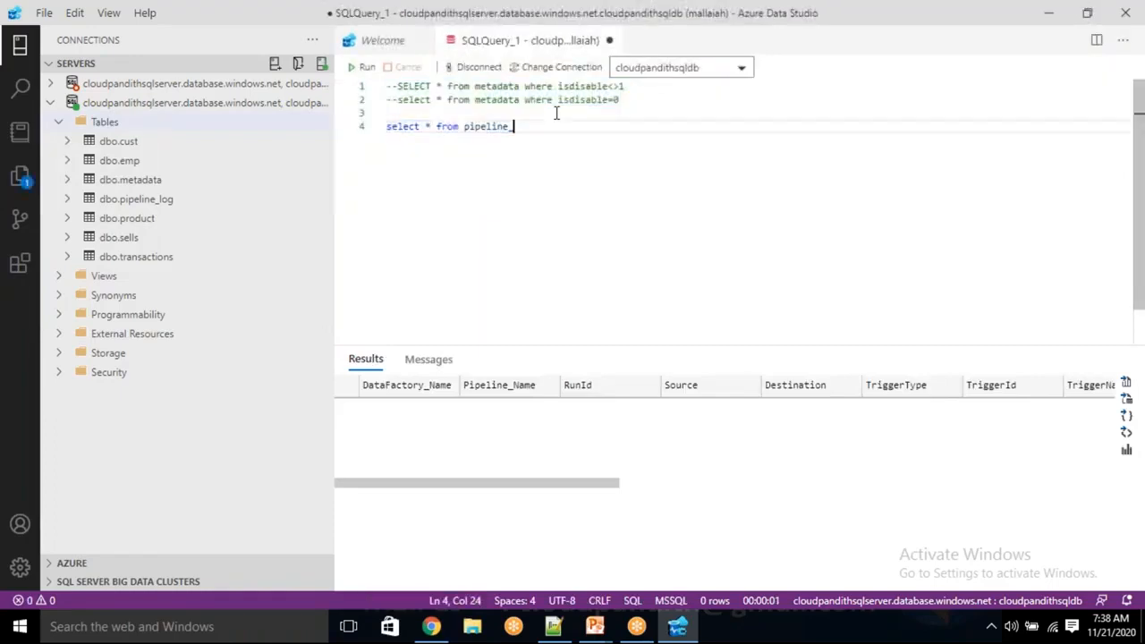
Delete the pipeline_log select query, keeping the commented metadata queries above it.
click(556, 113)
key(Down)
key(shift+End)
key(BackSpace)
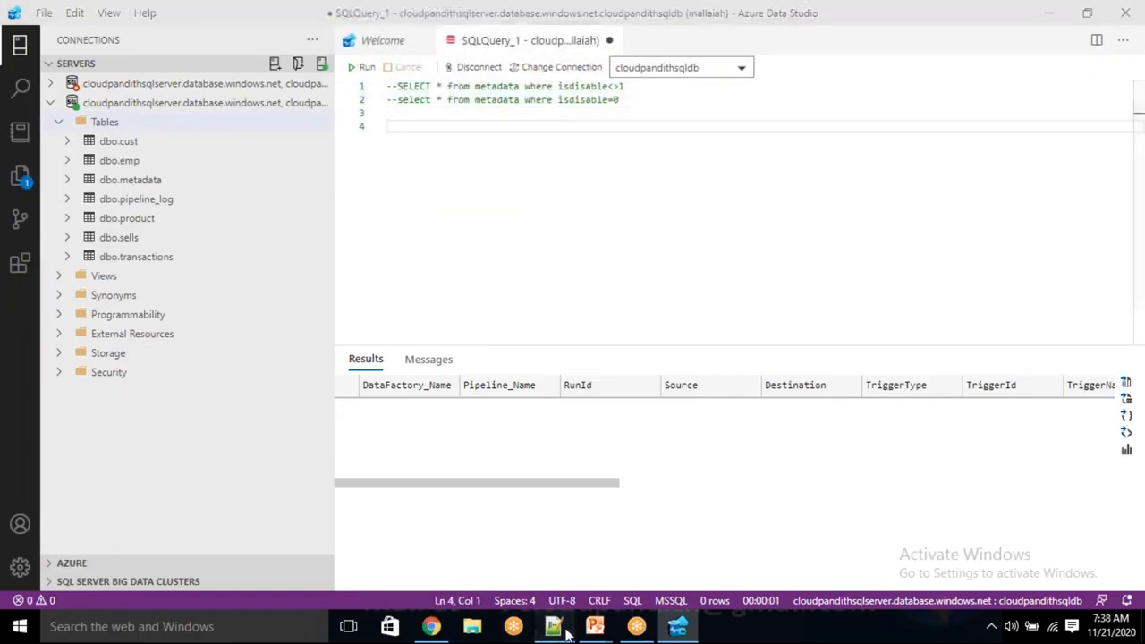
Copy the create proc pipeline_log_usp script from "new 4" in Notepad++ and paste it below the commented queries in Azure Data Studio.
click(553, 627)
drag(51, 155, 140, 239)
key(ctrl+c)
key(alt+Tab)
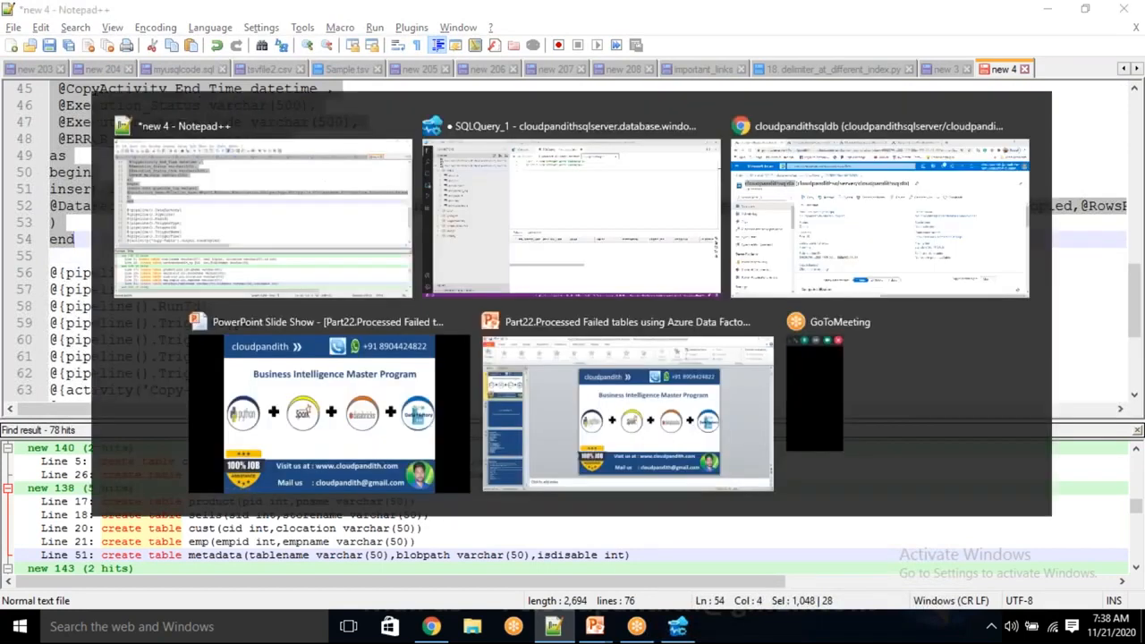
key(ctrl+v)
scroll(512, 190, up, 3)
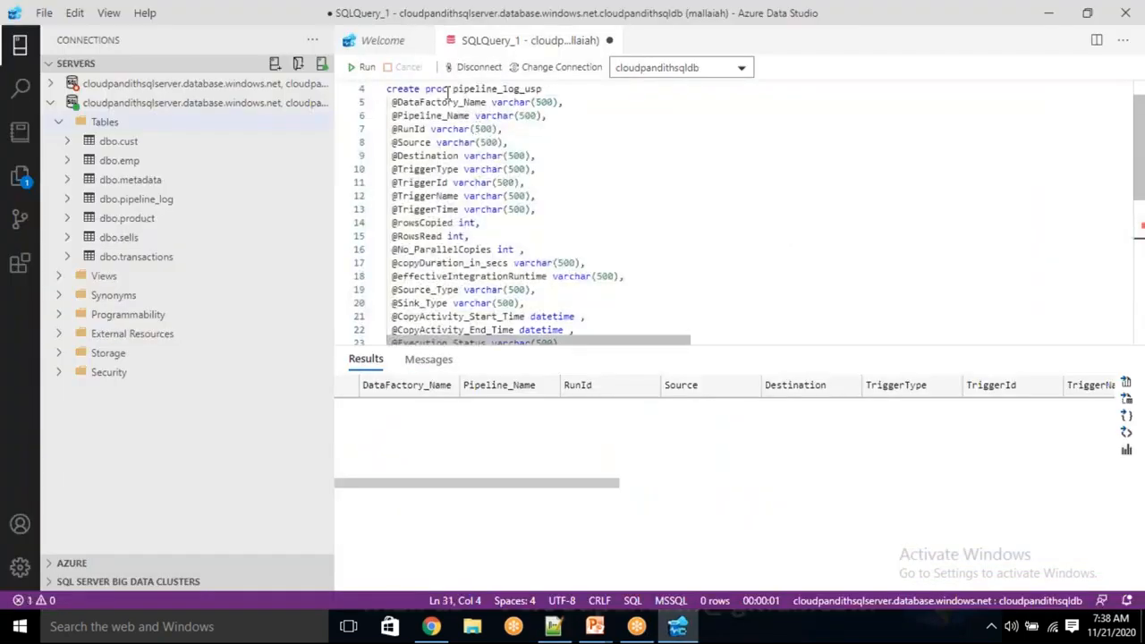
Review the first pipeline_log_usp parameters and expand the dbo.pipeline_log columns to compare their data types.
double_click(478, 89)
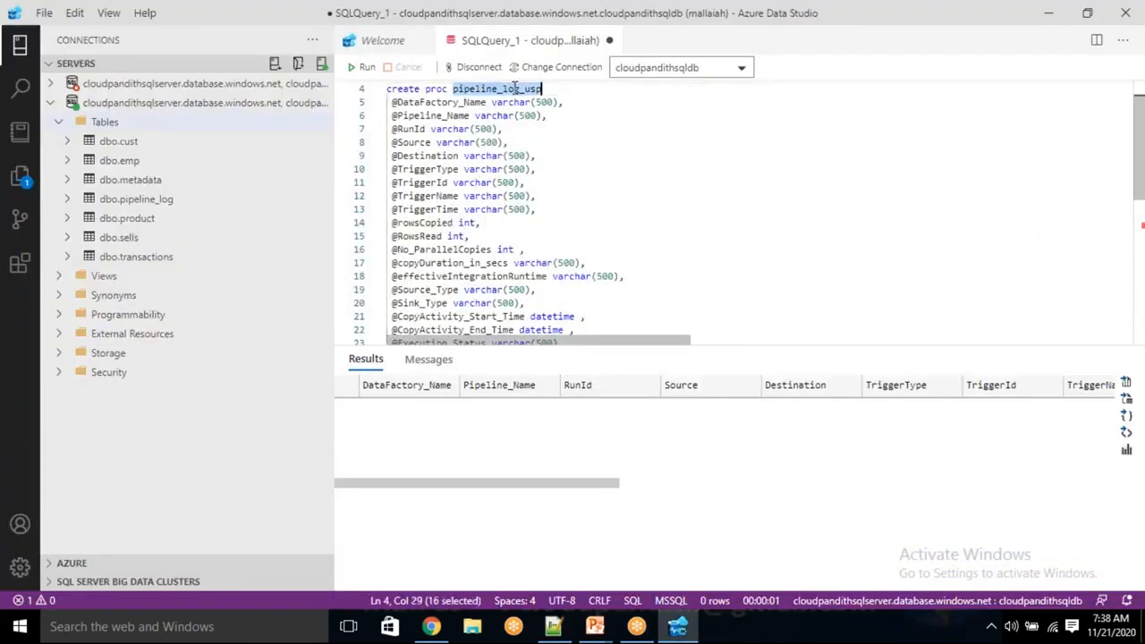
click(431, 103)
double_click(431, 103)
double_click(447, 116)
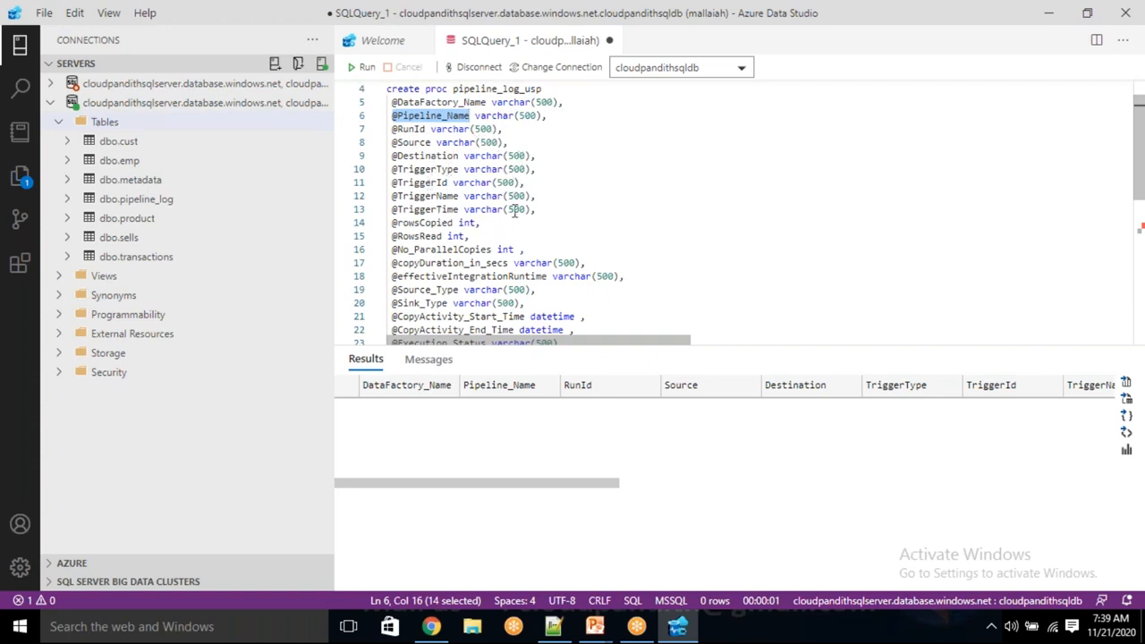
double_click(477, 208)
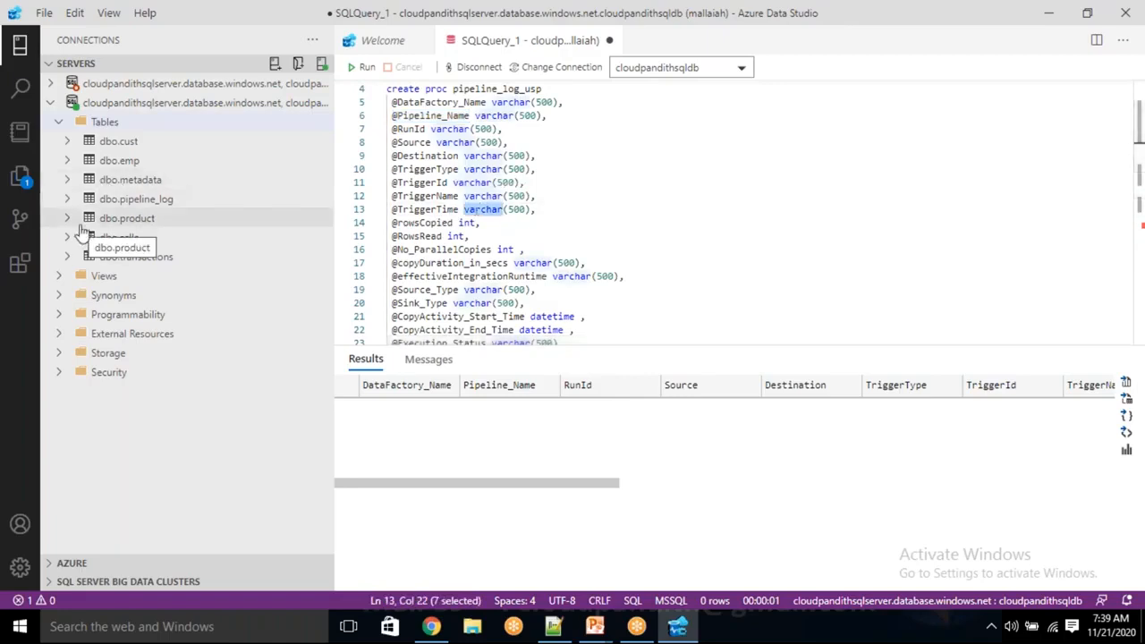
click(66, 200)
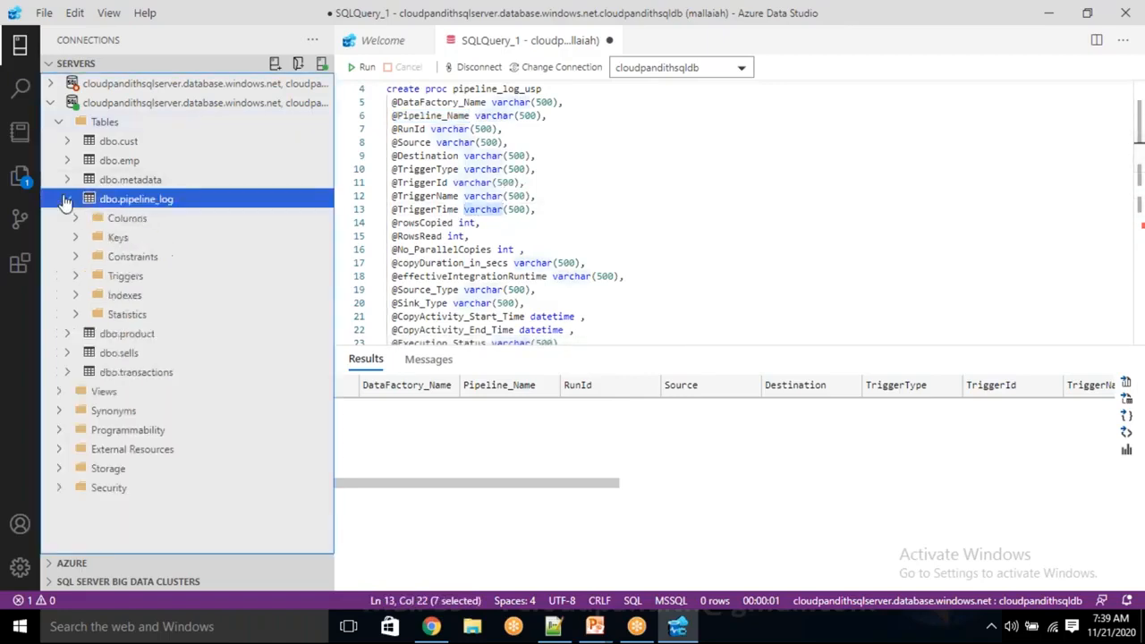
click(78, 221)
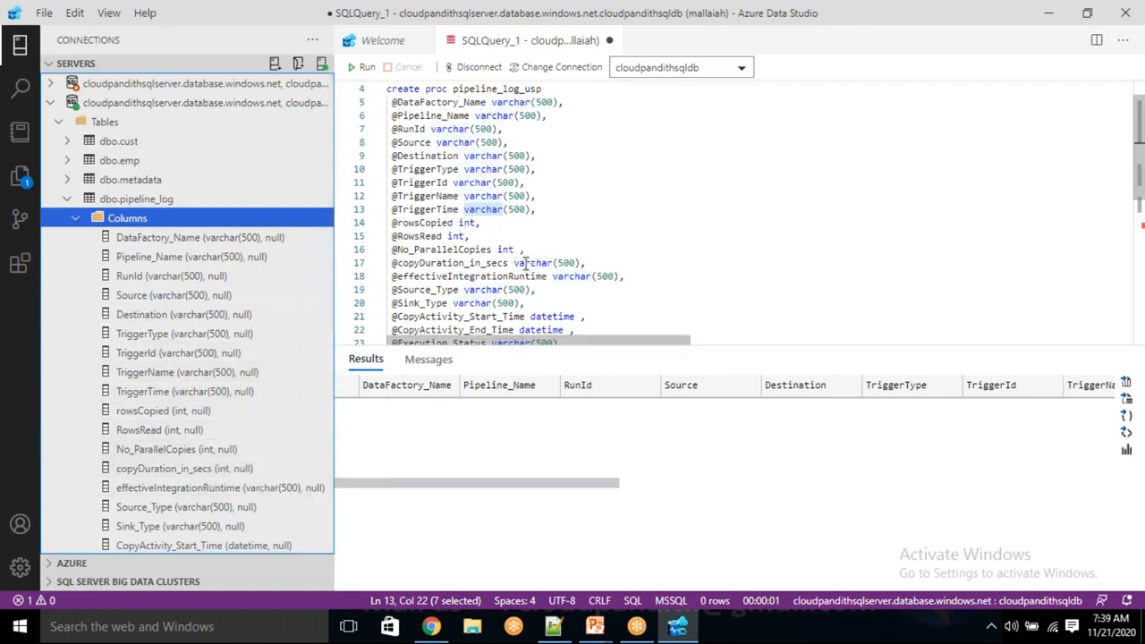
drag(508, 263, 584, 263)
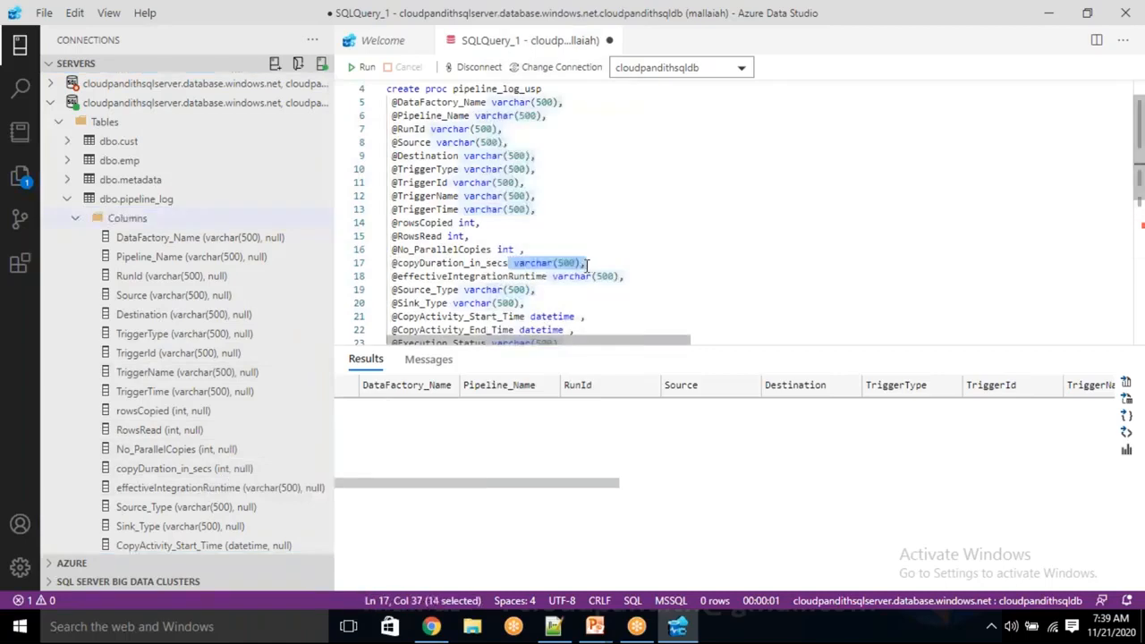
text(int)
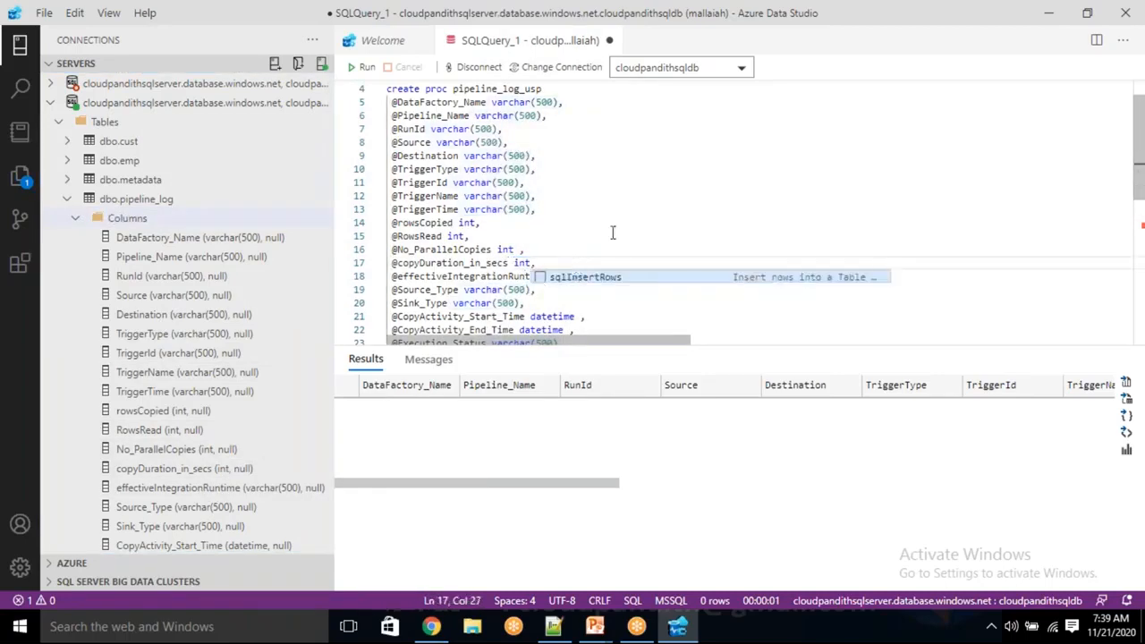
click(612, 230)
double_click(577, 277)
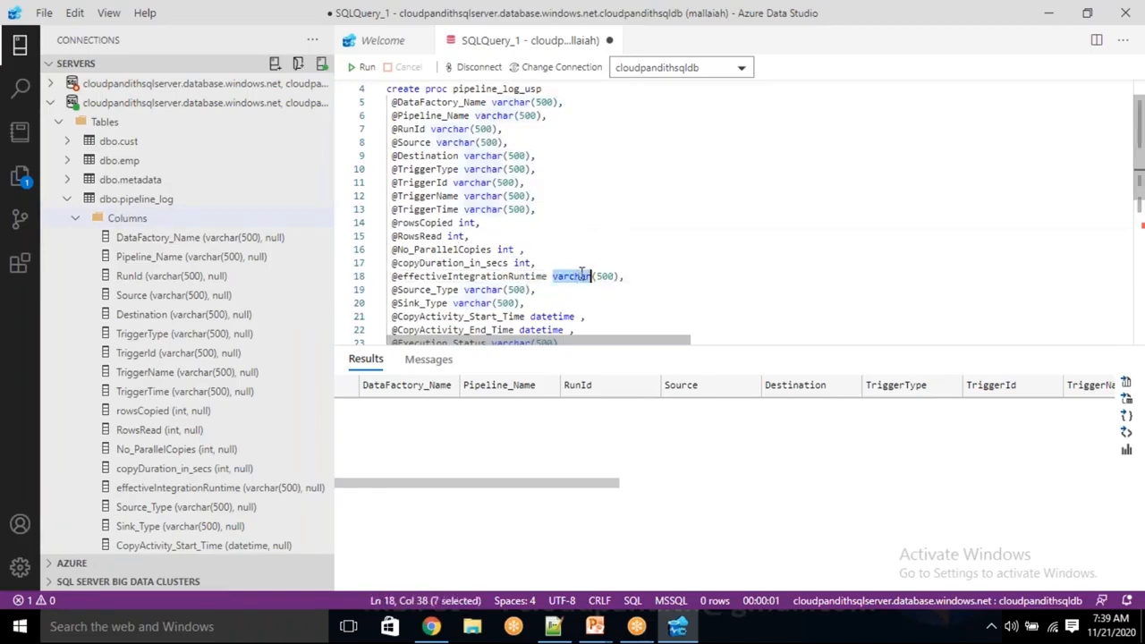
scroll(526, 302, down, 1)
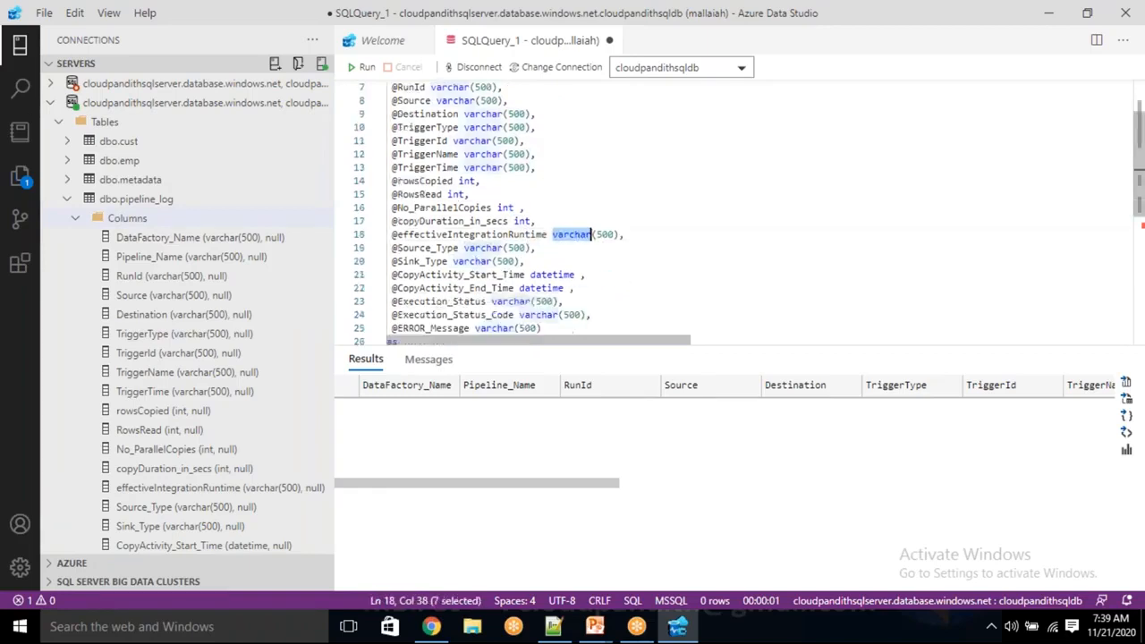
scroll(545, 286, down, 1)
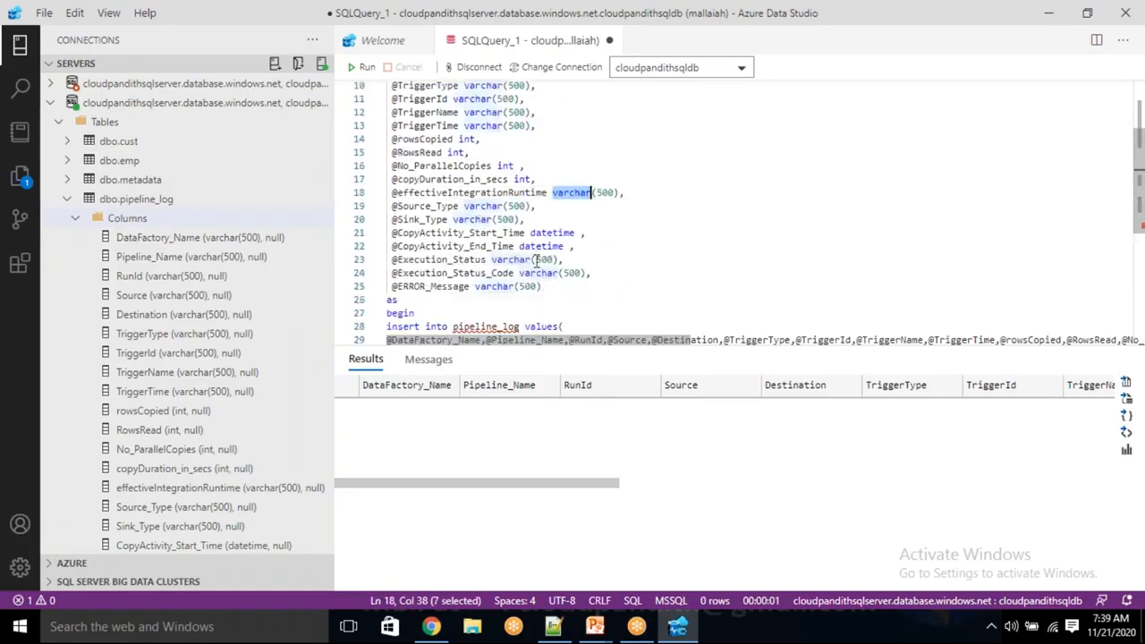
double_click(544, 259)
double_click(523, 260)
double_click(545, 259)
double_click(573, 273)
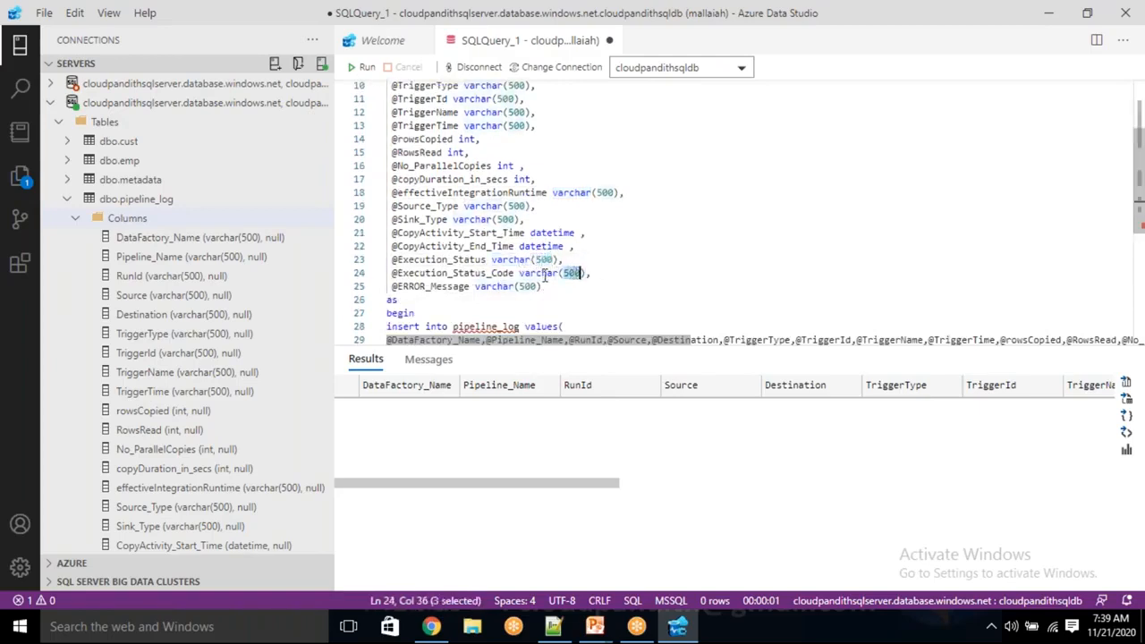
double_click(528, 286)
click(563, 296)
scroll(563, 296, down, 1)
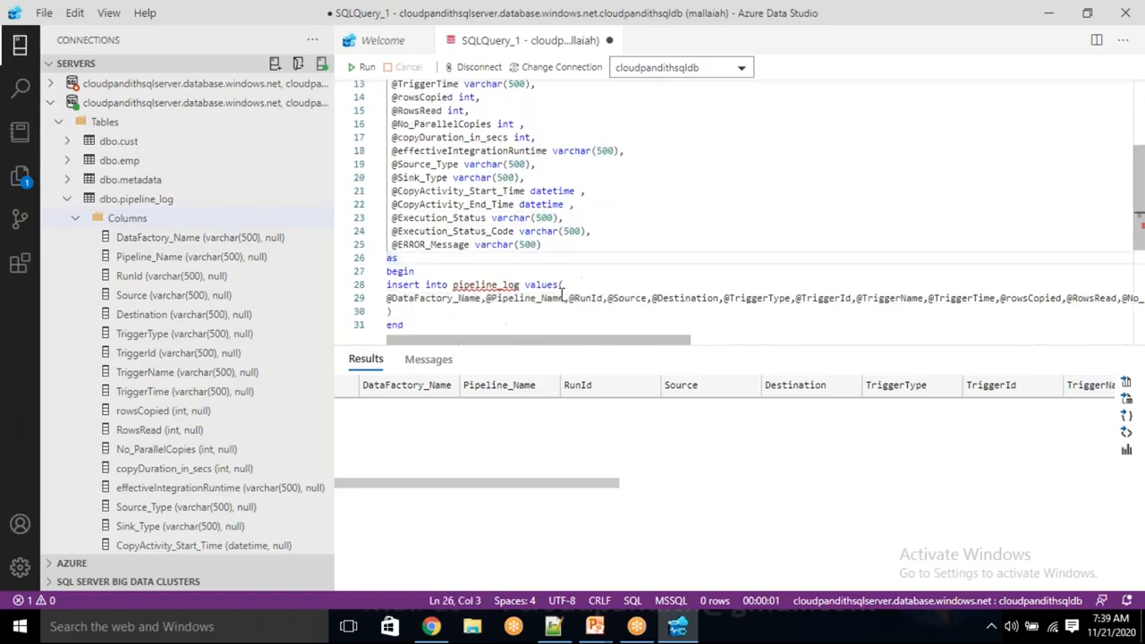
drag(458, 298, 602, 303)
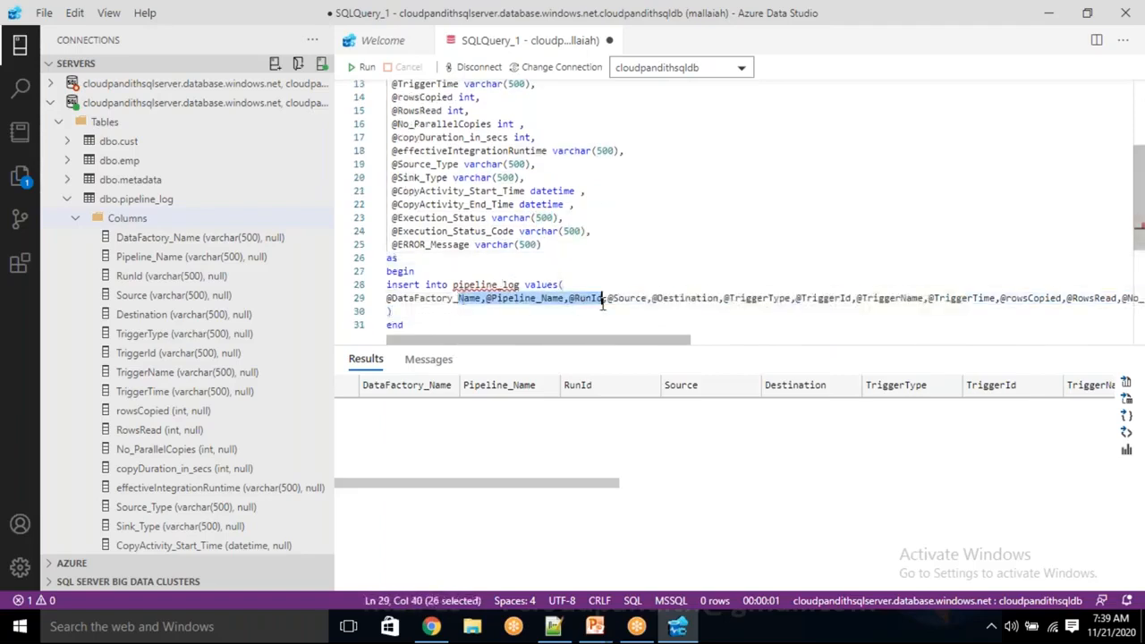
click(492, 312)
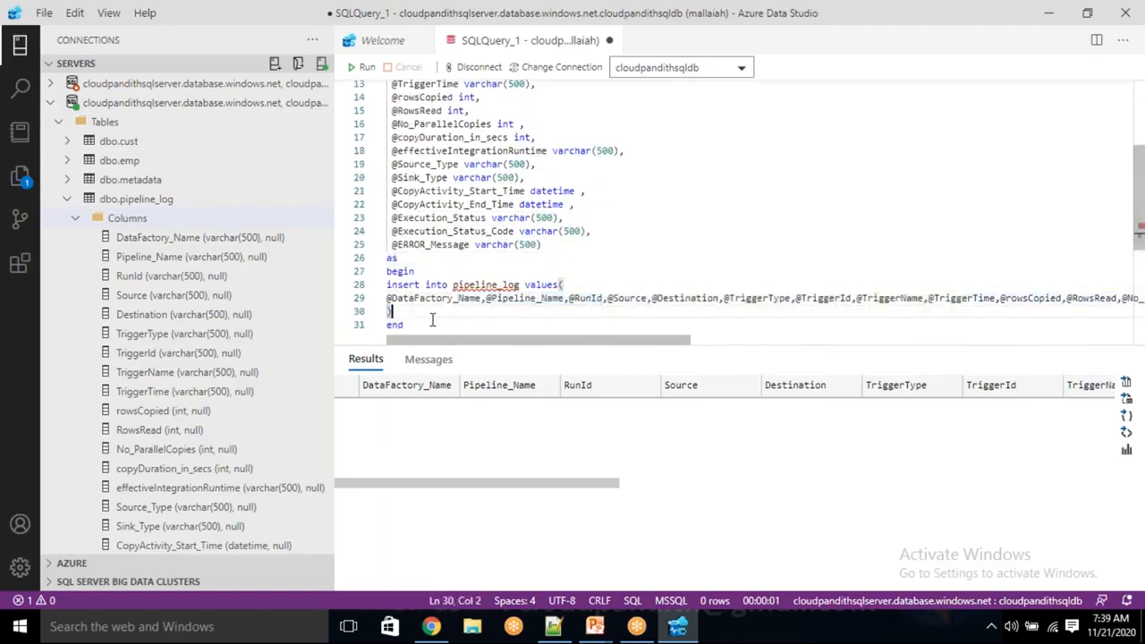
Run only the create proc pipeline_log_usp script, from its create line through end, against cloudpandithsqldb.
drag(405, 326, 378, 129)
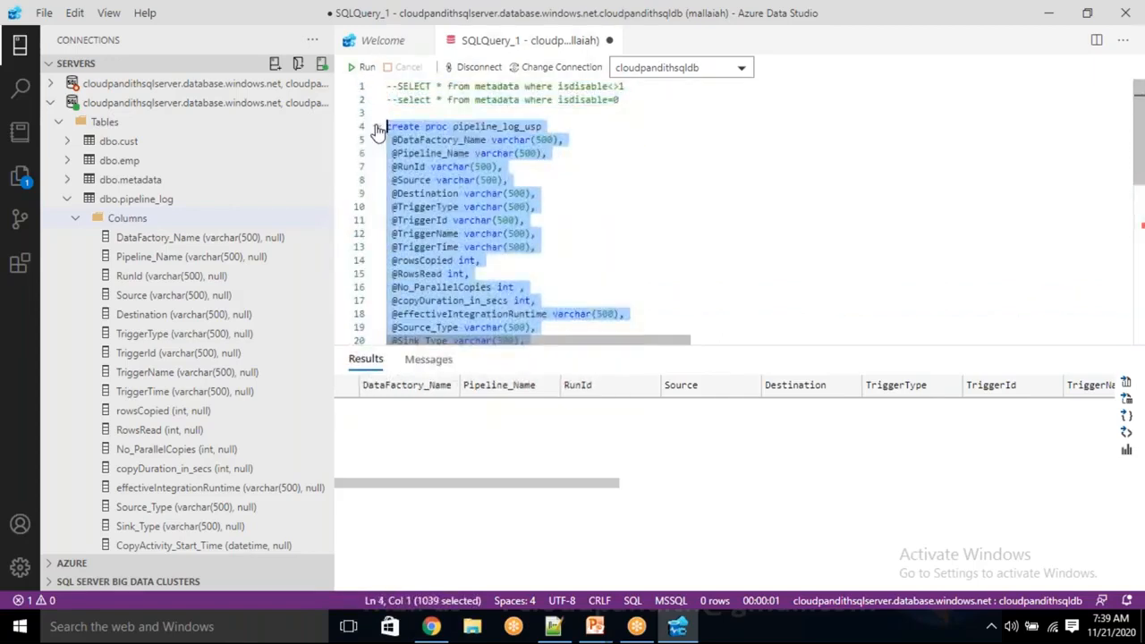
click(362, 67)
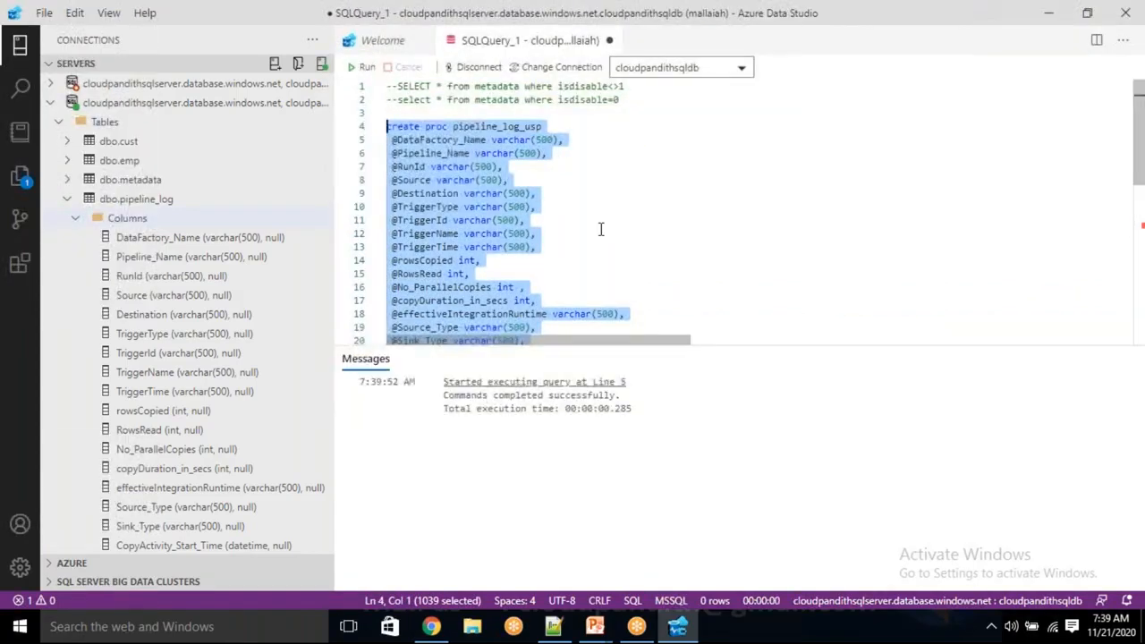
click(601, 230)
Collapse dbo.pipeline_log and expand the database's Stored Procedures folder under Programmability to check for dbo.pipeline_log_usp.
click(67, 200)
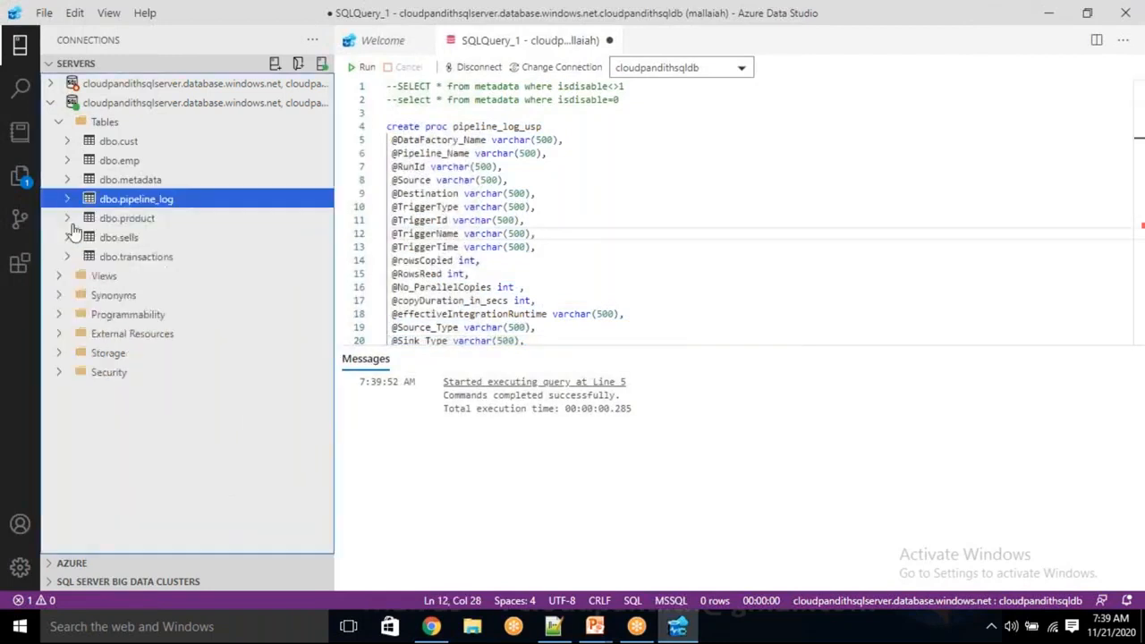
click(58, 314)
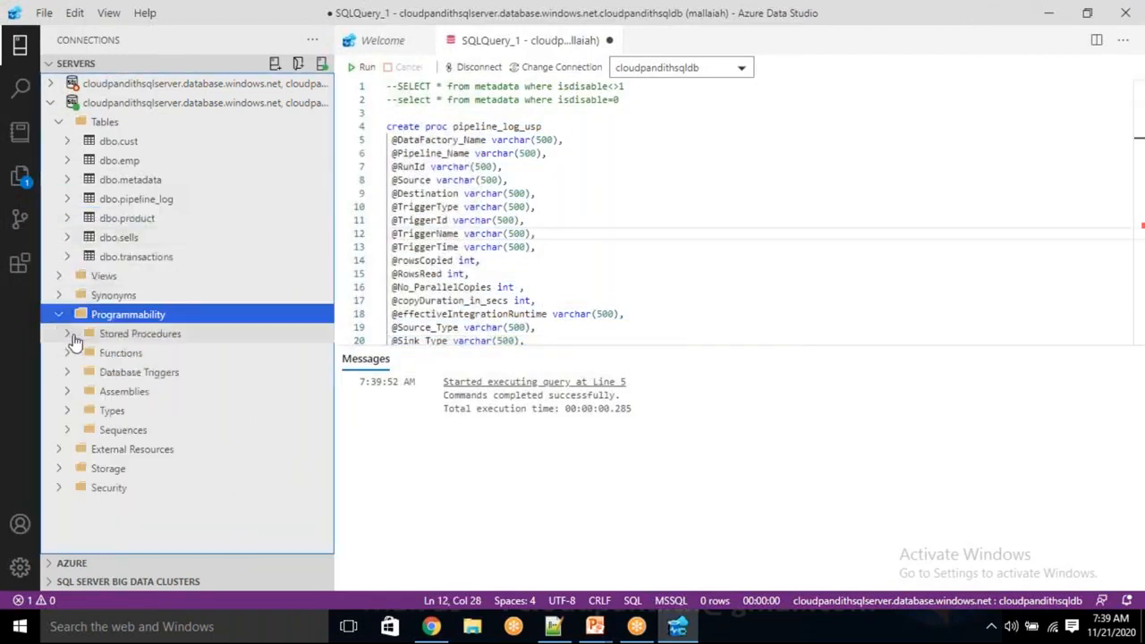
click(78, 340)
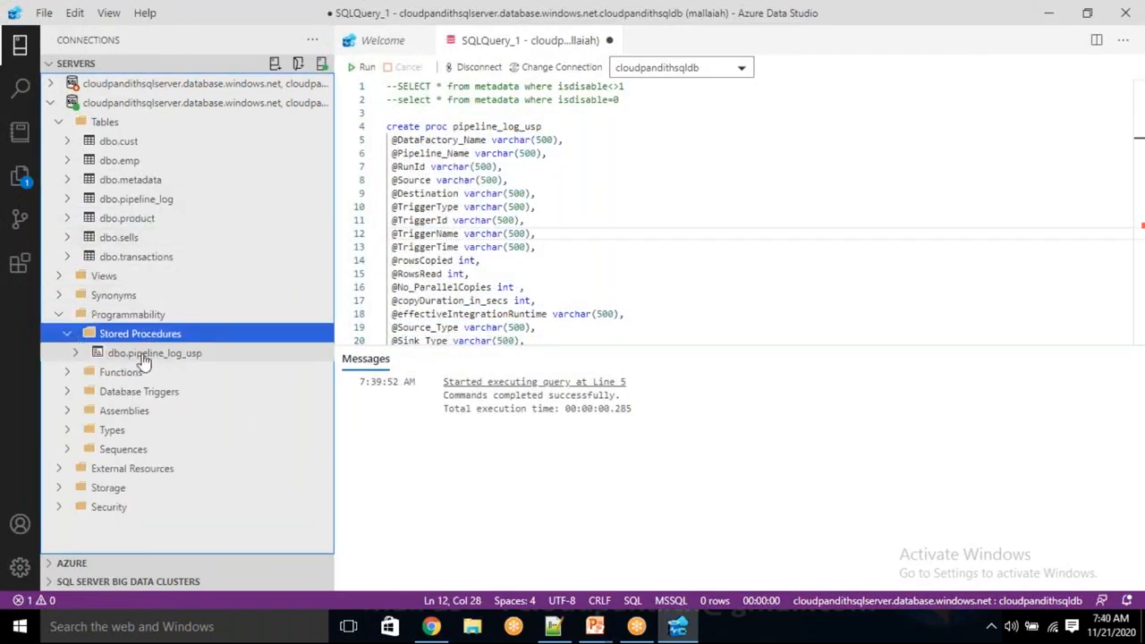
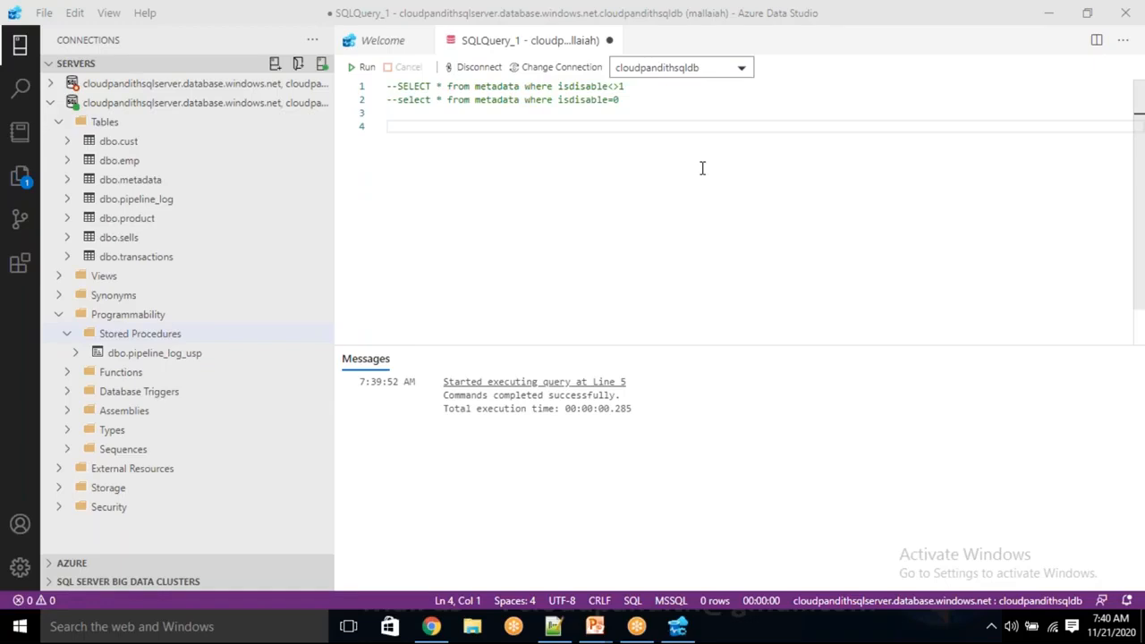
Examine the two commented-out metadata queries that filter on isdisable<>1 and isdisable=0.
click(558, 196)
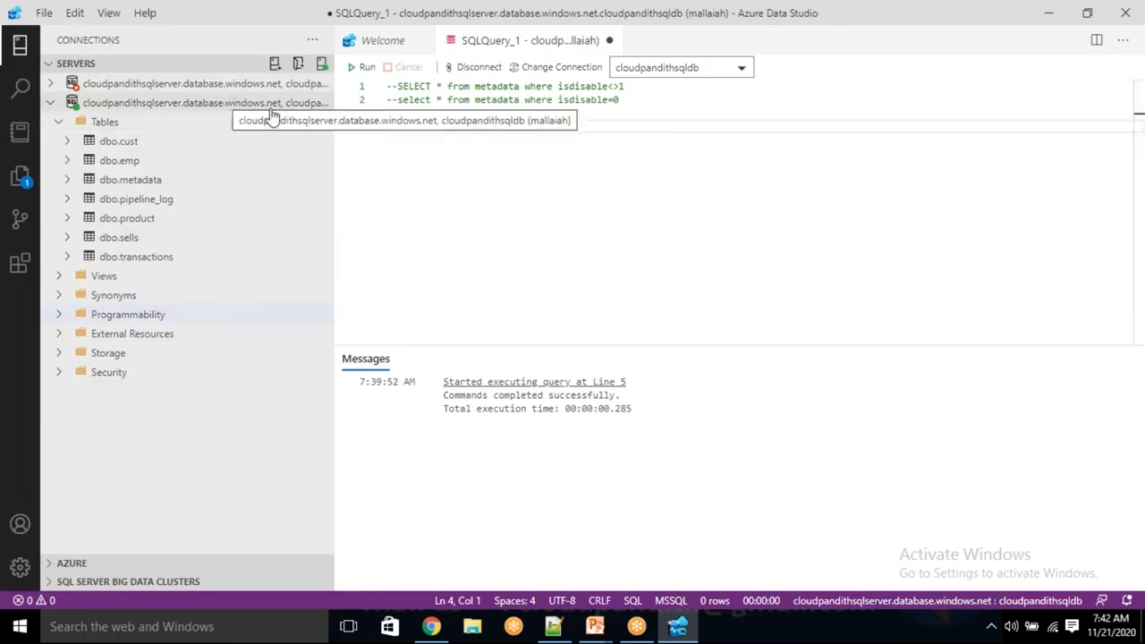
click(636, 102)
drag(635, 102, 387, 86)
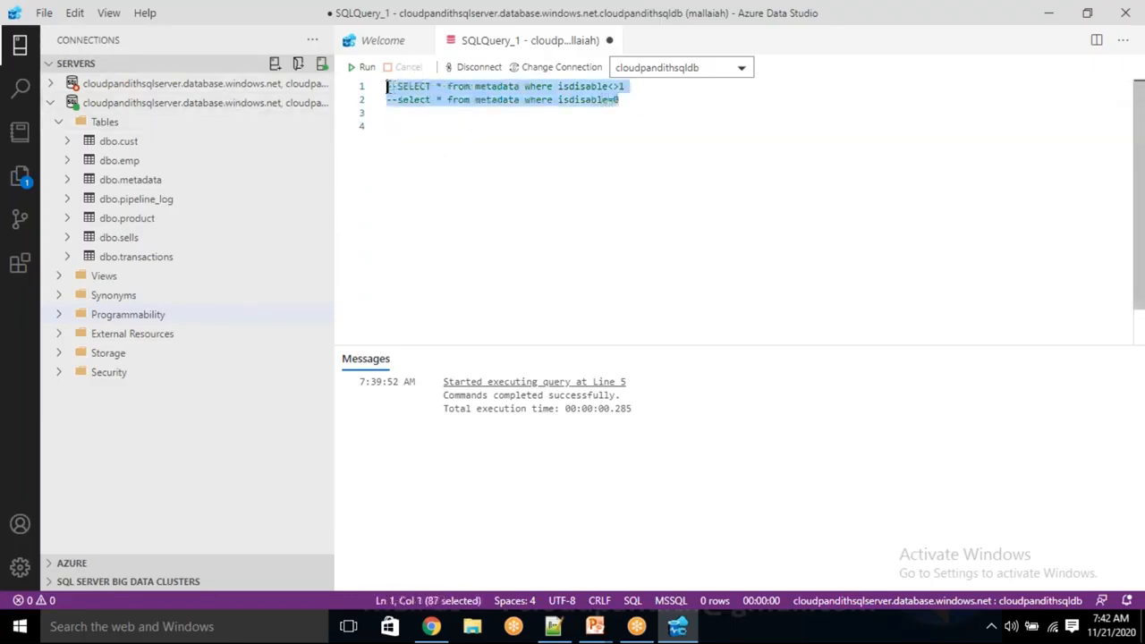
click(567, 146)
drag(626, 100, 384, 86)
click(523, 171)
drag(640, 100, 388, 86)
click(590, 153)
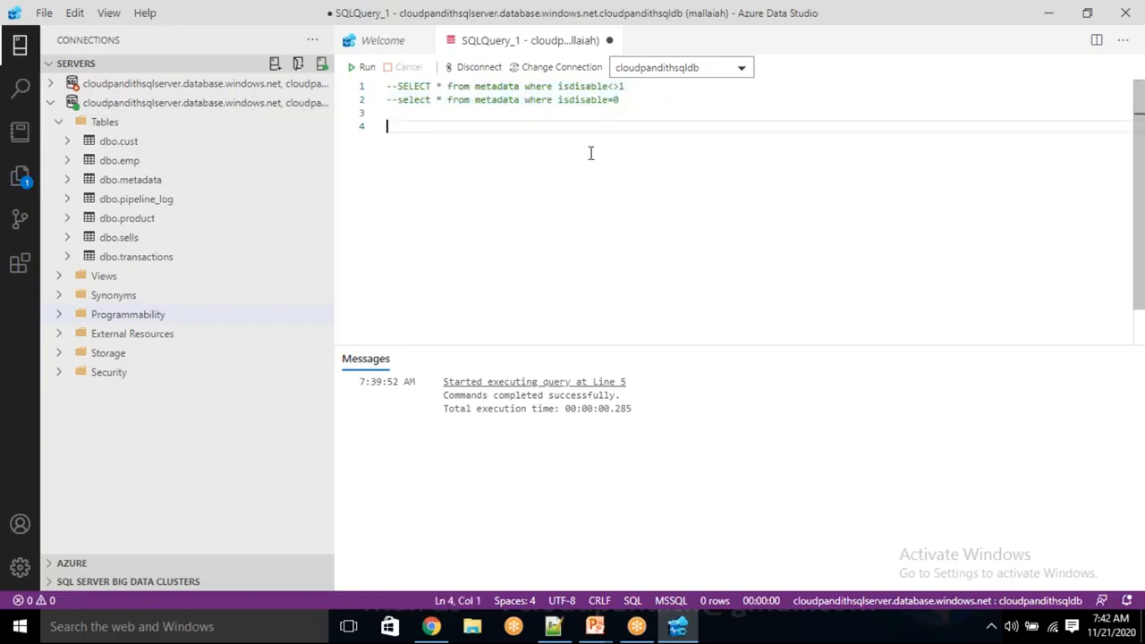
drag(636, 102, 390, 82)
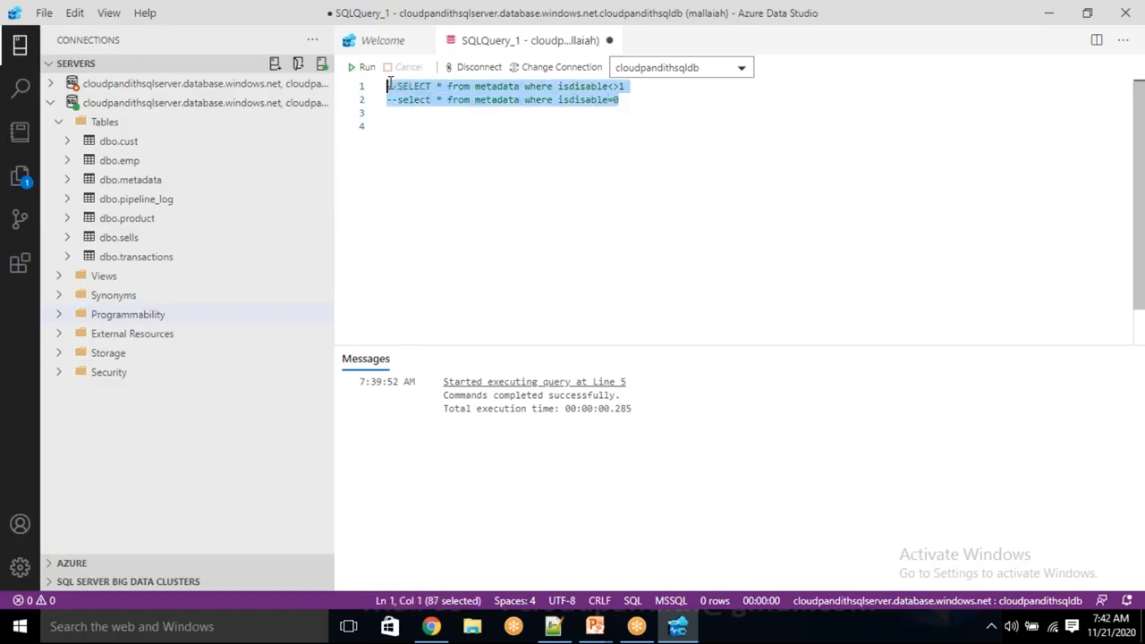
click(558, 132)
drag(634, 102, 388, 86)
click(620, 146)
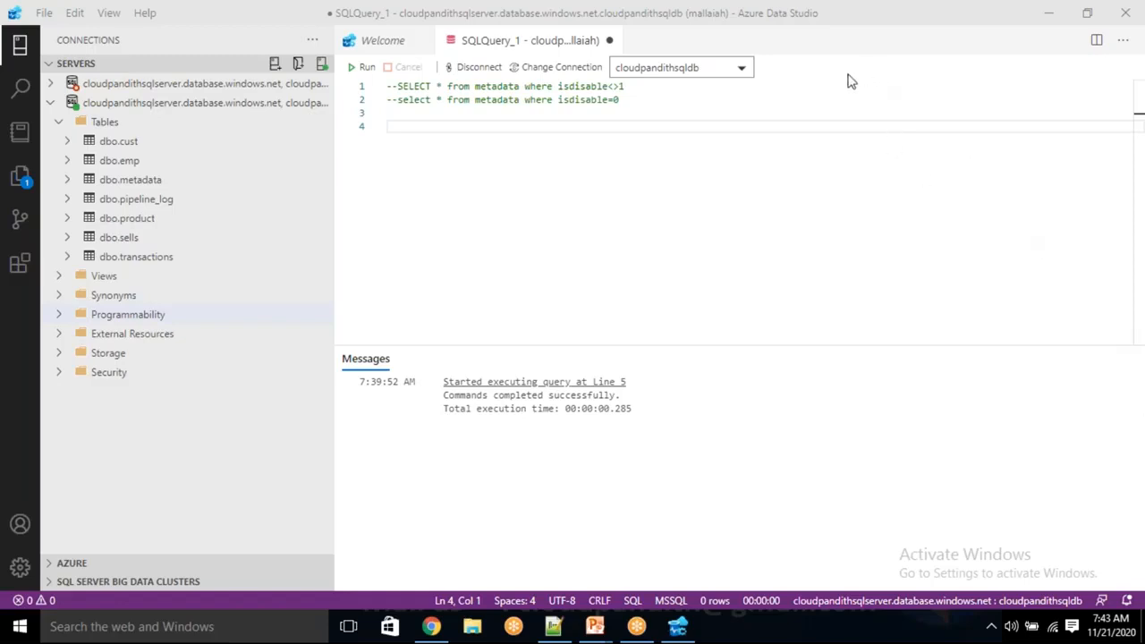
click(531, 205)
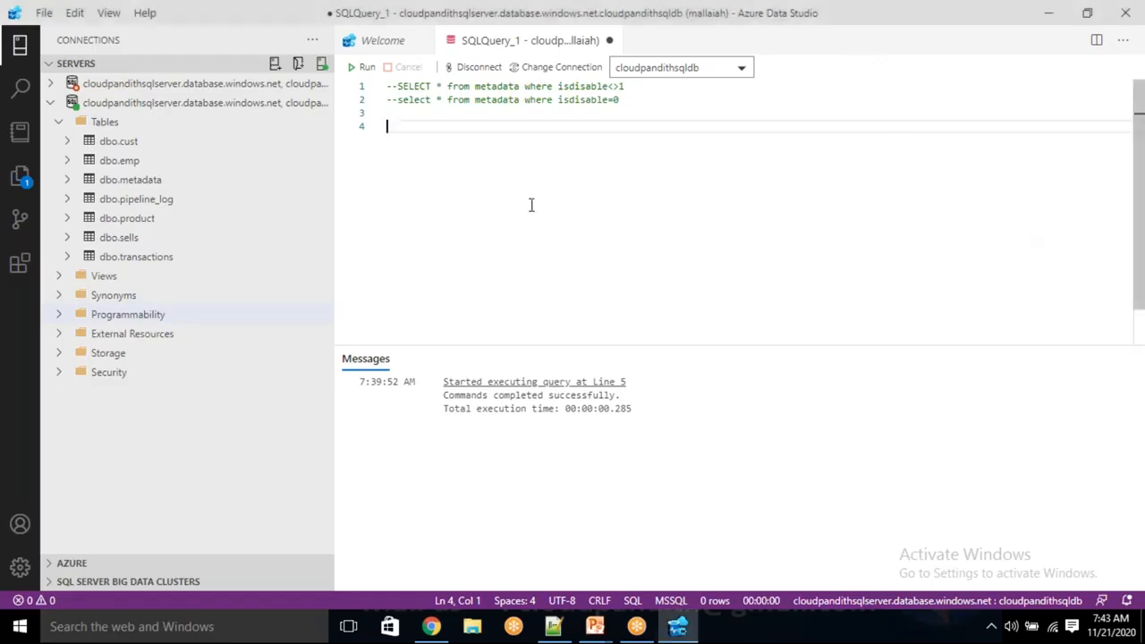
Switch to the Azure portal in Chrome, go to the deployed cloudpandithstorage resource and view its blob containers.
click(433, 631)
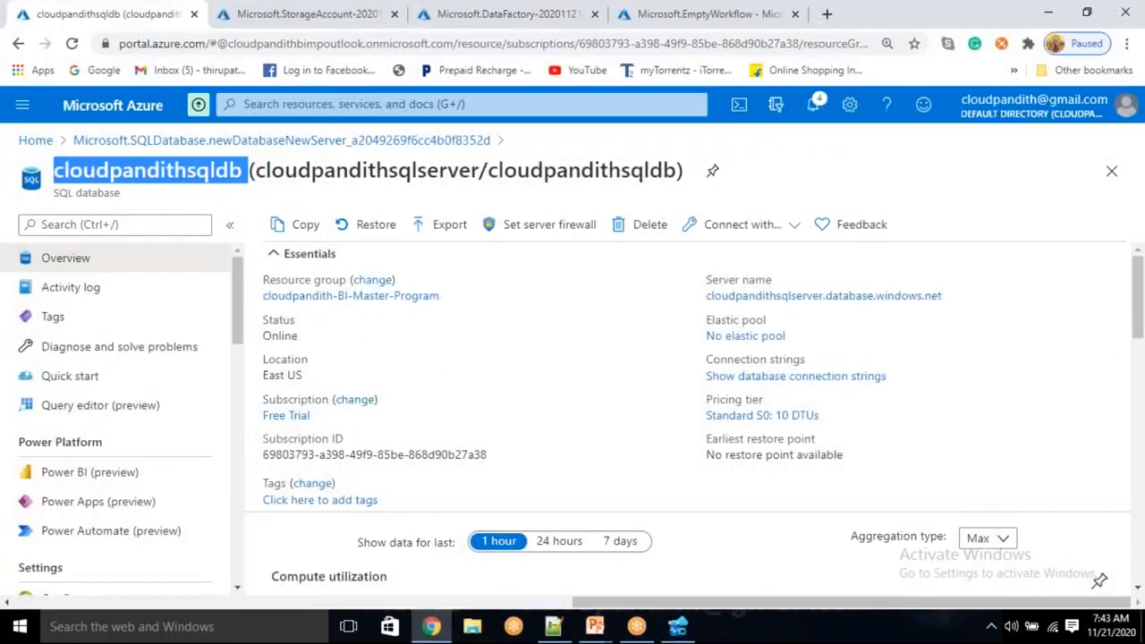
click(332, 13)
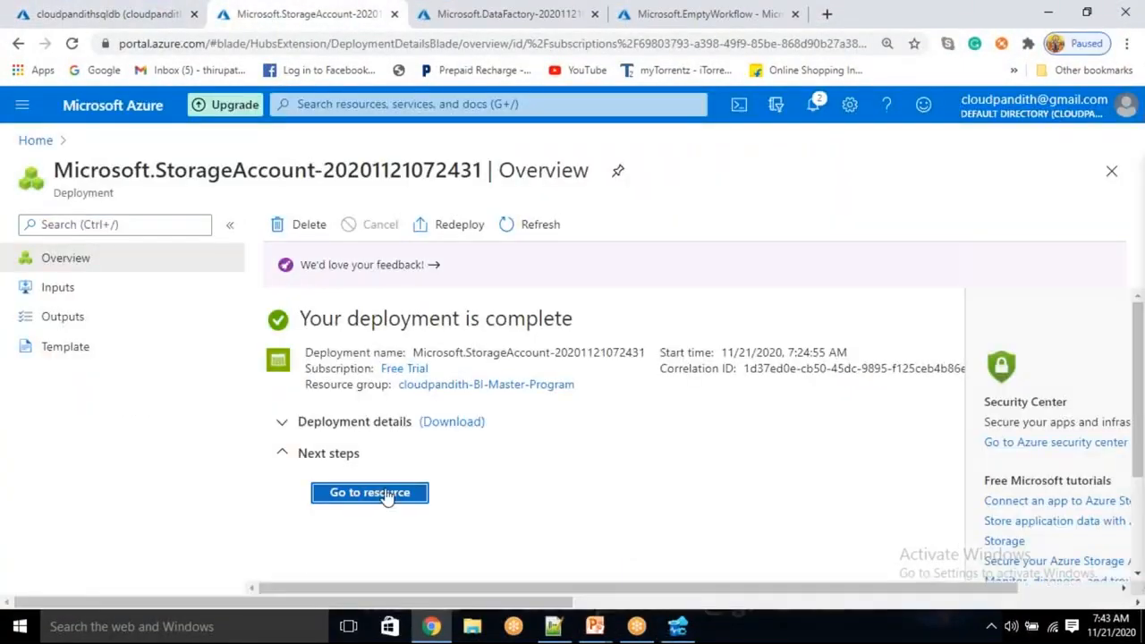
click(383, 492)
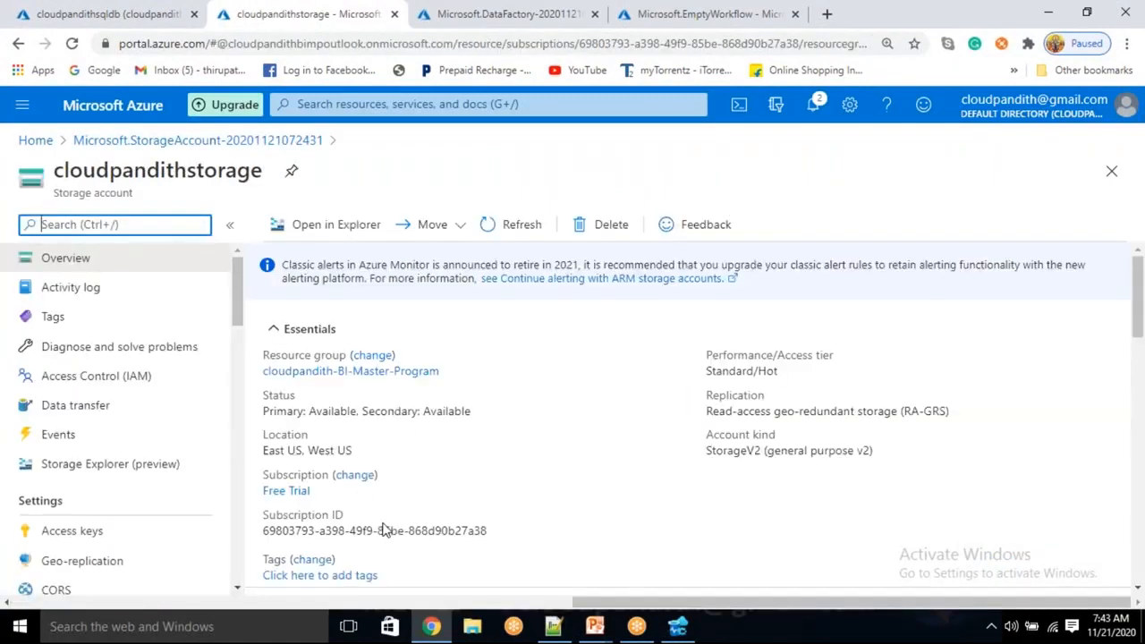
scroll(385, 530, down, 1)
click(356, 549)
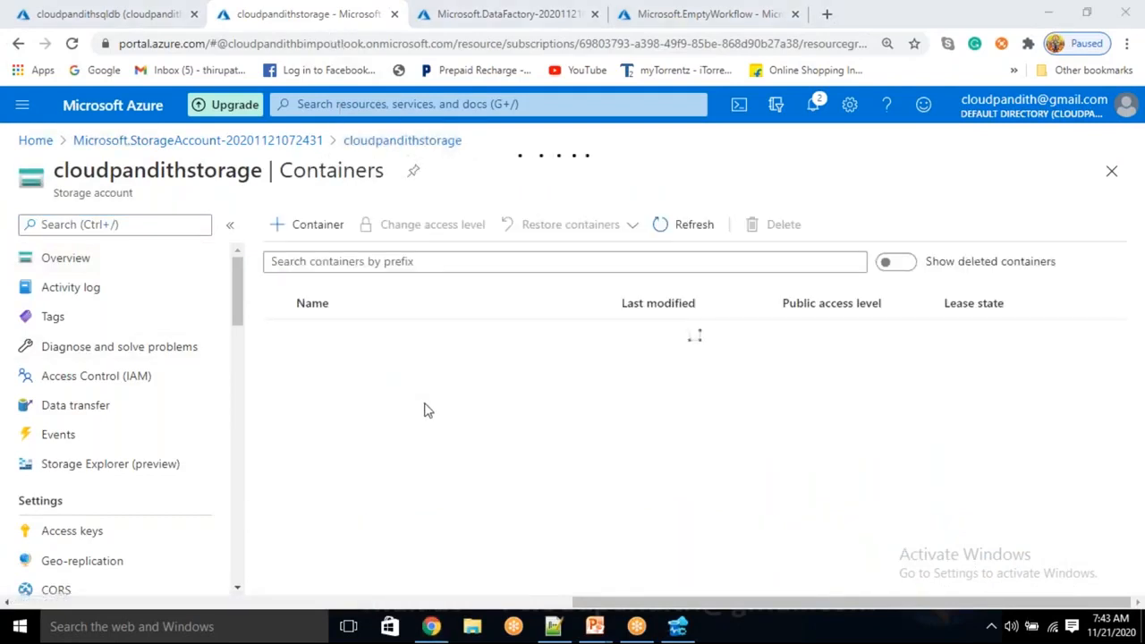
Open the deployed cloudpandithbiadfv2 data factory and launch its Azure Data Factory authoring workspace.
click(527, 18)
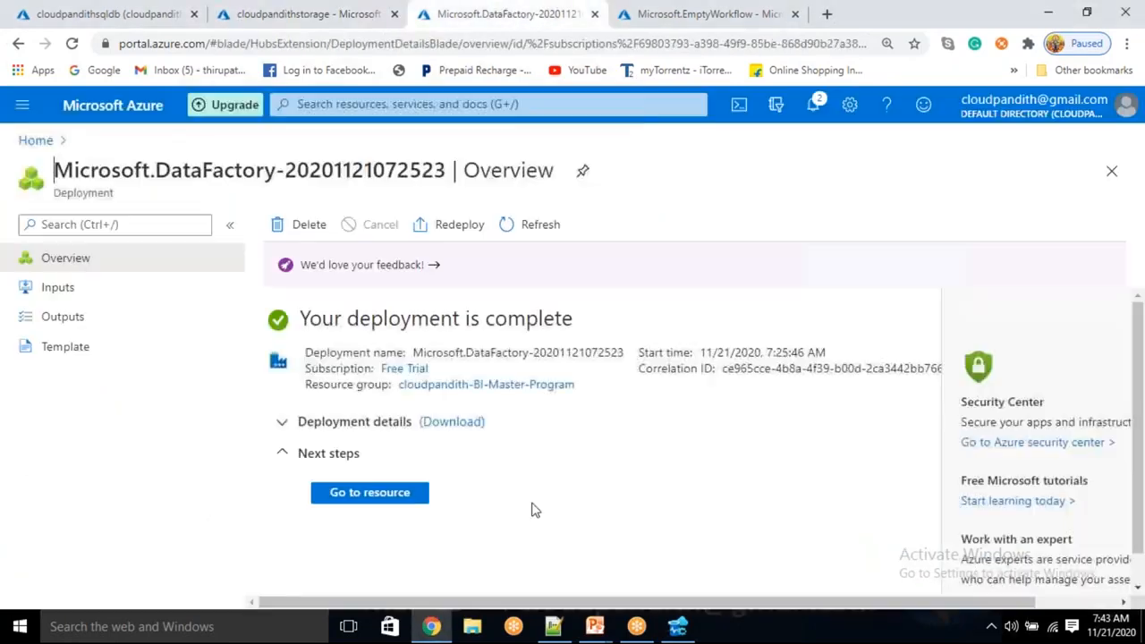
click(362, 497)
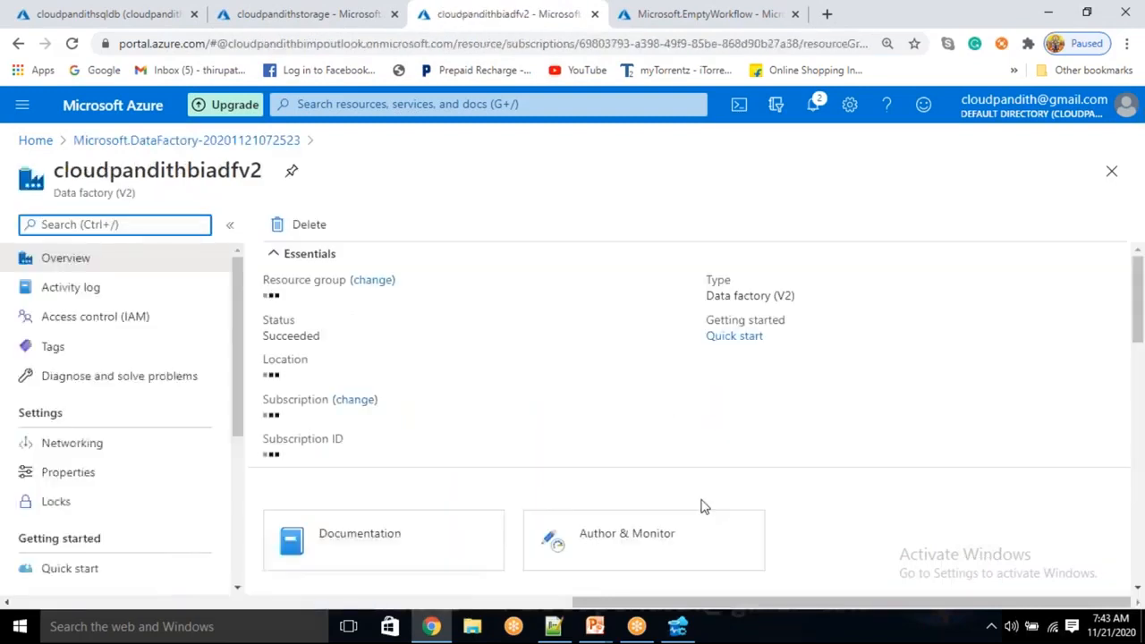
click(672, 562)
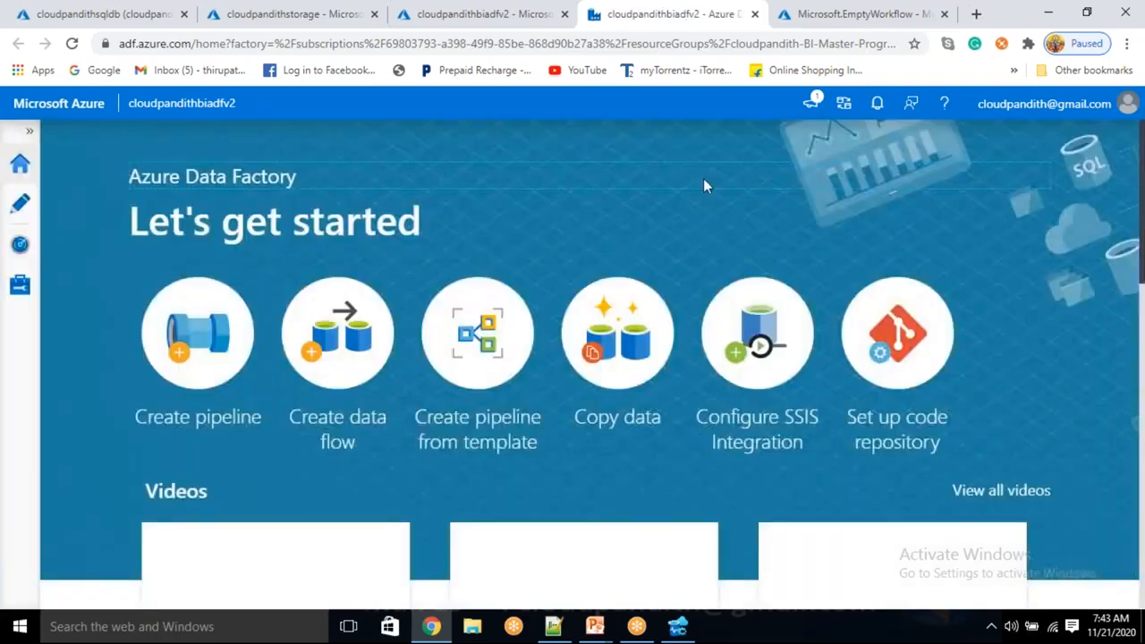
click(19, 206)
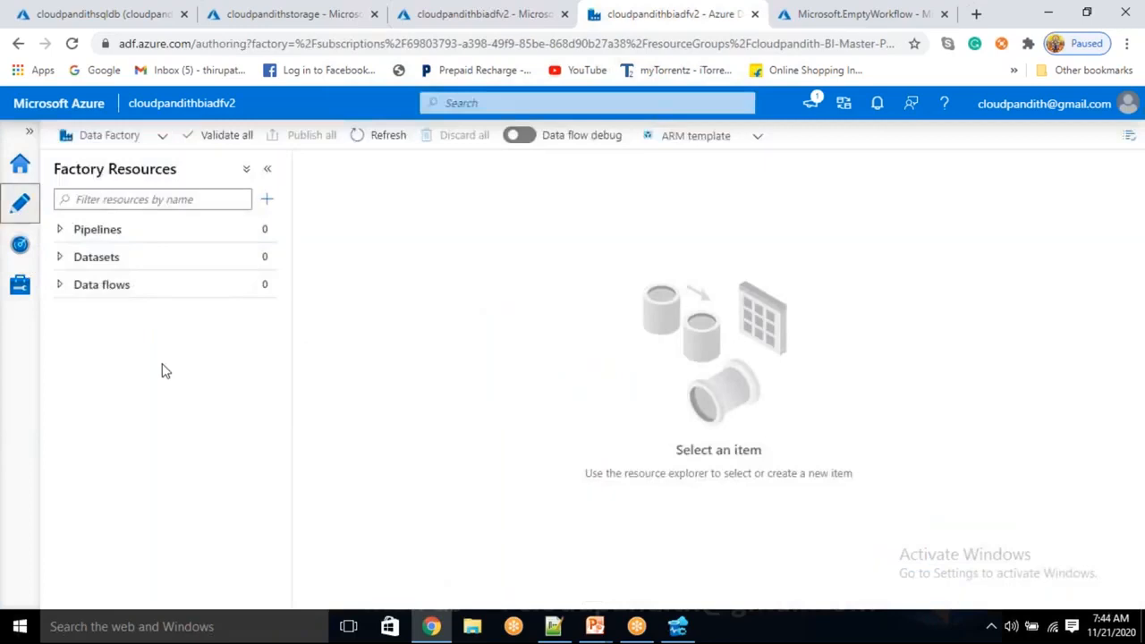
Start a new linked service in the factory, using the Azure SQL Database data store found by searching for sql data.
click(19, 286)
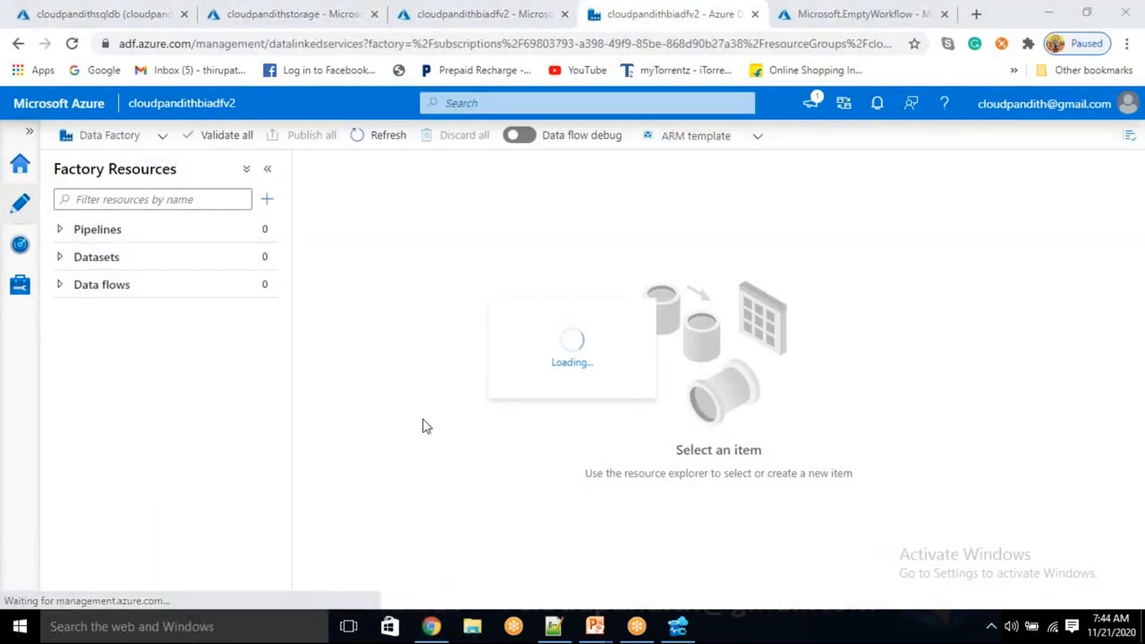
click(272, 231)
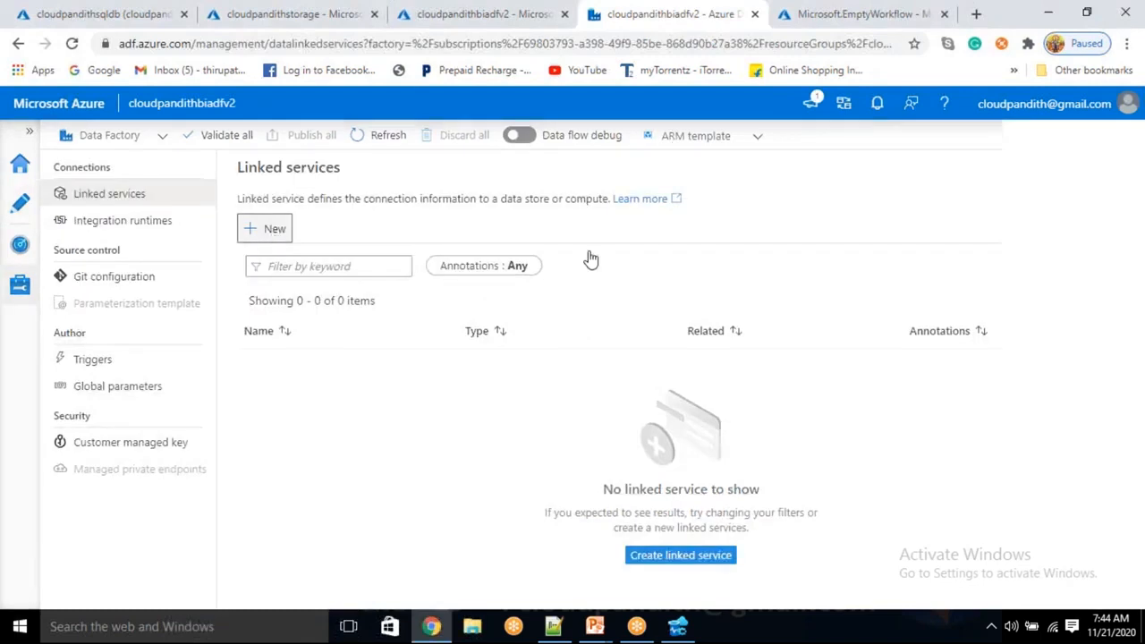
click(721, 216)
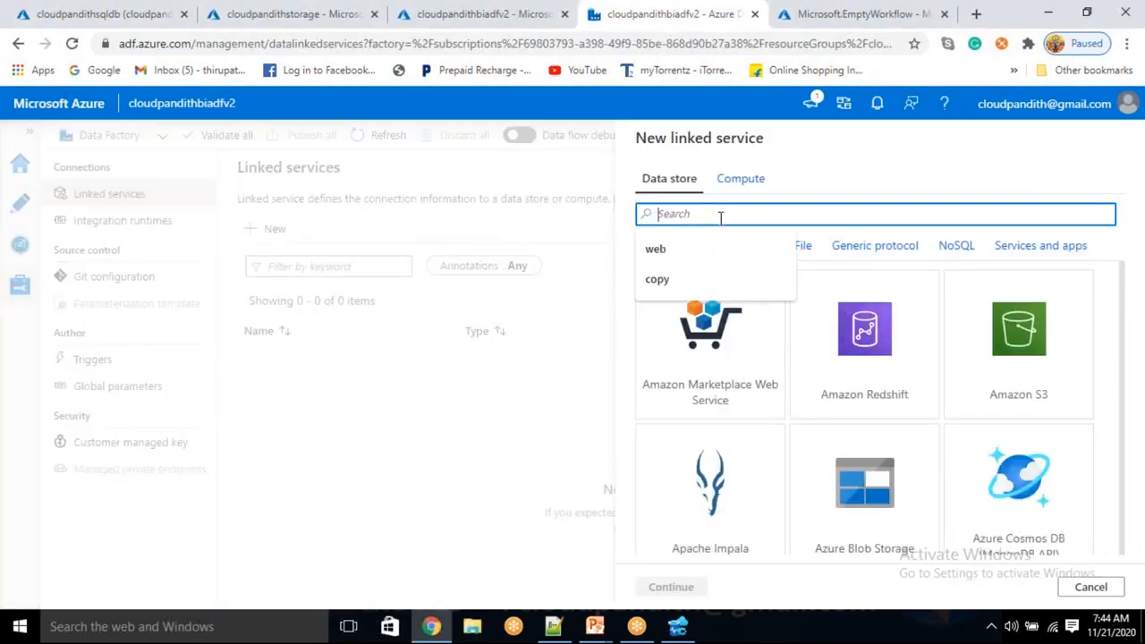
text(sql data)
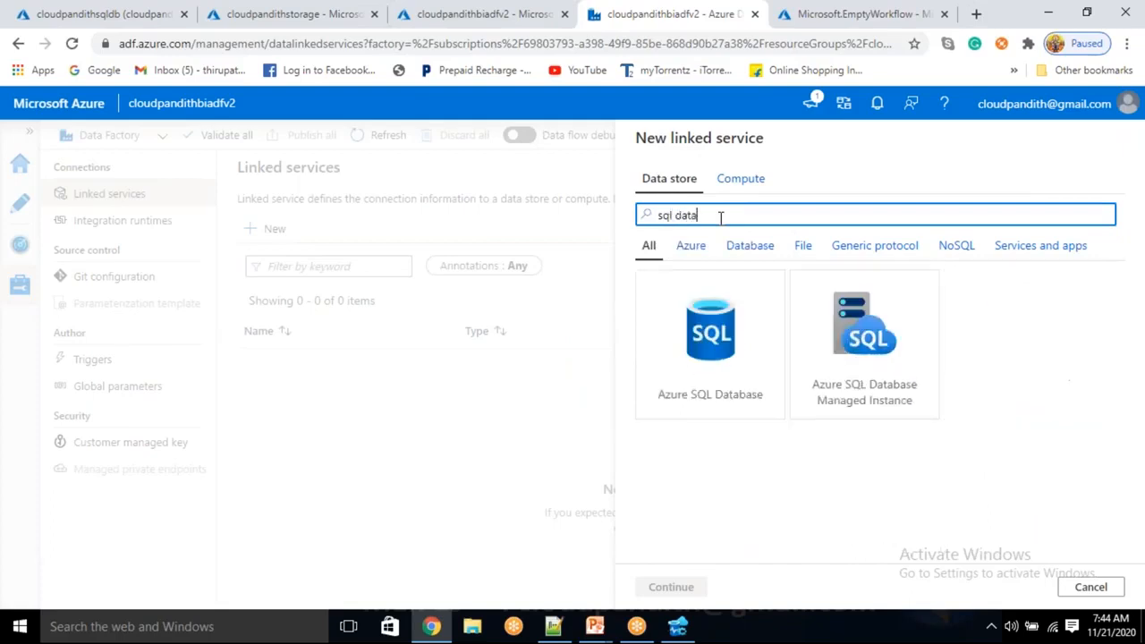
click(656, 356)
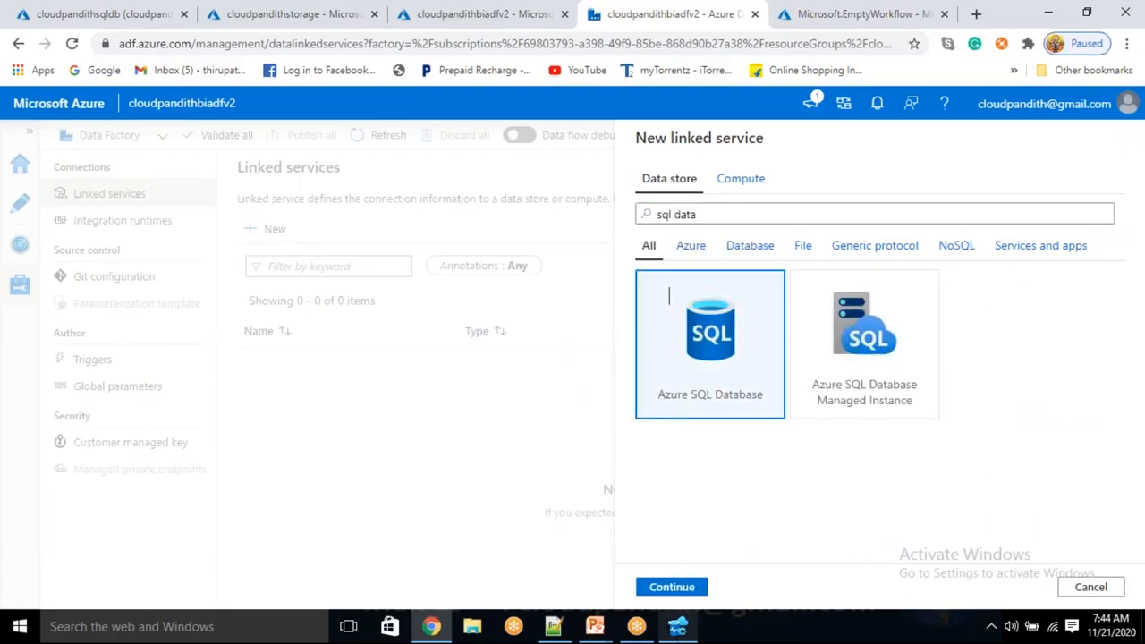
click(673, 587)
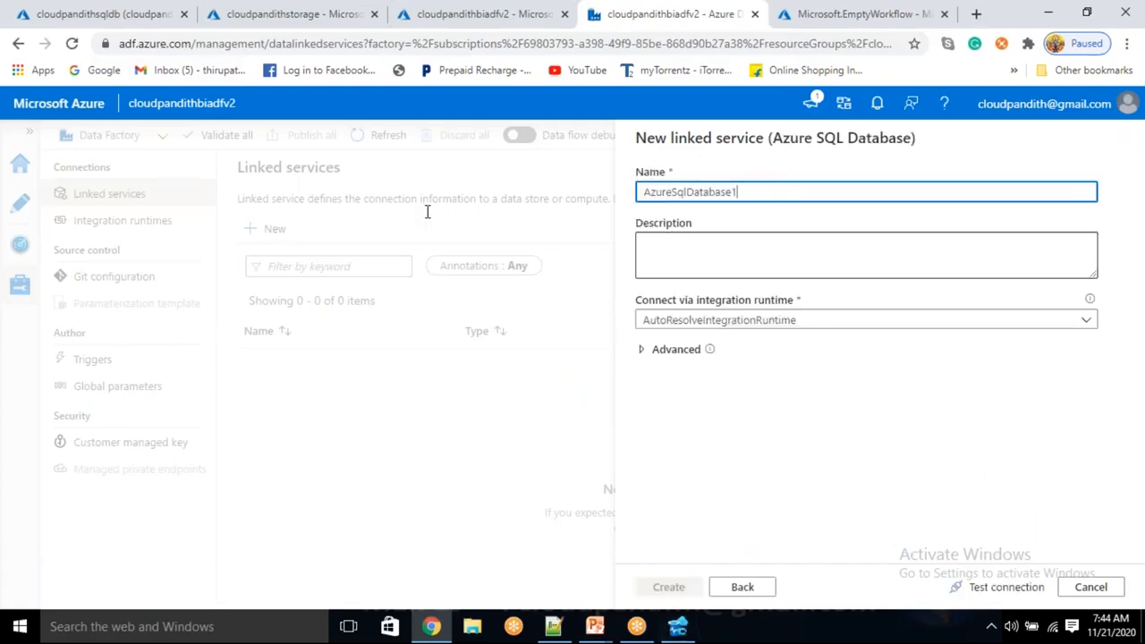
Name the new linked service LS_ASDB.
key(ctrl+a)
key(BackSpace)
text(LS_ASDB)
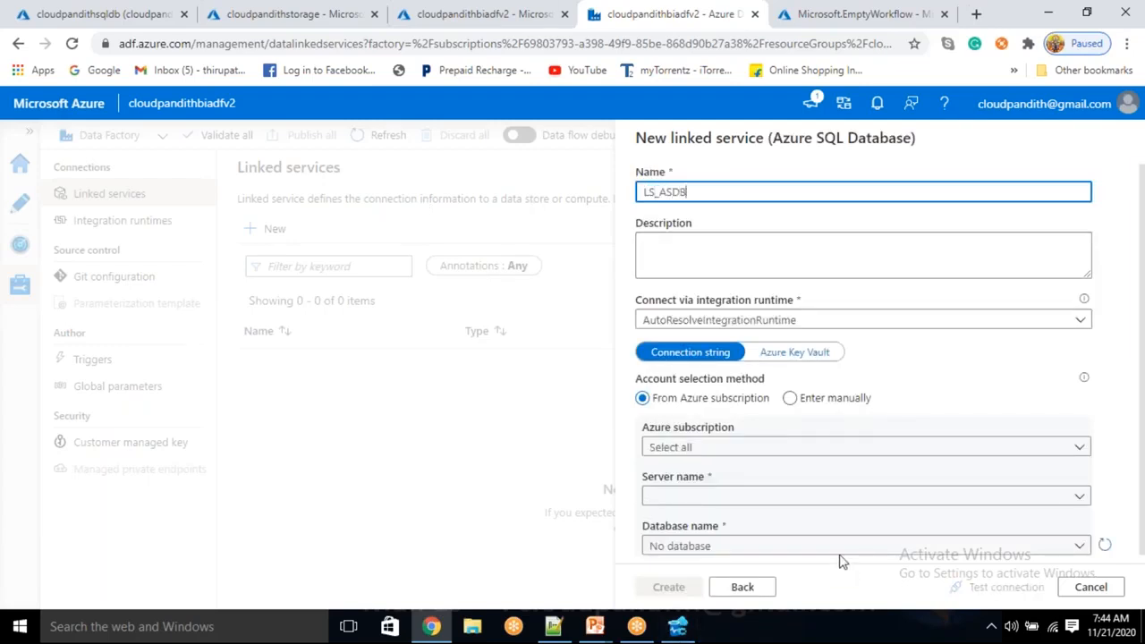
Choose the Free Trial subscription, the cloudpandithsqlserver server and the cloudpandithsqldb database for the linked service.
click(752, 447)
click(739, 447)
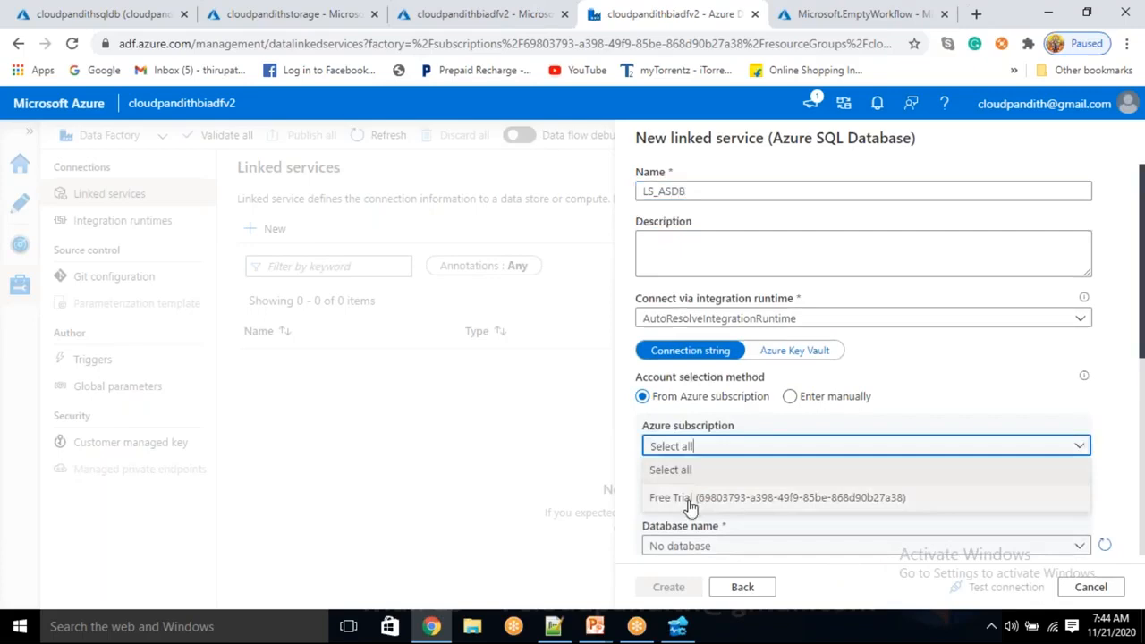
click(685, 496)
click(685, 495)
click(707, 519)
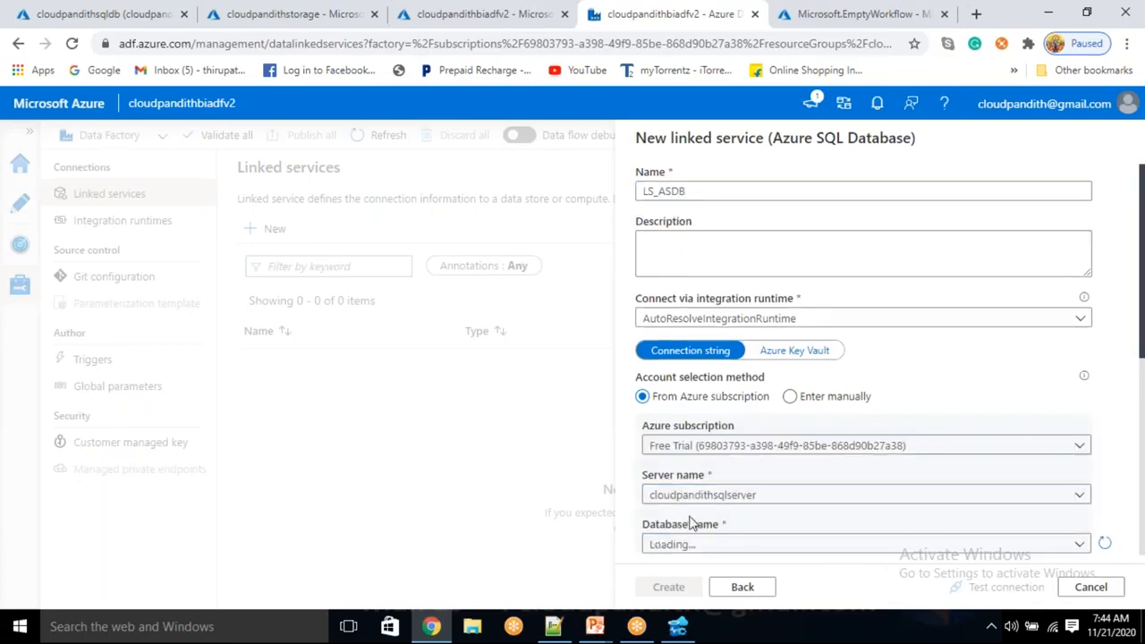
scroll(690, 519, down, 1)
click(726, 458)
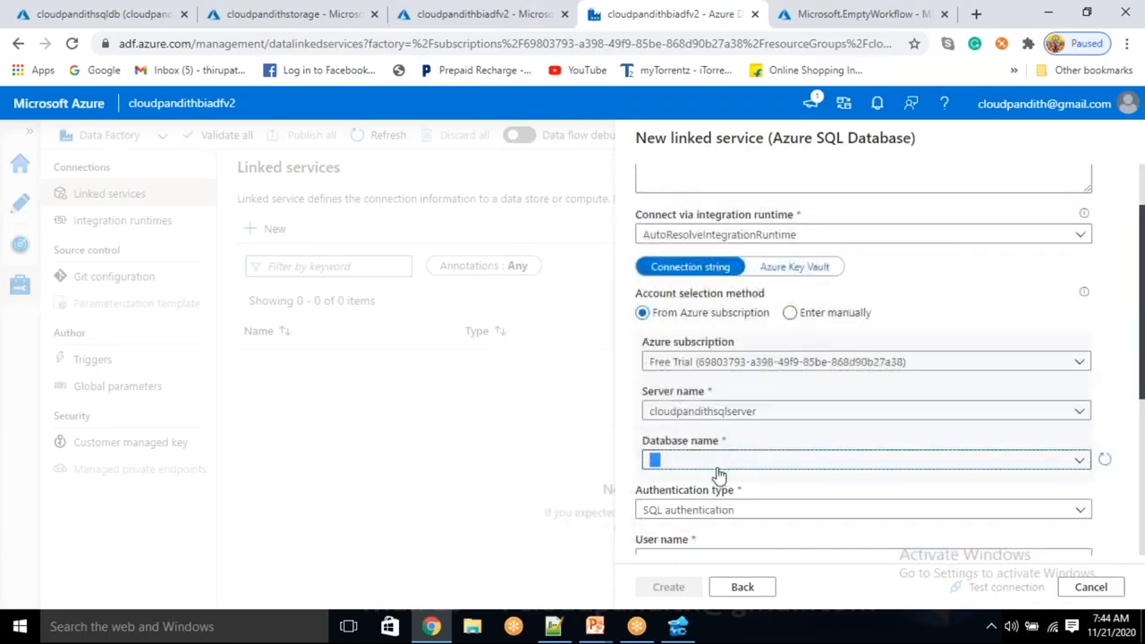
click(706, 487)
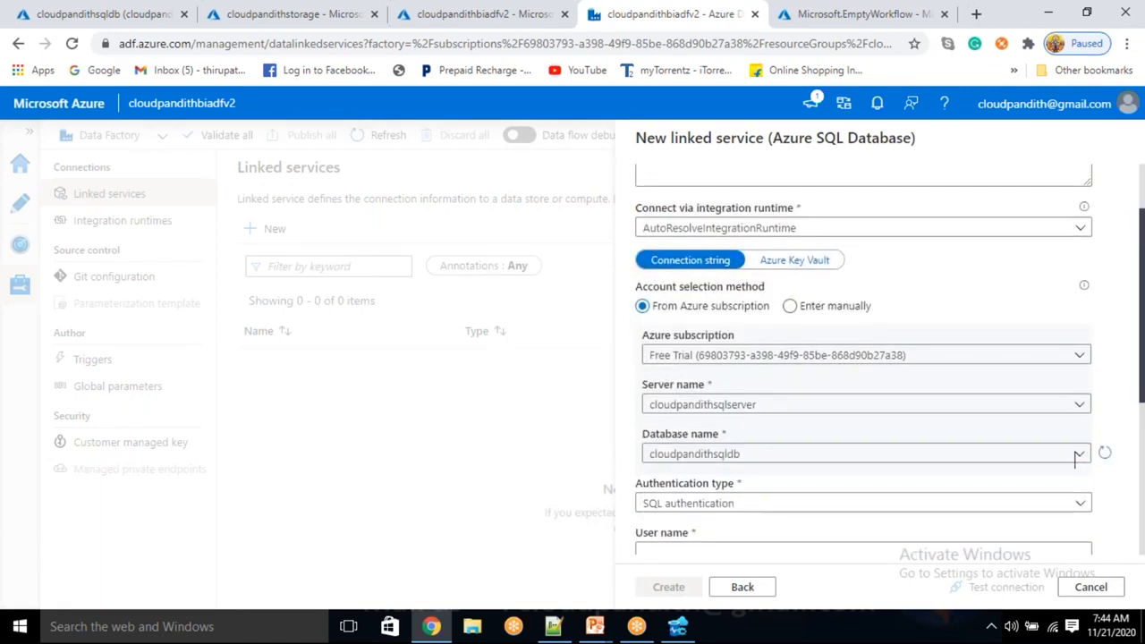
Enter the SQL login's user name in lowercase for the linked service's SQL authentication.
scroll(706, 307, down, 4)
click(701, 243)
text(MALLAIAH)
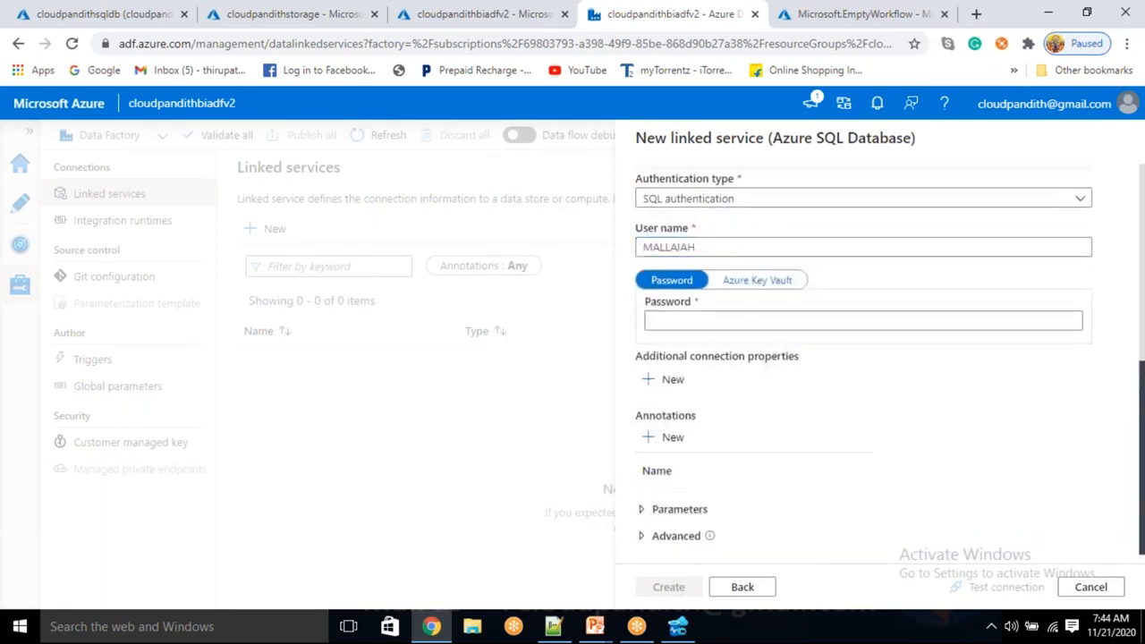
click(701, 245)
double_click(707, 242)
text(M)
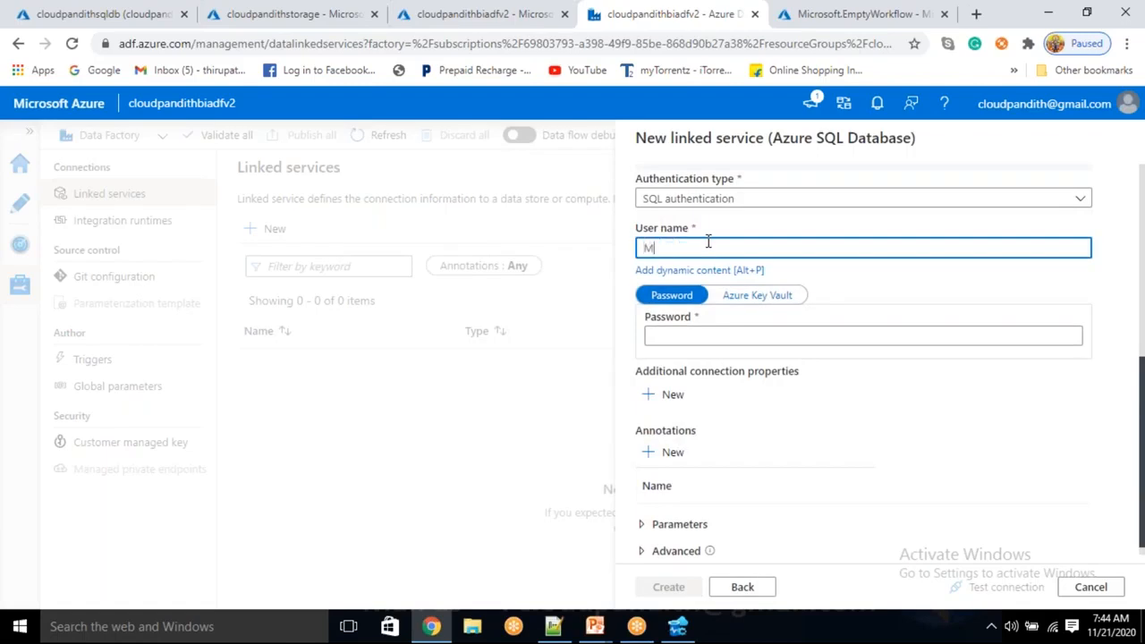
key(BackSpace)
text(mallaiah)
Enter the SQL login's password and try testing the linked service connection.
key(Tab)
text(p•••••••••)
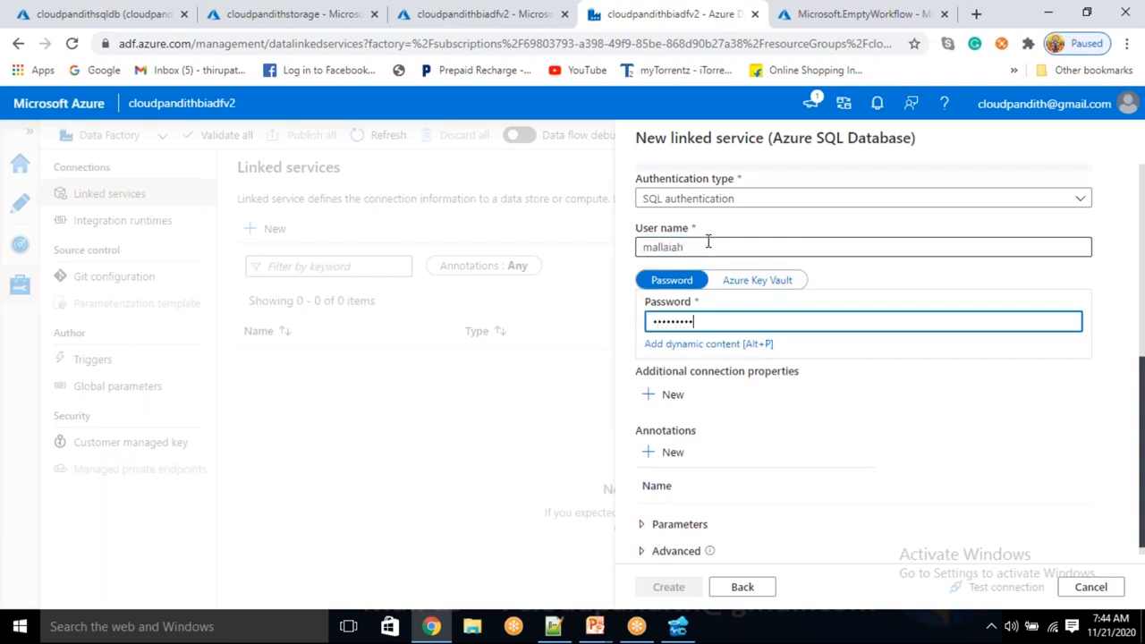
text(••)
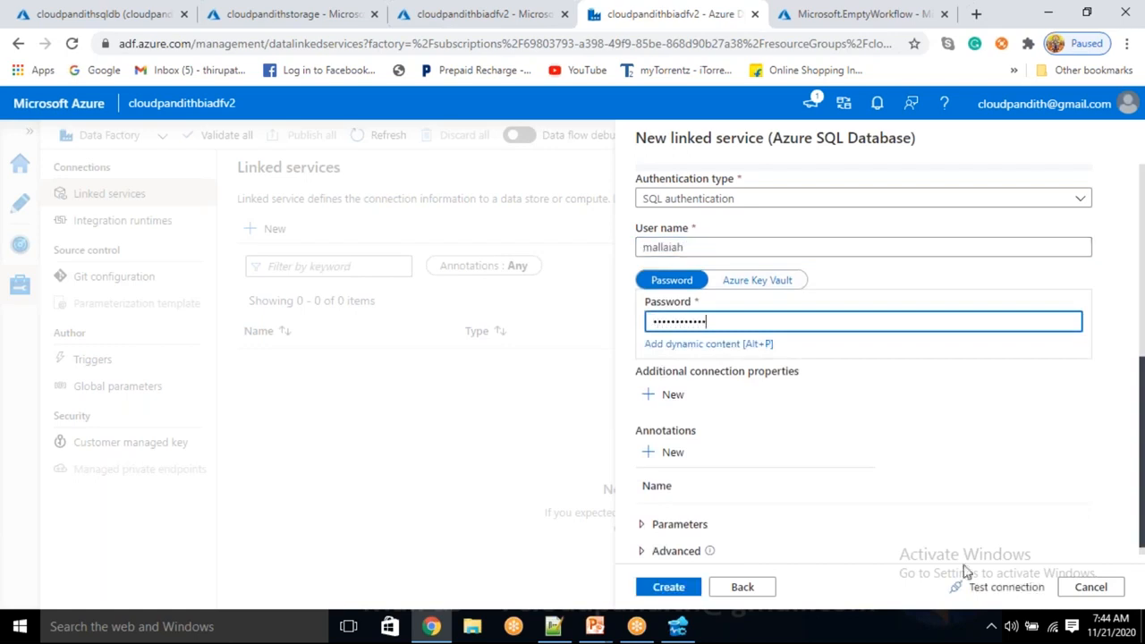
click(1024, 594)
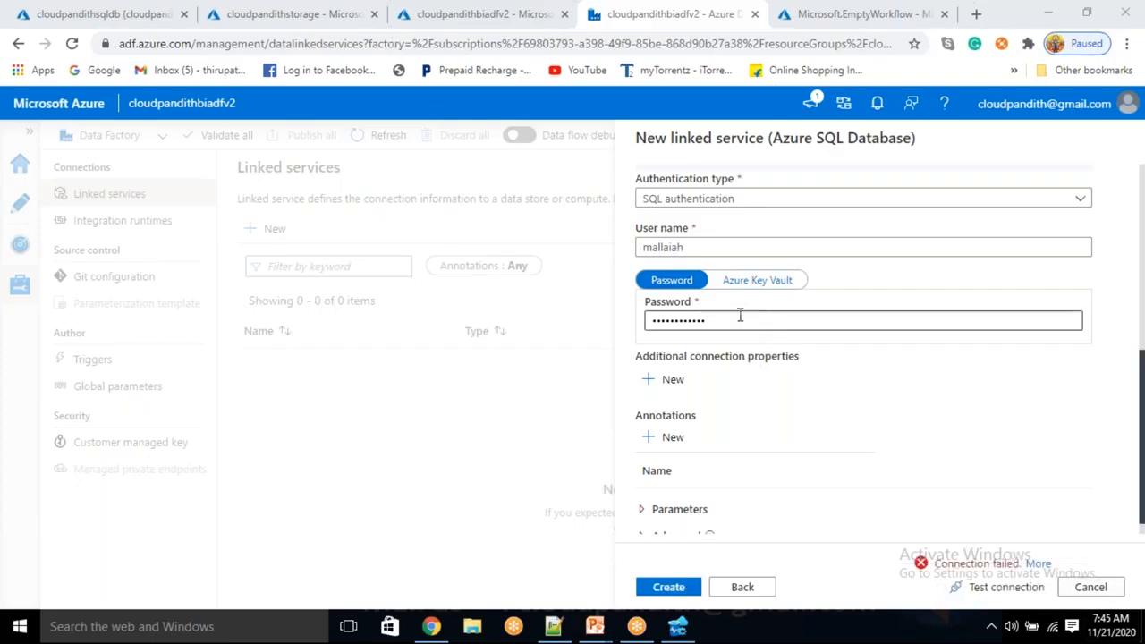
click(721, 249)
text(C)
key(BackSpace)
text(F)
key(Tab)
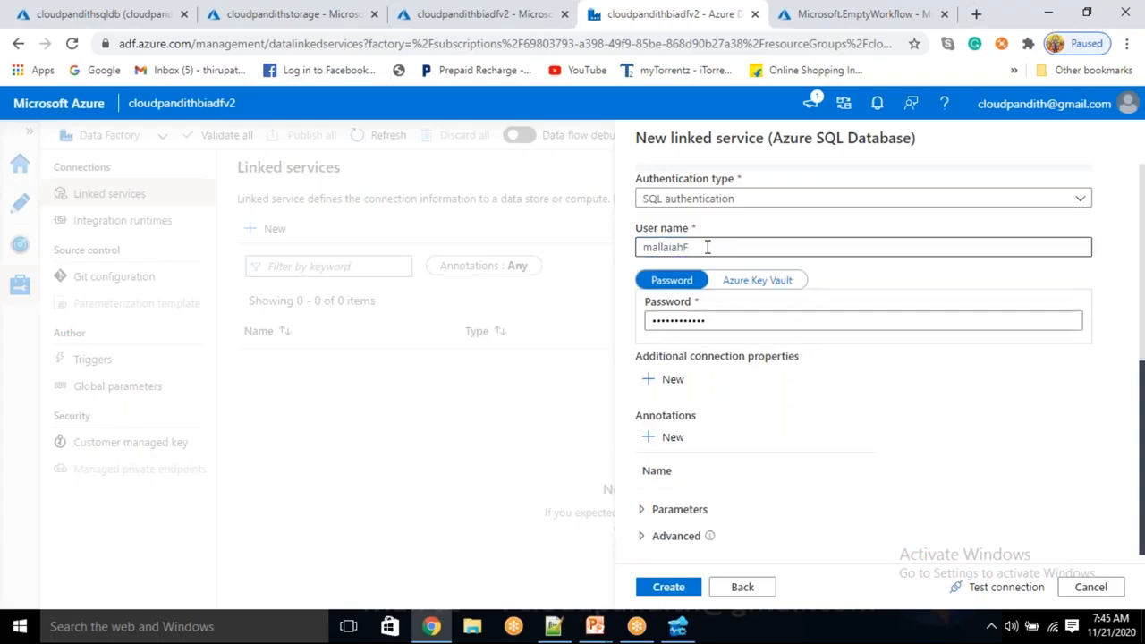
click(707, 246)
key(BackSpace)
Replace the linked service's password entry with the SQL login's password and test the connection again.
click(653, 322)
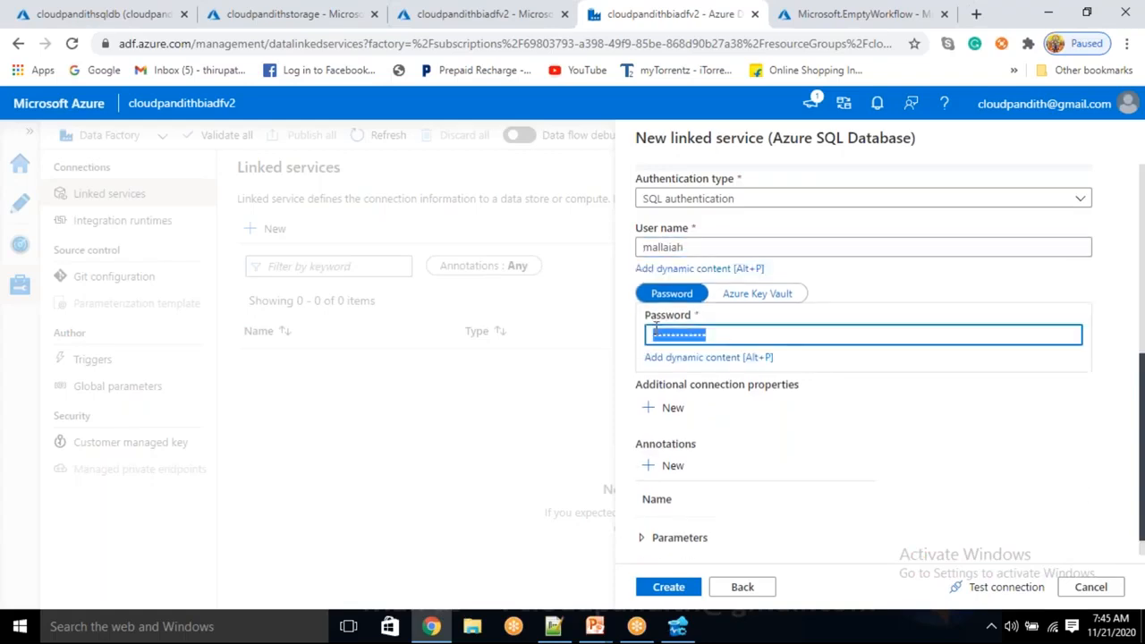
key(BackSpace)
text(••••••)
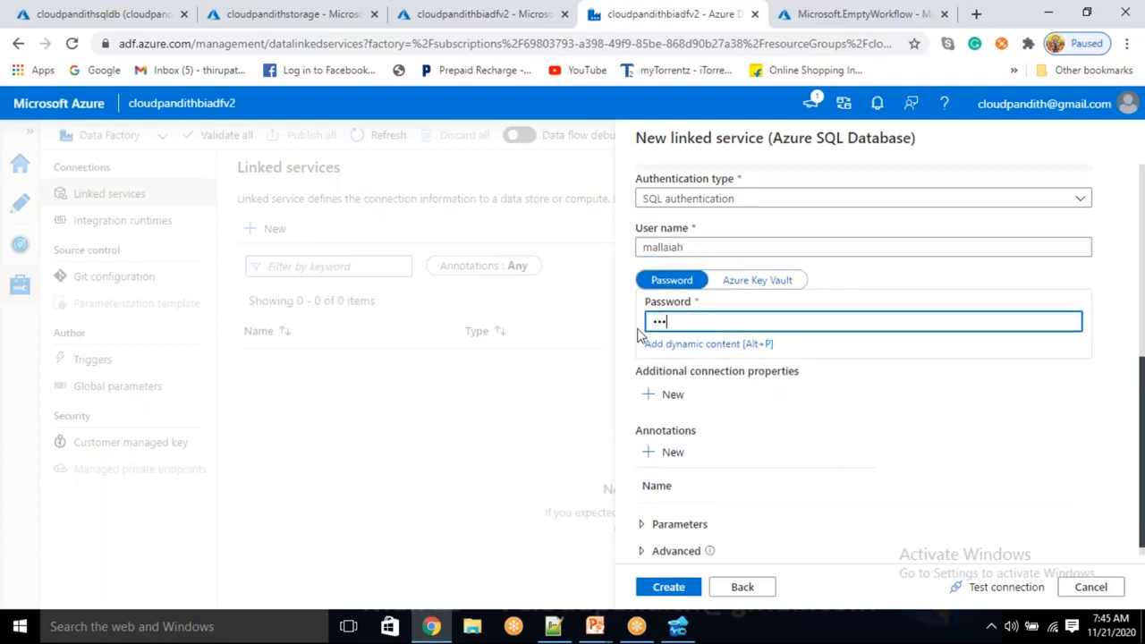
text(••••••)
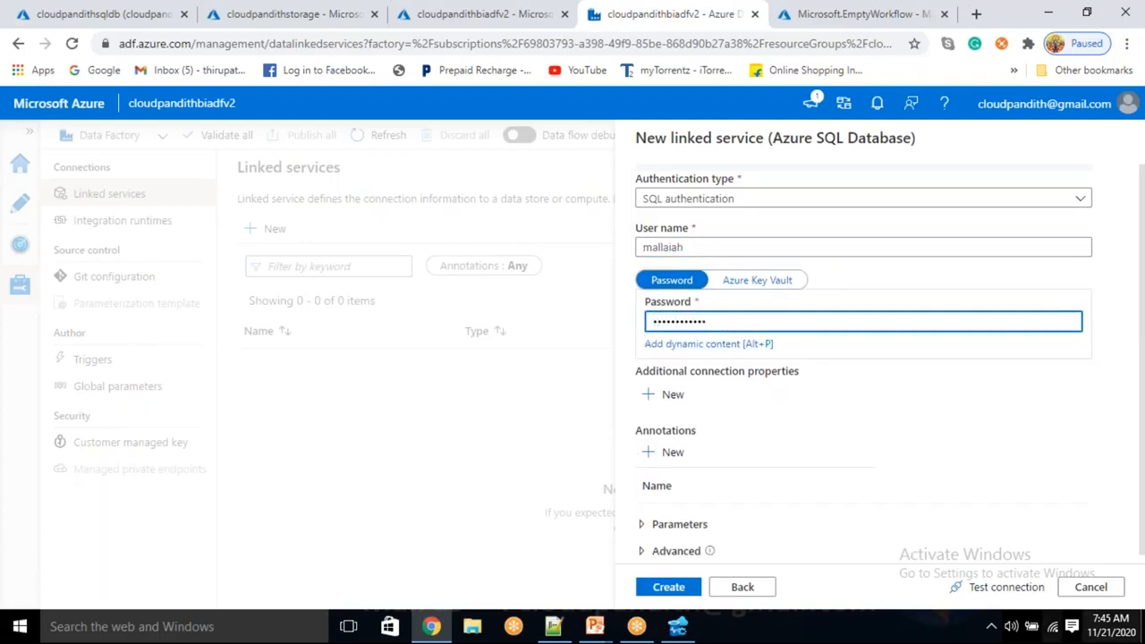
click(1002, 589)
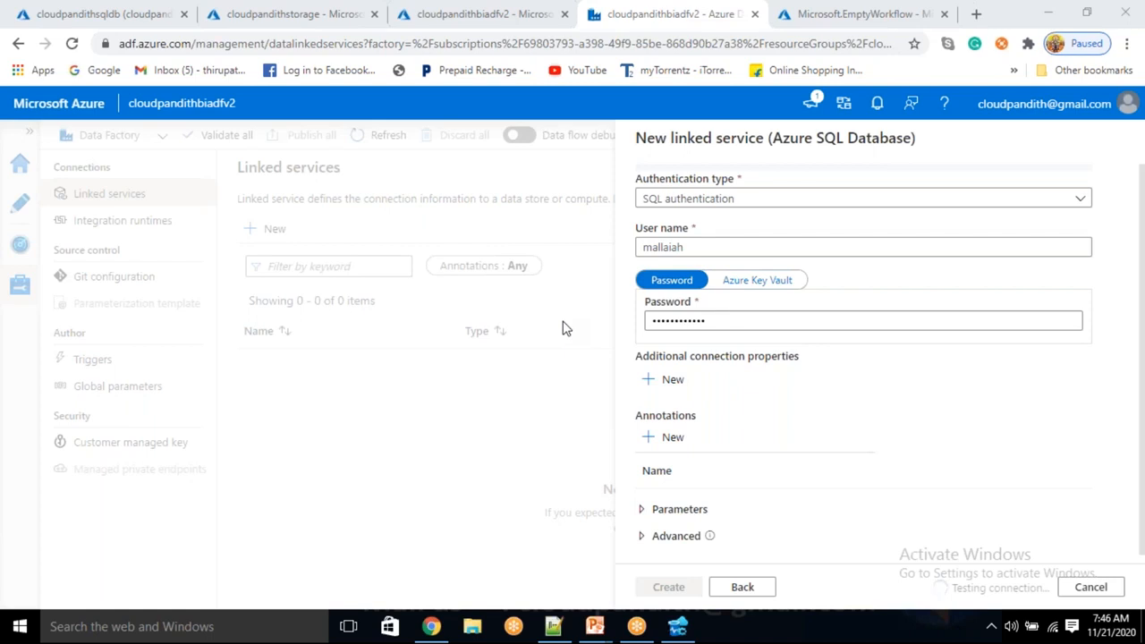
Review the linked service's connection settings and read the connection test's error details.
scroll(897, 376, up, 4)
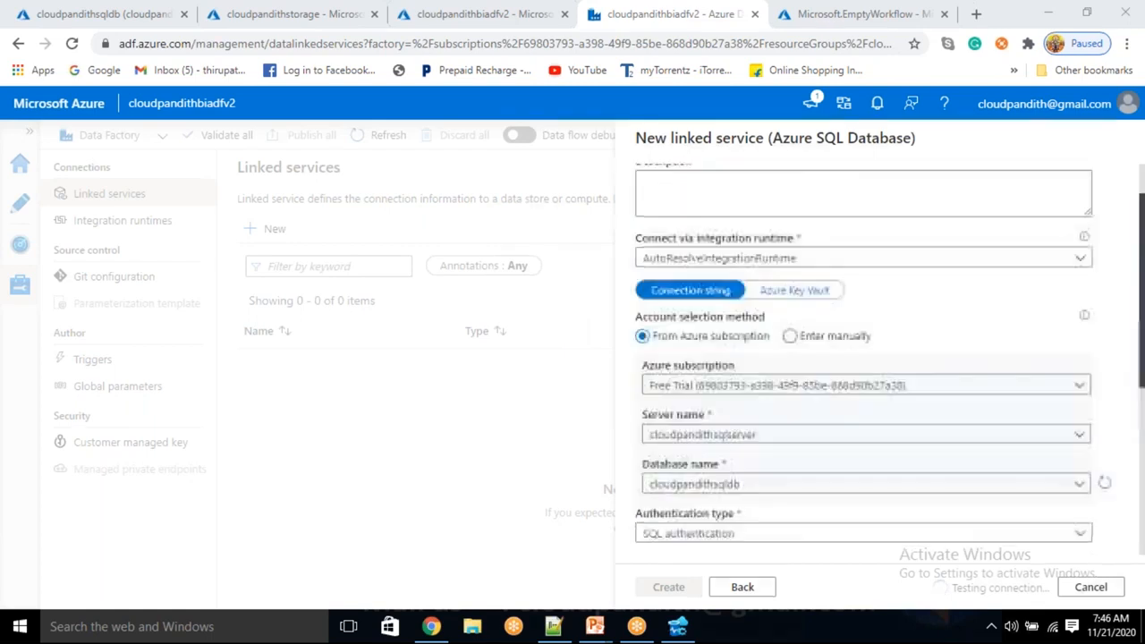
scroll(715, 310, up, 1)
scroll(707, 326, down, 3)
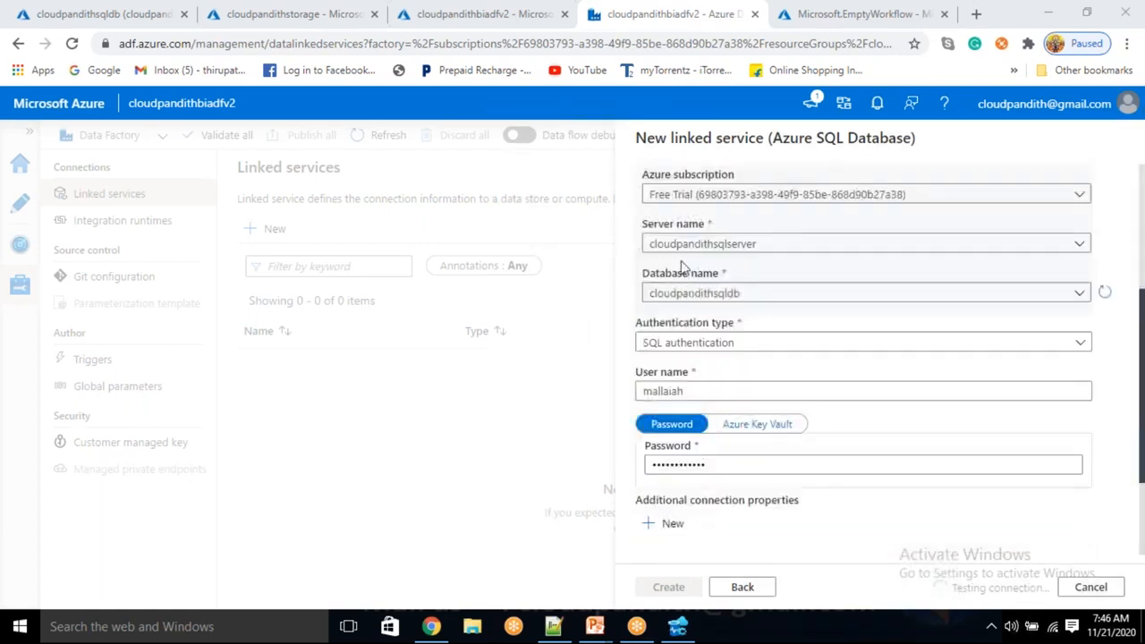
scroll(703, 340, down, 2)
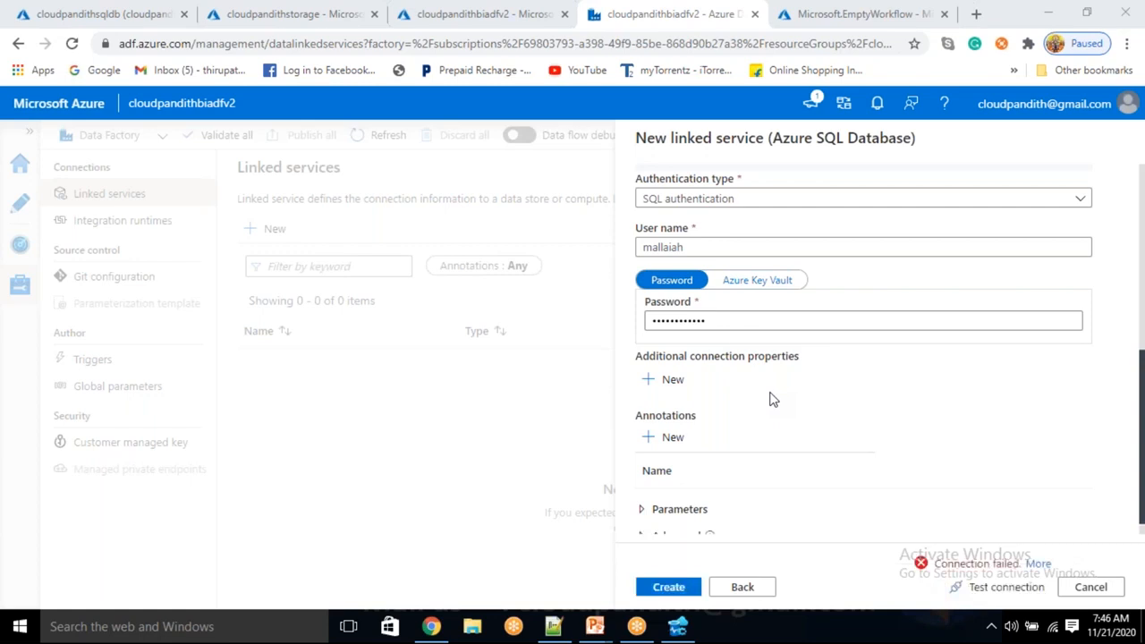
click(1037, 563)
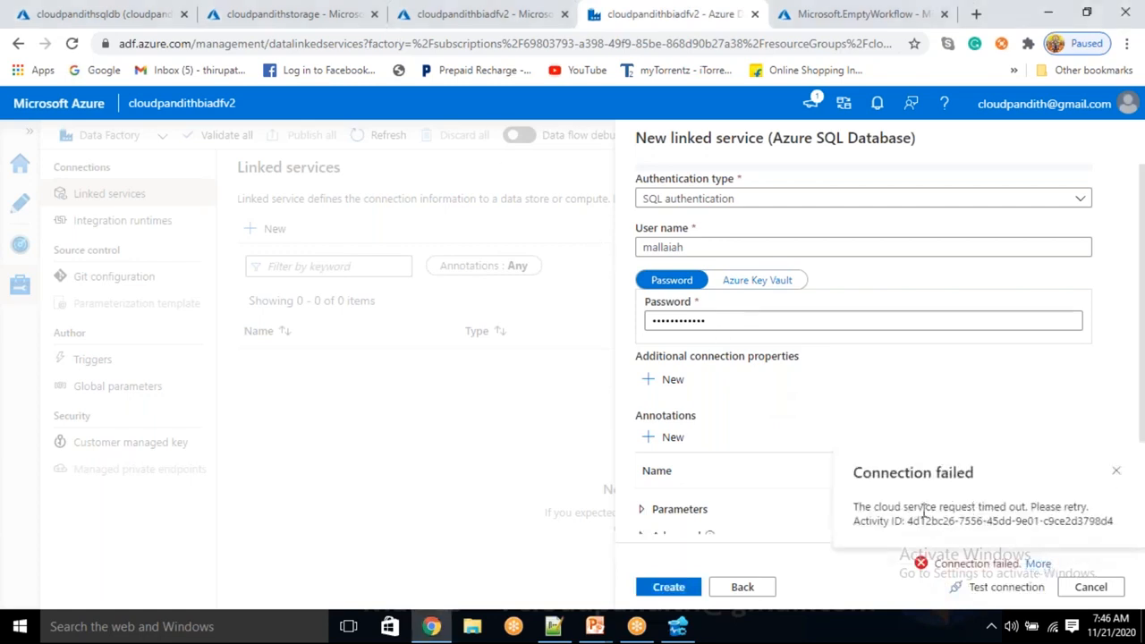
drag(923, 508, 1004, 507)
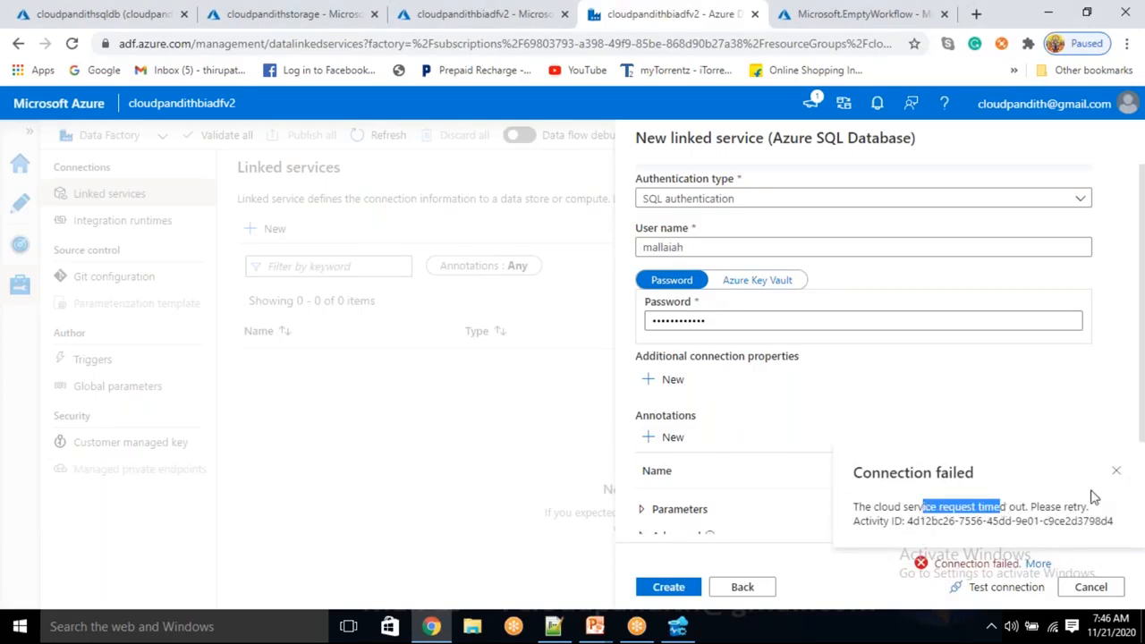
click(1115, 472)
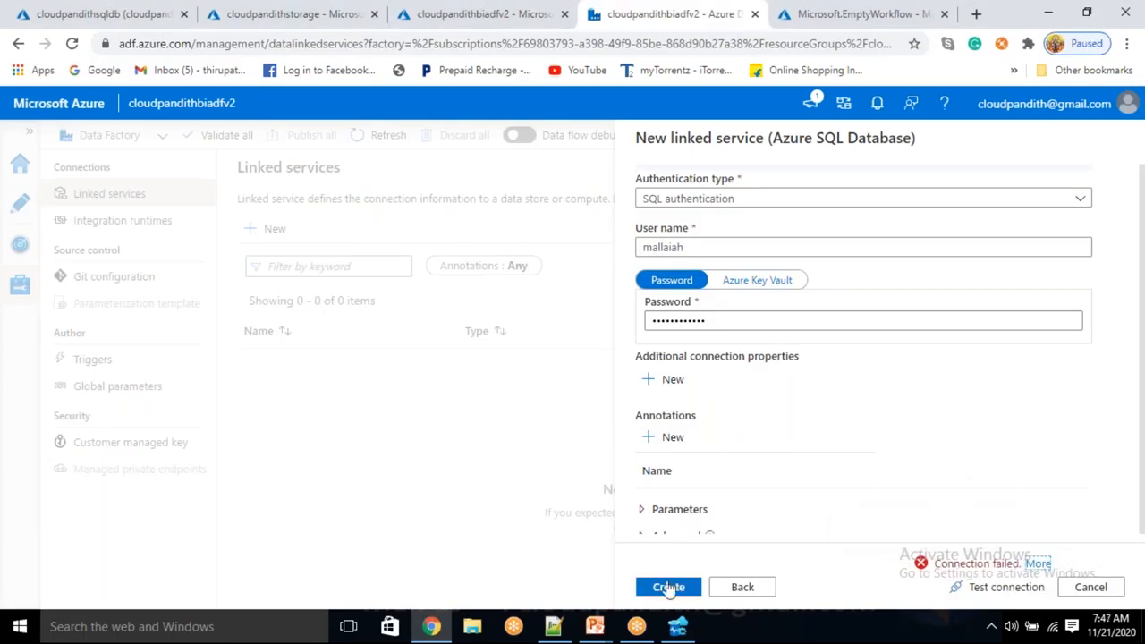
click(1038, 564)
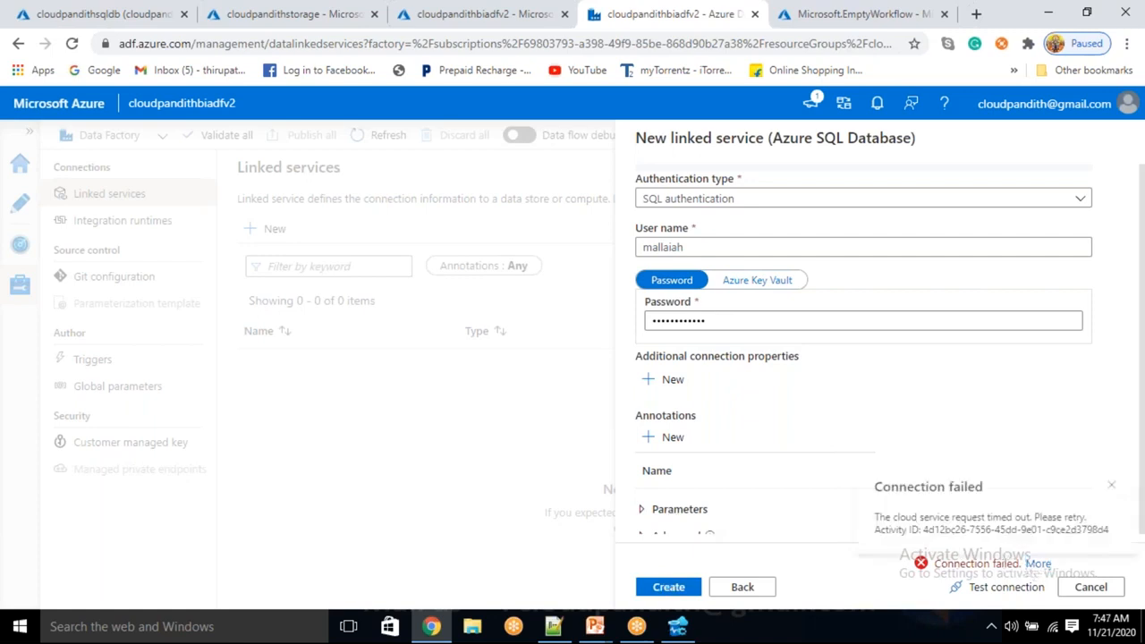
Inspect the server firewall settings of the cloudpandithsqldb database for Azure services access and client IP rules.
click(94, 13)
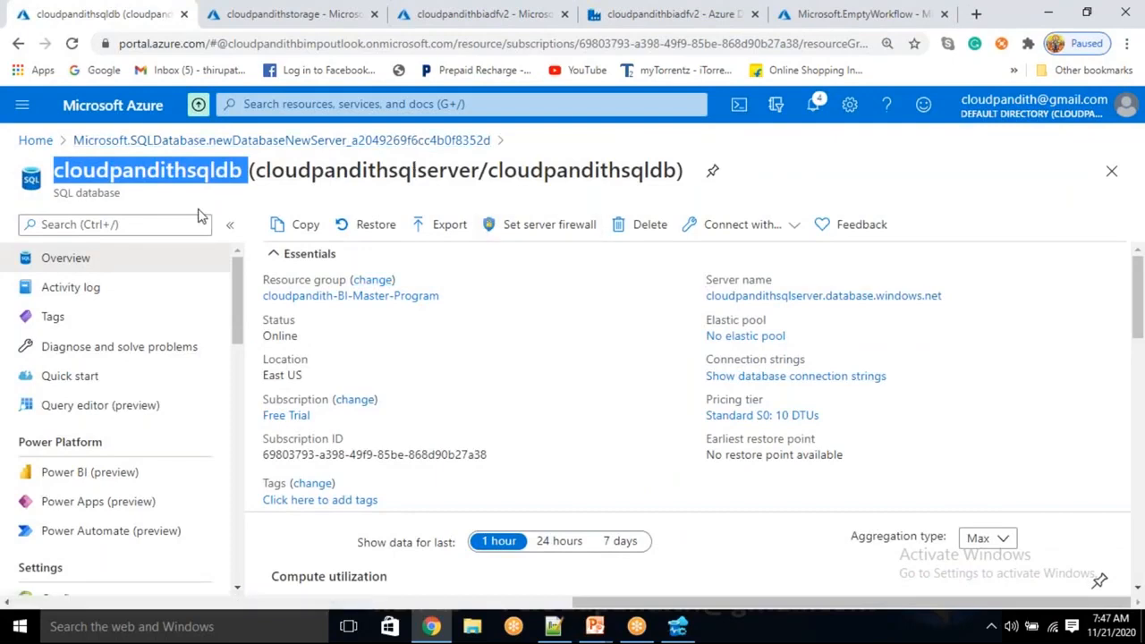
click(565, 230)
scroll(274, 422, down, 2)
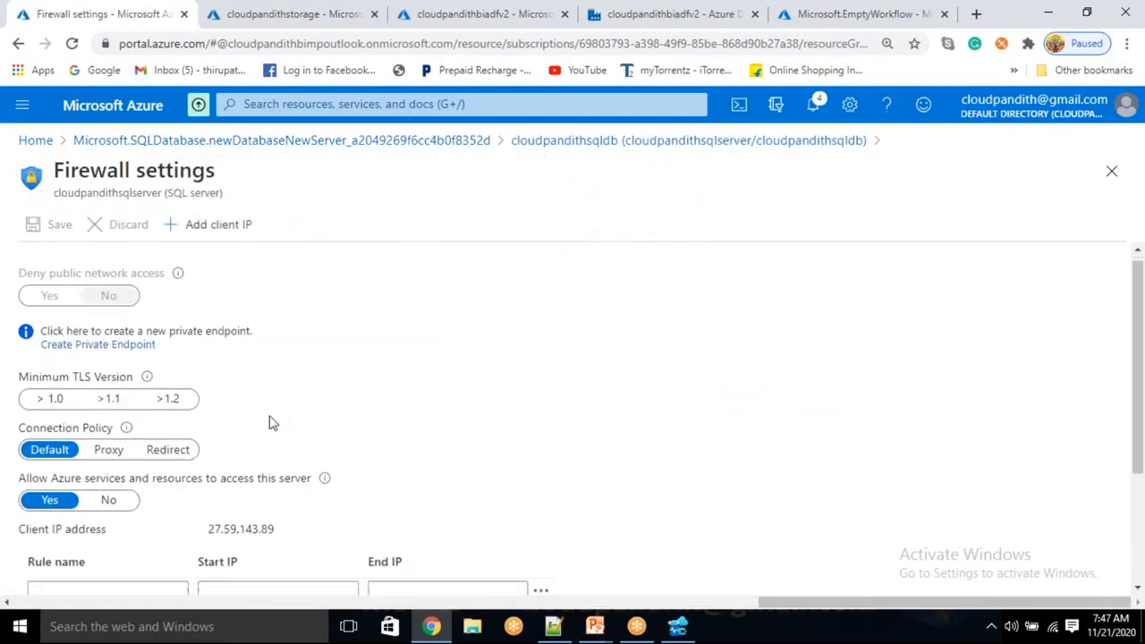
scroll(278, 416, up, 2)
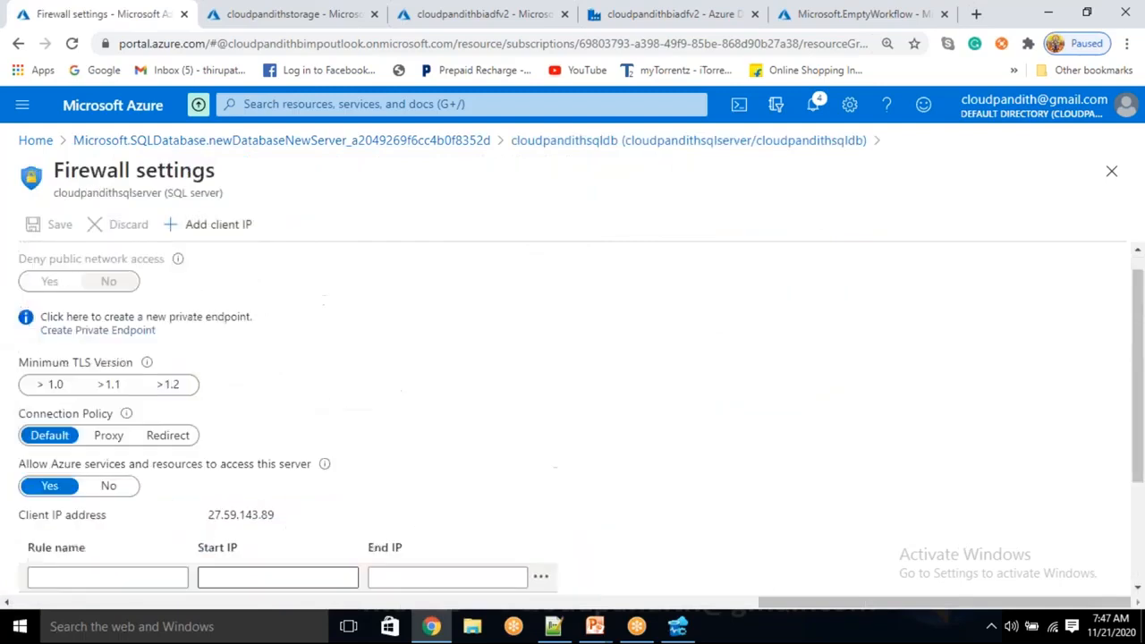
click(672, 147)
click(256, 15)
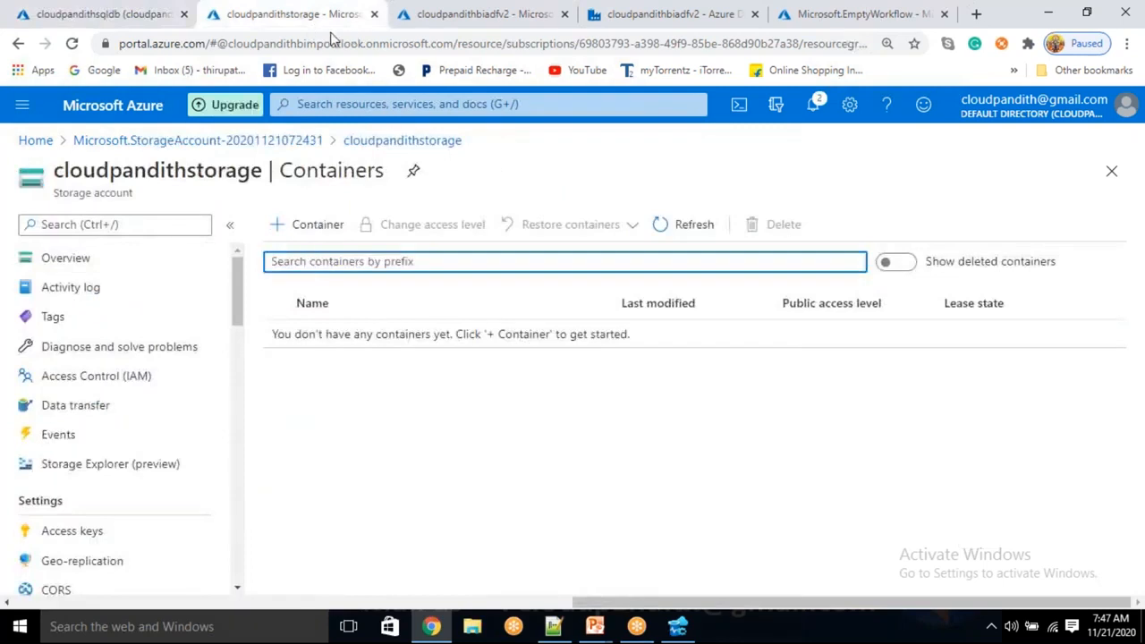
click(488, 15)
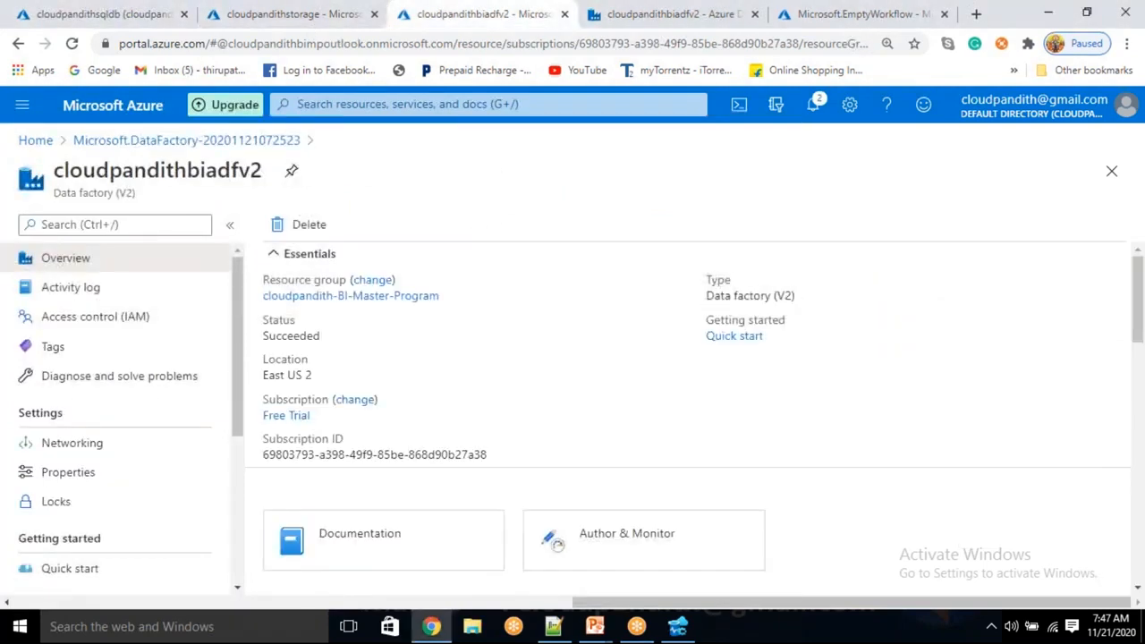
click(662, 17)
click(295, 15)
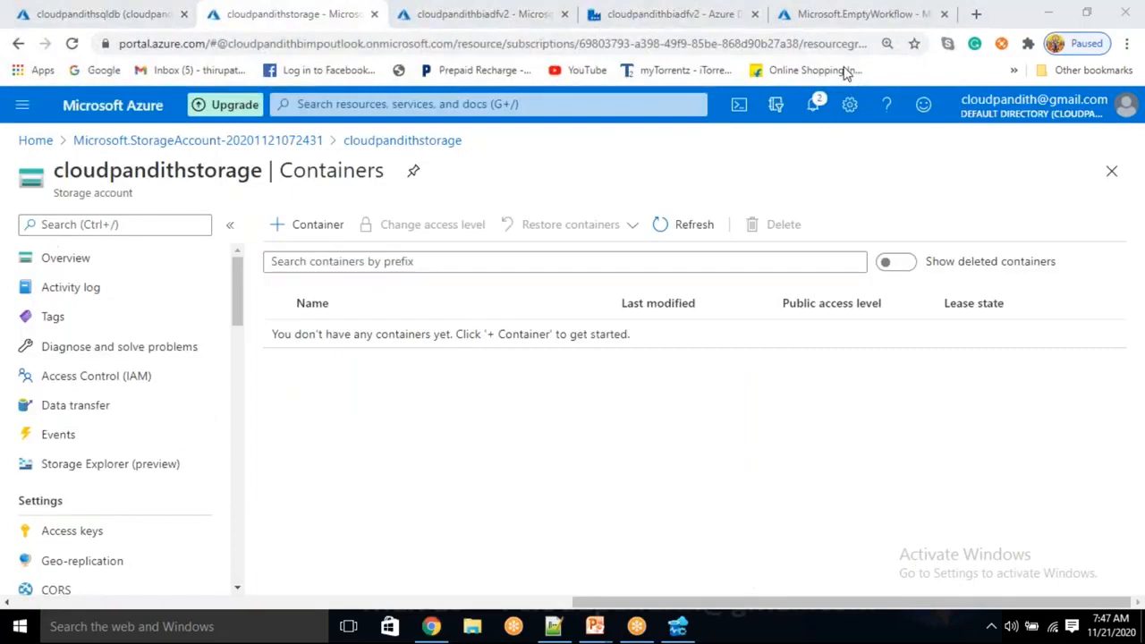
Try to create the linked service in the data factory with the entered settings, and reread the connection error details.
click(680, 15)
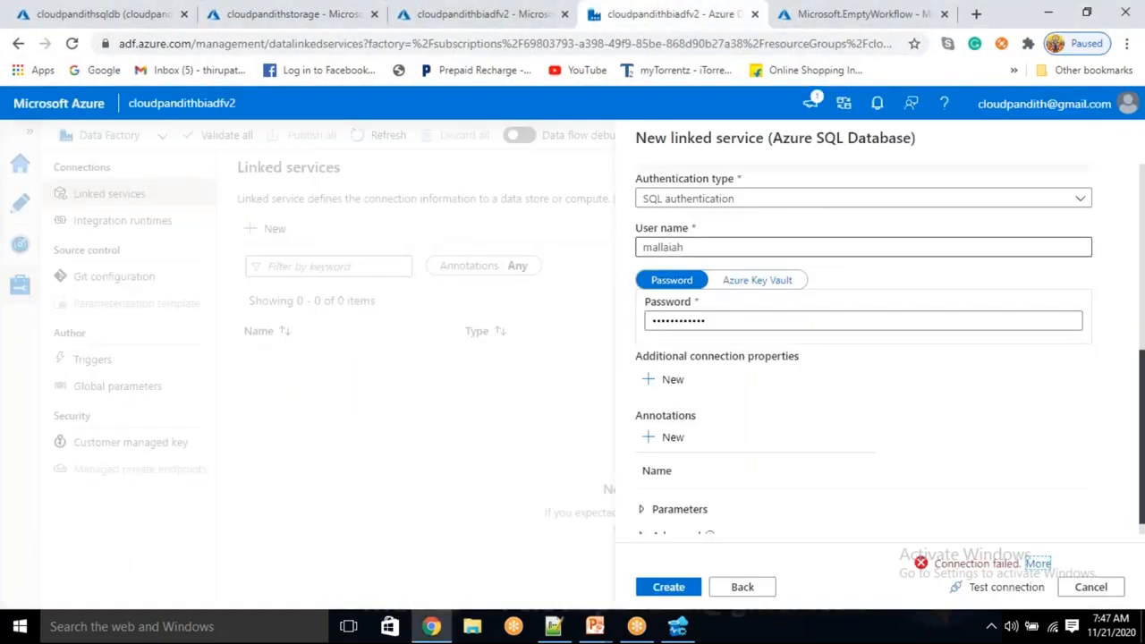
click(669, 588)
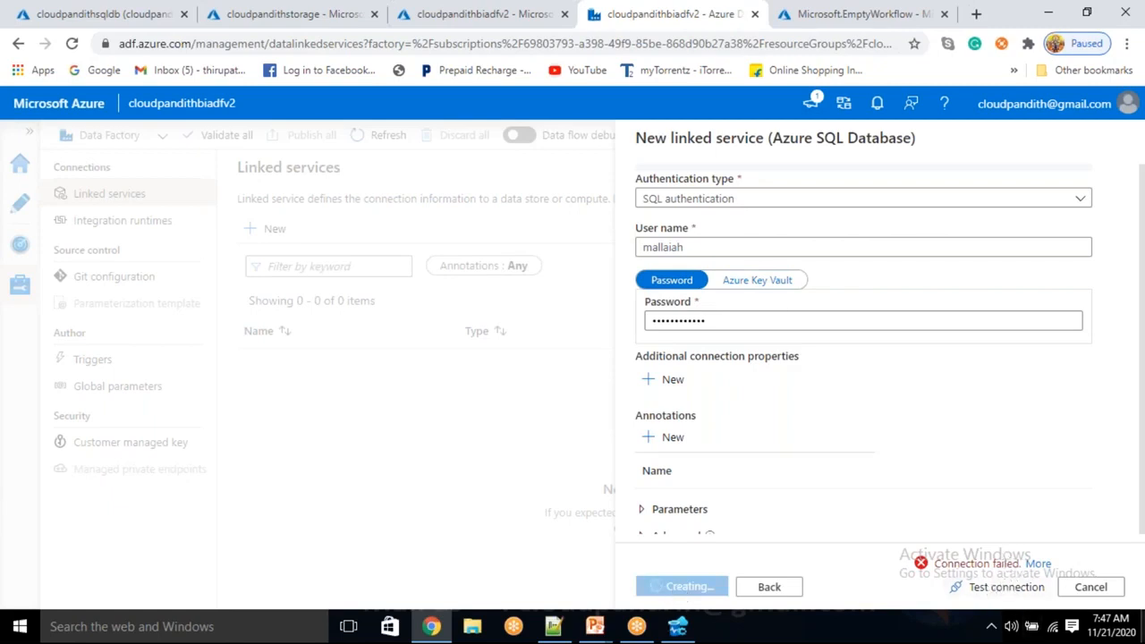
click(1038, 563)
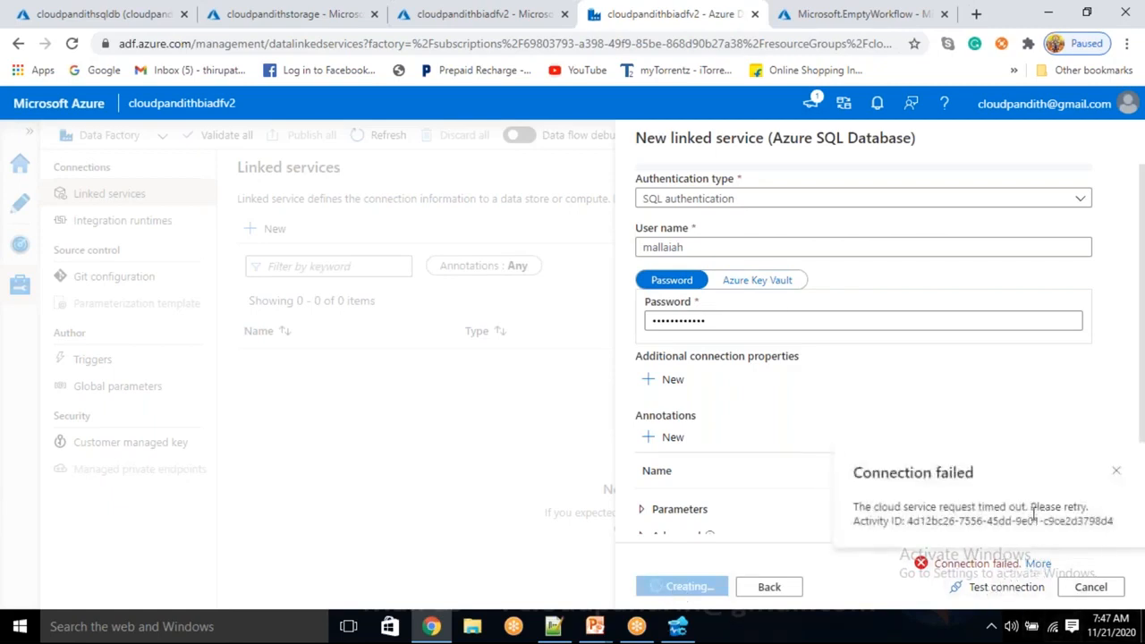
drag(984, 506, 1012, 507)
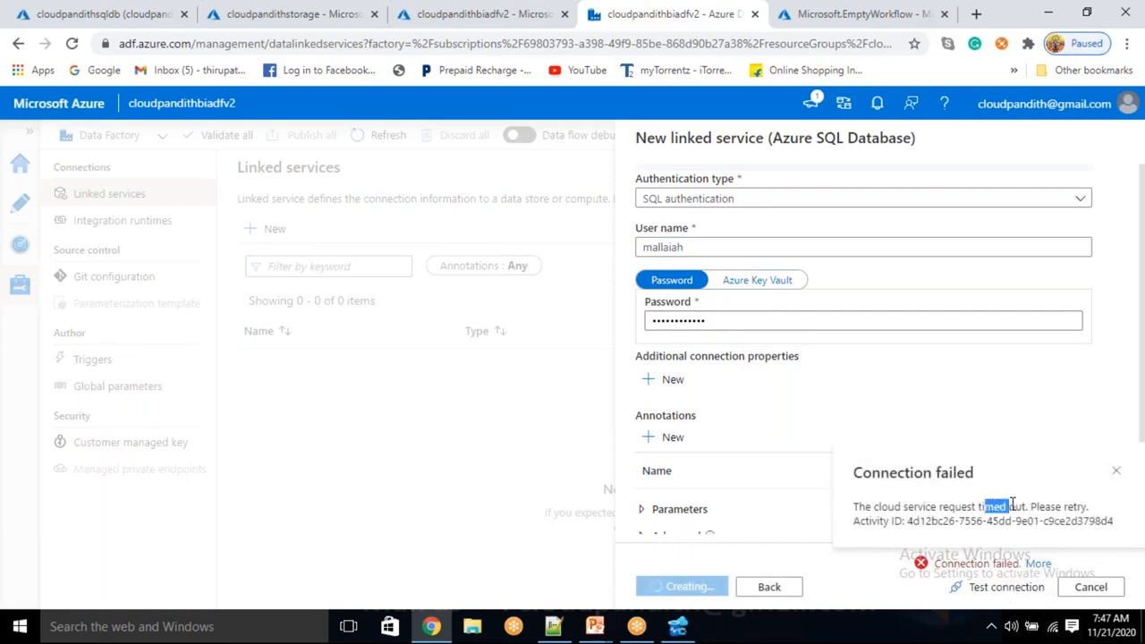
click(889, 414)
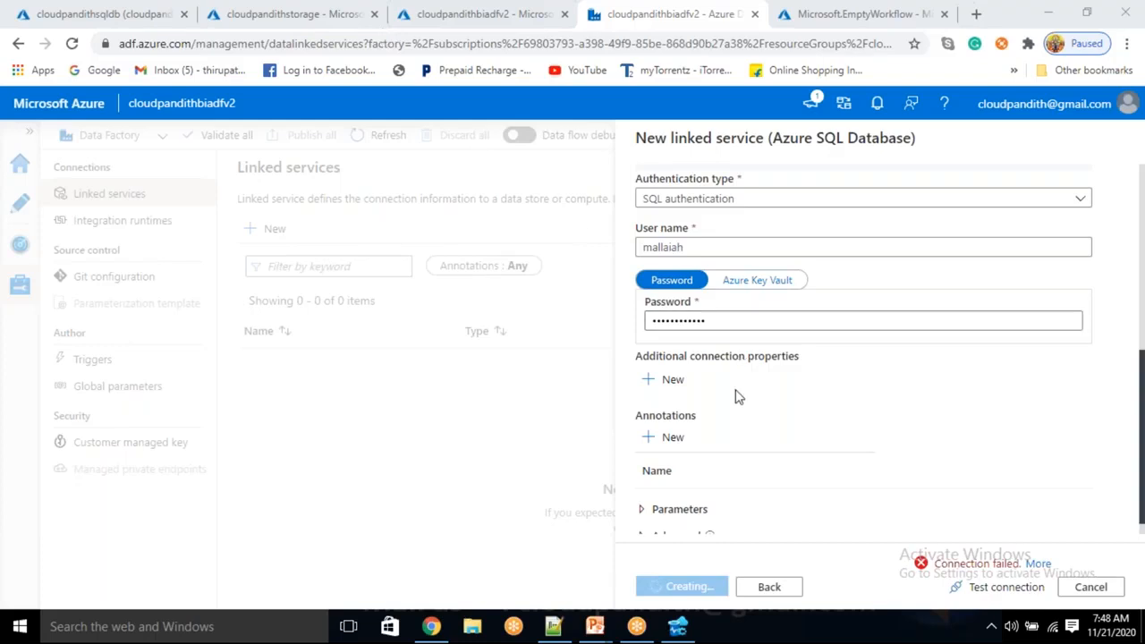
Cancel the pending LS_ASDB linked service and discard its unsaved changes.
scroll(738, 394, up, 5)
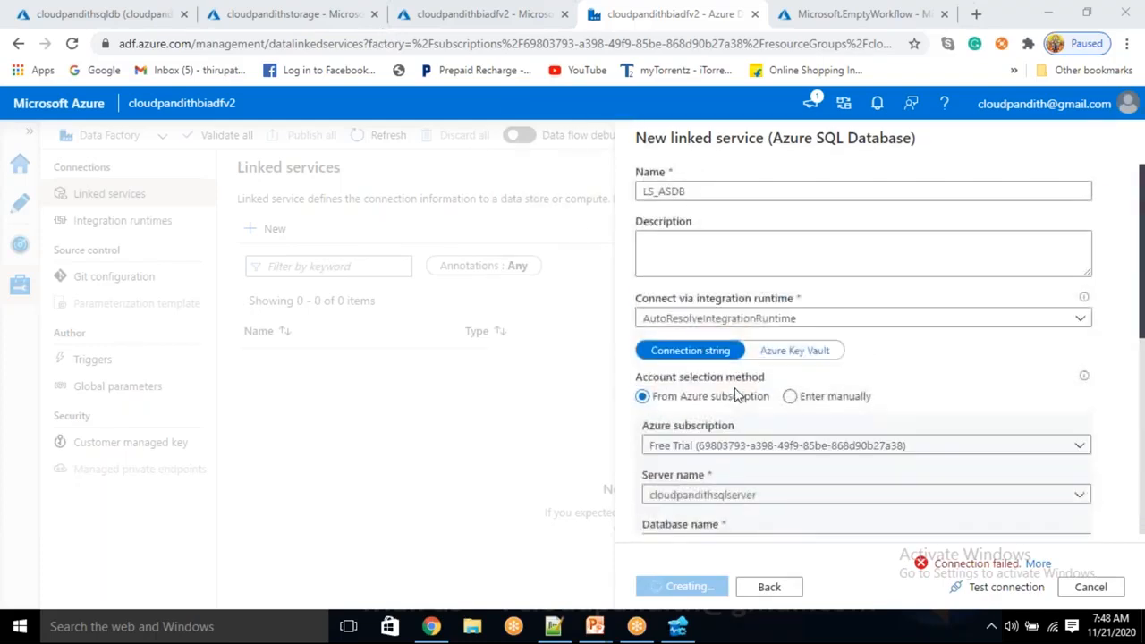
scroll(738, 395, down, 5)
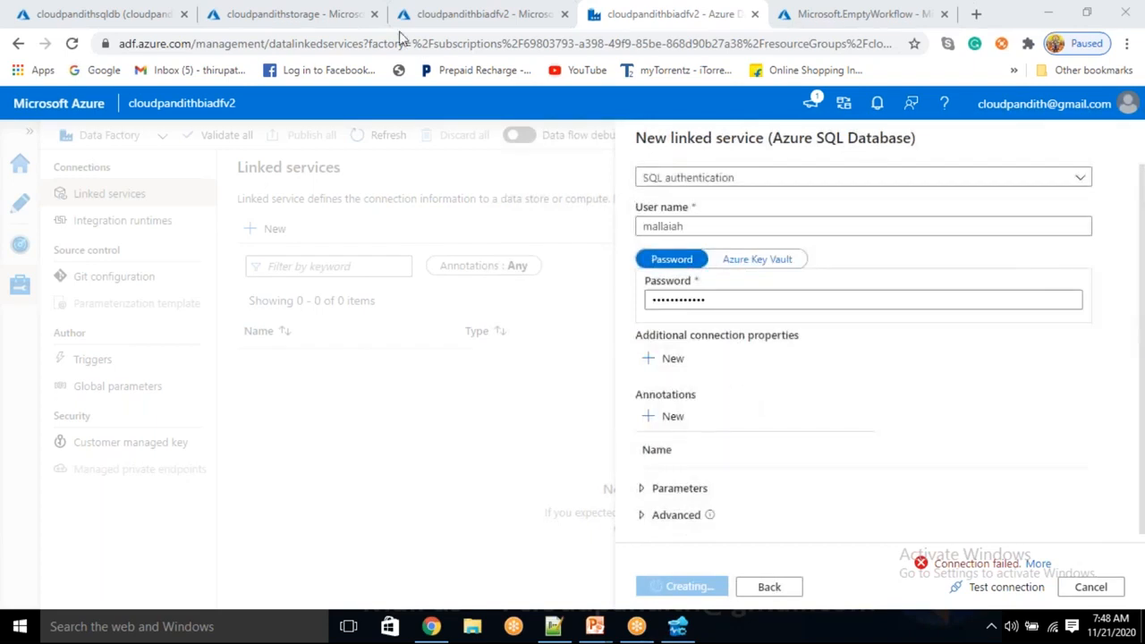
click(1090, 587)
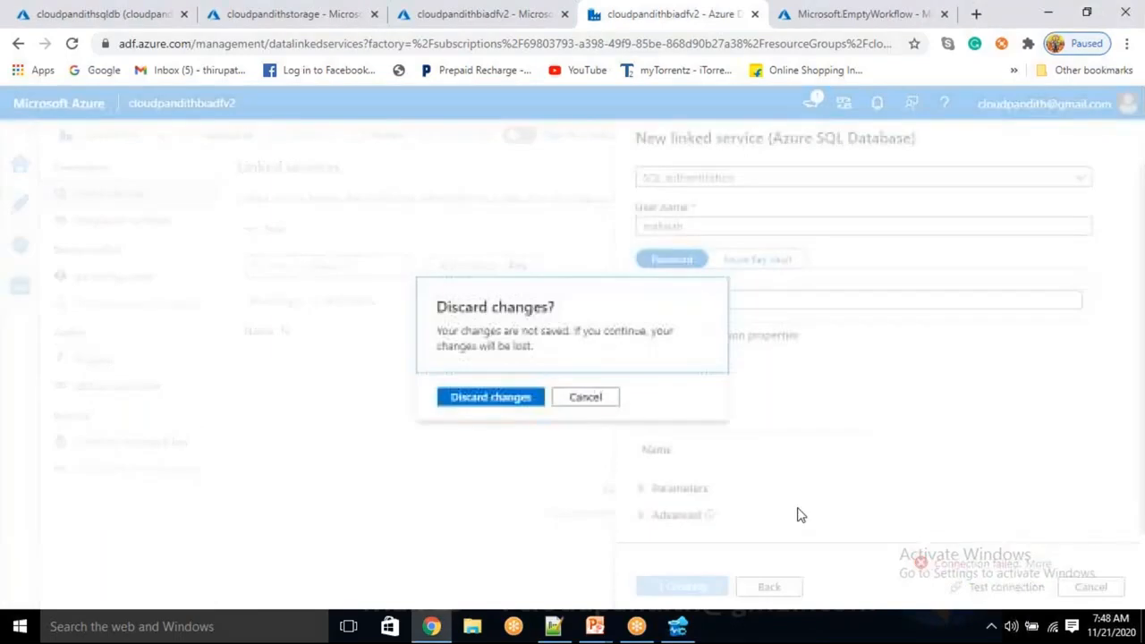
click(491, 404)
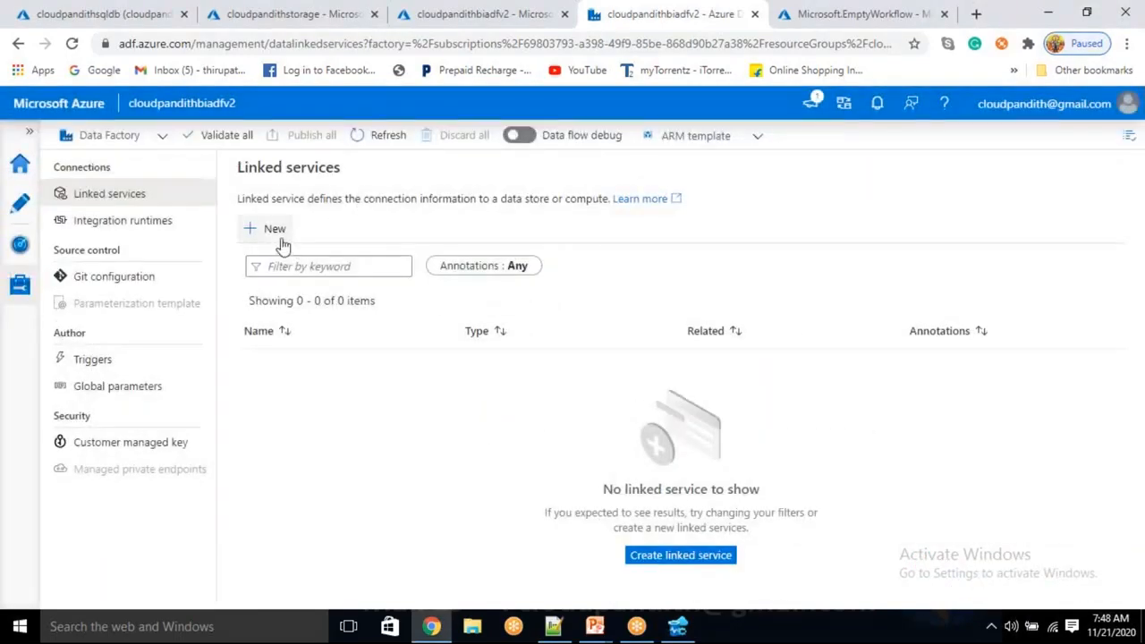
Start a new linked service using the Azure SQL Database data store, found by searching for "sql da".
click(279, 235)
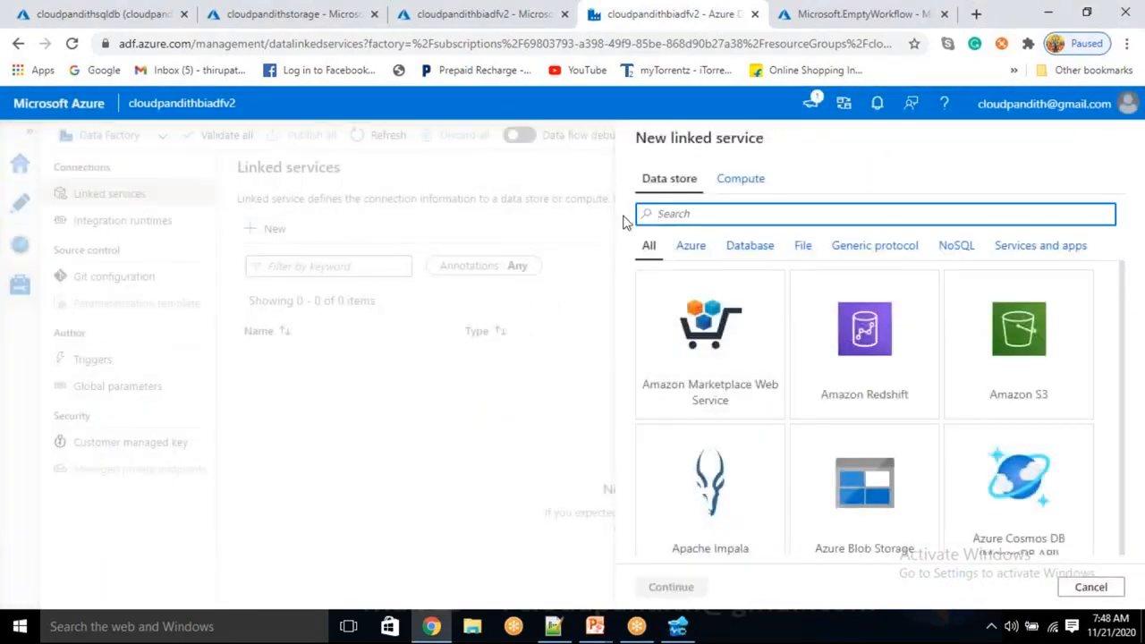
text(sql da)
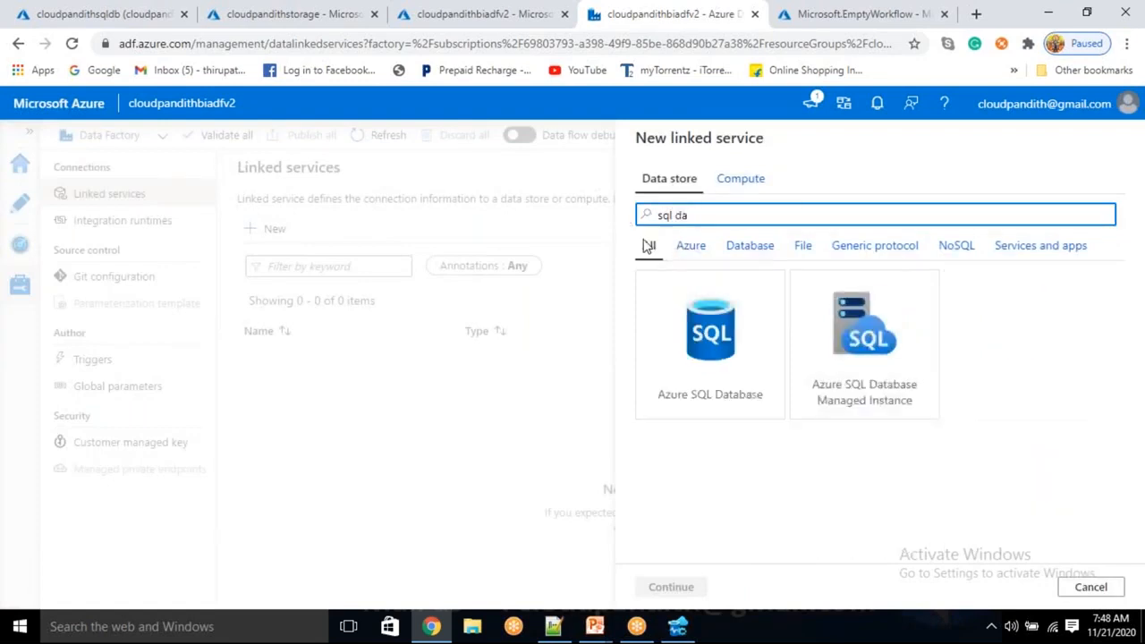
click(743, 378)
click(698, 586)
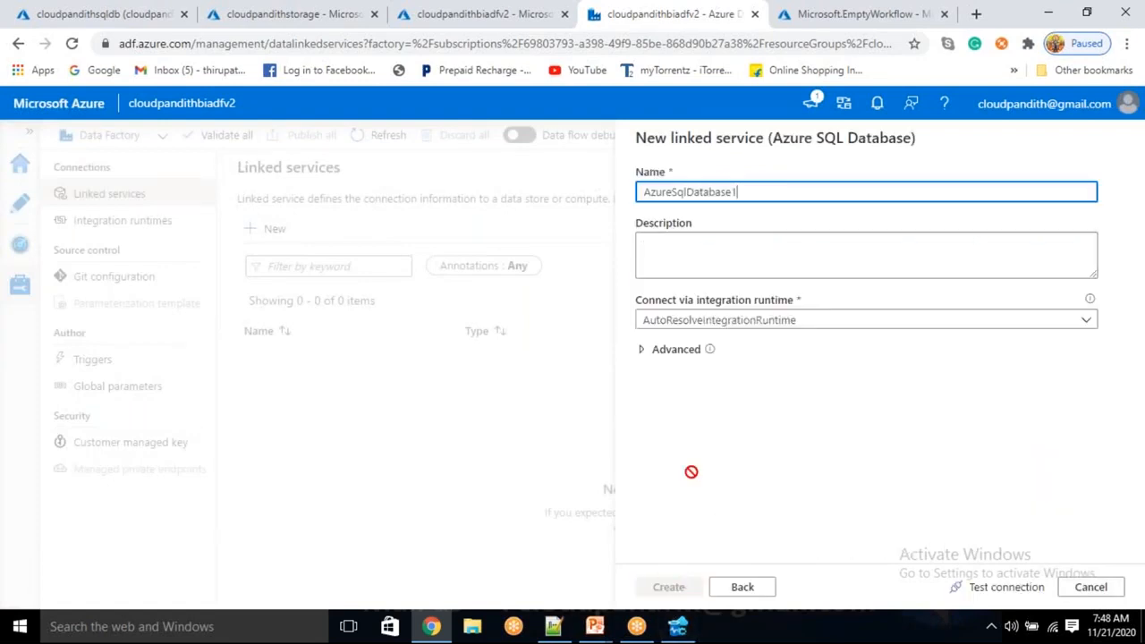
Replace the new linked service's default name with LS_ASDB.
drag(743, 193, 598, 191)
key(BackSpace)
text(LS_ASDB)
key(Tab)
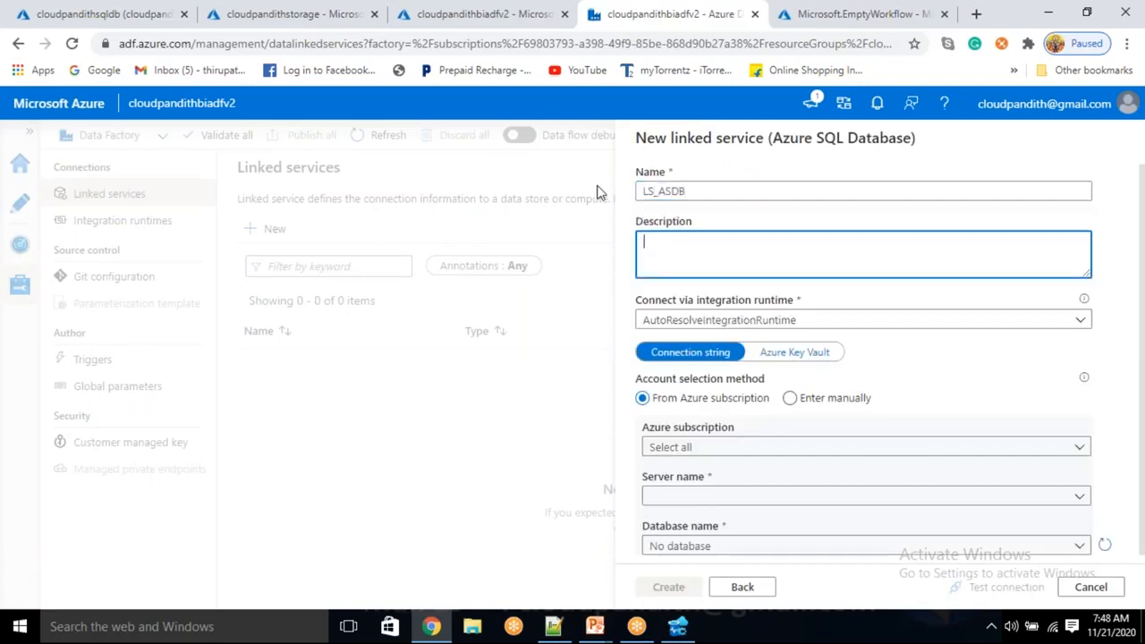
Select the Free Trial subscription, the cloudpandithsqlserver server and the cloudpandithsqldb database for LS_ASDB.
scroll(756, 258, down, 2)
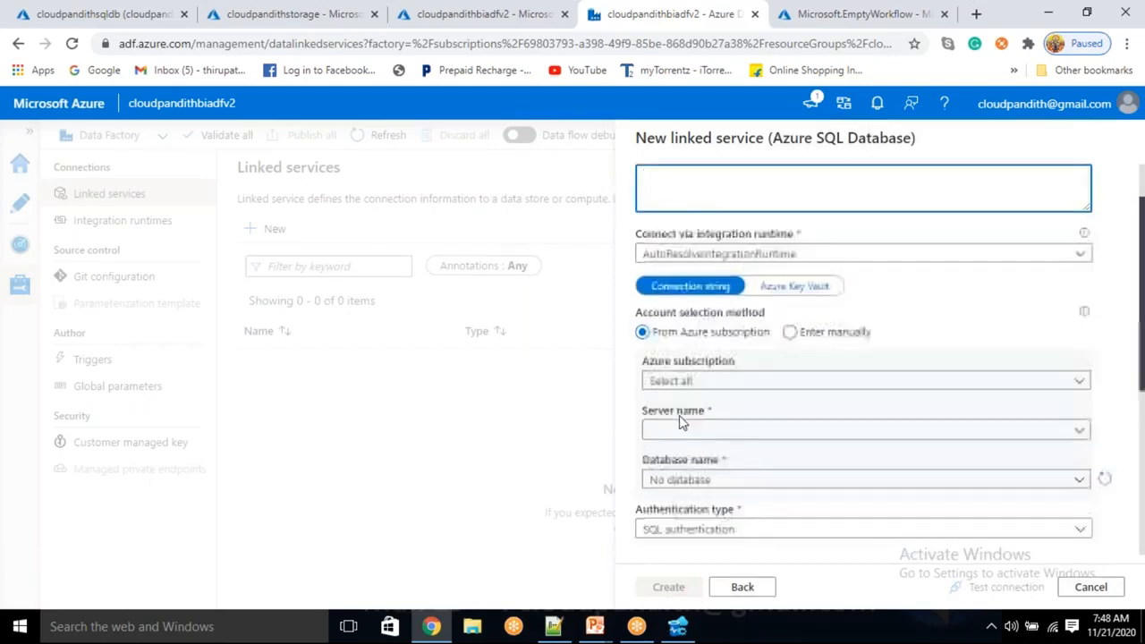
click(705, 362)
click(705, 412)
click(693, 410)
click(707, 436)
click(703, 461)
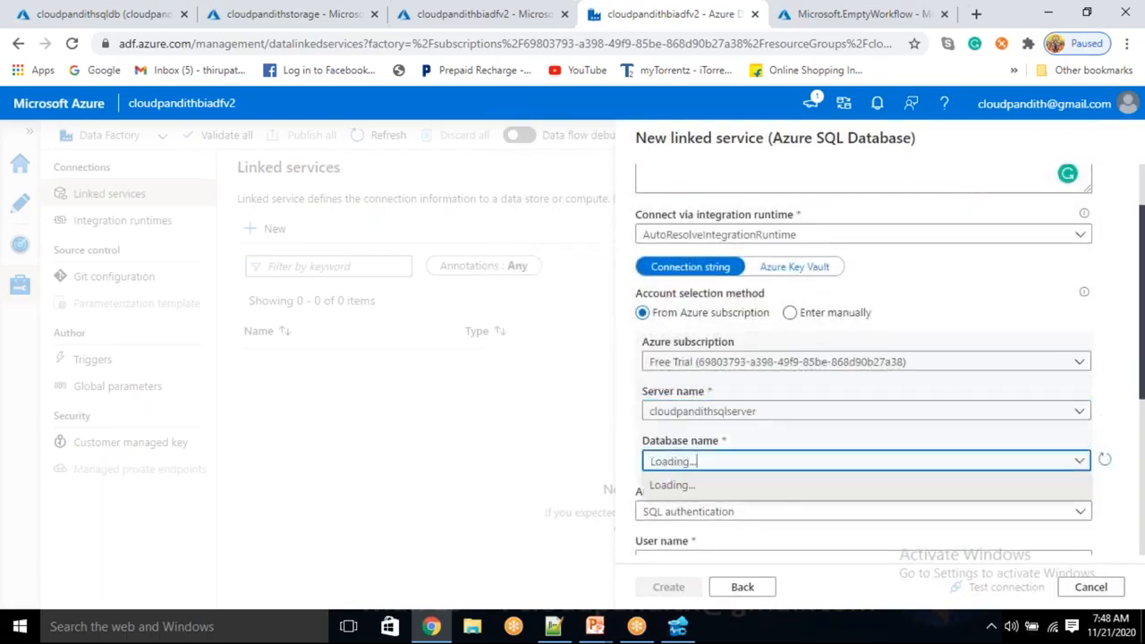
click(699, 488)
Enter the SQL login's user name for LS_ASDB's SQL authentication.
scroll(698, 465, down, 2)
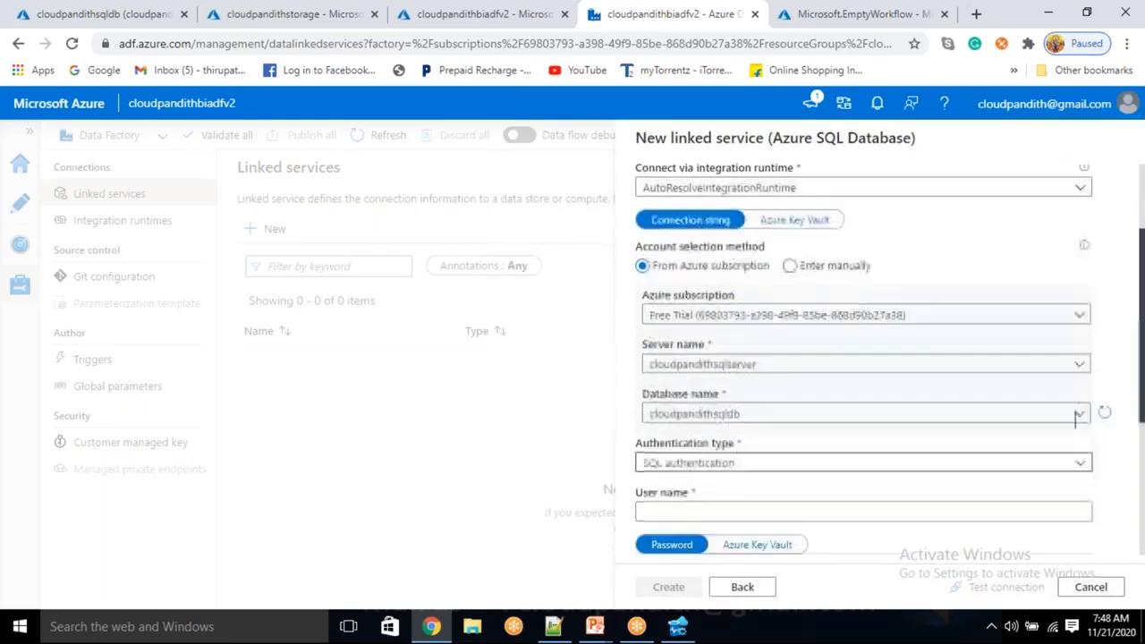
click(674, 477)
text(smar)
key(BackSpace)
key(BackSpace)
key(BackSpace)
key(BackSpace)
text(mallaiah)
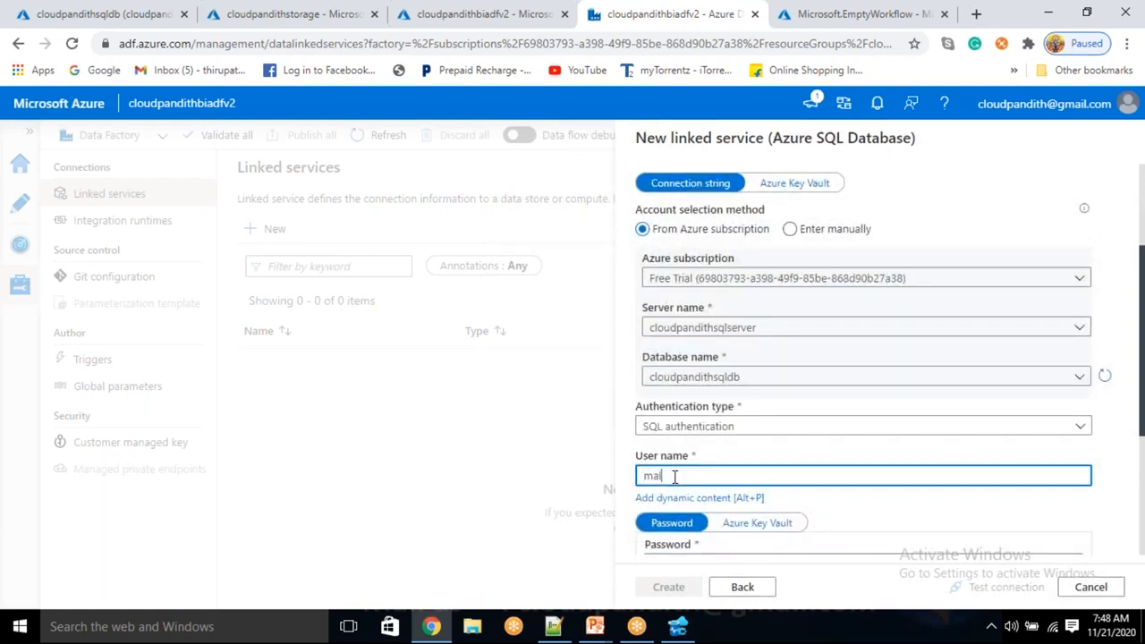
Enter the SQL login's password for LS_ASDB and test the connection.
key(Tab)
key(Tab)
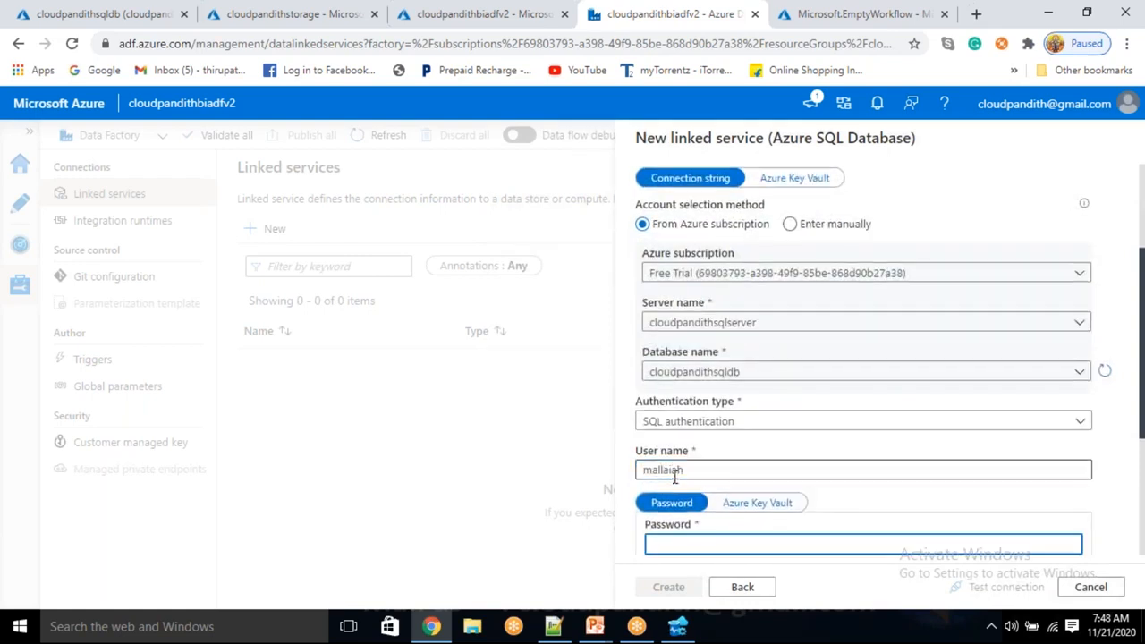
text(••••••••••••)
scroll(1076, 510, down, 3)
click(1029, 586)
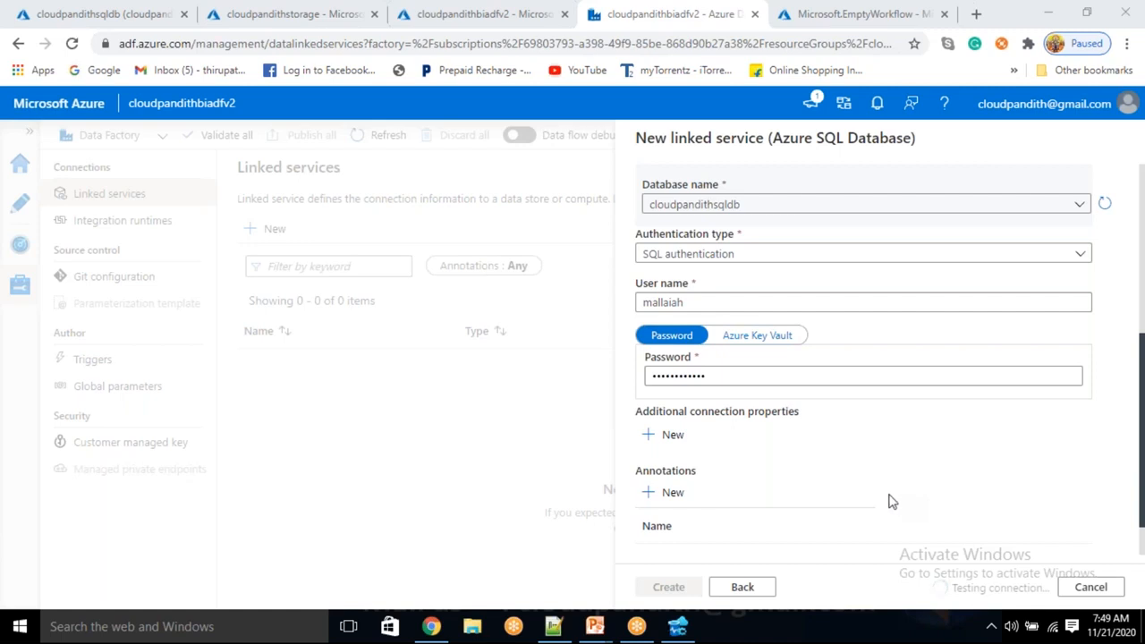
Check the remaining LS_ASDB settings and view the error details of the repeated connection test.
scroll(686, 522, down, 1)
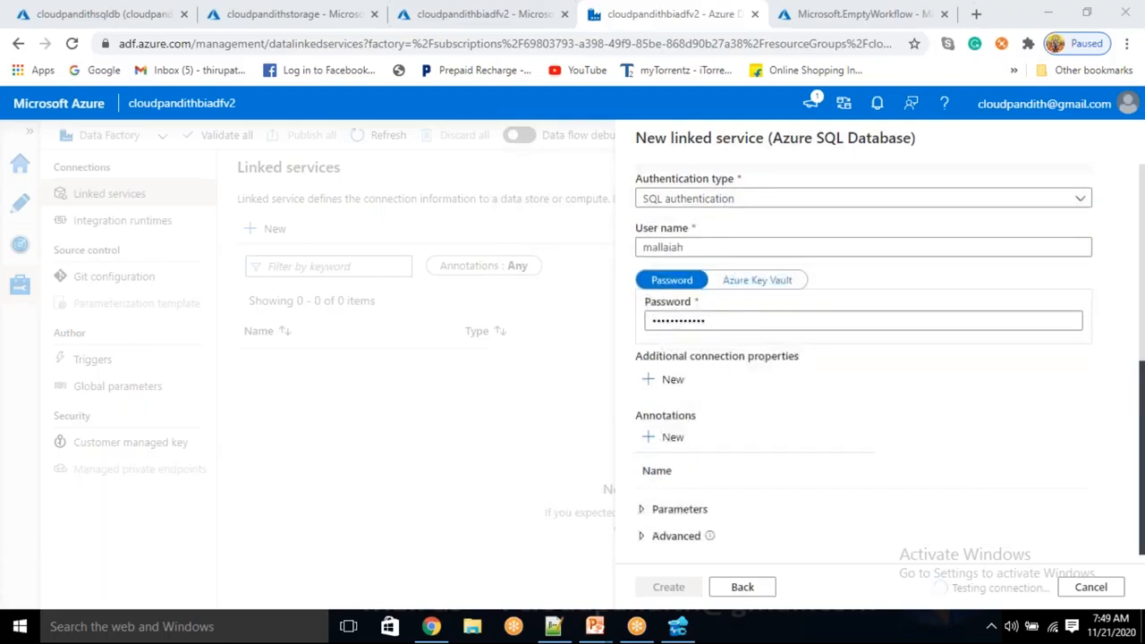
click(664, 511)
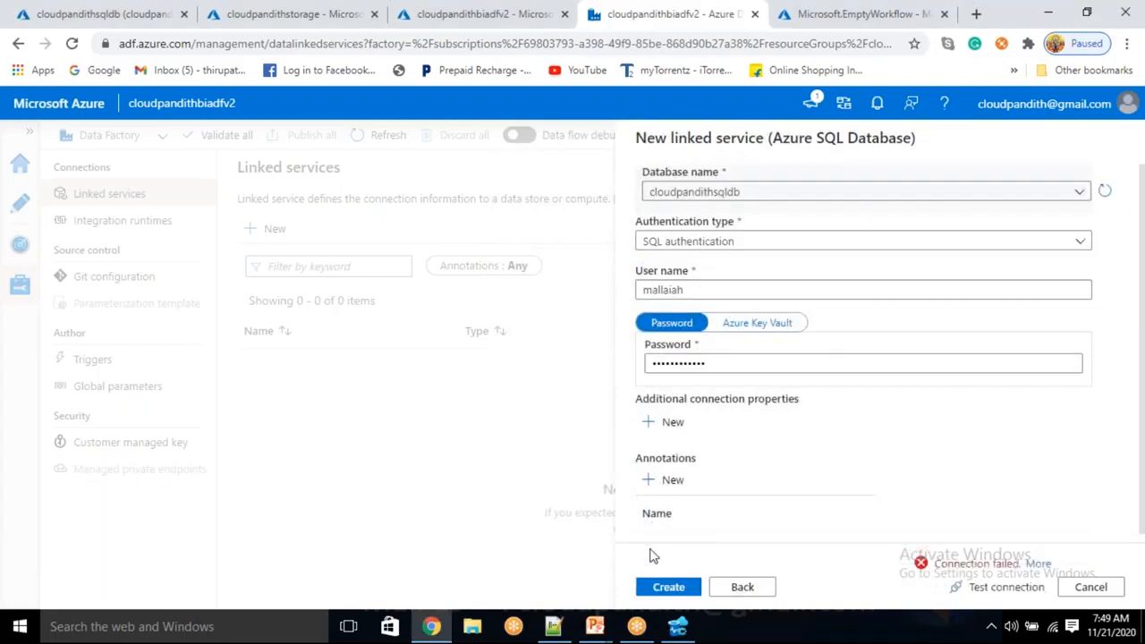
click(1038, 564)
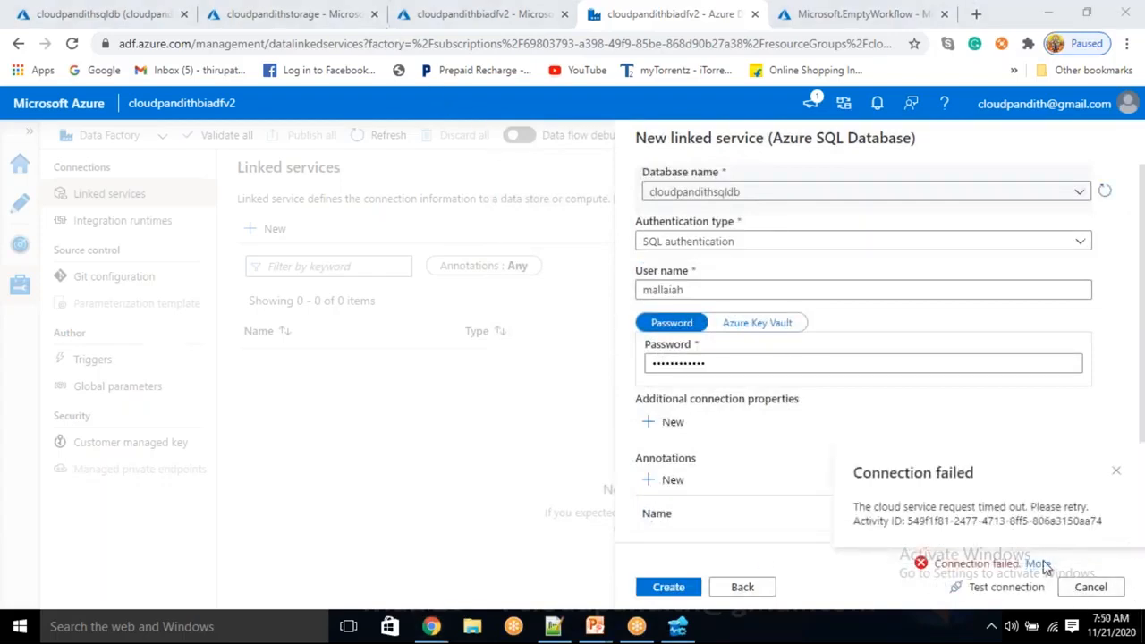
click(779, 489)
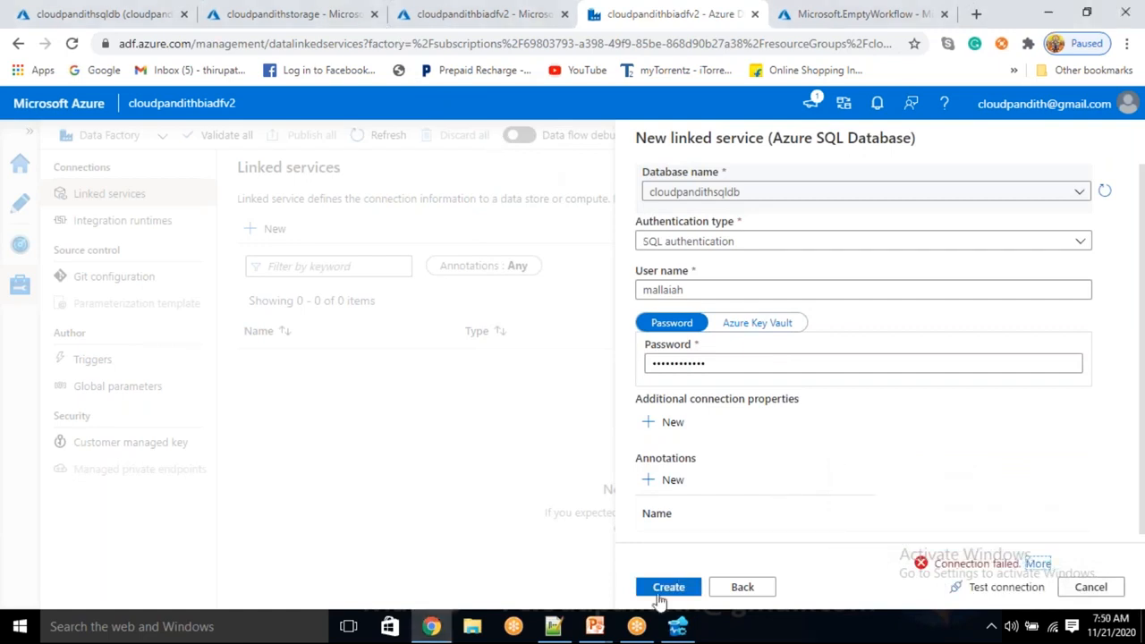
Create the LS_ASDB linked service with the entered Azure SQL Database connection settings.
click(660, 589)
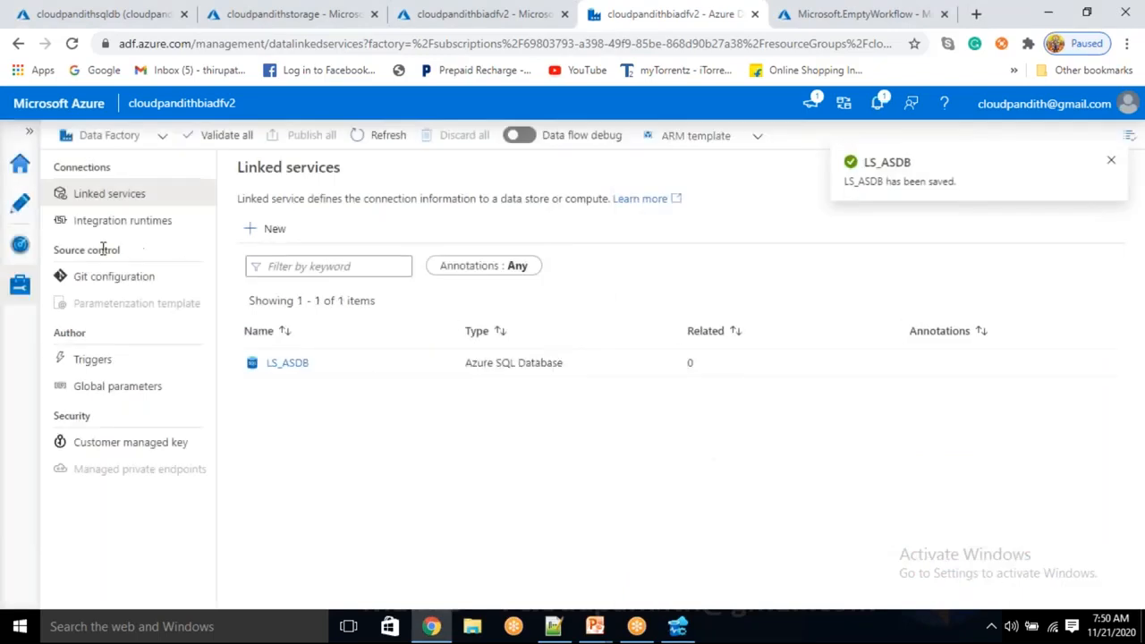
click(270, 231)
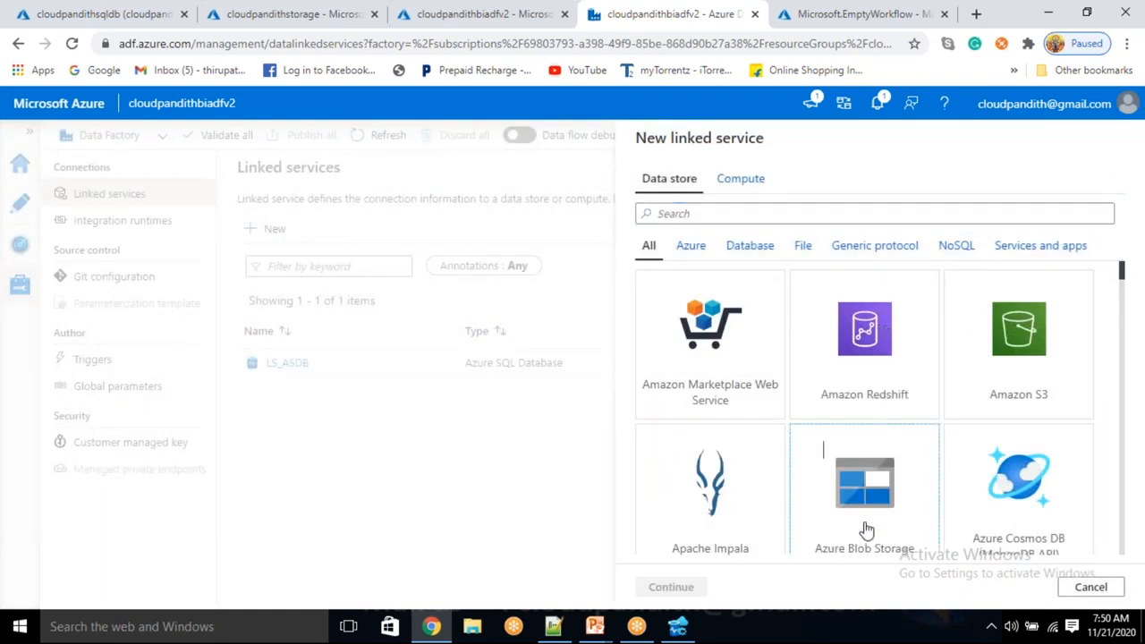
click(865, 501)
click(696, 588)
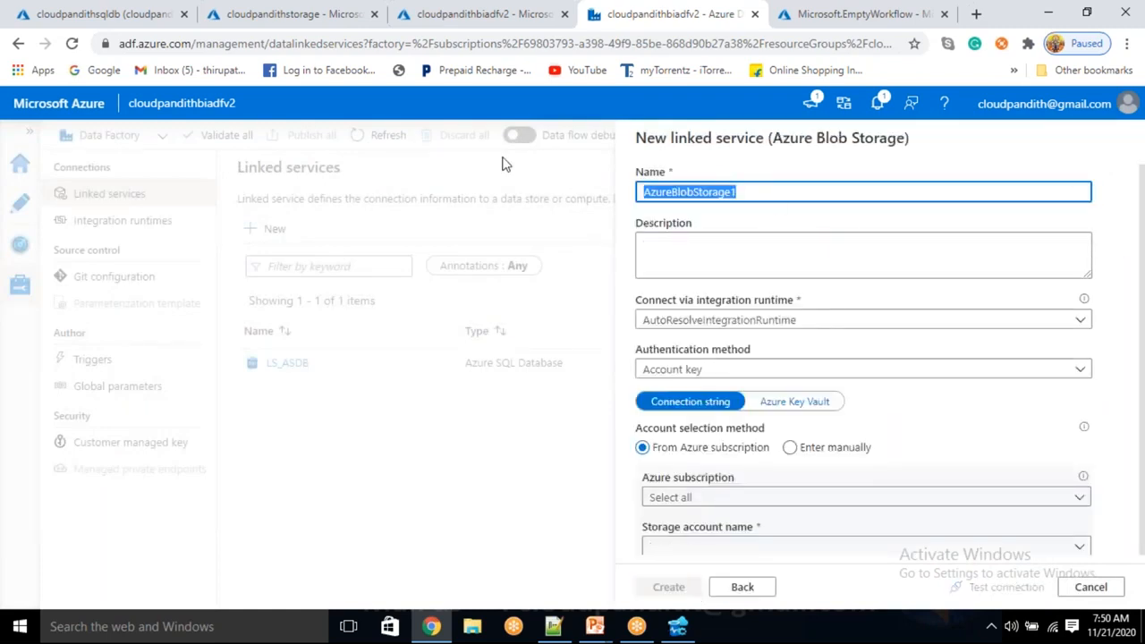
key(BackSpace)
text(ls_b)
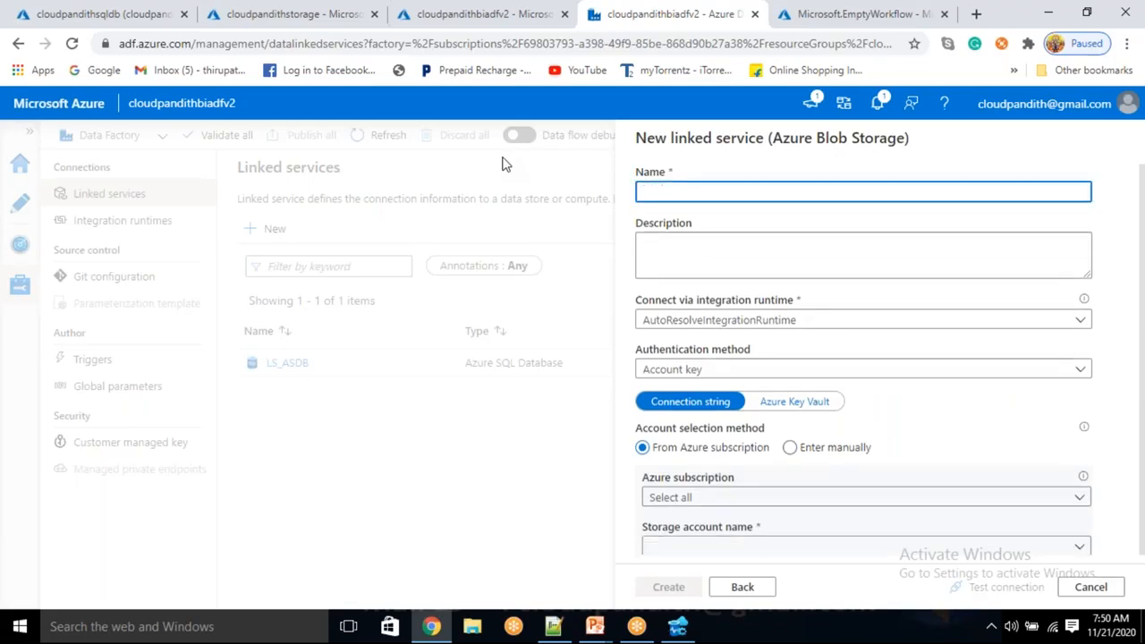
text(ls)
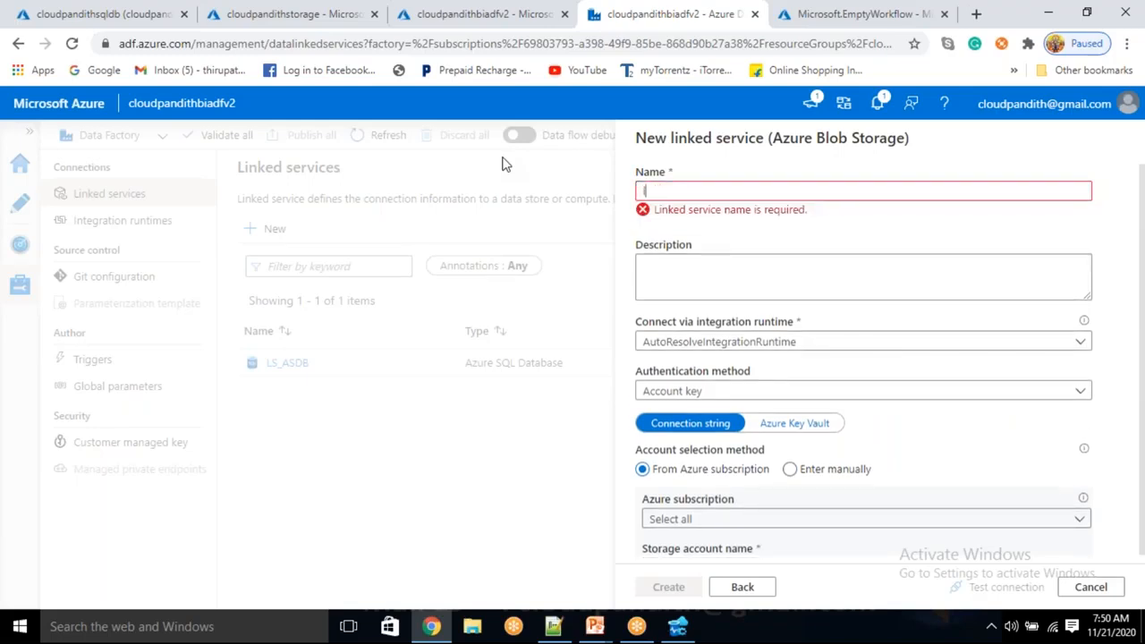
text(LS_A)
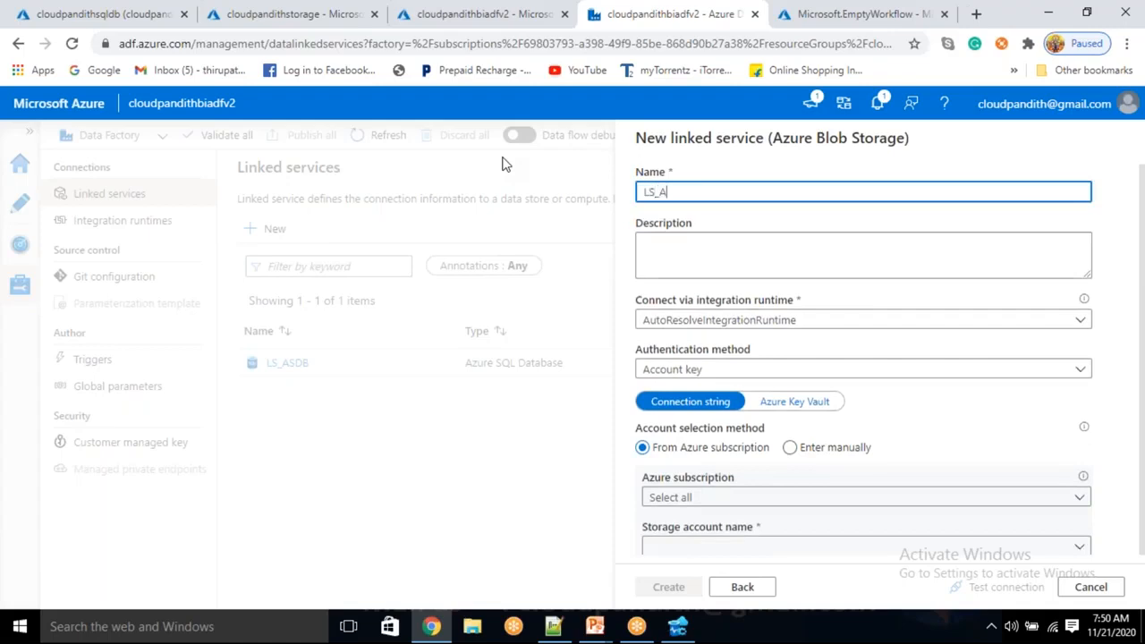
text(BS)
scroll(685, 460, down, 3)
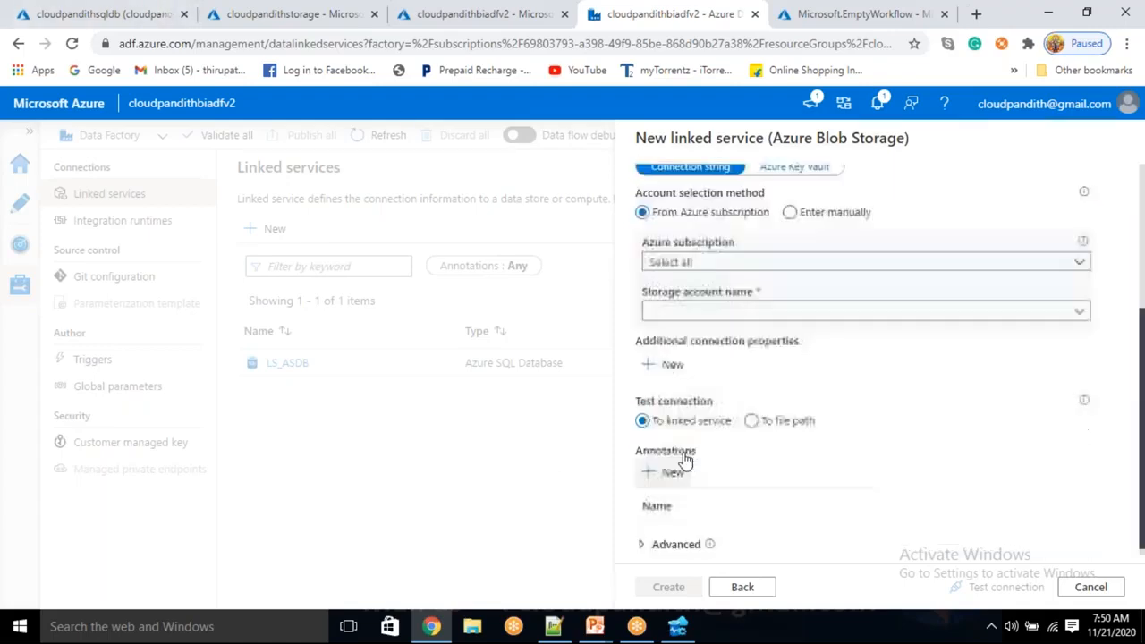
click(710, 254)
click(690, 310)
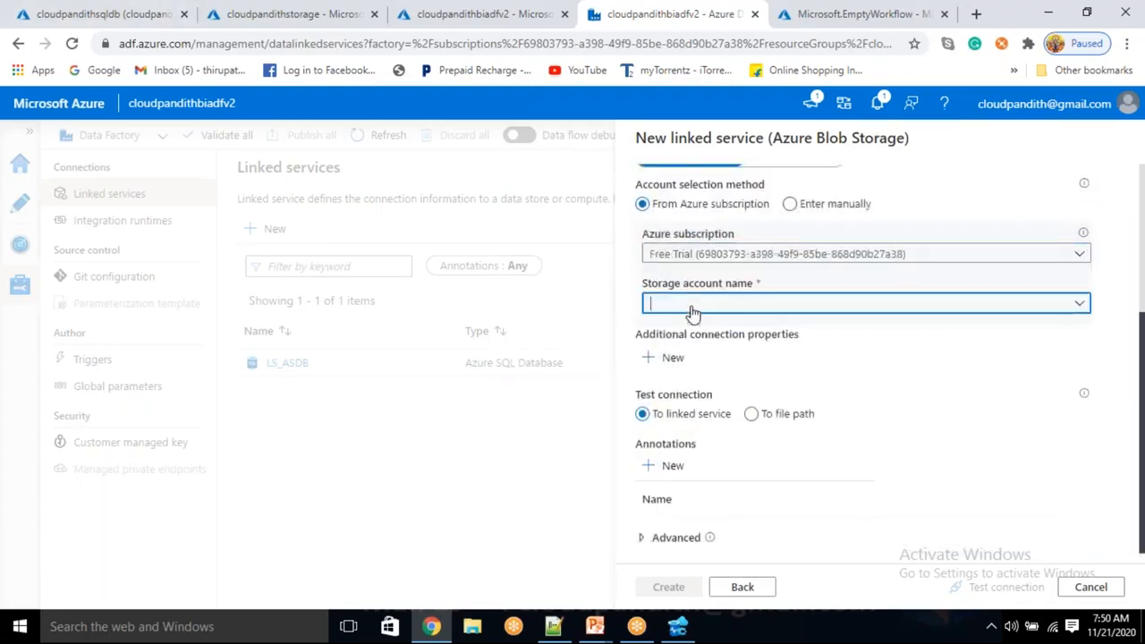
click(689, 304)
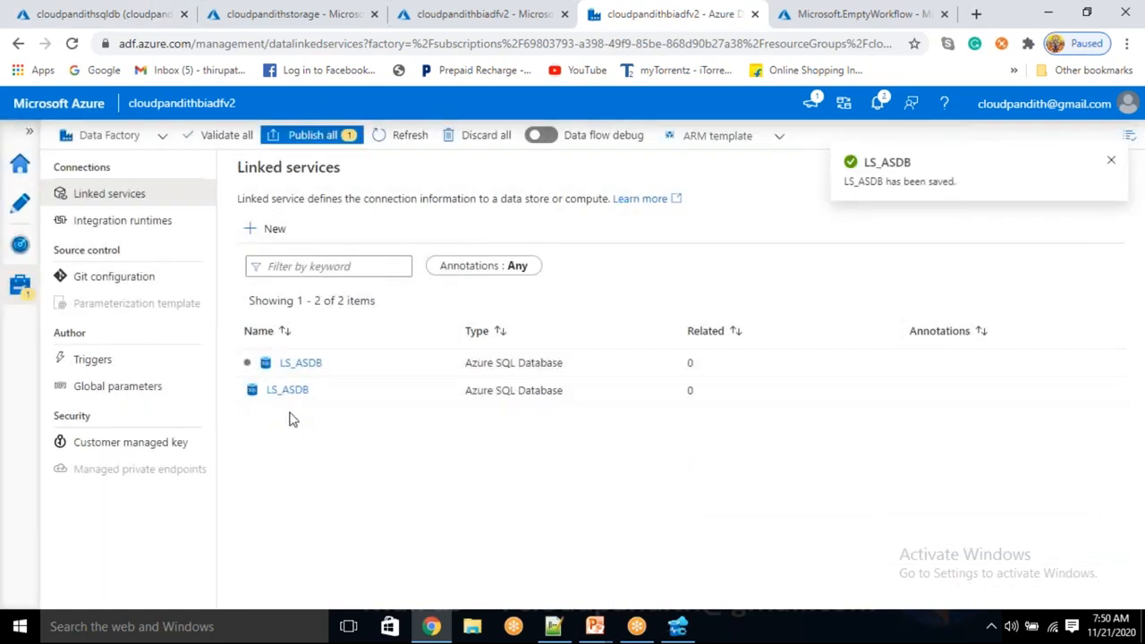
Delete the first of the two LS_ASDB entries in the linked services list and confirm the deletion.
mouse_move(307, 373)
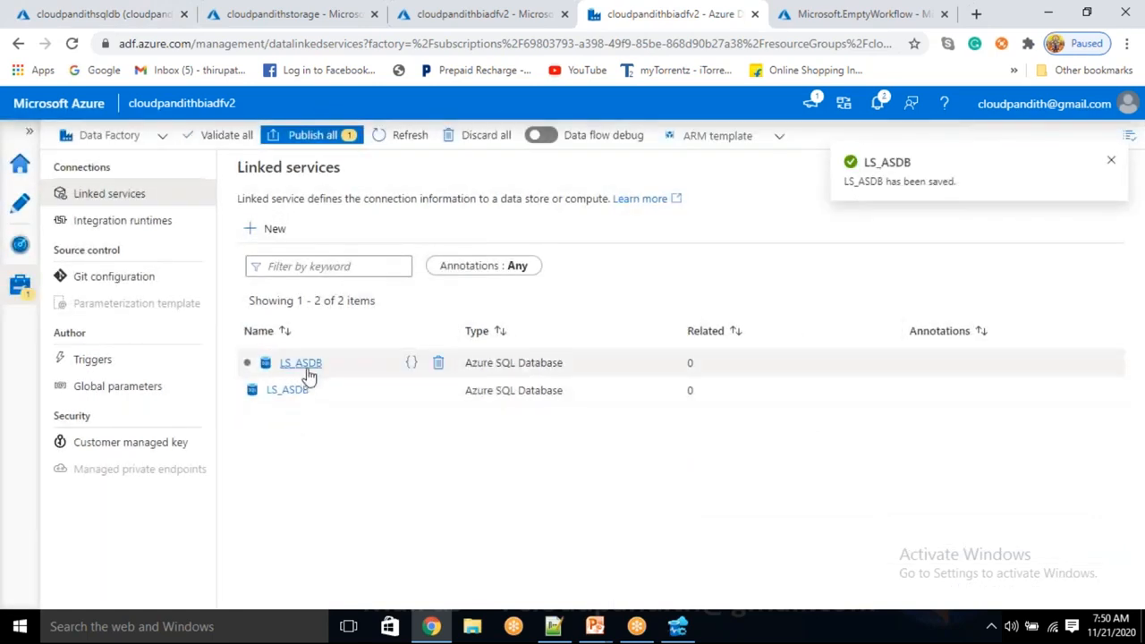
click(438, 365)
click(479, 421)
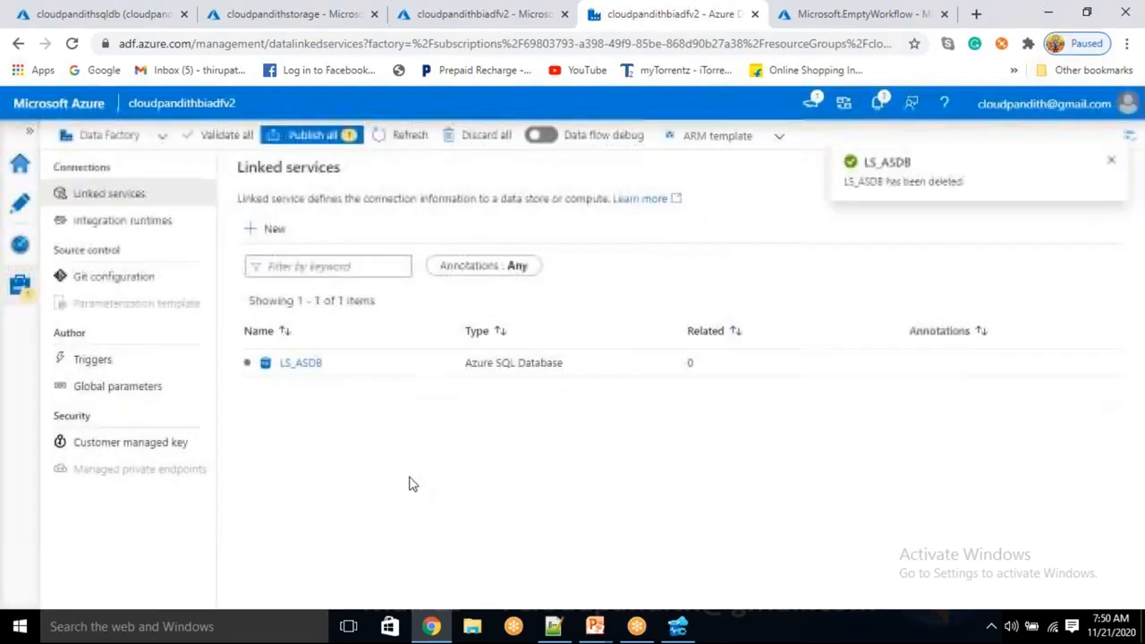
Start a new Azure Blob Storage linked service and name it LS_ABS.
click(272, 234)
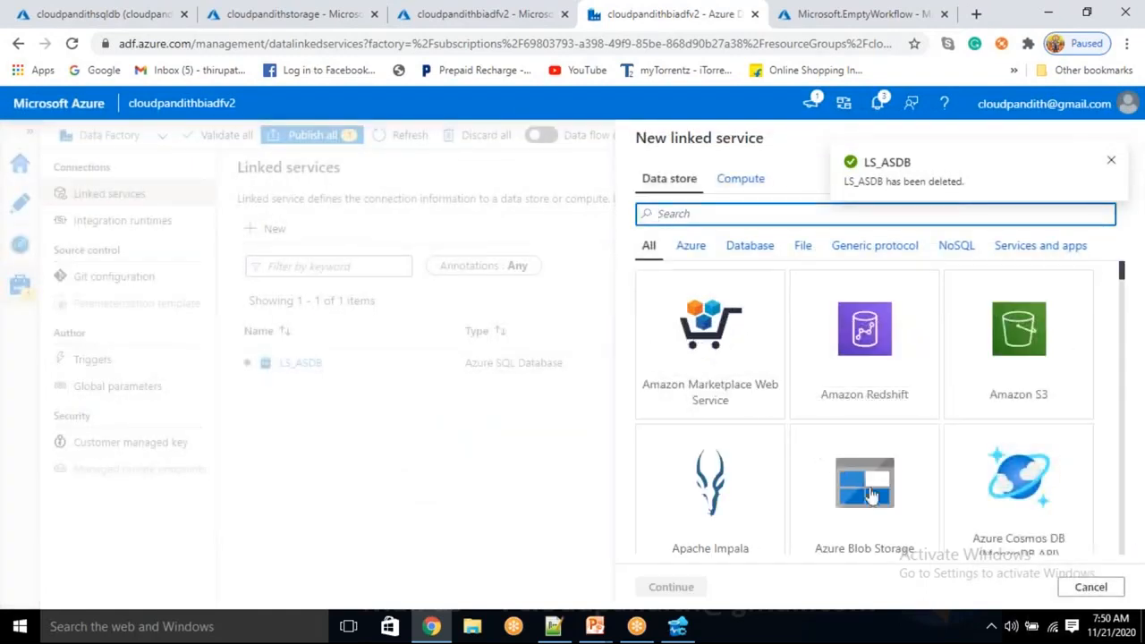
click(808, 531)
click(672, 587)
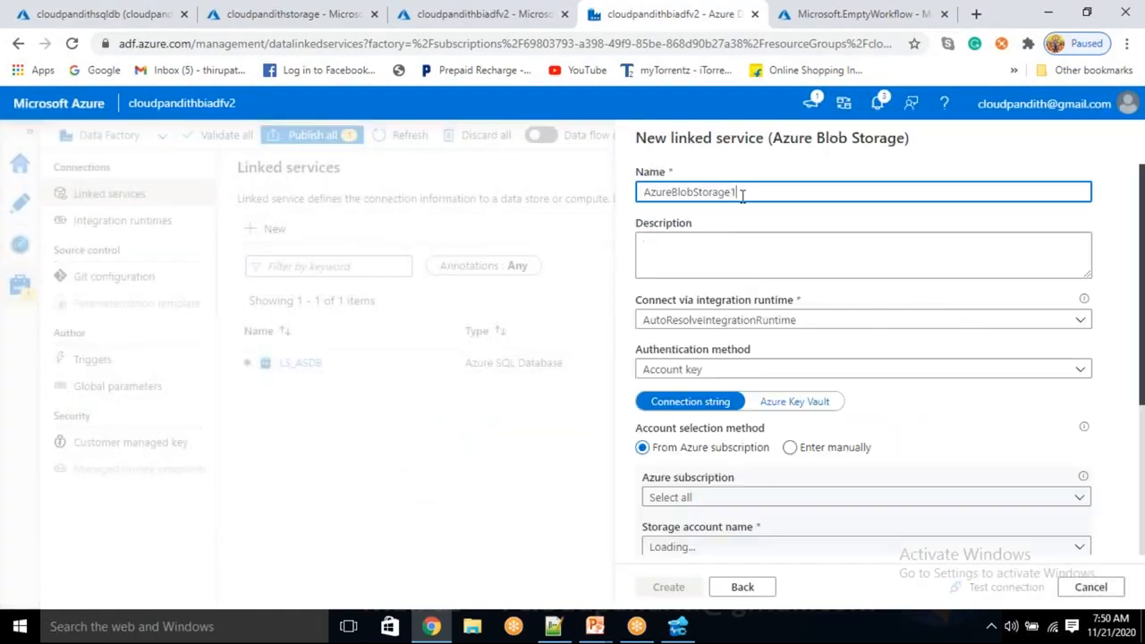
drag(743, 192, 614, 189)
key(BackSpace)
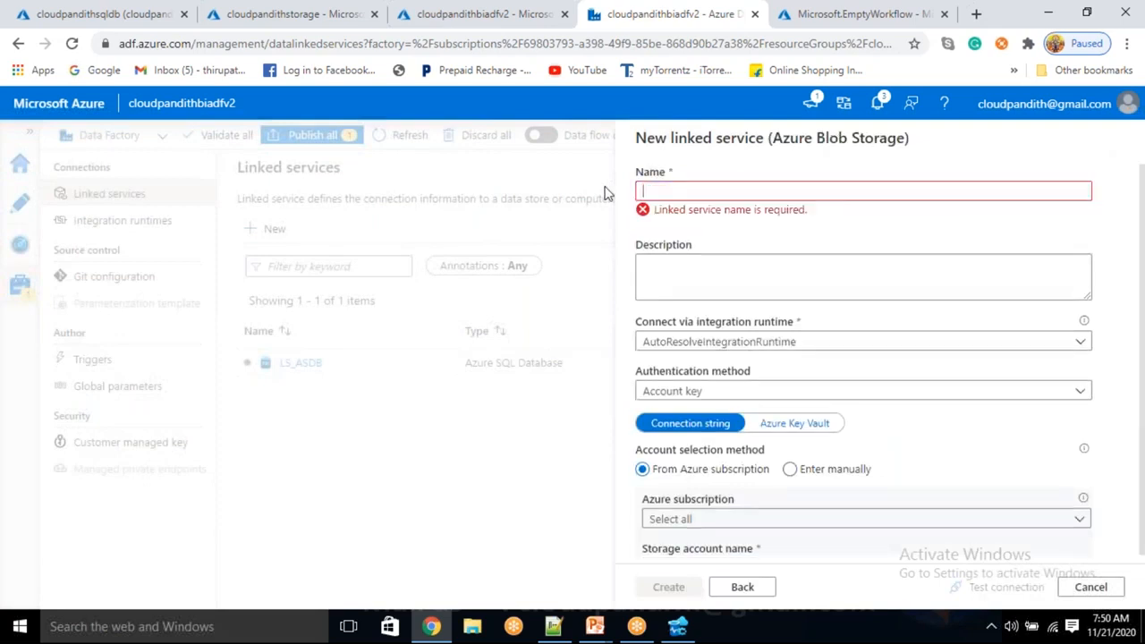
text(ls_abs)
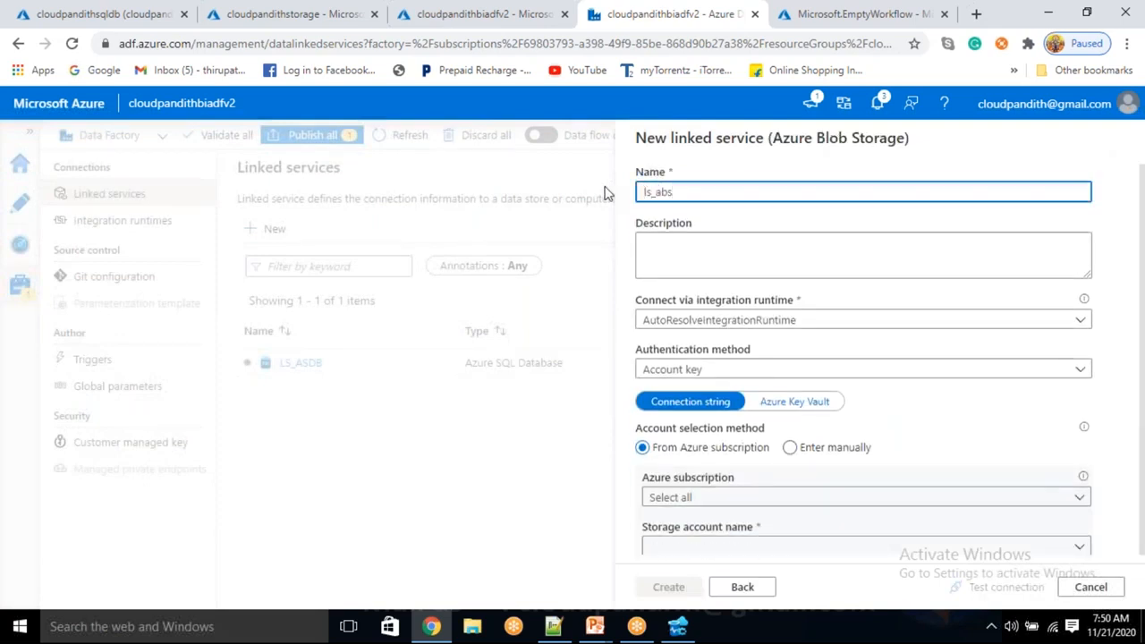
text(LS)
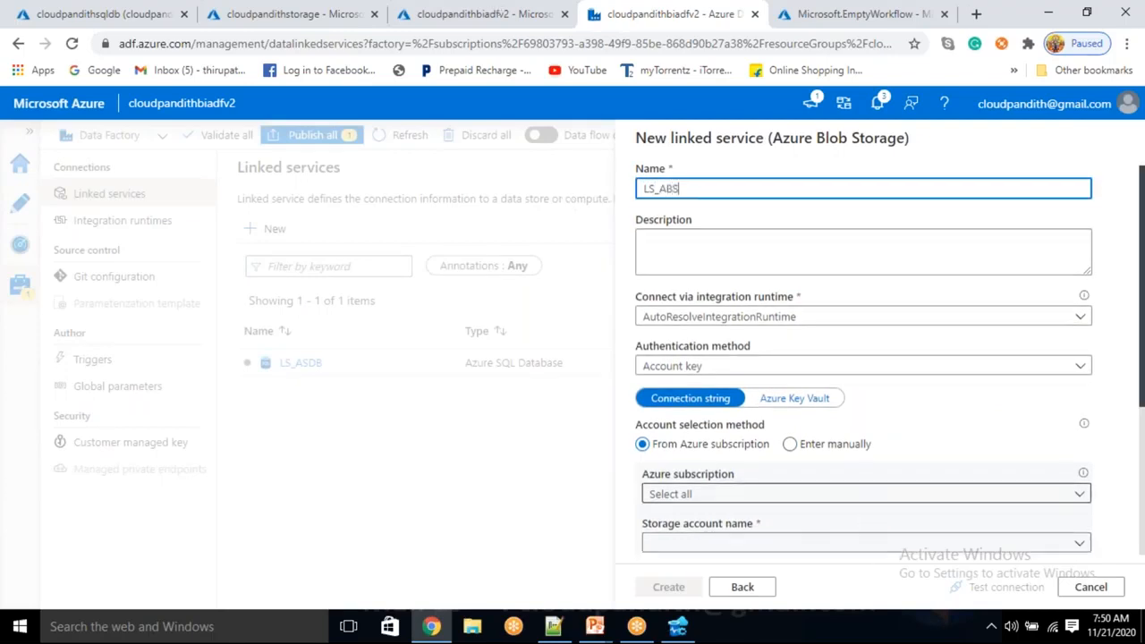
Select the Free Trial subscription and the cloudpandithstorage account for LS_ABS and create the linked service.
scroll(745, 353, down, 2)
click(749, 330)
click(722, 380)
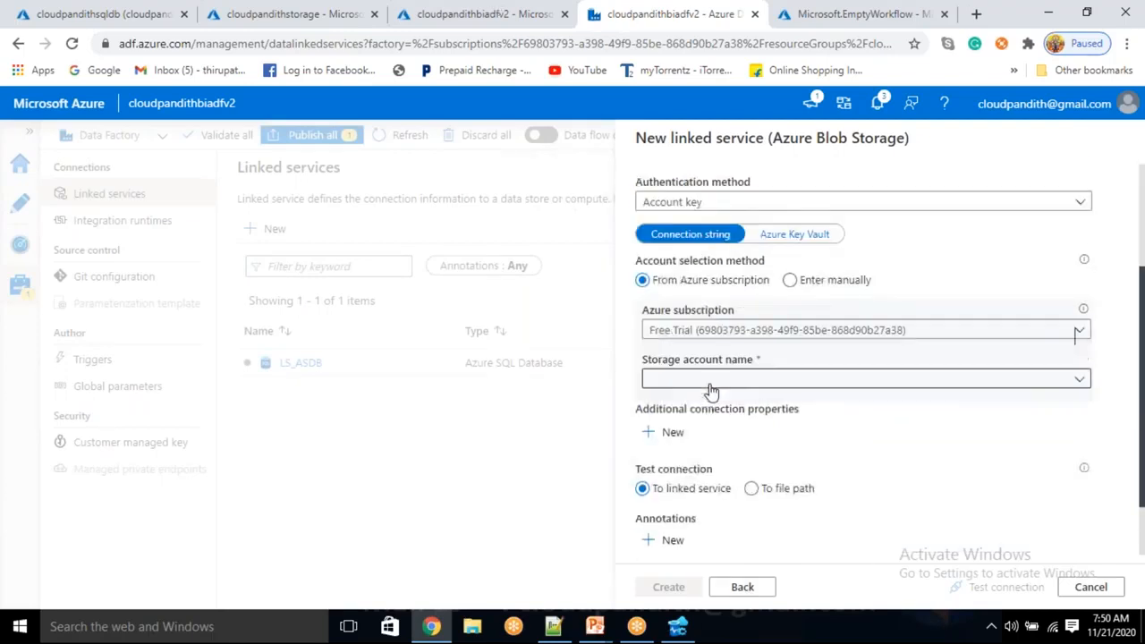
click(711, 387)
click(703, 406)
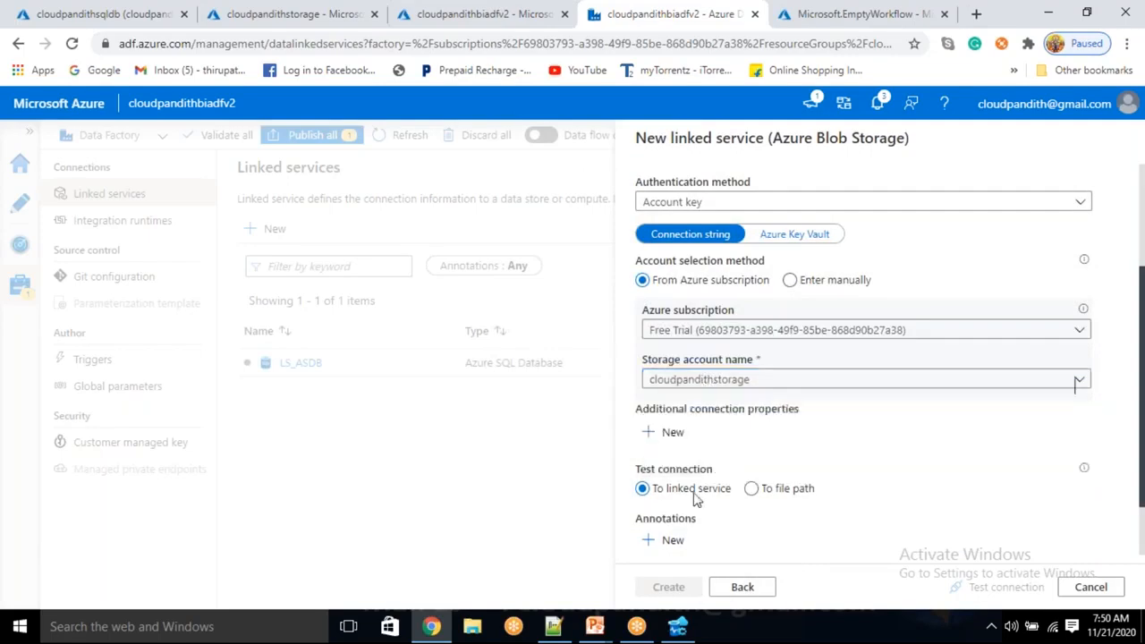
click(682, 593)
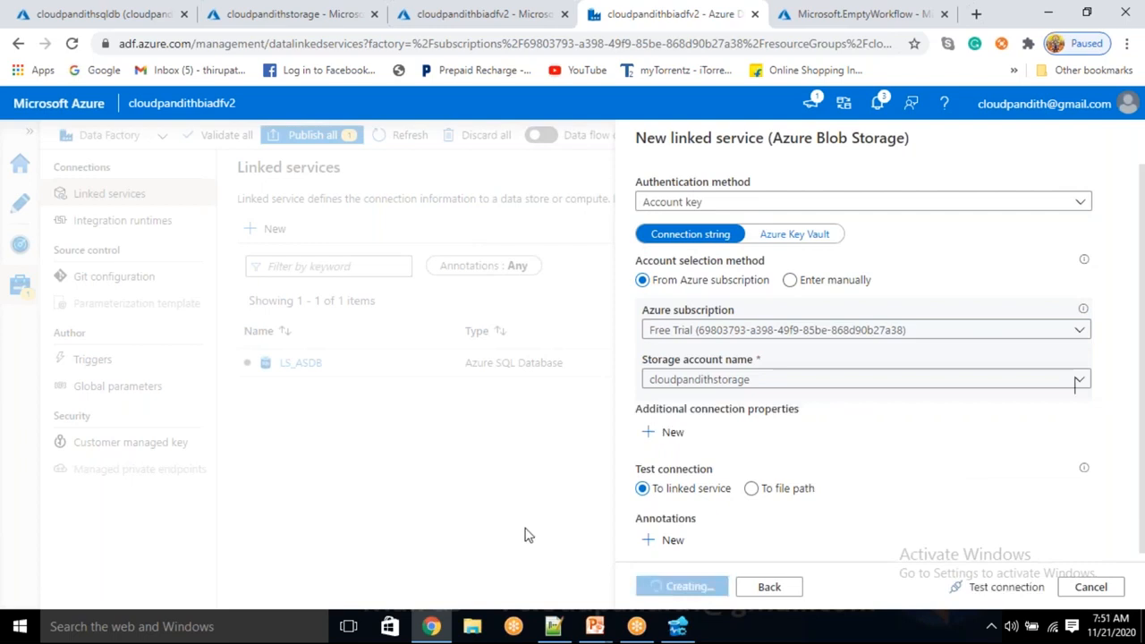
Review the connection settings of the LS_ASDB linked service and publish all pending data factory changes.
click(26, 216)
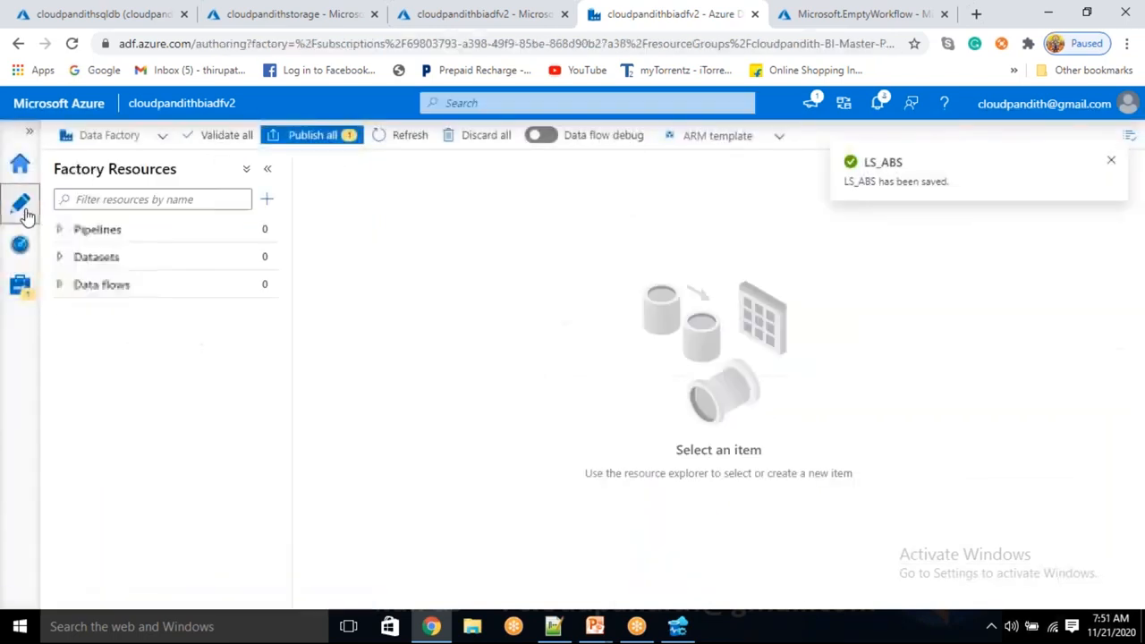
click(23, 290)
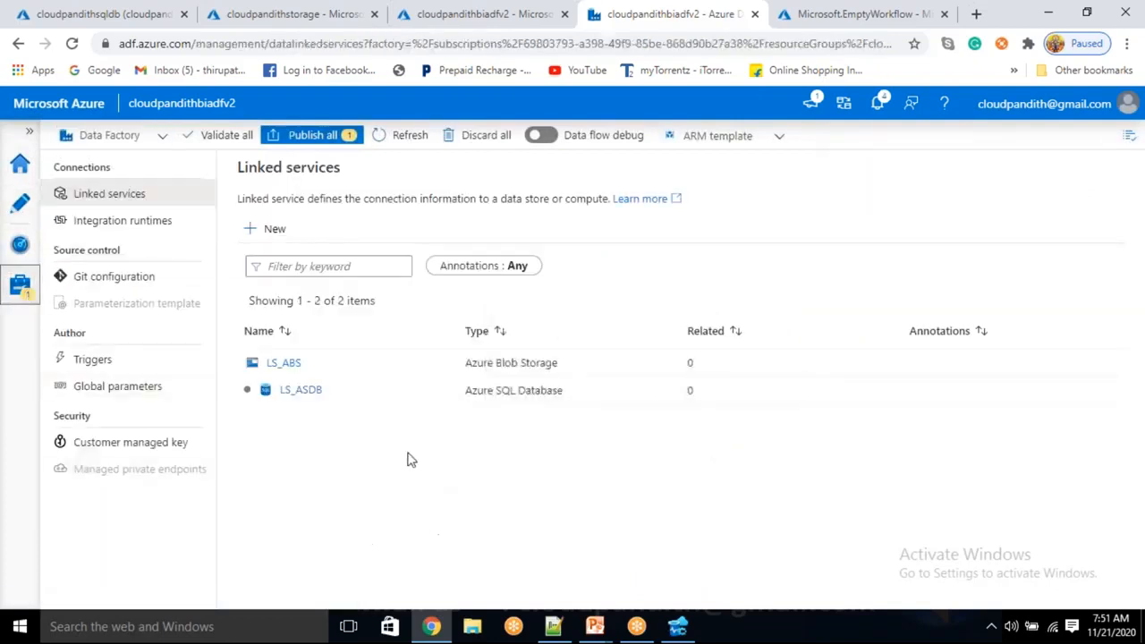
click(290, 392)
scroll(775, 413, down, 4)
scroll(779, 478, up, 2)
scroll(779, 477, down, 3)
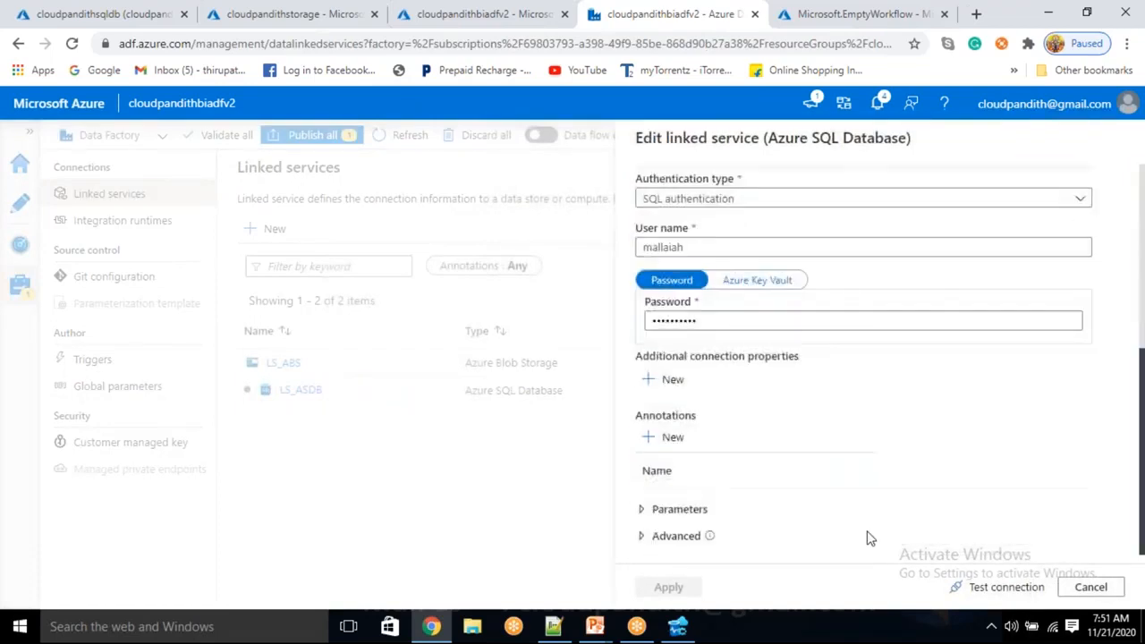
click(1091, 587)
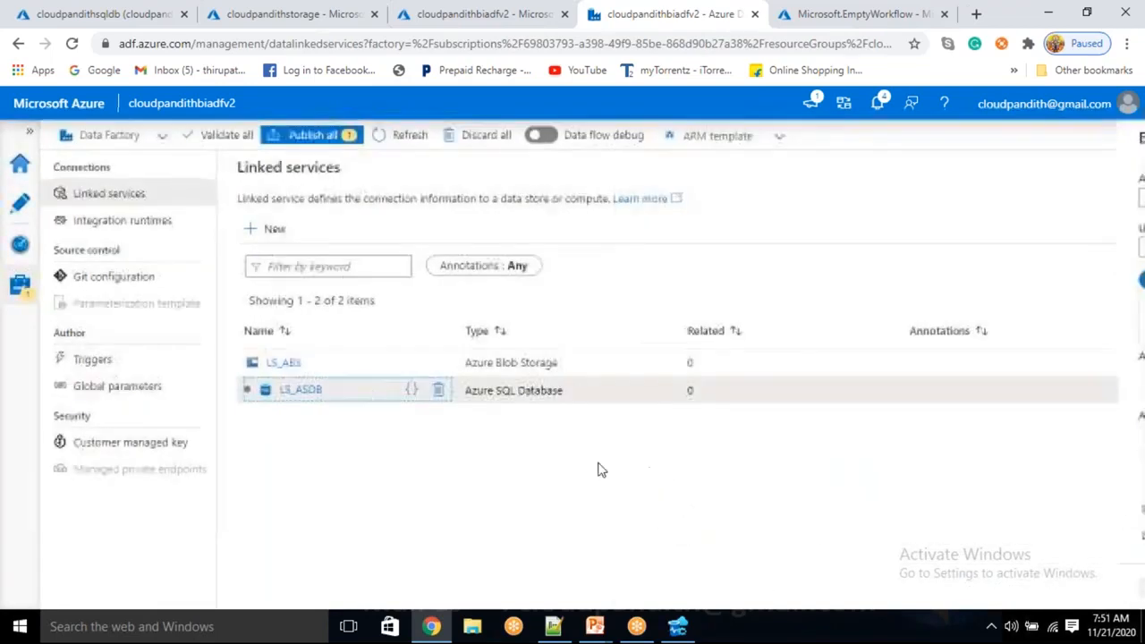
click(321, 139)
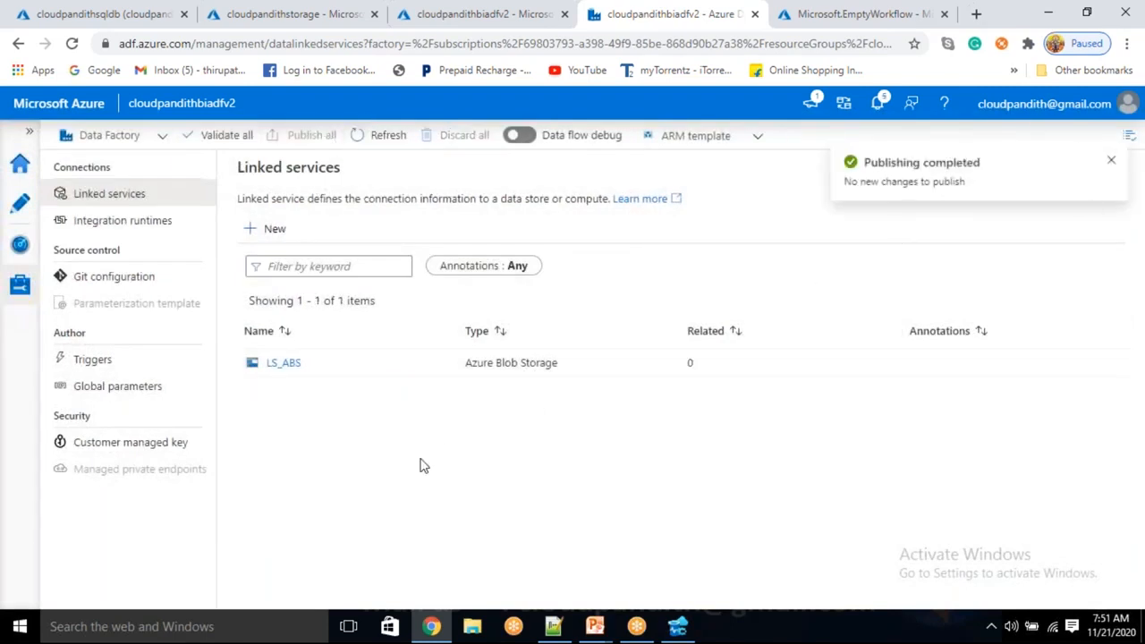
click(289, 234)
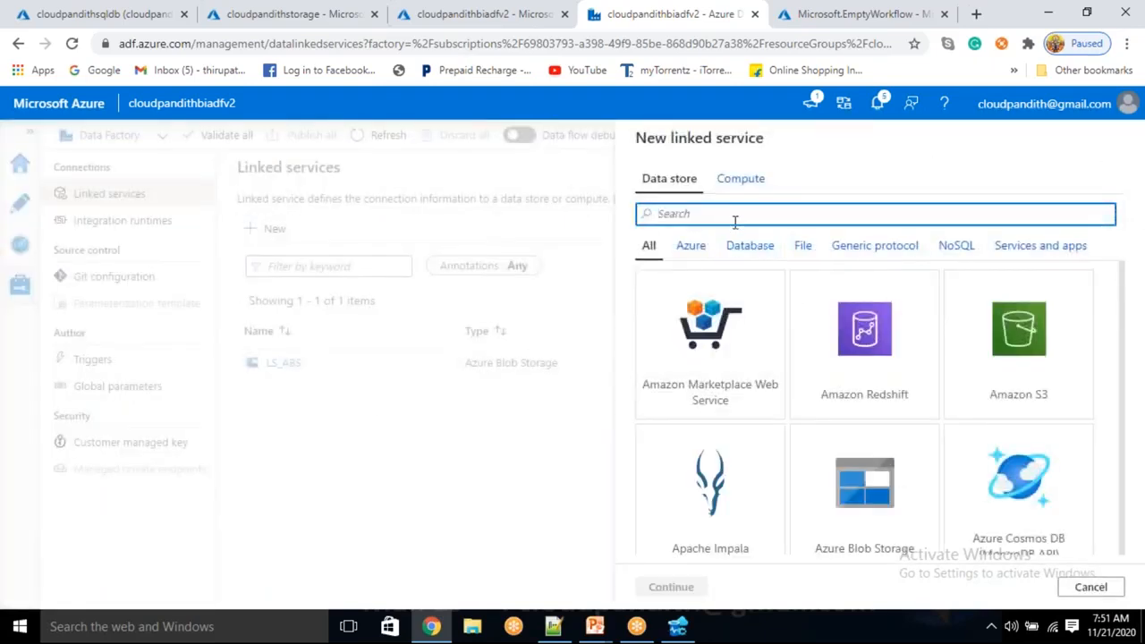
text(SQL DA)
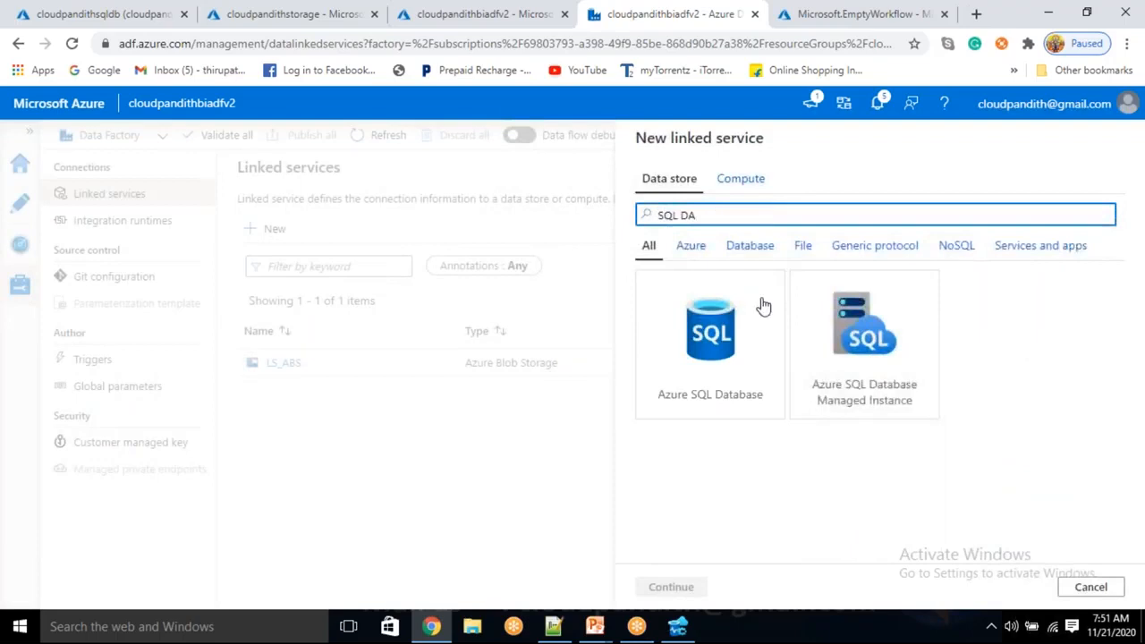
click(689, 382)
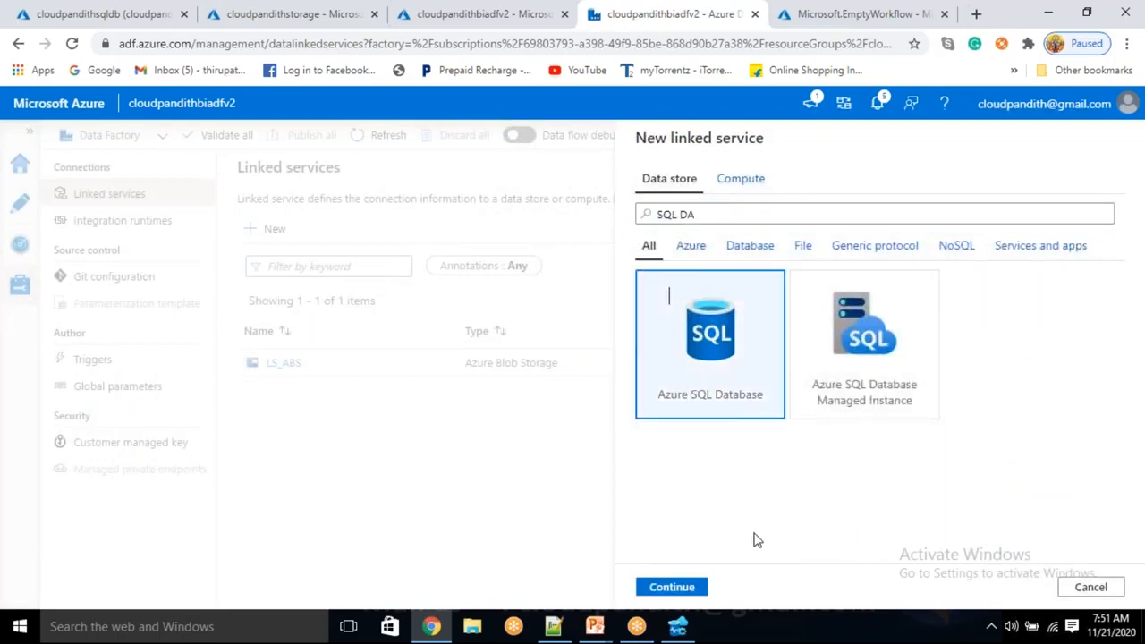
click(702, 586)
click(1091, 588)
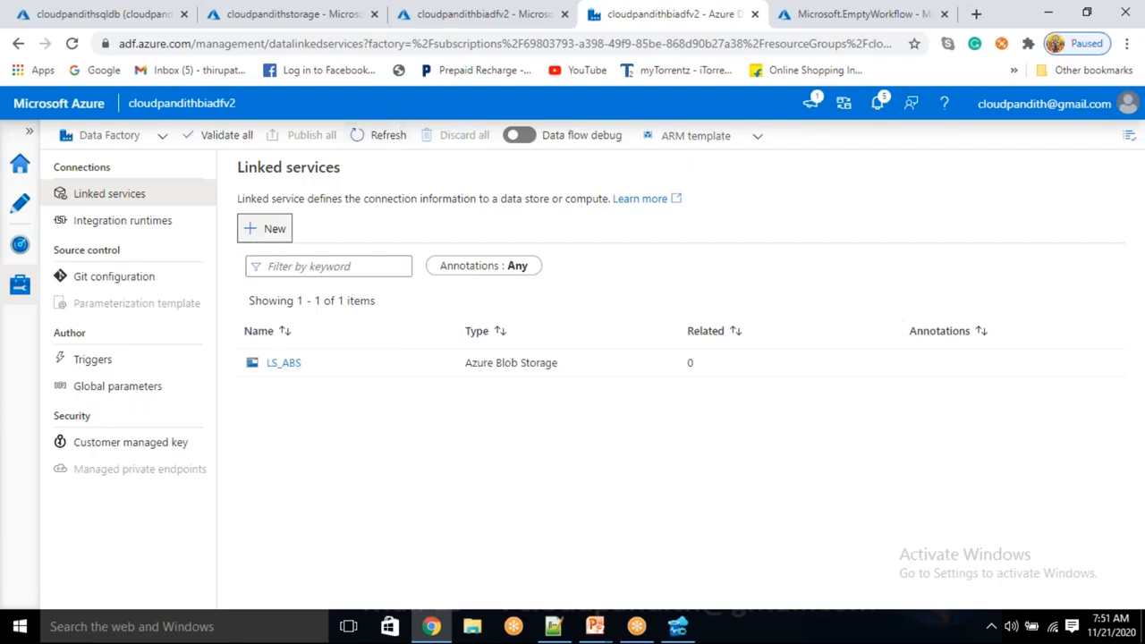
Start a new Azure SQL Database linked service and name it LS_ASDB.
click(273, 229)
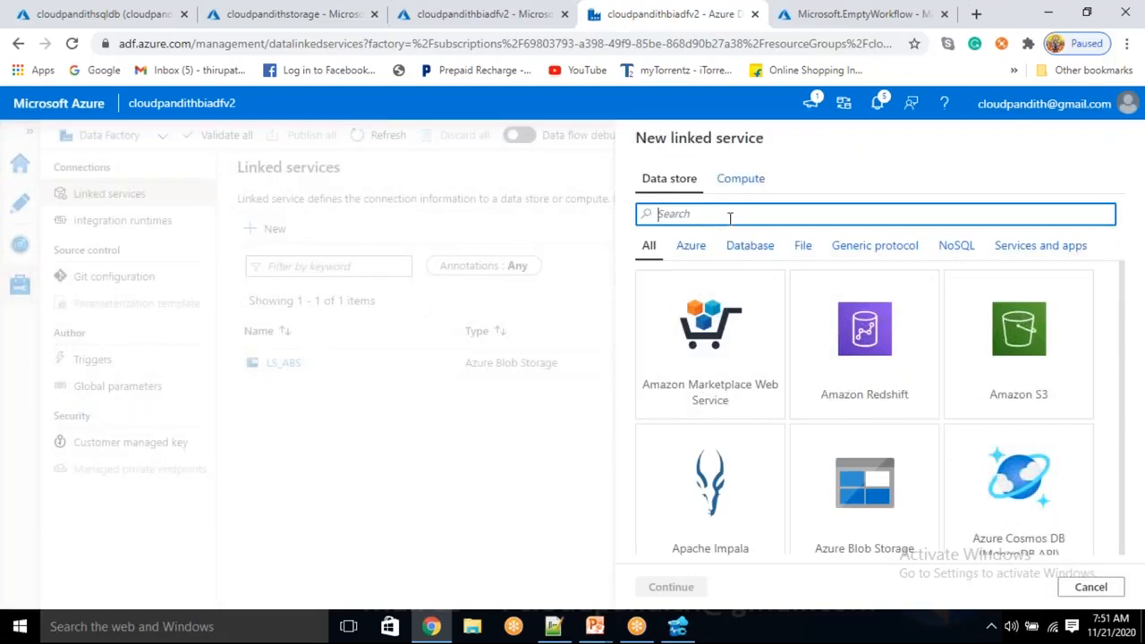
text(DATABAS)
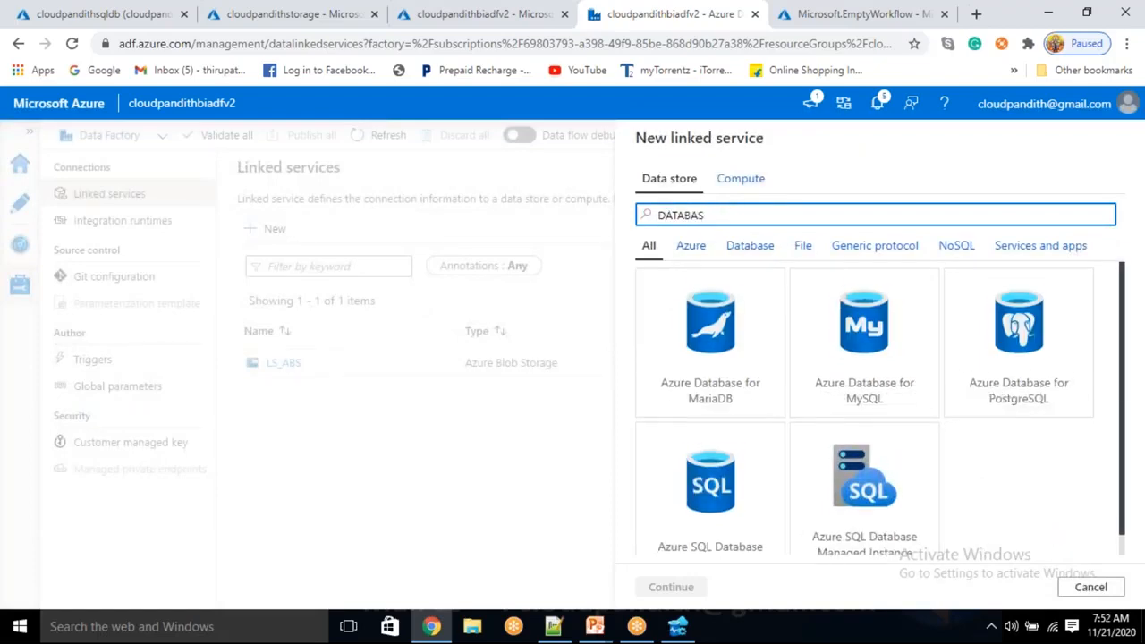
scroll(732, 491, down, 1)
click(731, 491)
click(671, 587)
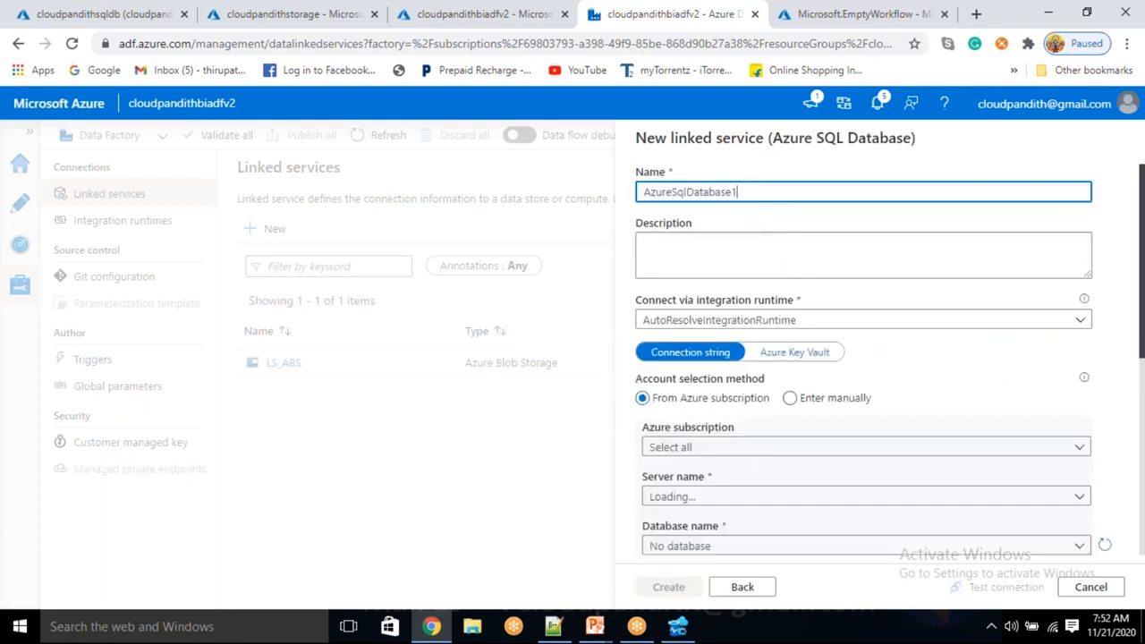
key(ctrl+a)
key(BackSpace)
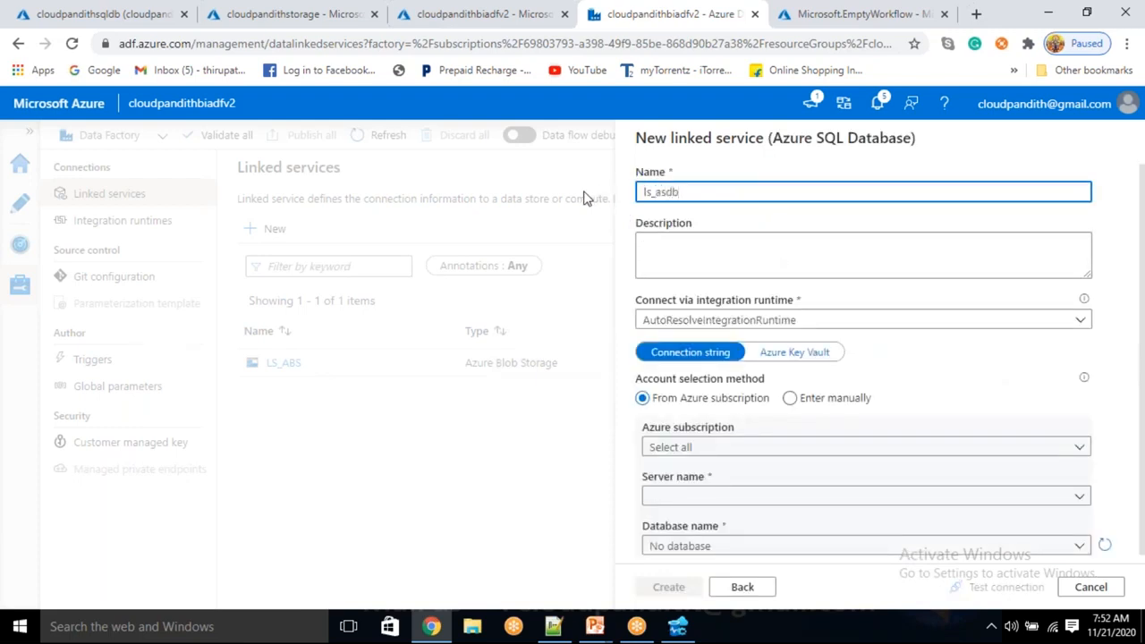
key(ctrl+a)
key(BackSpace)
text(LS_ASDB)
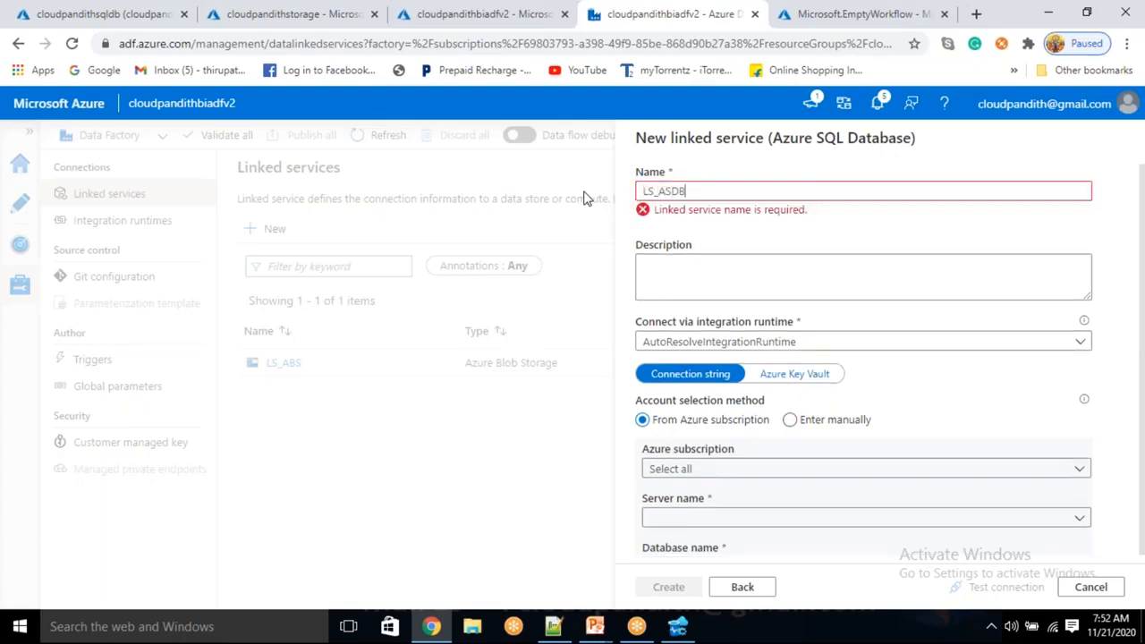
Select the Free Trial subscription, the cloudpandithsqlserver server and the cloudpandithsqldb database for the LS_ASDB linked service.
scroll(769, 349, down, 3)
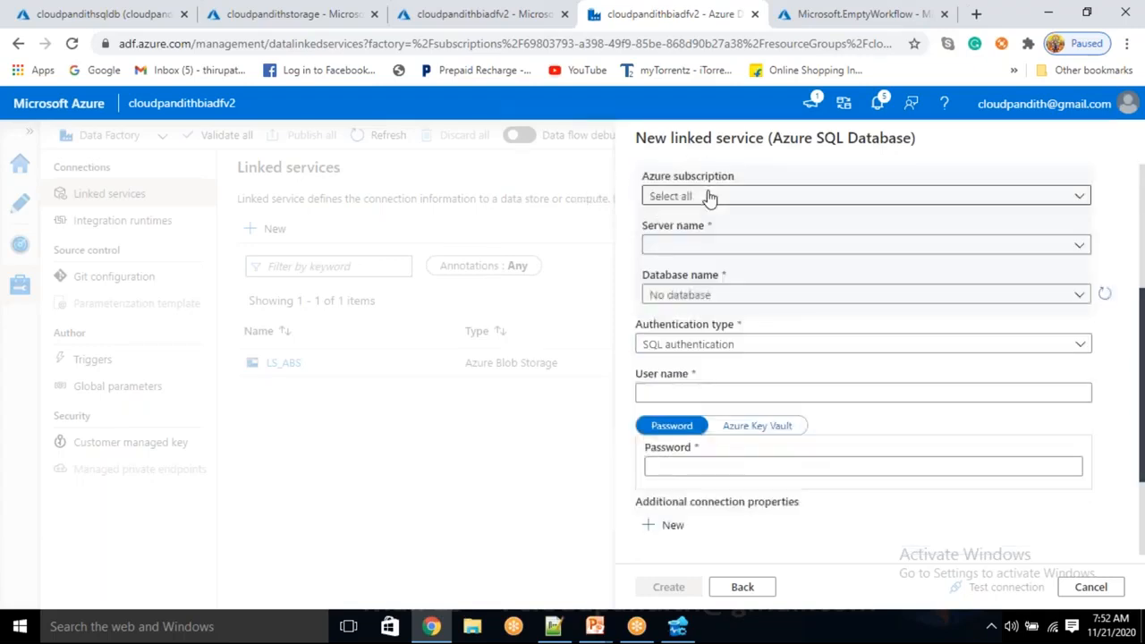
click(709, 194)
click(684, 248)
click(701, 246)
click(675, 269)
click(694, 297)
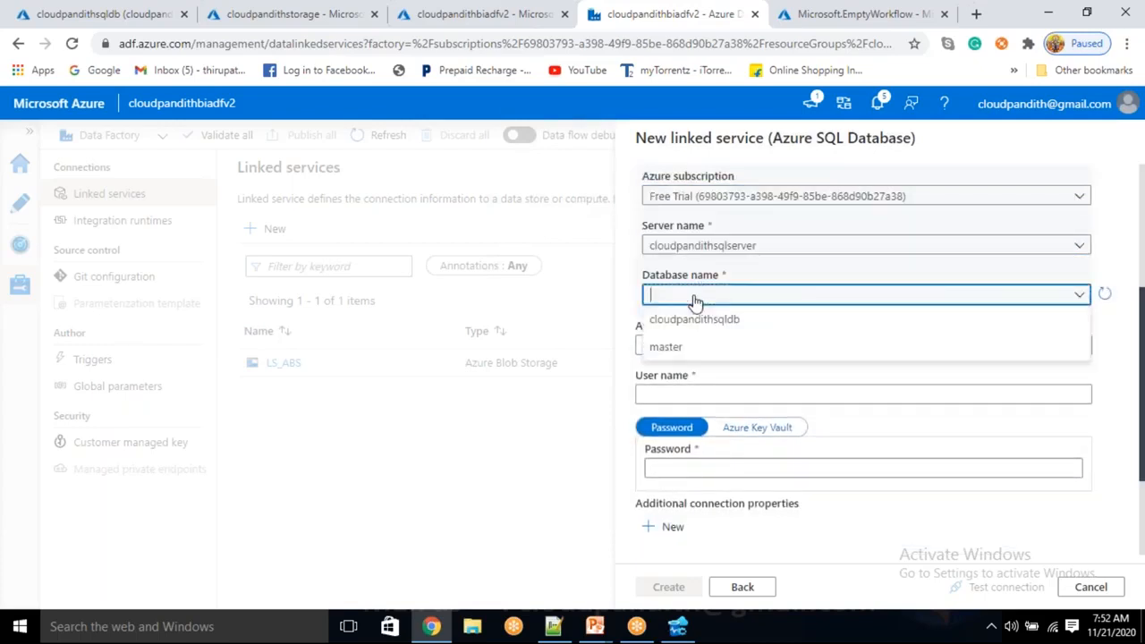
click(695, 297)
click(696, 321)
Enter the SQL authentication user name and password for LS_ASDB and create the linked service.
click(727, 391)
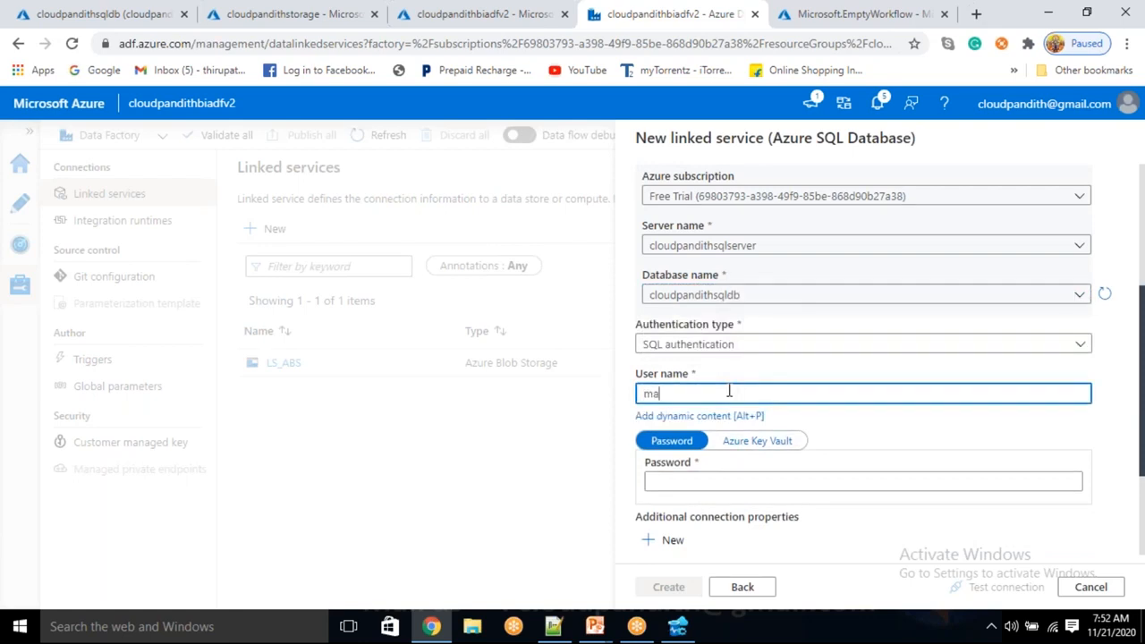
key(Tab)
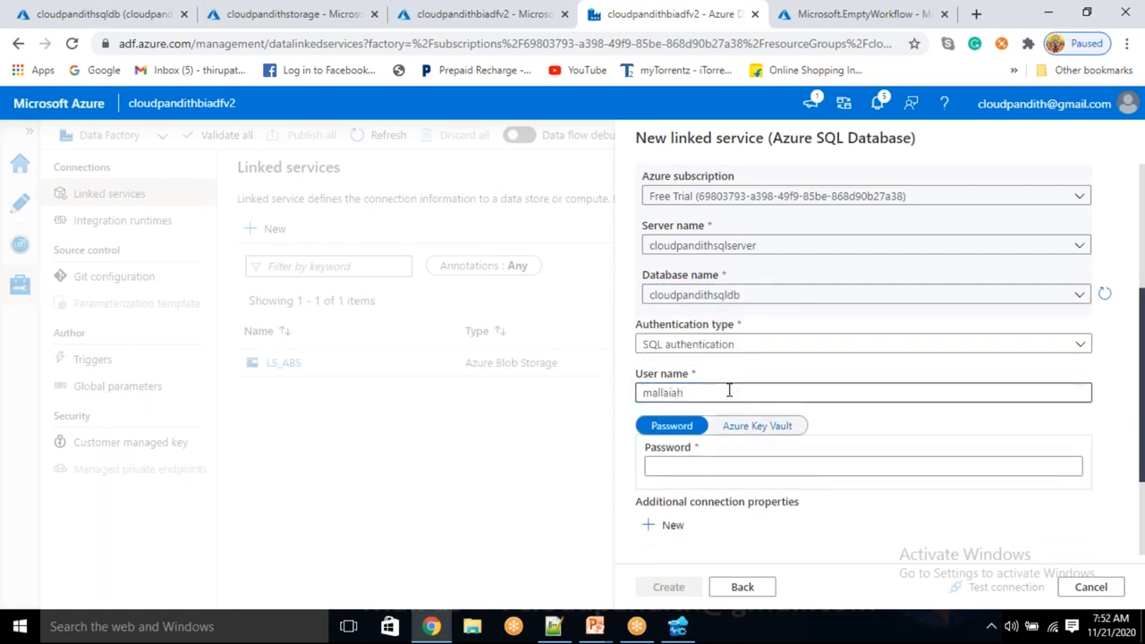
text(•••••••••)
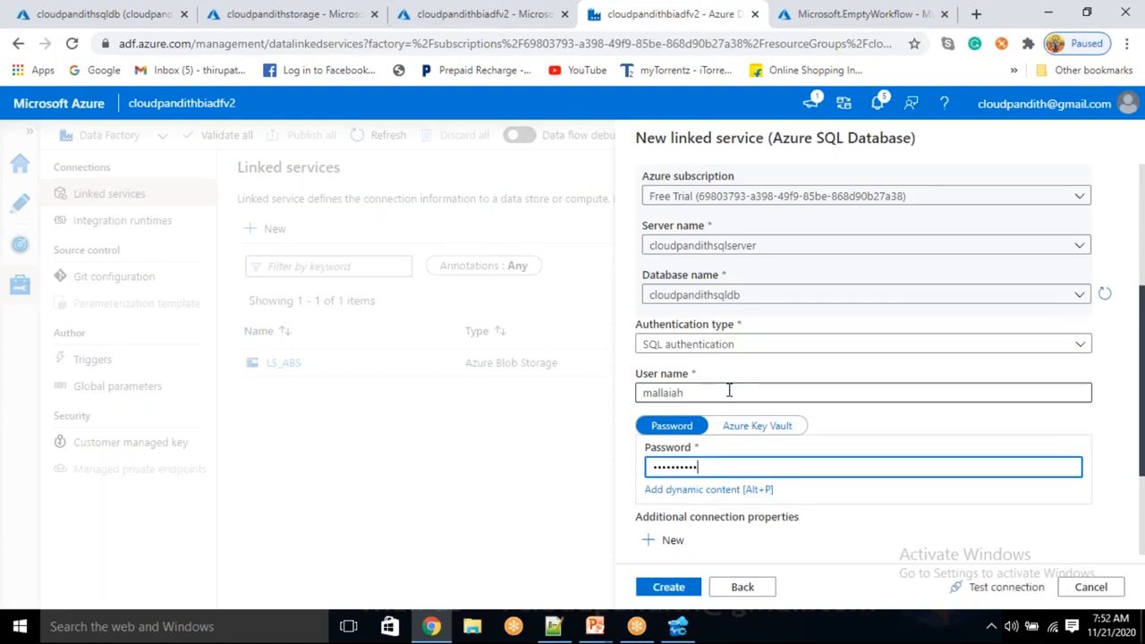
text(•)
click(694, 590)
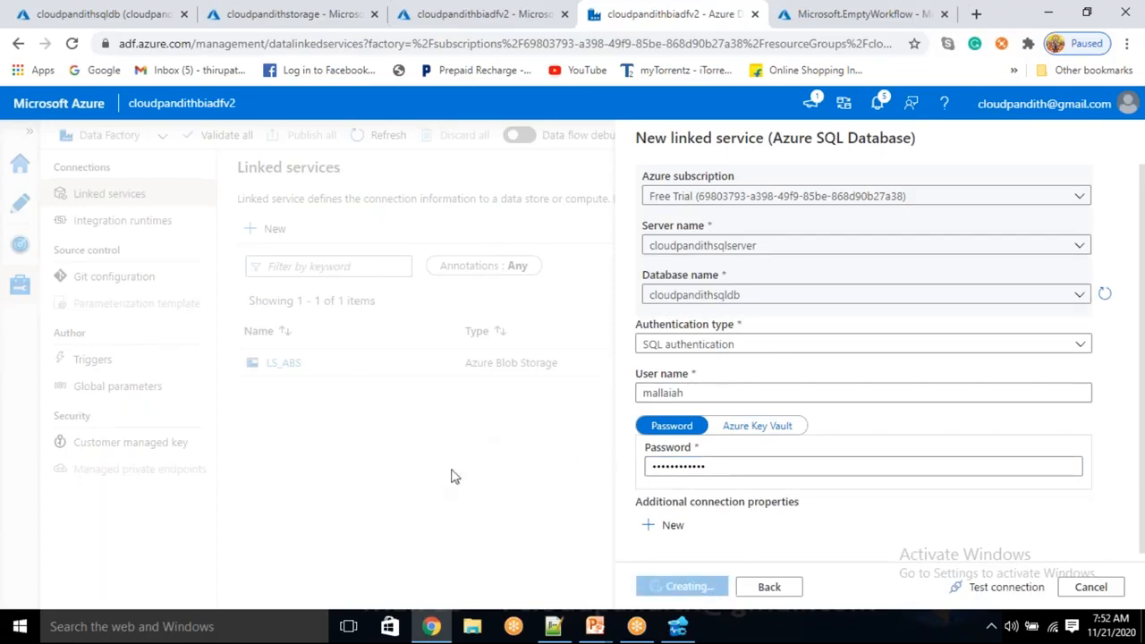
Create a new pipeline named PL_DATA_MULTIPLE_TABLE_COPY and close its properties.
click(18, 217)
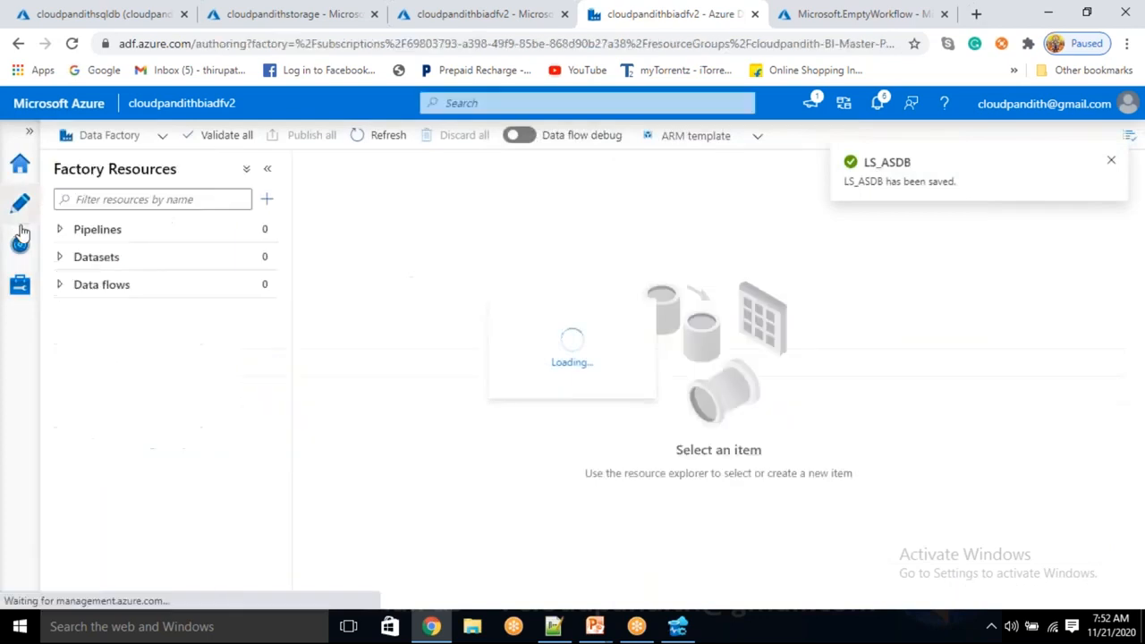
click(266, 198)
click(291, 224)
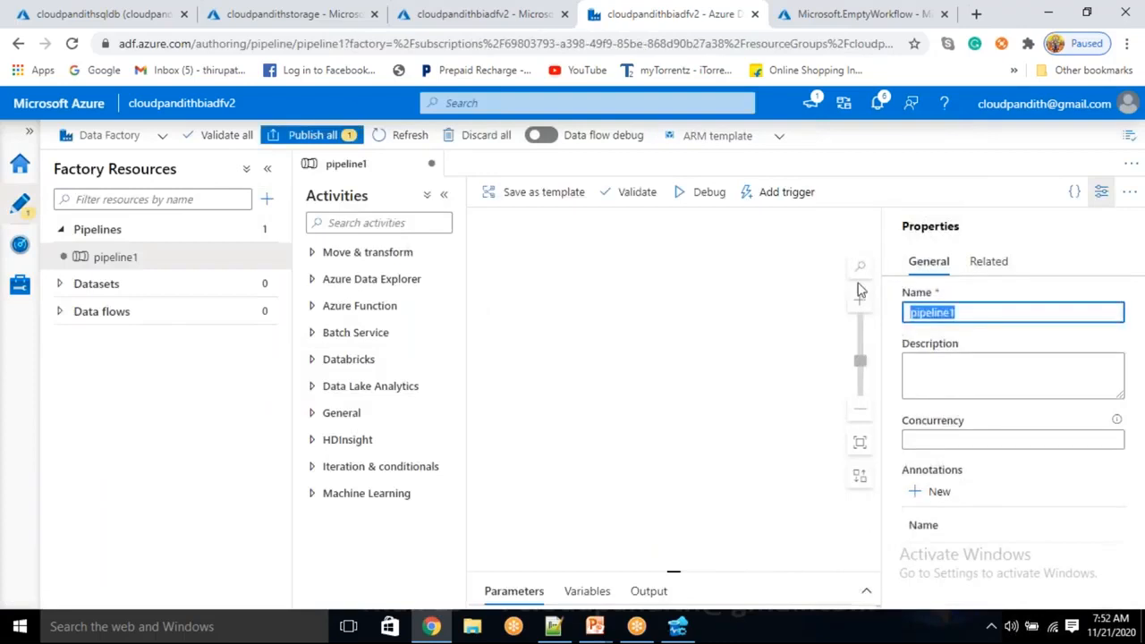
key(BackSpace)
text(pl_)
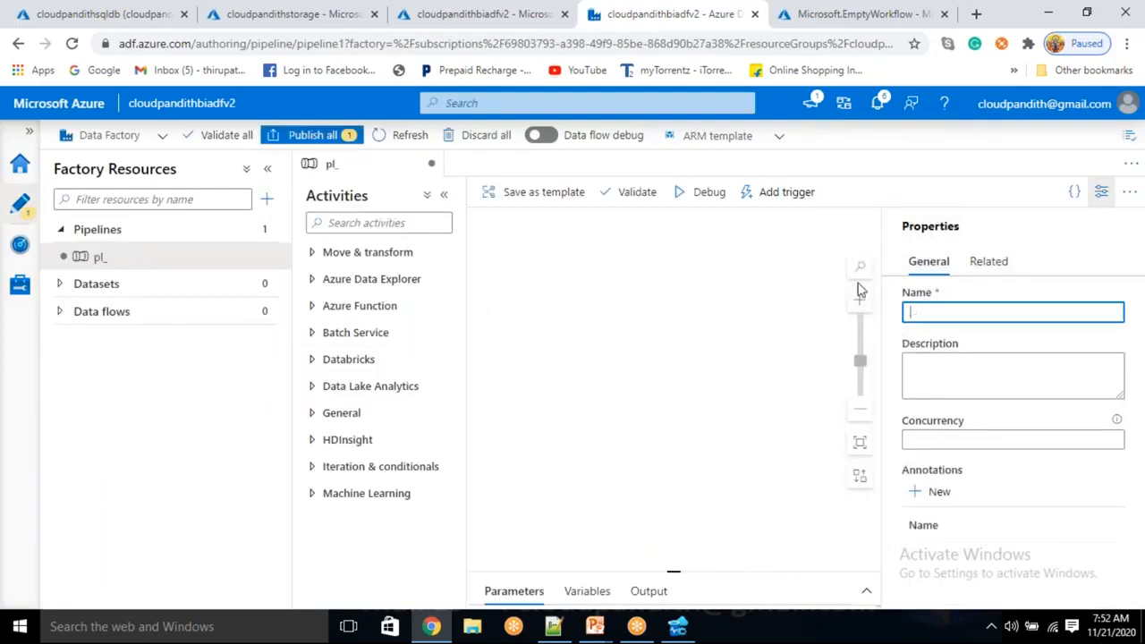
text(PL_DATA_MULTIPLE_TABLE_COPY)
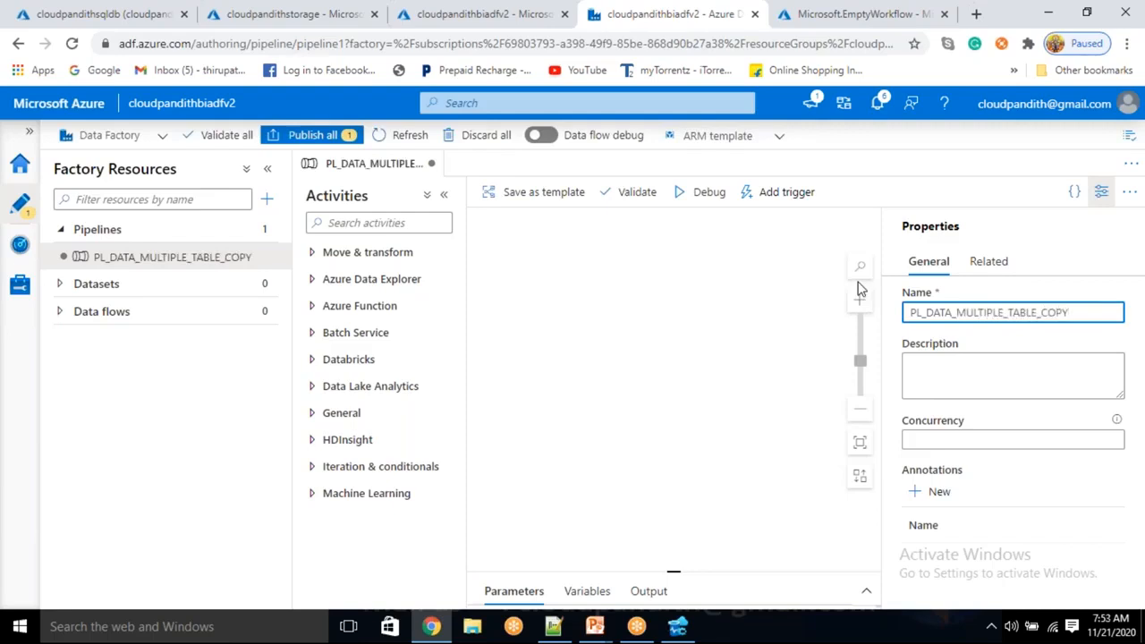
click(1101, 192)
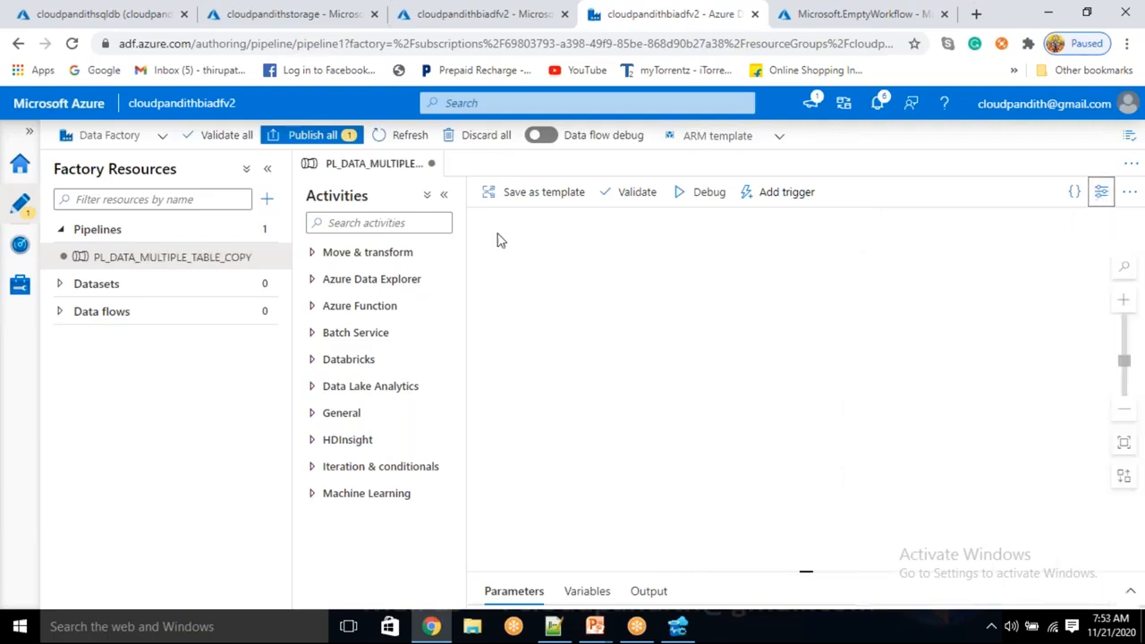
Add a Lookup activity to the PL_DATA_MULTIPLE_TABLE_COPY pipeline canvas.
click(400, 254)
click(400, 254)
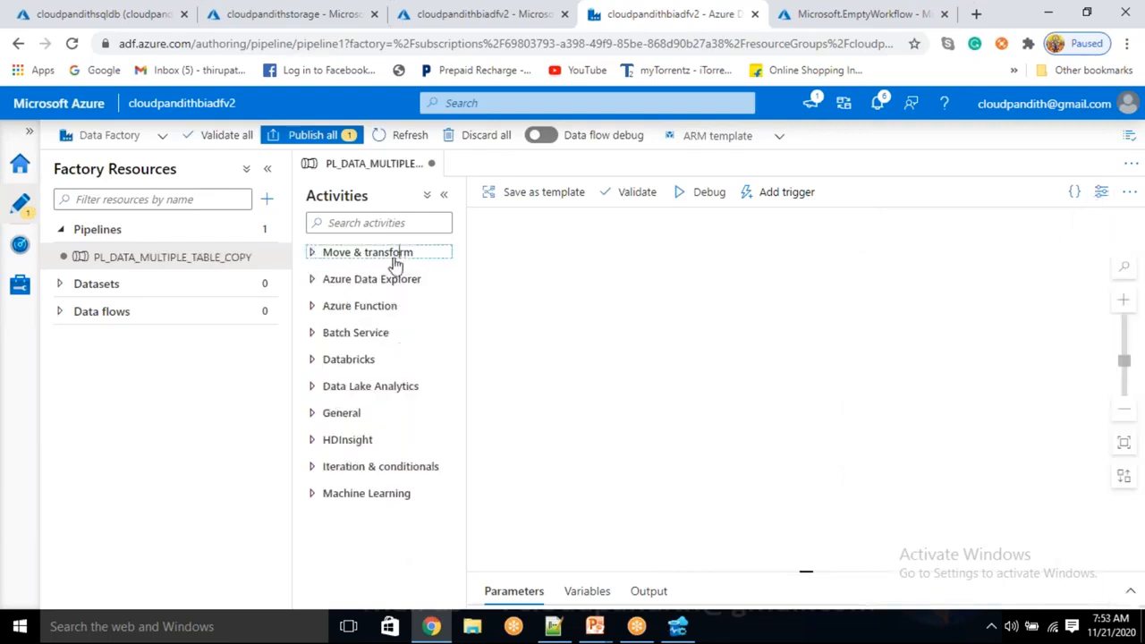
click(330, 414)
scroll(334, 490, down, 2)
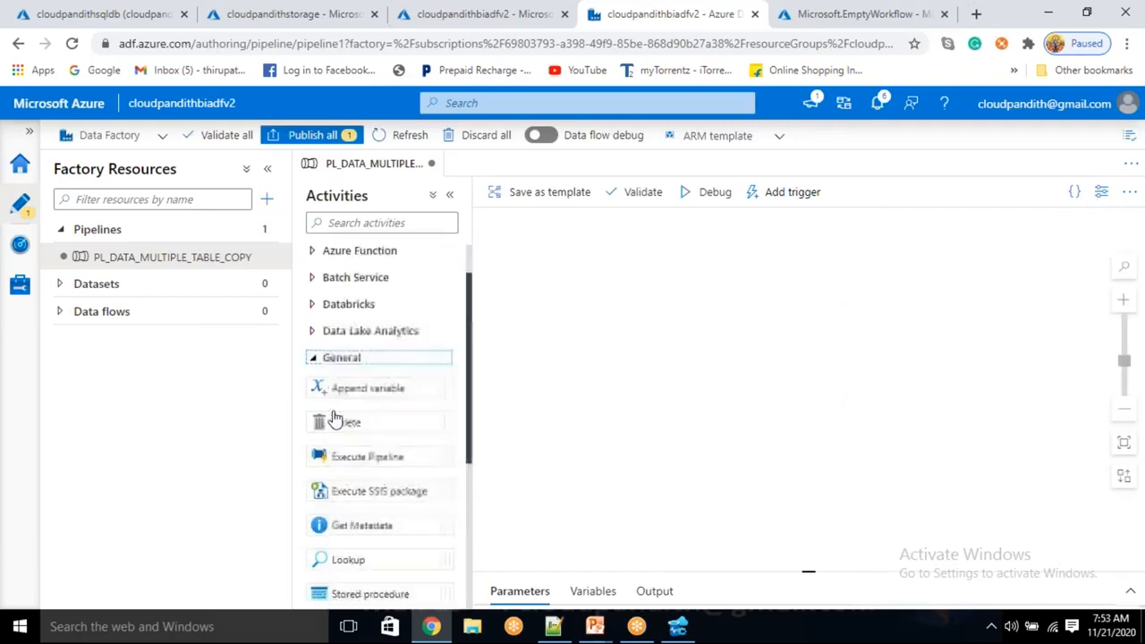
scroll(324, 275, down, 2)
drag(348, 367, 605, 342)
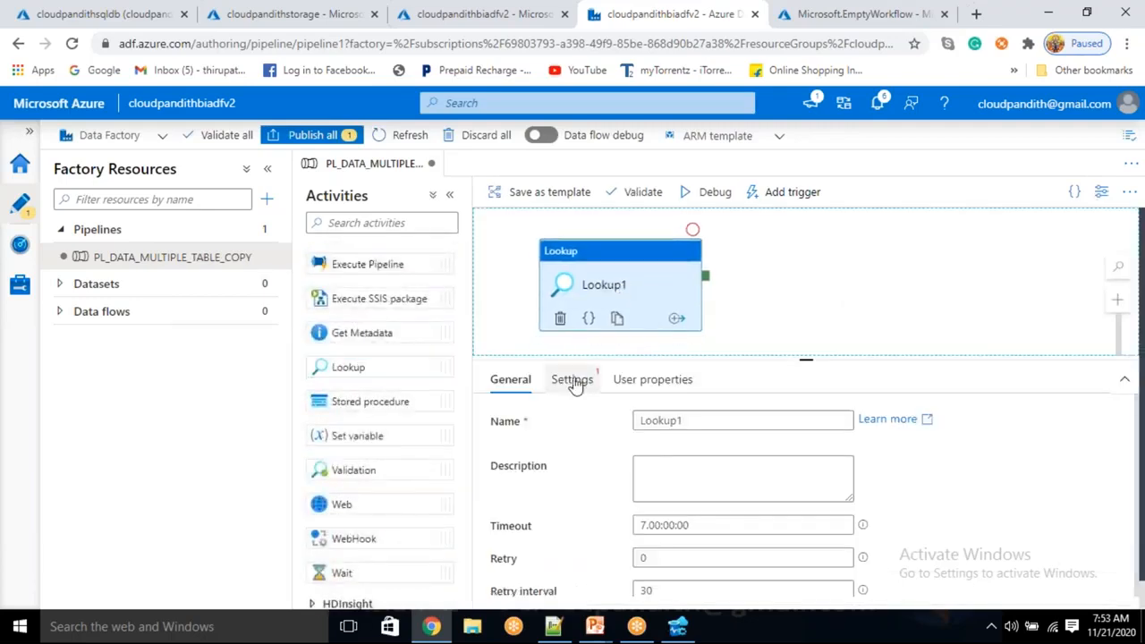
Rename the Lookup activity as Get_TableList.
click(572, 381)
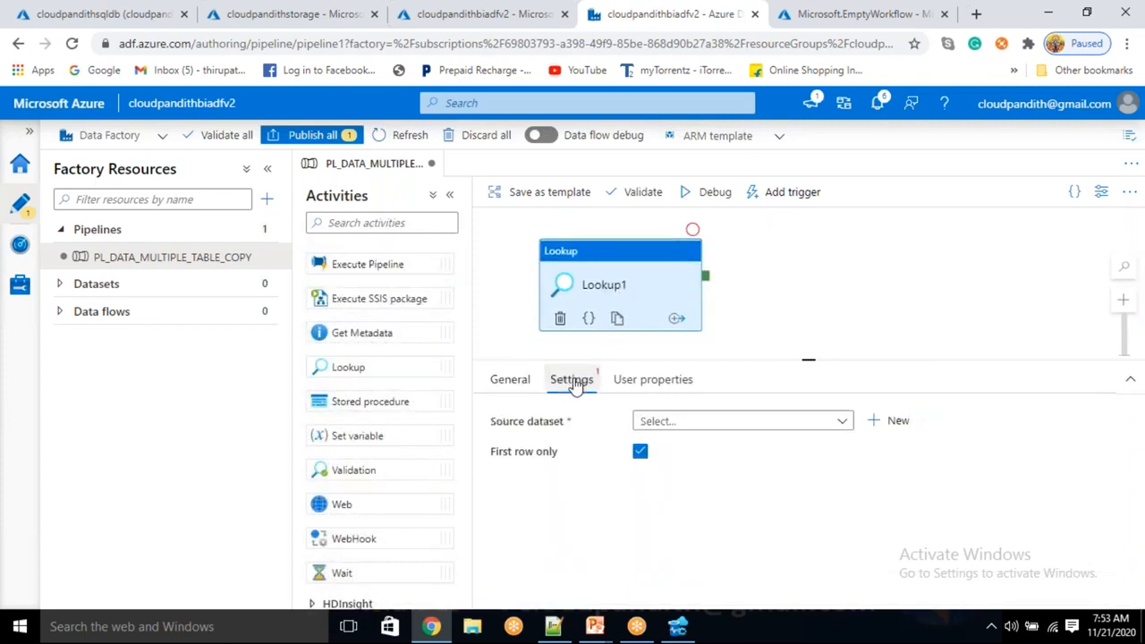
click(510, 383)
double_click(739, 419)
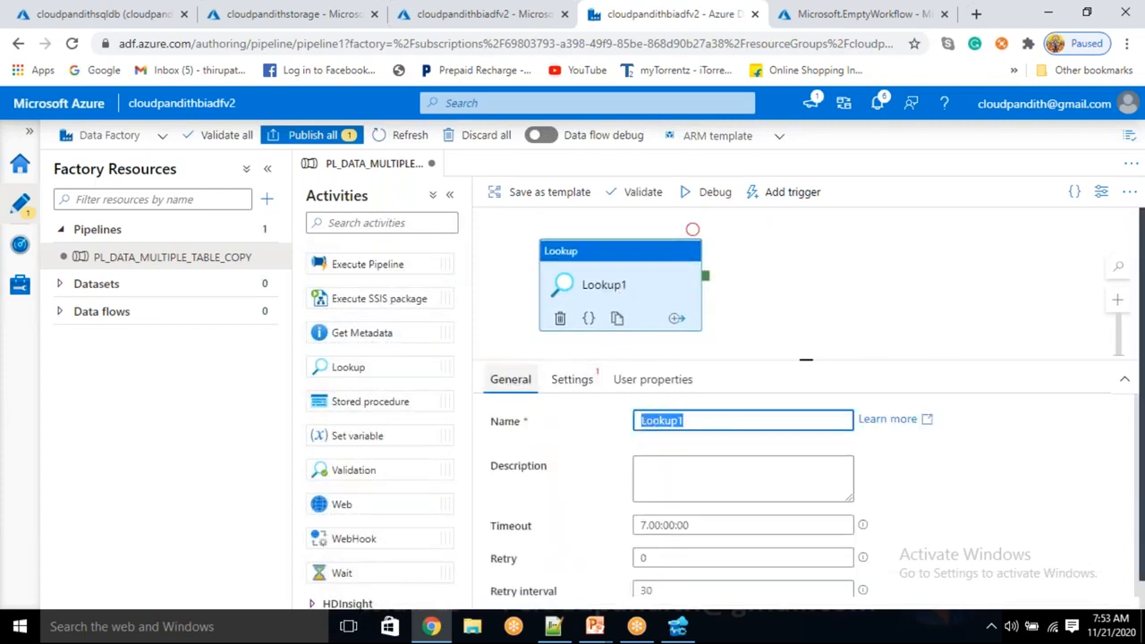
key(BackSpace)
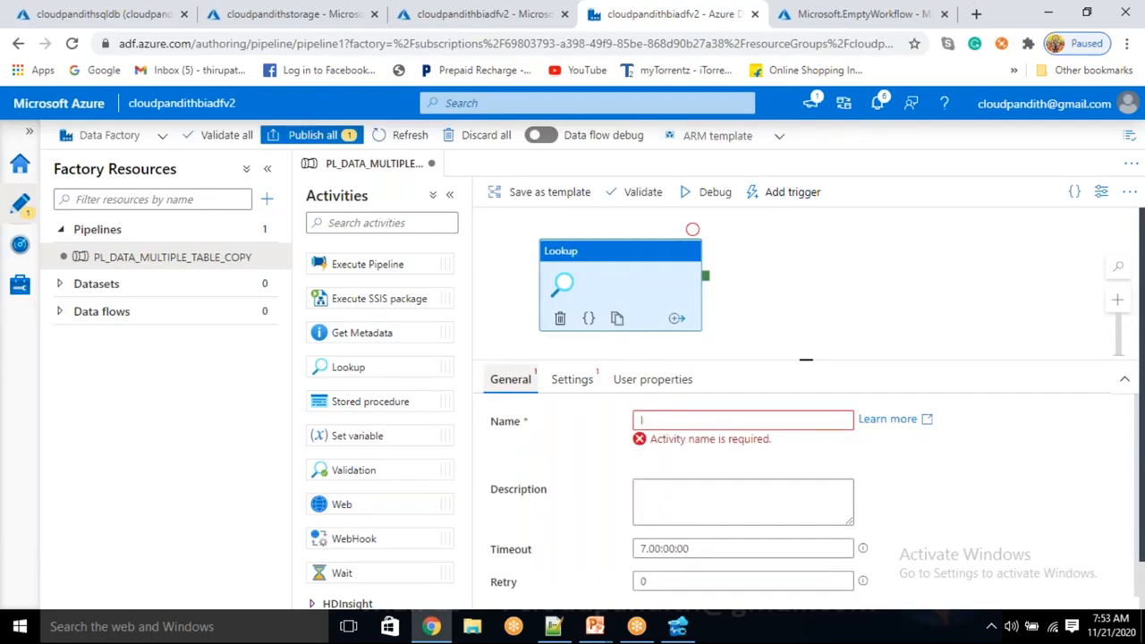
text(Get_)
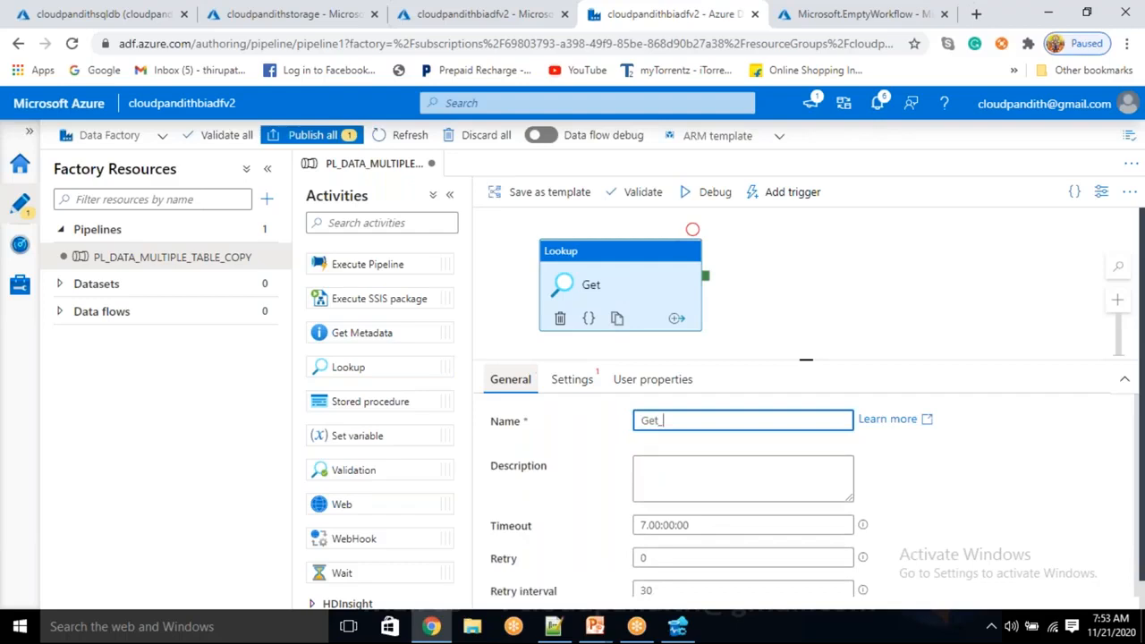
text(List)
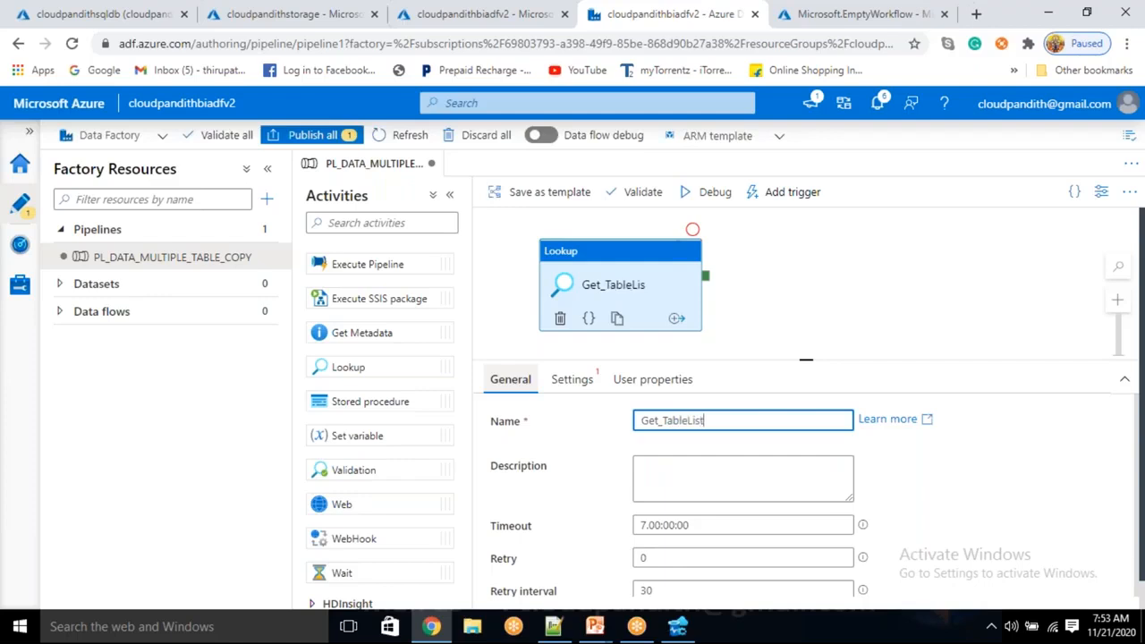
Turn off First row only for Get_TableList and start a new Azure SQL Database source dataset.
click(592, 383)
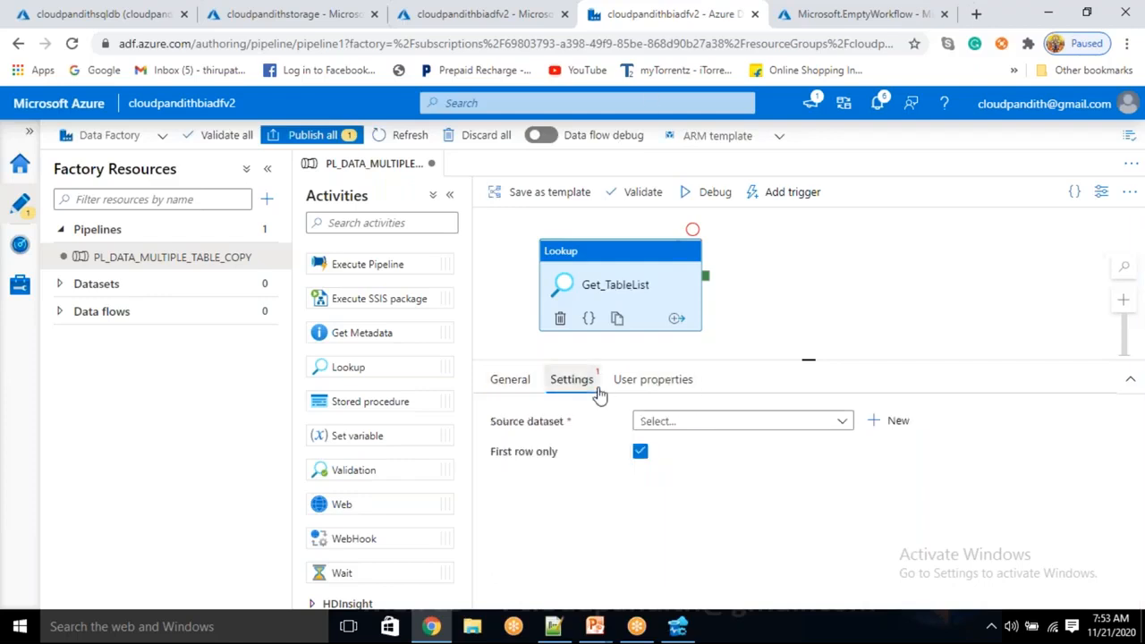
click(640, 454)
click(897, 425)
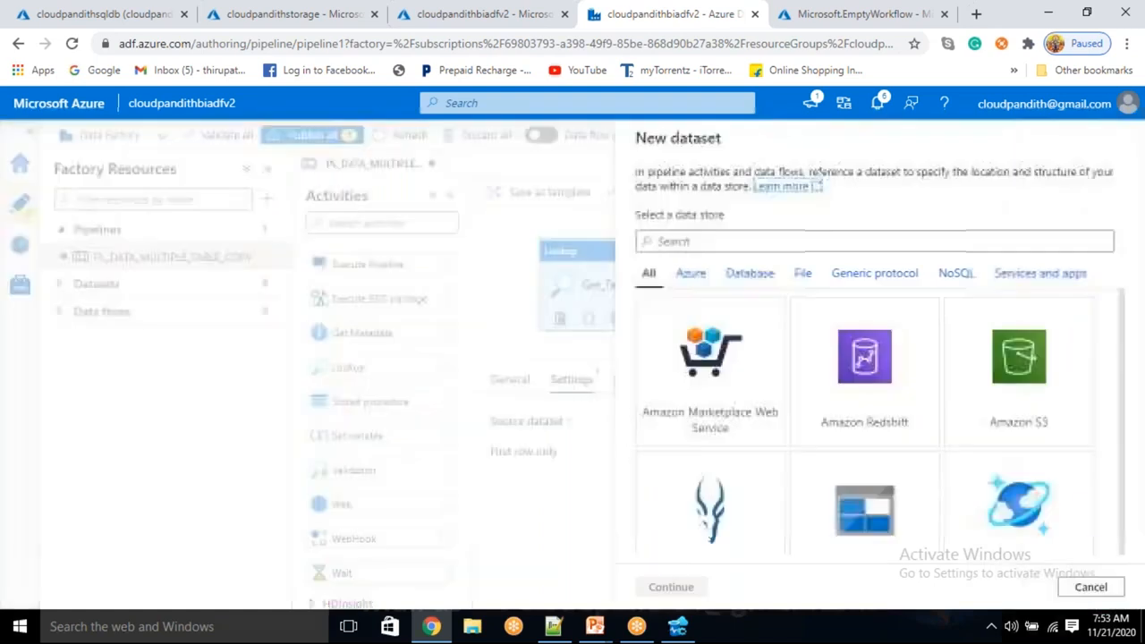
text(sql da)
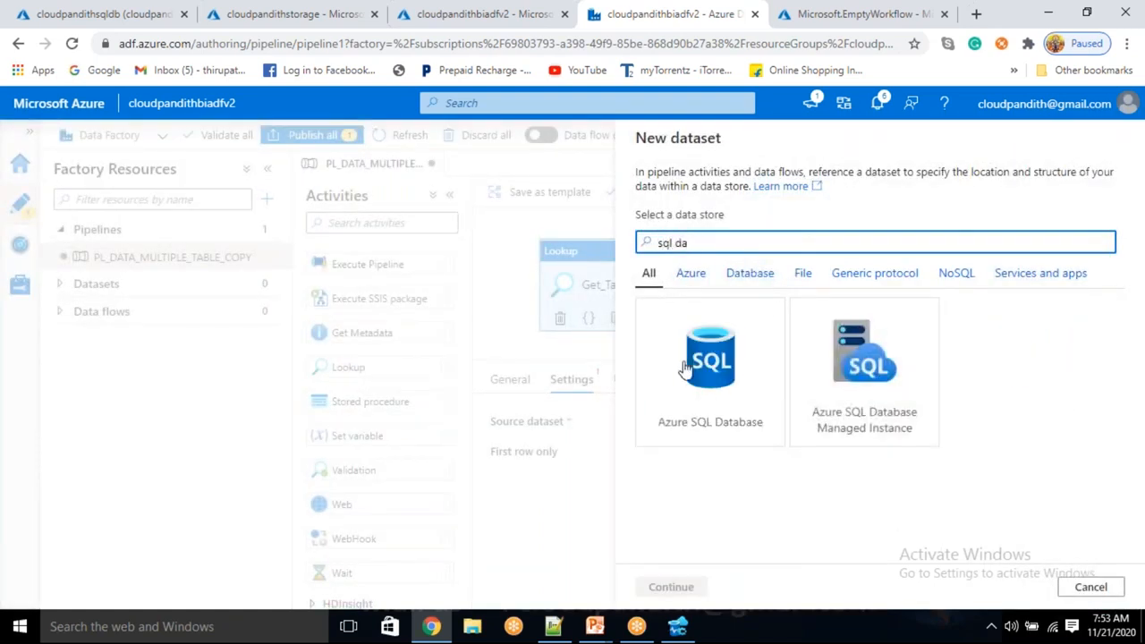
click(684, 367)
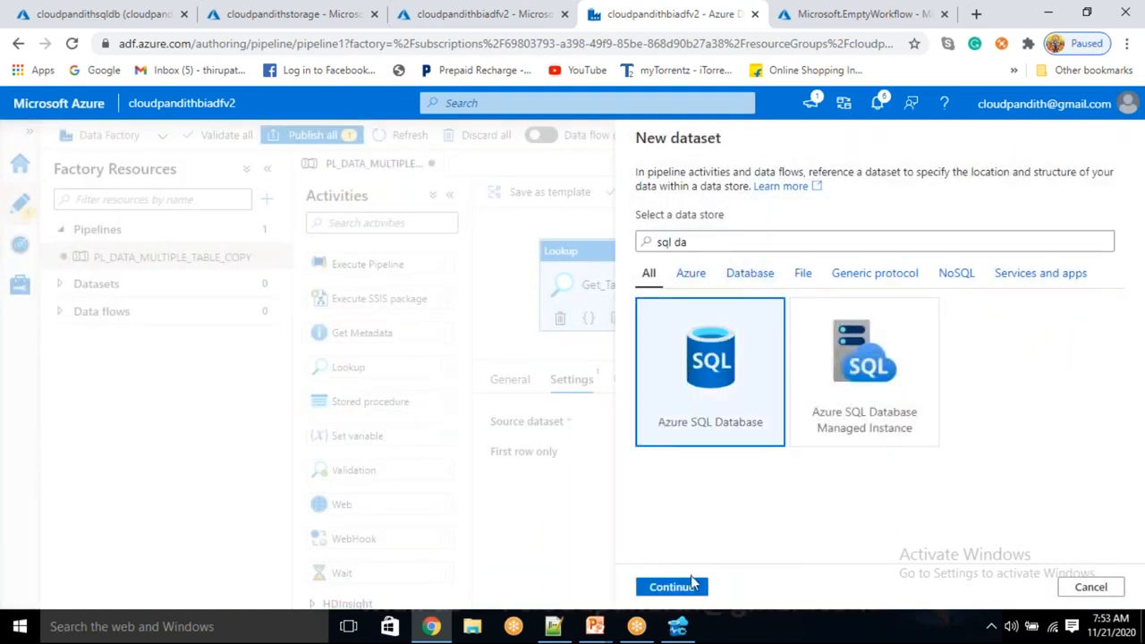
click(682, 587)
Name the new source dataset DS_ASDB_GetTableList.
click(778, 191)
drag(778, 191, 416, 184)
key(BackSpace)
text(DS_GET)
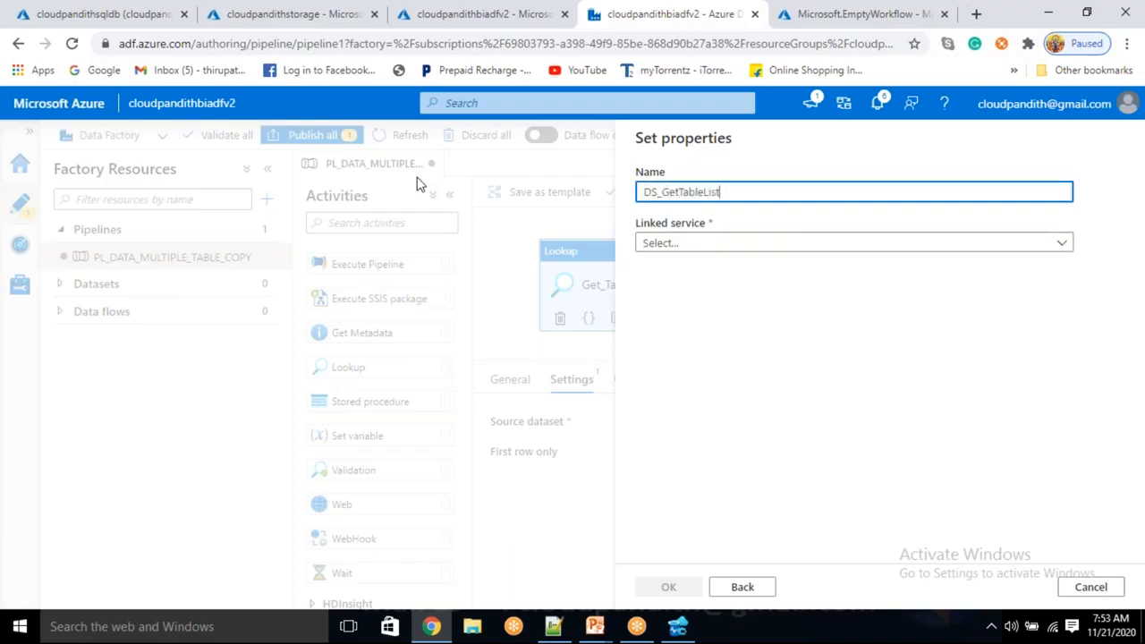
click(663, 191)
text(ASDB_ASDB)
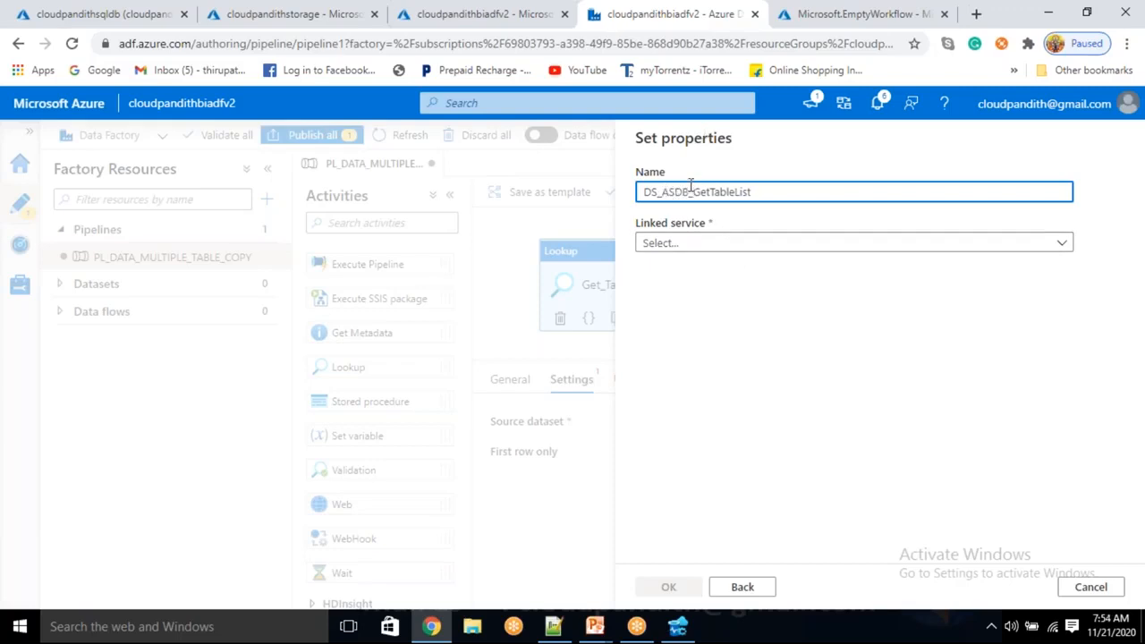
Assign the LS_ASDB linked service to the dataset and create it without choosing a table.
click(748, 224)
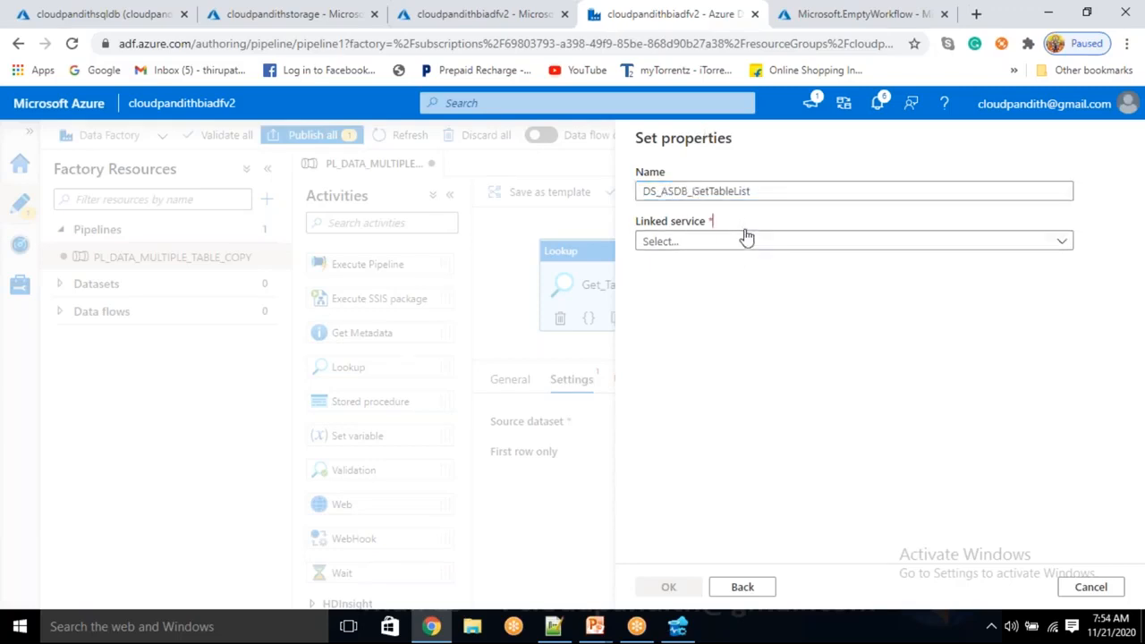
click(742, 240)
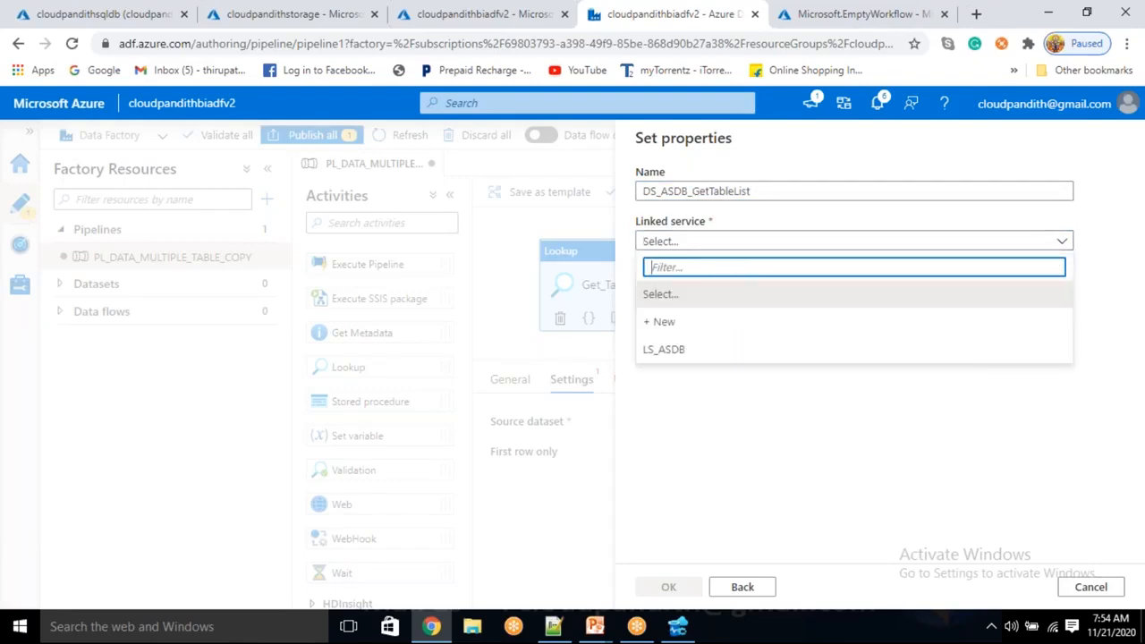
click(670, 351)
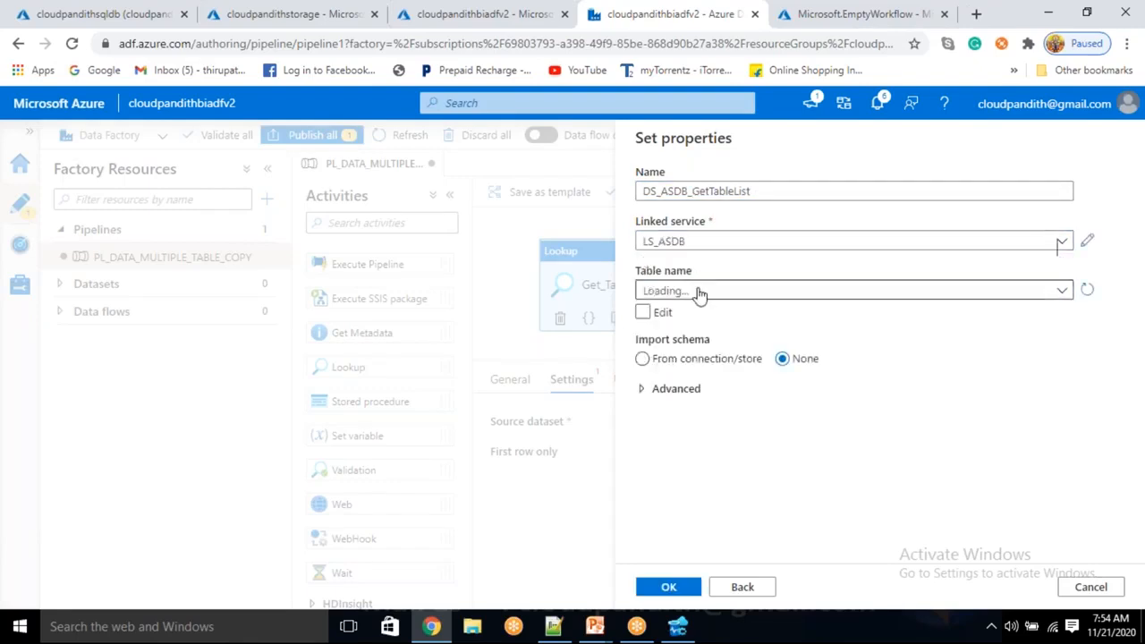
click(697, 292)
click(697, 292)
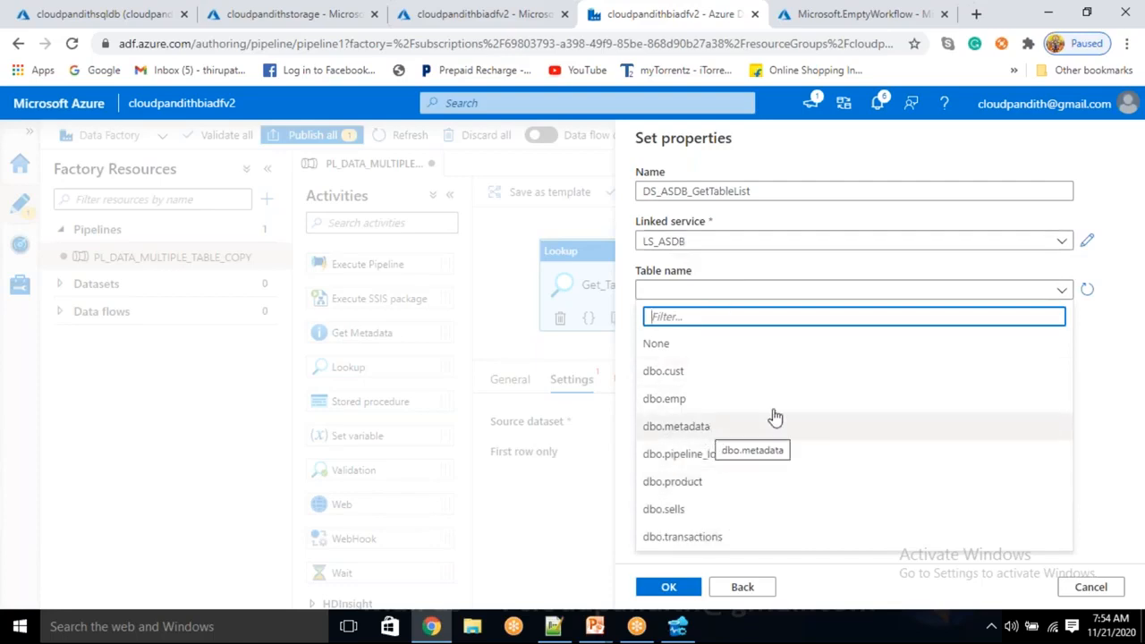
click(1105, 272)
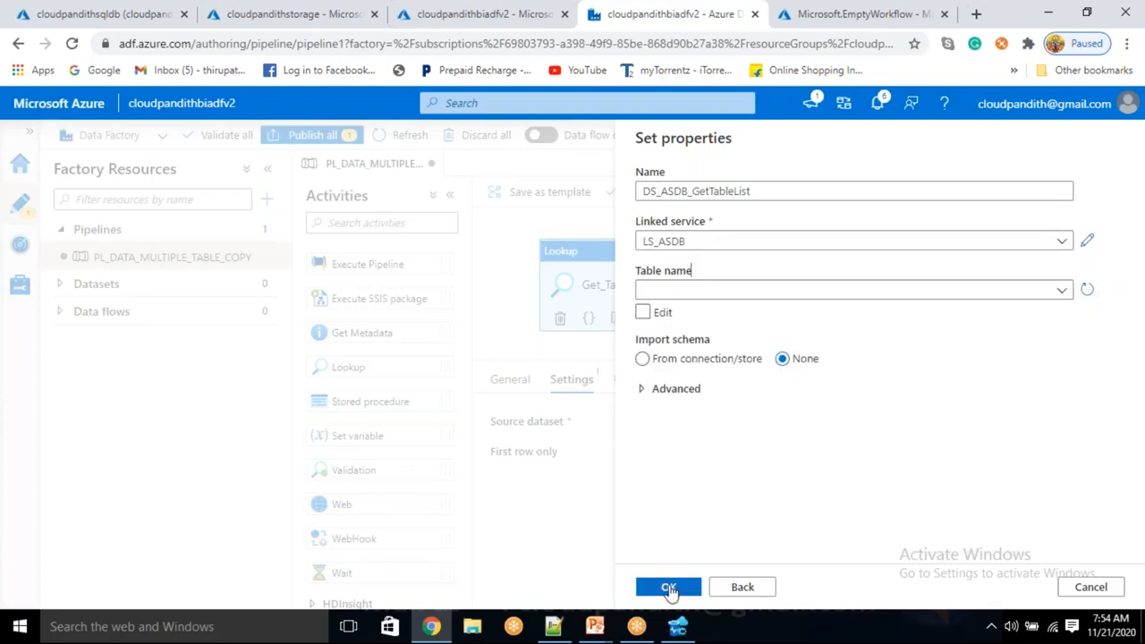
click(669, 588)
Set Get_TableList to use the query "select * from metadata where isdisable=0", copied from the SQL editor window, and preview its data.
click(695, 453)
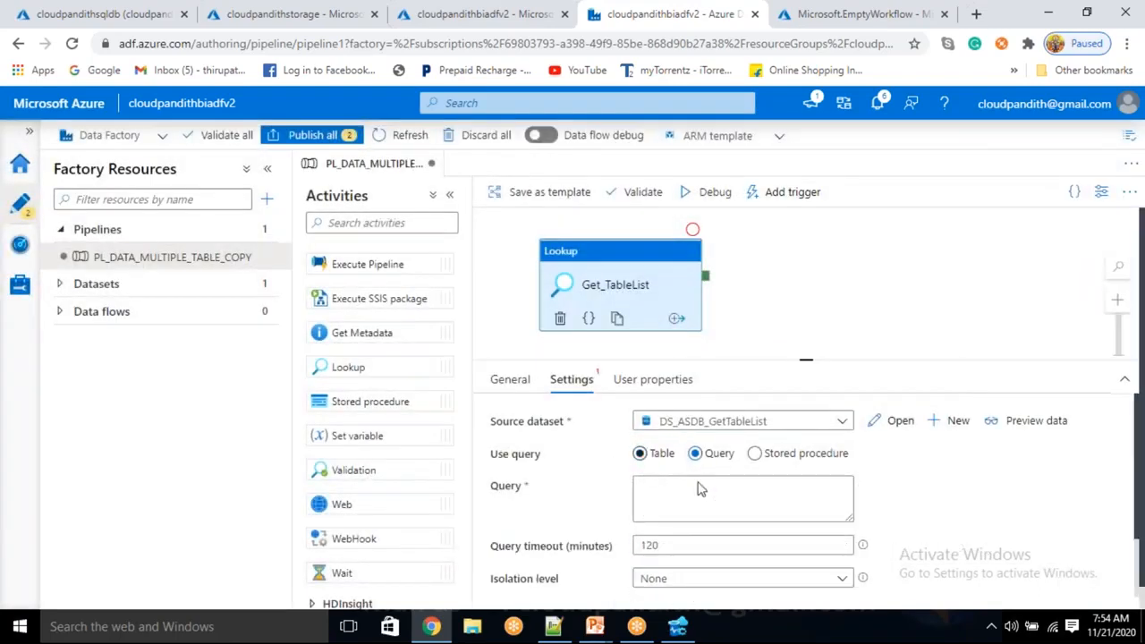
click(688, 492)
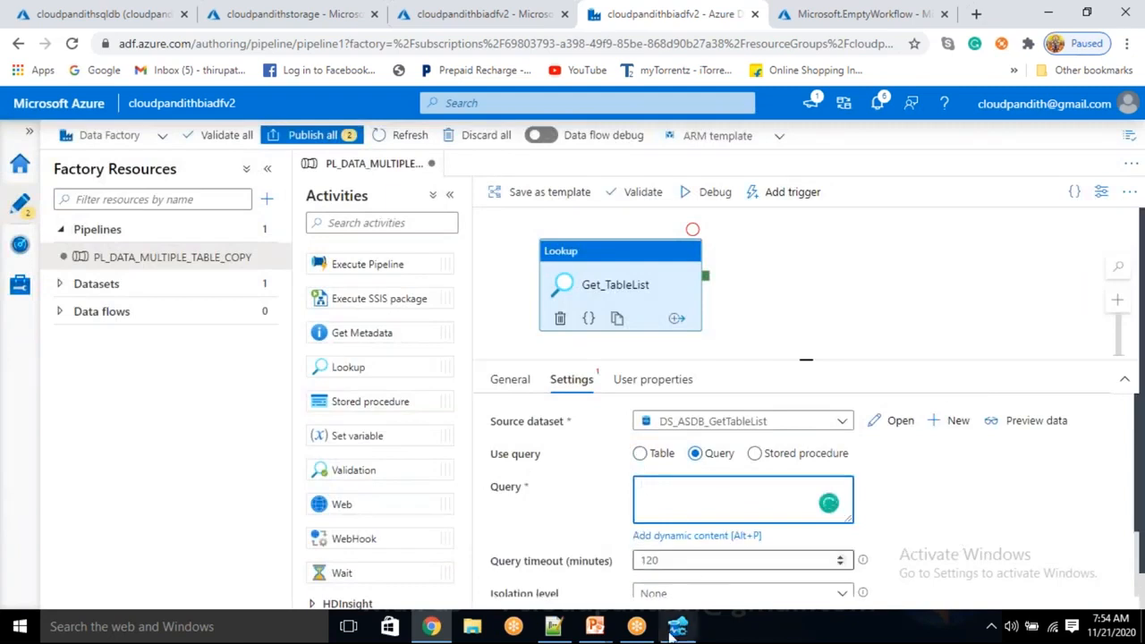
key(alt+Tab)
drag(619, 100, 399, 104)
key(ctrl+c)
key(alt+Tab)
click(656, 503)
key(ctrl+v)
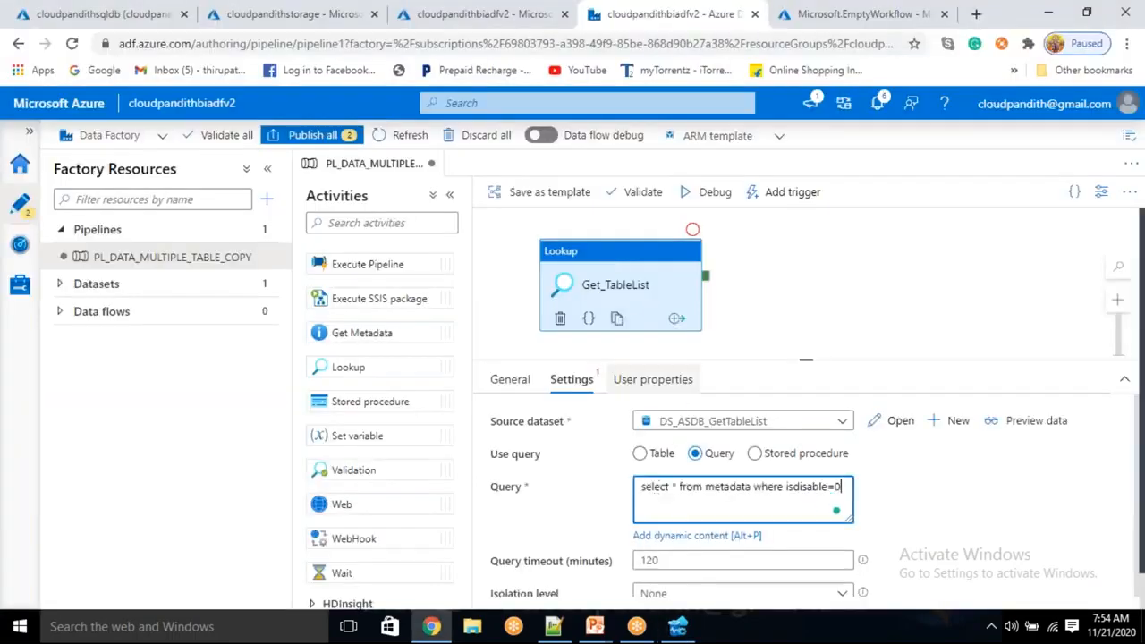
click(1020, 421)
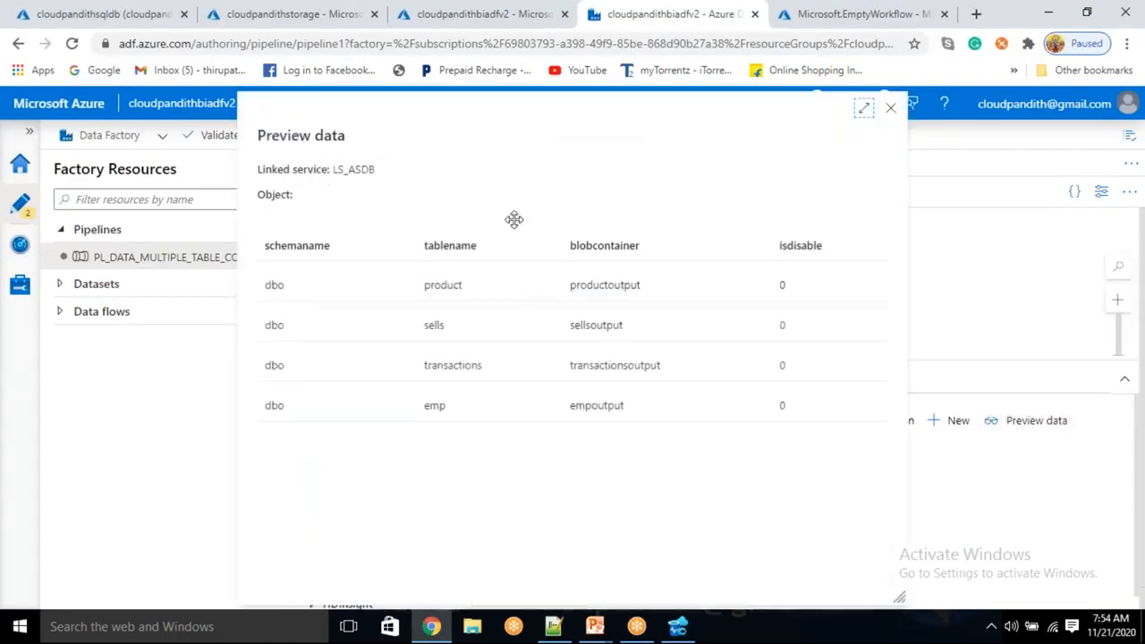
Close the data preview, add a ForEach activity to the pipeline and connect it to Get_TableList's success output.
click(889, 109)
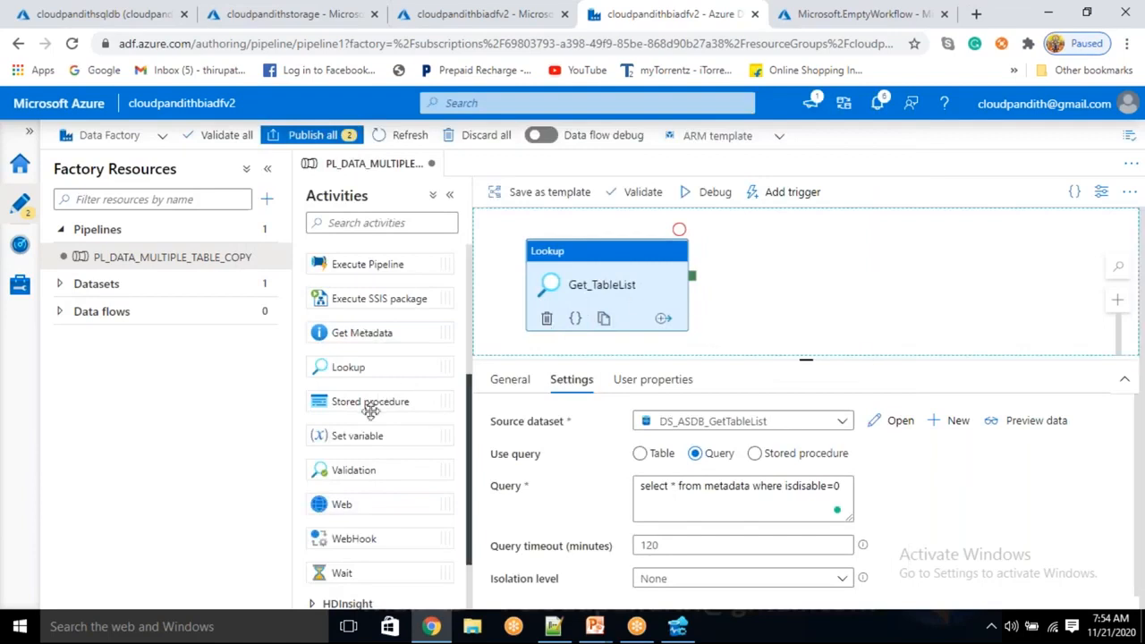
scroll(376, 468, down, 2)
click(374, 546)
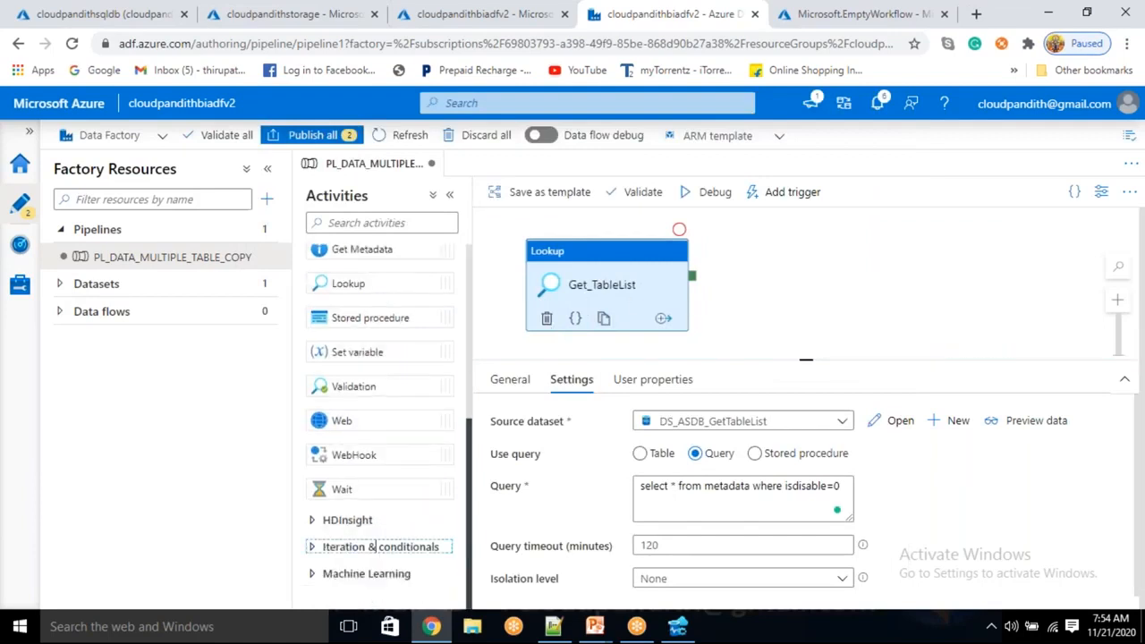
scroll(375, 548, down, 3)
drag(420, 442, 885, 261)
drag(692, 278, 905, 281)
click(730, 319)
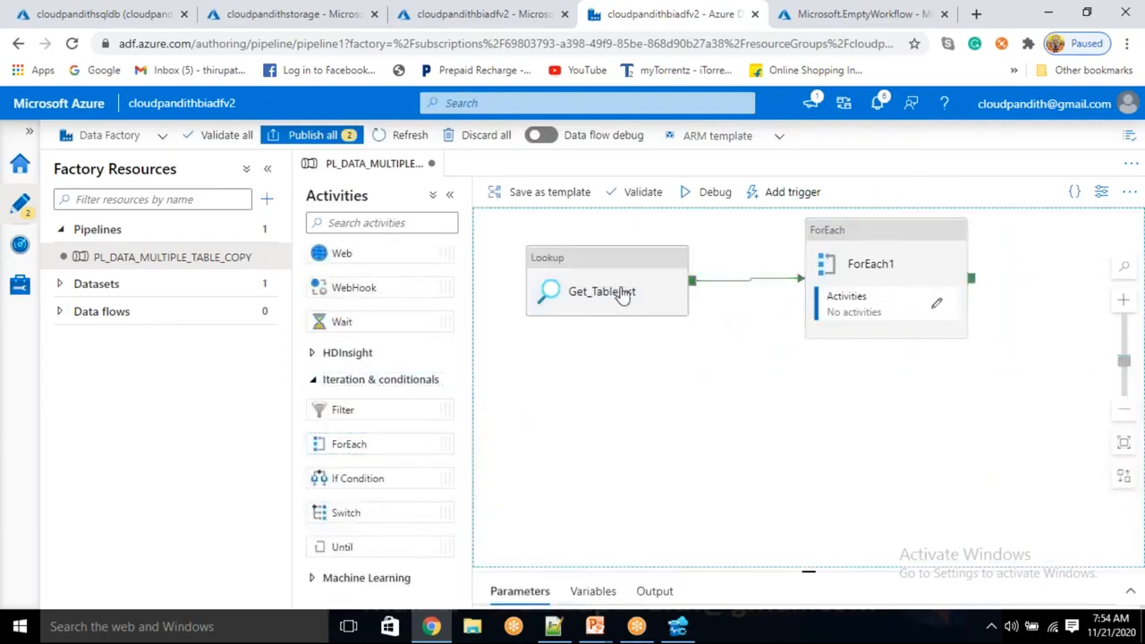
Debug the pipeline only up to Get_TableList and open the lookup's run output.
click(621, 282)
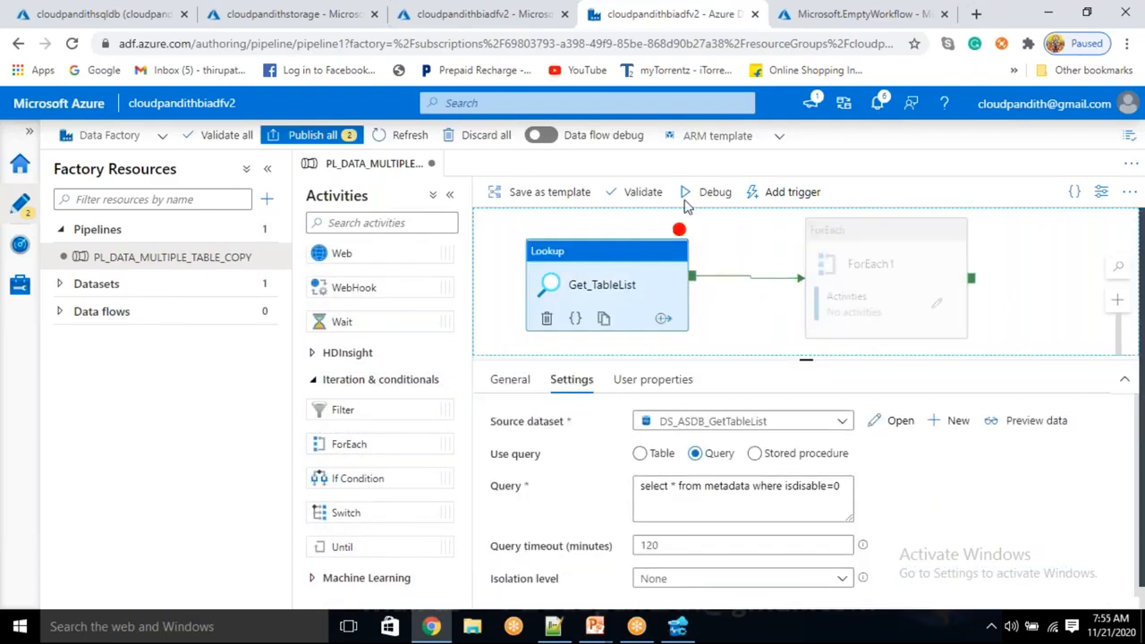
click(702, 194)
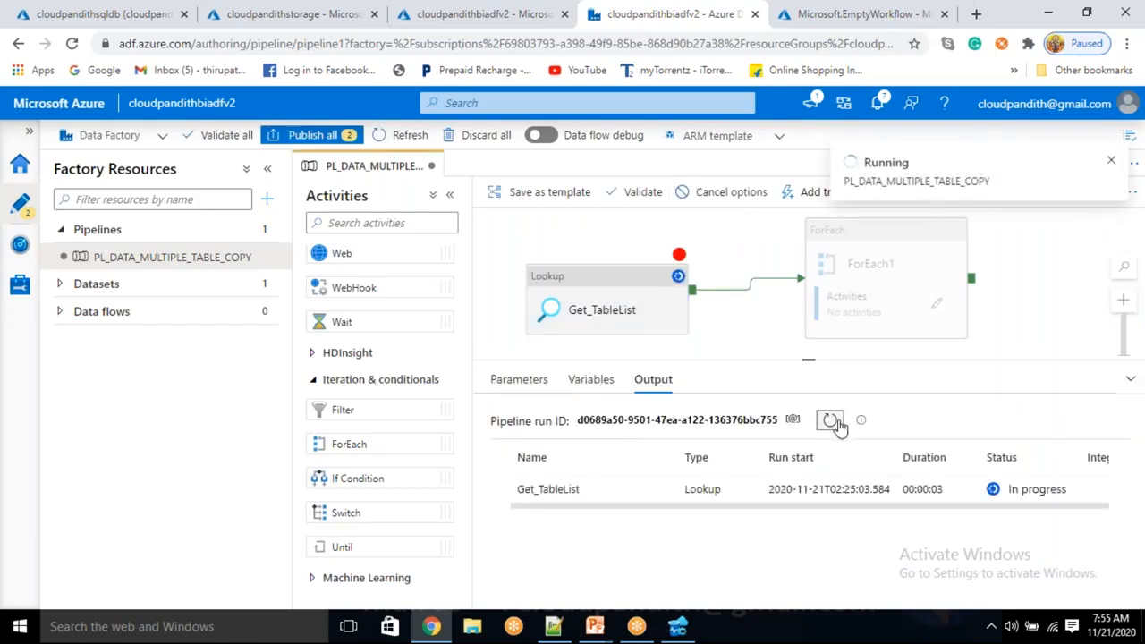
click(657, 490)
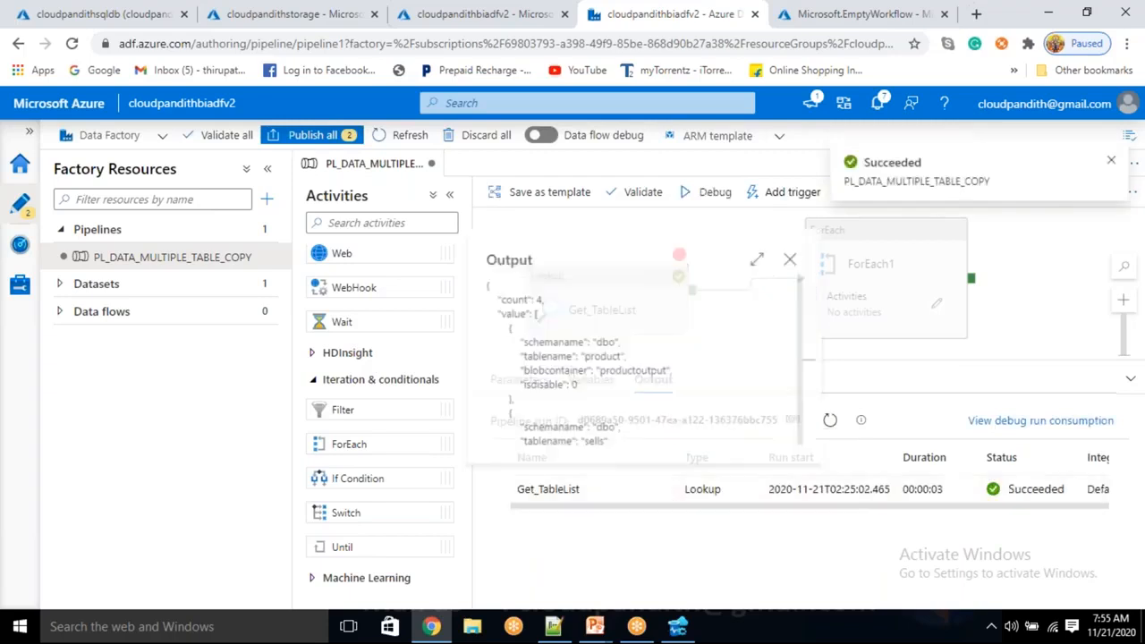
Examine the table records in Get_TableList's output, then close it and remove the breakpoint from the lookup.
drag(488, 312, 530, 312)
click(503, 341)
drag(480, 254, 534, 256)
drag(488, 312, 510, 410)
scroll(497, 420, down, 4)
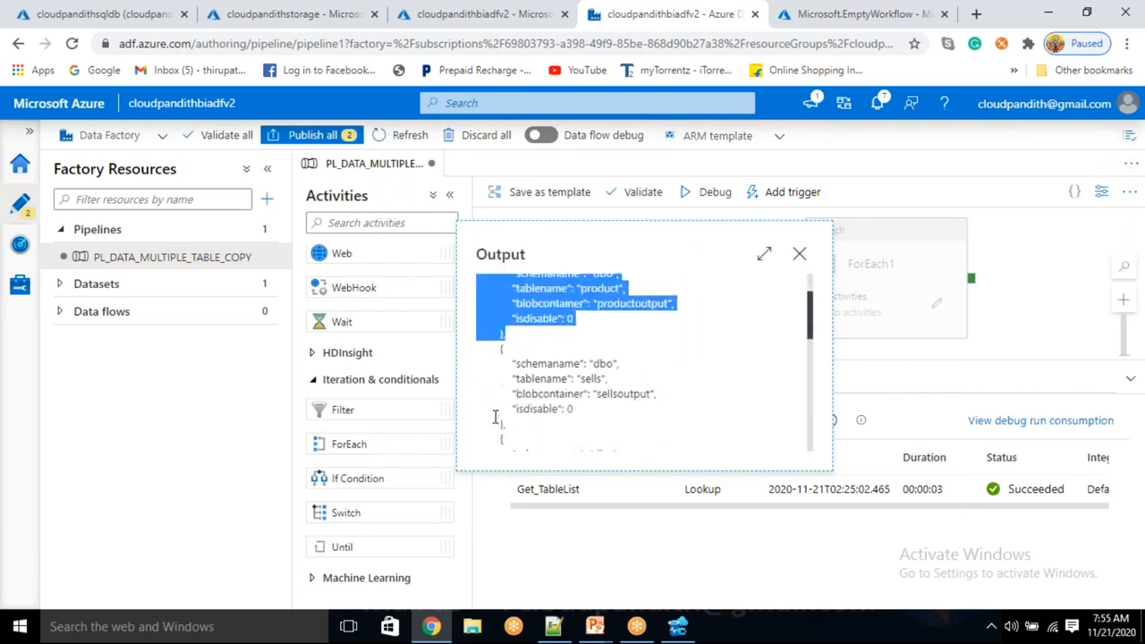
drag(488, 333, 516, 446)
click(516, 446)
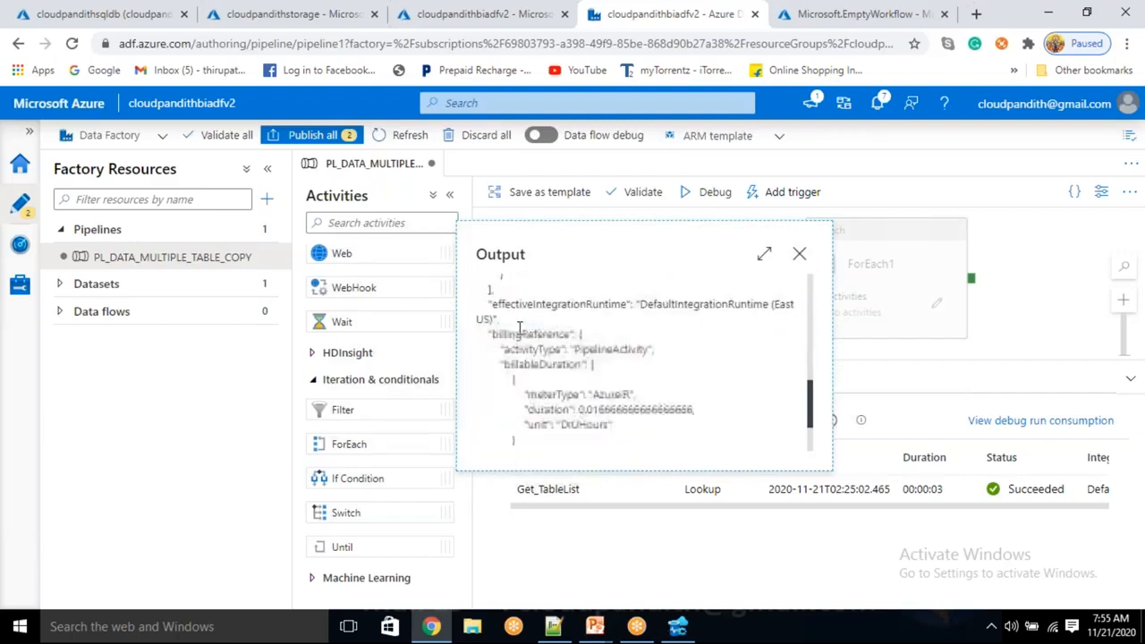
click(799, 254)
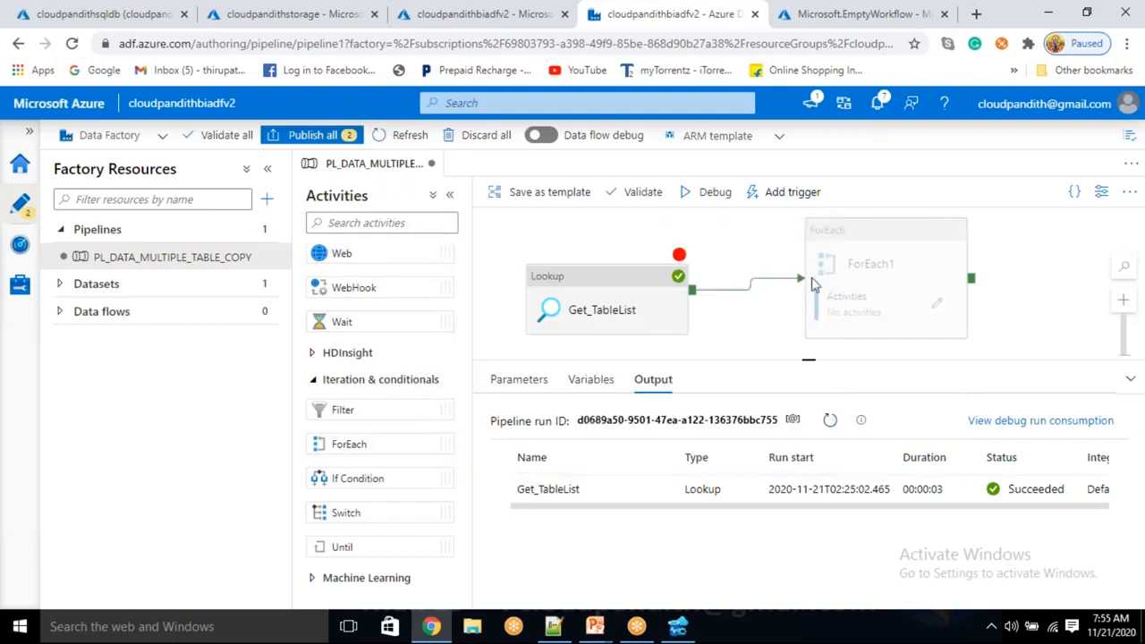
click(685, 269)
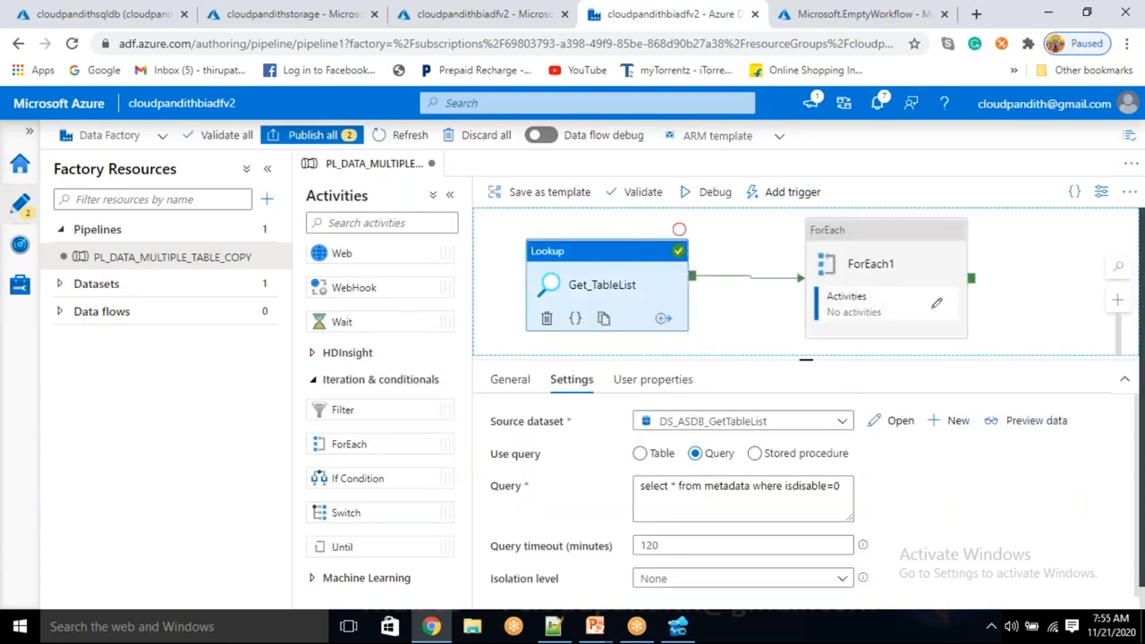
Rename the ForEach activity as ForEach_Table and open its settings.
click(900, 265)
click(694, 417)
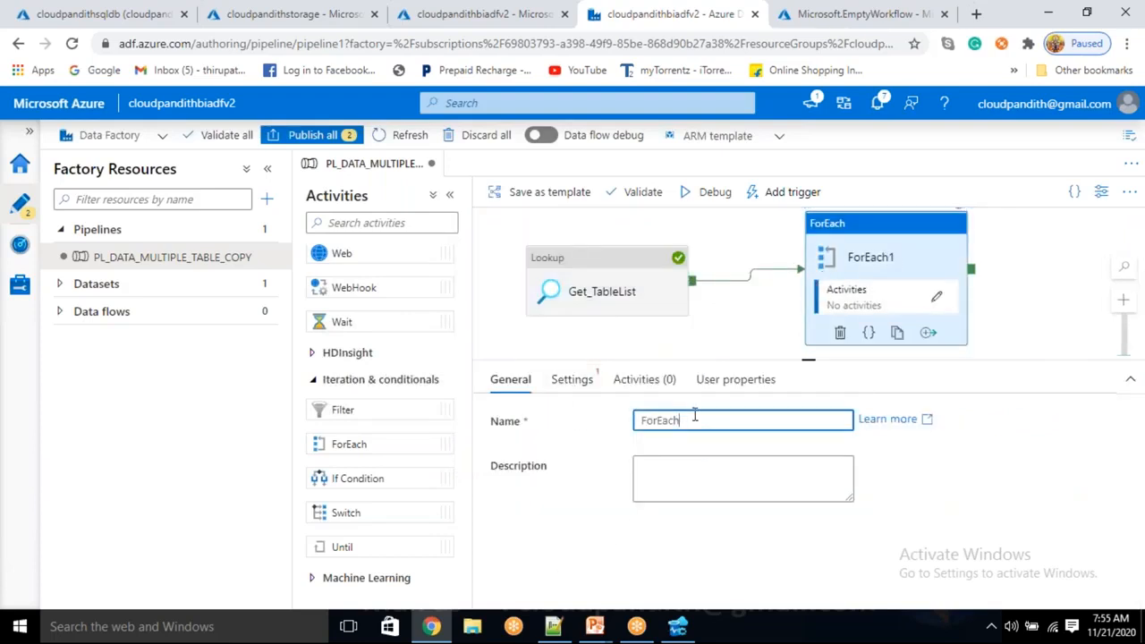
text(_tABL)
key(BackSpace)
key(BackSpace)
text(Table)
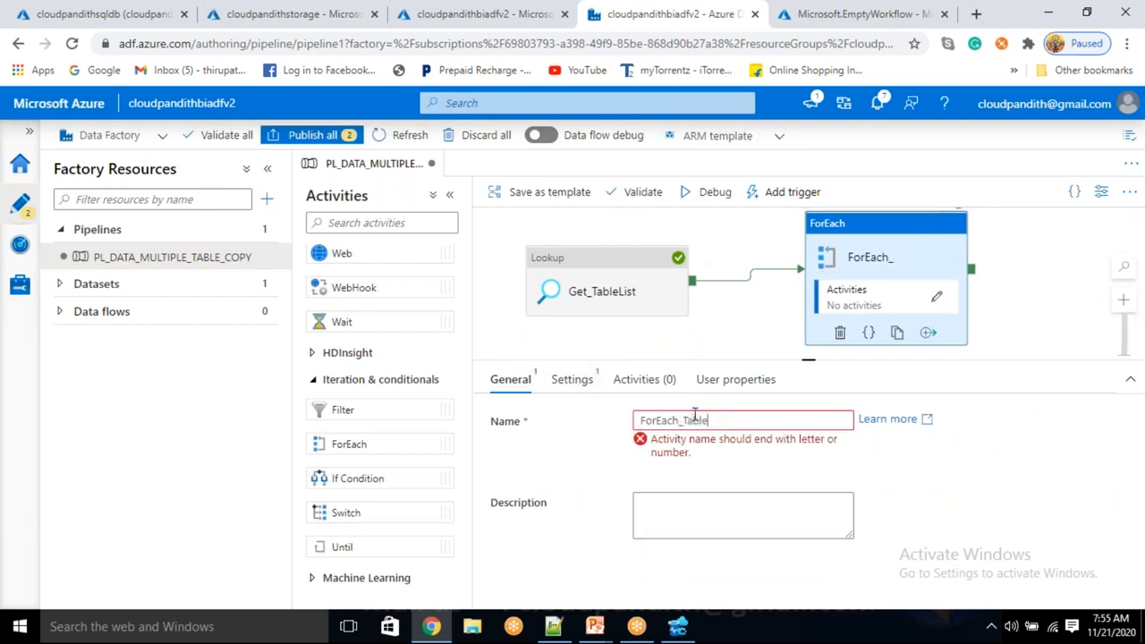
click(570, 379)
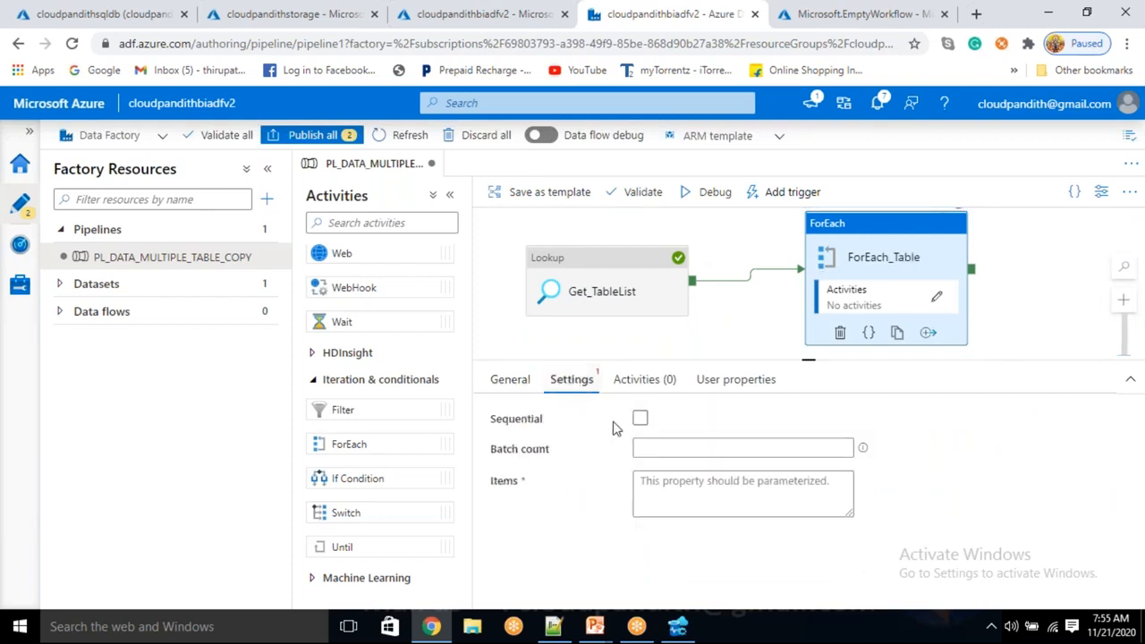
click(640, 418)
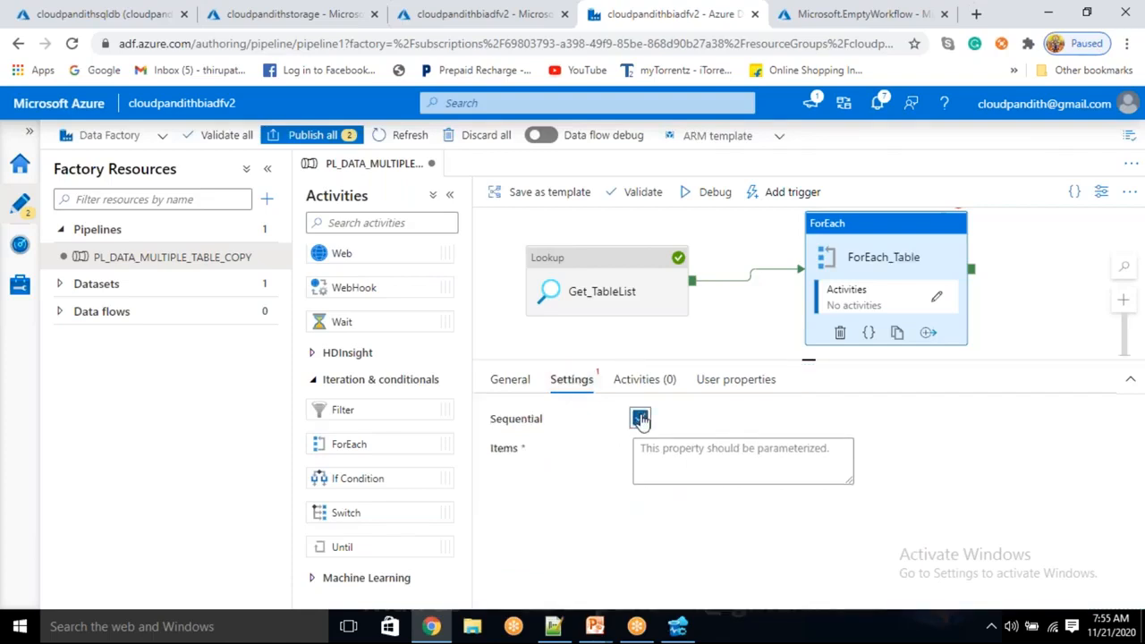
click(640, 419)
click(668, 445)
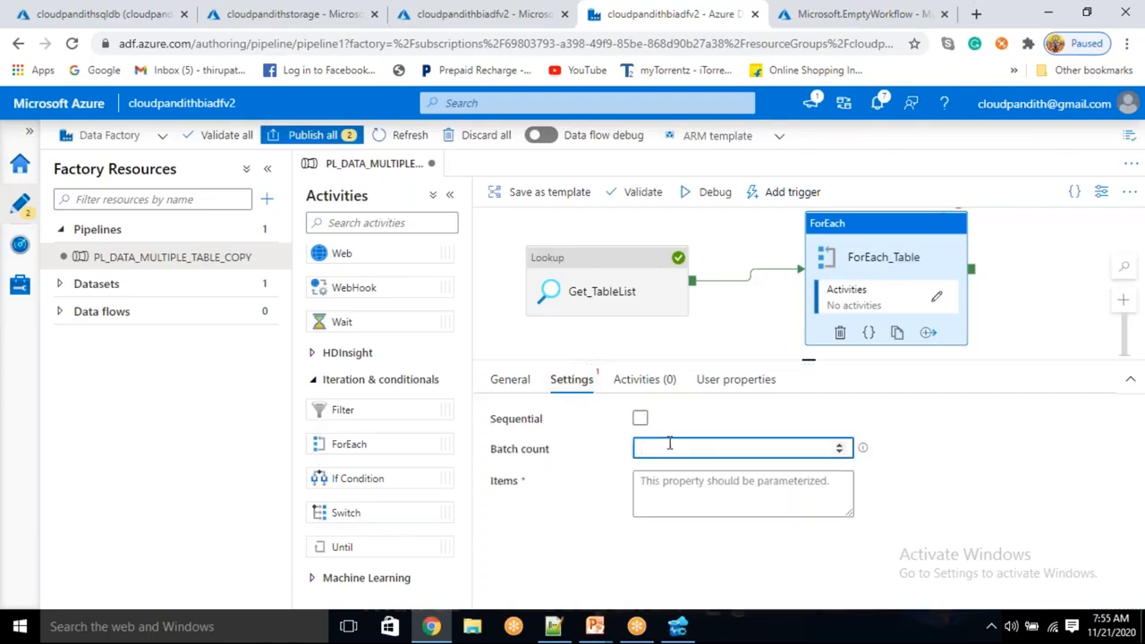
click(841, 446)
click(841, 453)
click(840, 453)
click(841, 445)
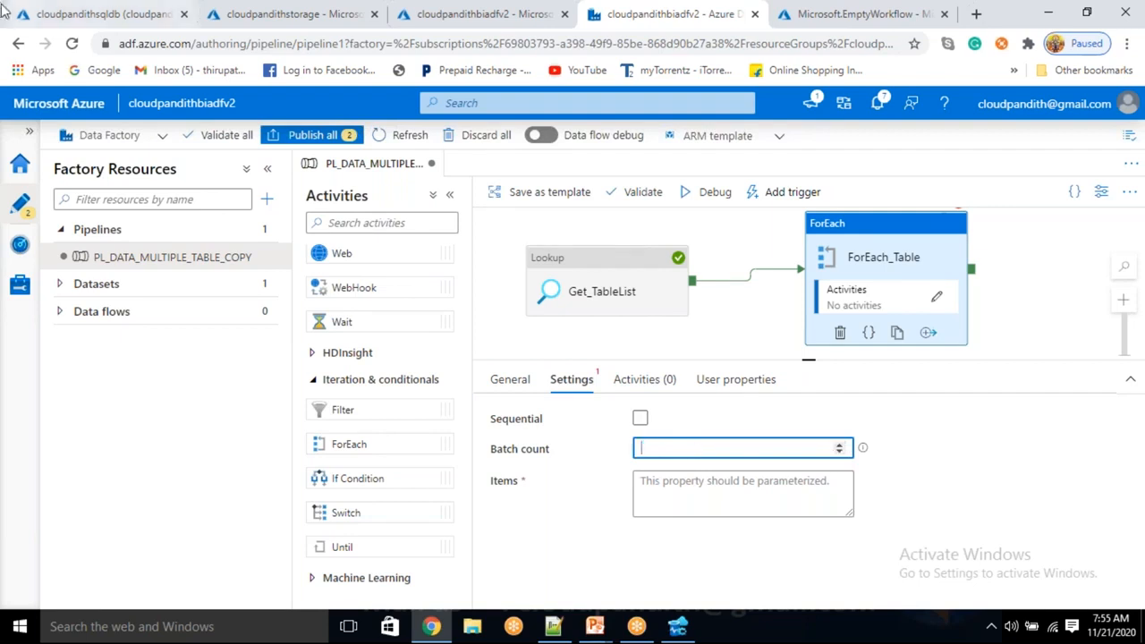
click(640, 421)
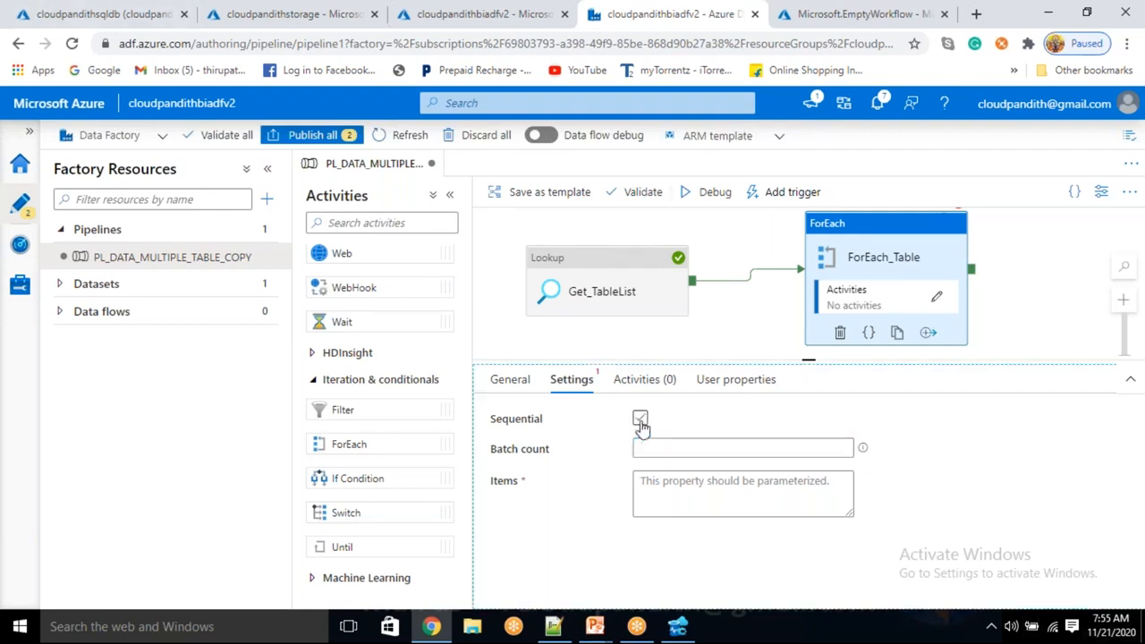
click(674, 472)
click(672, 503)
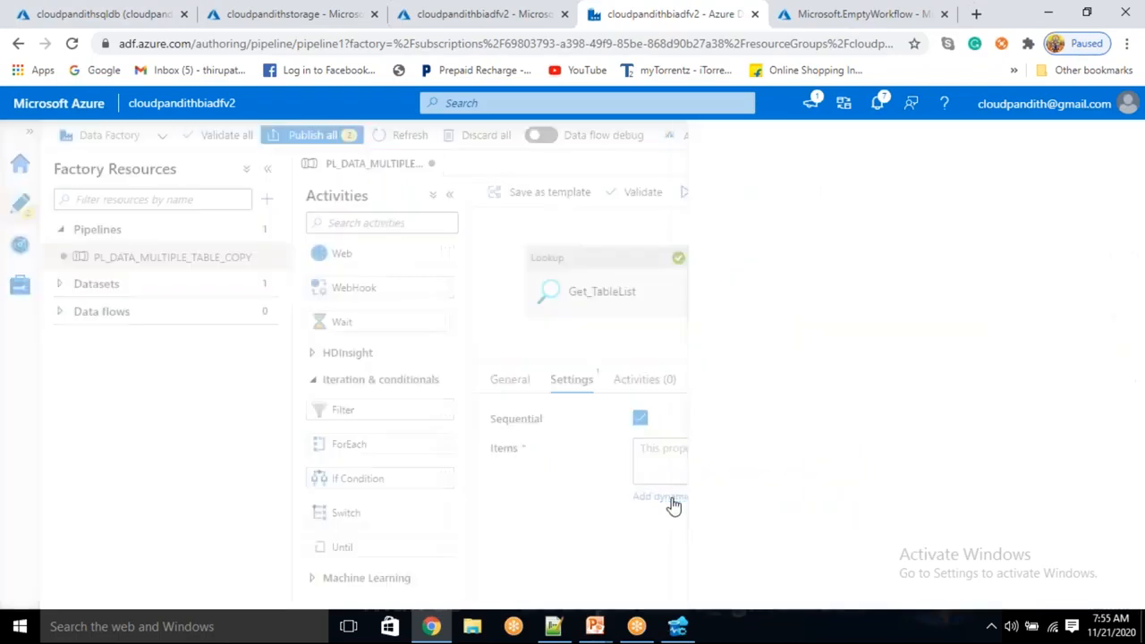
scroll(795, 443, down, 10)
click(766, 532)
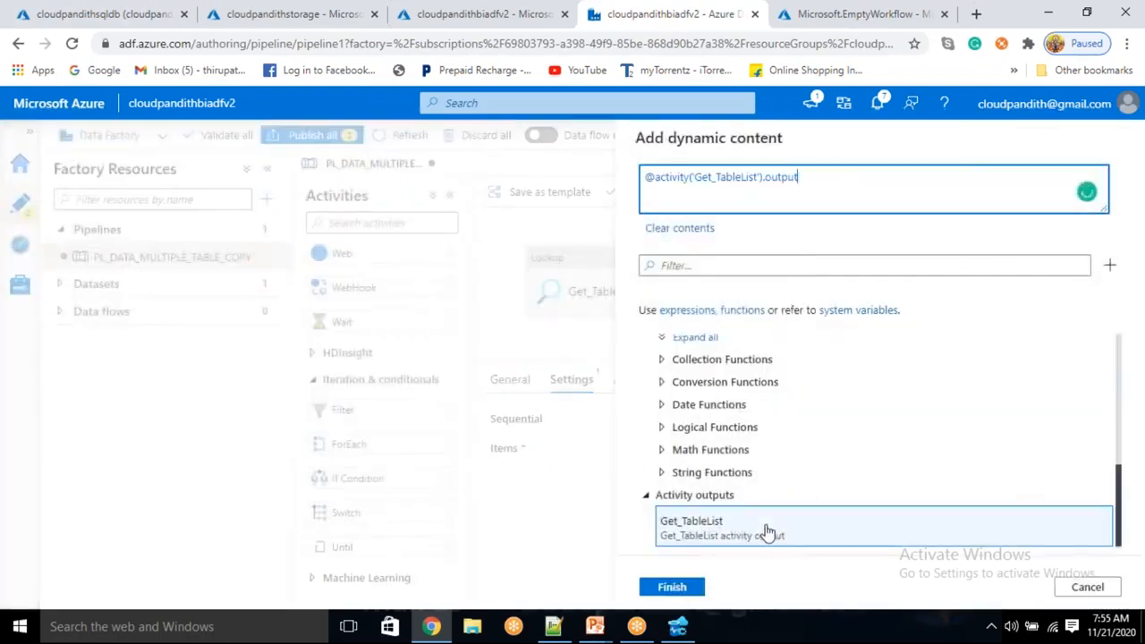
text(.)
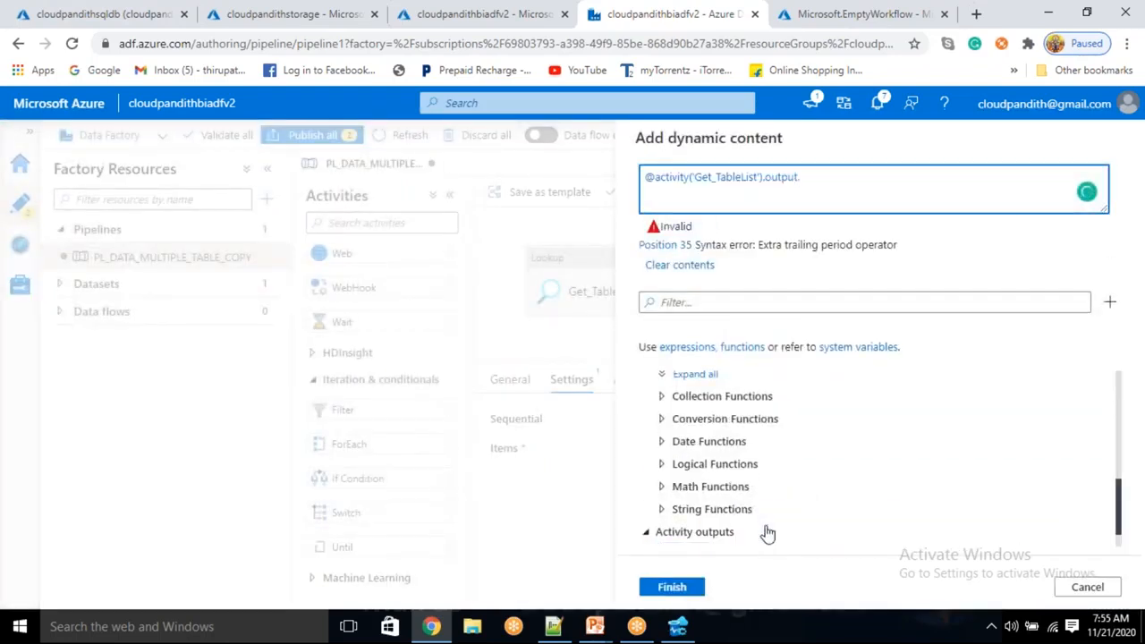
text(value)
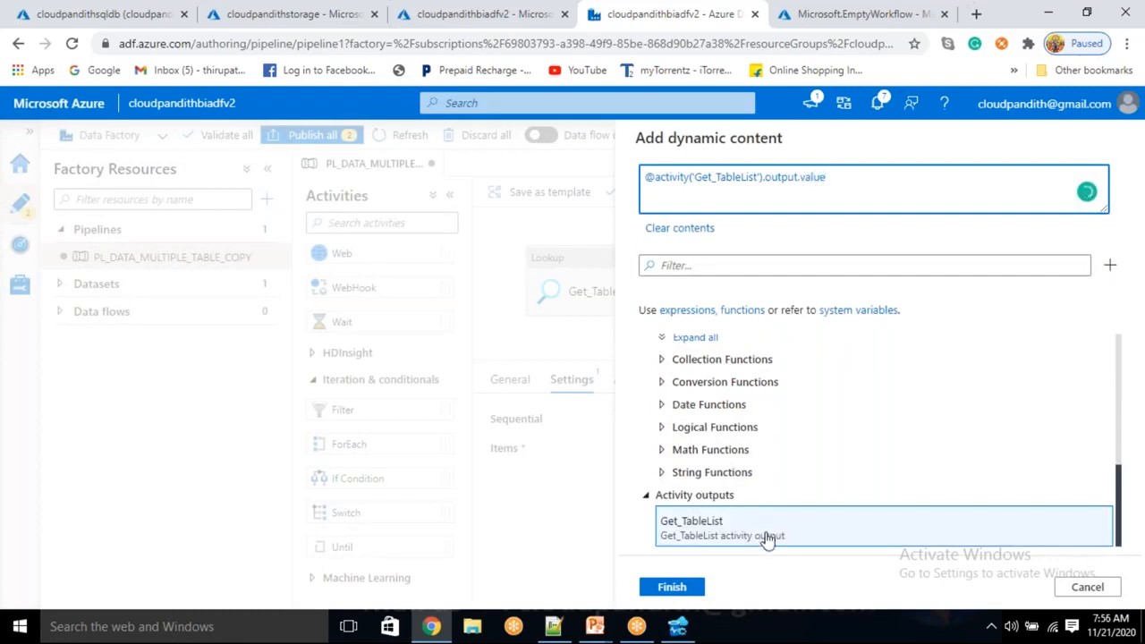
click(690, 588)
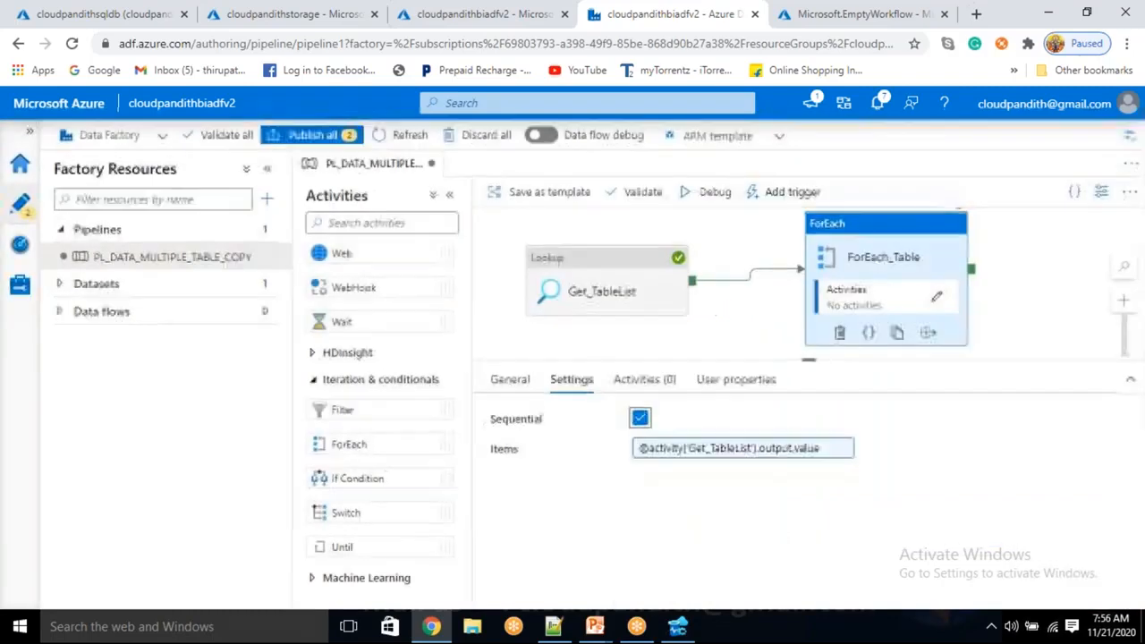
Open the activities inside ForEach_Table and add a Get Metadata activity.
click(935, 298)
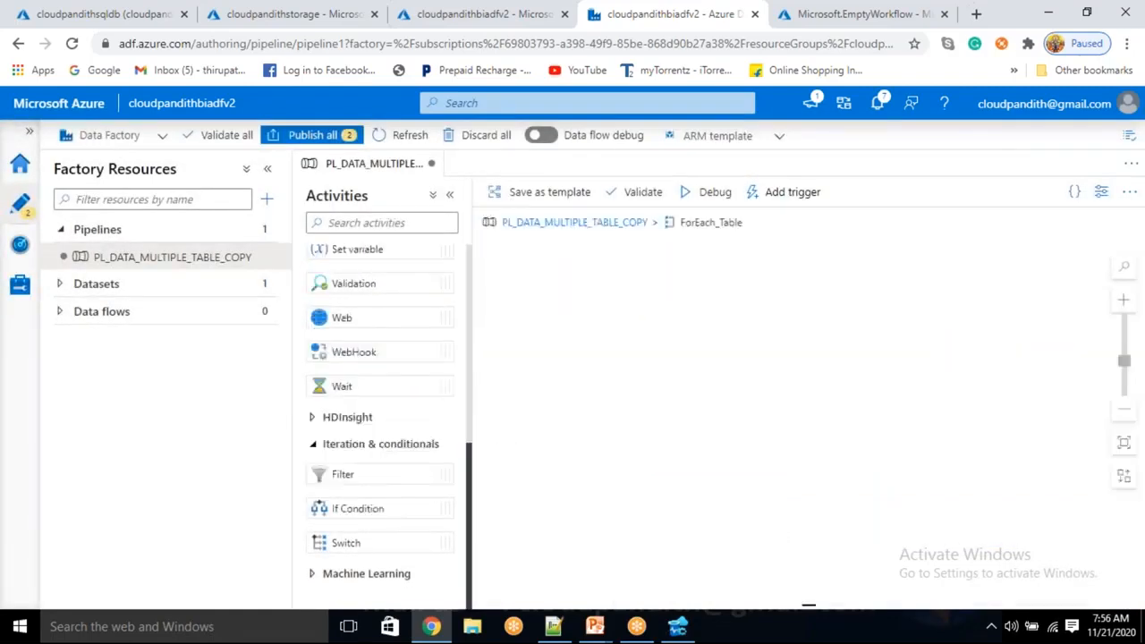
scroll(361, 429, up, 2)
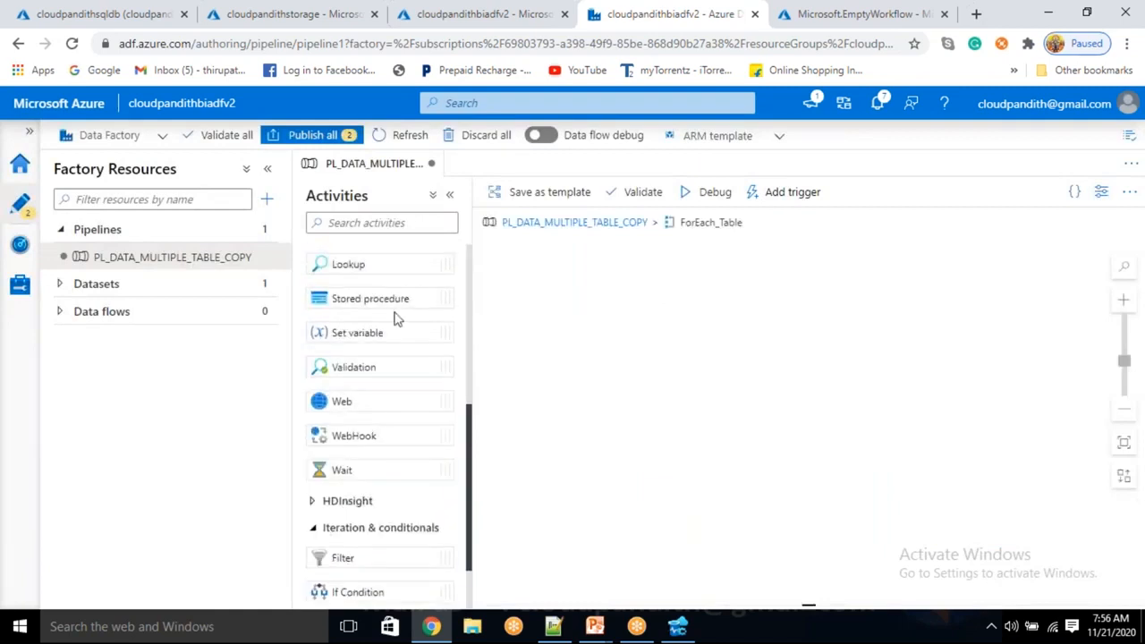
scroll(384, 340, down, 2)
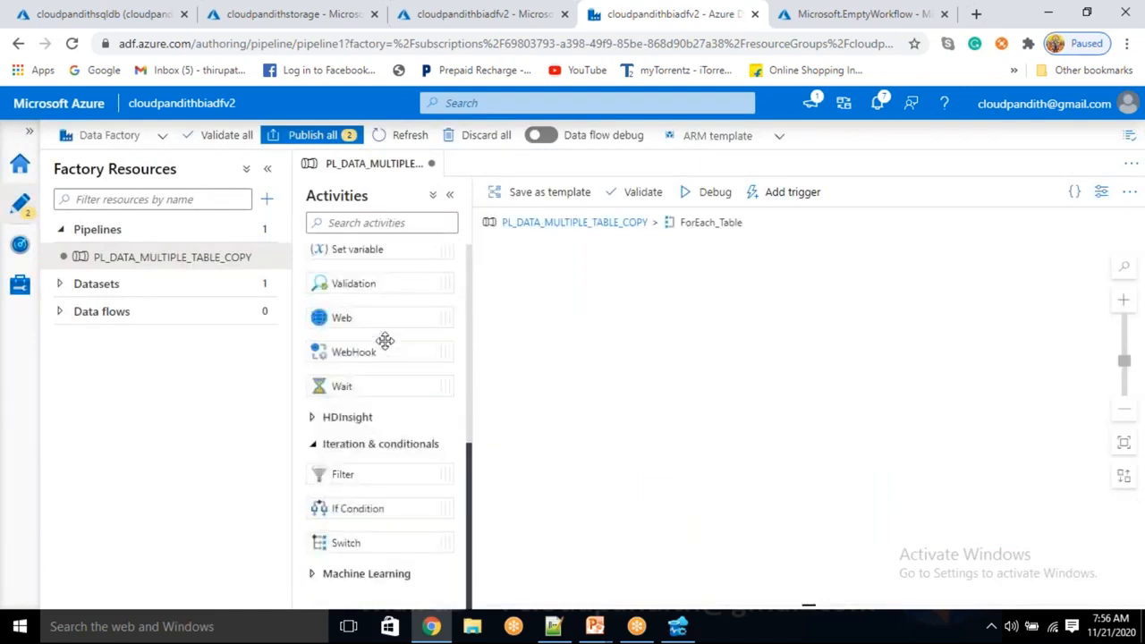
scroll(385, 340, up, 2)
drag(390, 314, 678, 340)
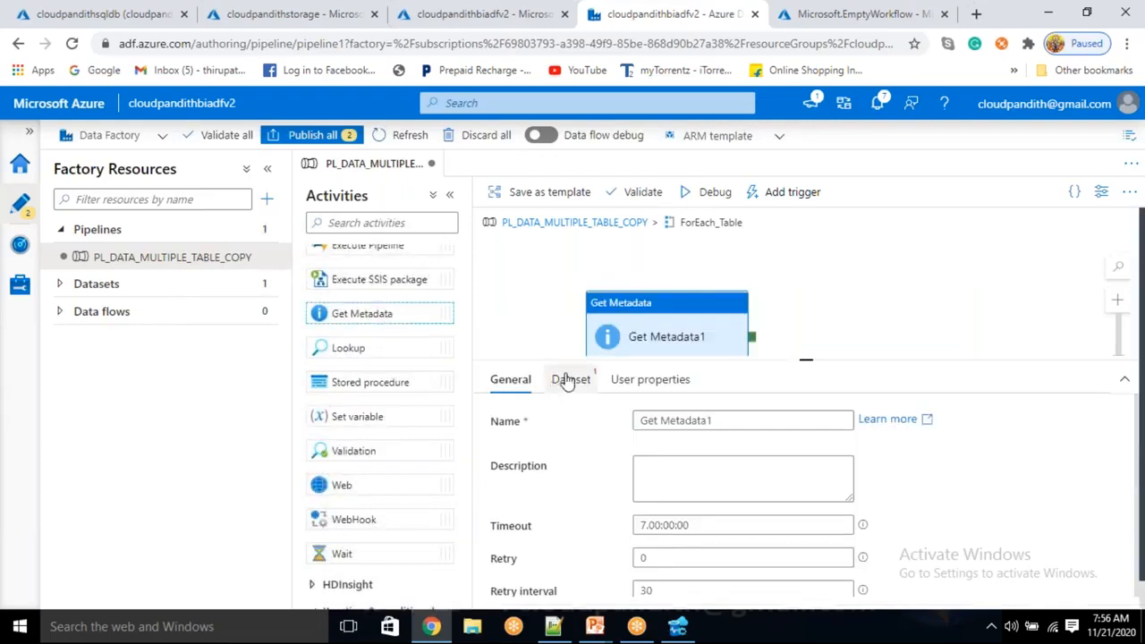
Rename the Get Metadata activity as Check_tablexists.
click(723, 419)
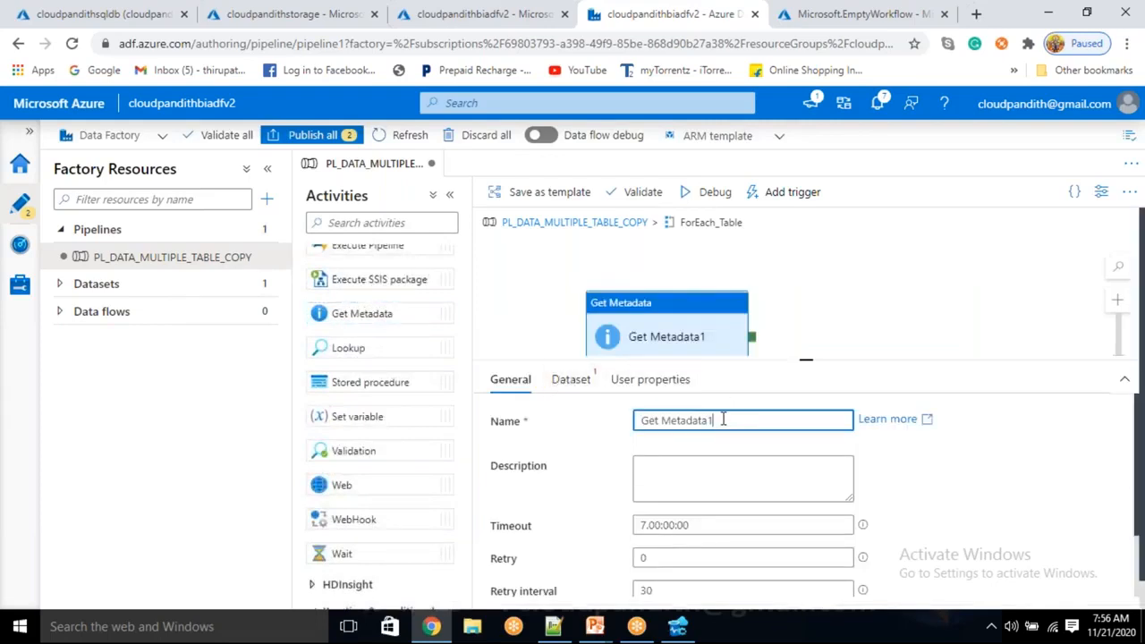
key(ctrl+a)
key(BackSpace)
text(Check_ta)
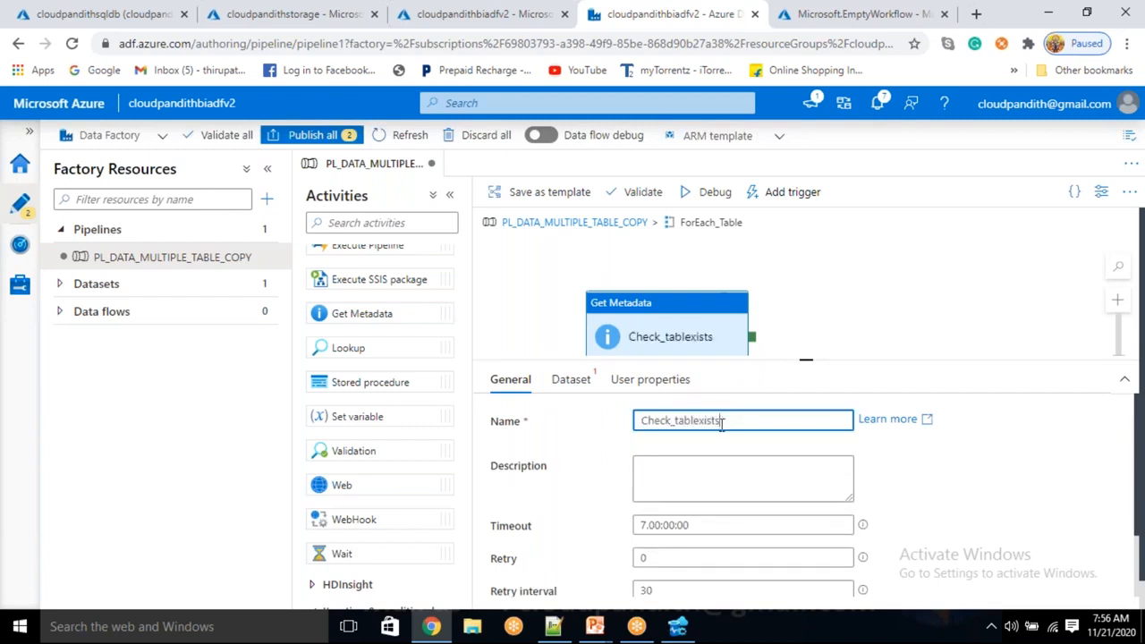
Start a new Azure SQL Database dataset for Check_tablexists.
click(573, 380)
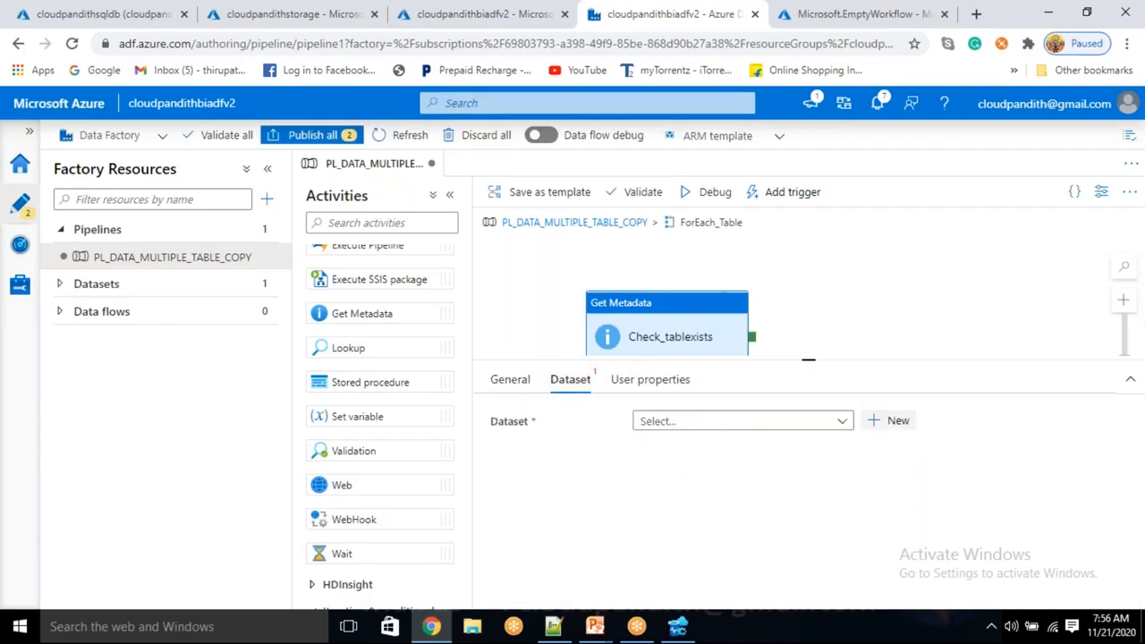
click(888, 420)
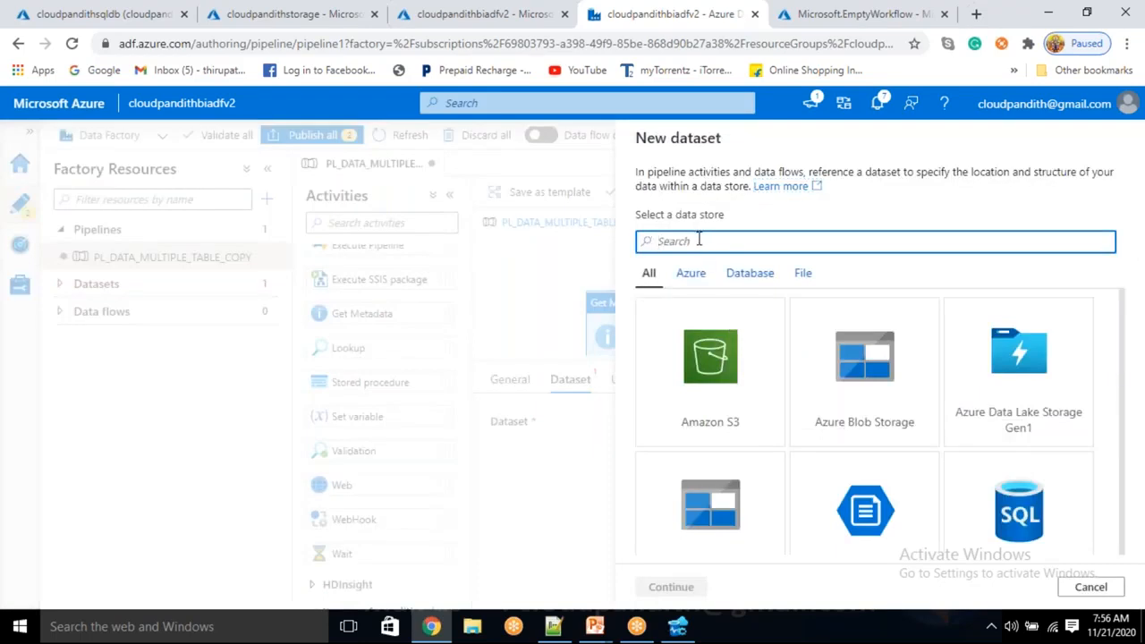
text(sql data)
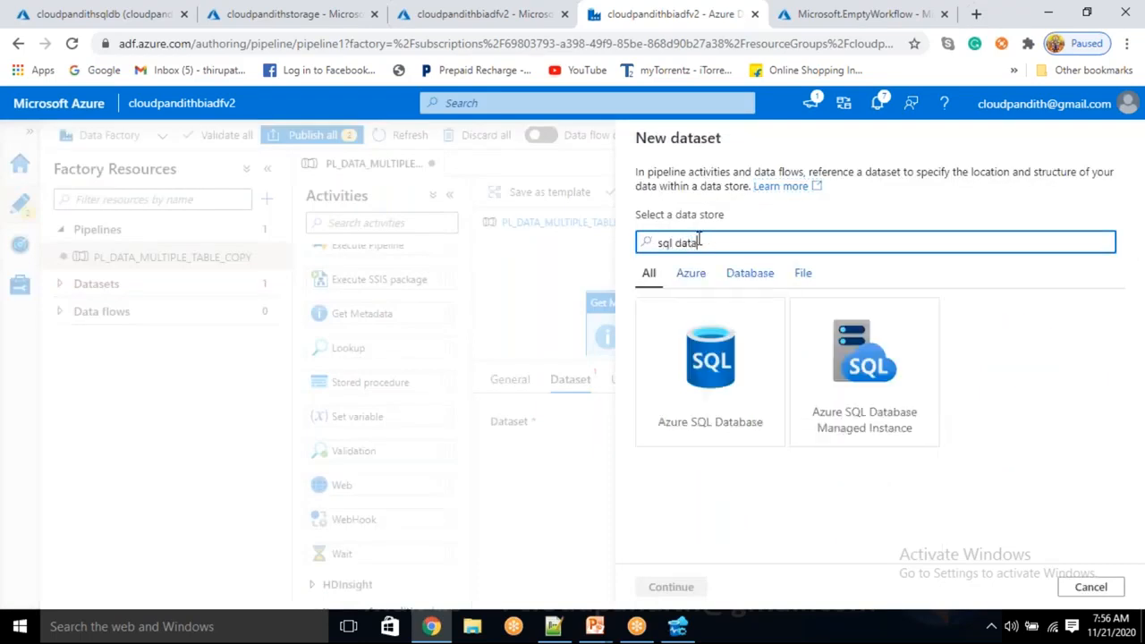
click(706, 358)
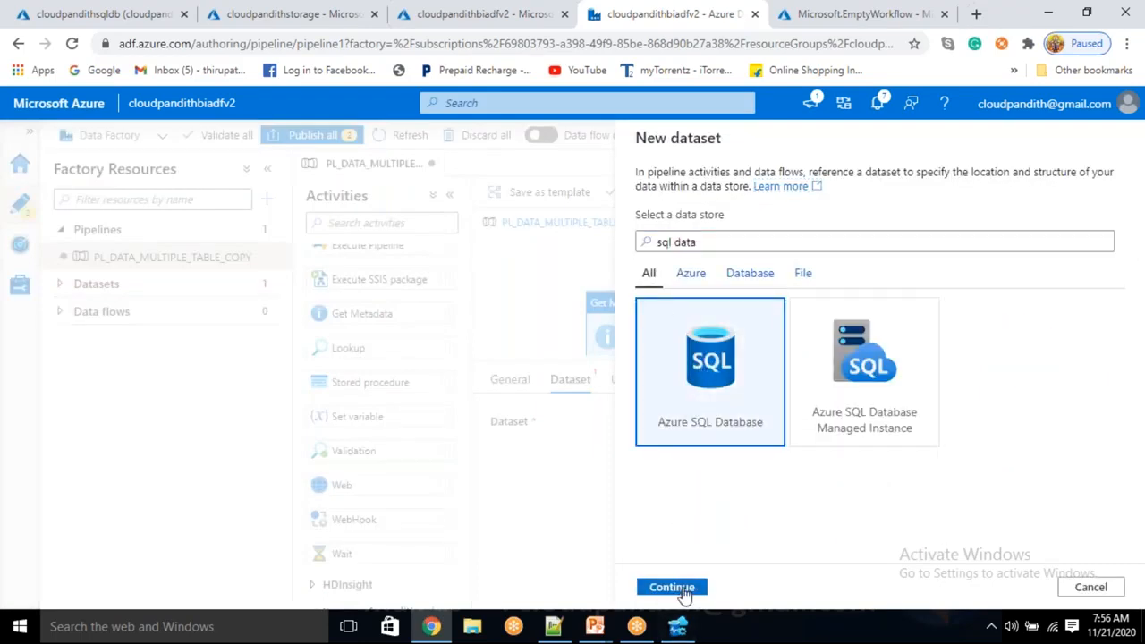
click(677, 586)
Name the new dataset DS_ASDB_Source.
double_click(739, 192)
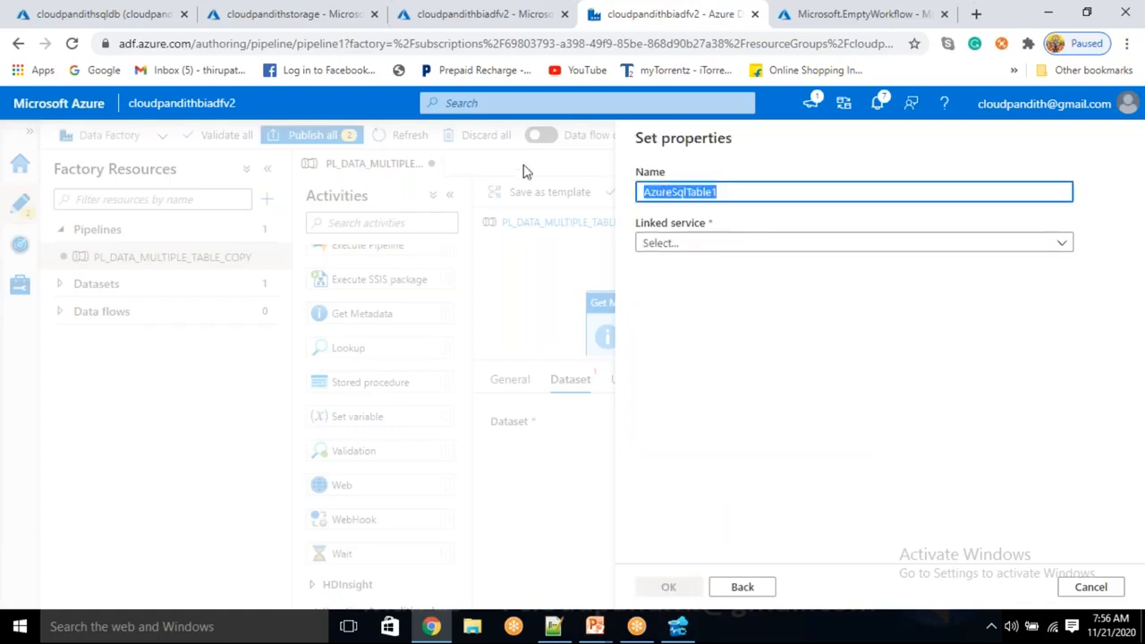
text(DS_ASDB_T)
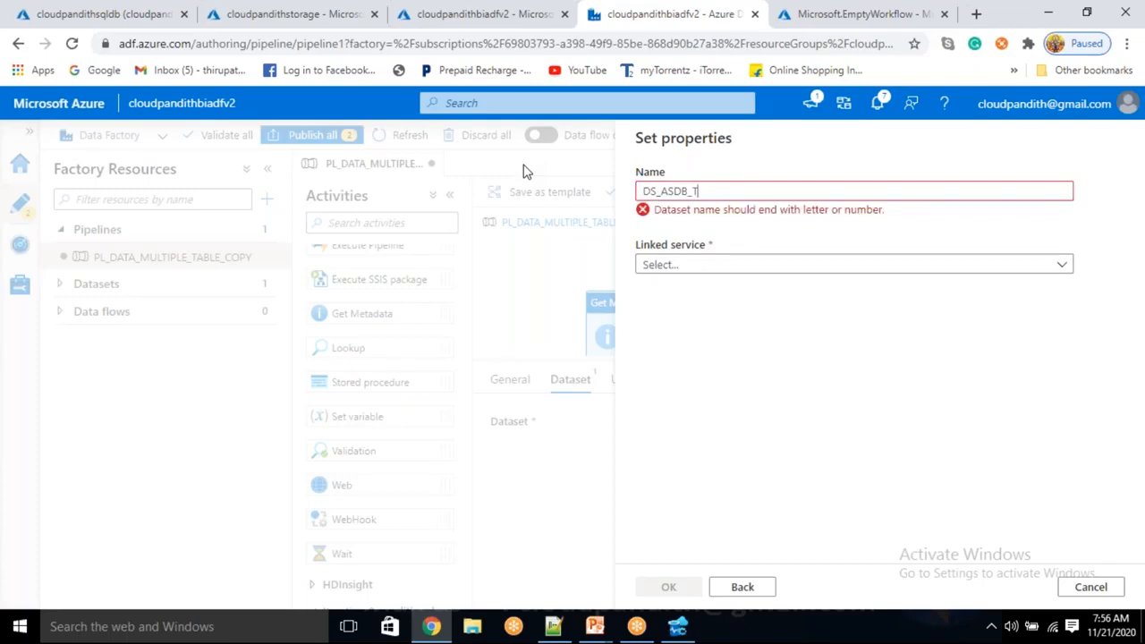
key(BackSpace)
key(BackSpace)
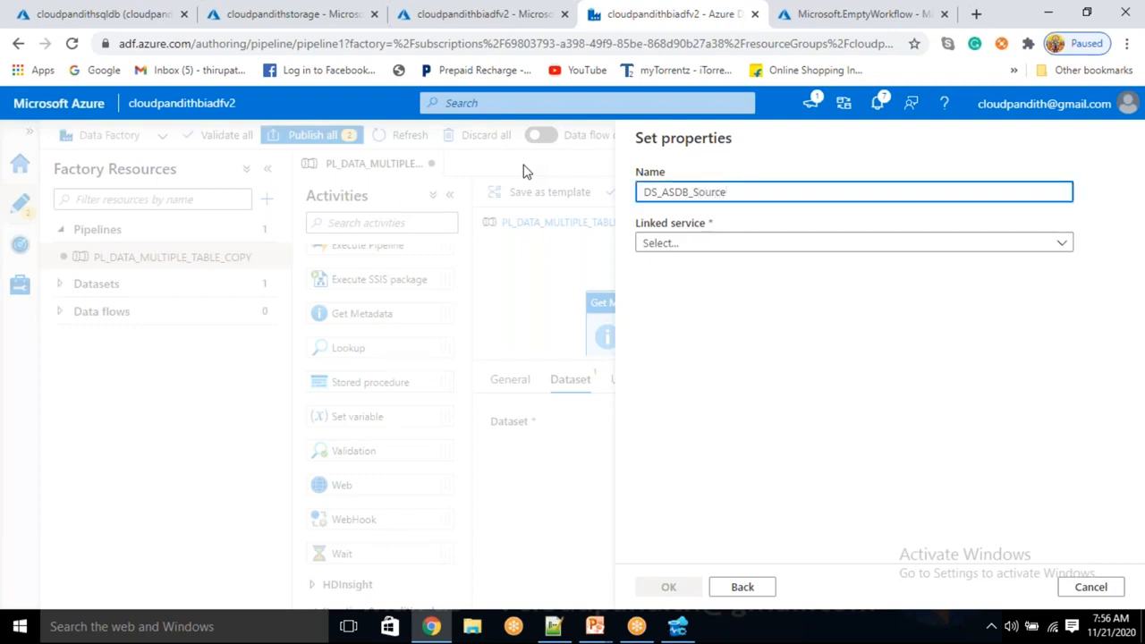
Link the new dataset to LS_ASDB without choosing a table, set schema import to None, and create it.
click(706, 245)
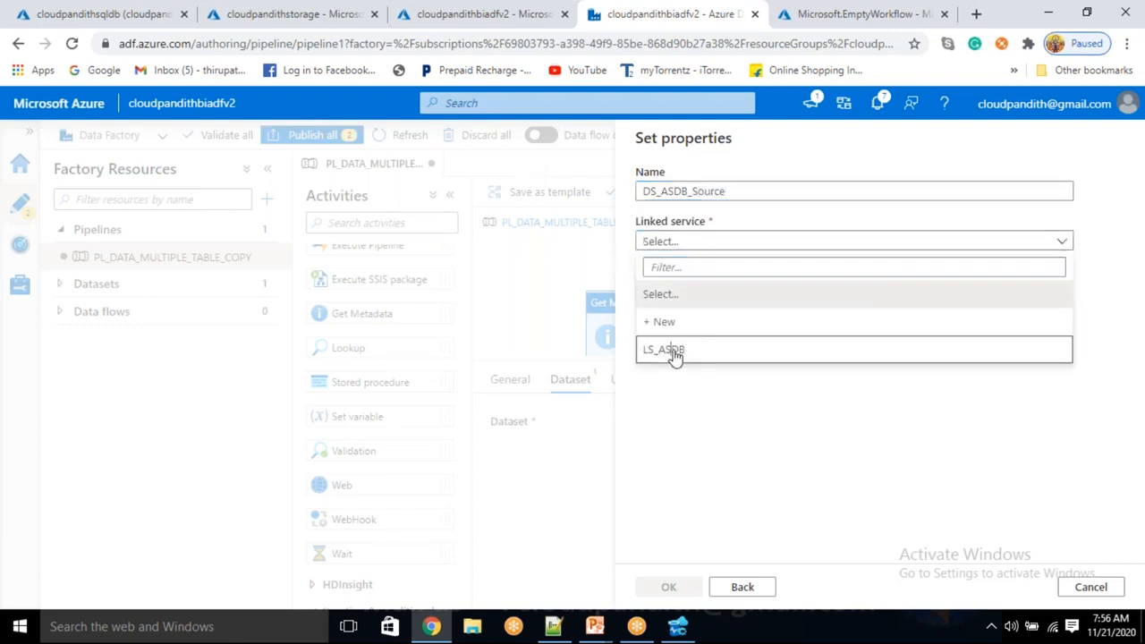
click(675, 354)
click(677, 289)
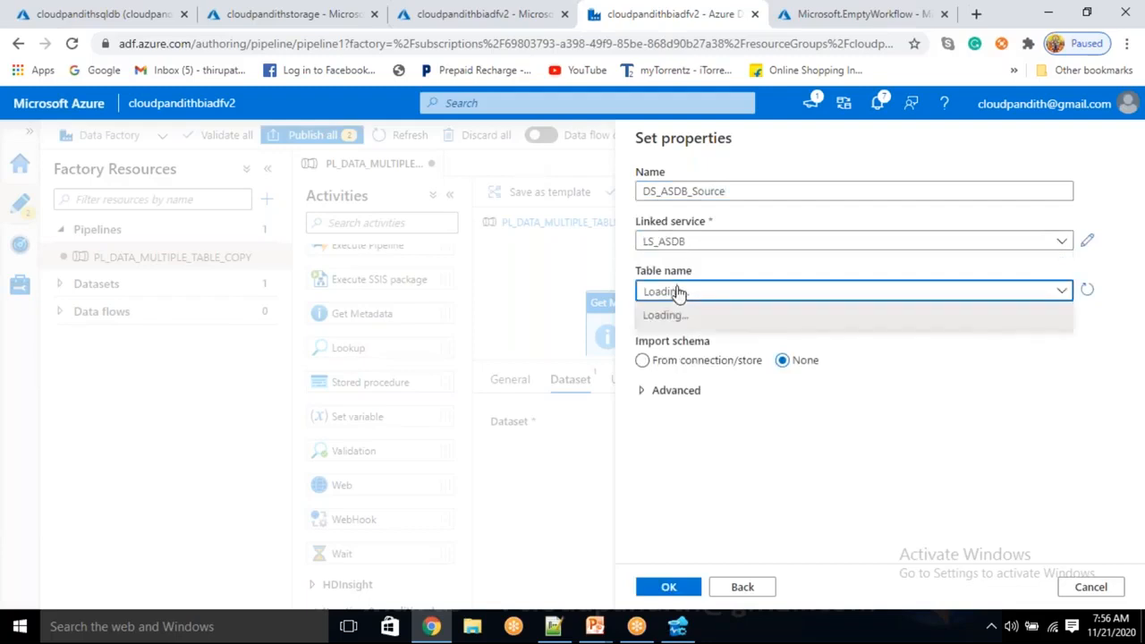
click(1109, 317)
click(700, 358)
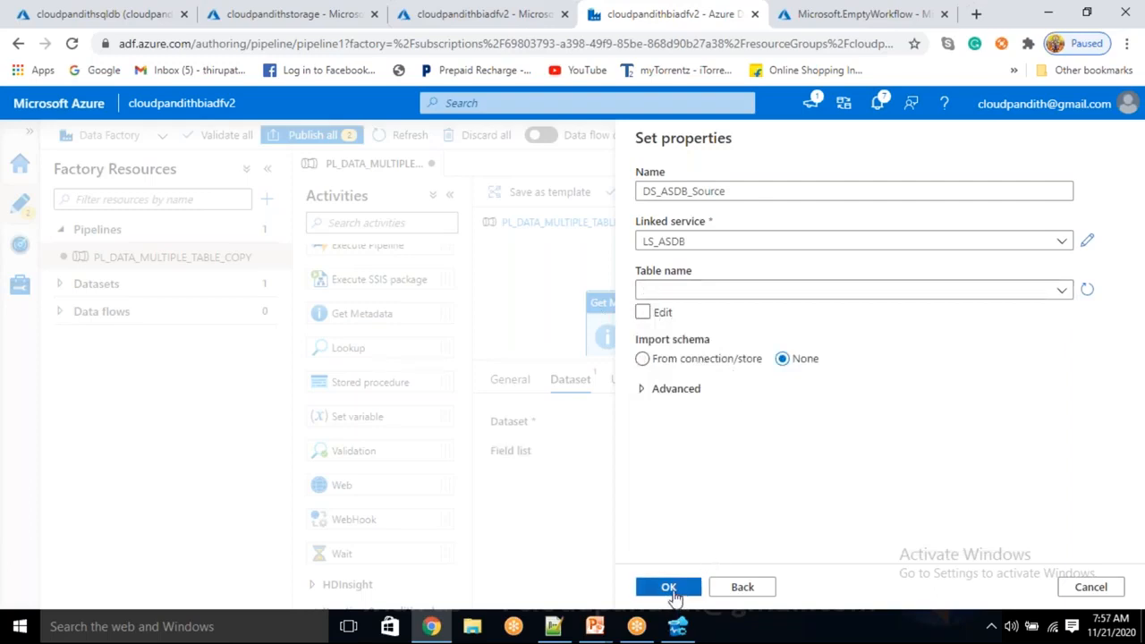
click(670, 587)
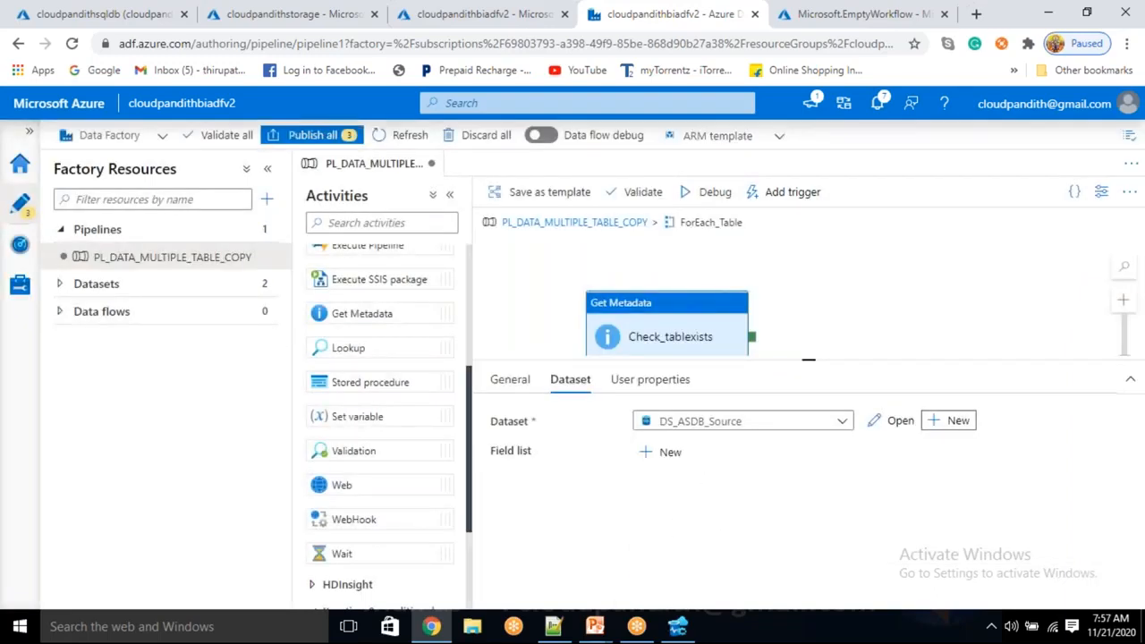
Open the DS_ASDB_Source dataset and add two string parameters named schemaname and tablename.
click(60, 287)
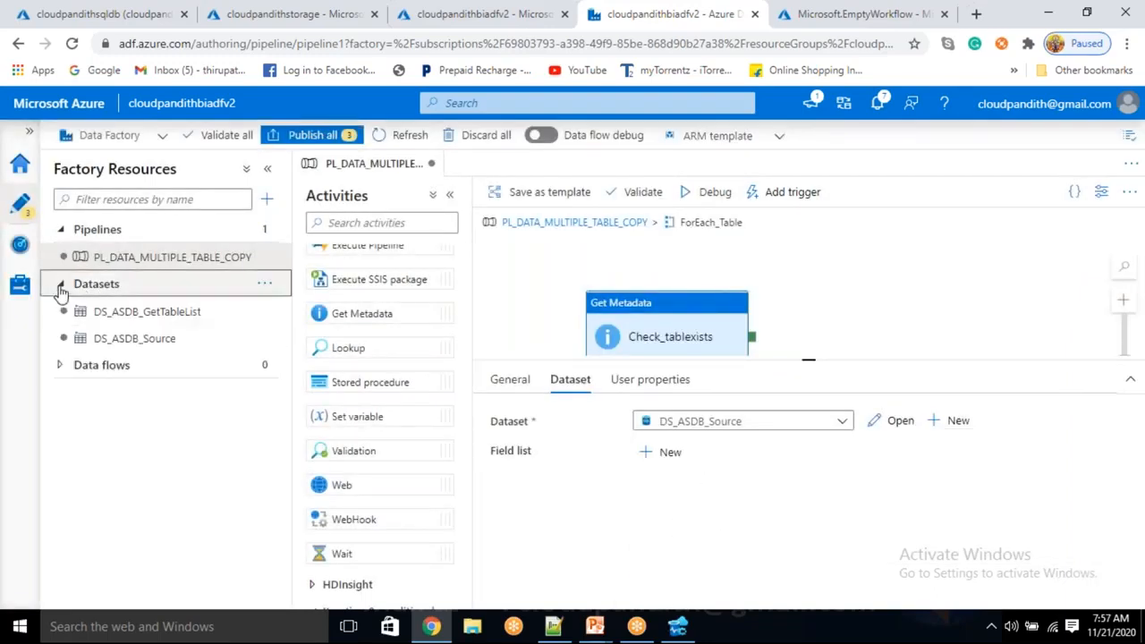
click(136, 338)
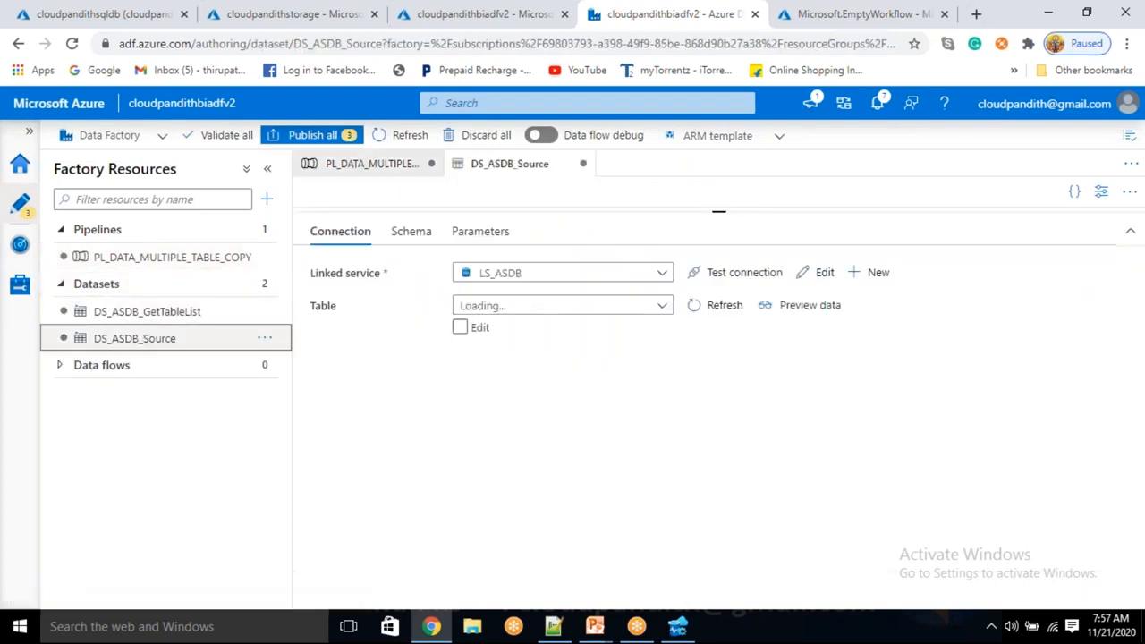
click(477, 230)
click(324, 271)
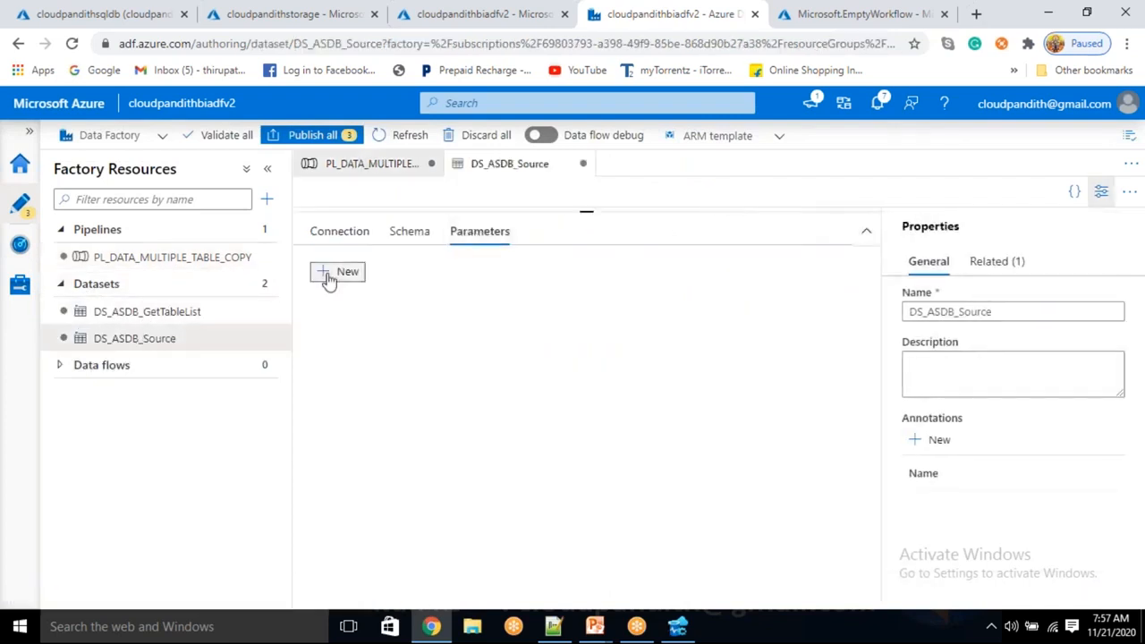
click(325, 271)
click(380, 338)
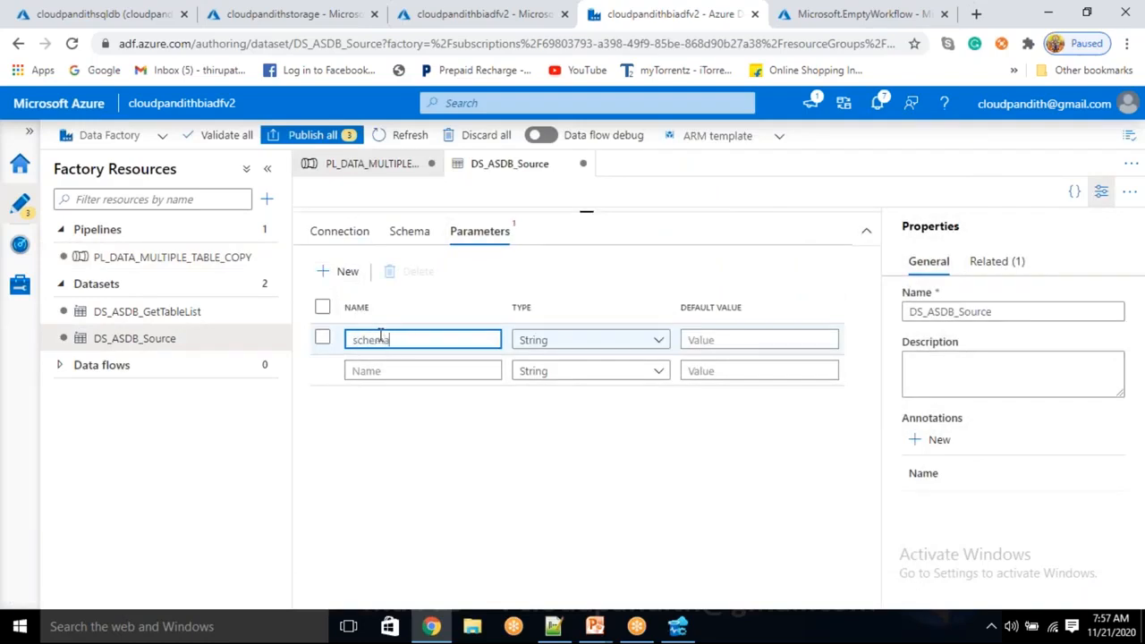
key(Tab)
click(384, 374)
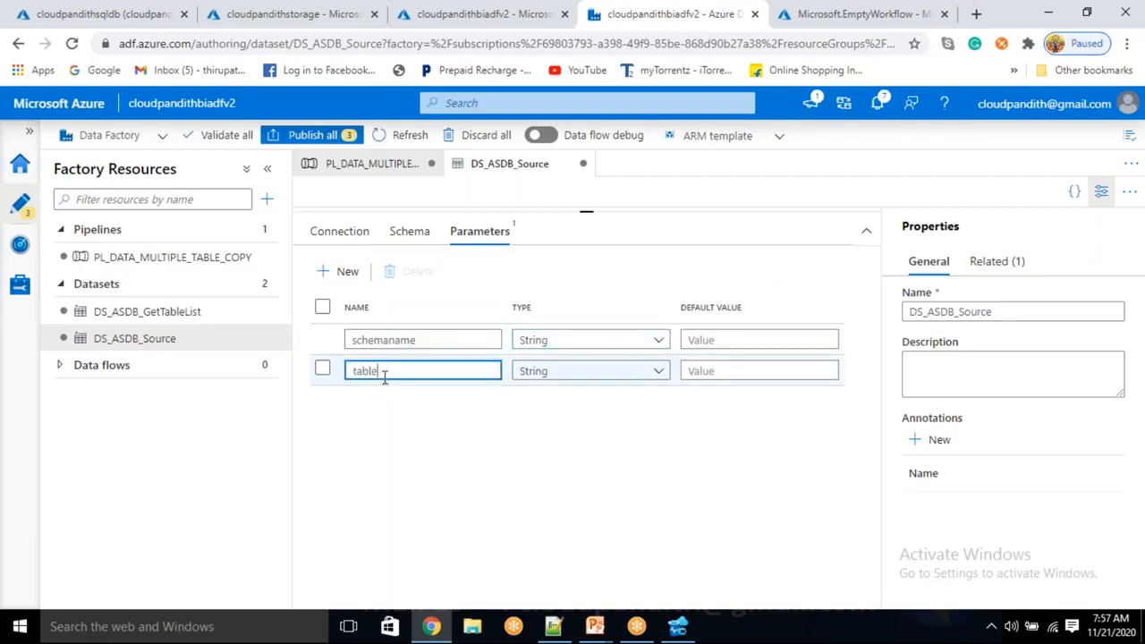
click(339, 231)
click(459, 348)
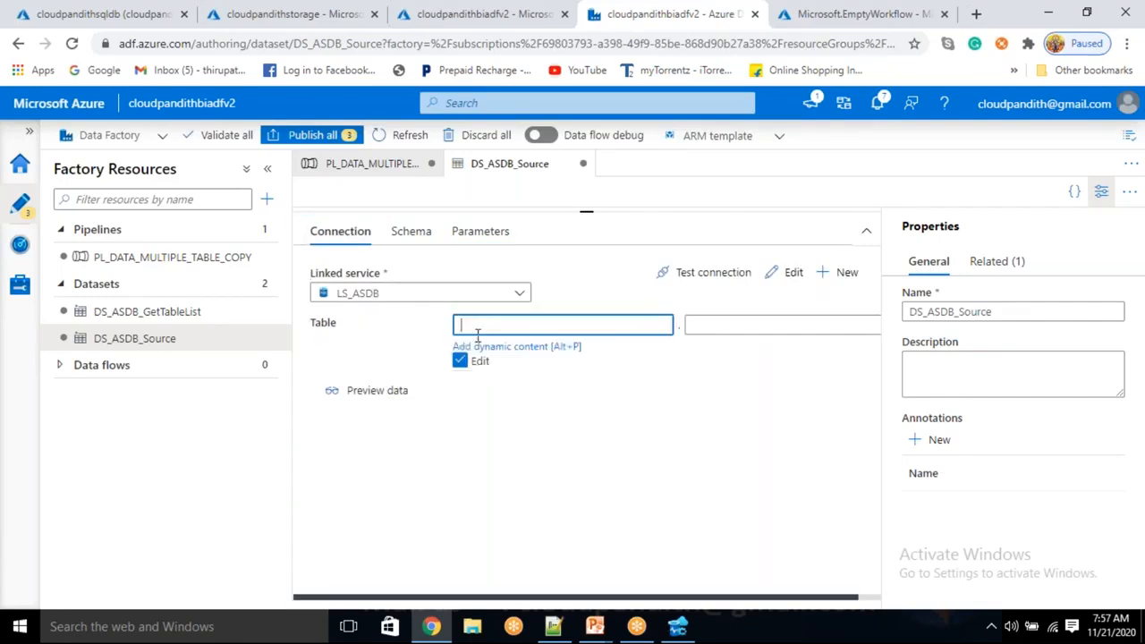
click(475, 346)
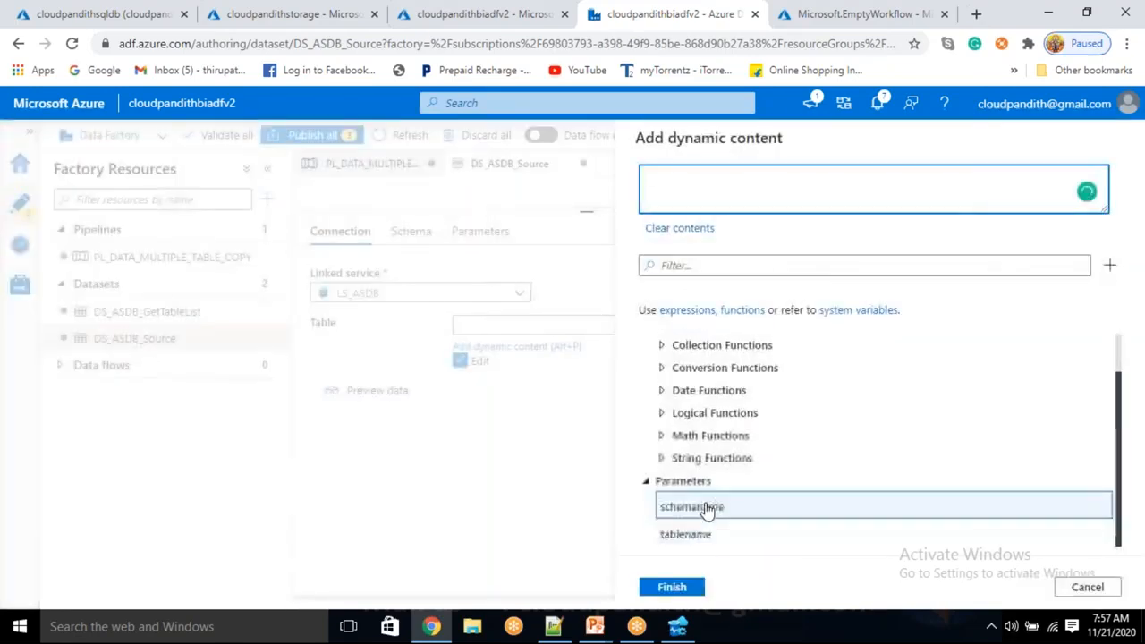
click(676, 510)
click(671, 589)
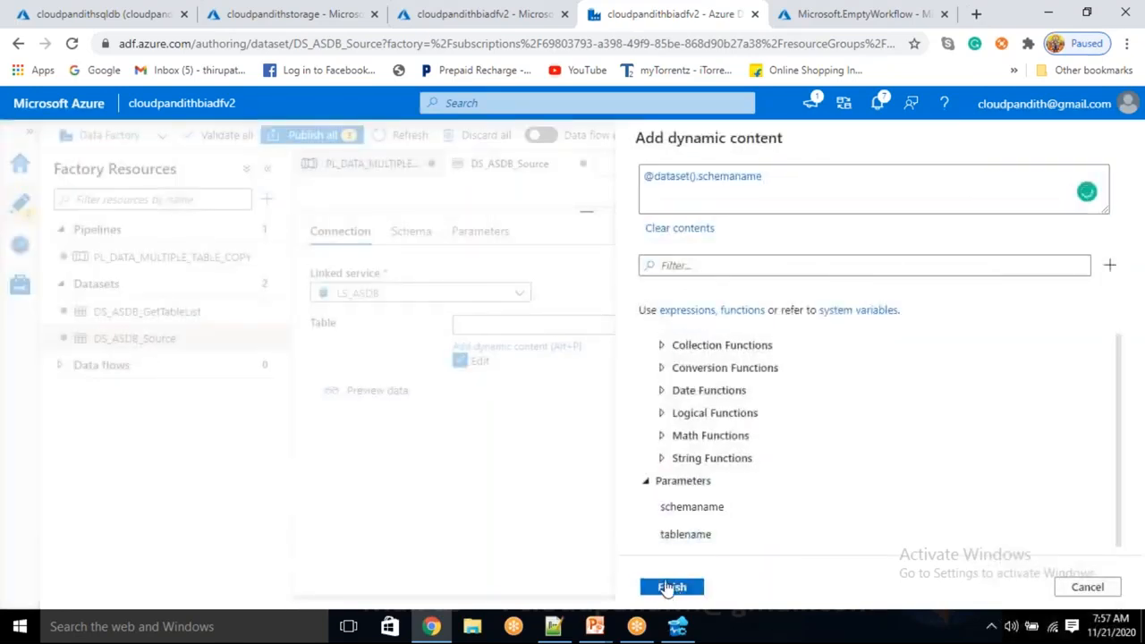
click(697, 317)
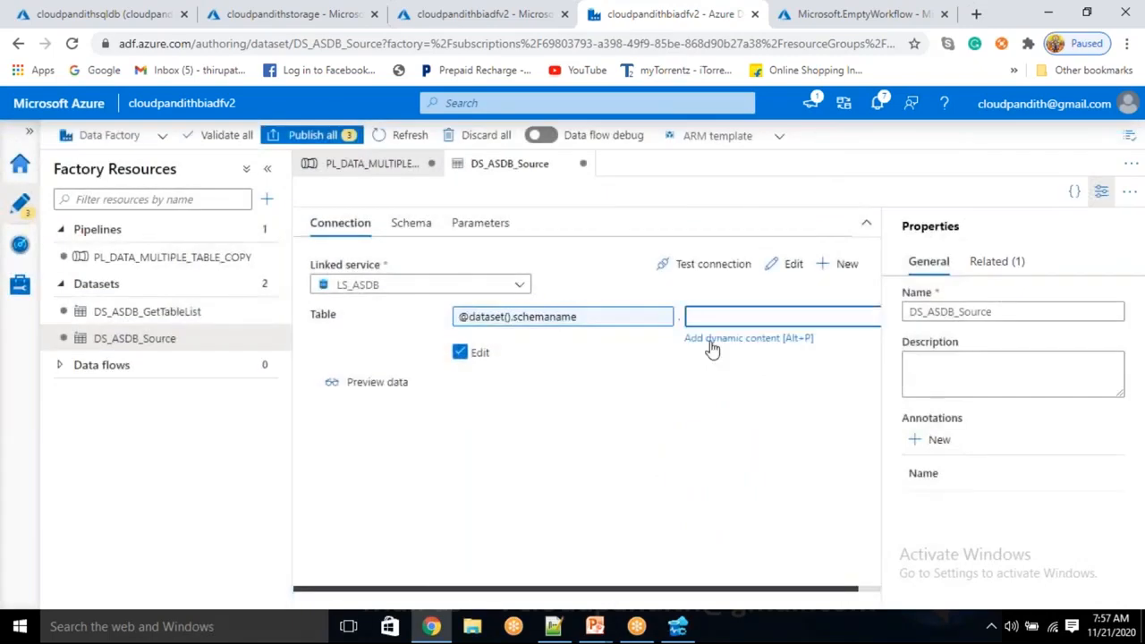
click(712, 340)
scroll(716, 573, down, 2)
click(702, 537)
click(672, 587)
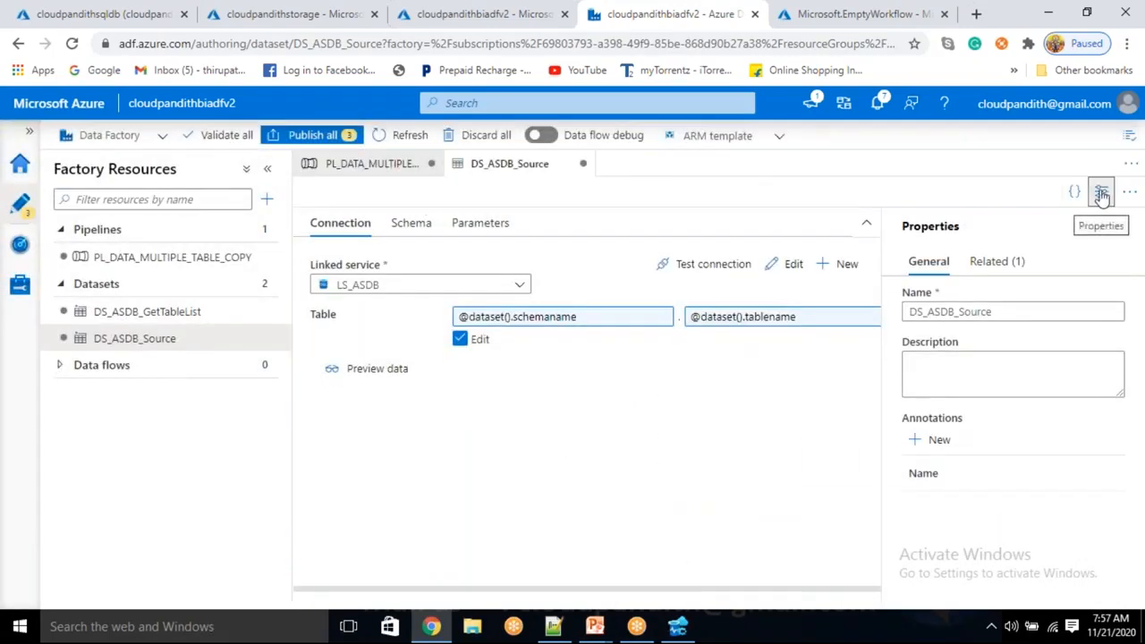
click(1106, 193)
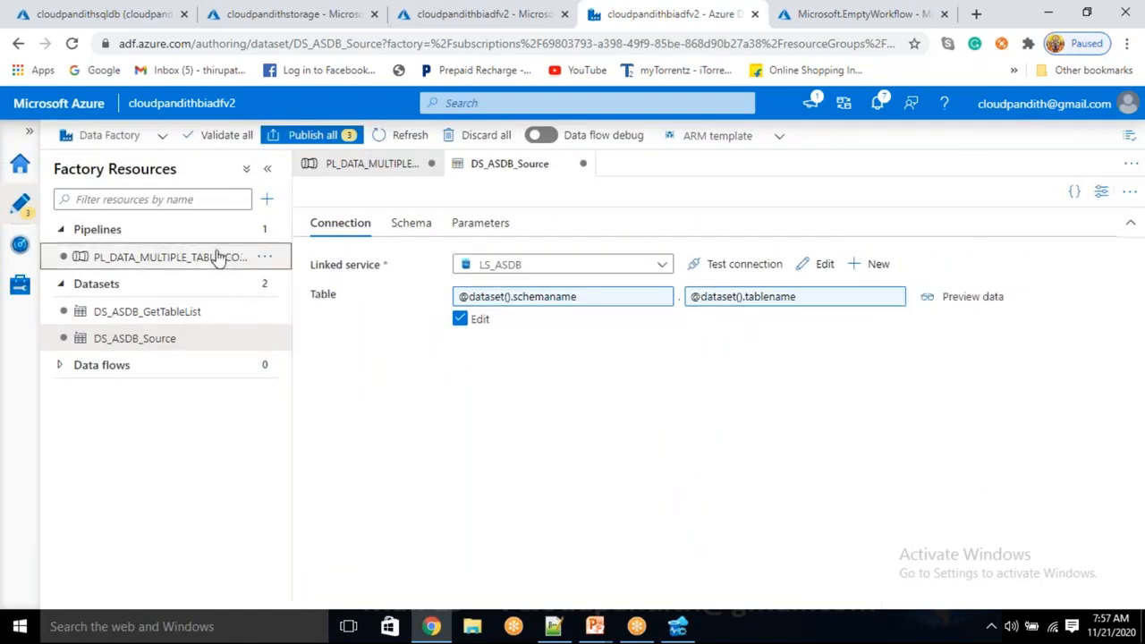
Copy the table records from the Get_TableList output in PL_DATA_MULTIPLE_TABLE_COPY and paste them into a new Notepad++ document.
click(218, 257)
click(791, 508)
click(803, 509)
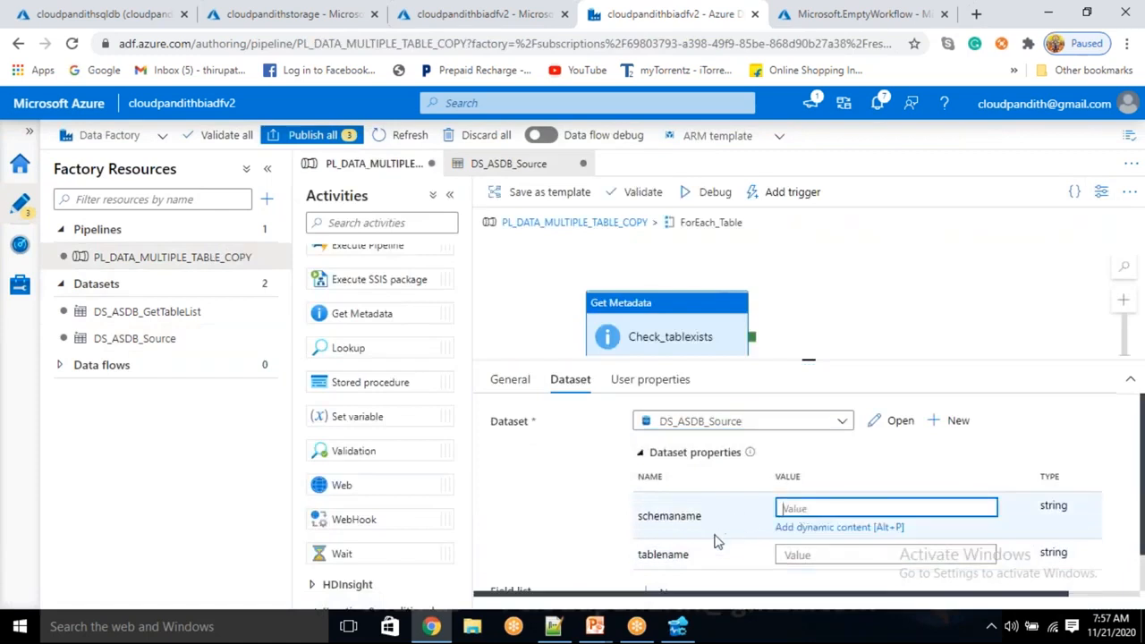
click(575, 224)
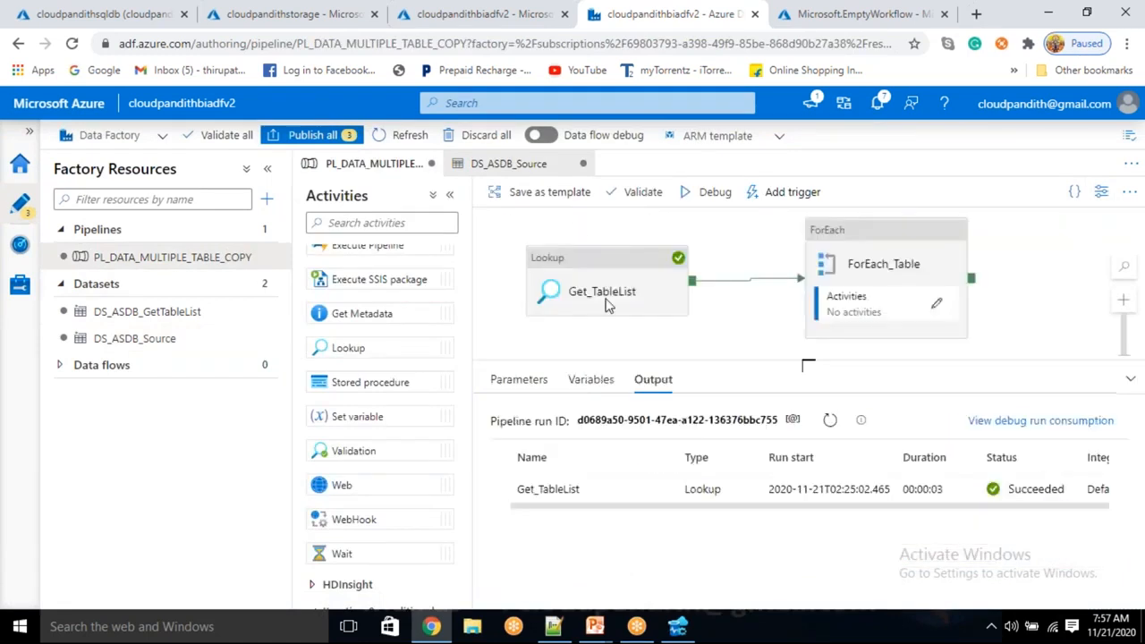
click(1022, 319)
click(657, 490)
drag(499, 325, 528, 347)
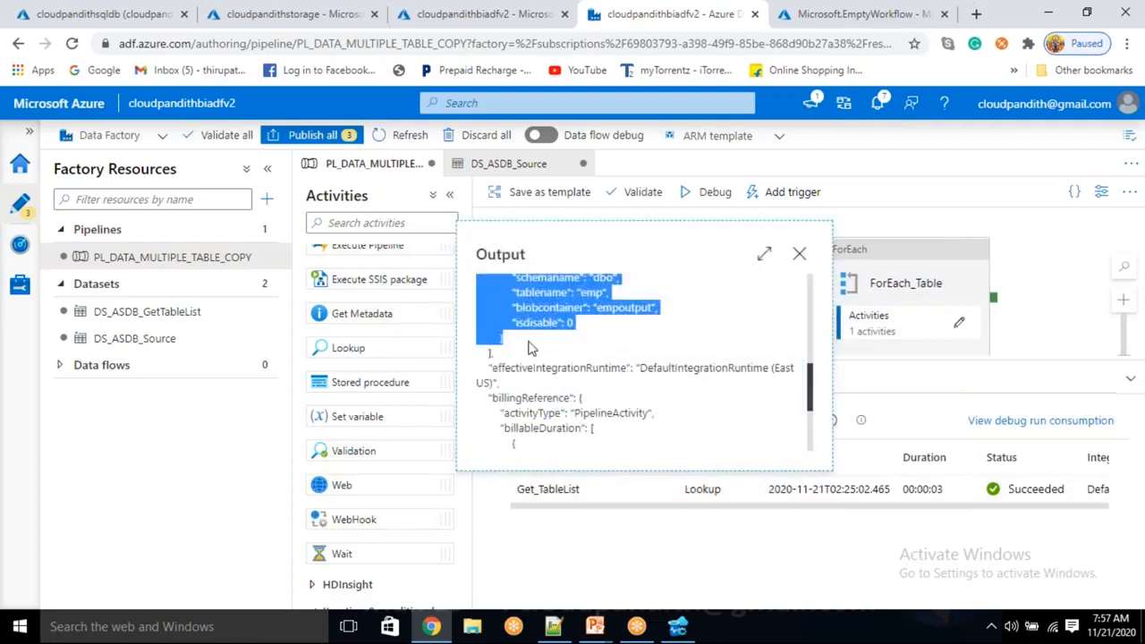
click(553, 626)
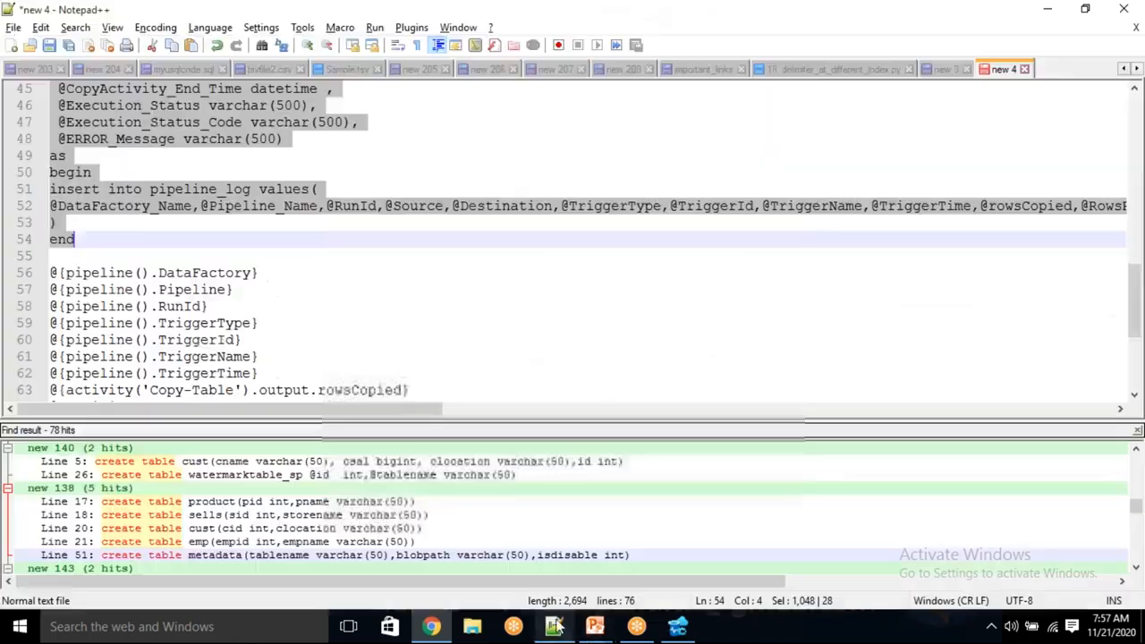
click(13, 45)
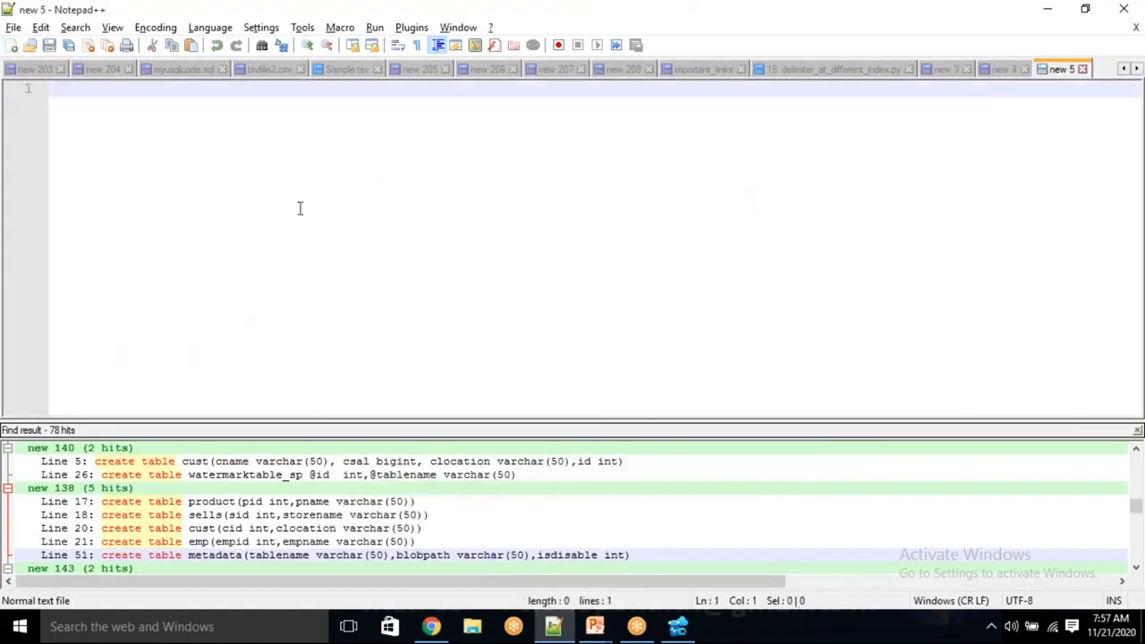
key(ctrl+v)
Examine the first pasted record and its schemaname and tablename keys.
scroll(299, 205, up, 2)
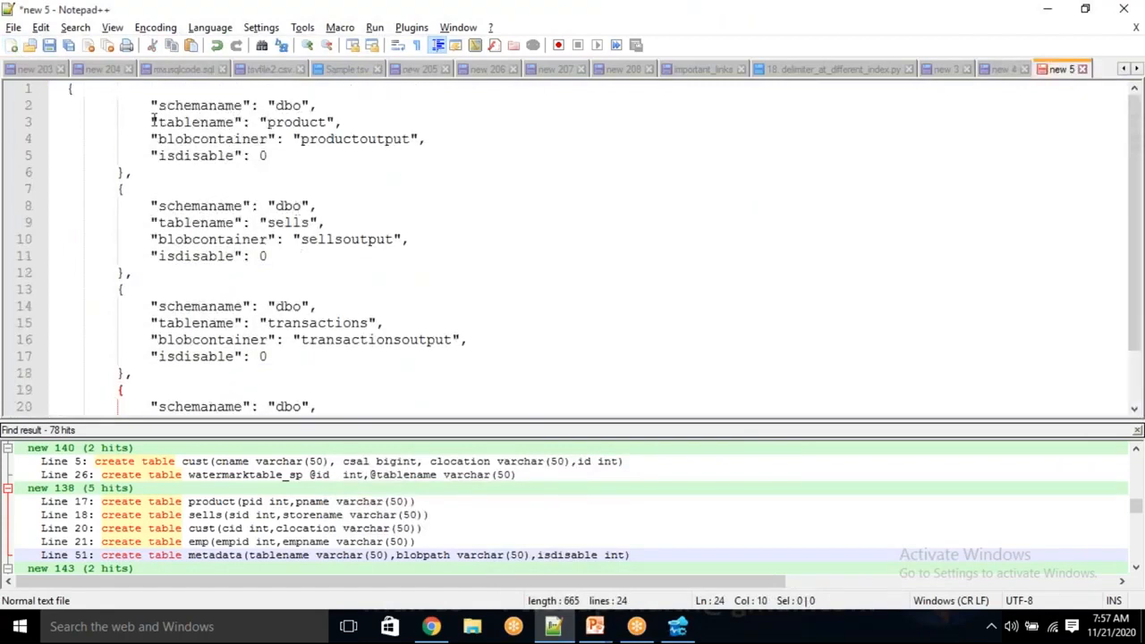
drag(121, 98, 215, 168)
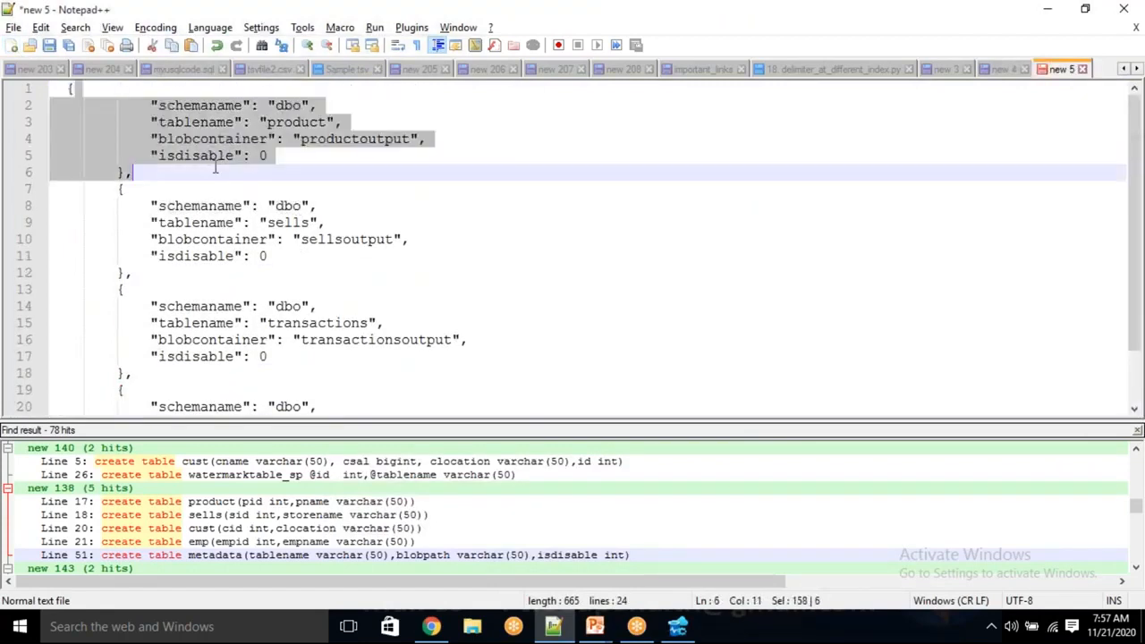
click(386, 183)
double_click(211, 106)
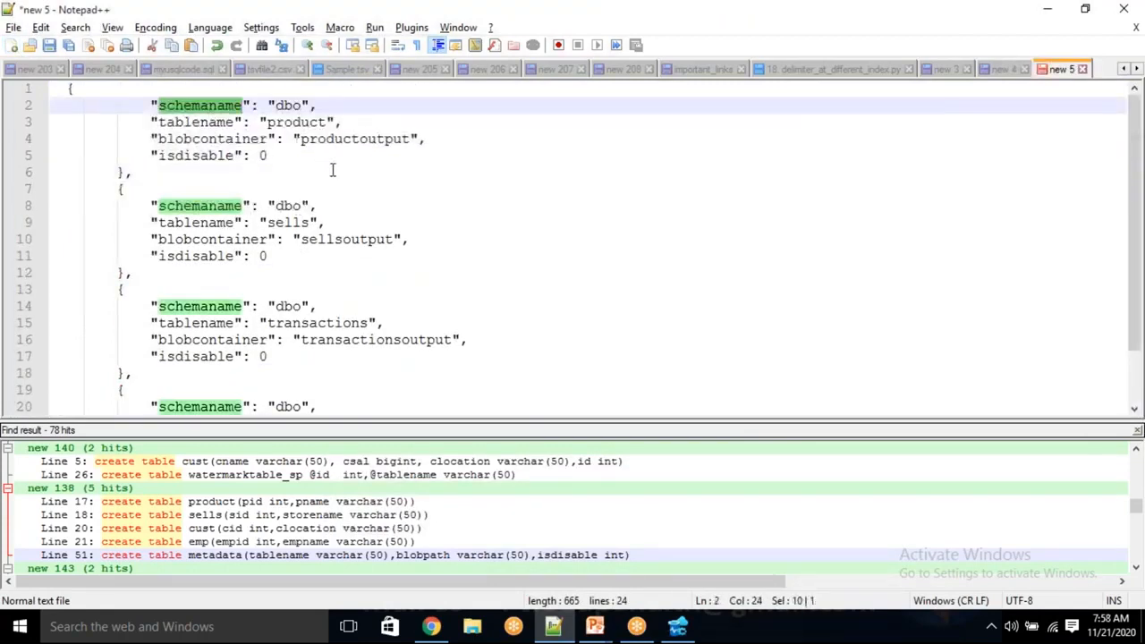
double_click(185, 122)
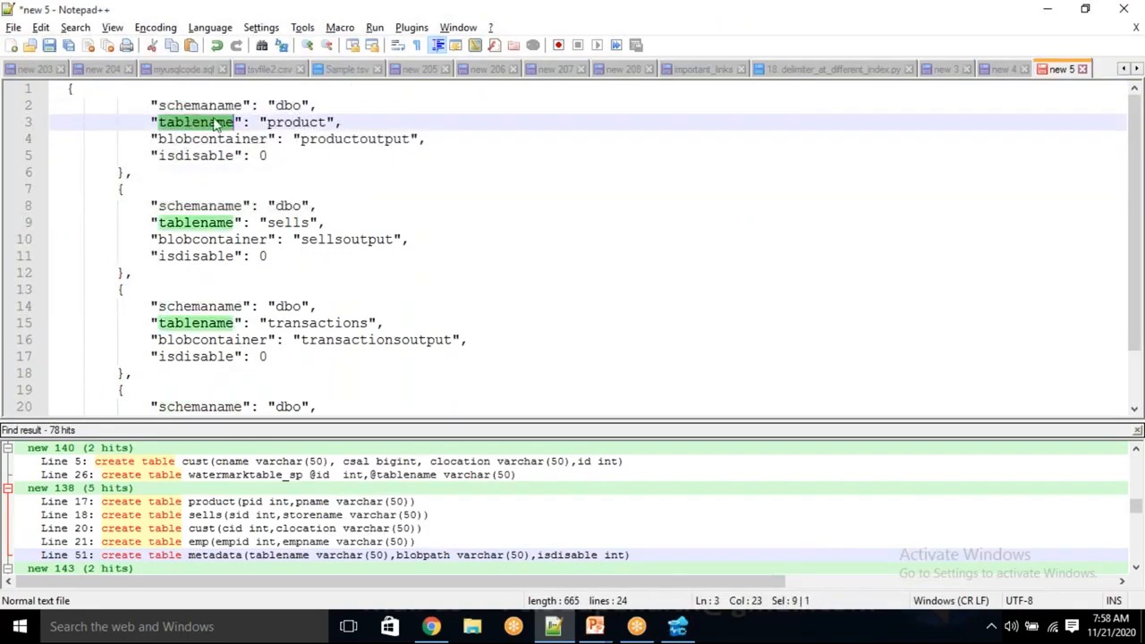
drag(324, 181, 325, 183)
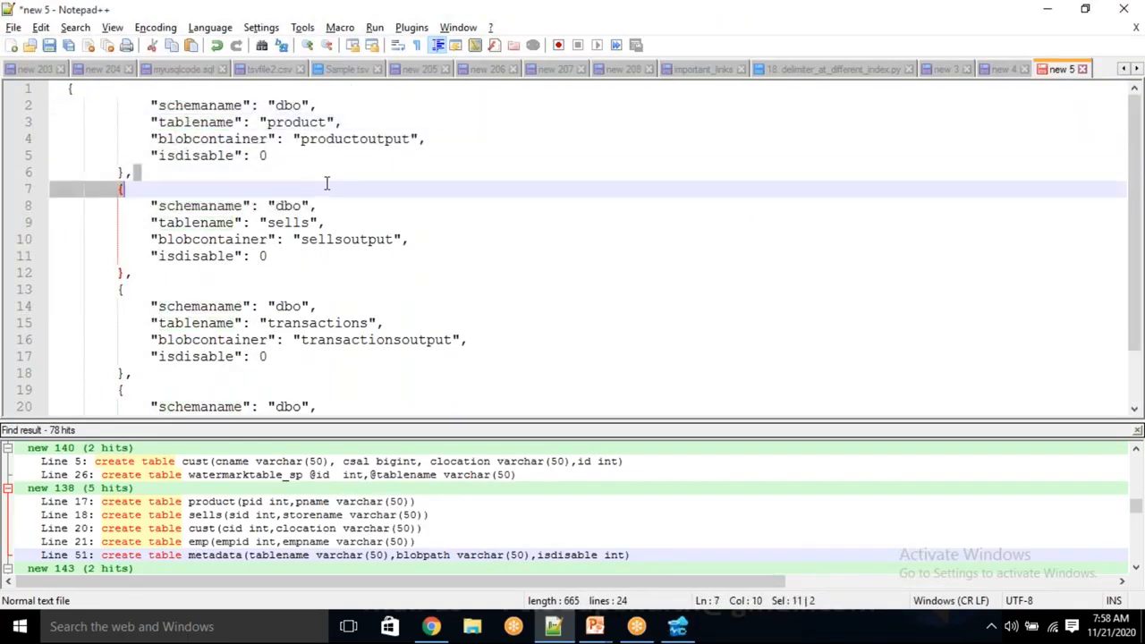
key(alt+Tab)
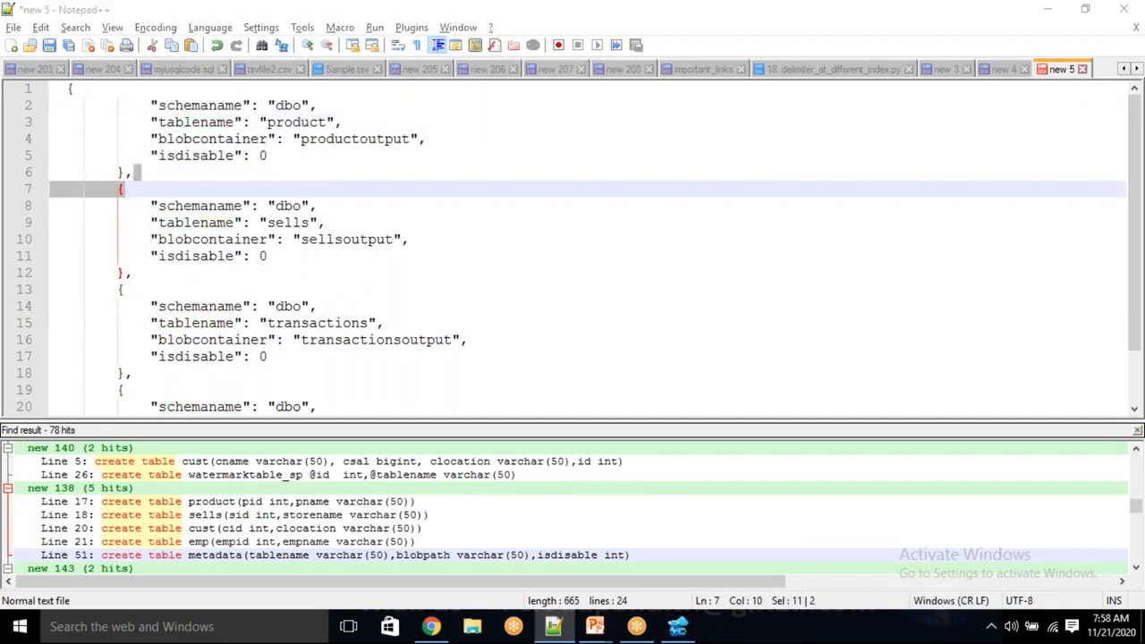
click(909, 287)
click(960, 324)
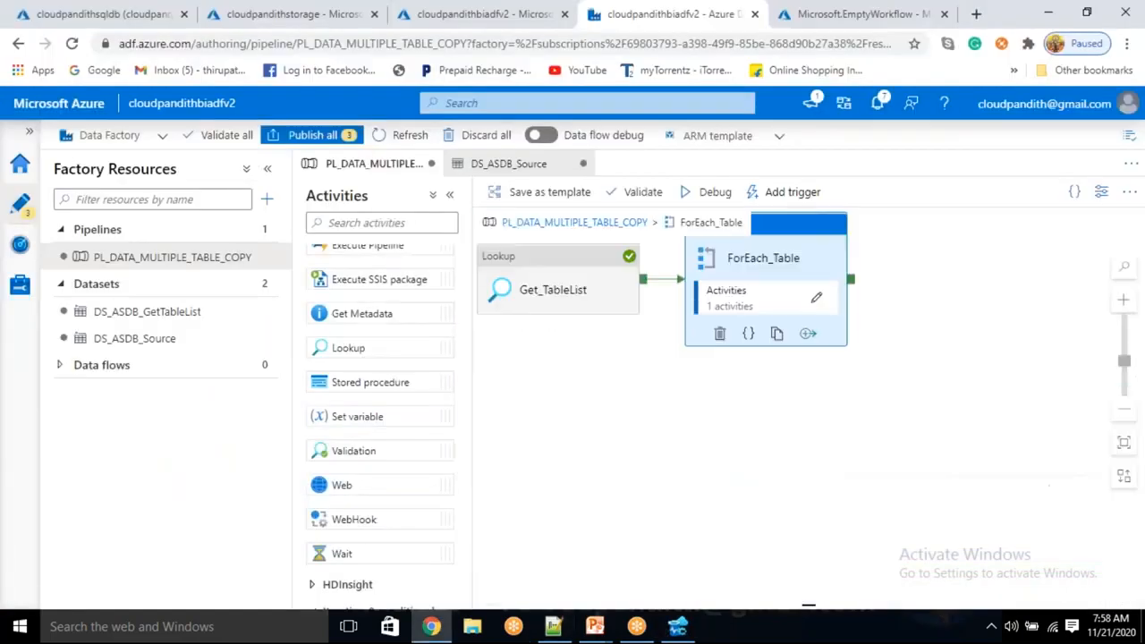
click(799, 266)
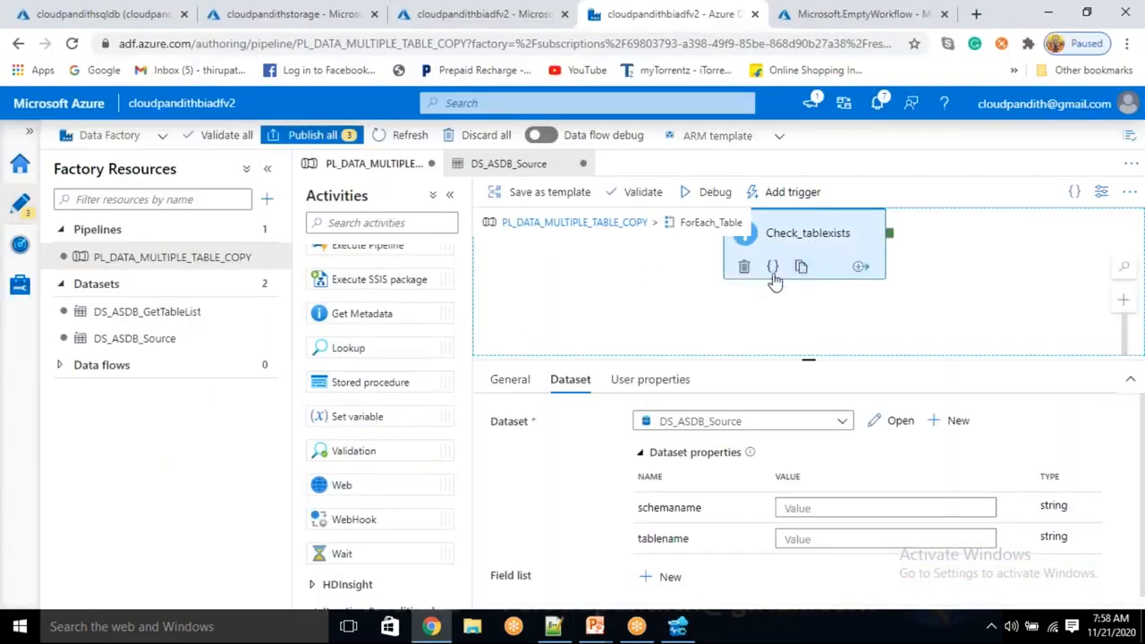
click(792, 507)
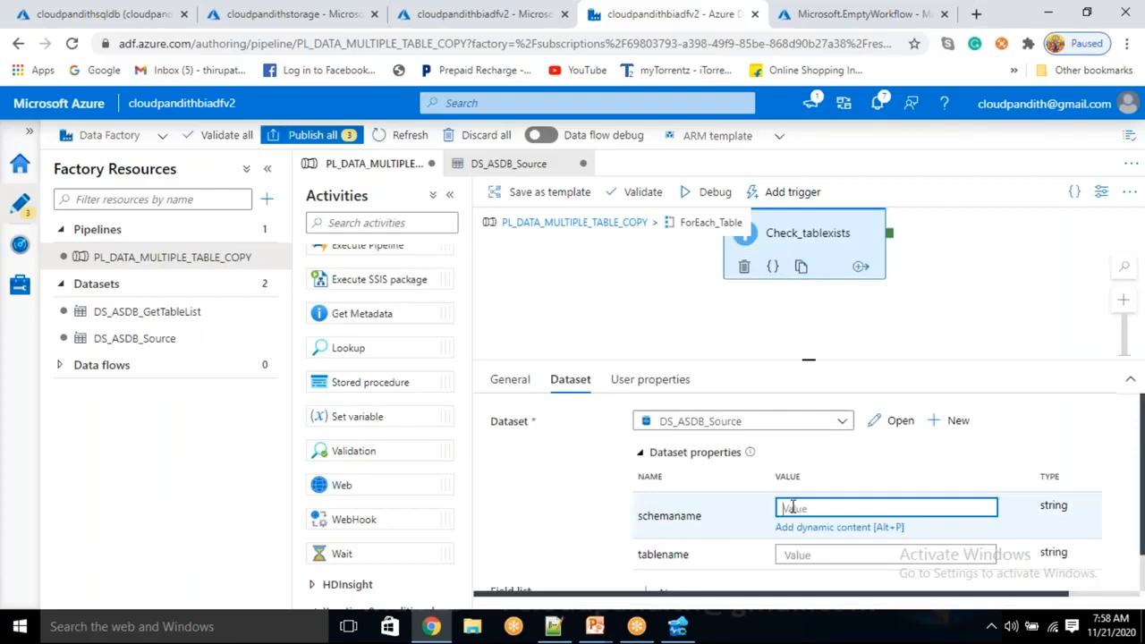
text(@item()
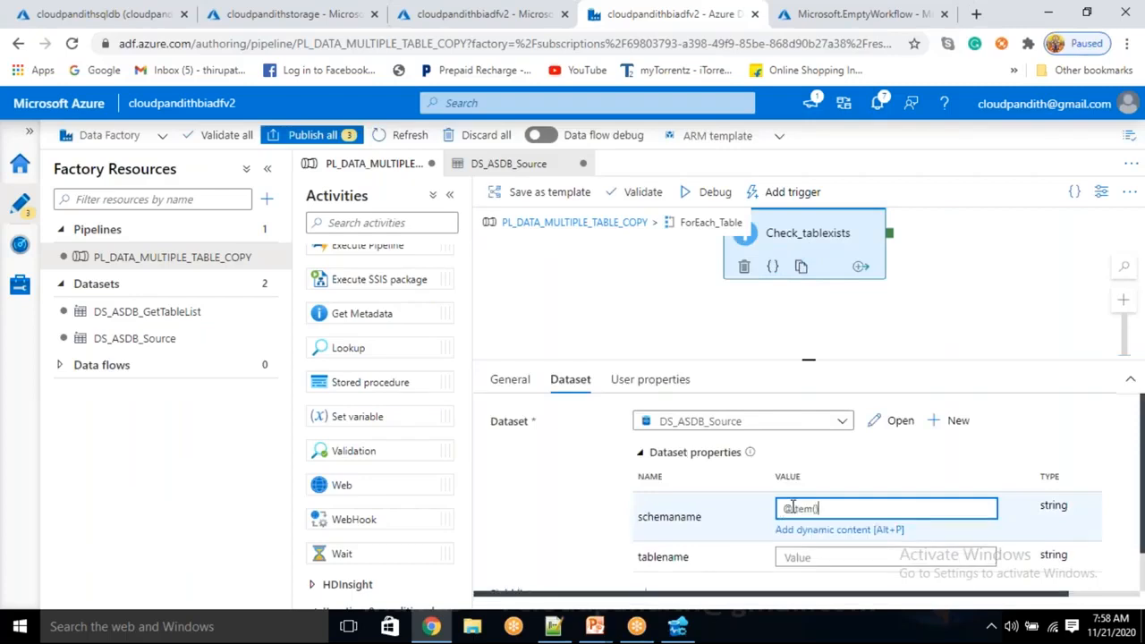
text().schemaname)
click(802, 555)
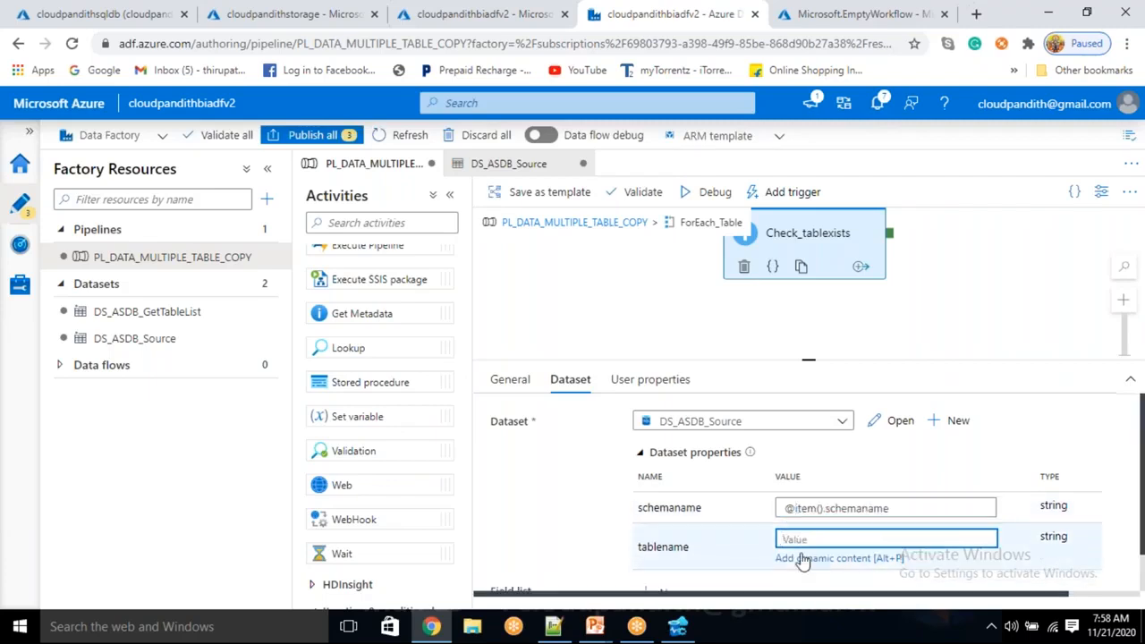
text(@item)
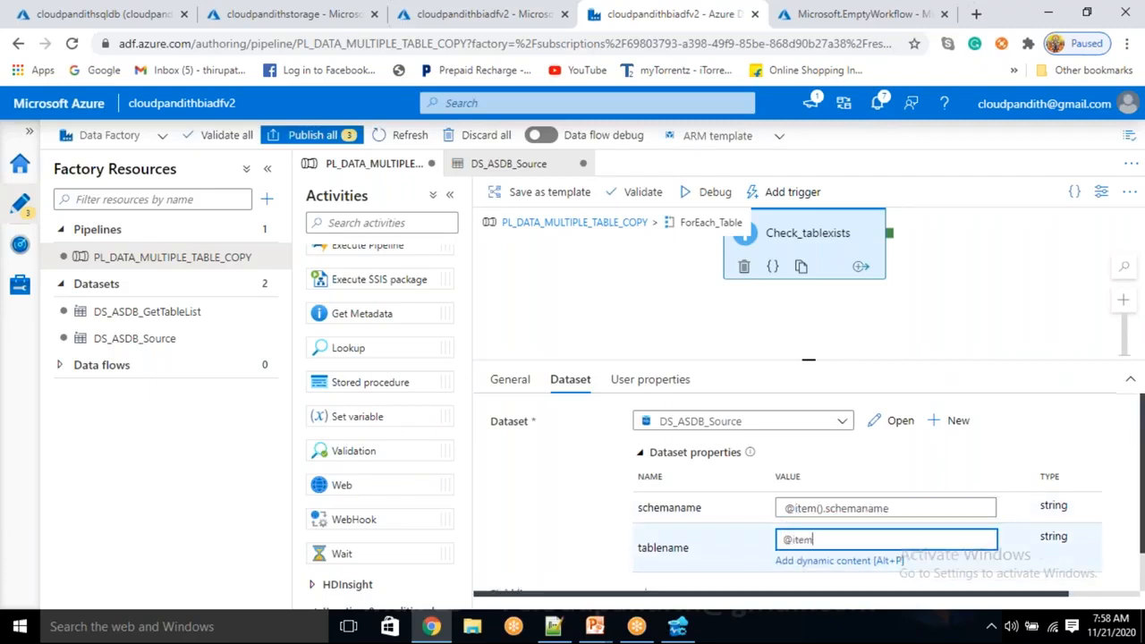
text(().tablename)
click(617, 531)
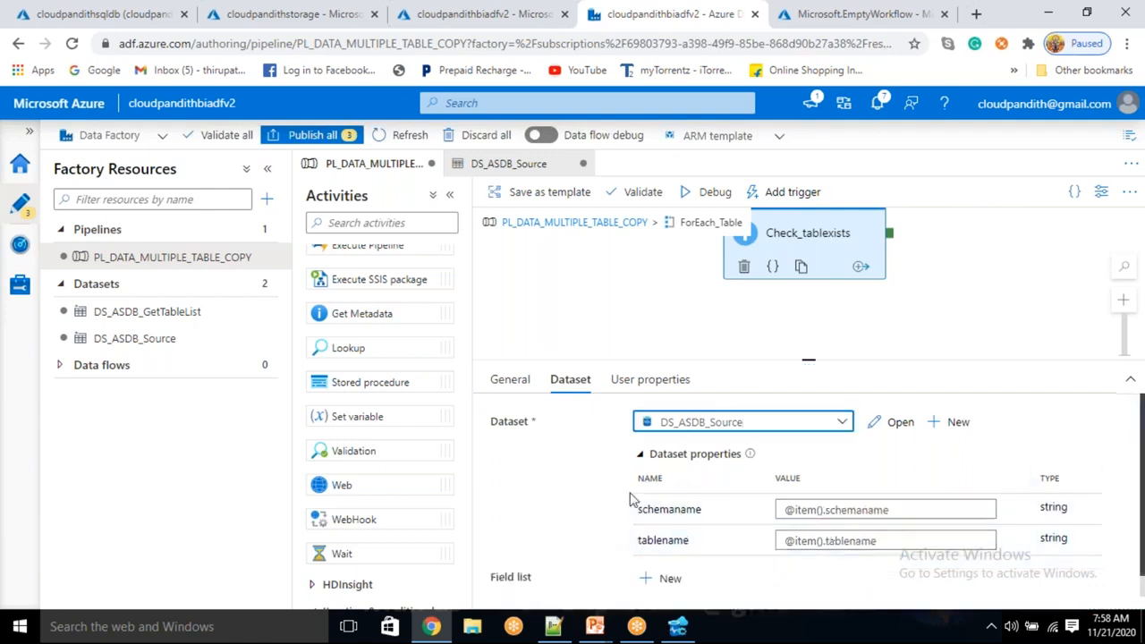
Add an Exists argument to the field list of Check_tablexists.
scroll(630, 506, down, 1)
click(659, 556)
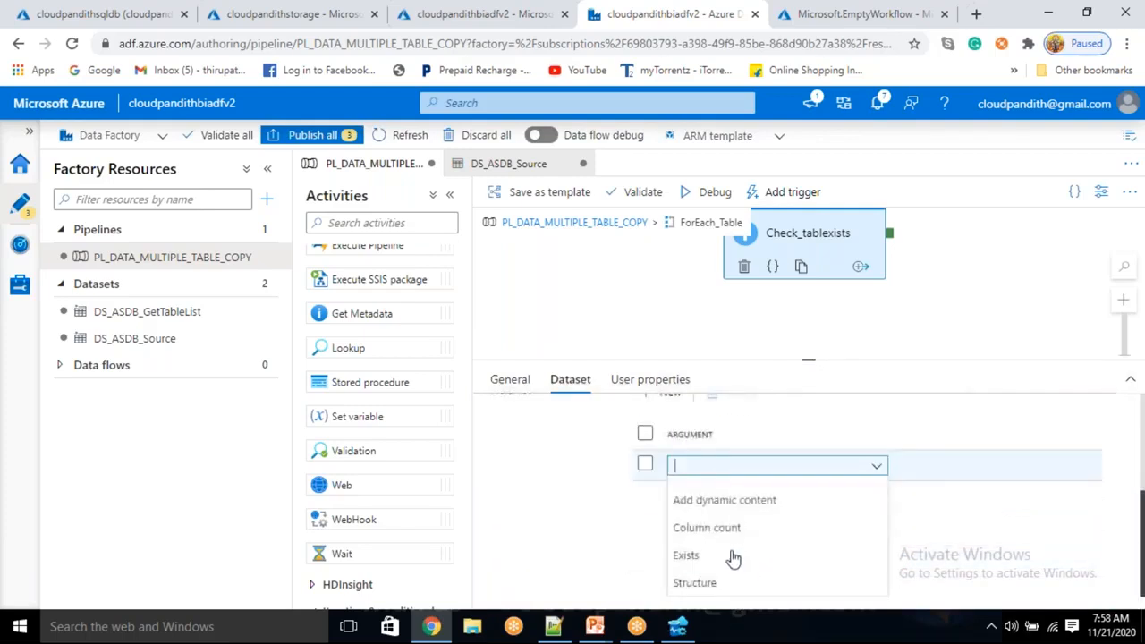
click(730, 554)
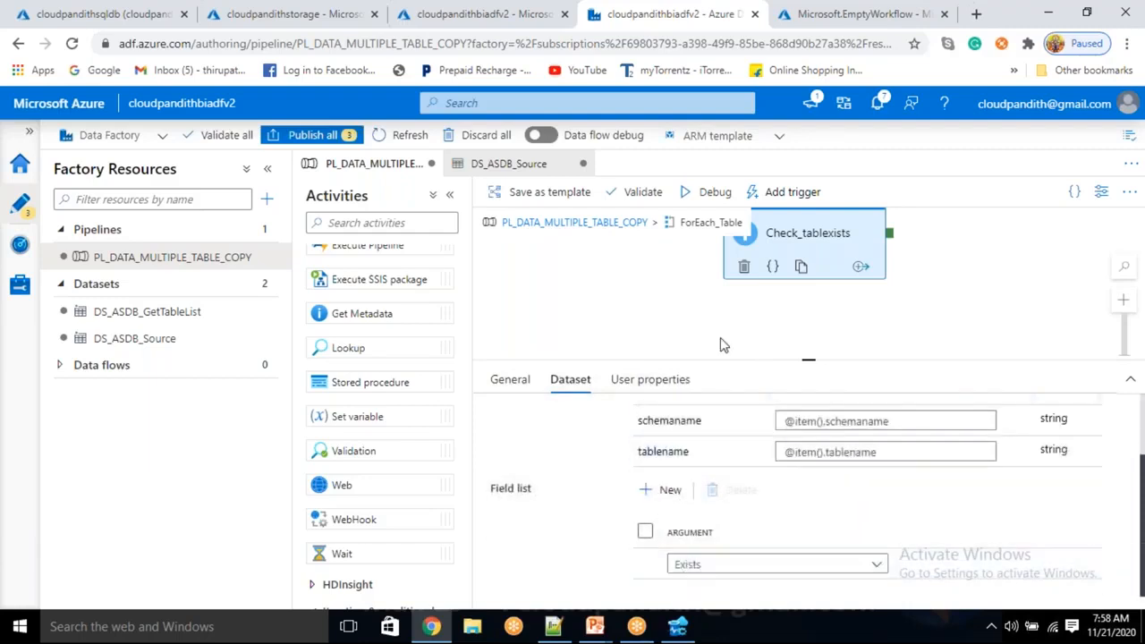
Run PL_DATA_MULTIPLE_TABLE_COPY in debug mode and refresh the activity run list.
drag(828, 252, 737, 309)
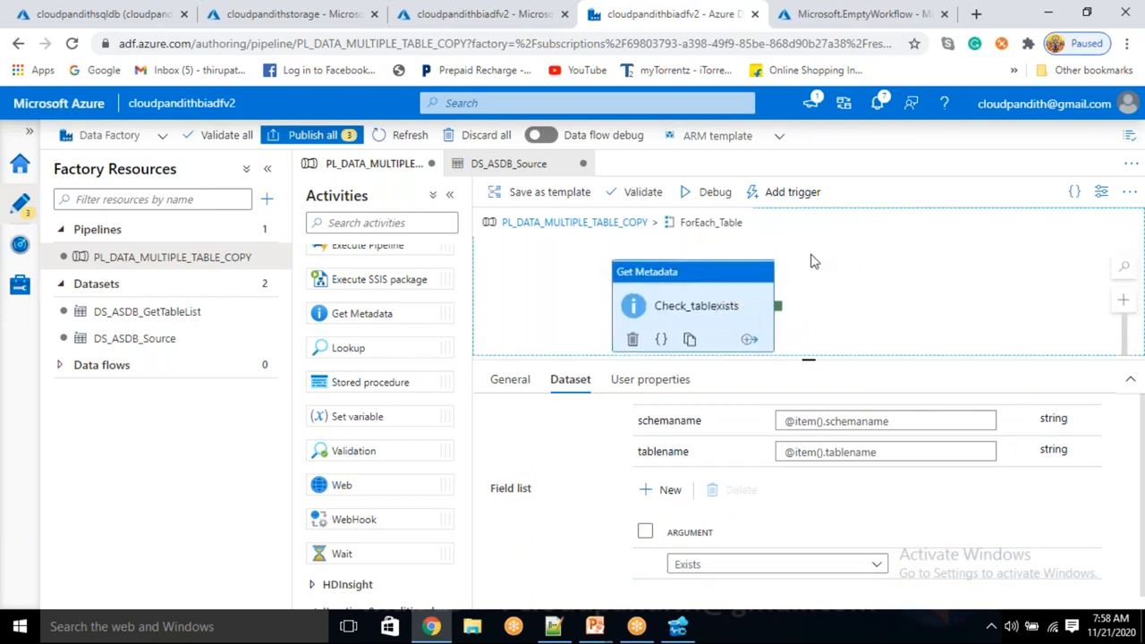
click(715, 193)
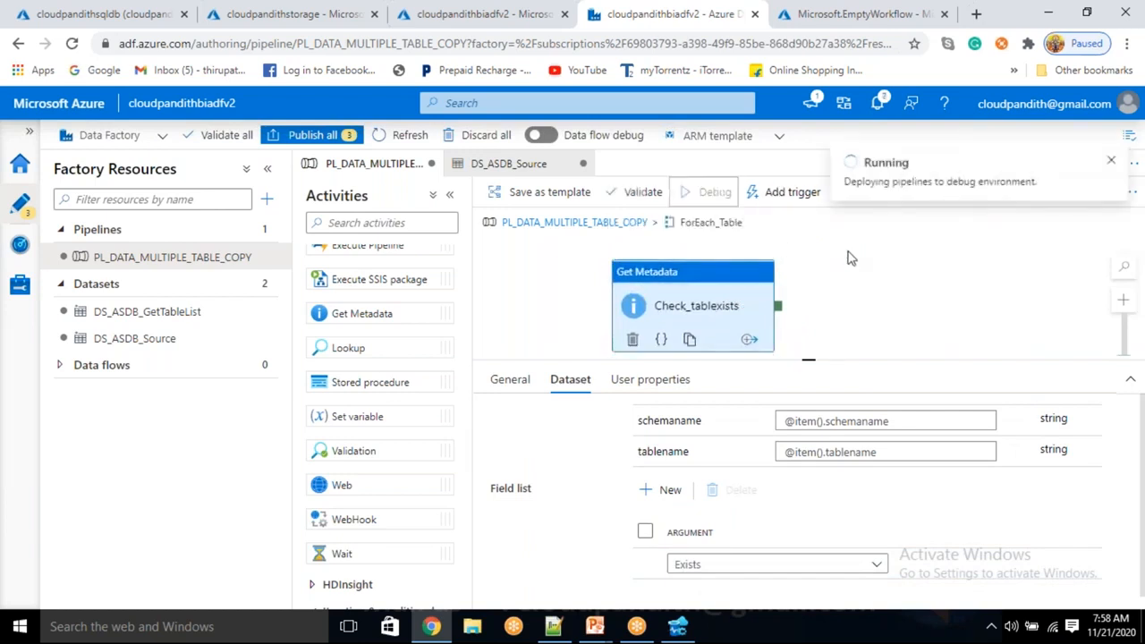
click(829, 421)
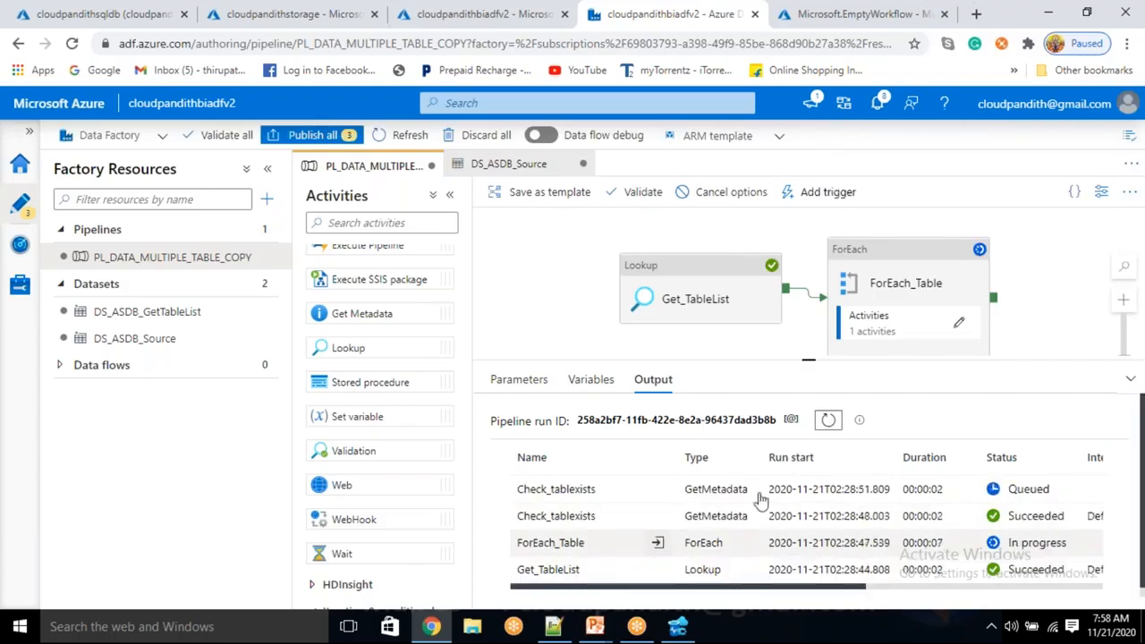
Examine the inputs of the individual Check_tablexists runs to see which schemaname and tablename each one received.
click(632, 519)
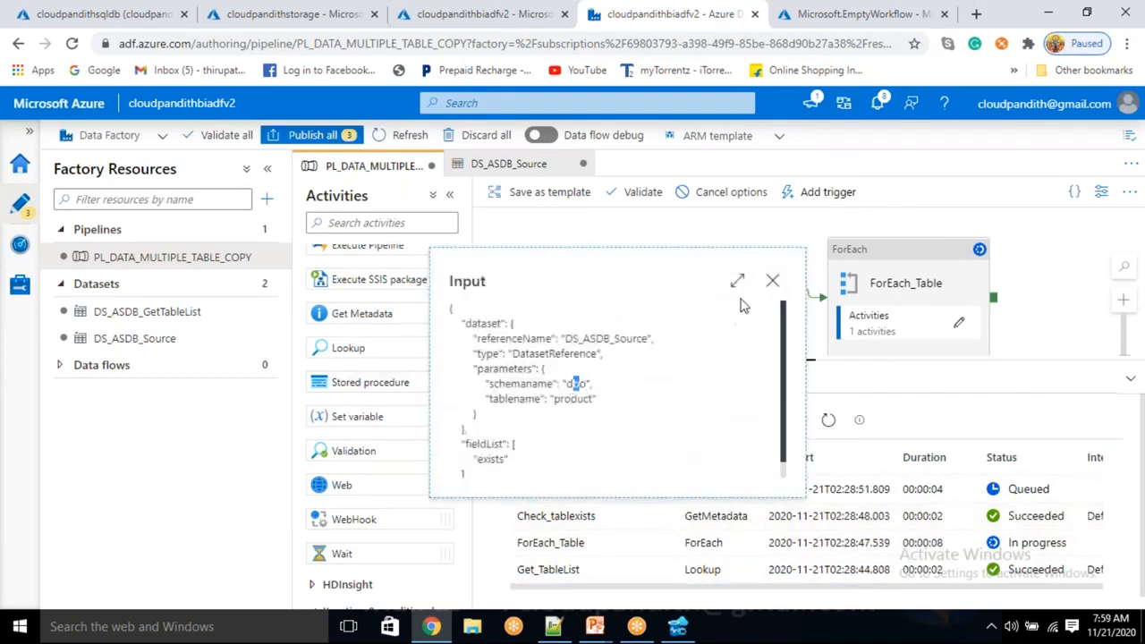
click(772, 281)
click(627, 498)
click(658, 491)
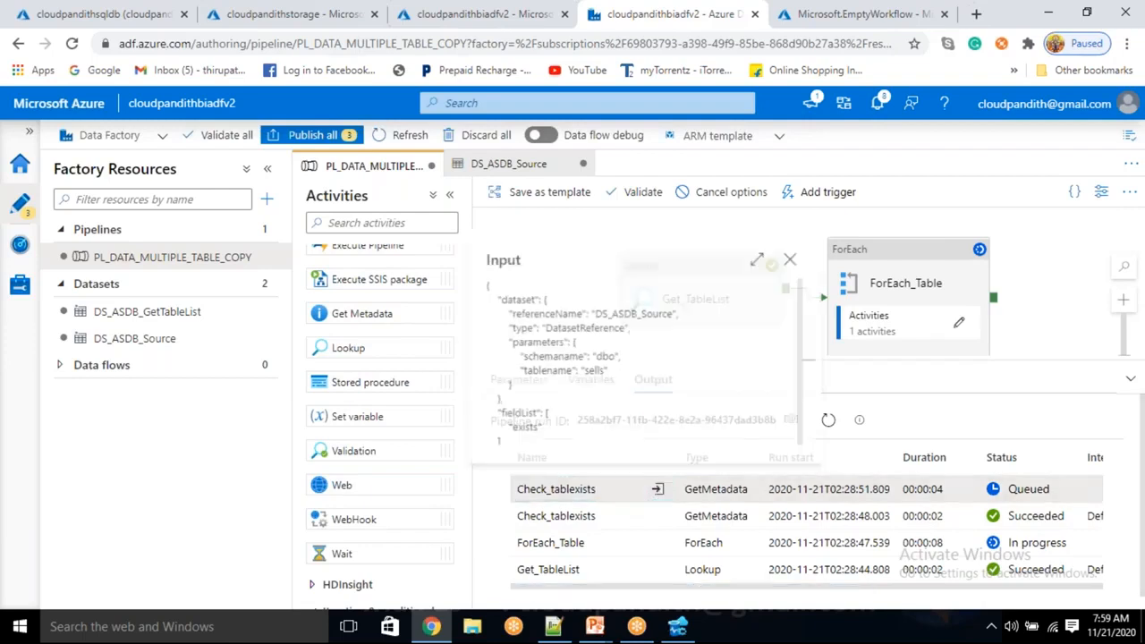
click(788, 267)
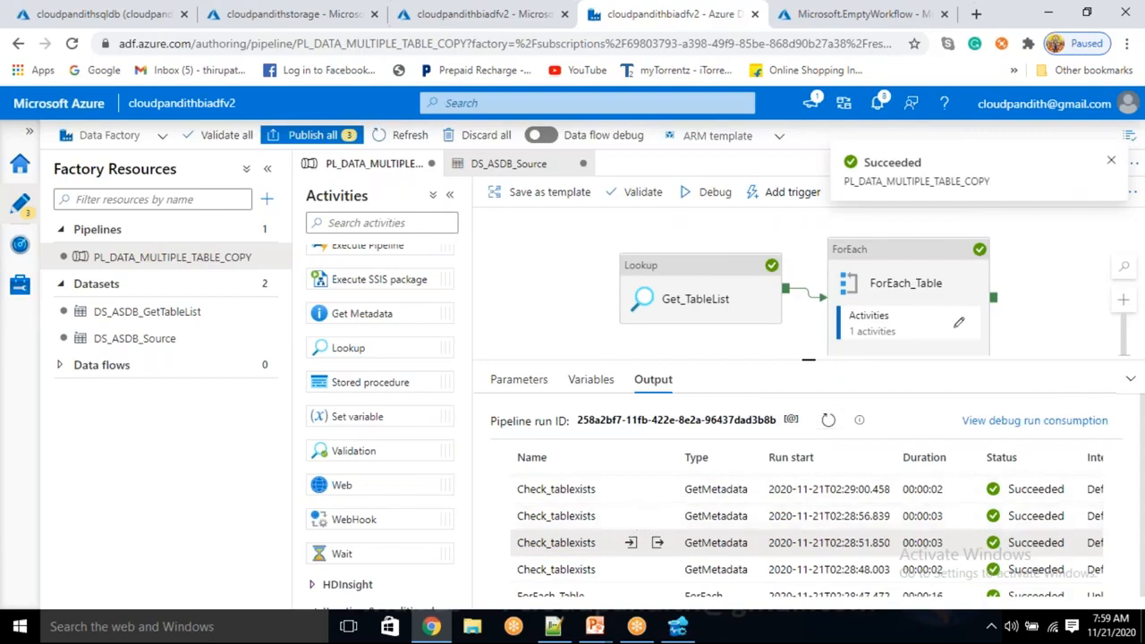
click(630, 542)
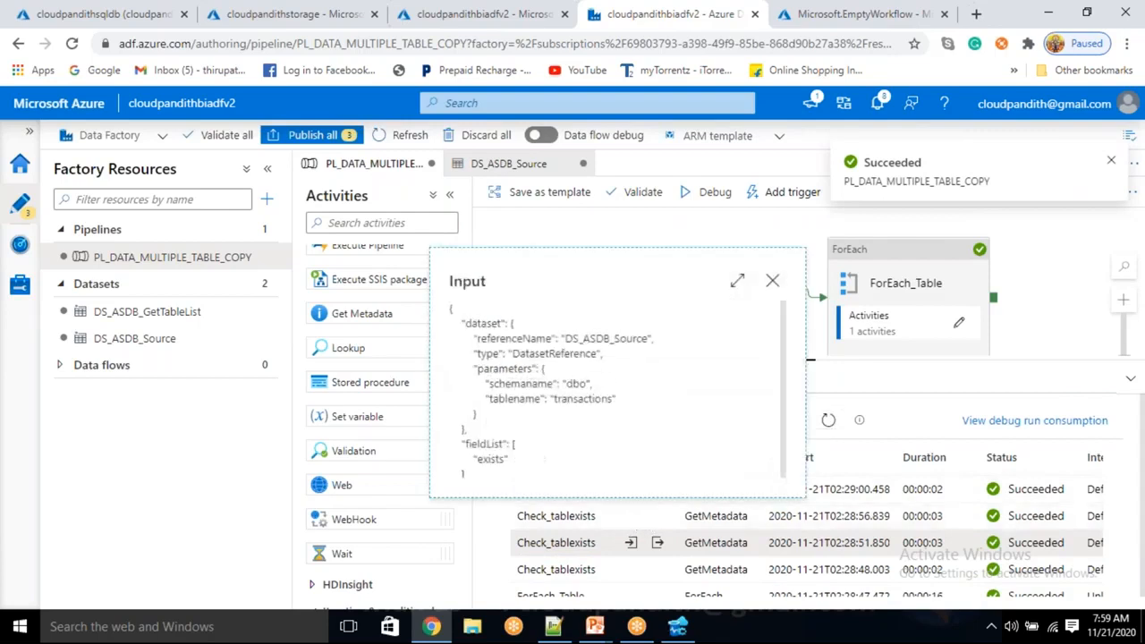
click(771, 282)
click(631, 491)
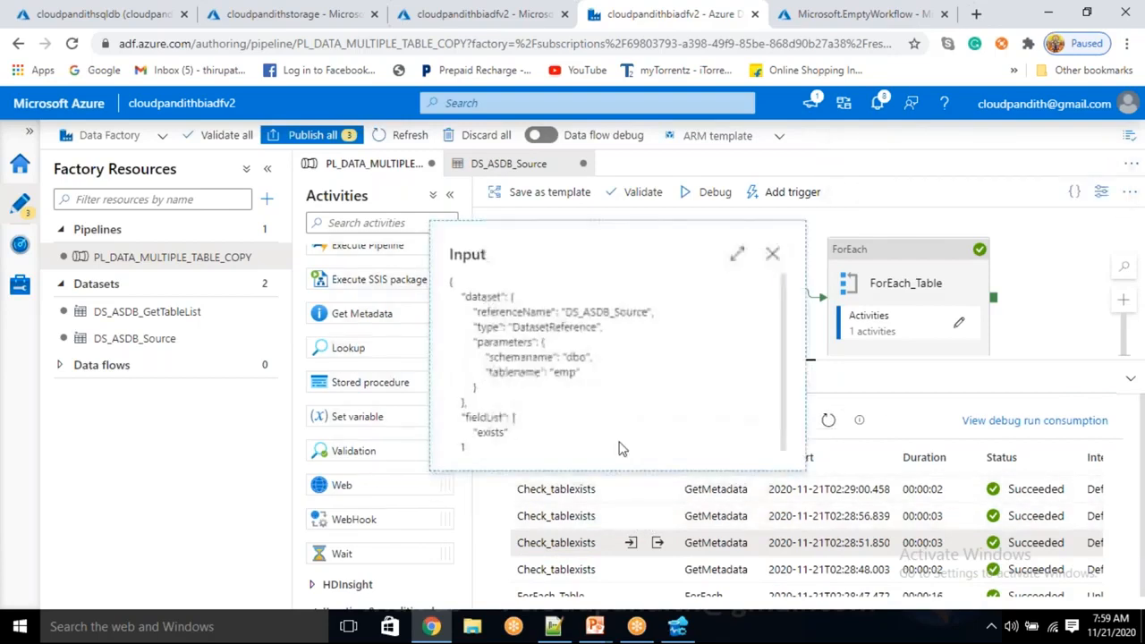
click(765, 254)
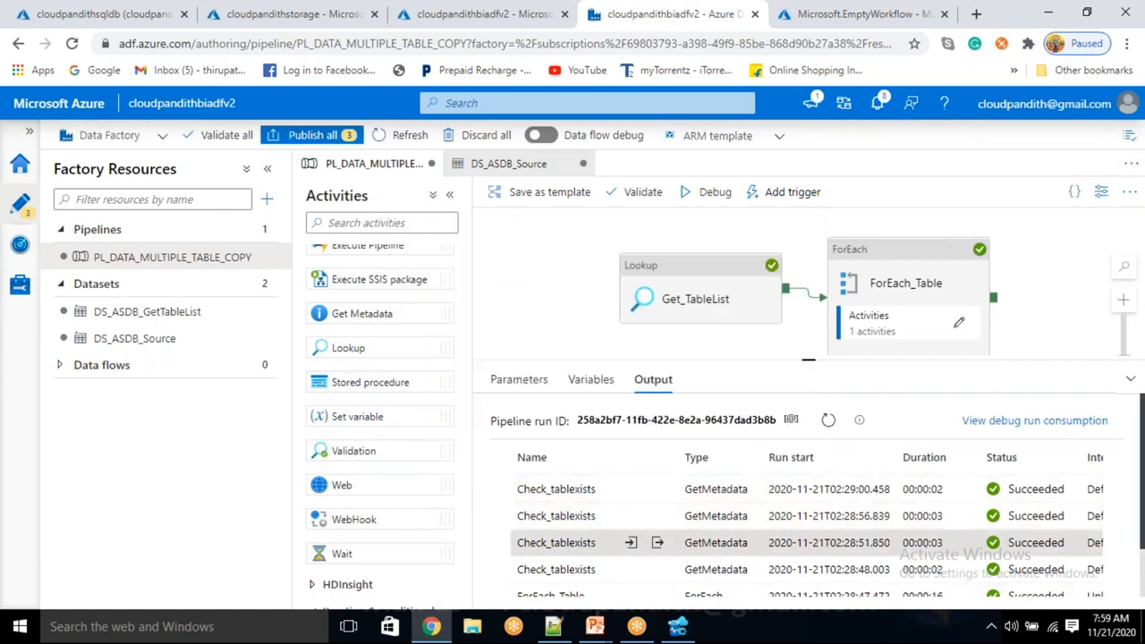
Examine the exists value in the outputs of several Check_tablexists runs.
click(657, 492)
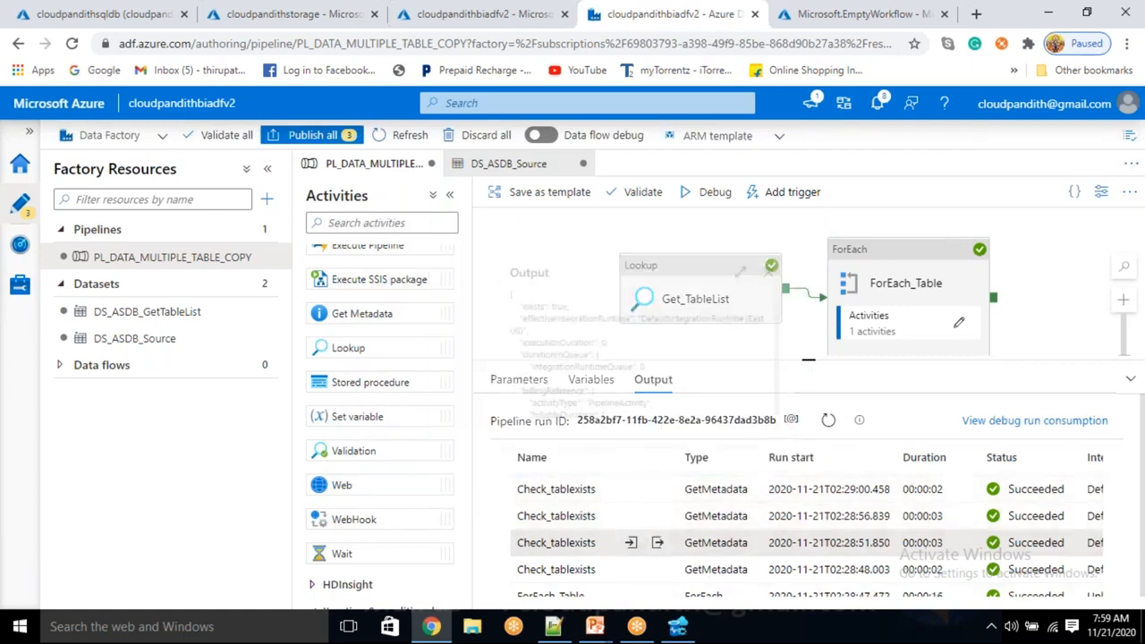
double_click(510, 297)
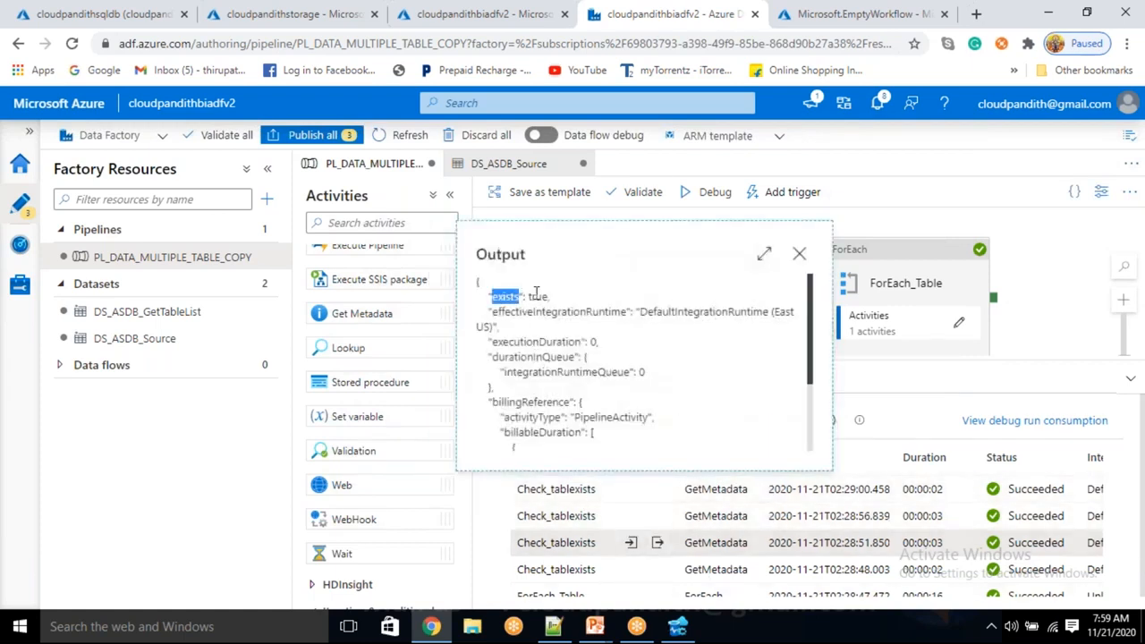
double_click(537, 297)
click(799, 254)
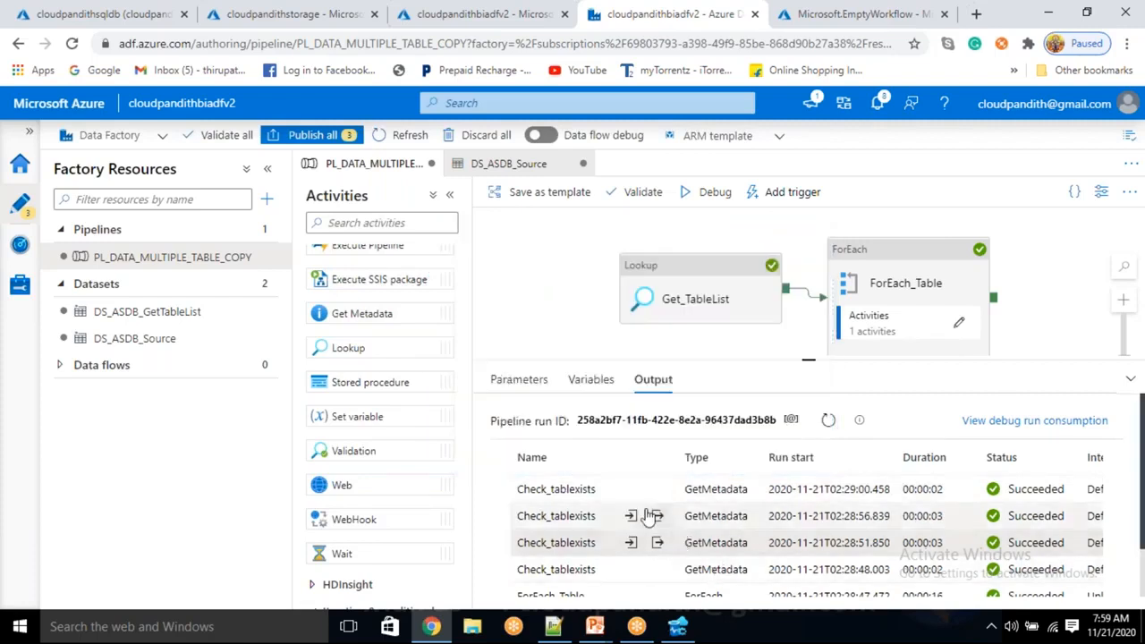
click(658, 516)
double_click(539, 324)
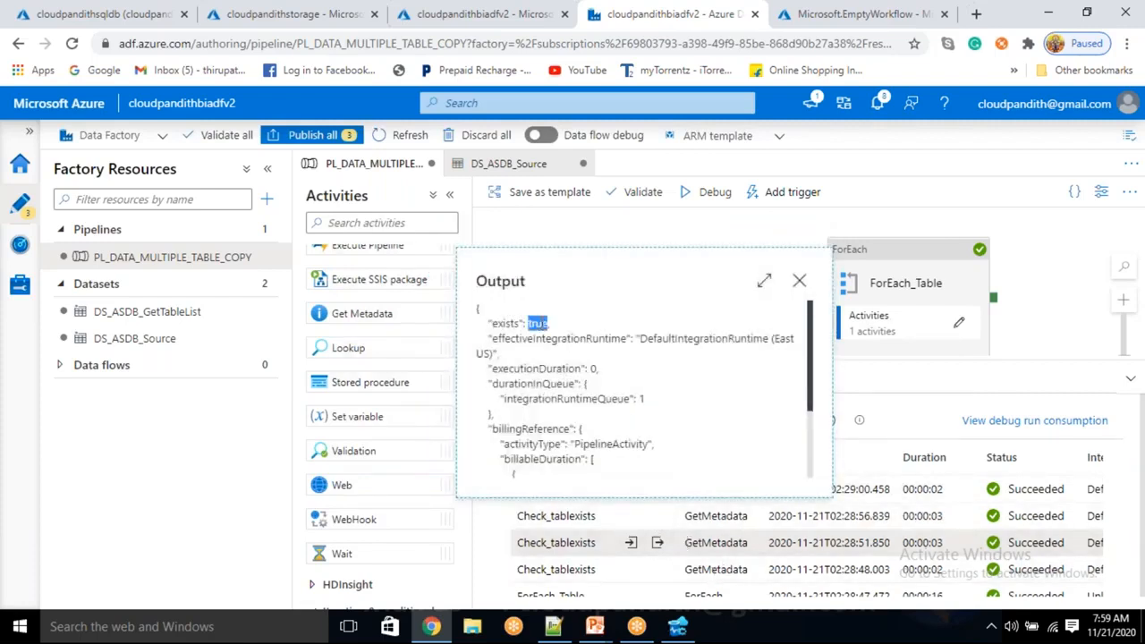
click(799, 281)
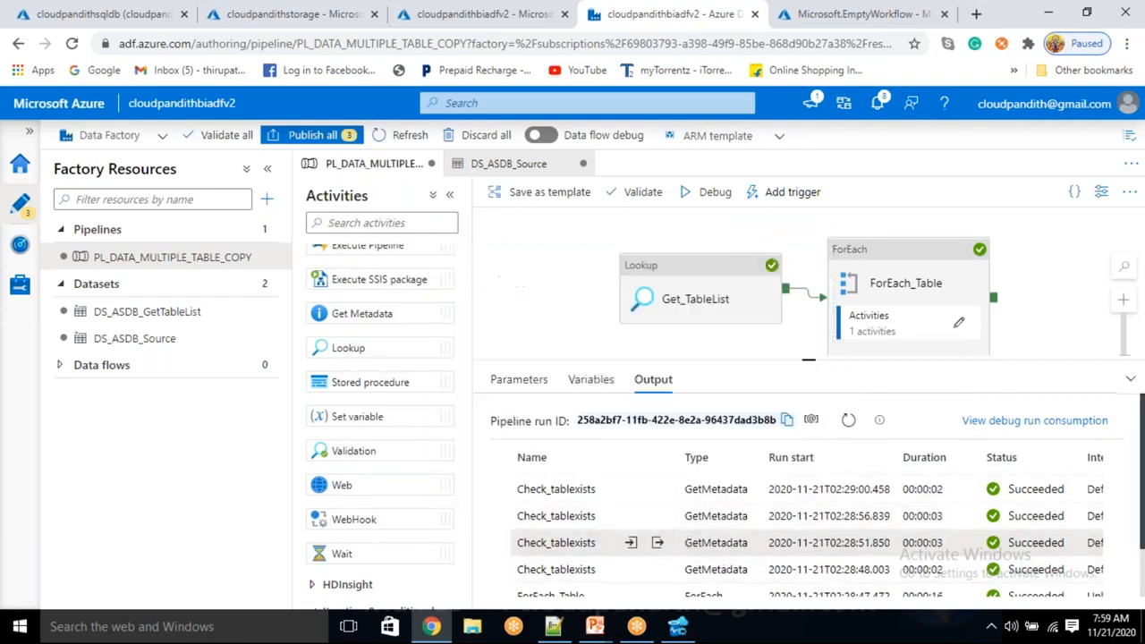
click(657, 542)
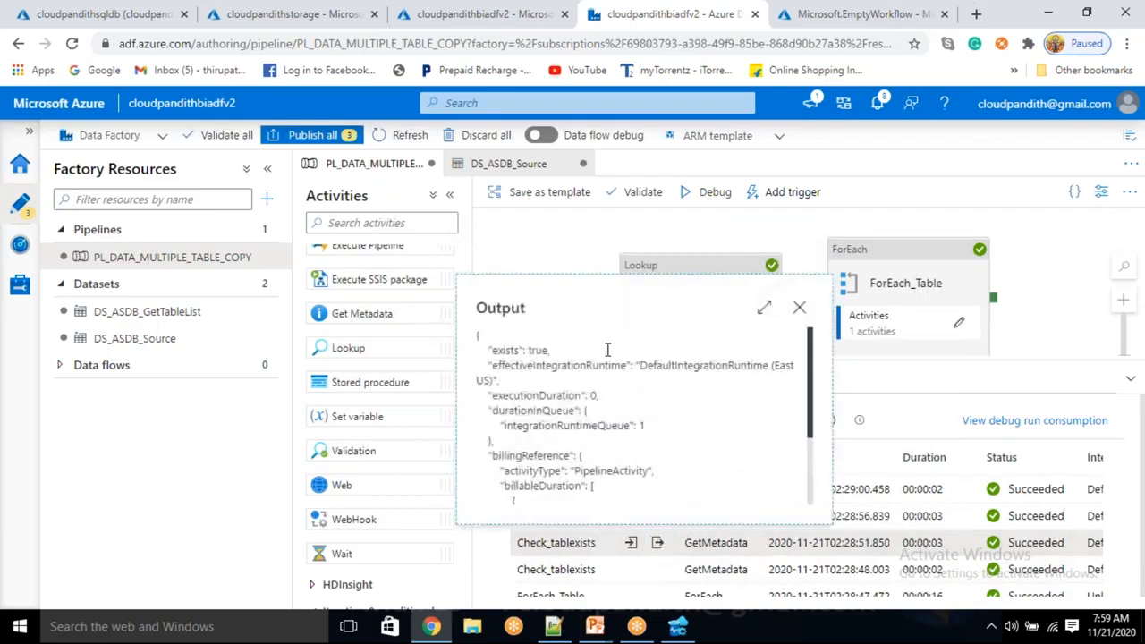
click(800, 308)
Inside ForEach_Table, add an If Condition activity and connect the success output of Check_tablexists to it.
click(954, 329)
drag(800, 274, 645, 329)
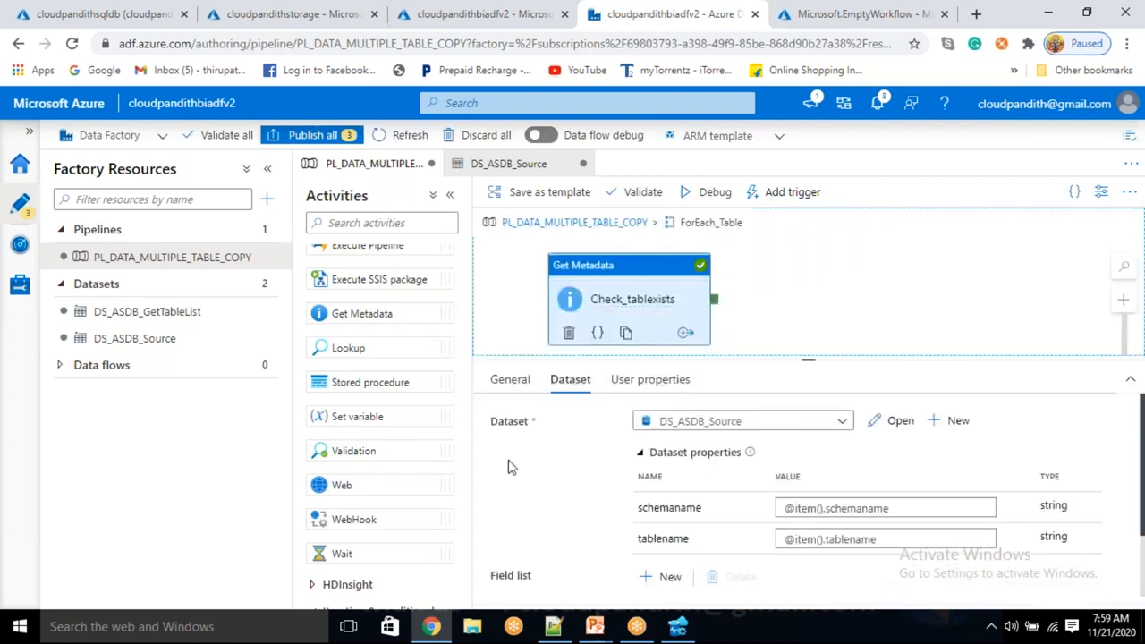
scroll(365, 525, down, 2)
drag(322, 506, 809, 282)
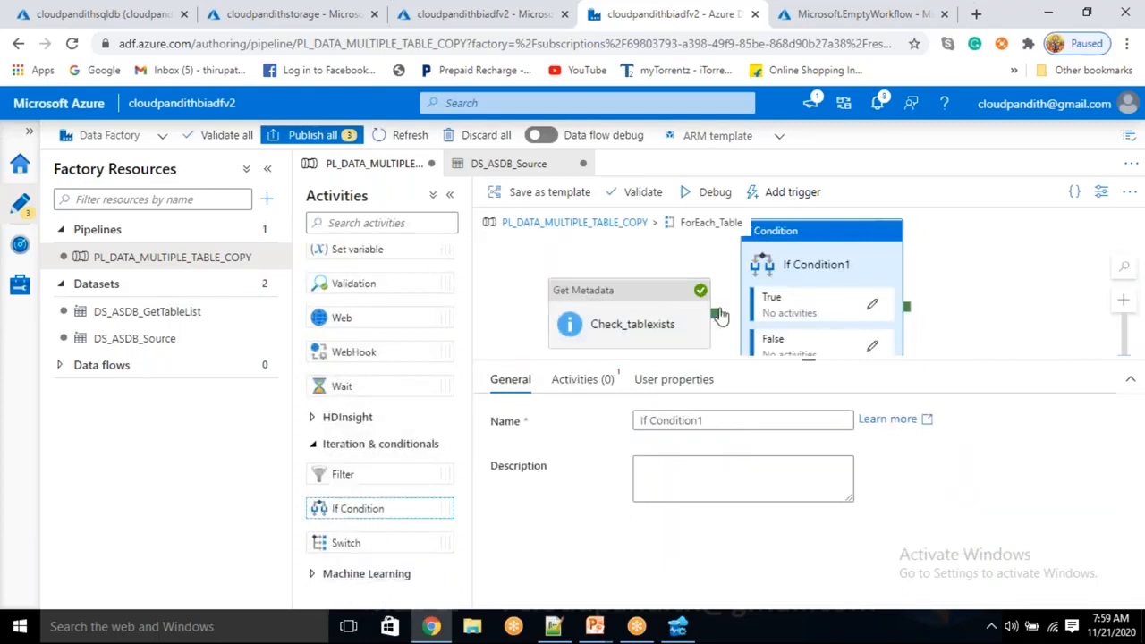
drag(719, 315, 787, 286)
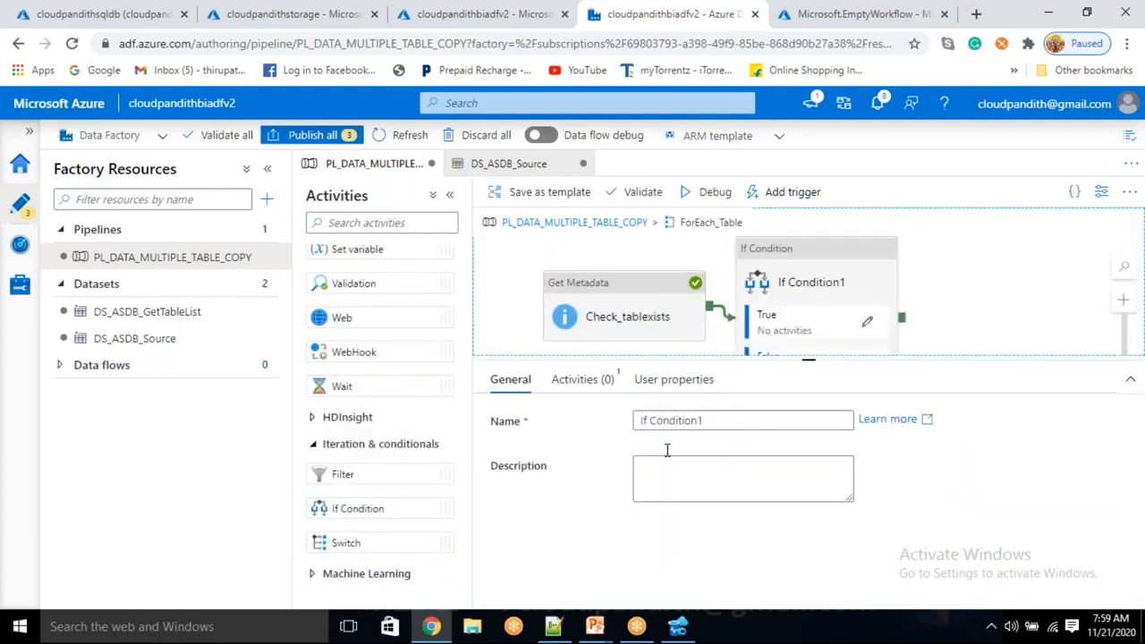
Rename the If Condition activity as IfTableExists.
click(816, 282)
drag(726, 423, 654, 421)
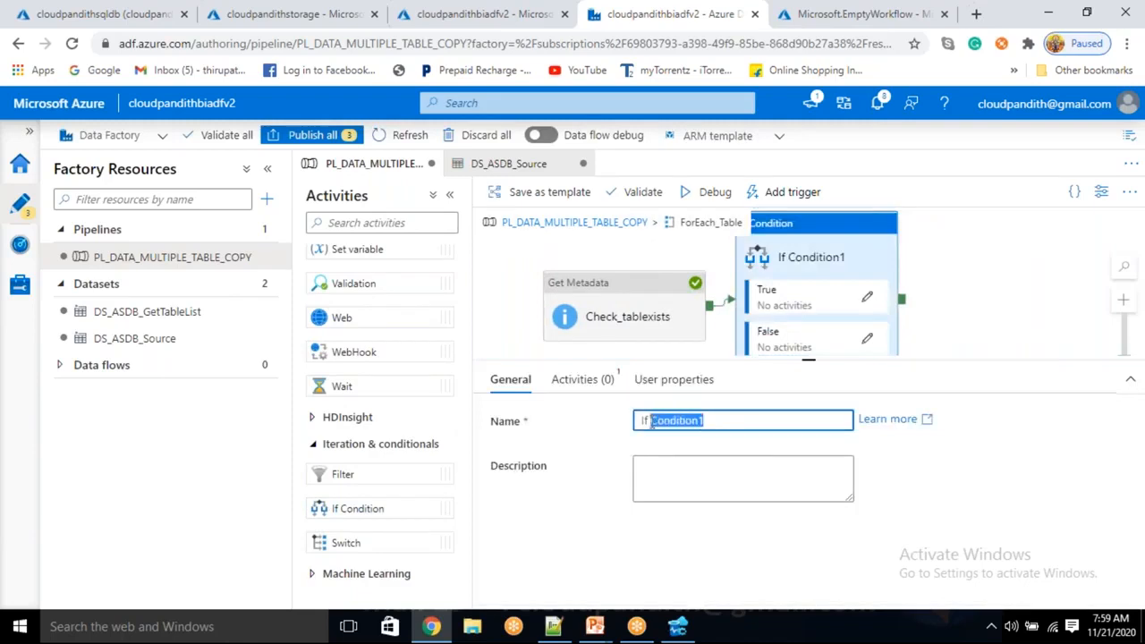
key(BackSpace)
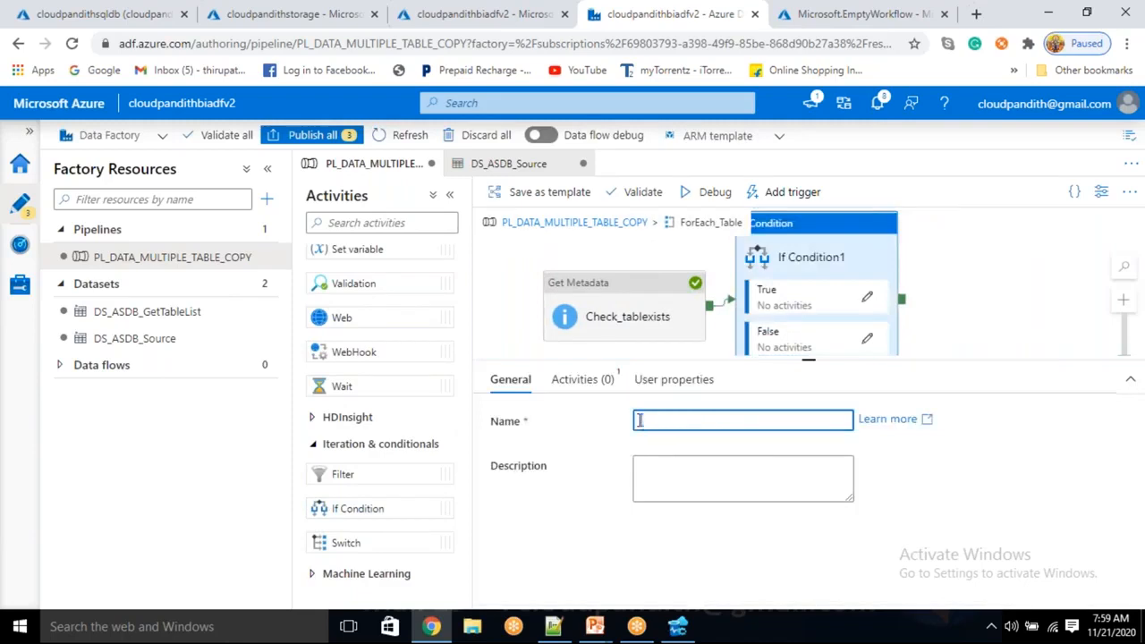
text(IOf)
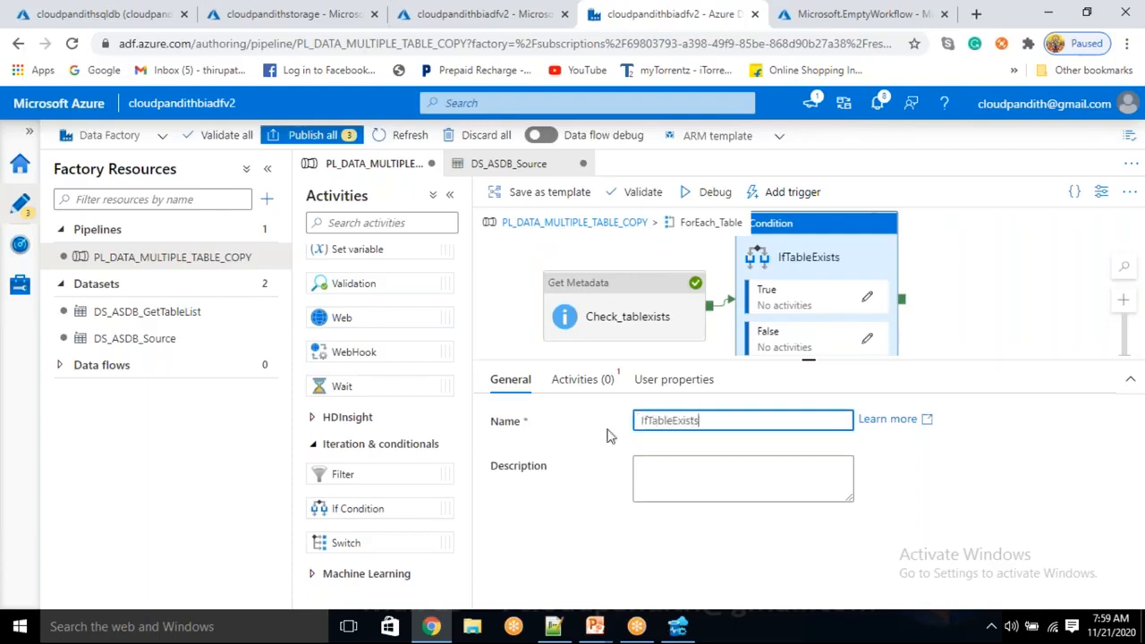
Open the dynamic content editor for the expression of IfTableExists.
click(573, 380)
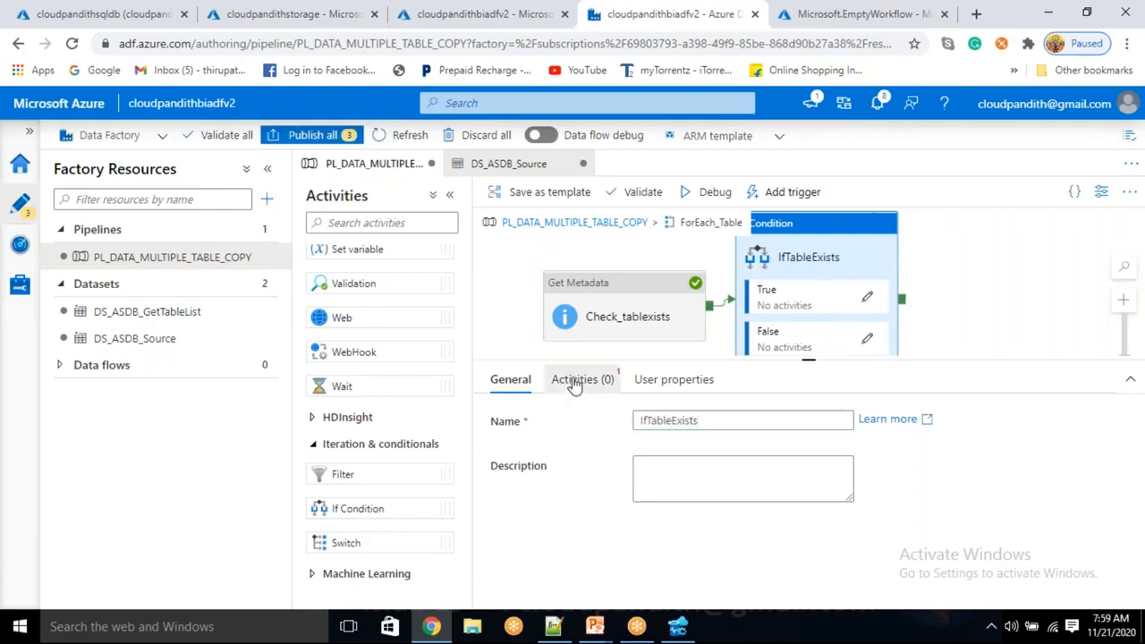
click(718, 435)
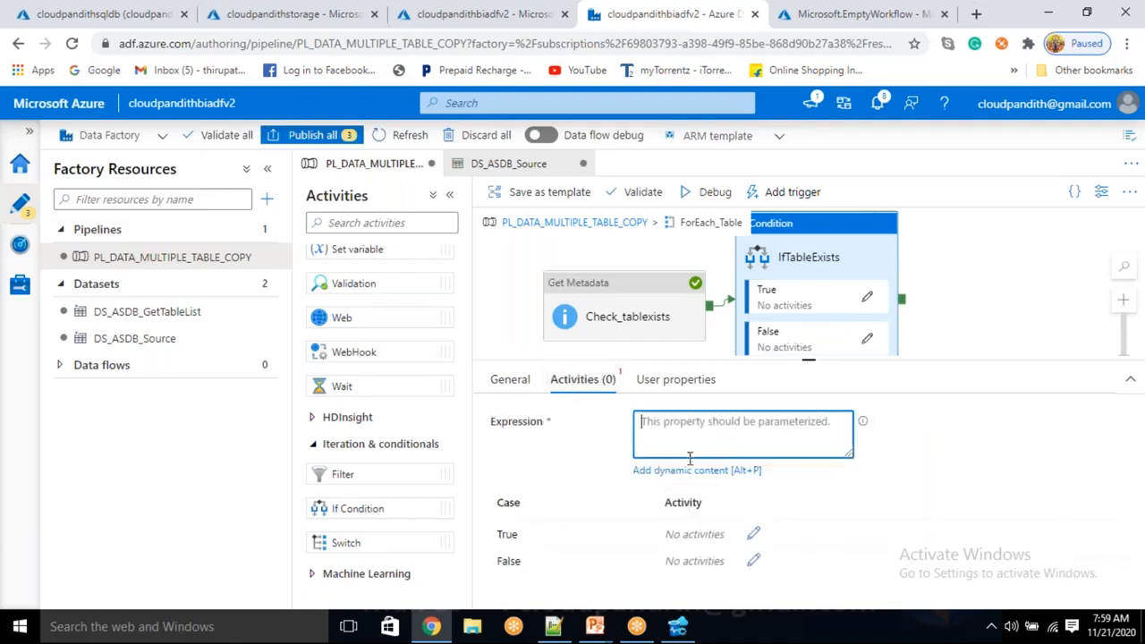
click(673, 473)
scroll(779, 459, down, 2)
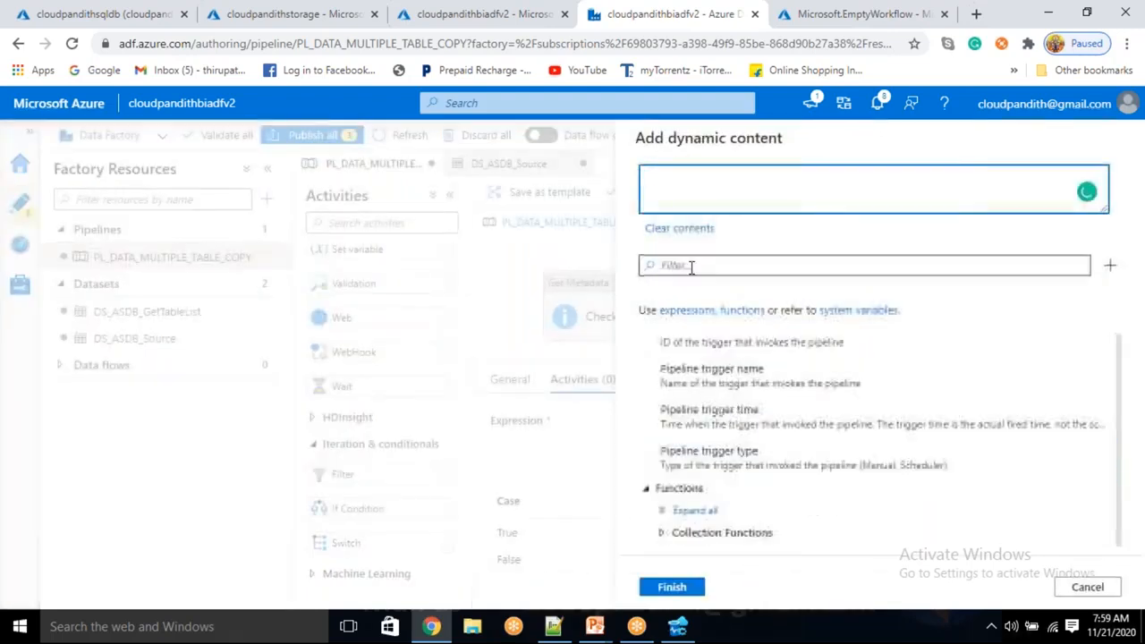
click(690, 266)
text(equals)
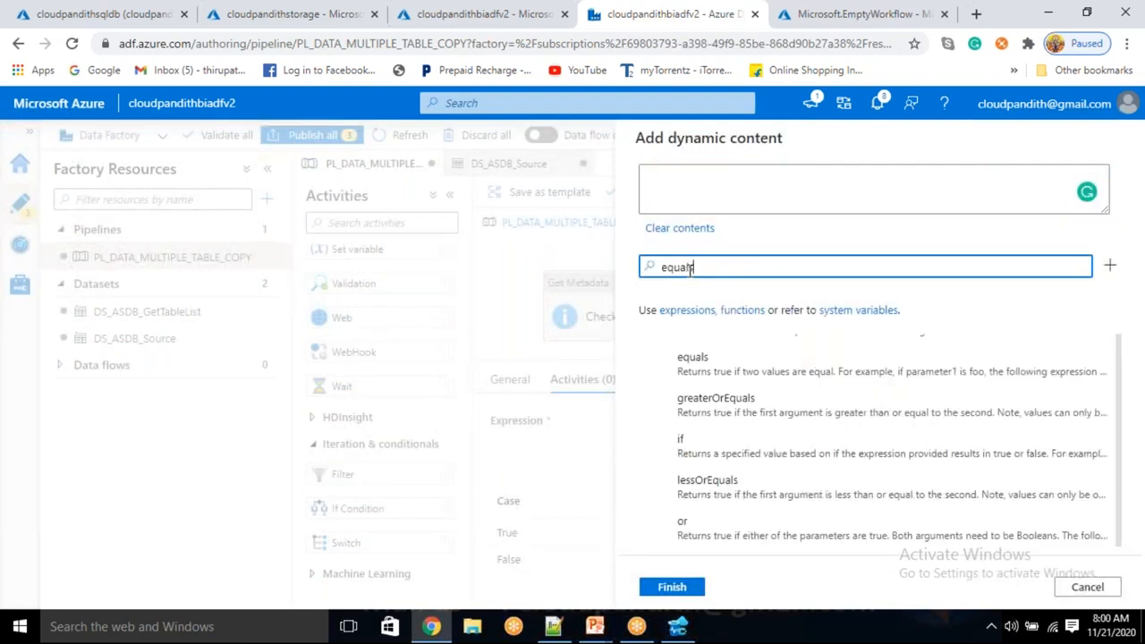
click(678, 370)
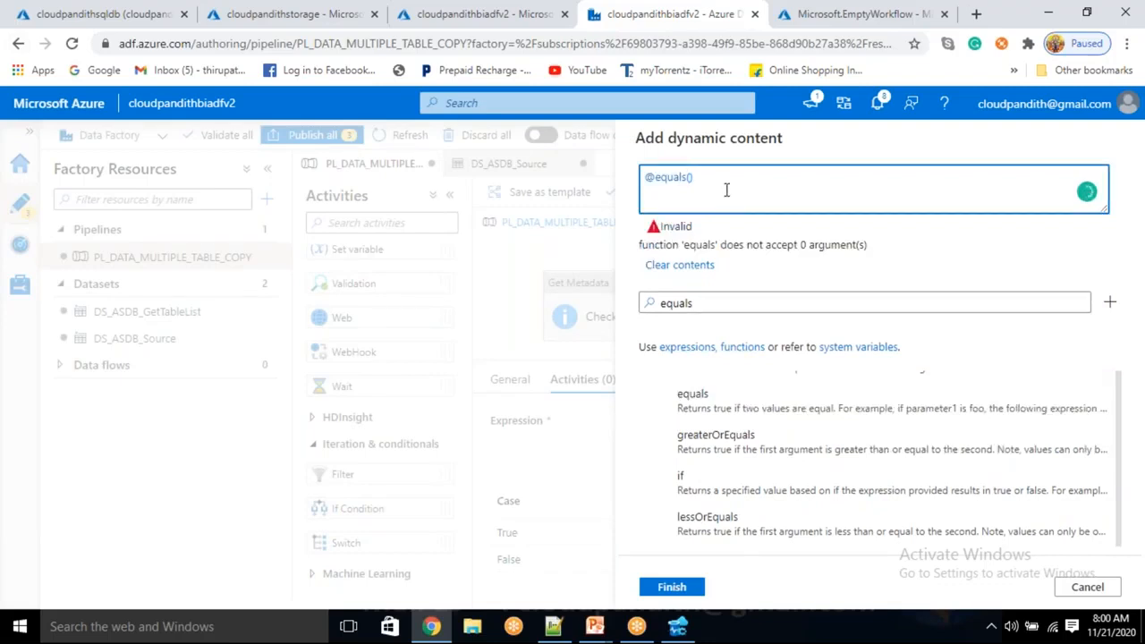
drag(693, 187, 600, 184)
key(BackSpace)
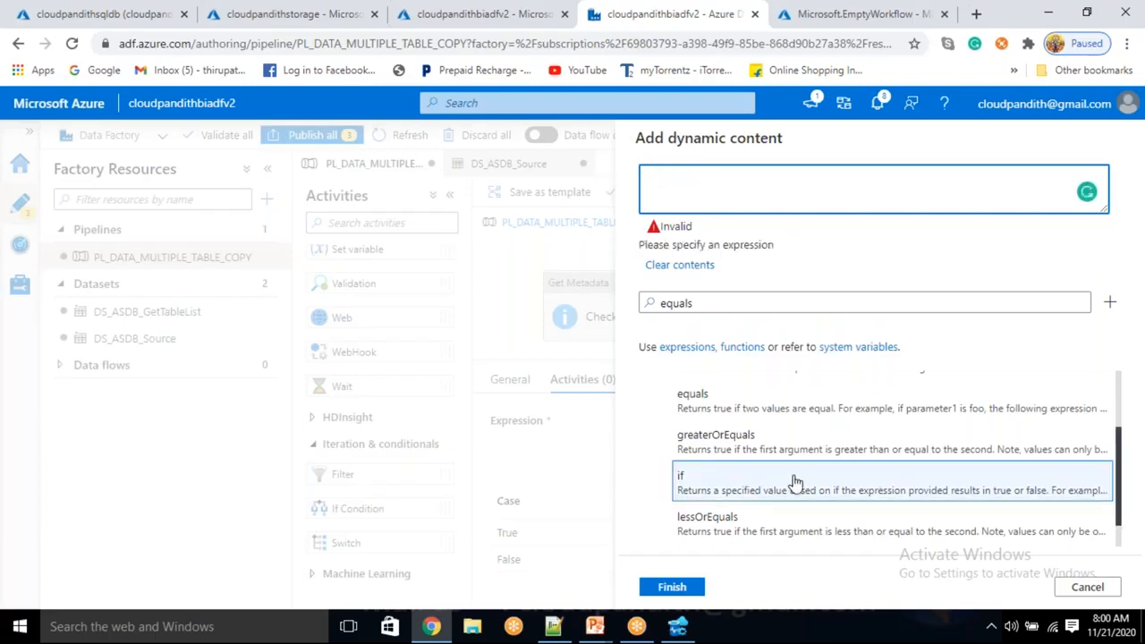
scroll(756, 487, down, 2)
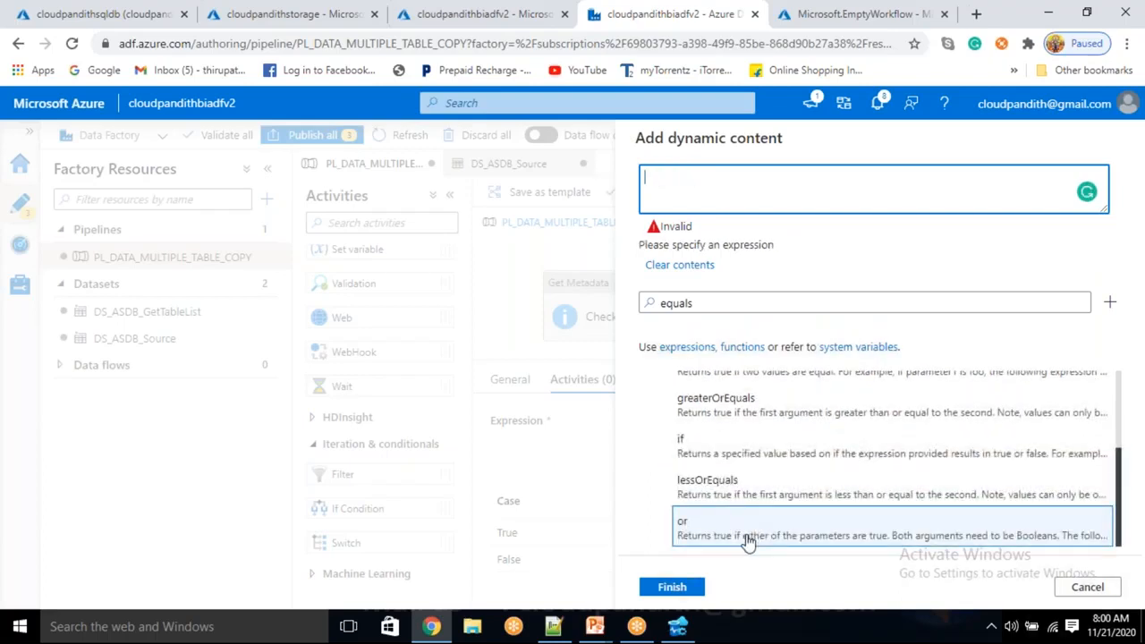
double_click(678, 303)
key(BackSpace)
scroll(742, 501, down, 10)
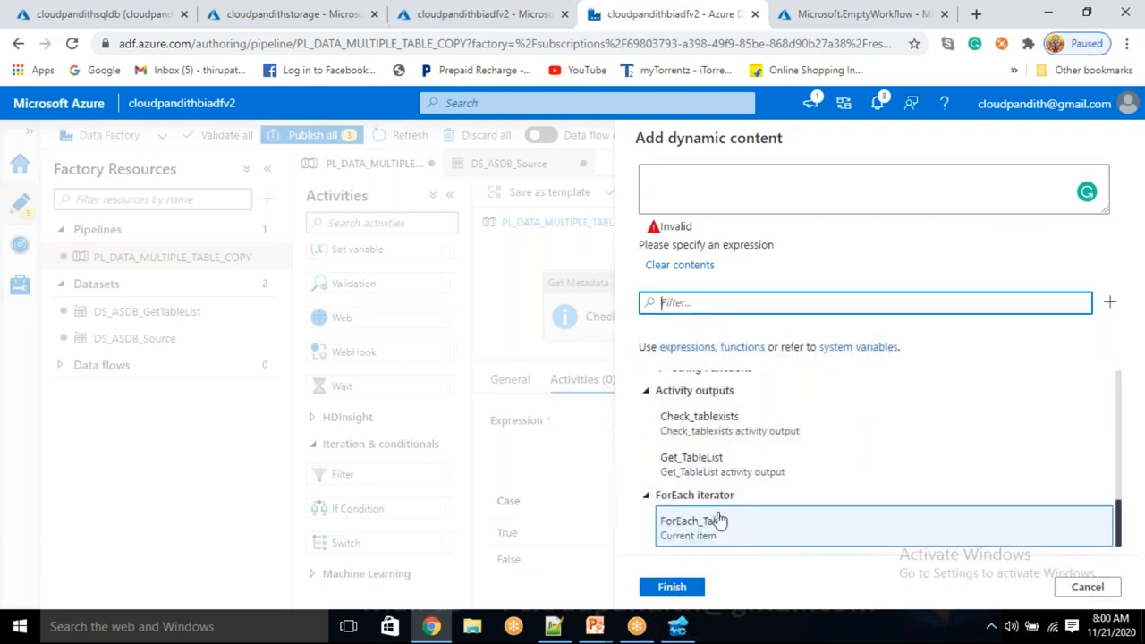
click(704, 467)
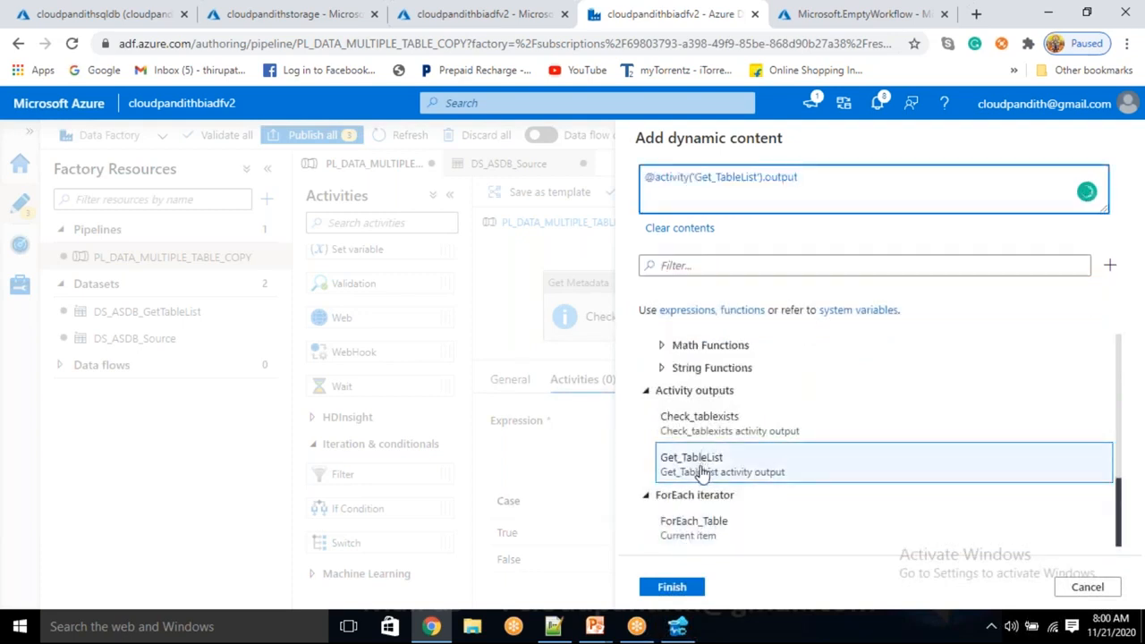
text(.exists)
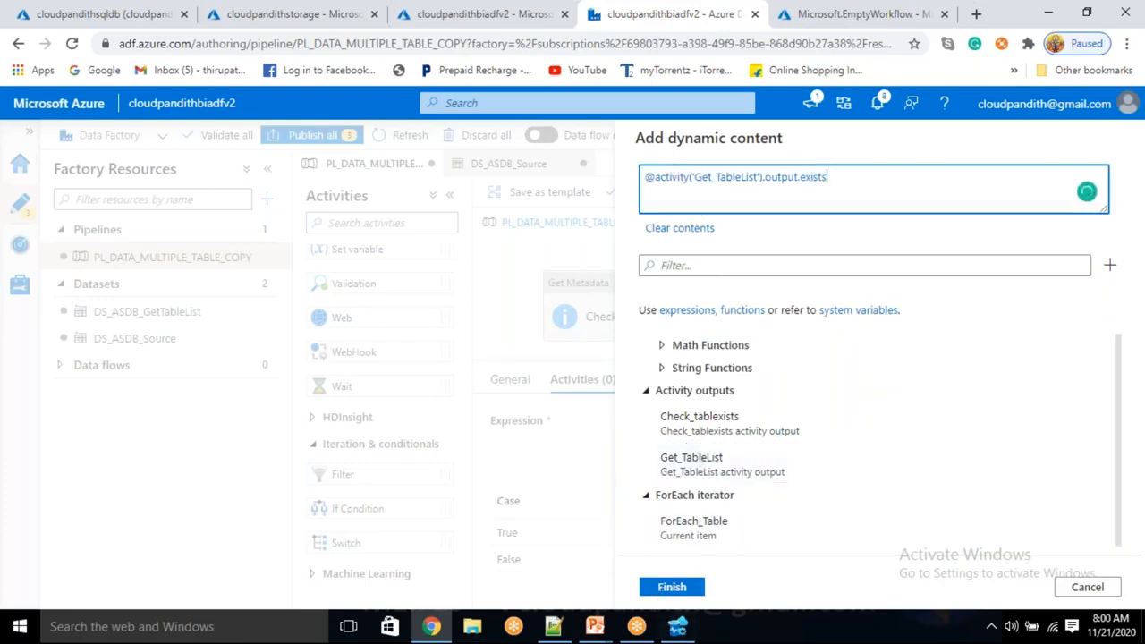
click(700, 590)
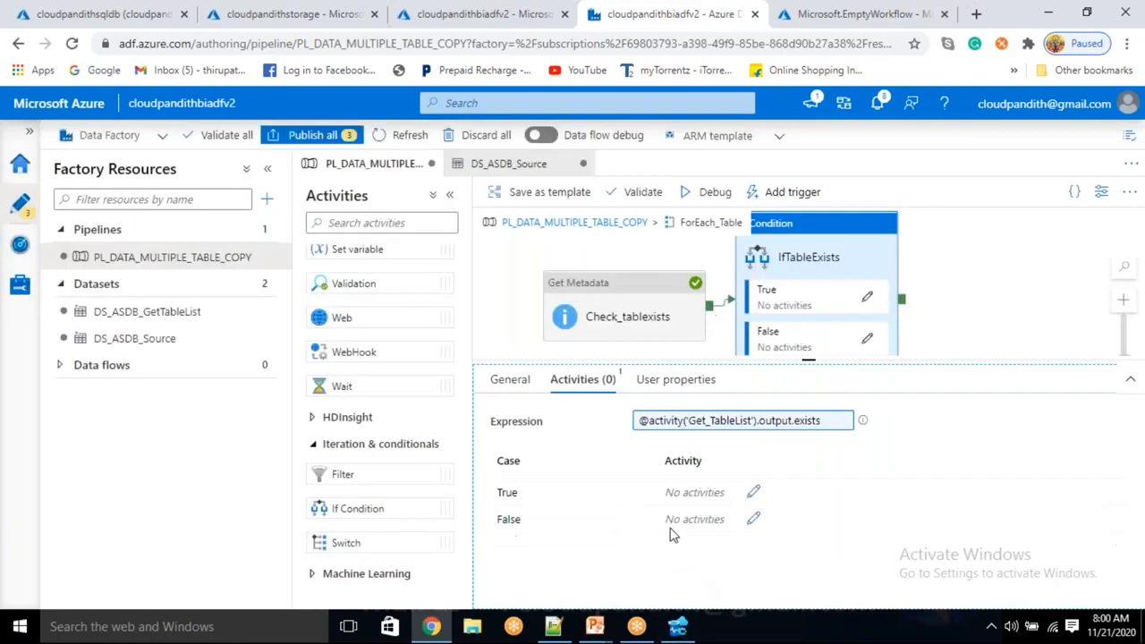
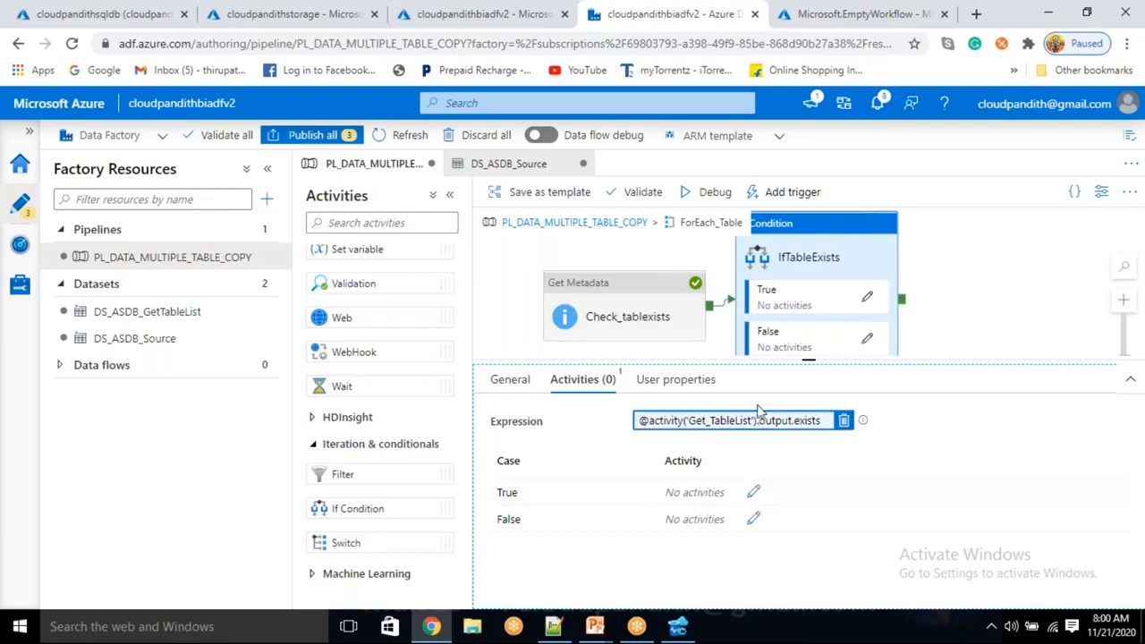
Open the True activities of IfTableExists for editing and add a Copy data activity to them.
click(754, 493)
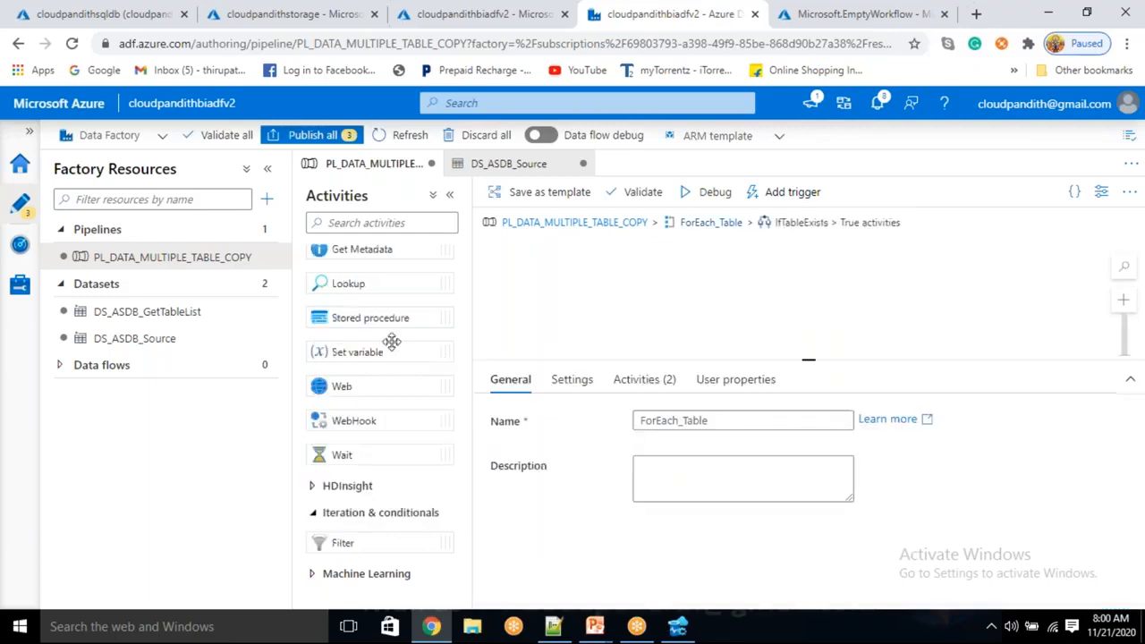
scroll(340, 325, up, 4)
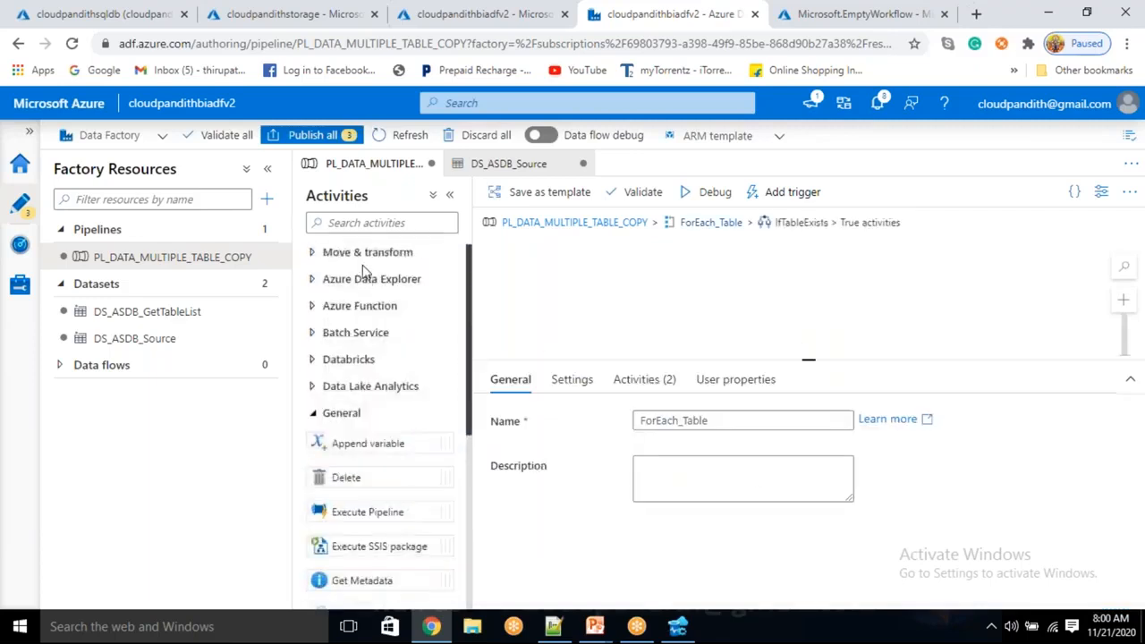
click(362, 253)
drag(356, 282, 744, 281)
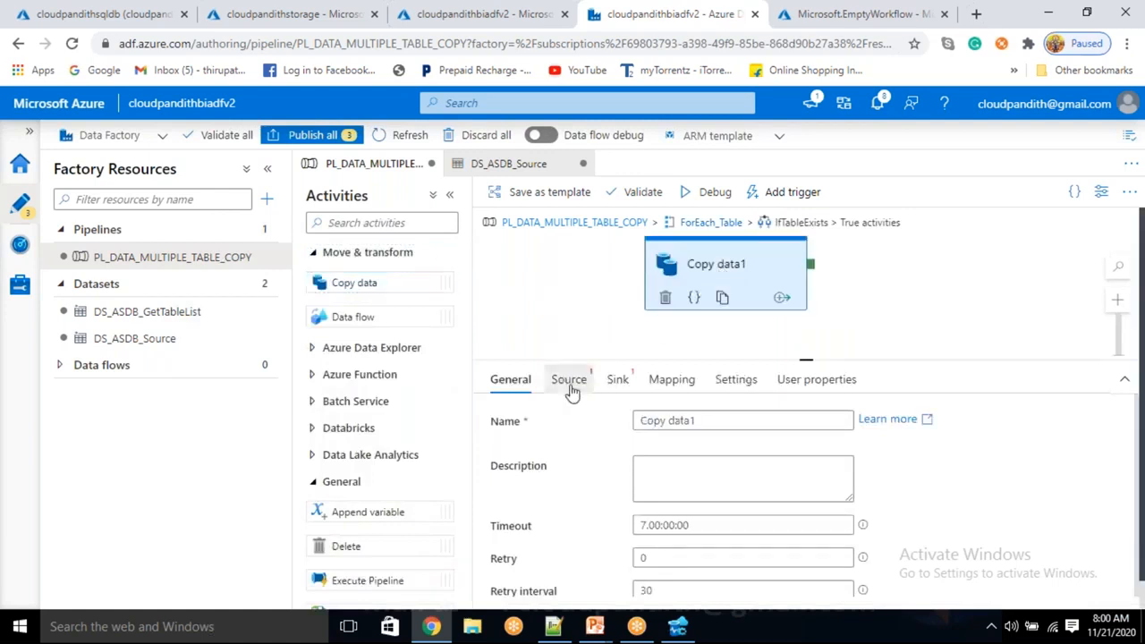
Set the source dataset of the Copy data activity to DS_ASDB_Source.
click(569, 382)
click(683, 422)
click(706, 503)
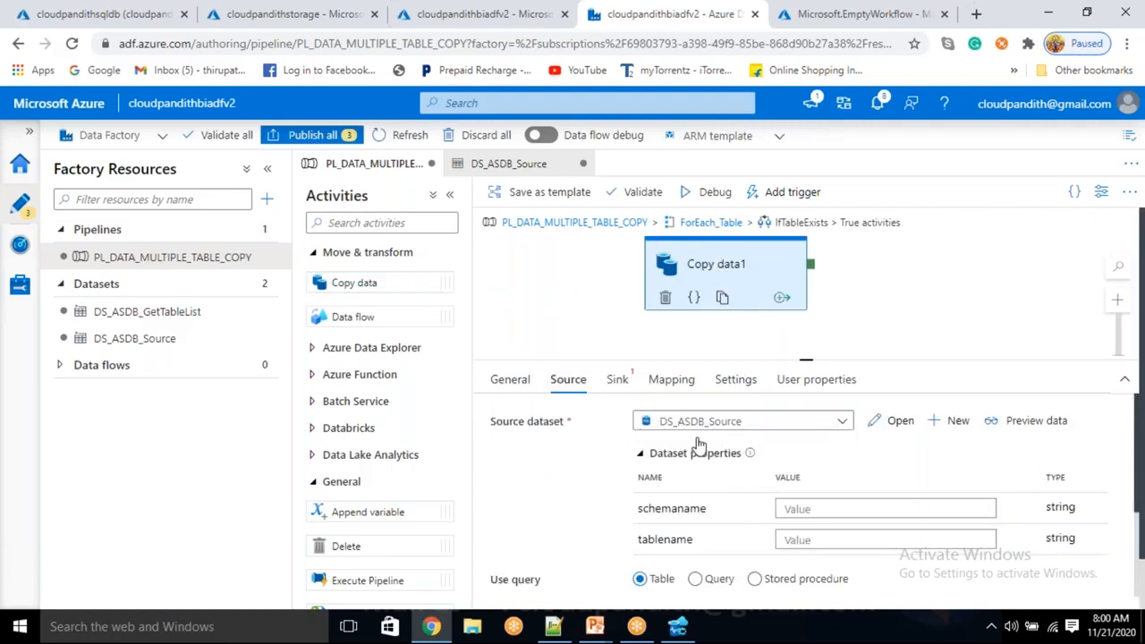
click(798, 509)
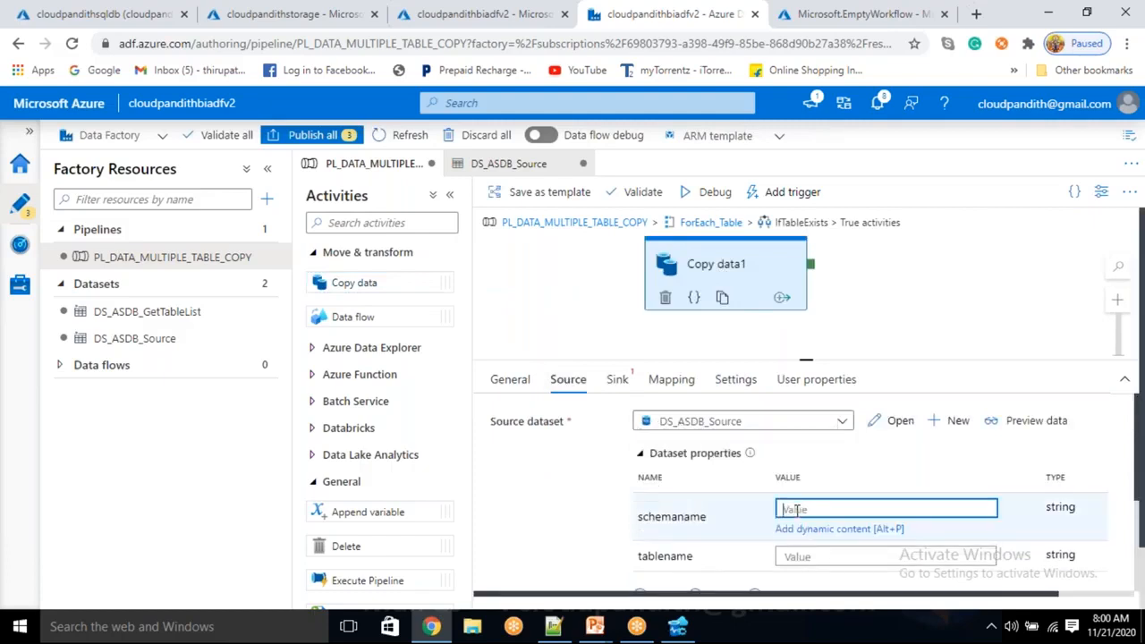
text(@)
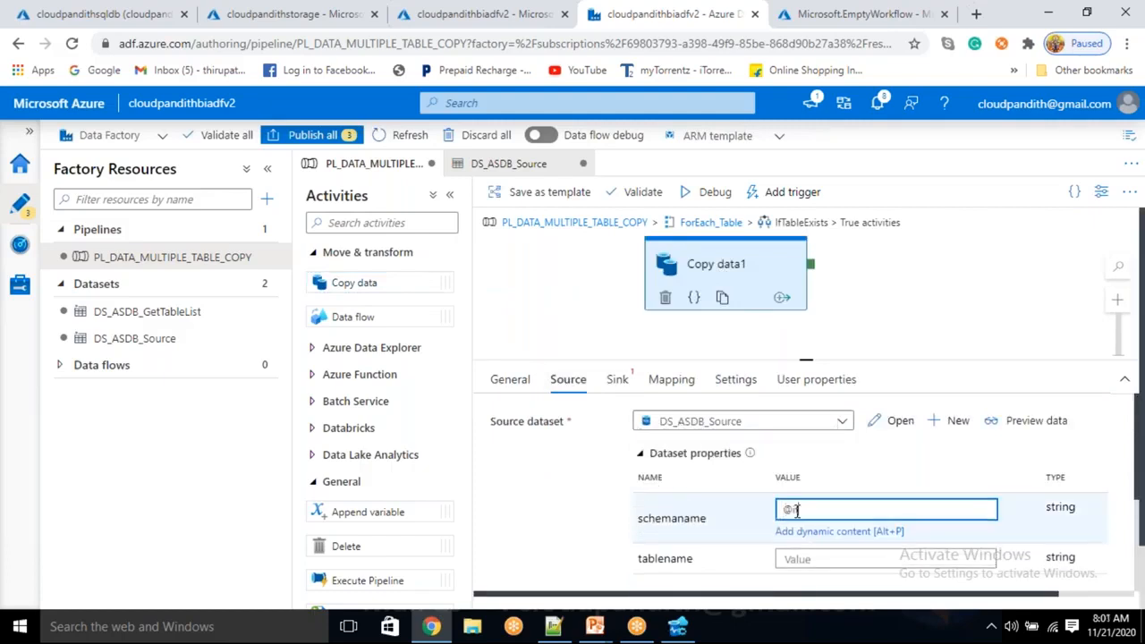
text(item().schemaname)
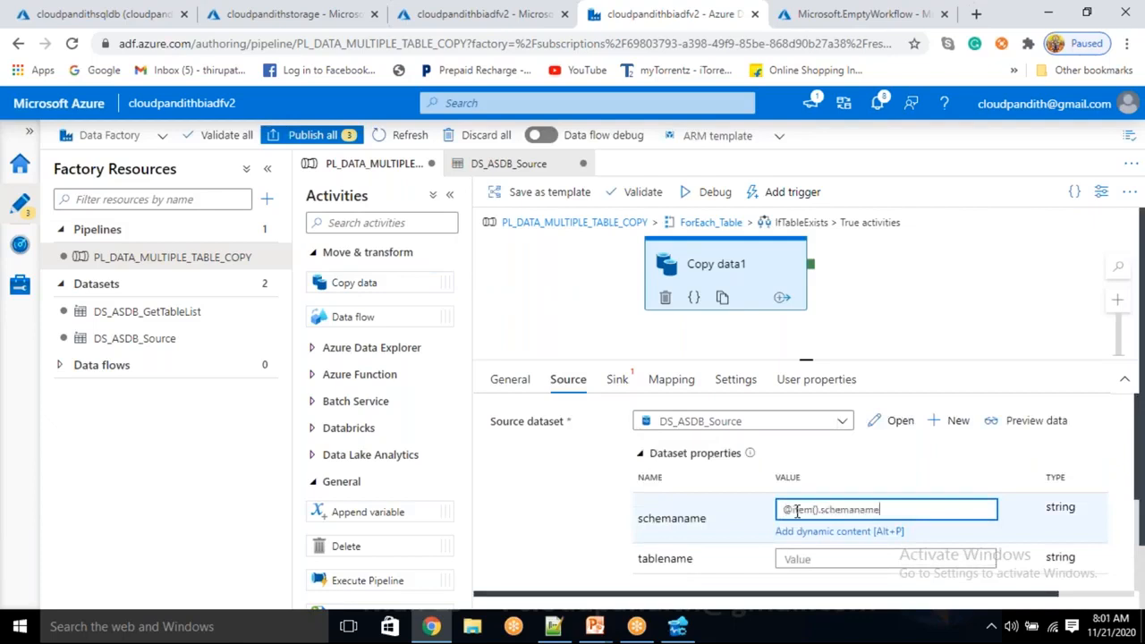
click(800, 559)
text(@item()
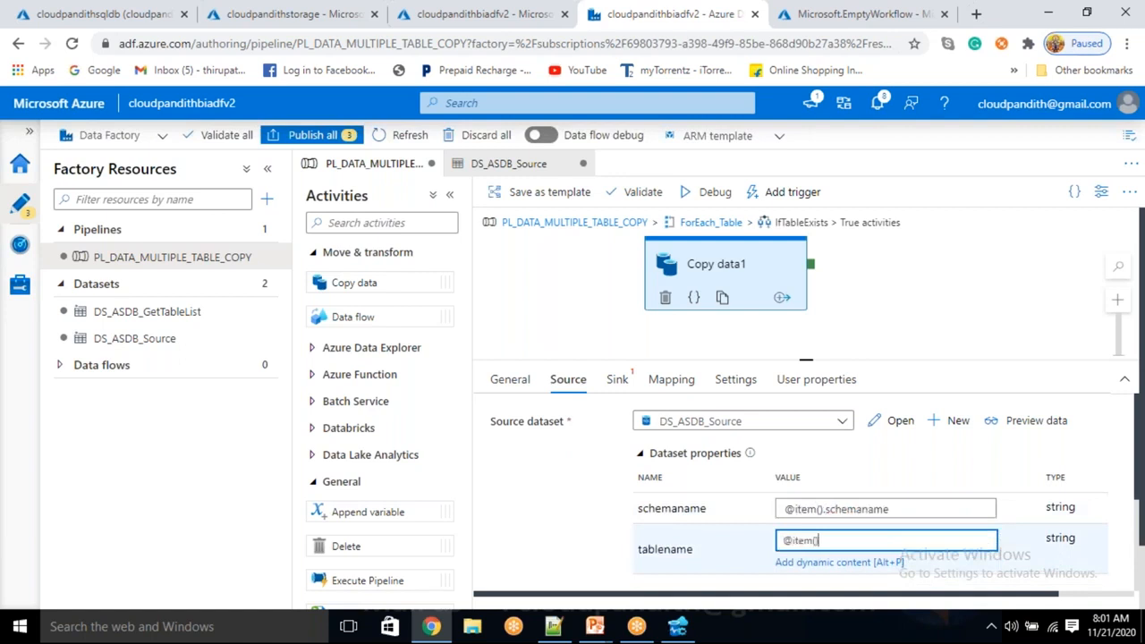
text().tablename)
click(825, 540)
key(BackSpace)
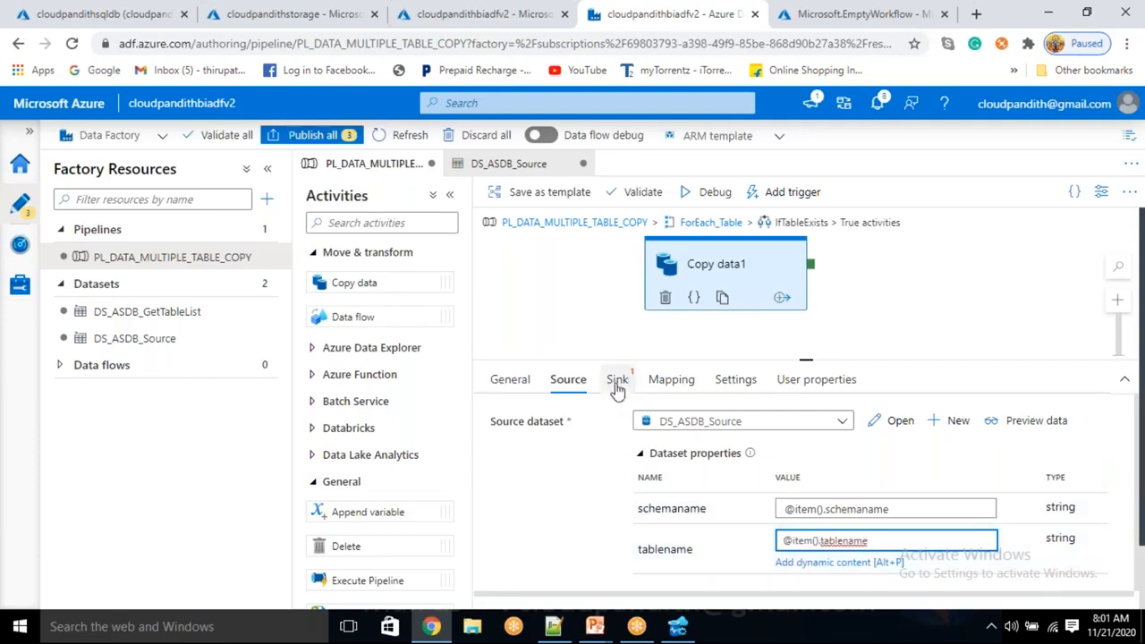
Start a new sink dataset for the Copy data activity using Azure Blob Storage with the Json format.
click(617, 387)
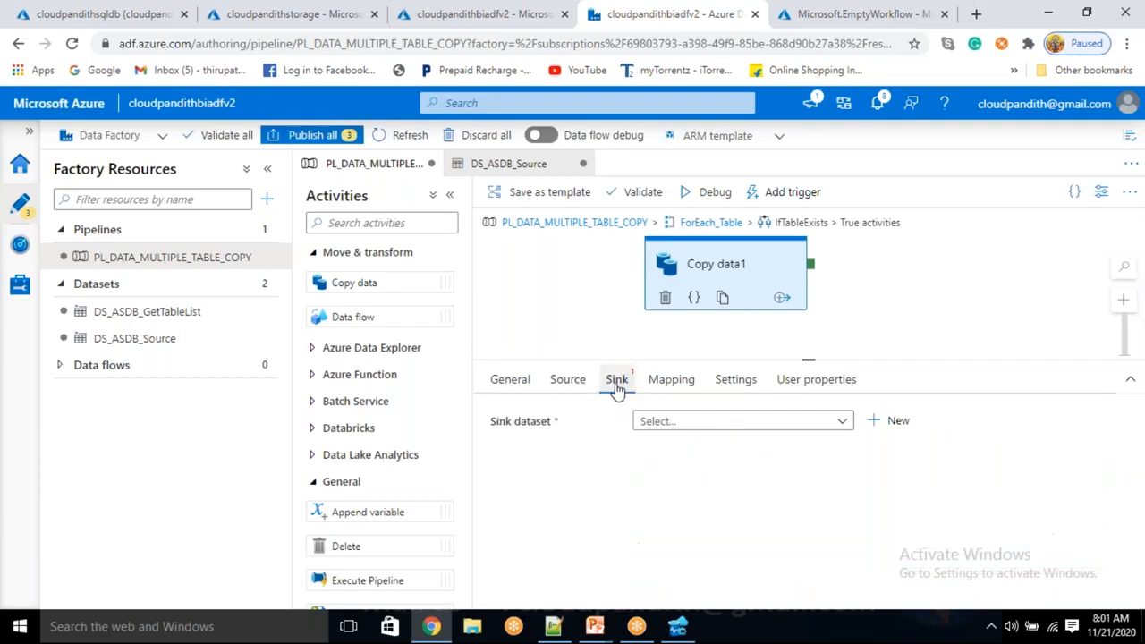
click(885, 424)
click(680, 331)
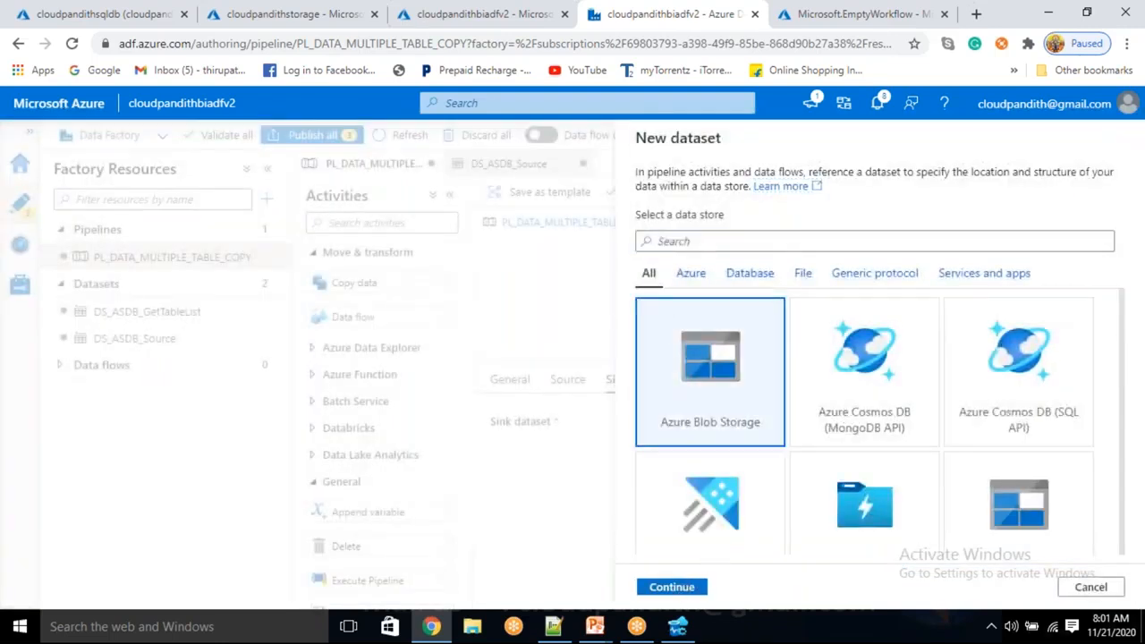
click(673, 587)
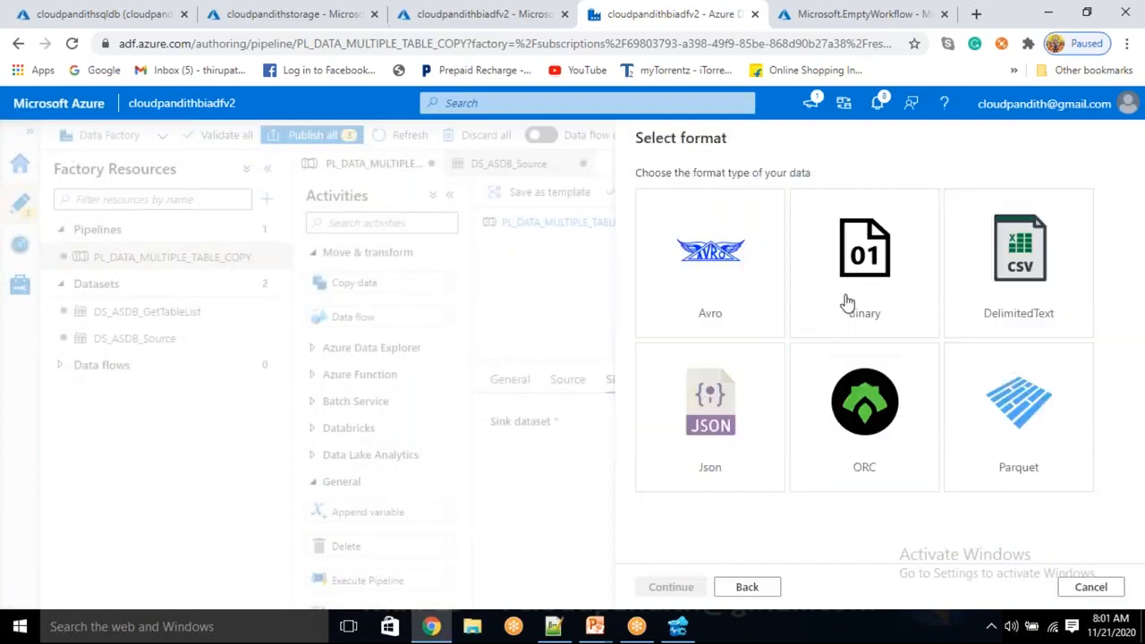
click(732, 456)
click(677, 586)
Name the sink dataset DS_ABS_SInk, assign the linked service LS_ABS, and create it with an empty file path.
click(717, 195)
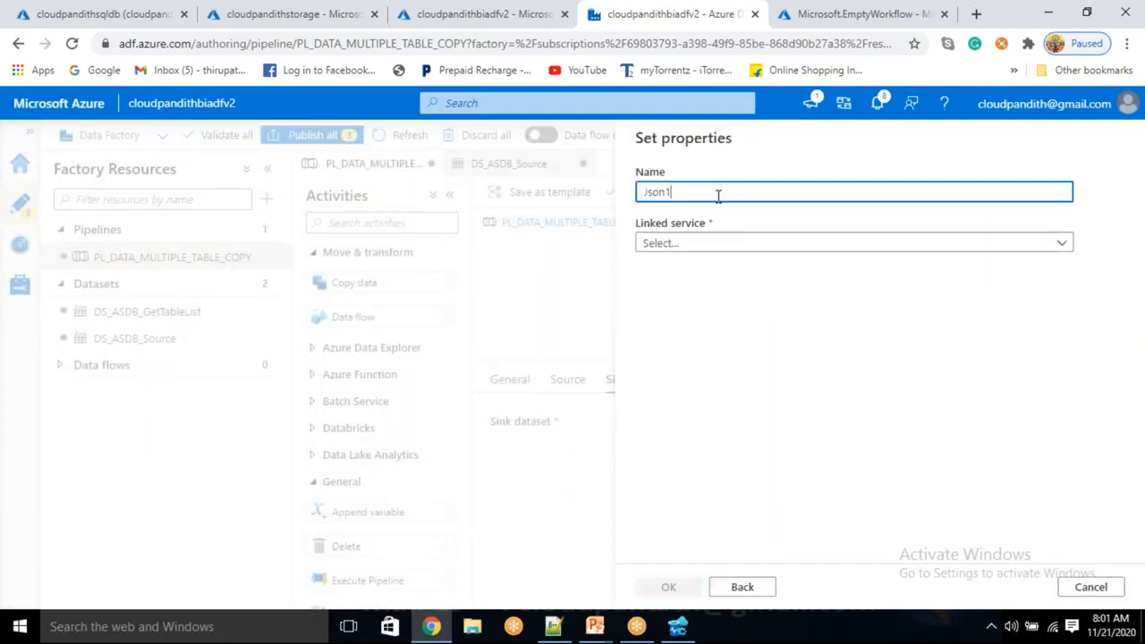
double_click(717, 196)
key(BackSpace)
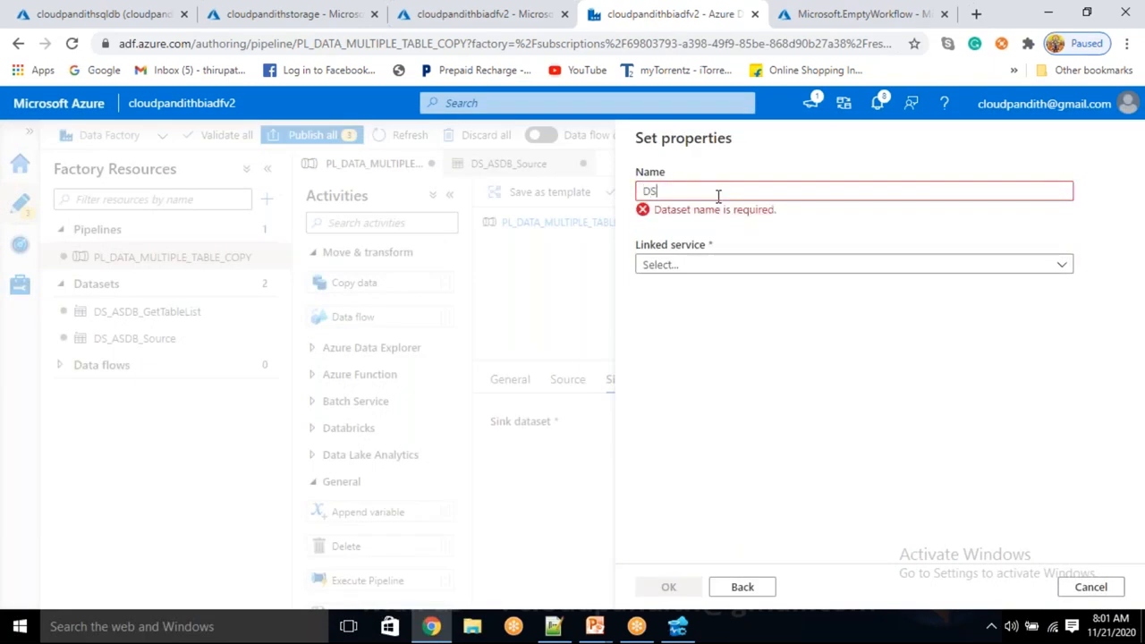
text(DS_ABS_Si)
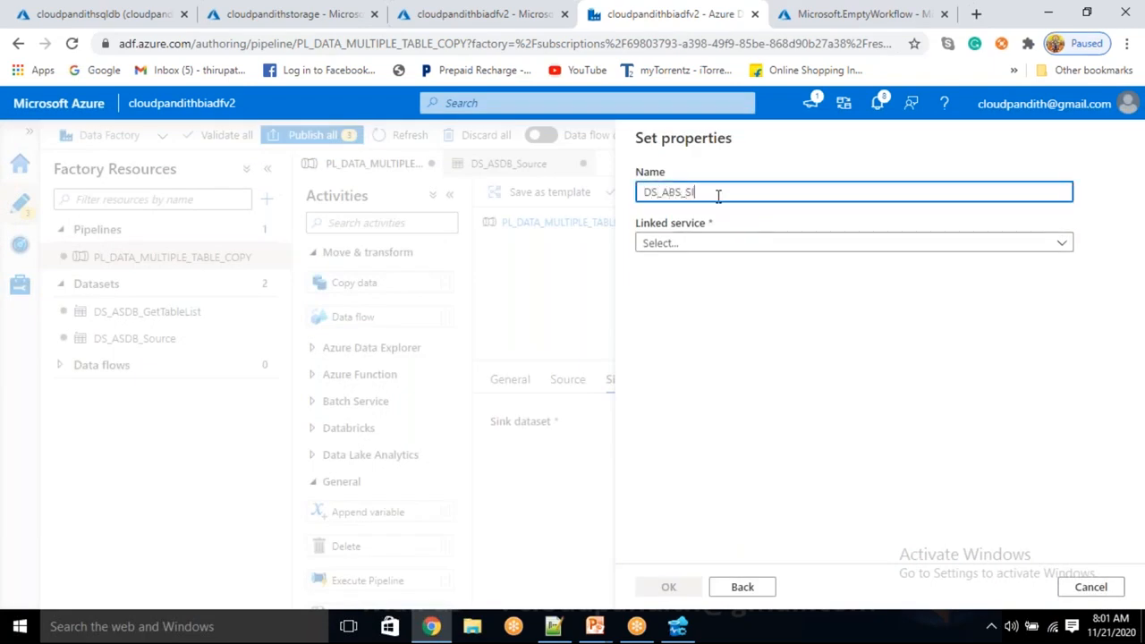
click(685, 242)
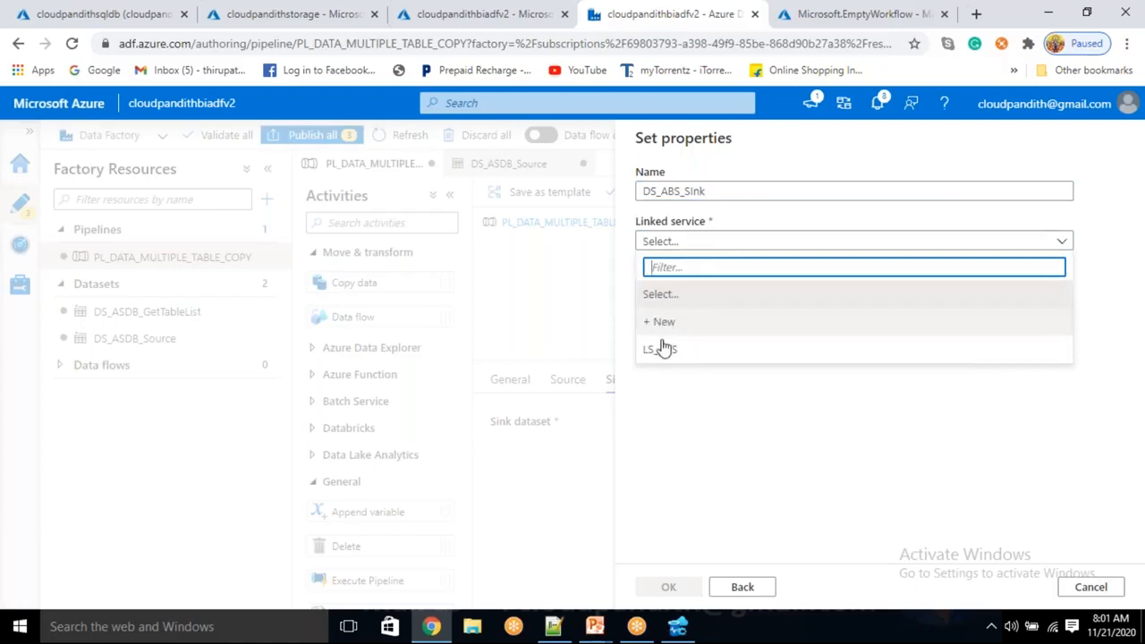
click(662, 348)
click(687, 291)
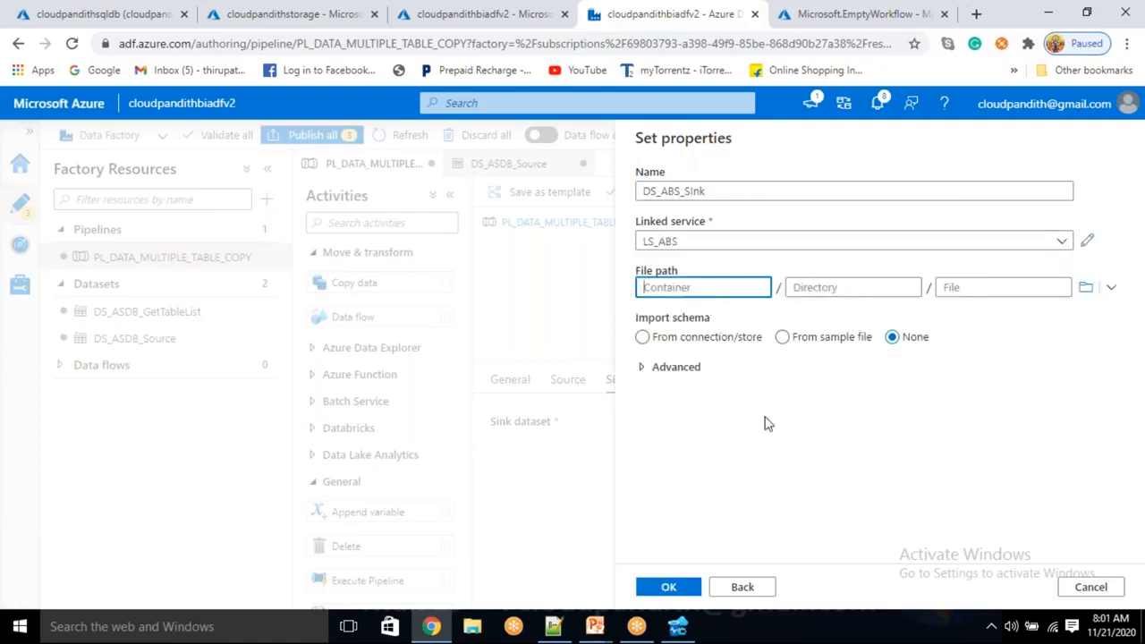
click(667, 589)
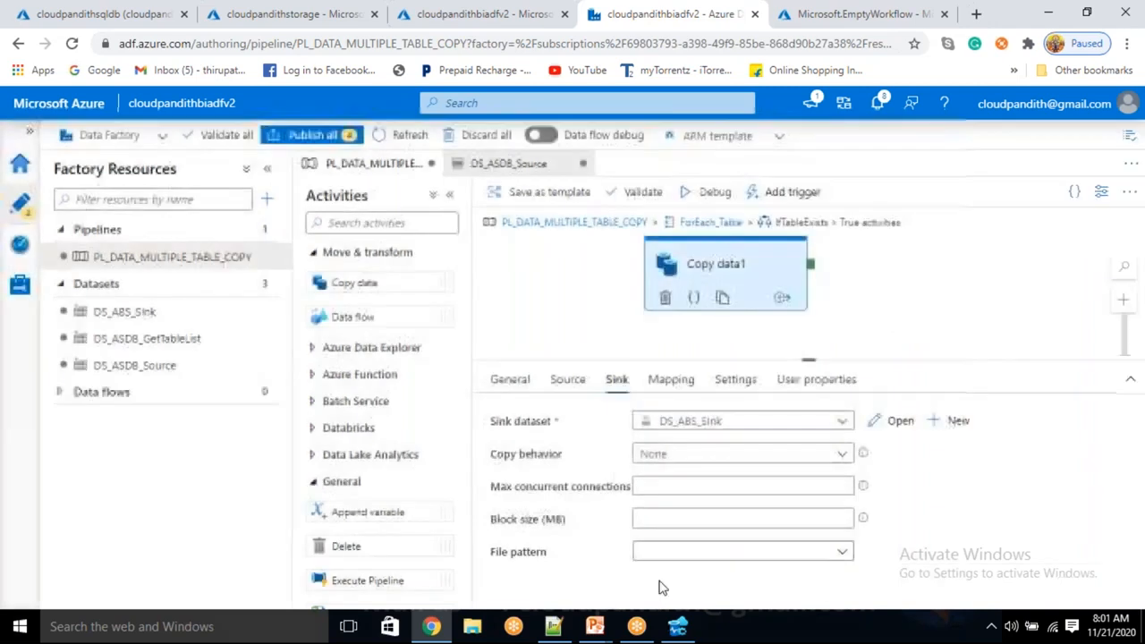
Open the DS_ABS_SInk dataset and add a String parameter named container.
click(164, 312)
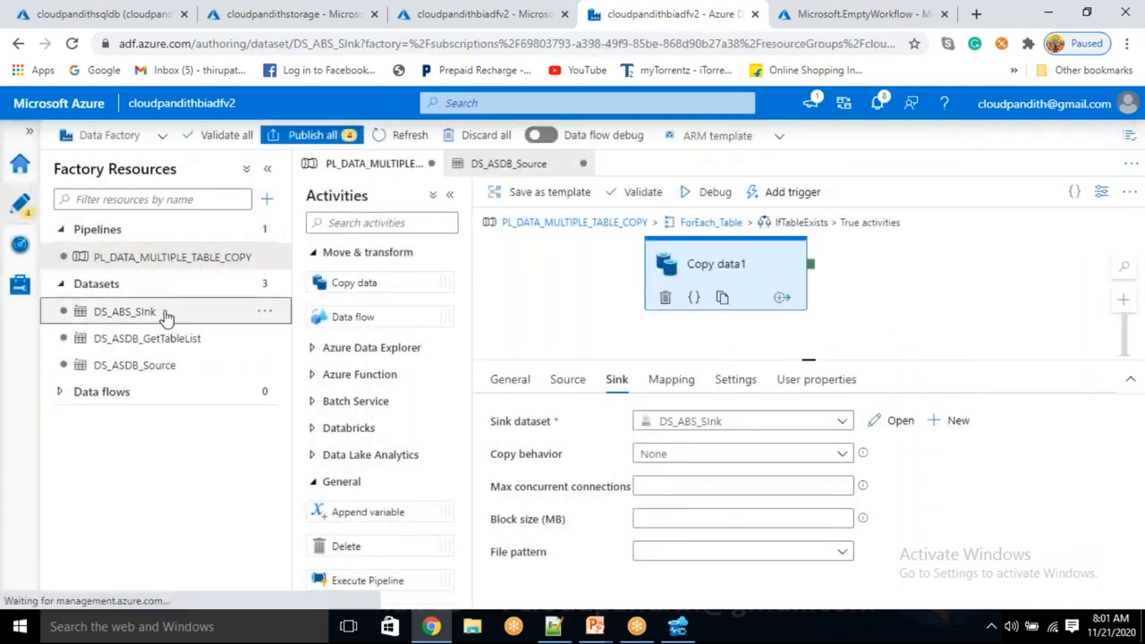
click(487, 235)
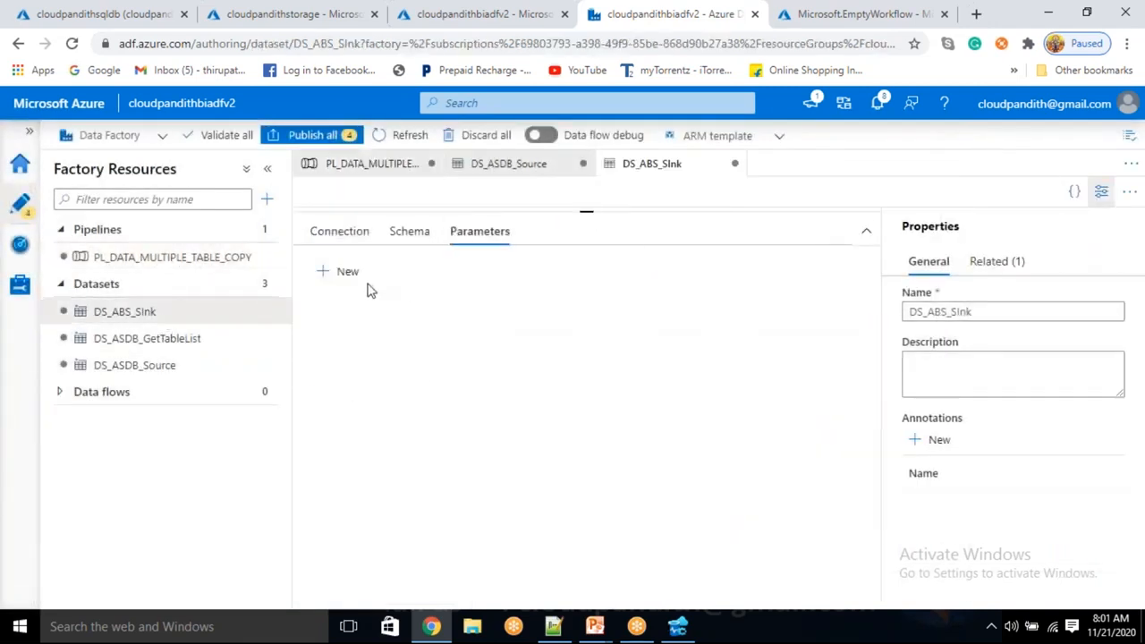
click(348, 273)
click(386, 341)
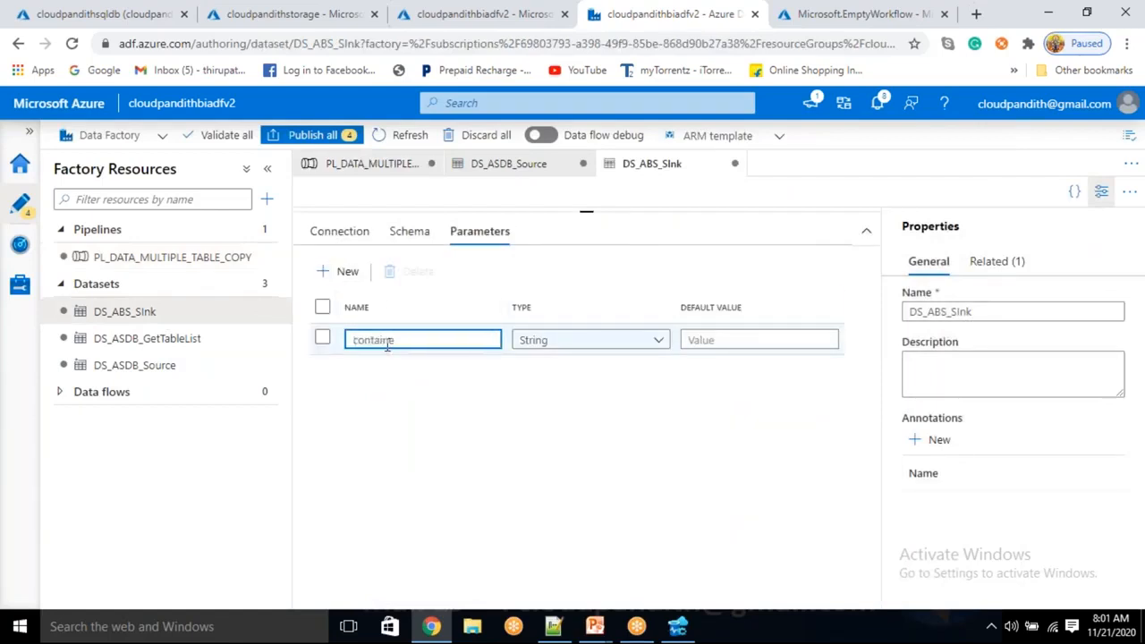
text(container)
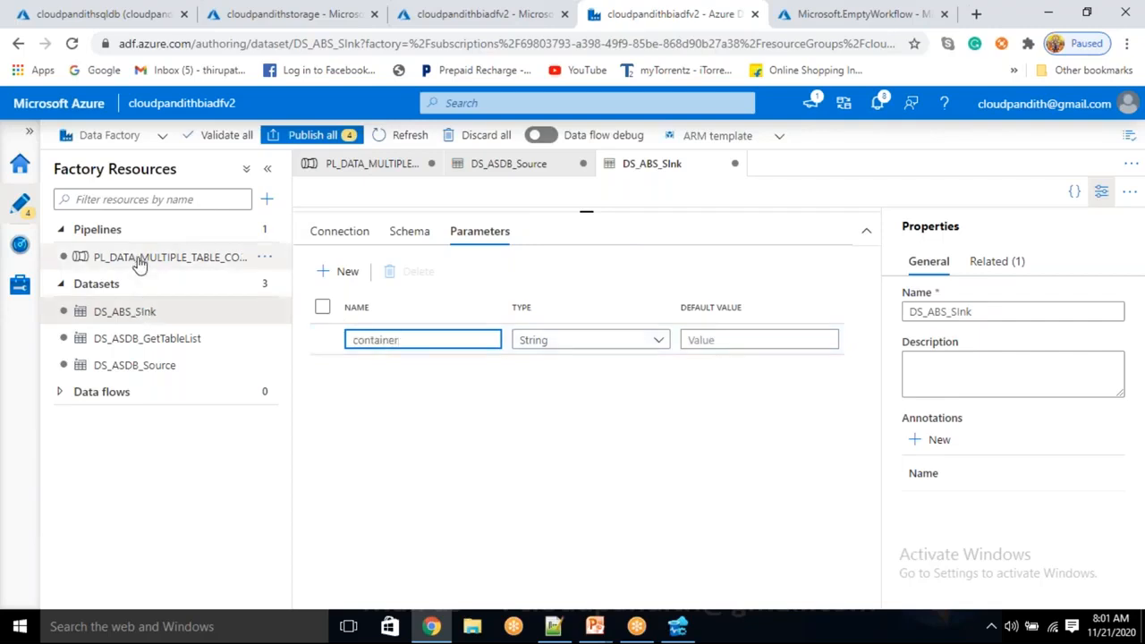
click(360, 243)
click(498, 328)
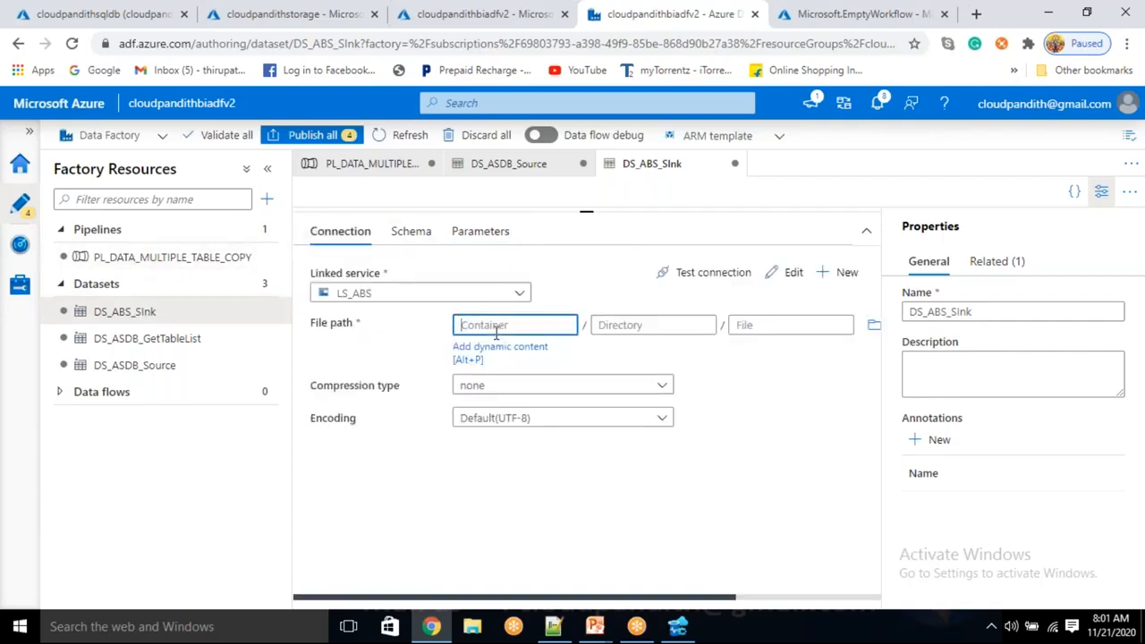
click(485, 347)
click(683, 534)
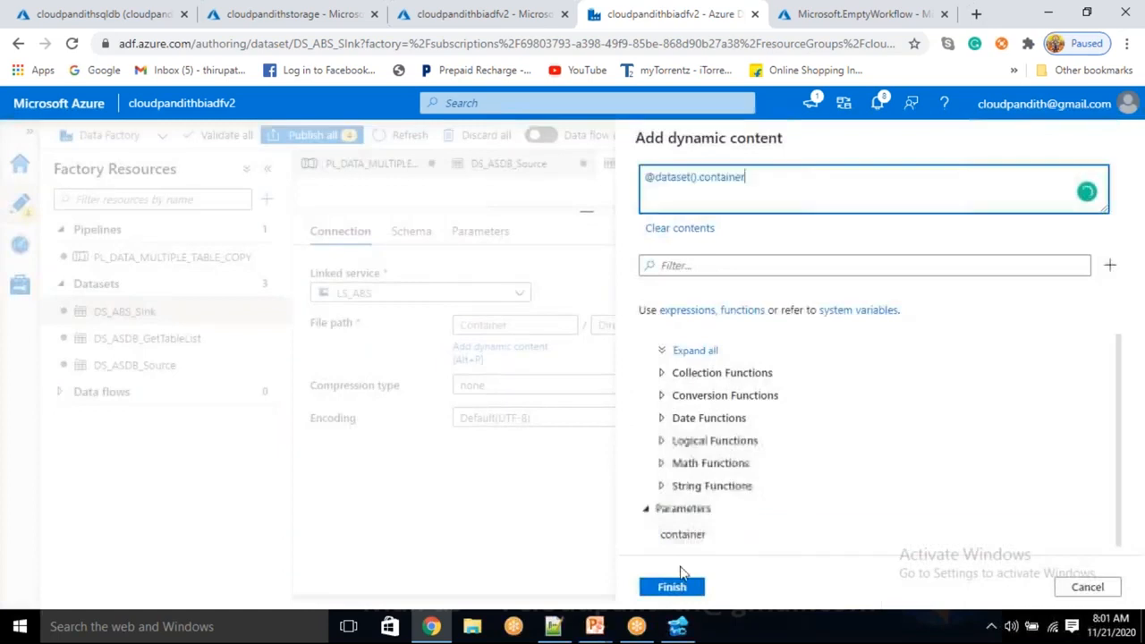
click(680, 586)
click(131, 257)
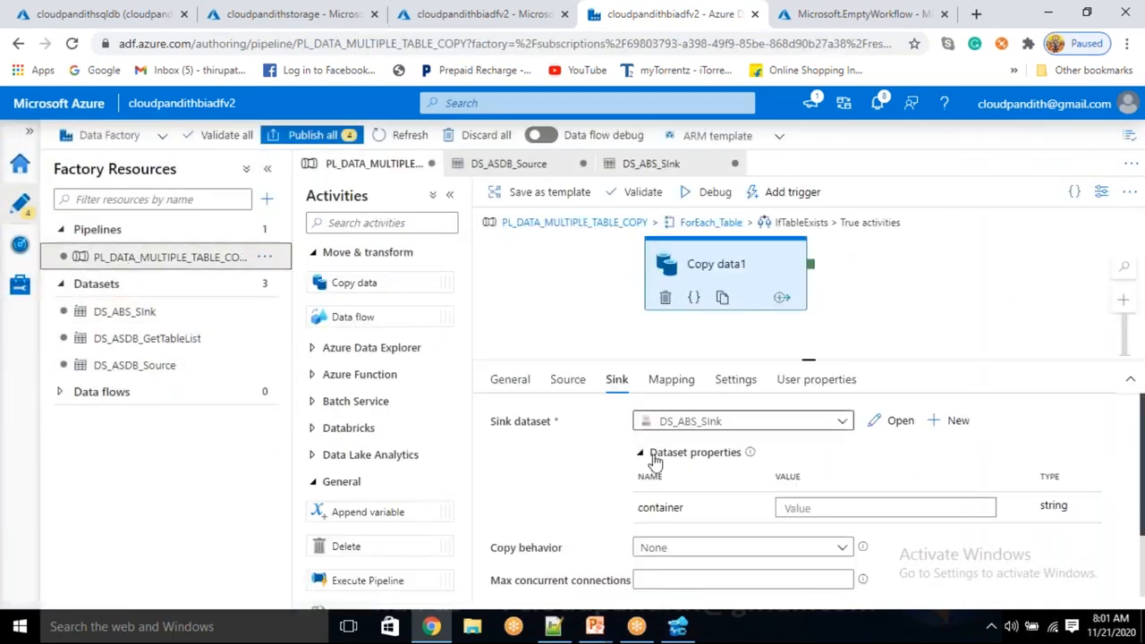
click(810, 508)
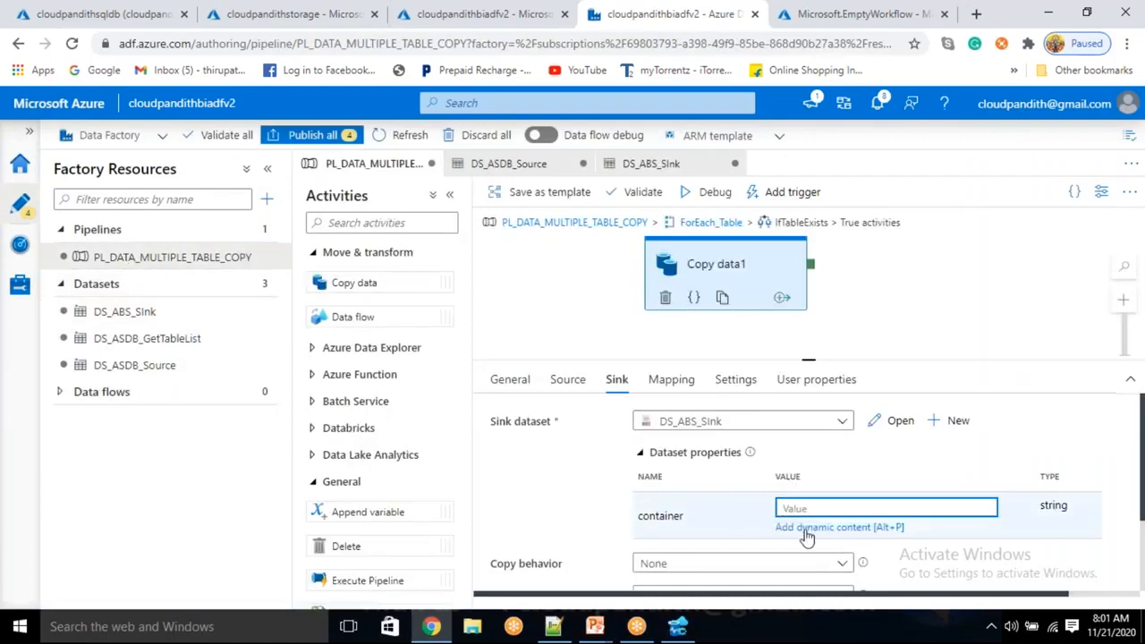
click(810, 528)
scroll(814, 517, down, 10)
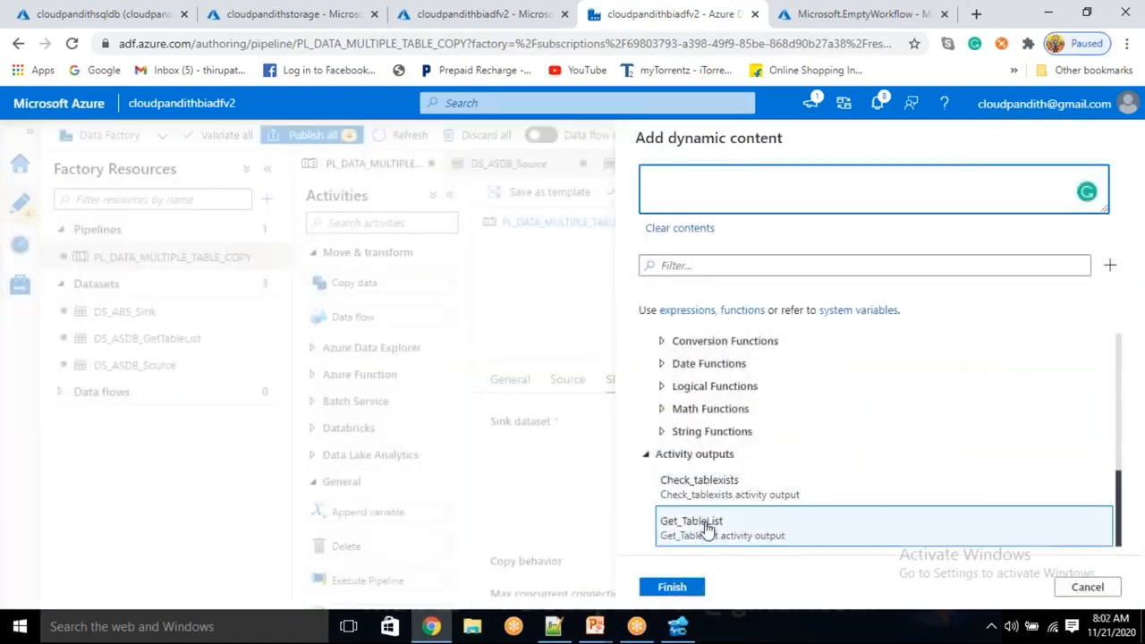
click(1088, 587)
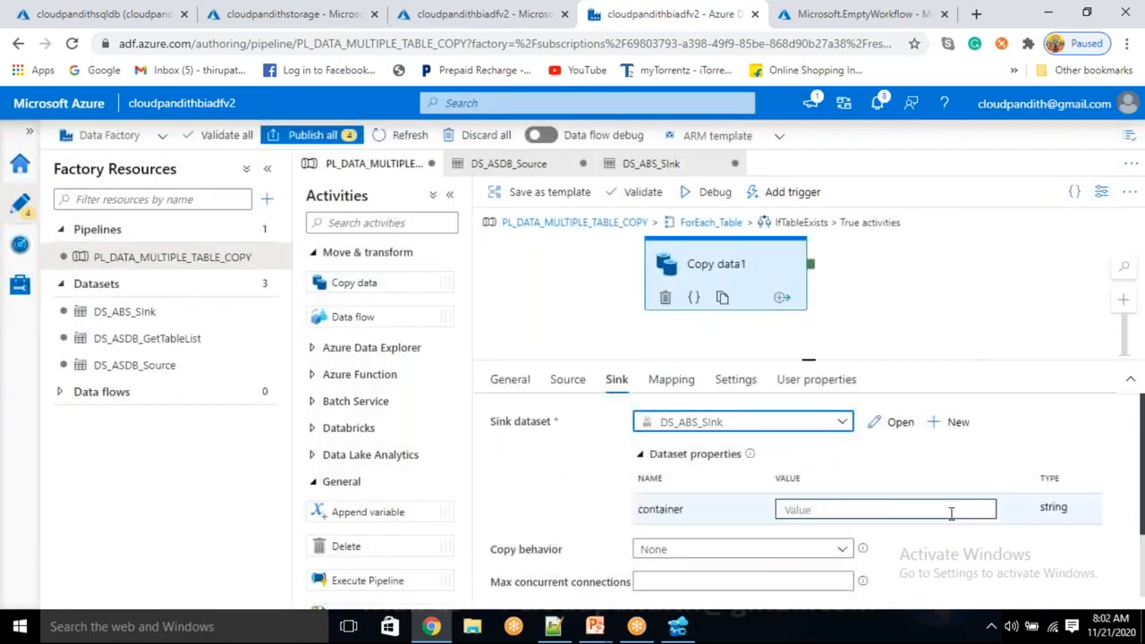
click(953, 507)
text(@item()
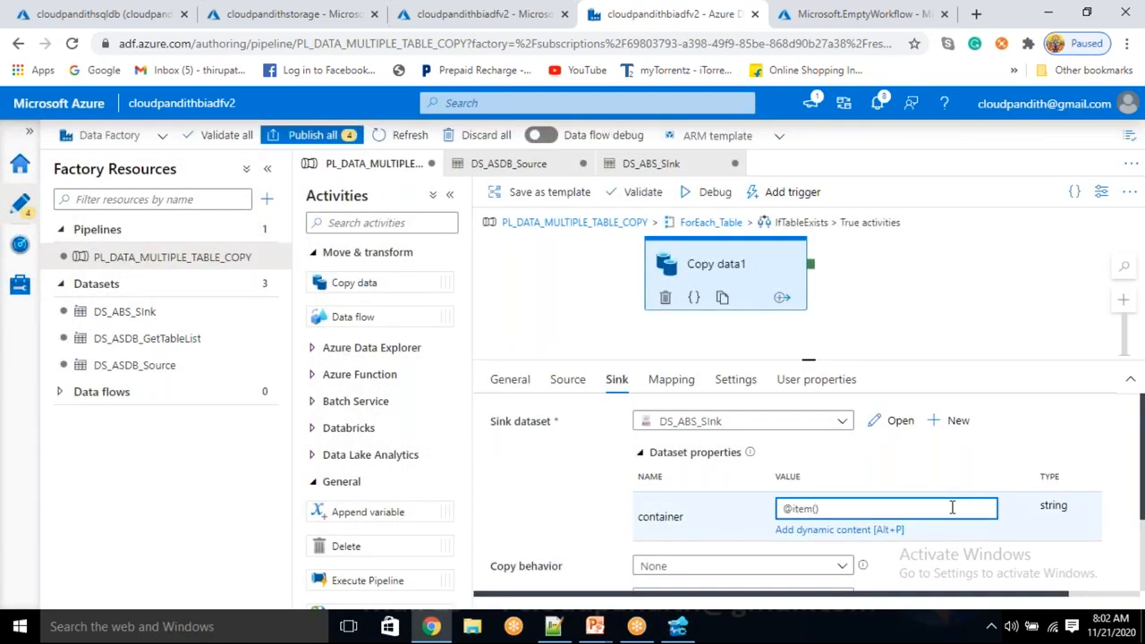
text().containername)
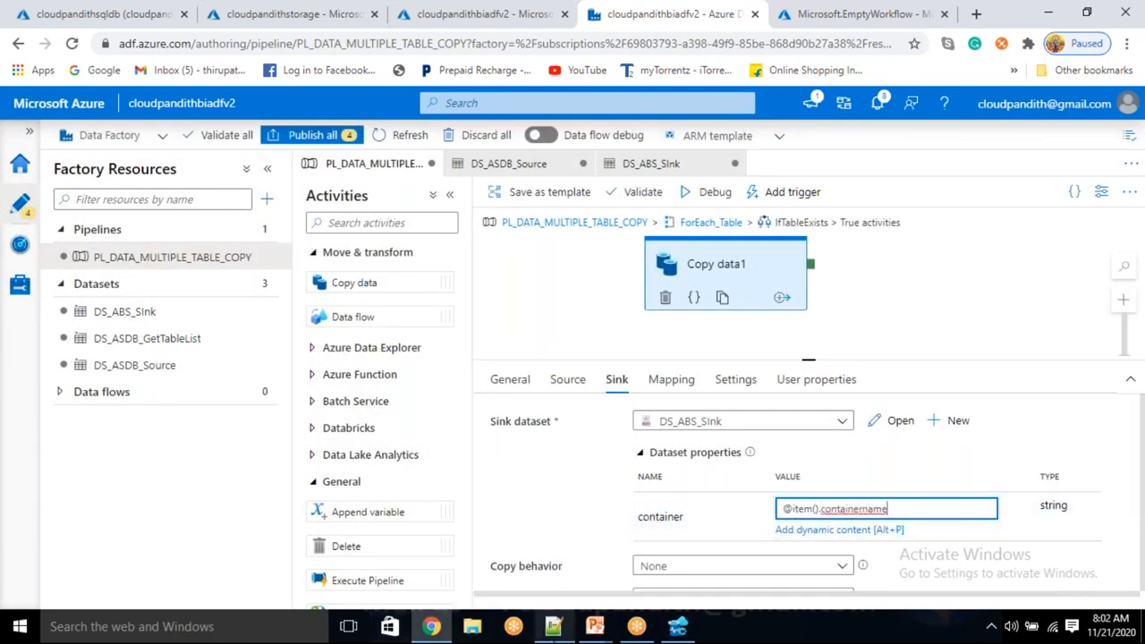
click(553, 626)
double_click(204, 138)
key(ctrl+c)
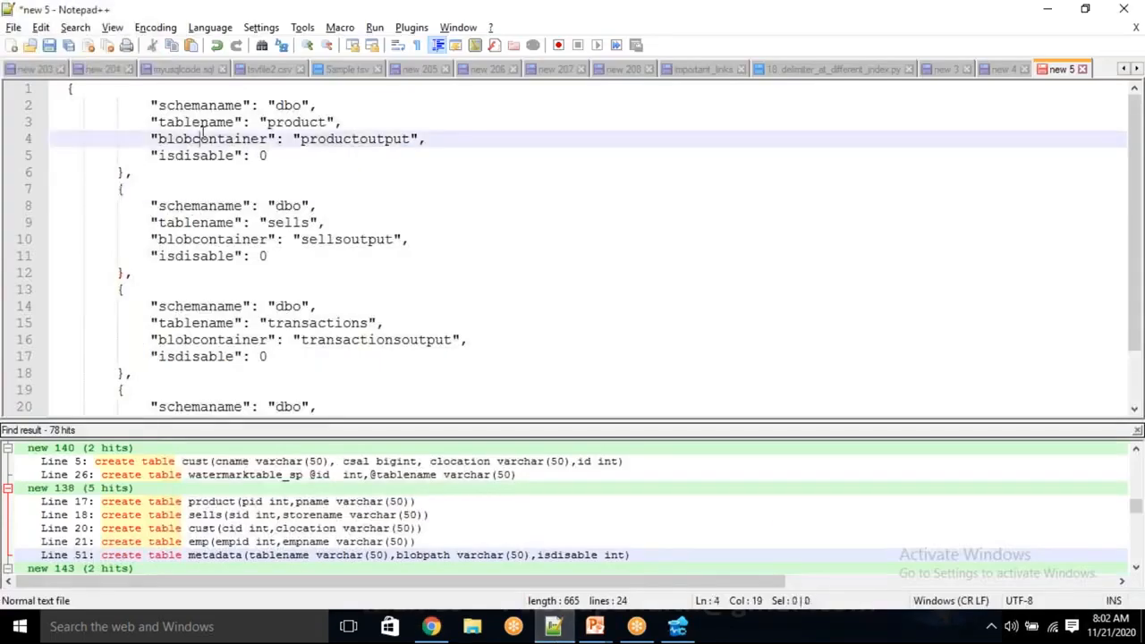
key(alt+Tab)
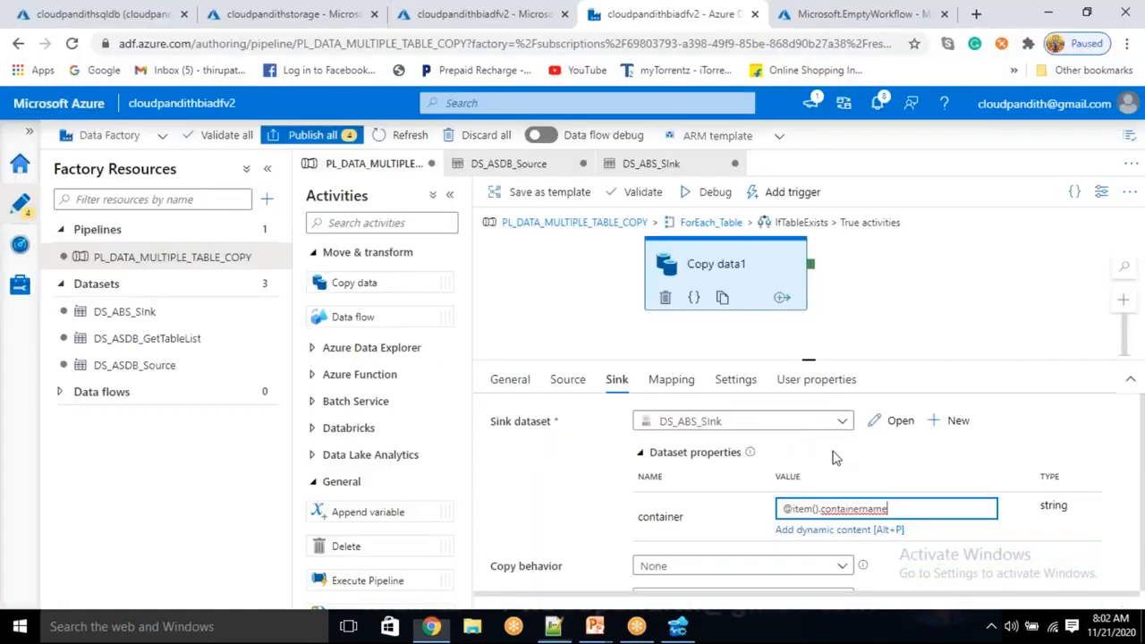
click(901, 507)
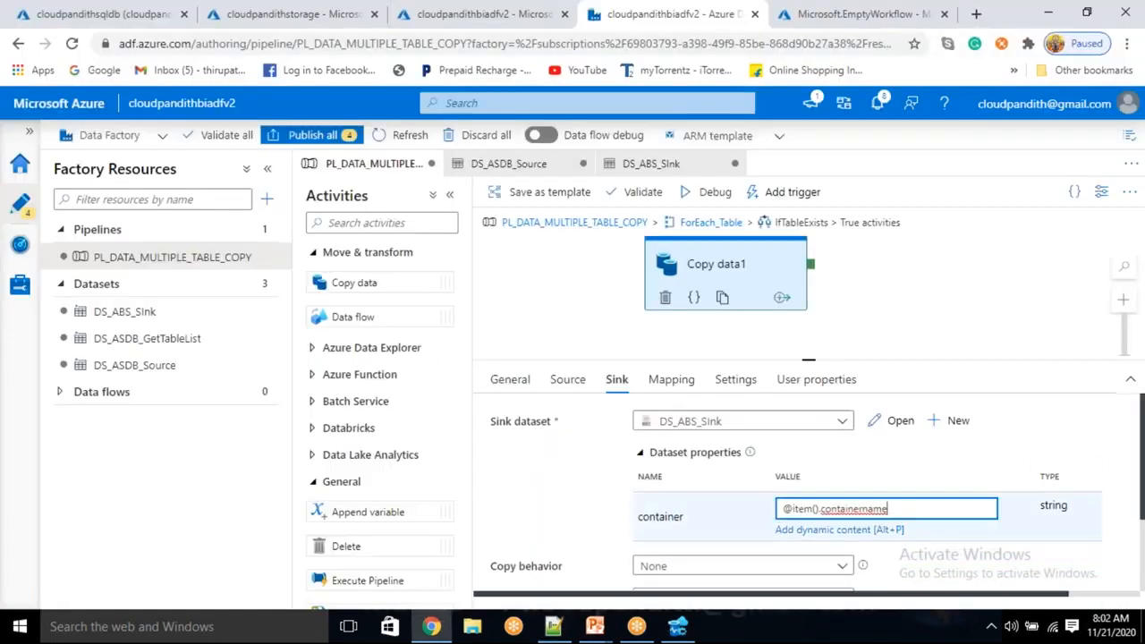
double_click(822, 517)
key(ctrl+v)
double_click(881, 508)
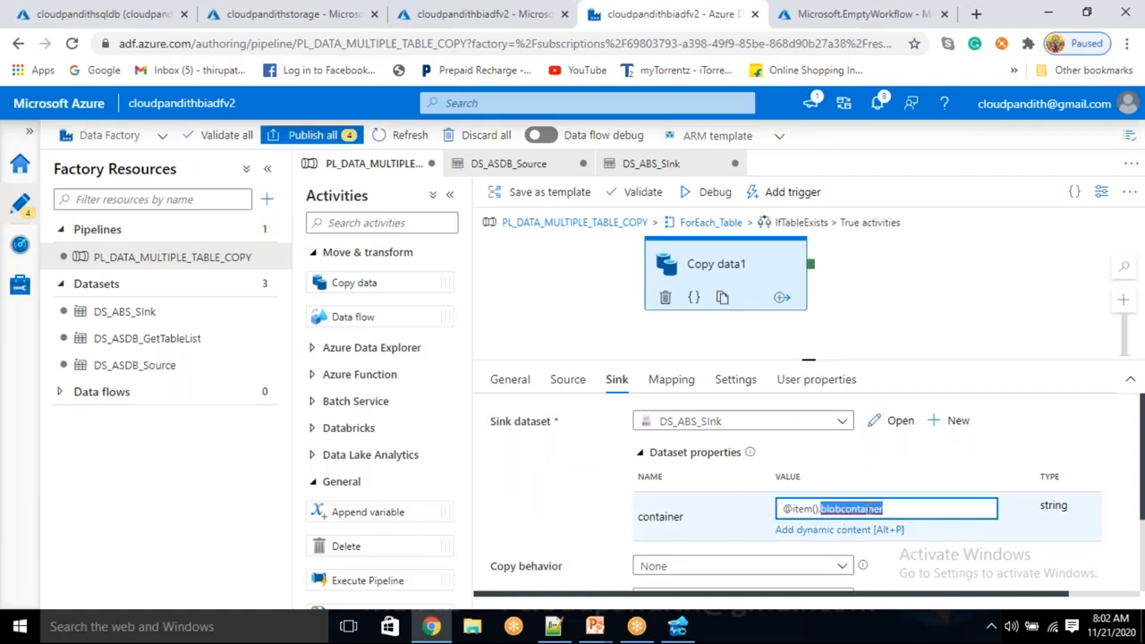
Switch to Notepad++ and examine the blobcontainer entries of the product and sells tables in the JSON.
key(alt+Tab)
double_click(338, 139)
double_click(225, 240)
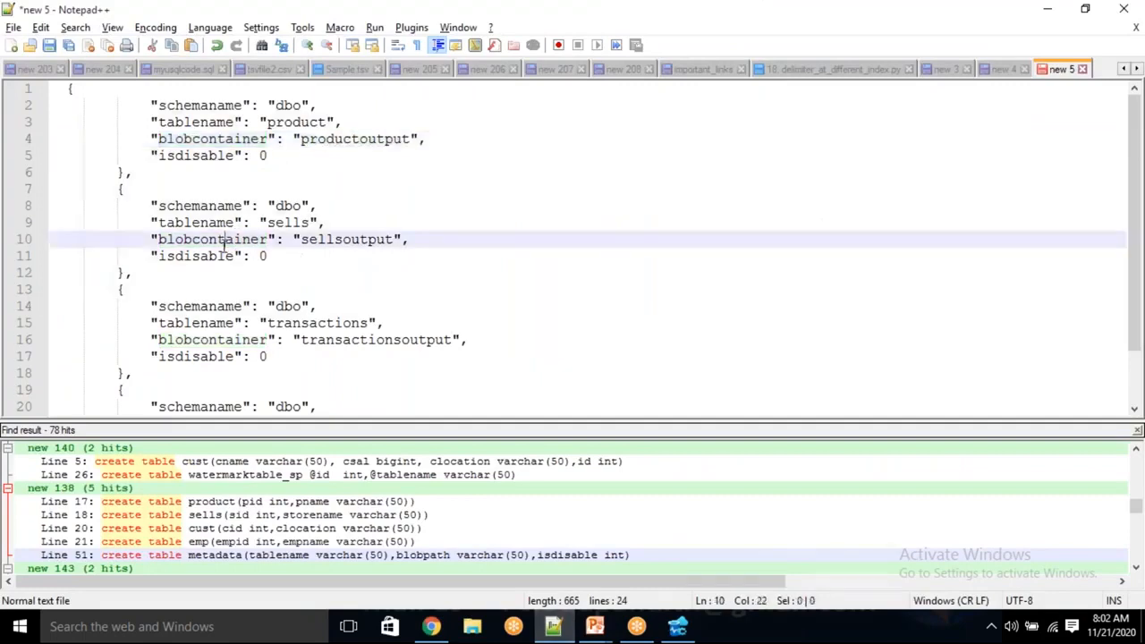
Check the sells table's blobcontainer value in the JSON and return to the Data Factory pipeline in Chrome.
double_click(322, 238)
click(433, 291)
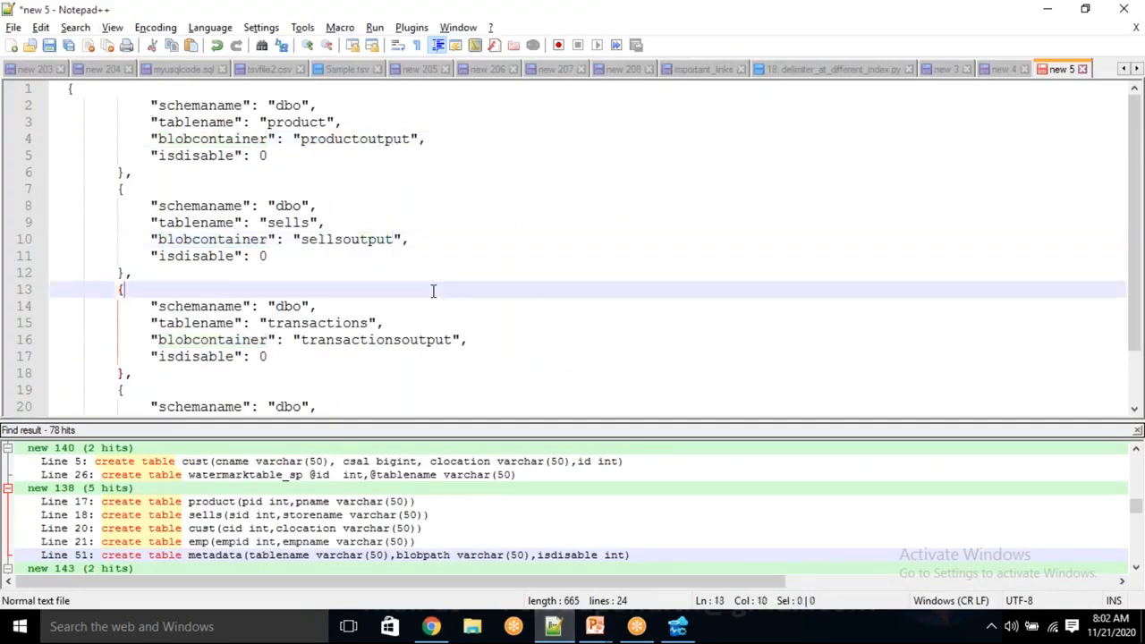
key(alt+Tab)
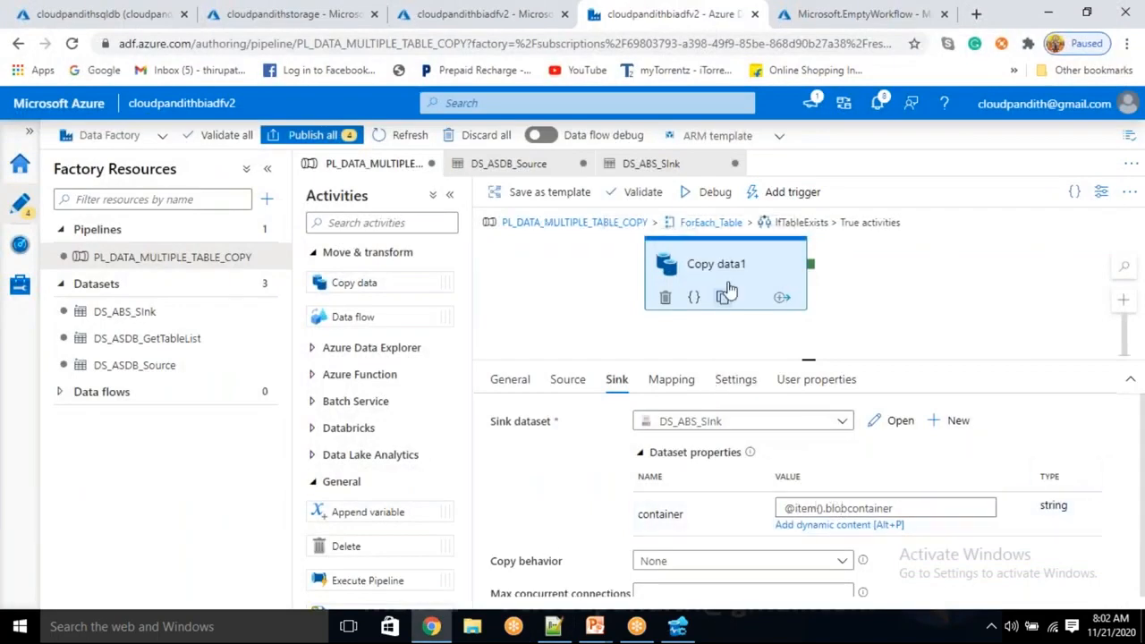
Add a Stored procedure activity that runs on success of Copy data1 and name it Success_SP.
drag(736, 260, 659, 289)
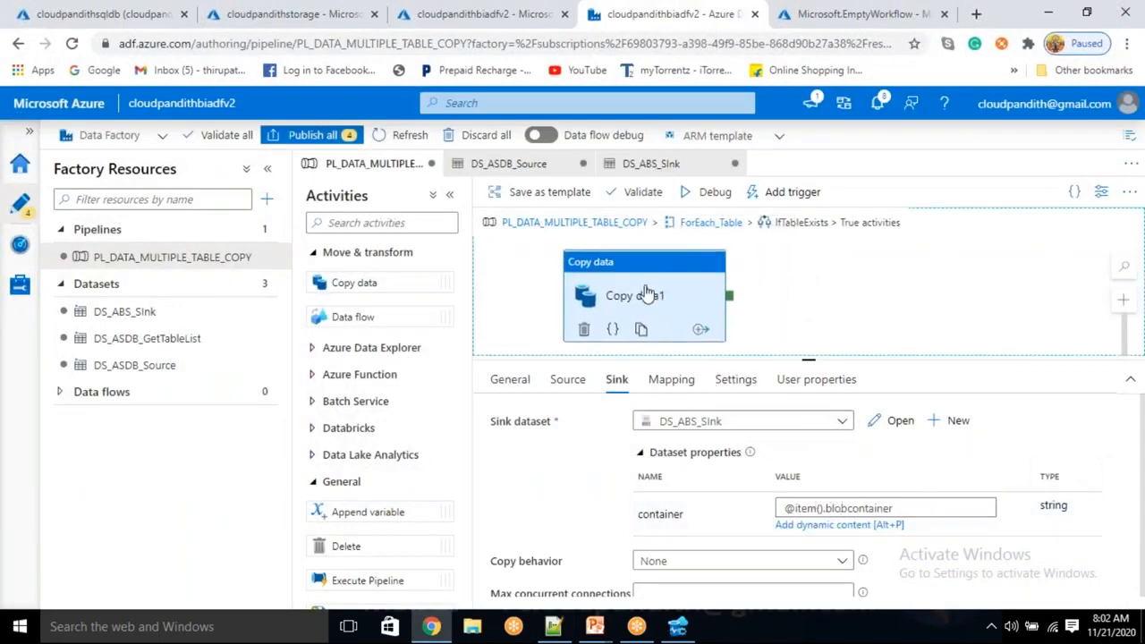
scroll(375, 451, down, 5)
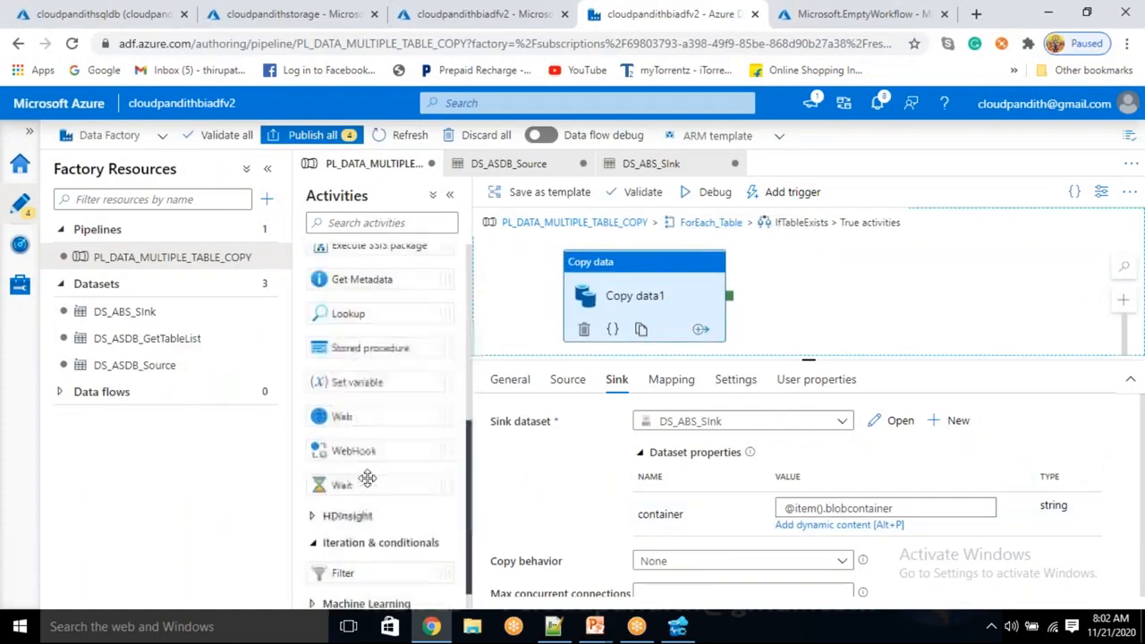
scroll(345, 537, up, 2)
drag(362, 404, 856, 267)
drag(729, 311, 780, 259)
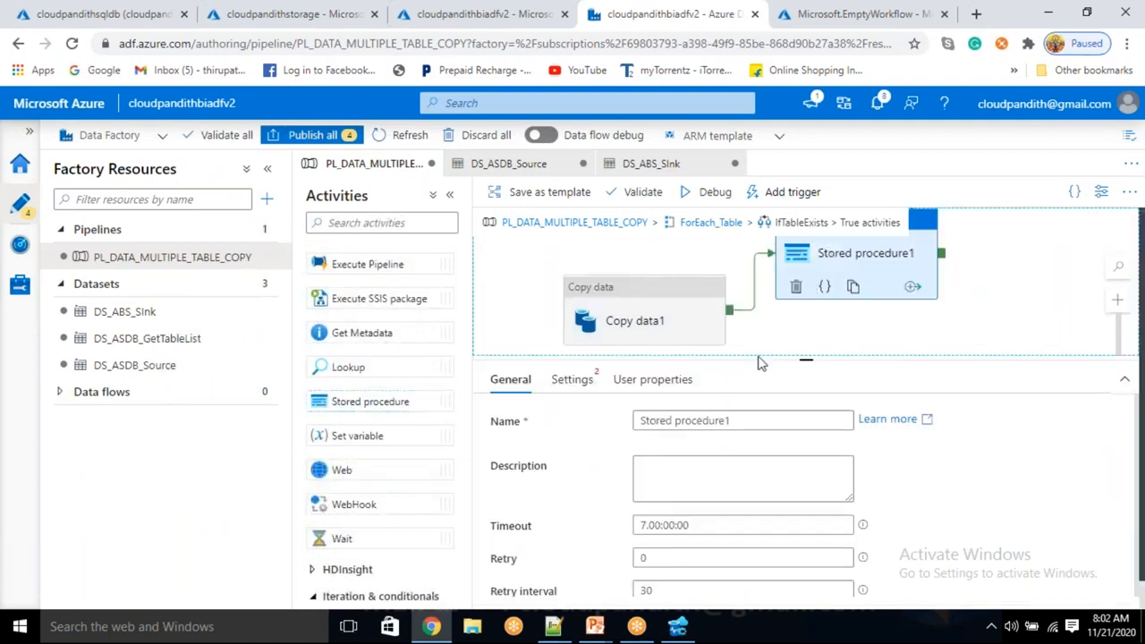
drag(807, 359, 852, 315)
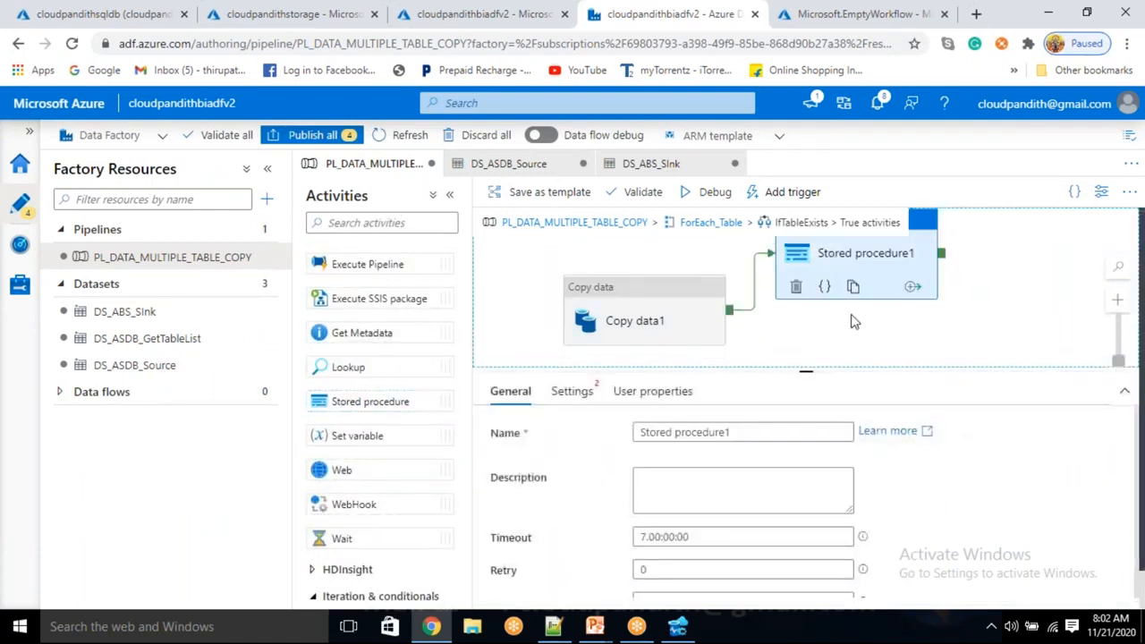
triple_click(684, 433)
key(BackSpace)
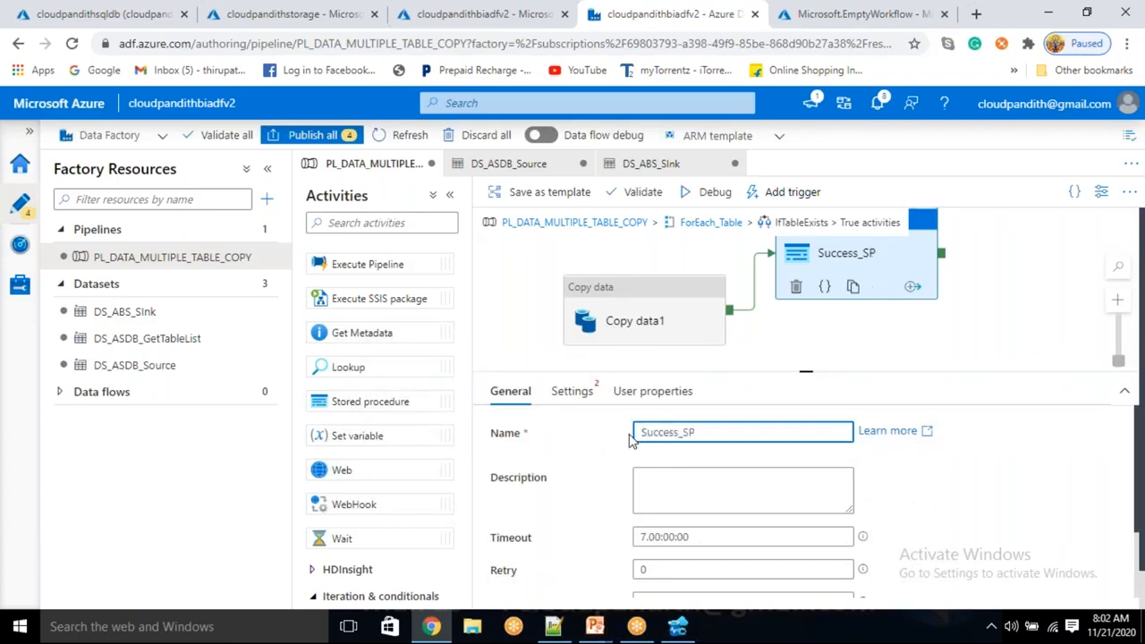
Set Success_SP to use the LS_ASDB linked service and the stored procedure [dbo].[pipeline_log_usp].
click(583, 402)
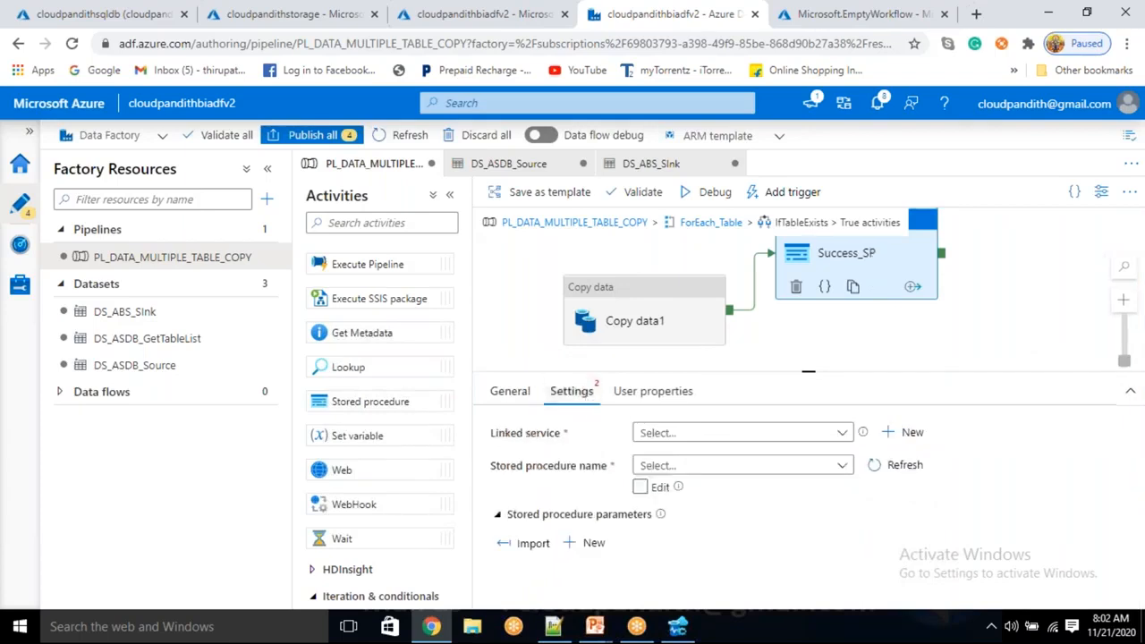
click(701, 434)
click(675, 513)
click(736, 469)
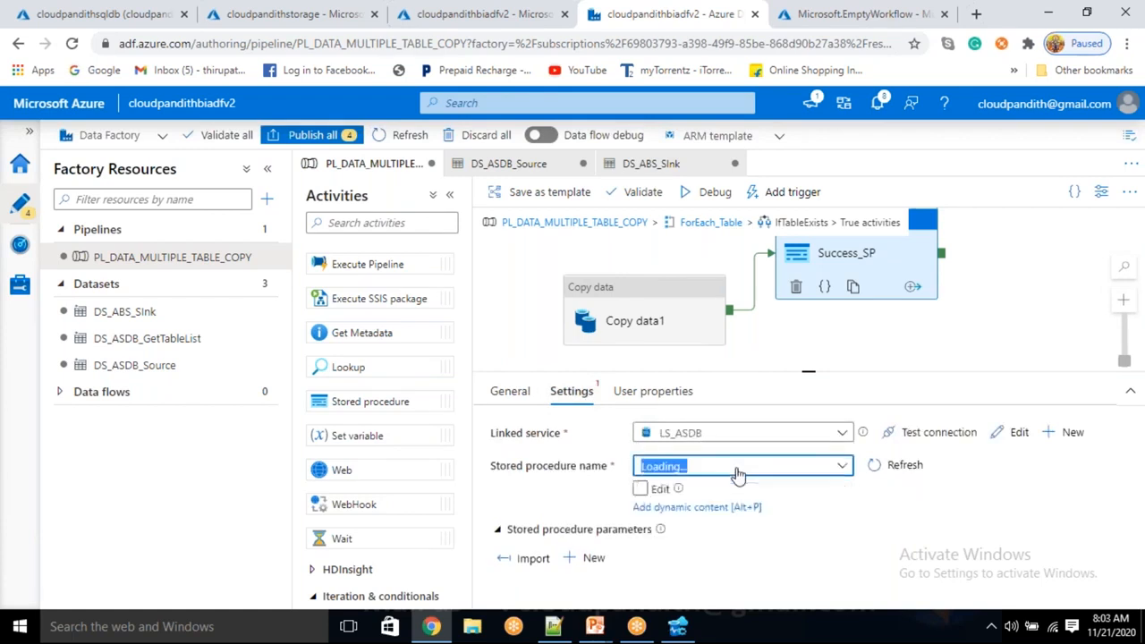
click(703, 546)
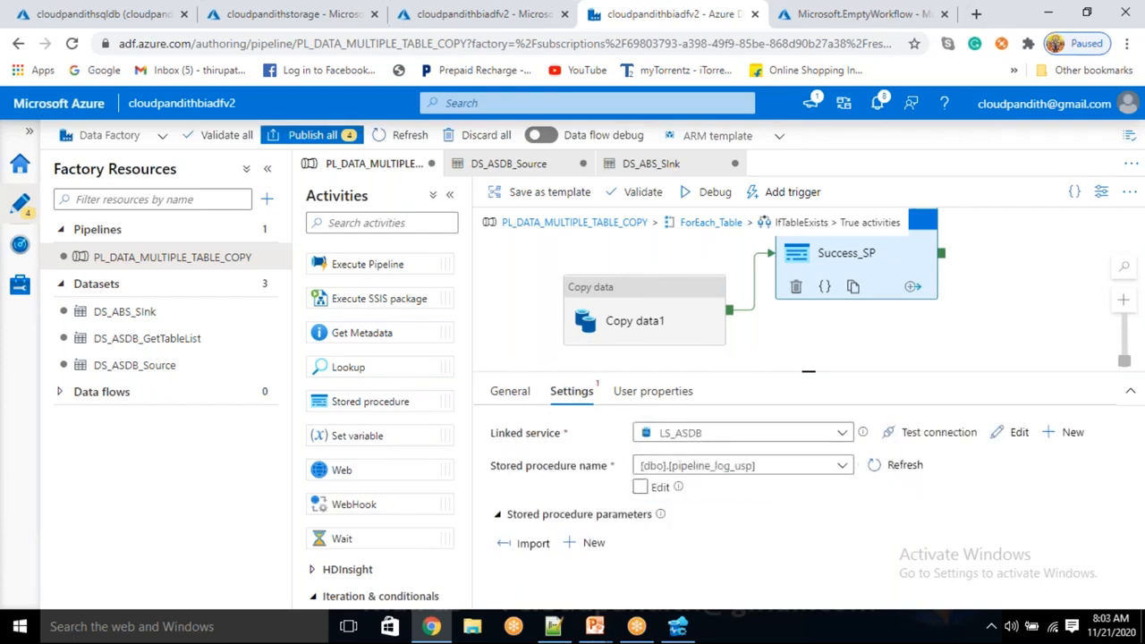
Import the parameters of the pipeline_log_usp stored procedure and enlarge the settings area to review them.
click(535, 554)
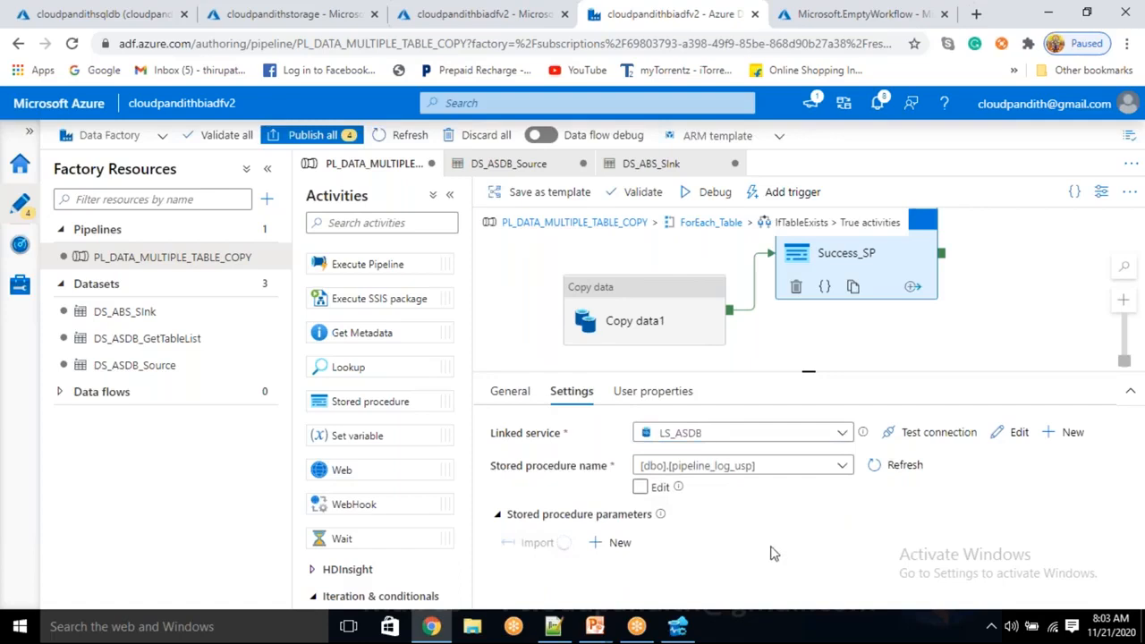
scroll(772, 549, down, 5)
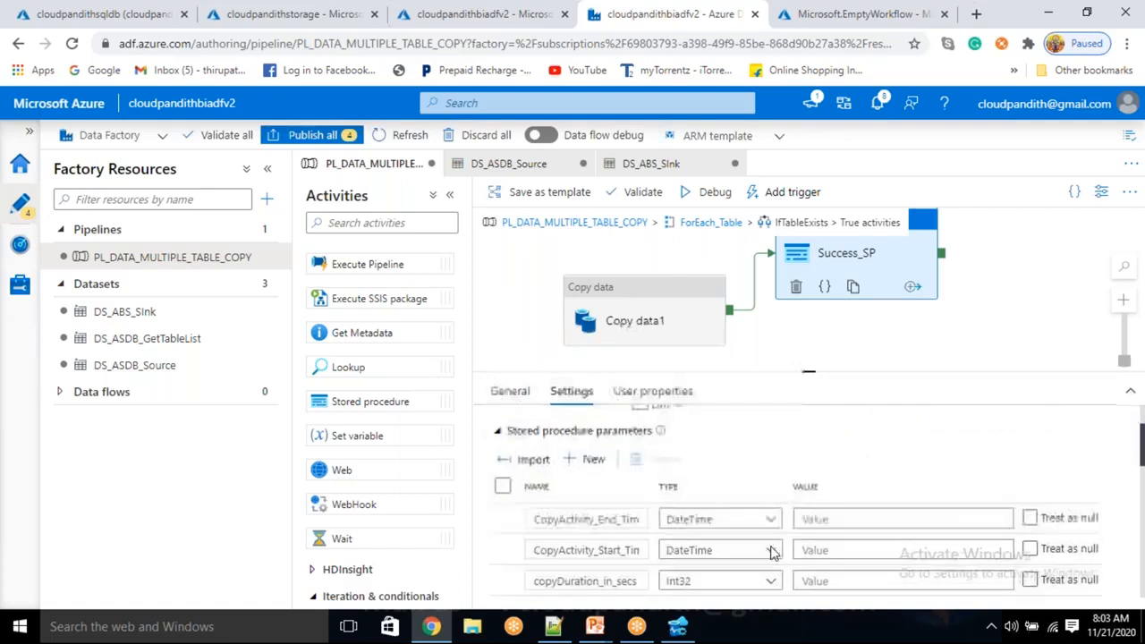
scroll(787, 536, down, 5)
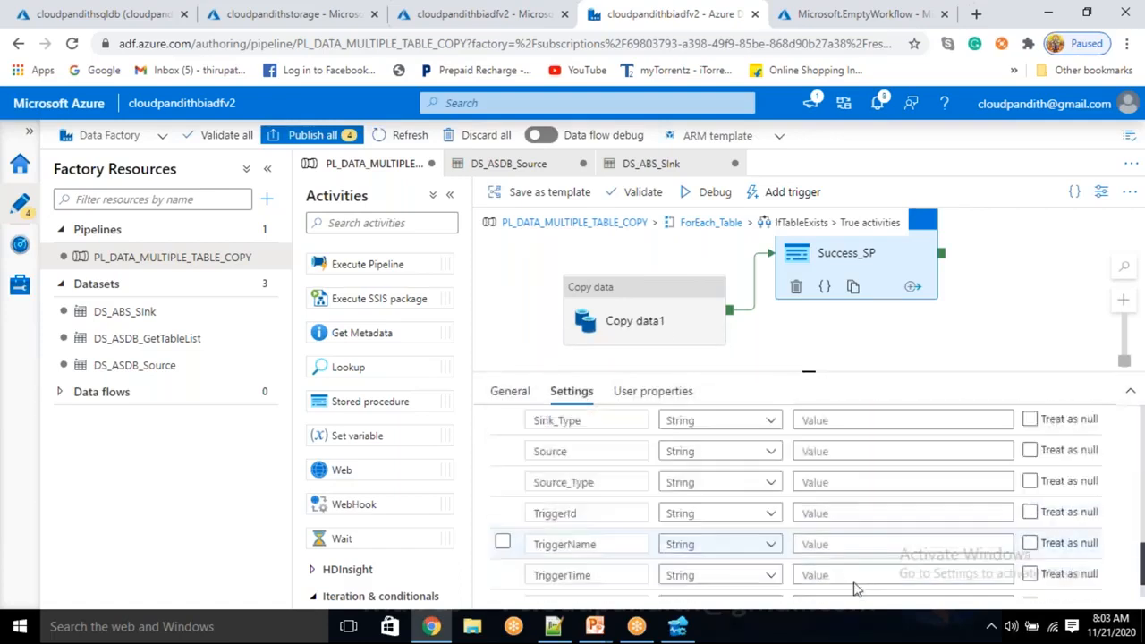
scroll(805, 522, down, 3)
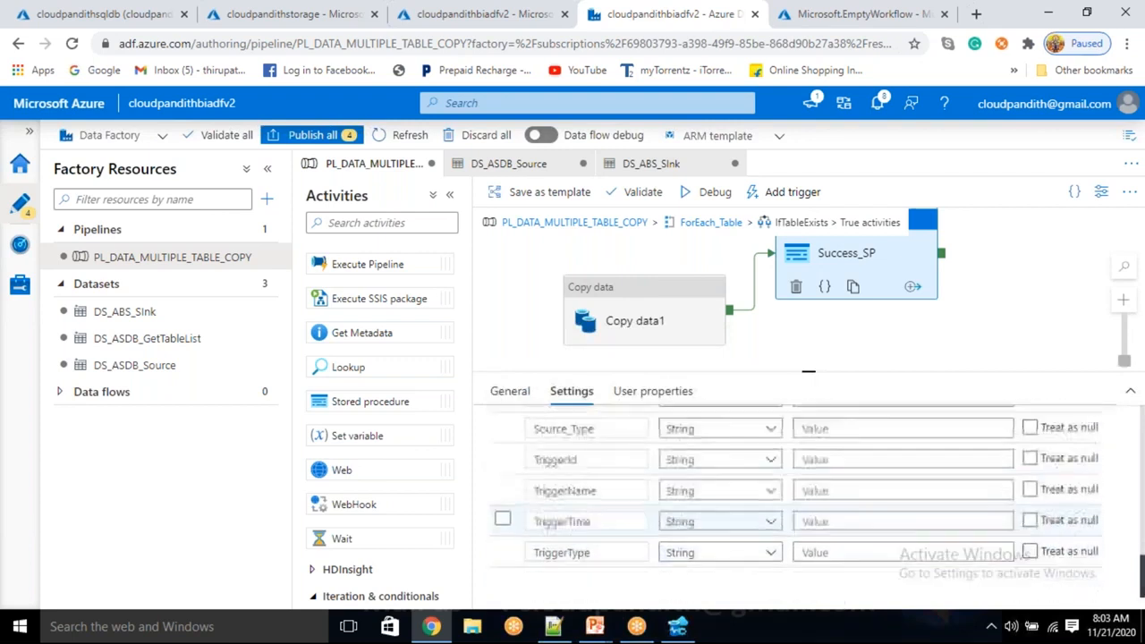
drag(808, 370, 808, 215)
scroll(842, 380, up, 6)
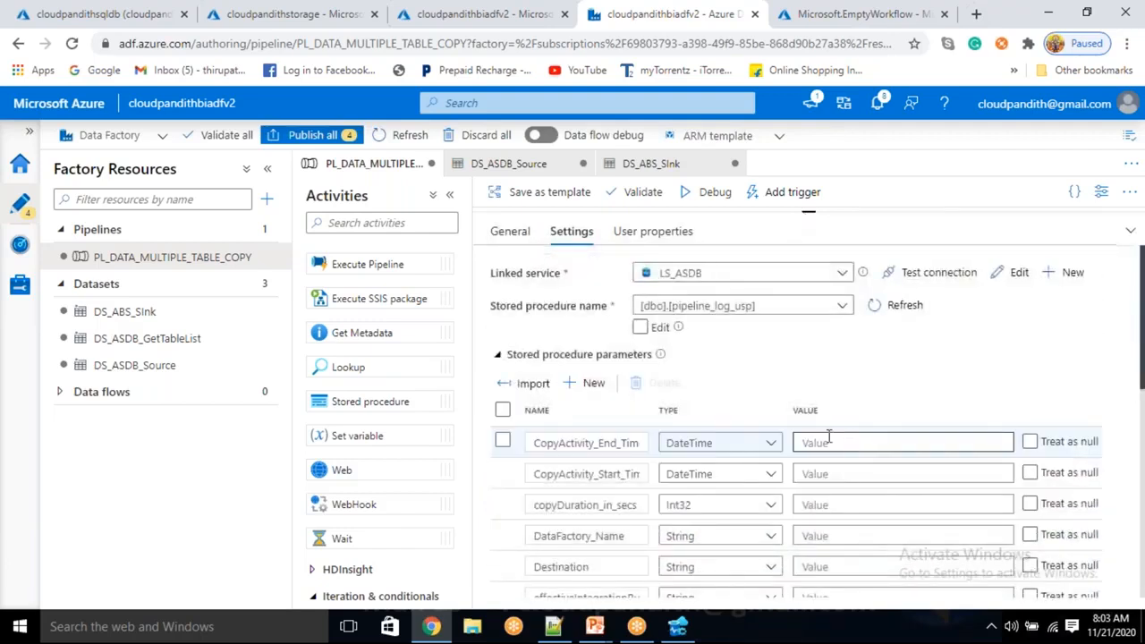
click(830, 442)
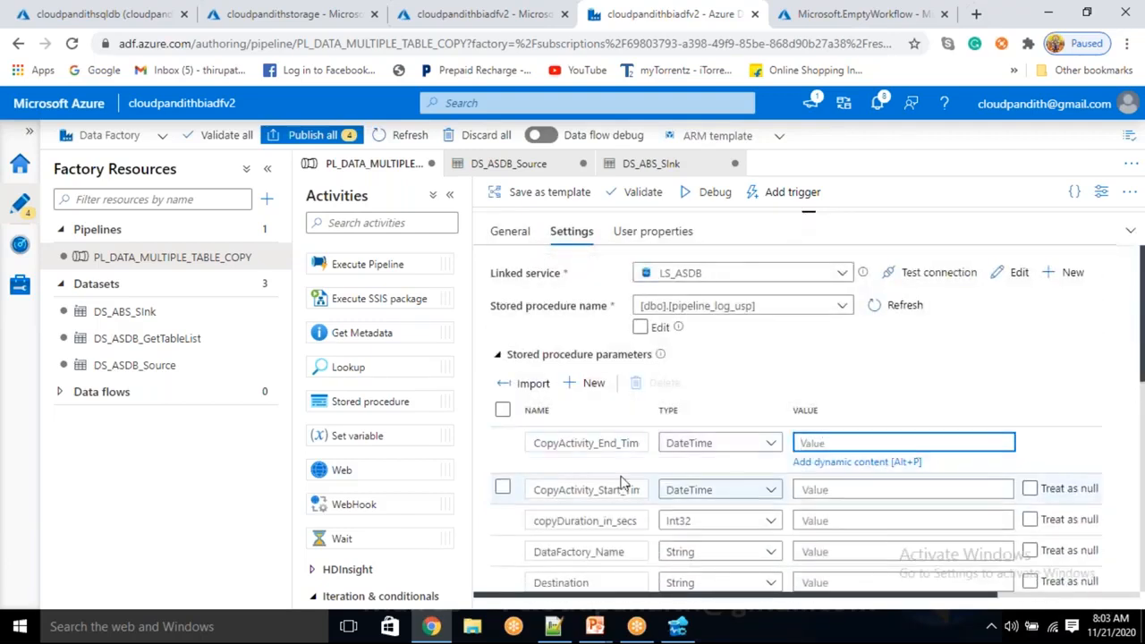
click(814, 461)
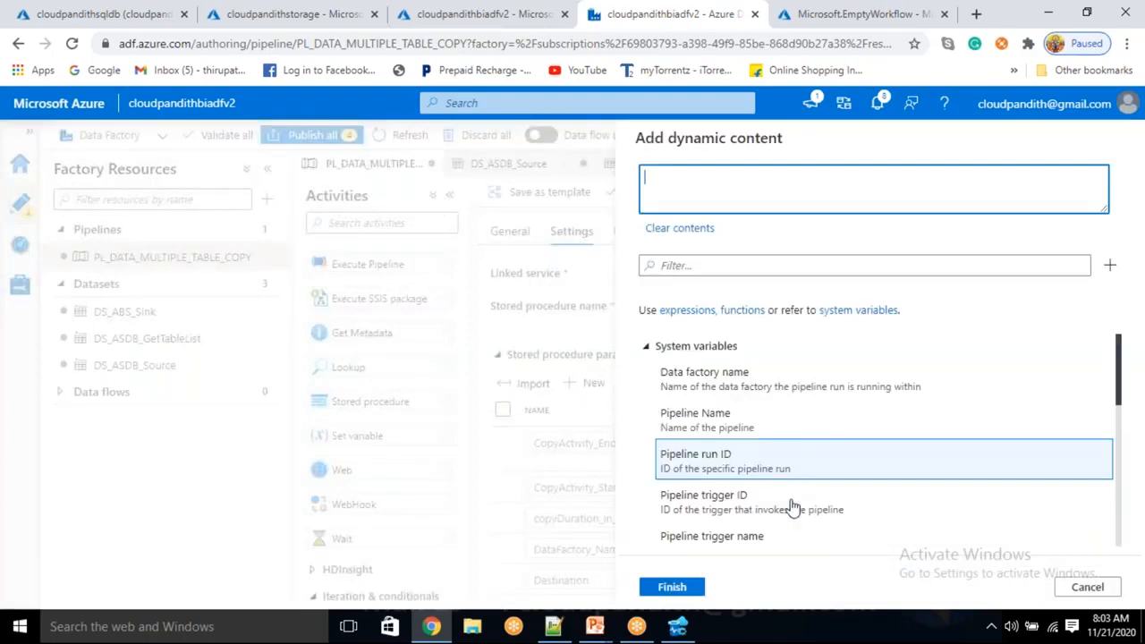
scroll(759, 537, down, 10)
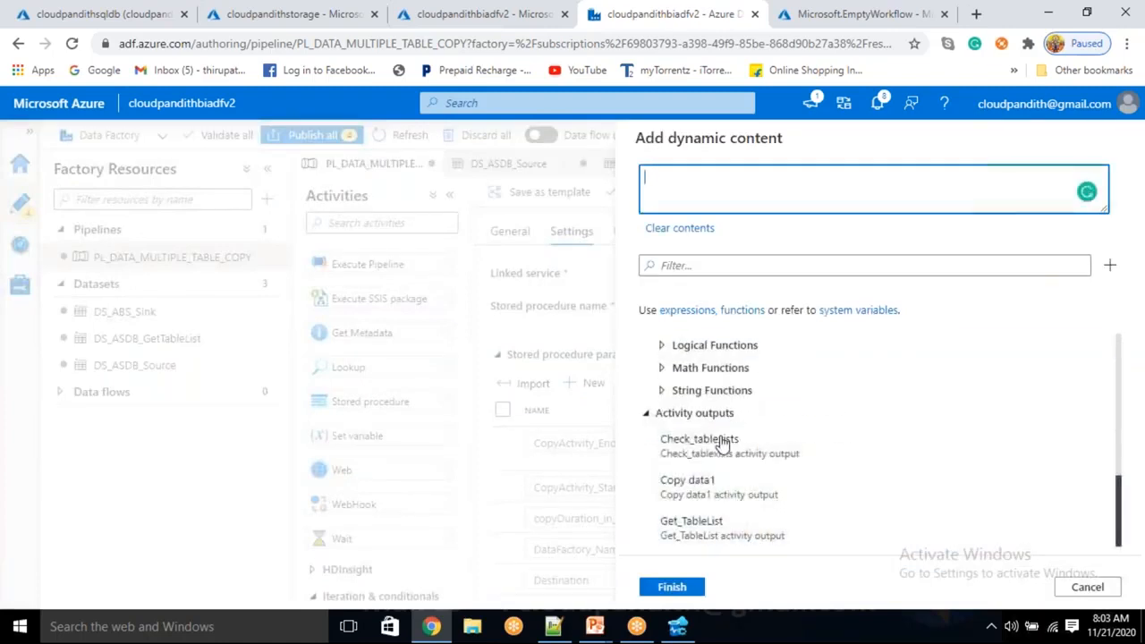
click(716, 483)
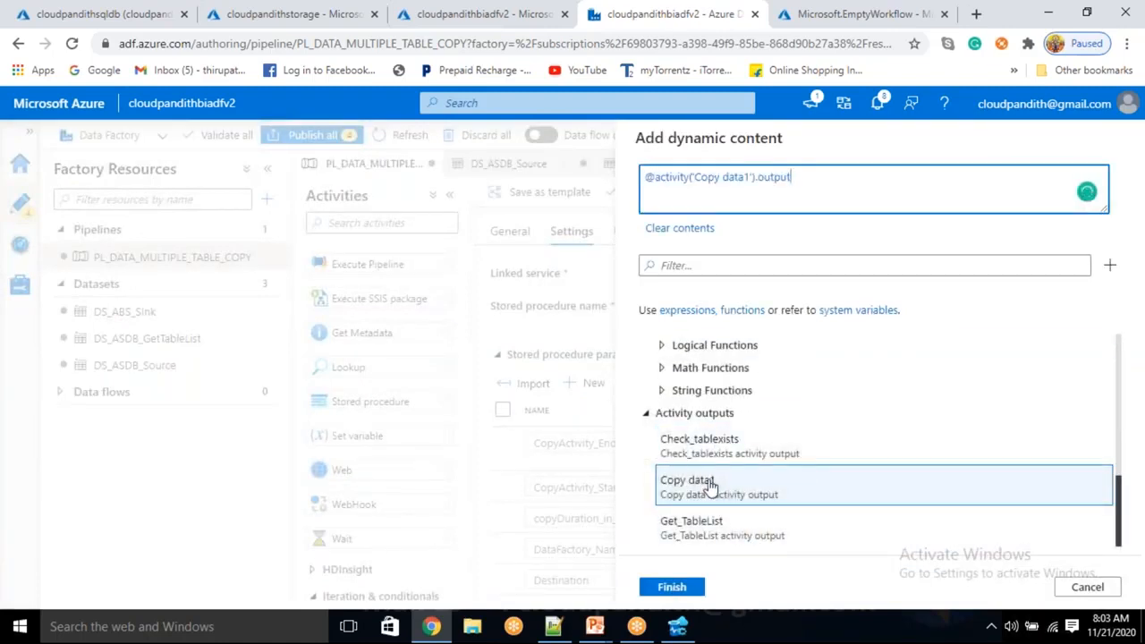
text(.)
key(BackSpace)
key(BackSpace)
text(ecutionEndTime)
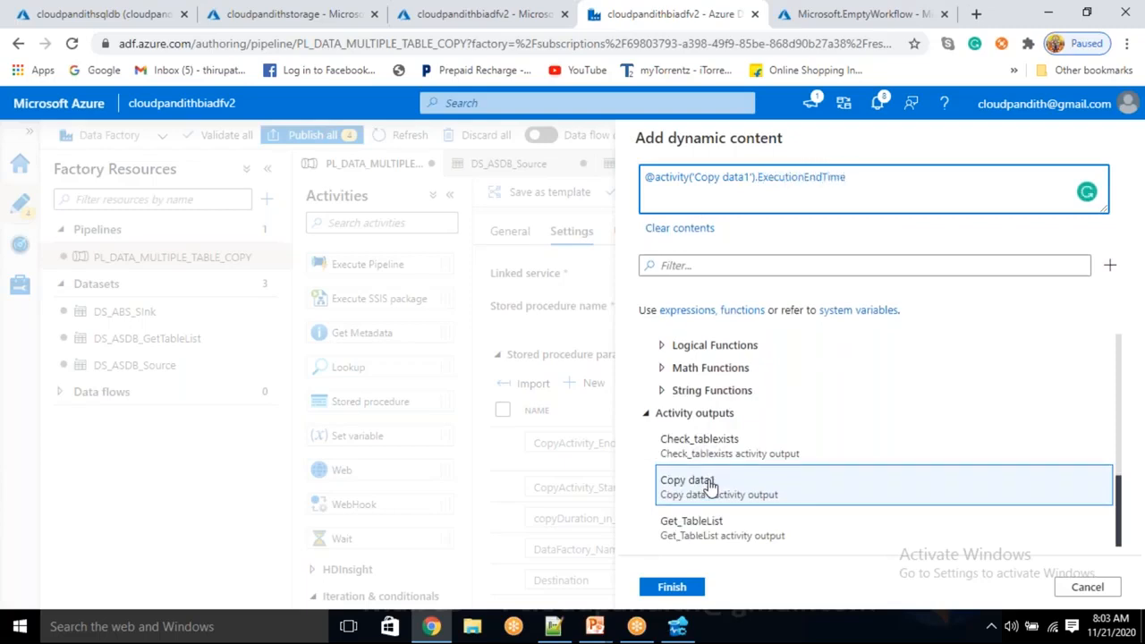
click(684, 582)
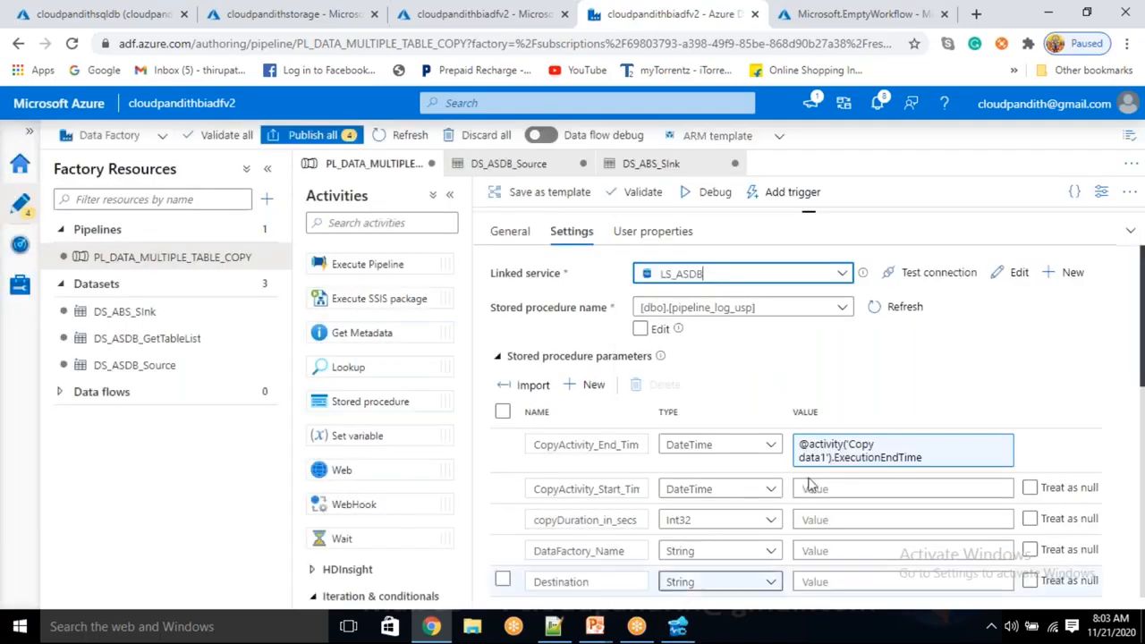
click(823, 494)
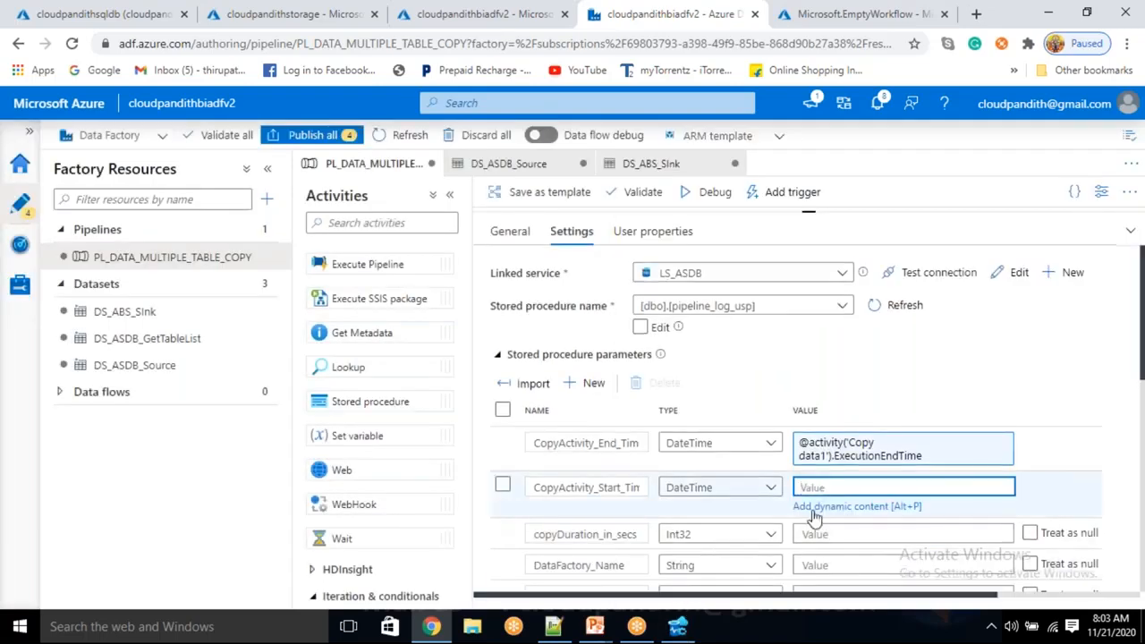
click(810, 511)
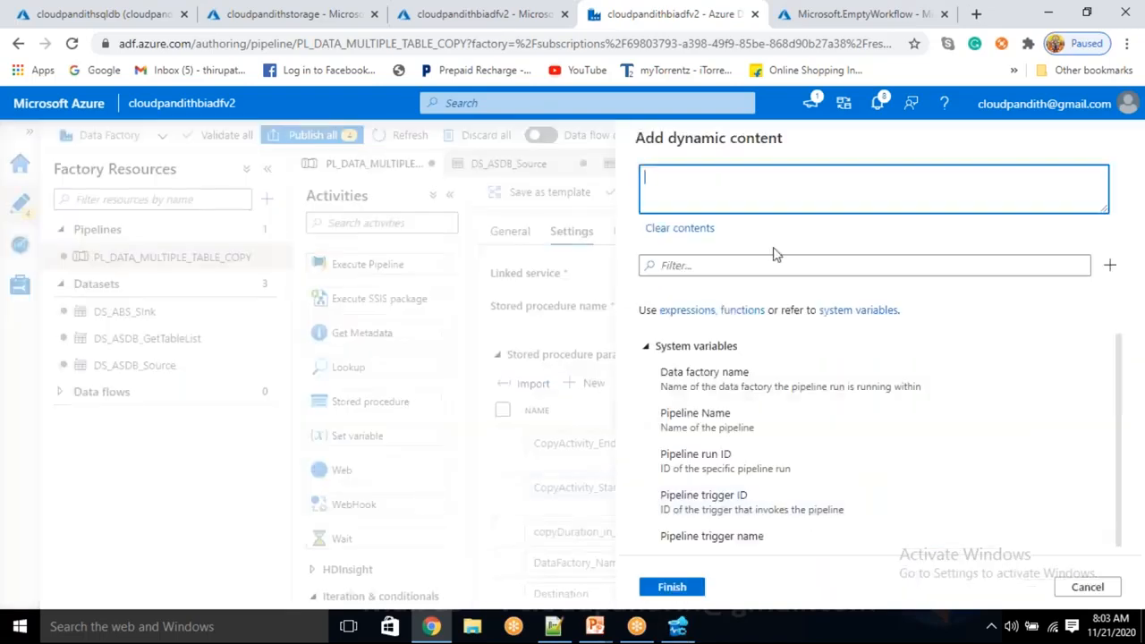
scroll(777, 494, down, 10)
click(755, 491)
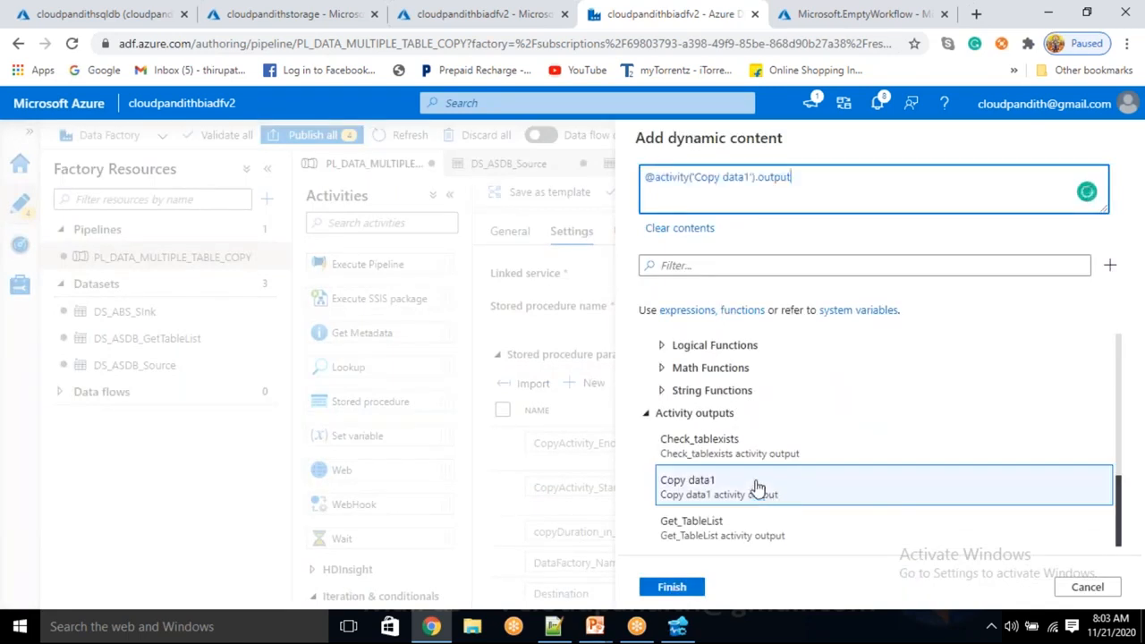
key(BackSpace)
text(Exec)
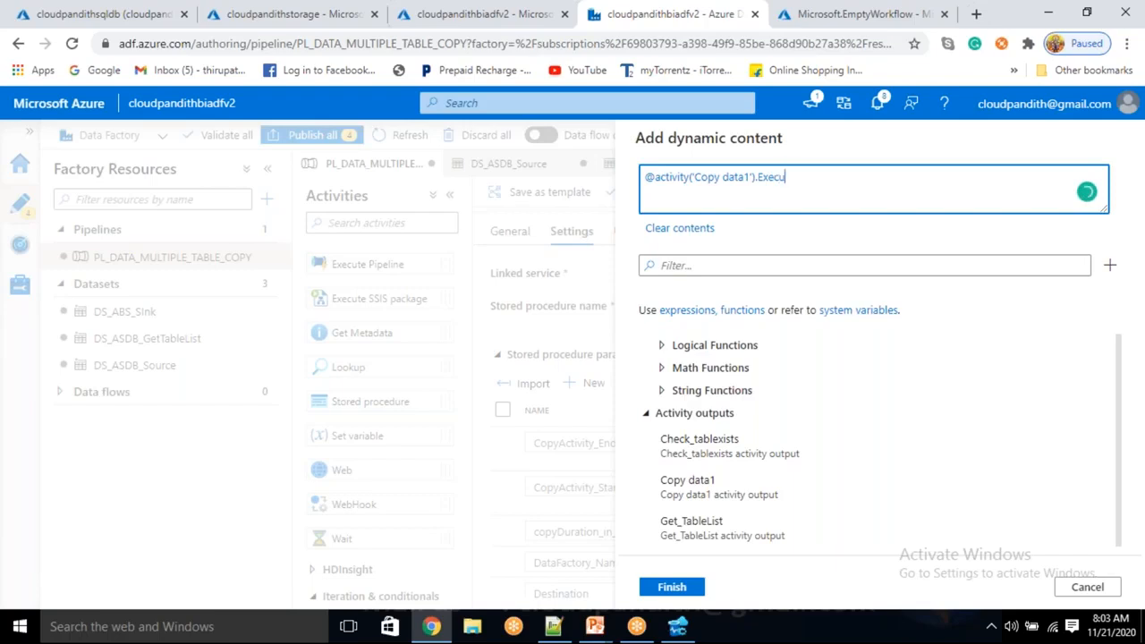
text(utionStartTime)
click(685, 590)
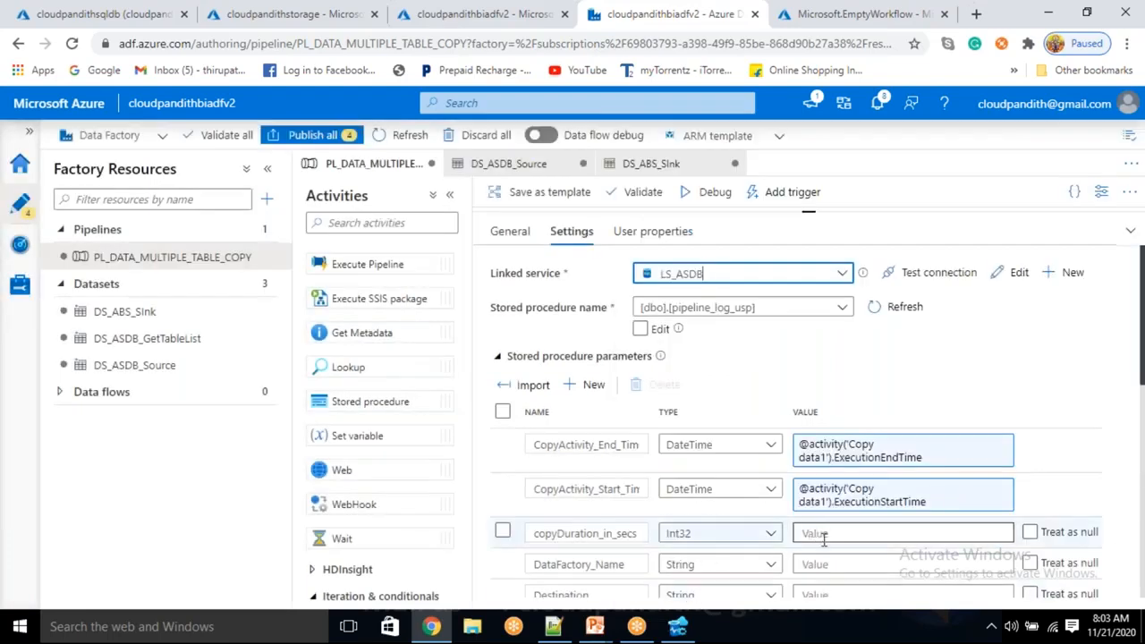
click(821, 535)
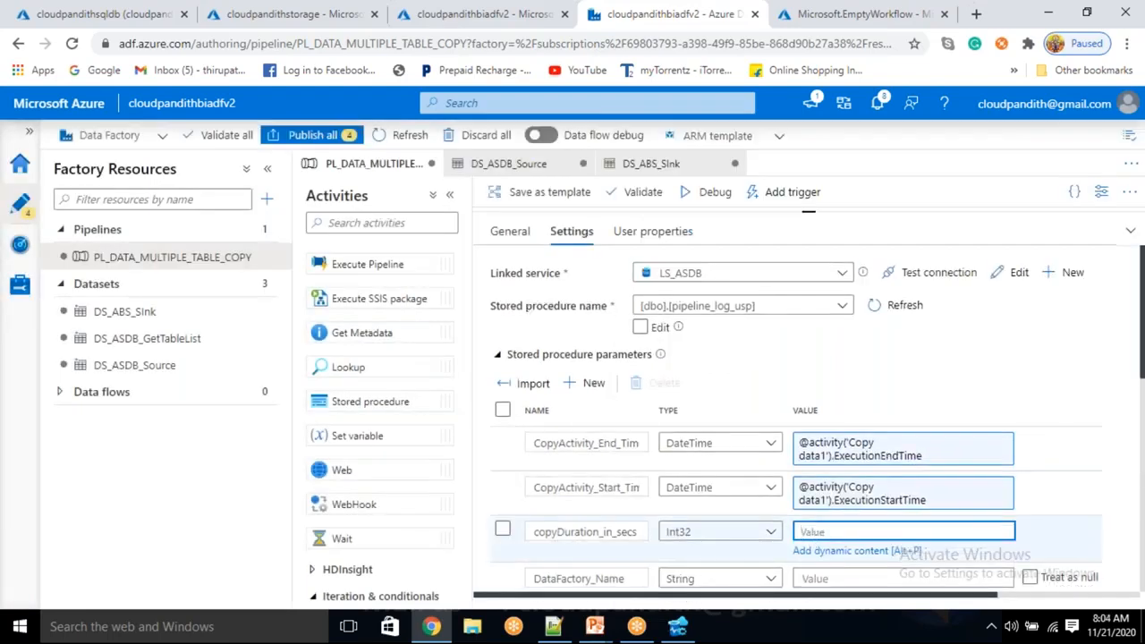
click(813, 552)
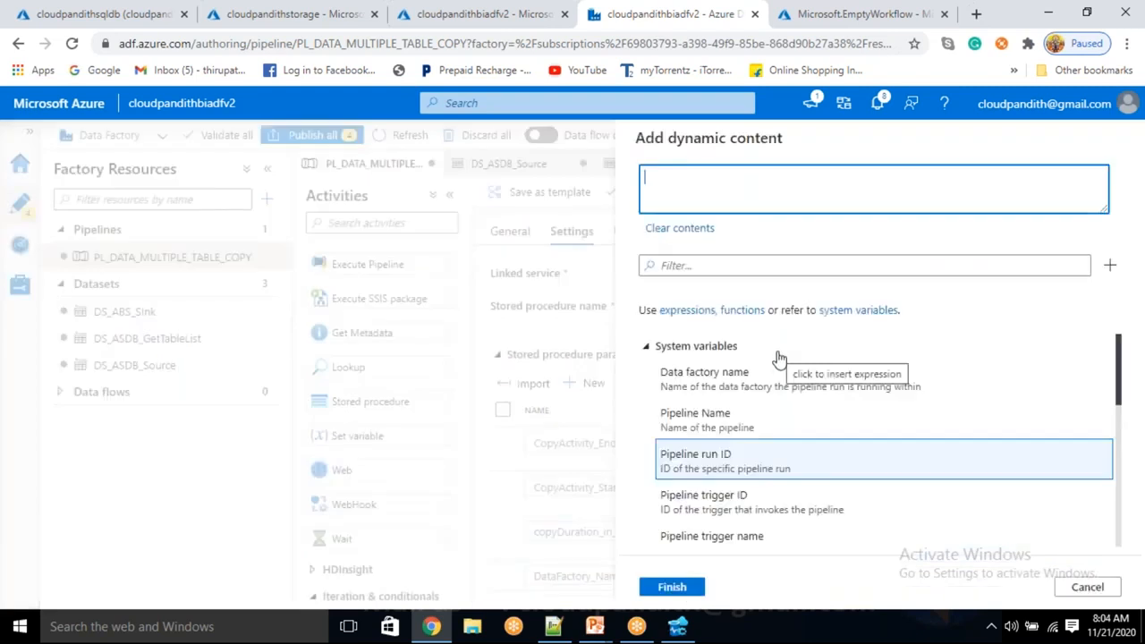
scroll(770, 411, down, 6)
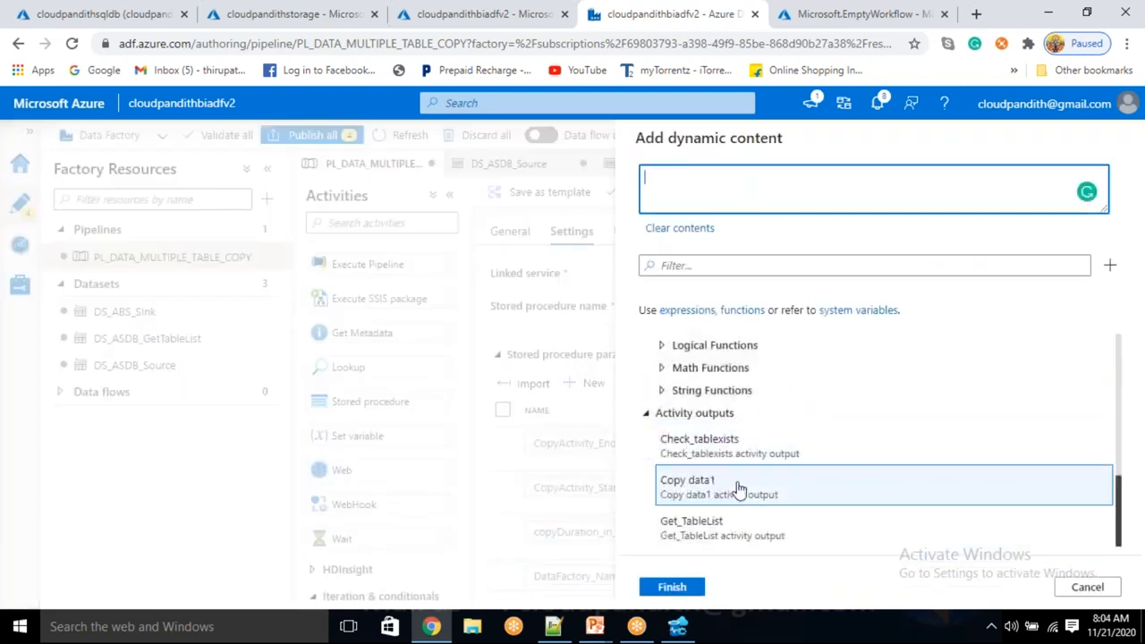
click(739, 488)
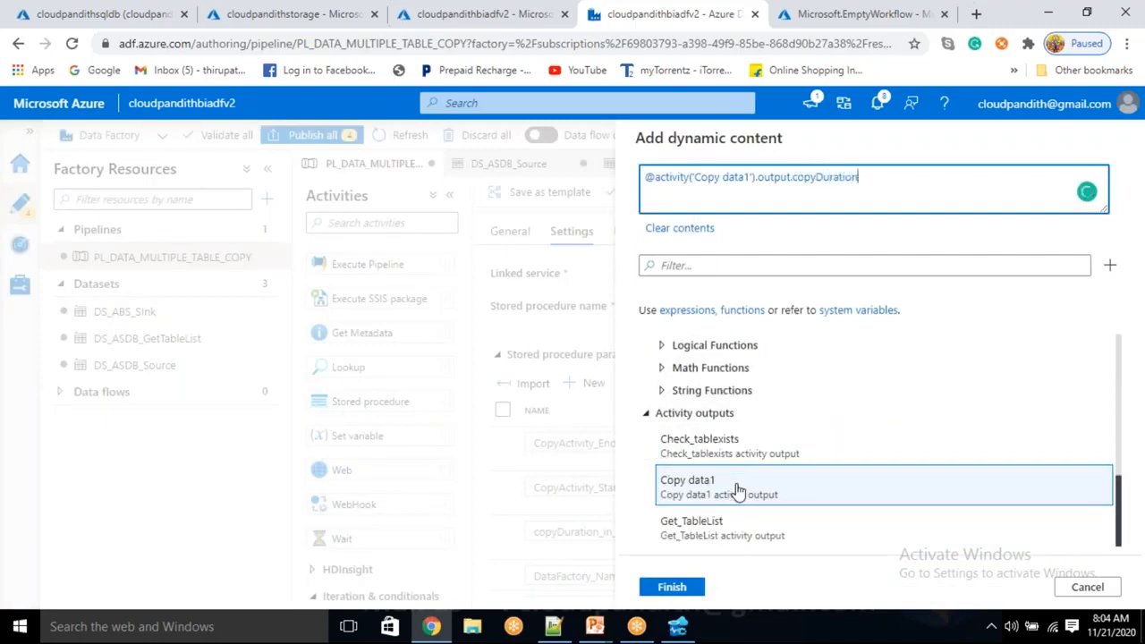
click(672, 587)
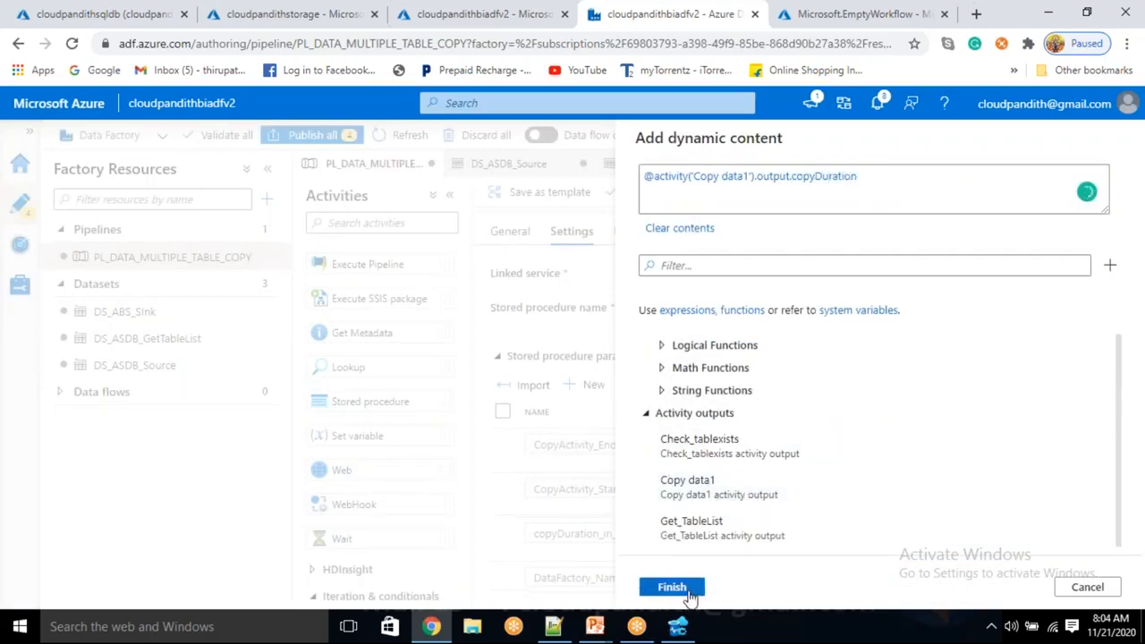
scroll(800, 565, down, 2)
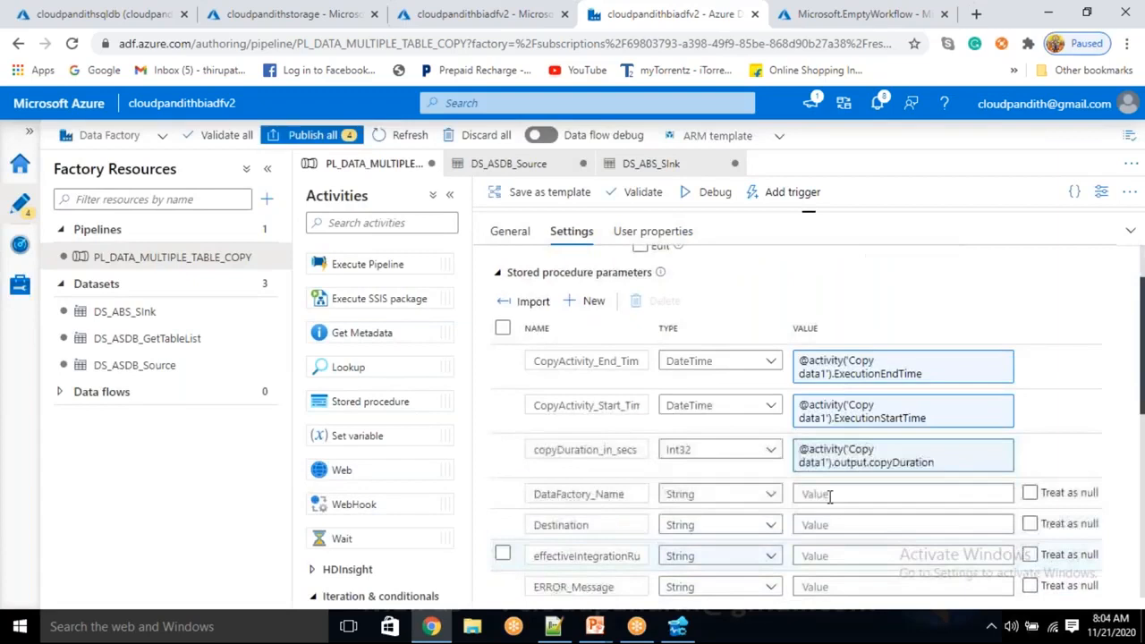
click(827, 495)
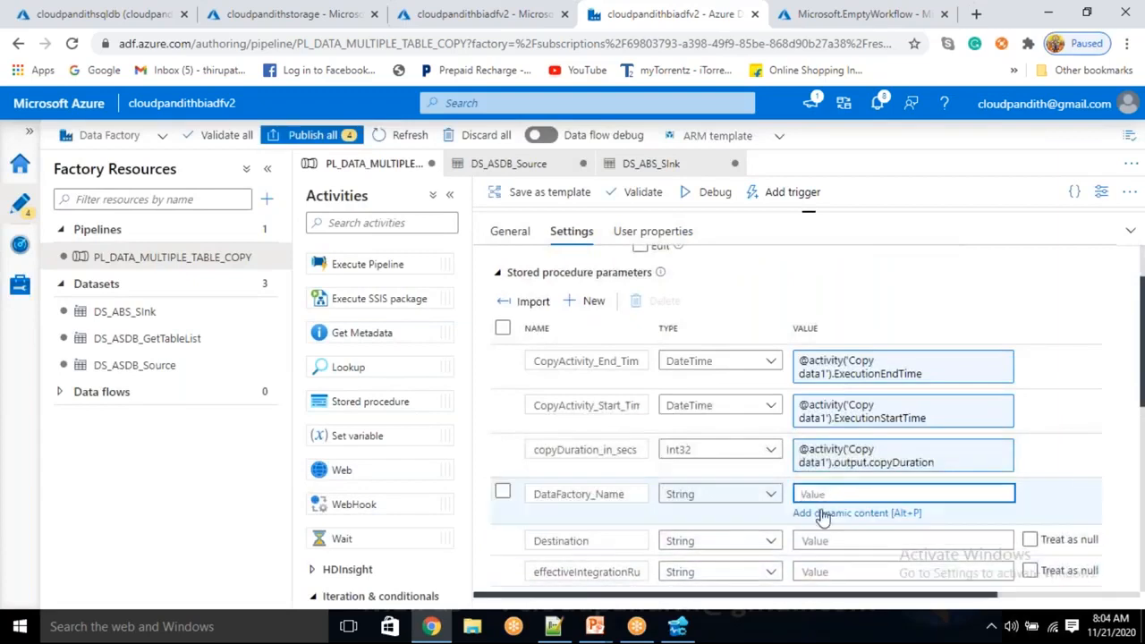
click(823, 511)
click(752, 387)
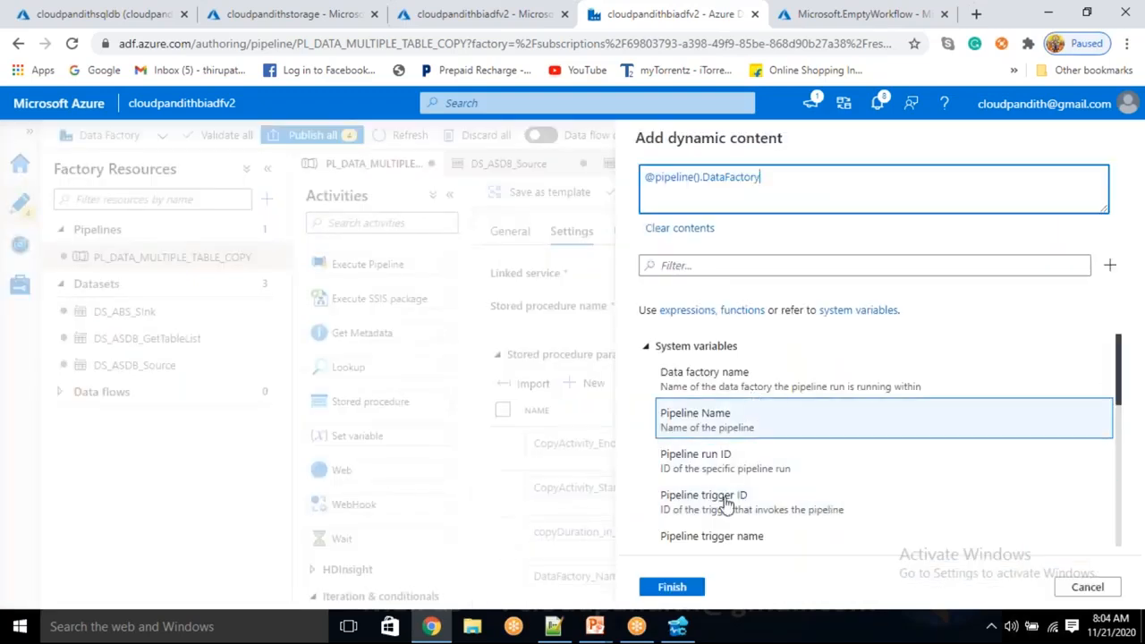
click(739, 383)
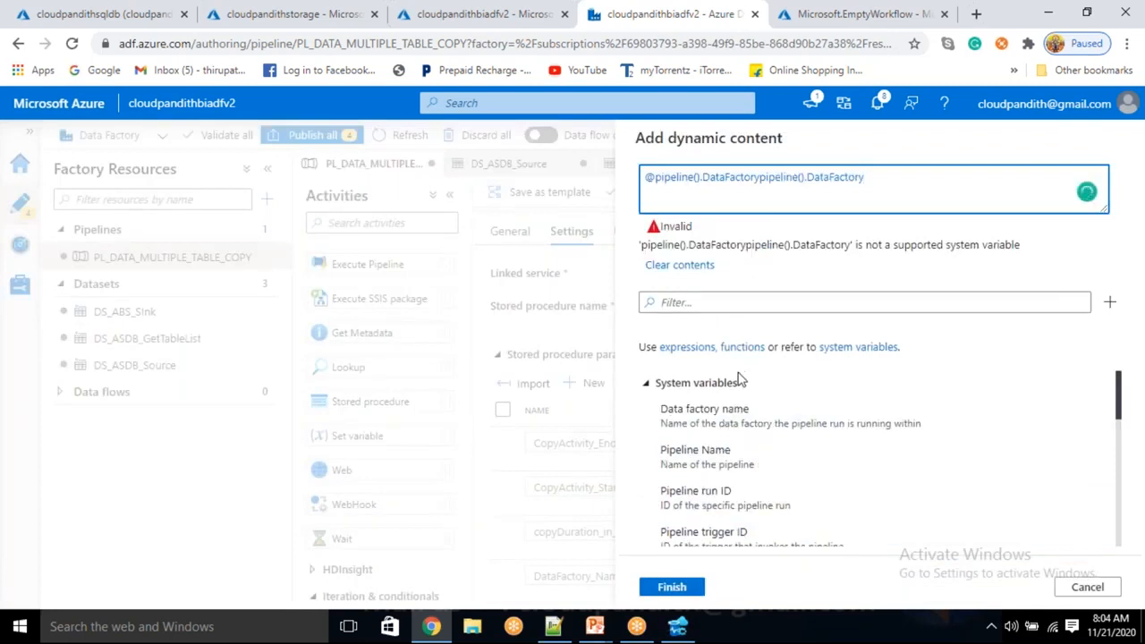
key(ctrl+a)
key(BackSpace)
click(729, 385)
click(729, 389)
click(702, 415)
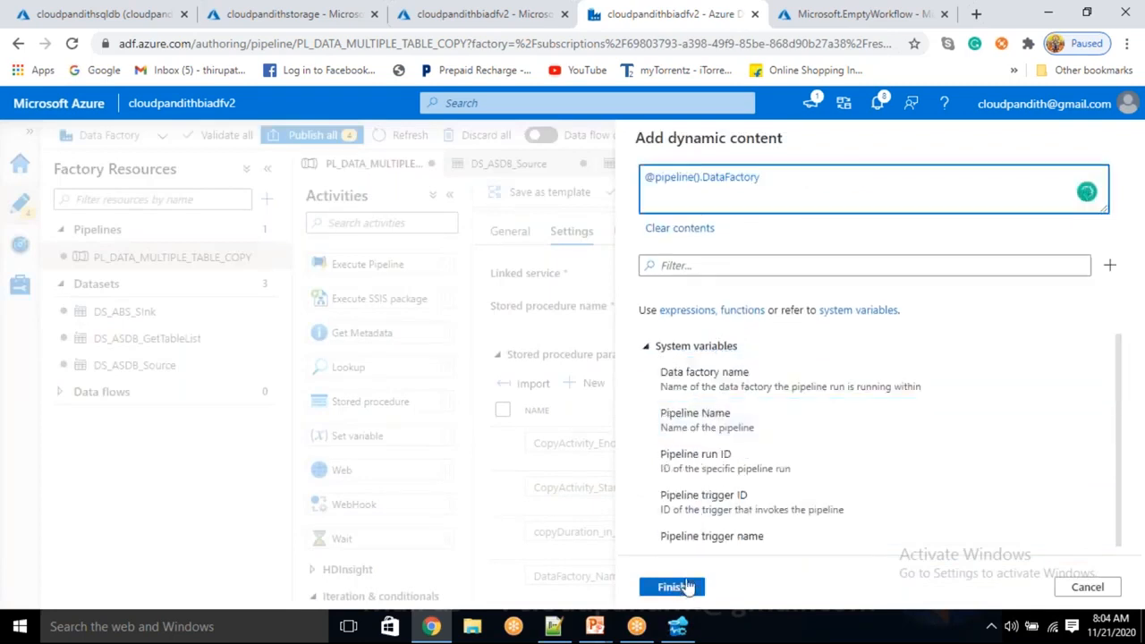
click(685, 586)
scroll(701, 574, down, 2)
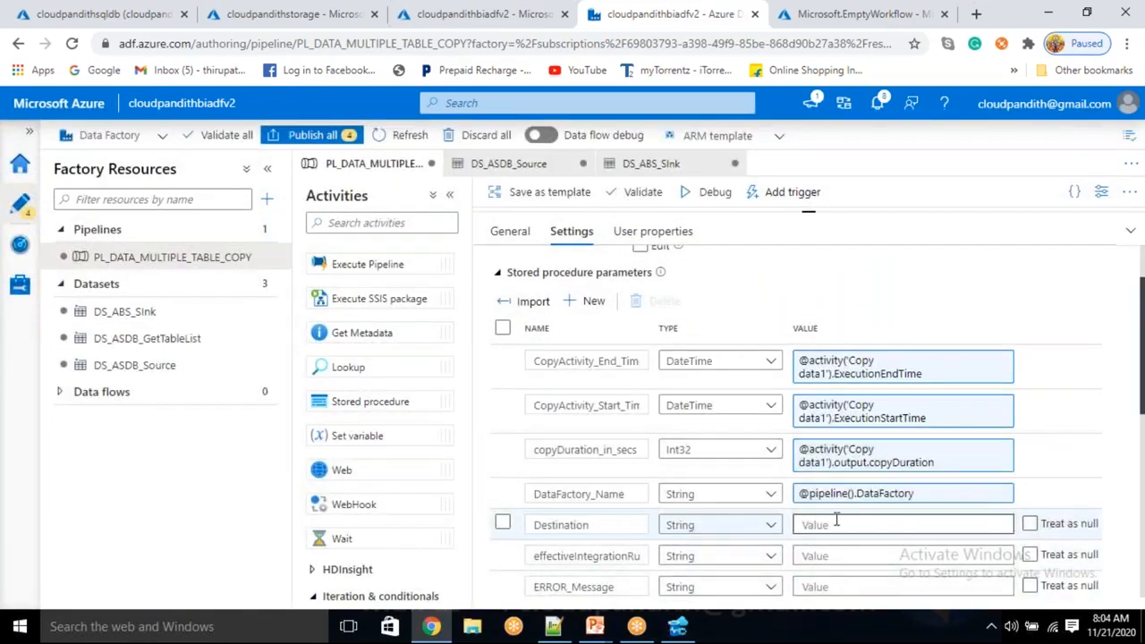
click(837, 524)
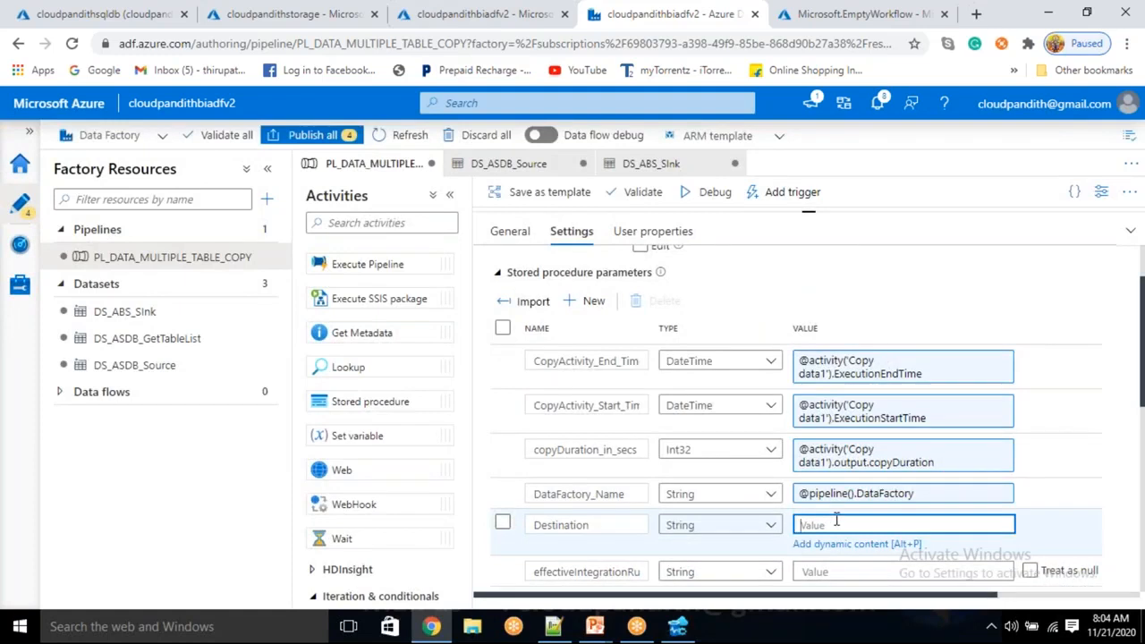
text(@item().)
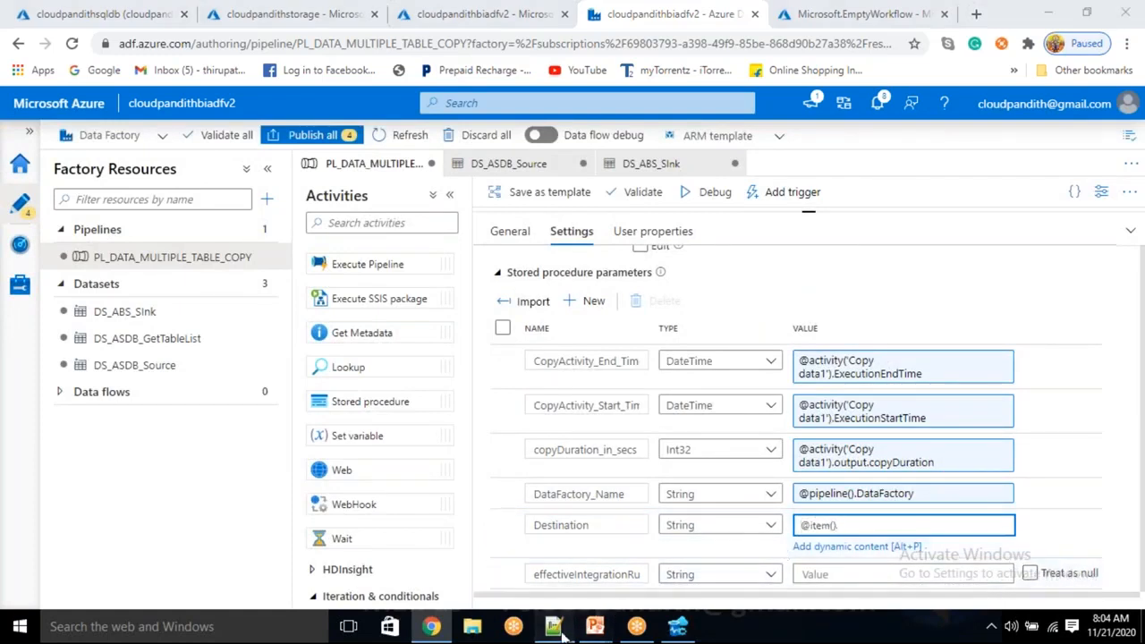
click(553, 626)
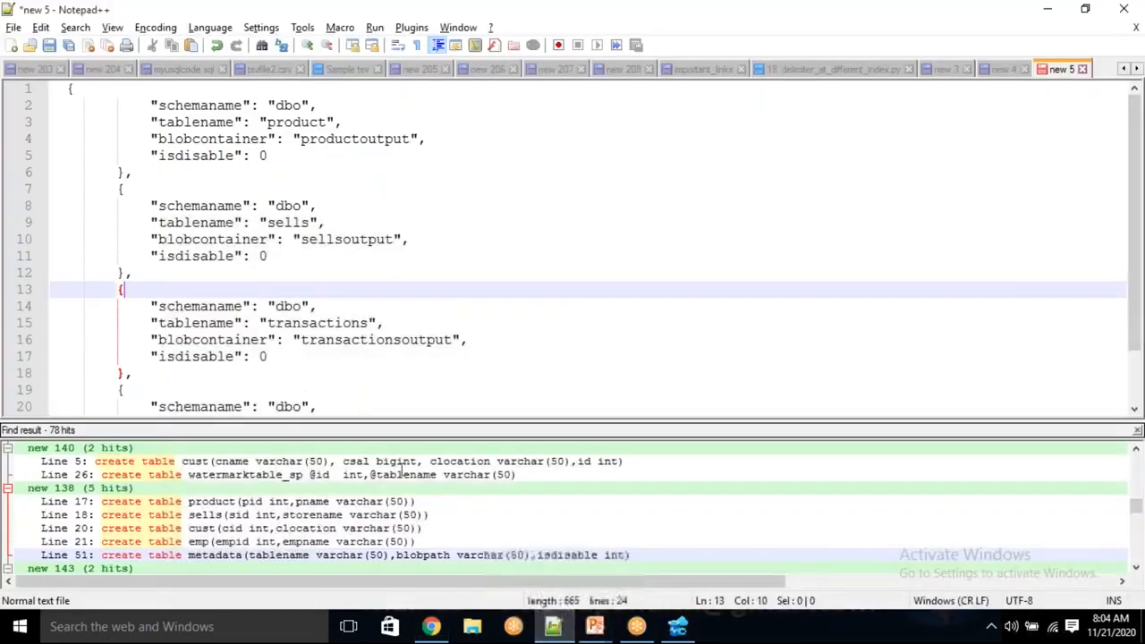
double_click(230, 143)
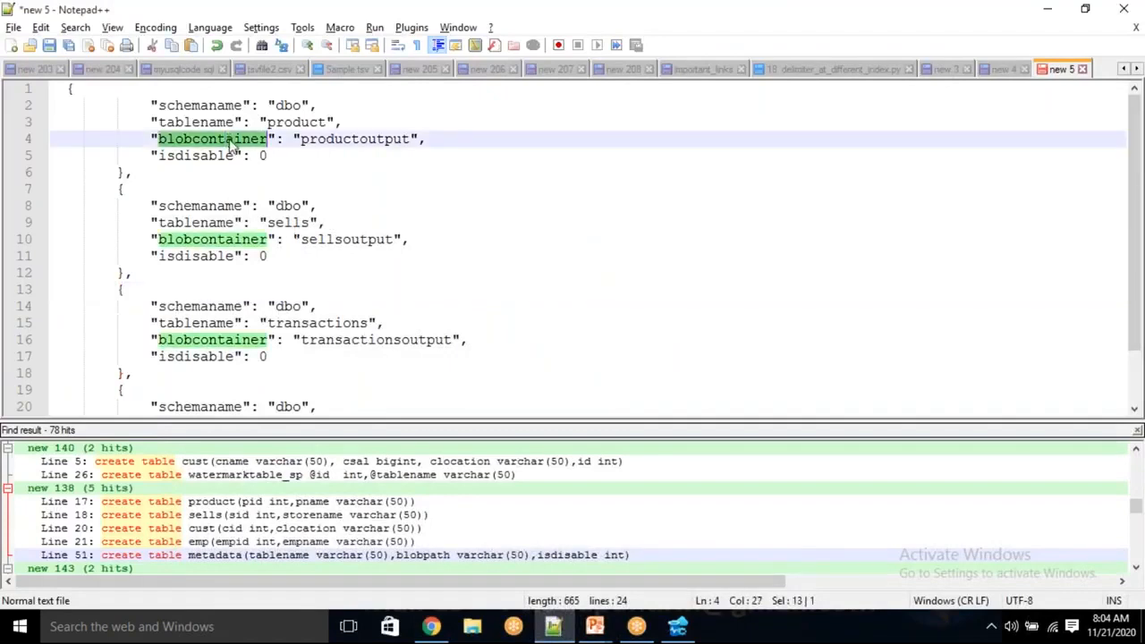
key(alt+Tab)
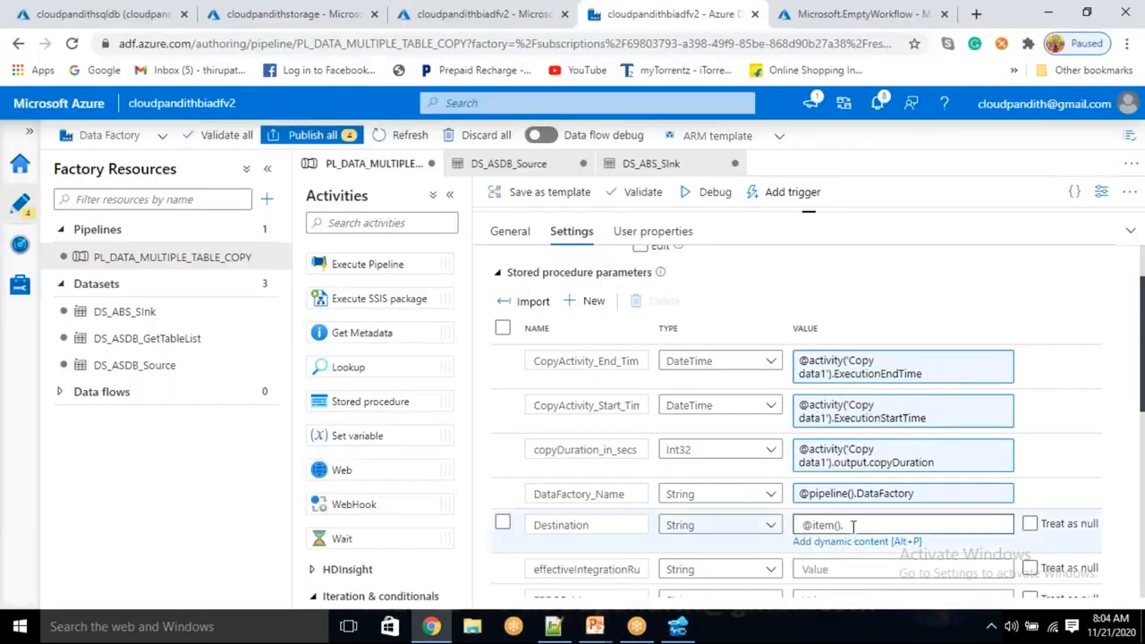
click(852, 526)
key(ctrl+v)
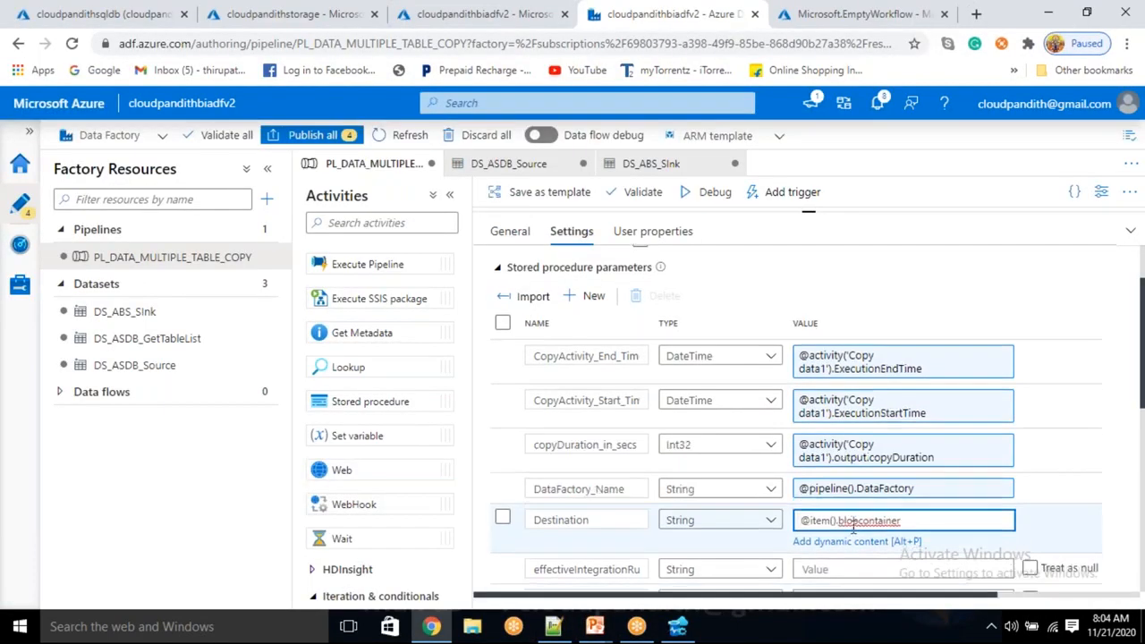
scroll(845, 517, down, 1)
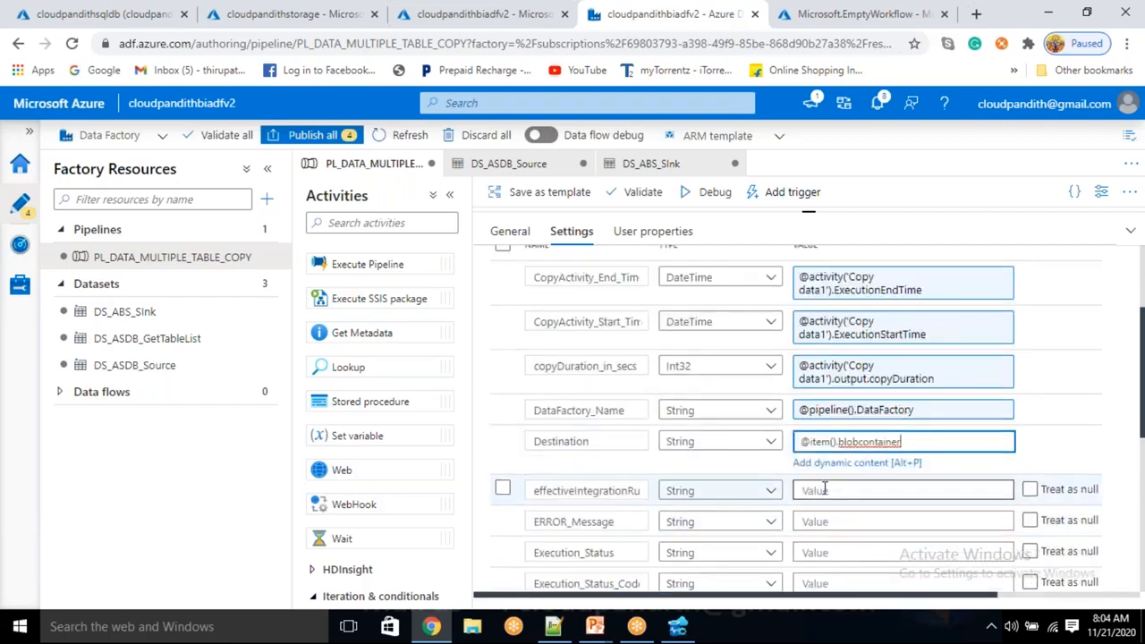
click(826, 495)
click(827, 494)
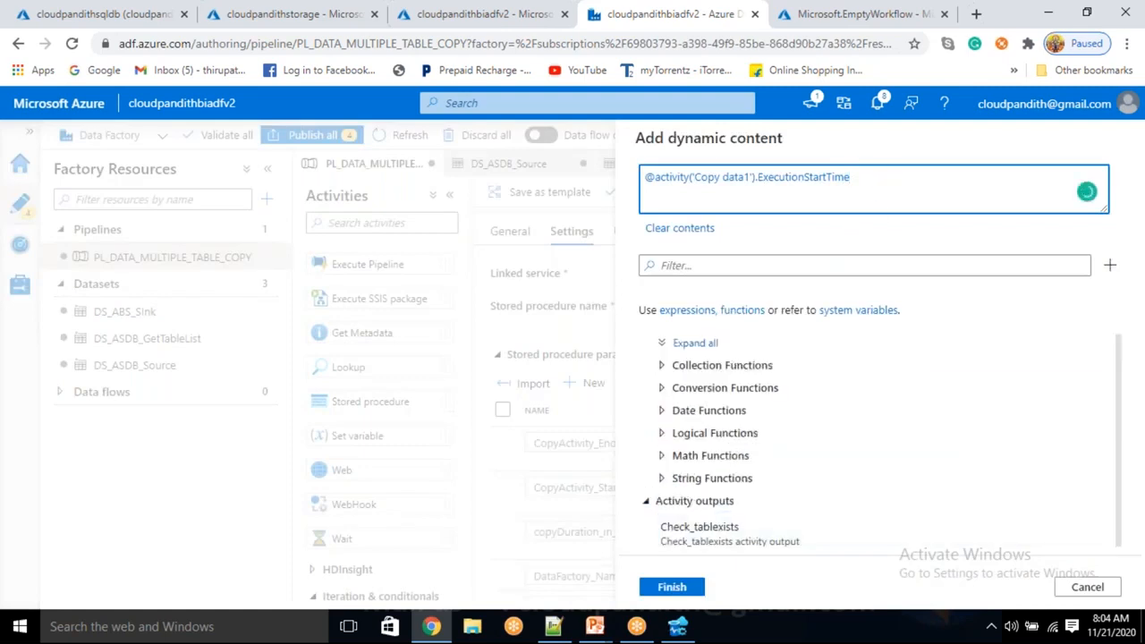
click(1086, 587)
scroll(925, 528, down, 3)
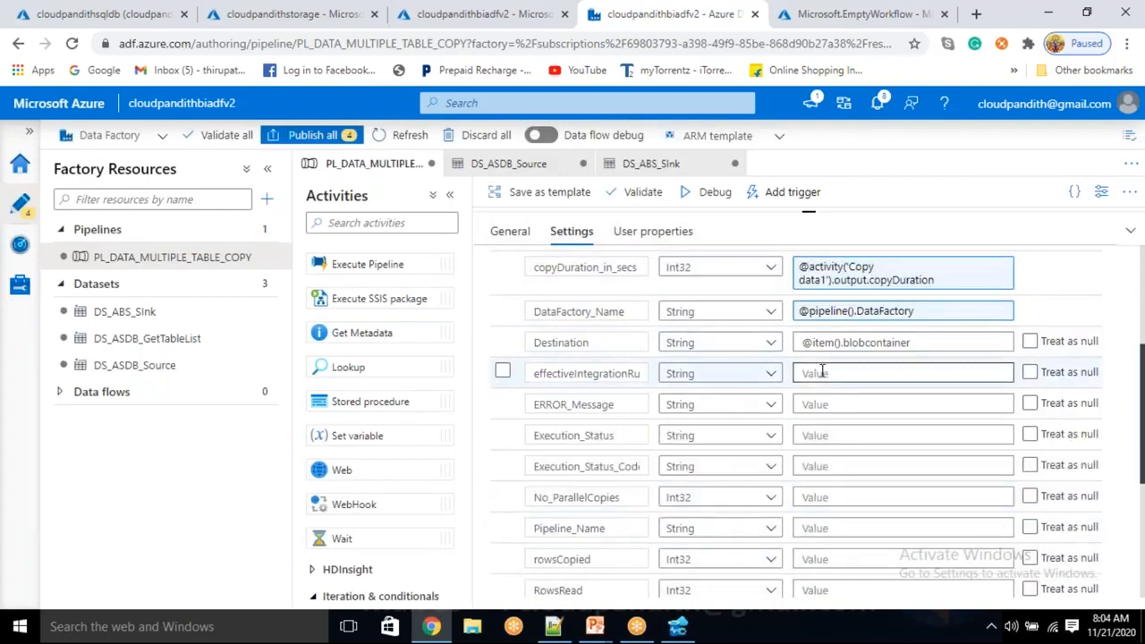
click(822, 372)
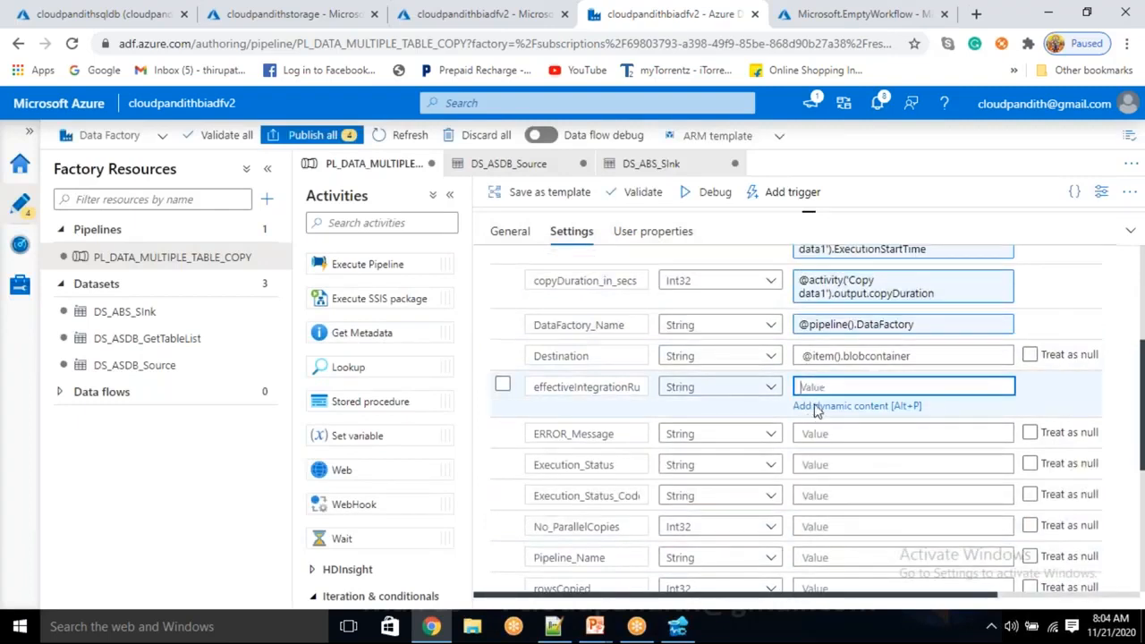
click(815, 406)
scroll(801, 421, down, 5)
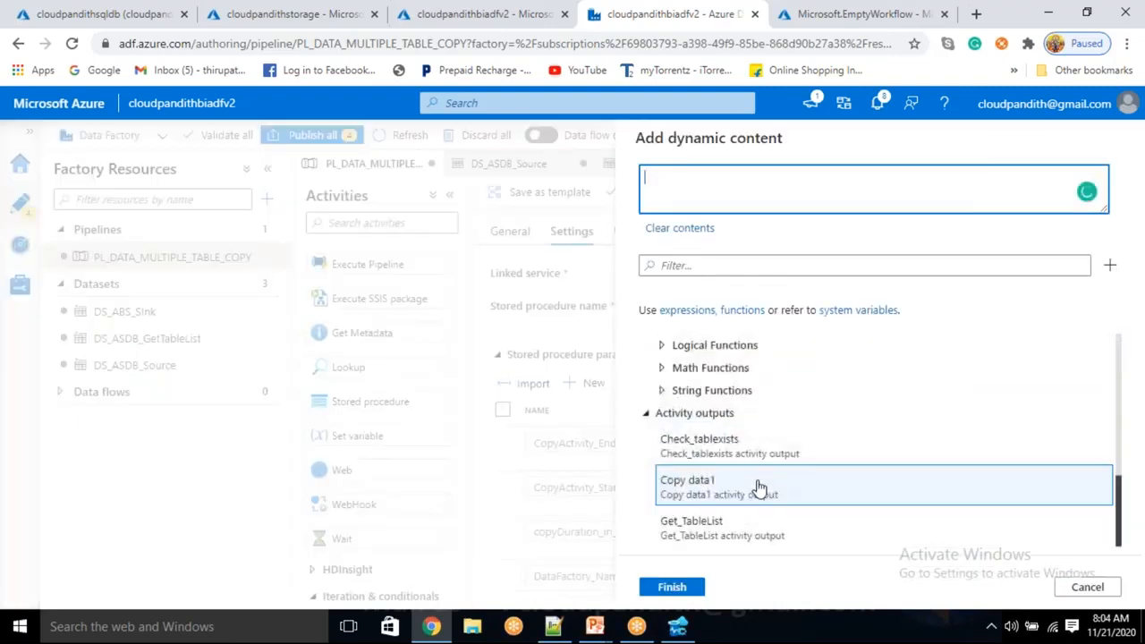
click(736, 480)
text(.effective)
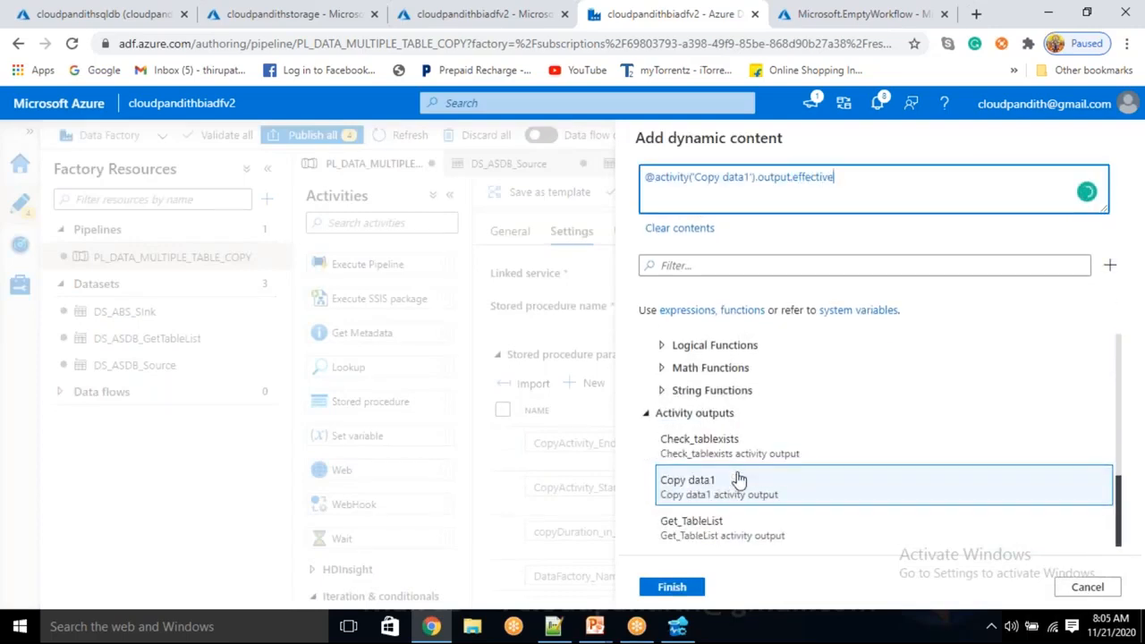
text(IntegrationRuntime)
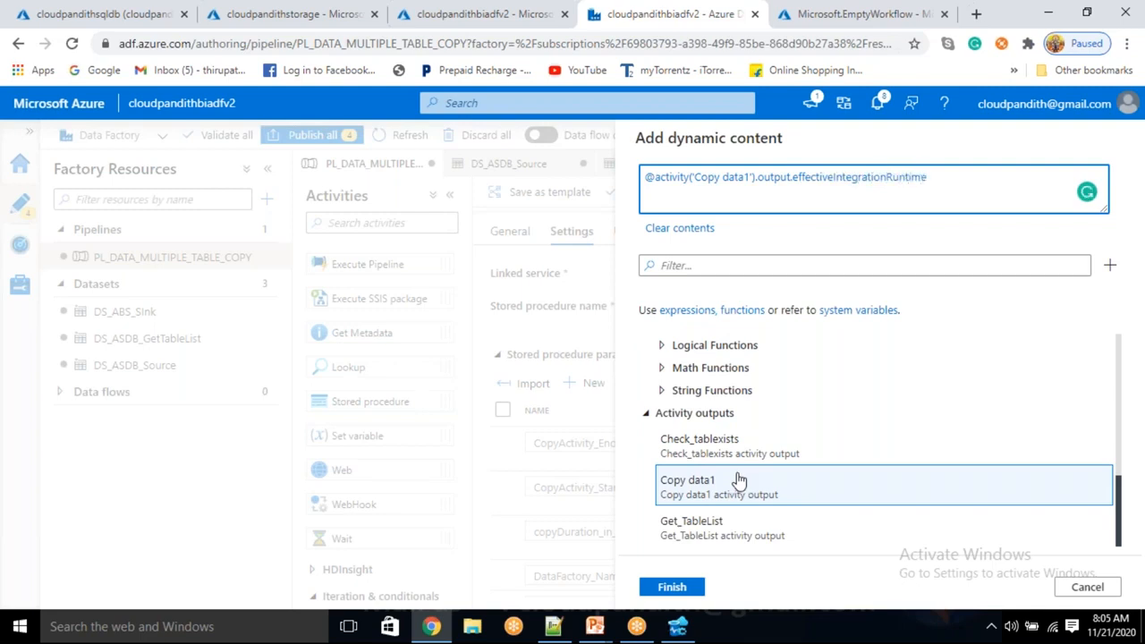
click(667, 592)
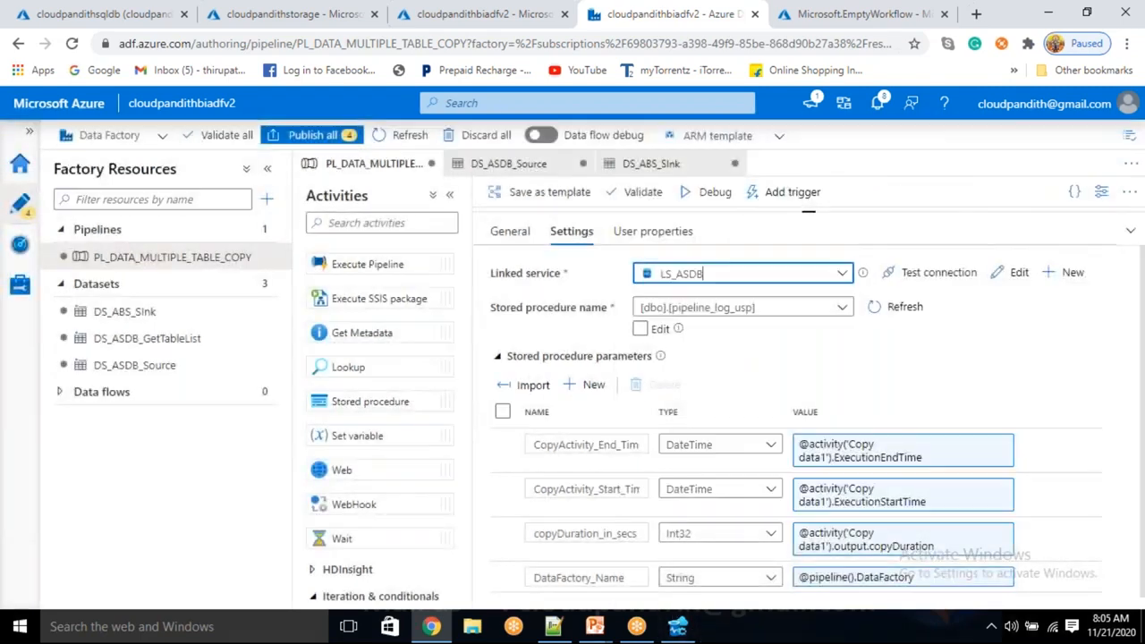
scroll(732, 534, down, 2)
scroll(731, 534, down, 1)
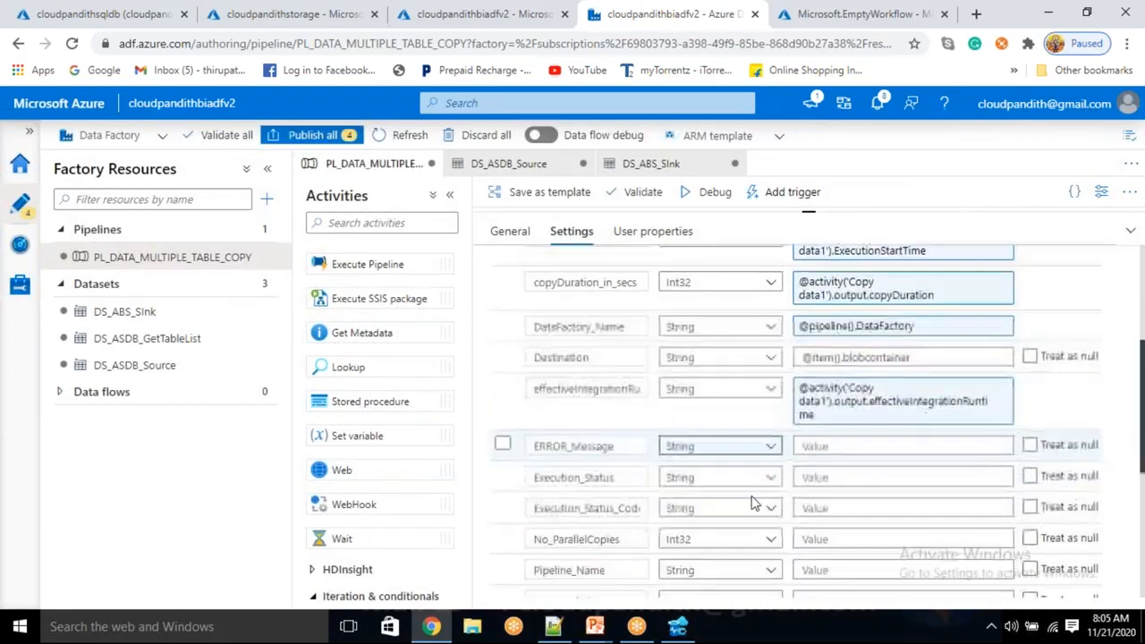
click(827, 447)
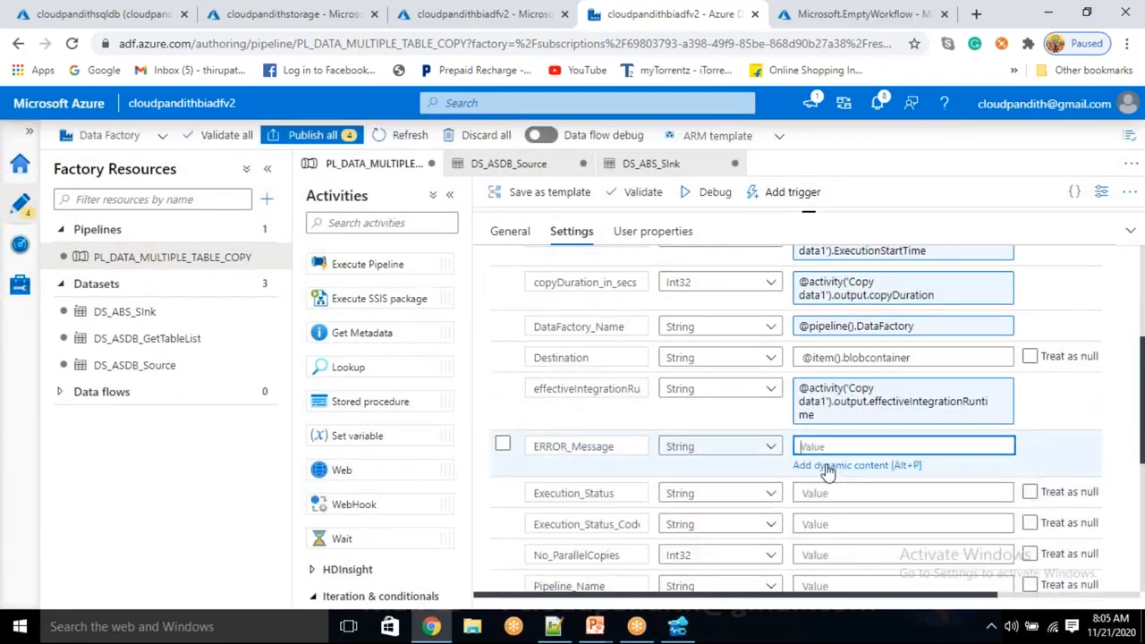
click(825, 466)
scroll(787, 514, down, 10)
click(759, 494)
key(BackSpace)
key(BackSpace)
key(BackSpace)
key(BackSpace)
text(error)
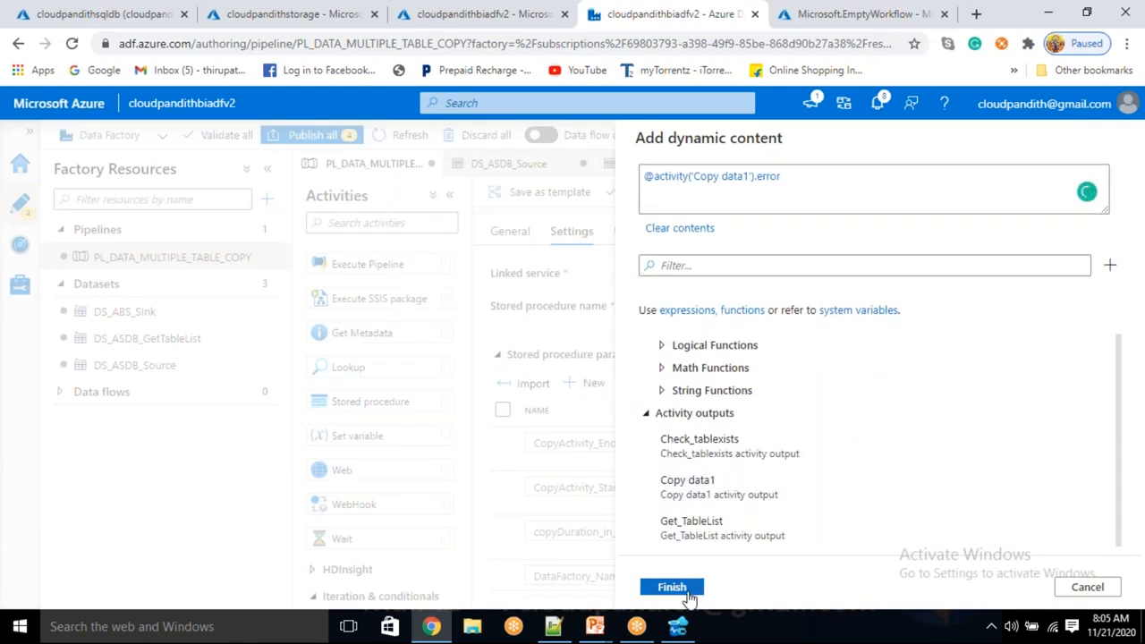
click(672, 587)
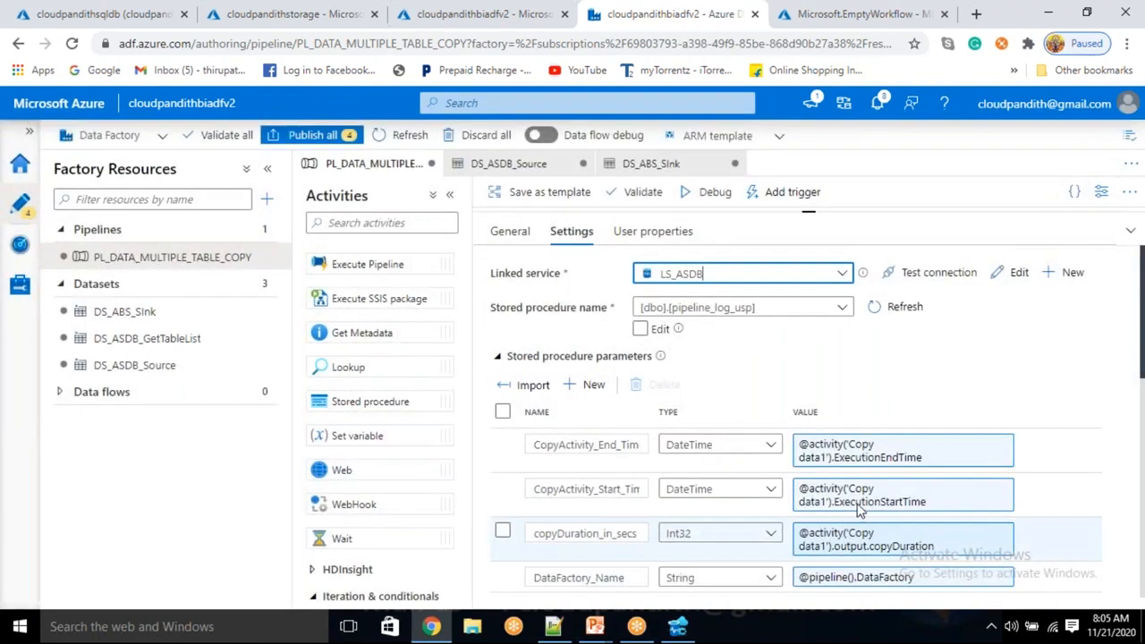
click(859, 510)
scroll(859, 510, down, 7)
scroll(858, 501, up, 1)
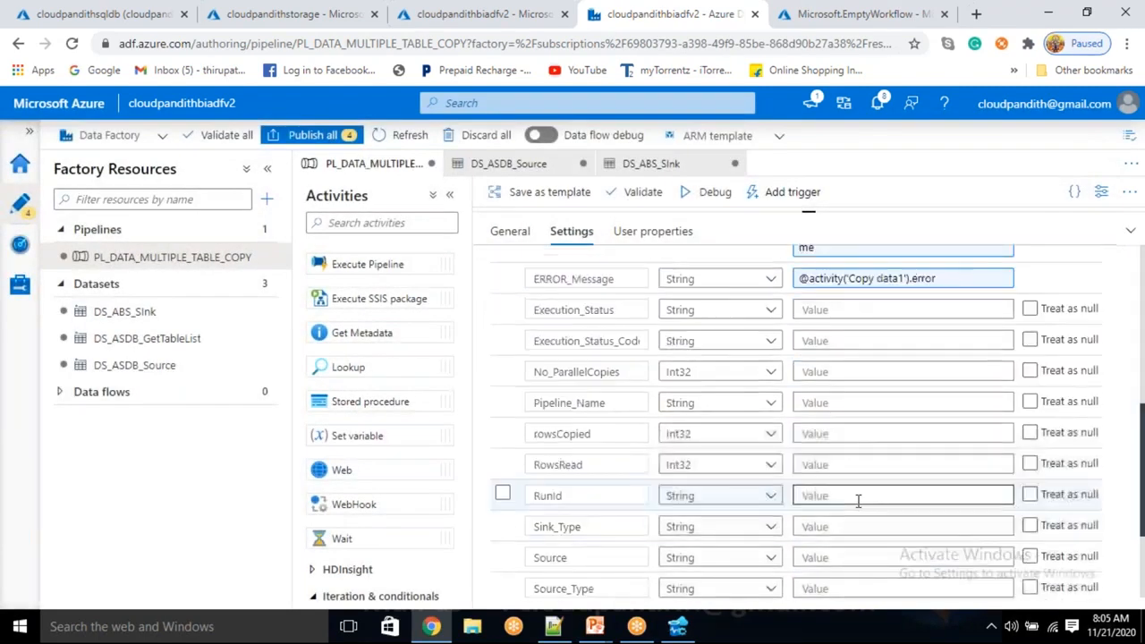
click(838, 309)
click(820, 329)
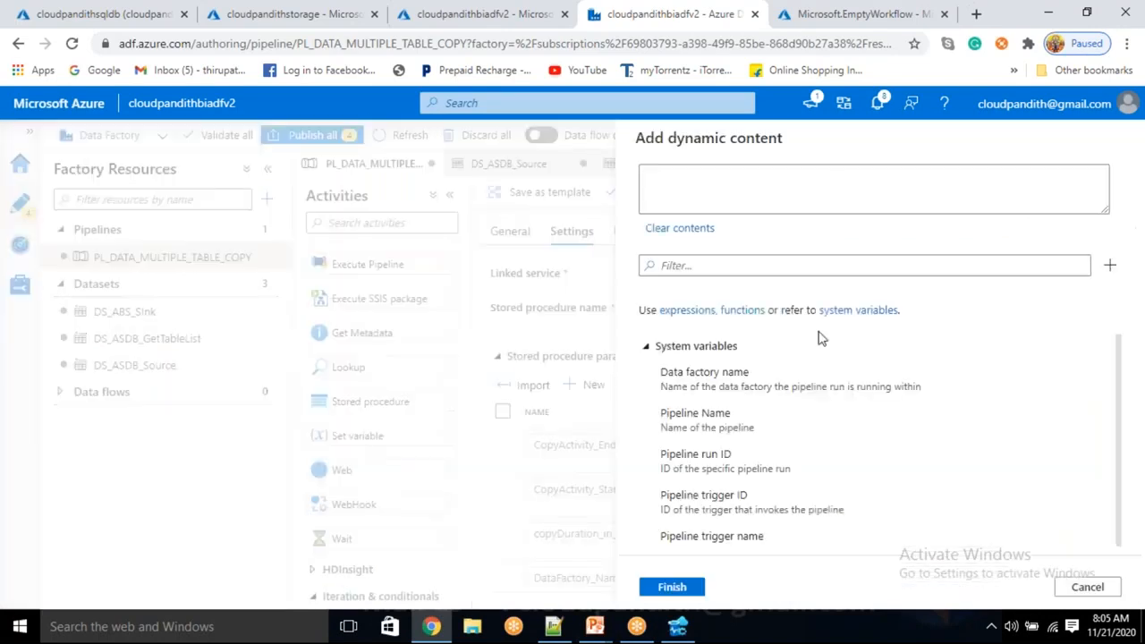
scroll(758, 438, down, 5)
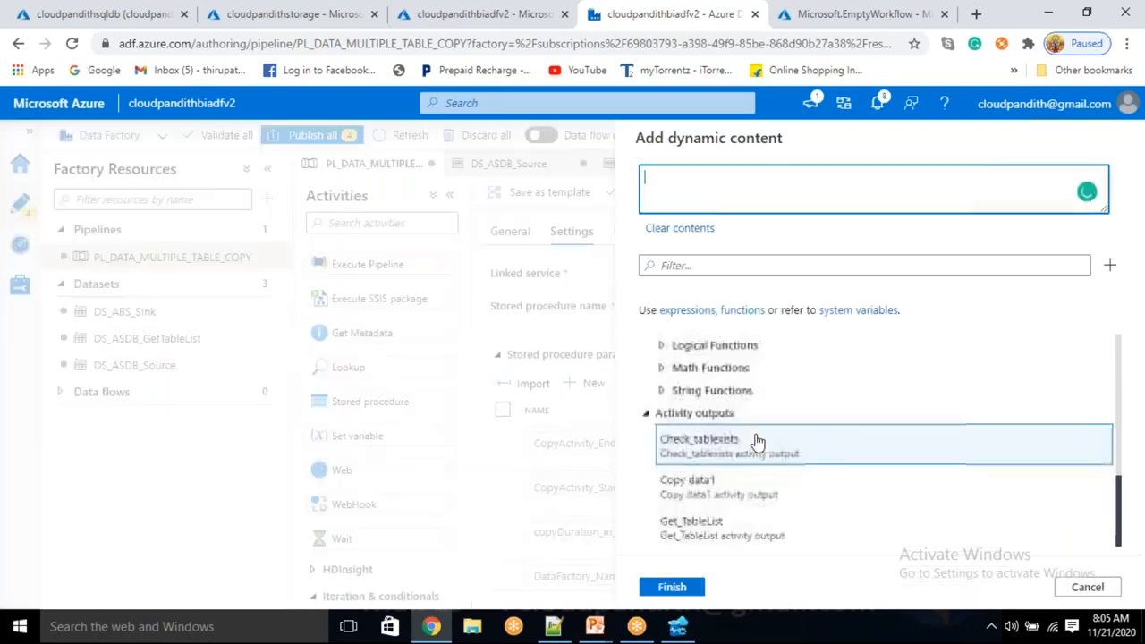
click(728, 491)
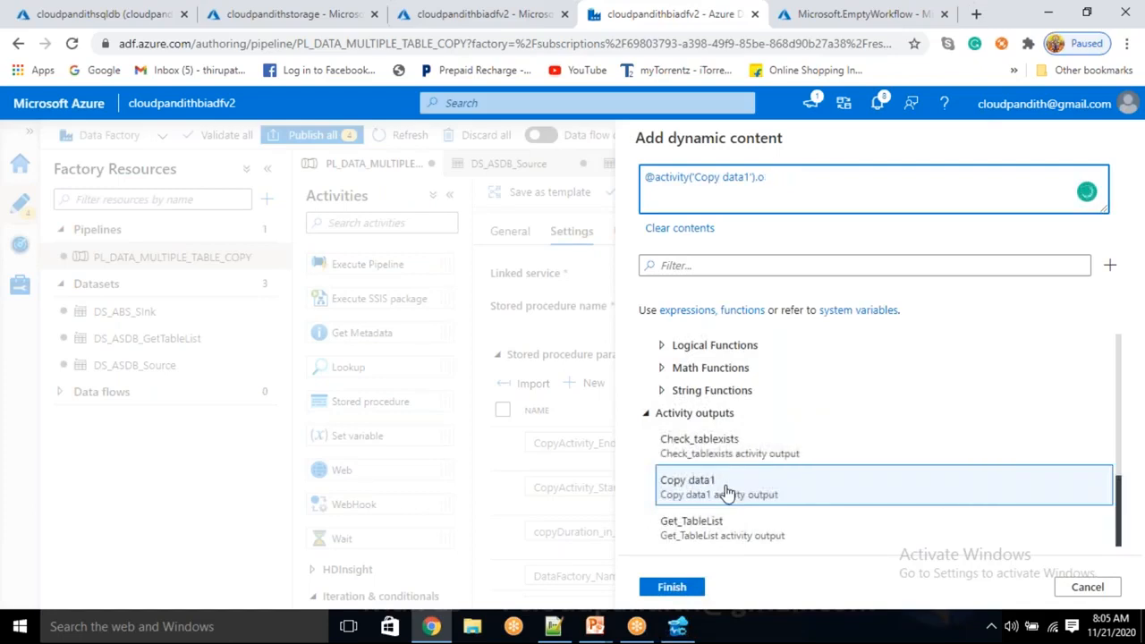
key(BackSpace)
text(s)
key(ctrl+a)
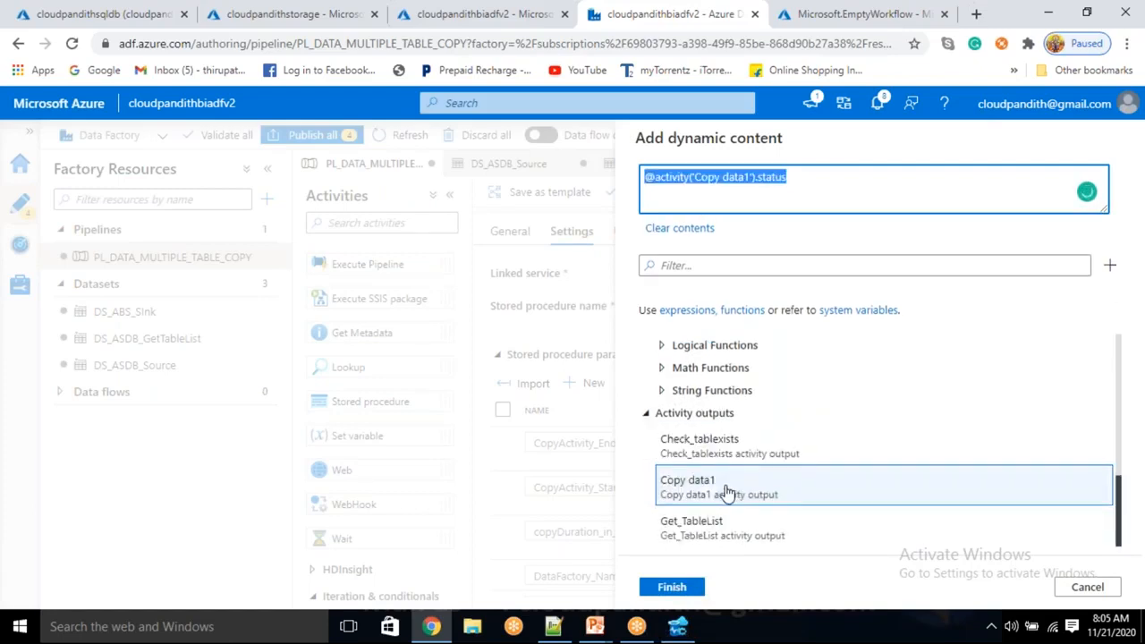
click(672, 588)
scroll(899, 543, down, 3)
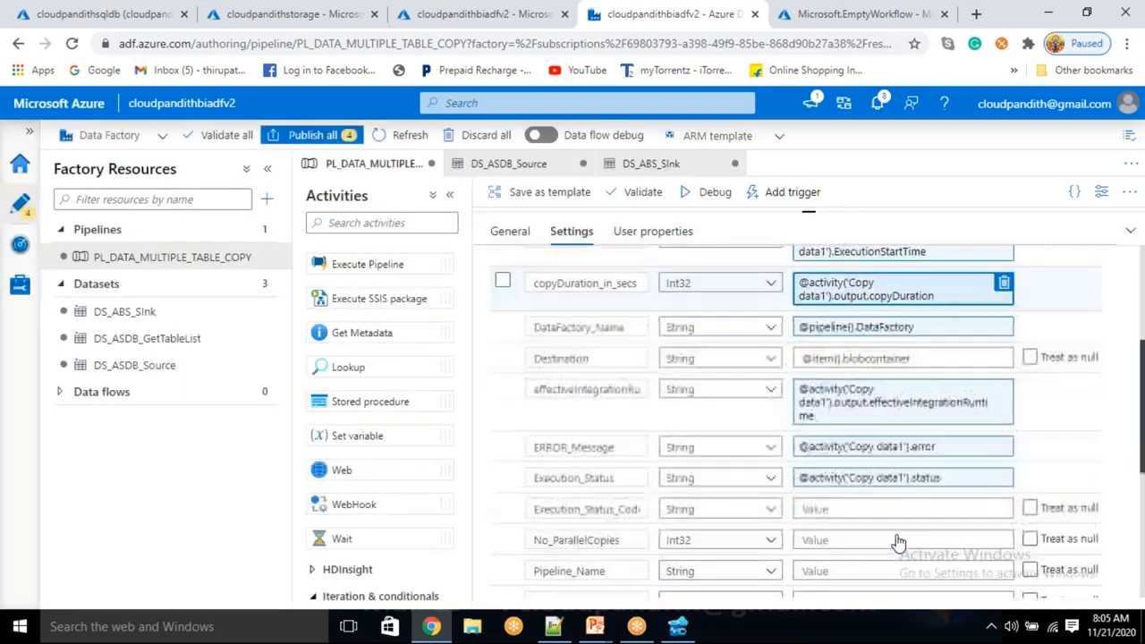
click(827, 507)
key(ctrl+v)
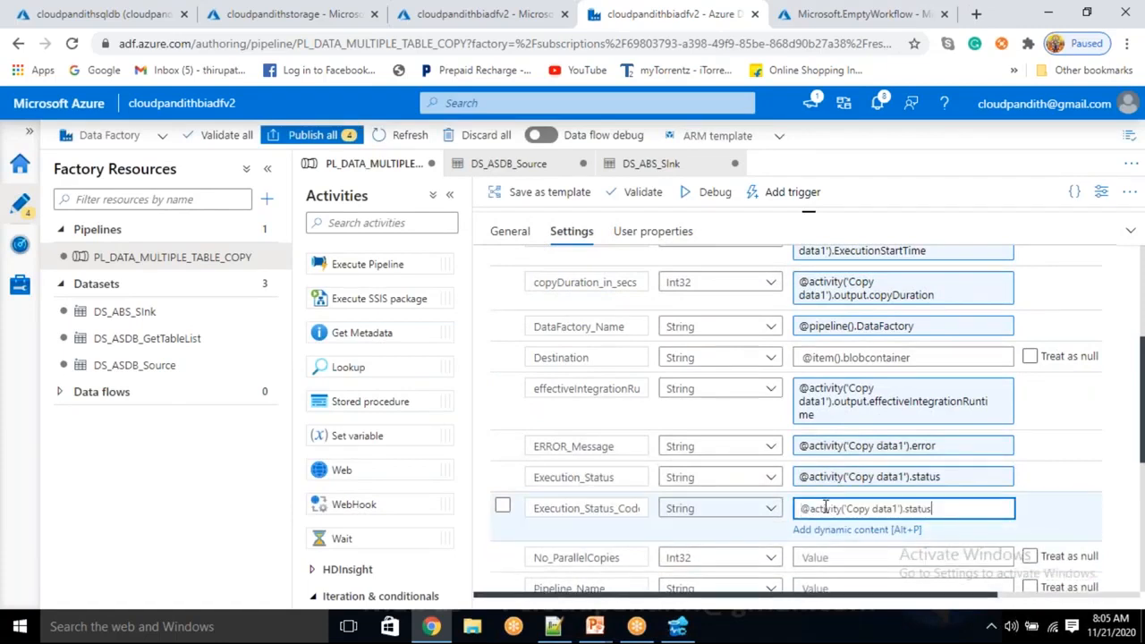
text(code)
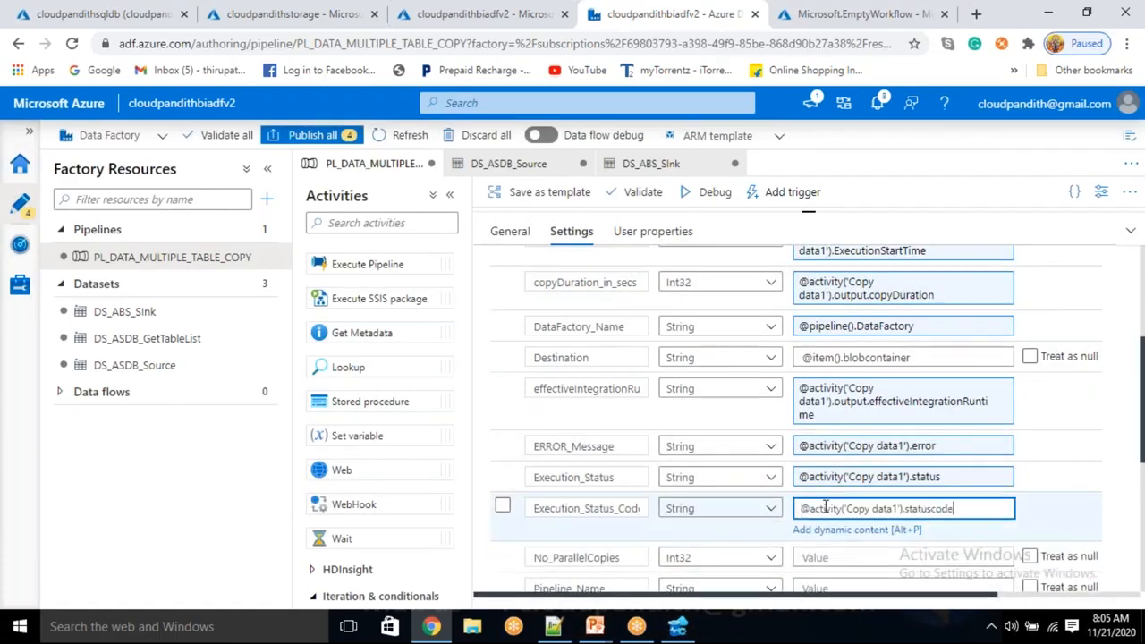
Start the No_ParallelCopies dynamic expression from the Copy data1 activity output, extending it with .usedparallel.
click(816, 557)
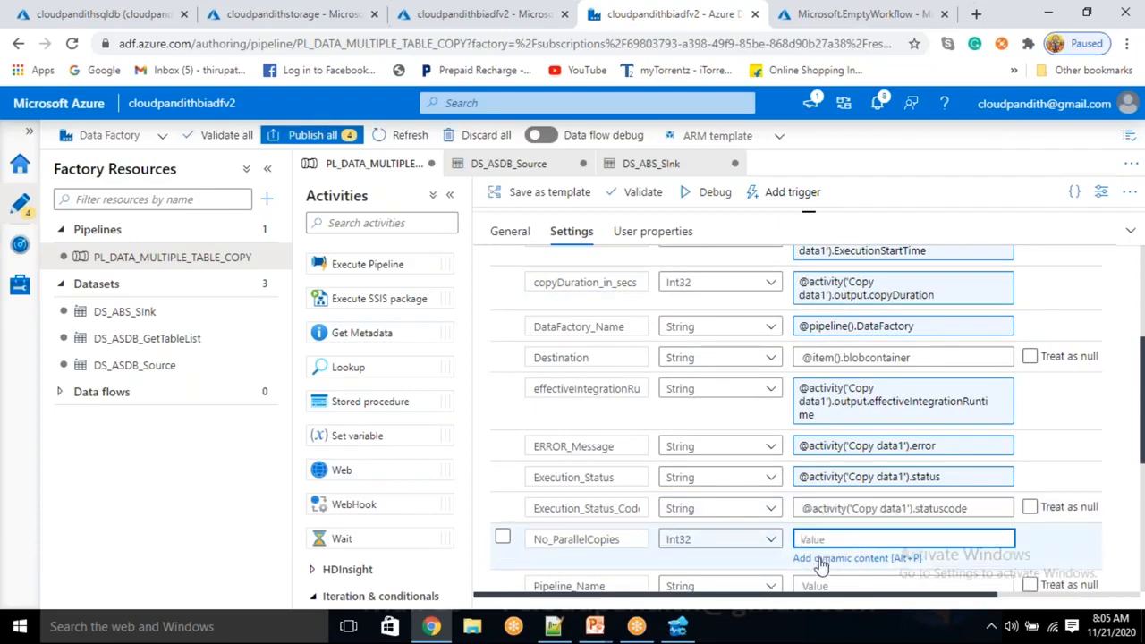
click(821, 561)
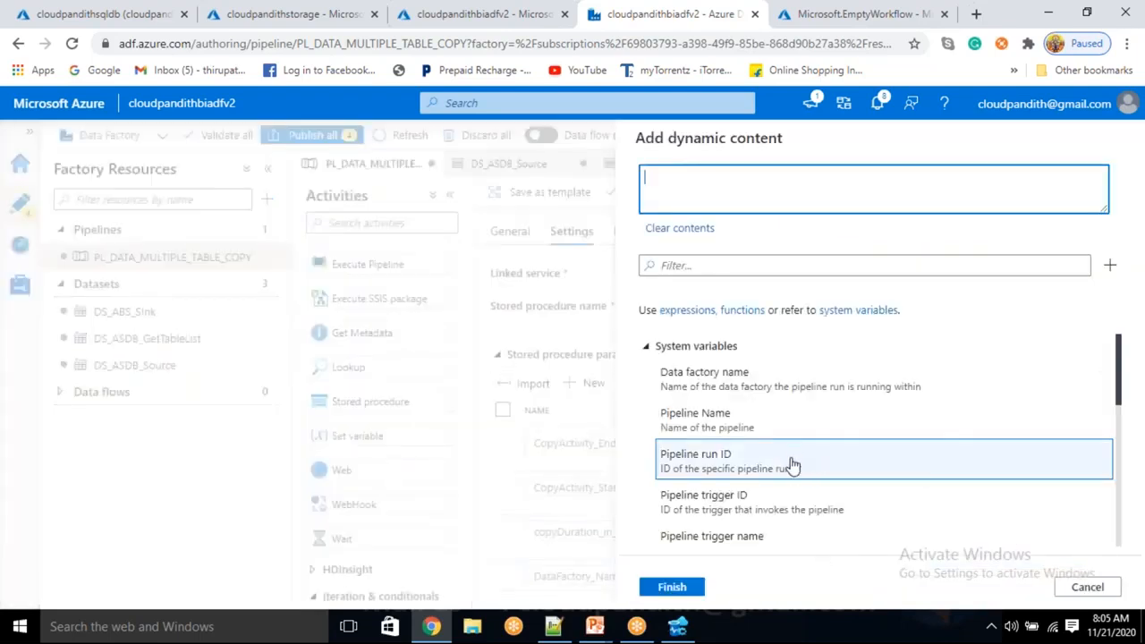
scroll(788, 465, down, 5)
click(770, 497)
text(.usedparallel)
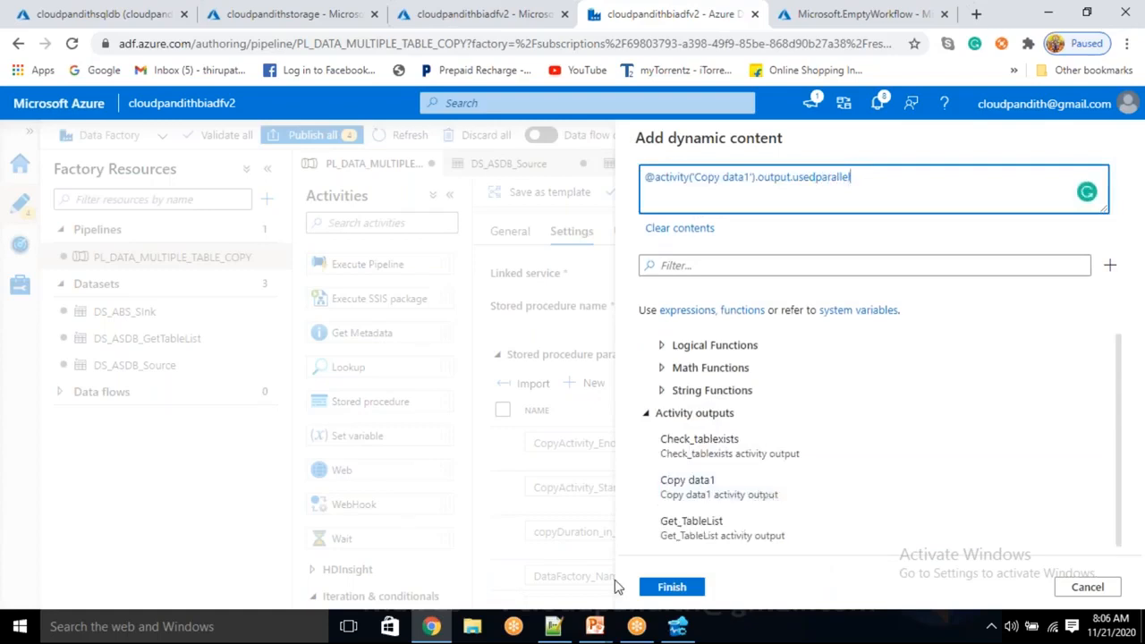
Switch to Notepad++, copy the property name usedParallelCopies from the new 4 notes, and return to the expression editor in Data Factory.
click(552, 626)
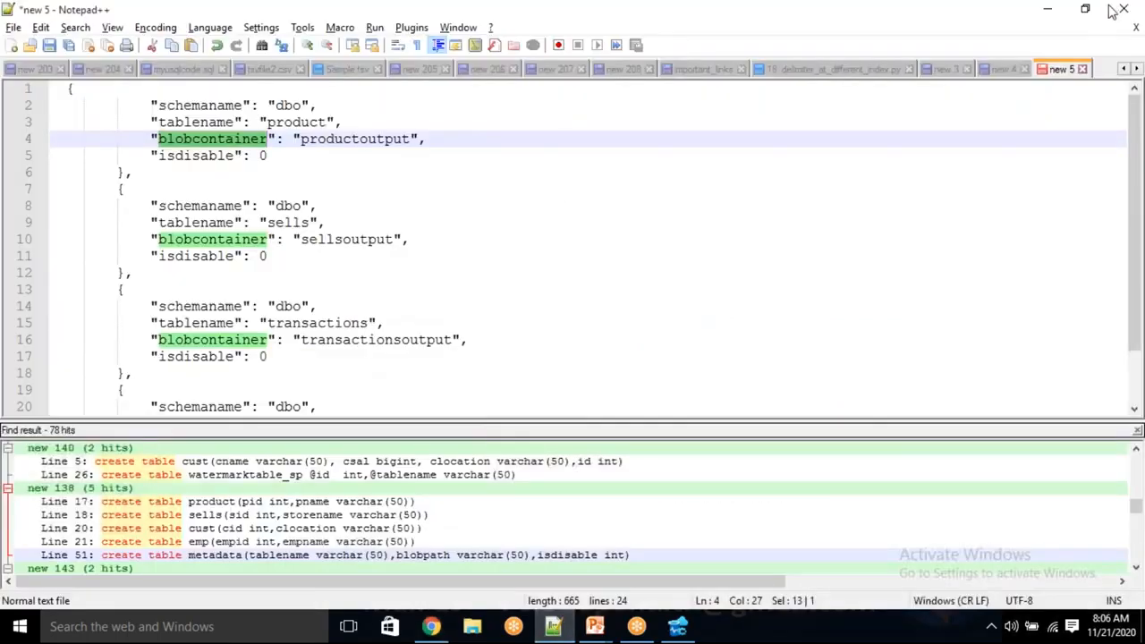
click(1004, 69)
scroll(320, 306, down, 2)
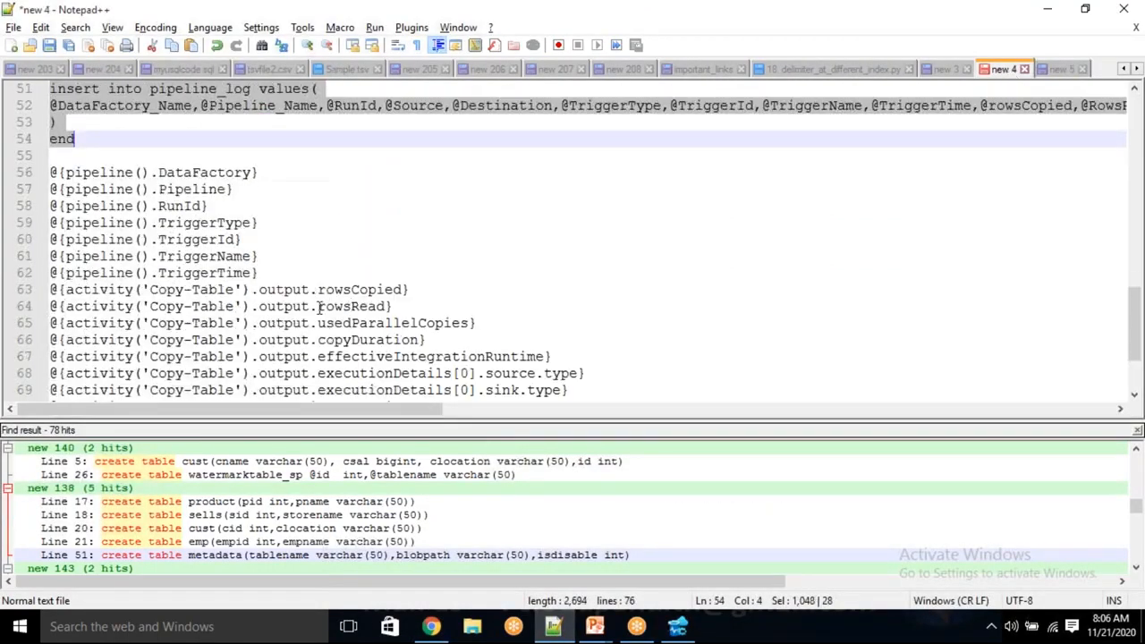
double_click(402, 324)
key(alt+Tab)
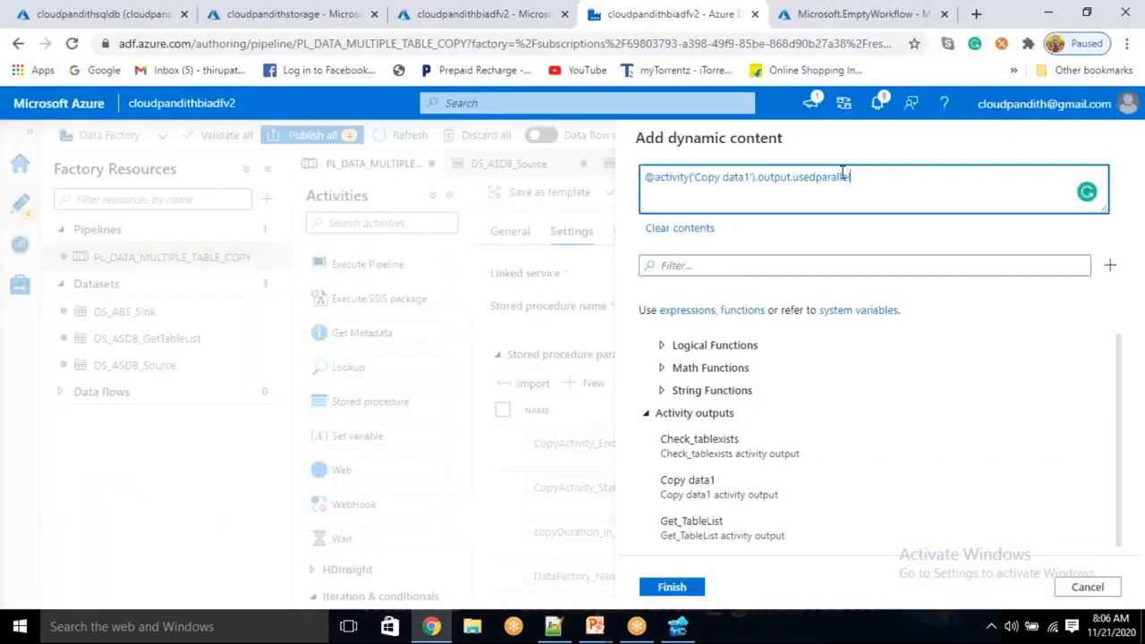
drag(852, 177, 796, 194)
key(ctrl+v)
click(676, 591)
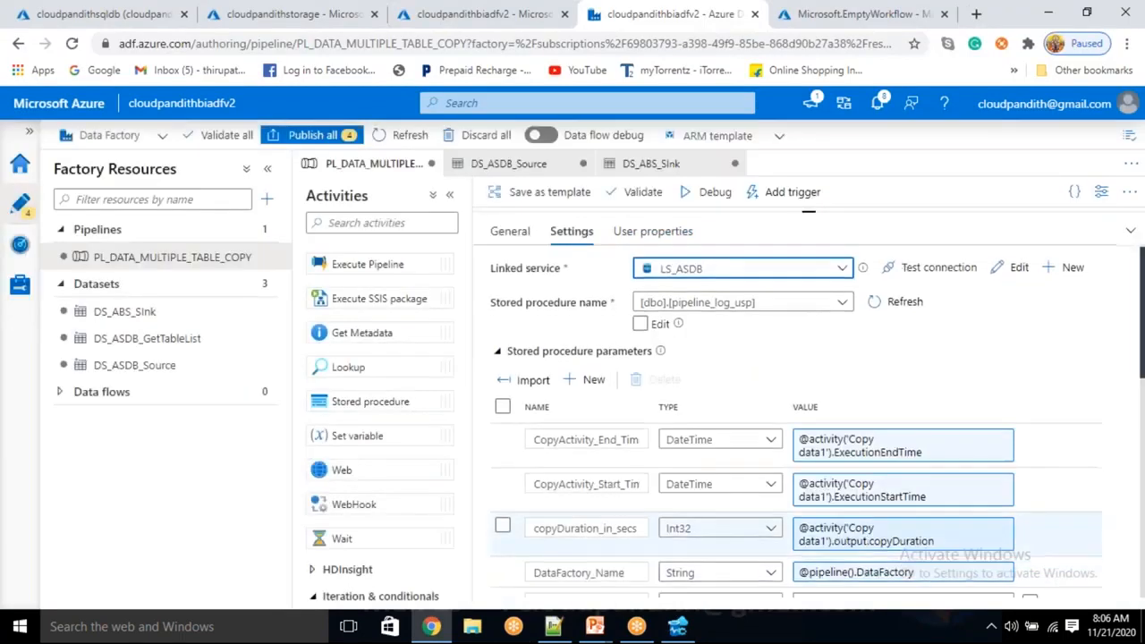
scroll(742, 541, down, 4)
scroll(751, 530, down, 2)
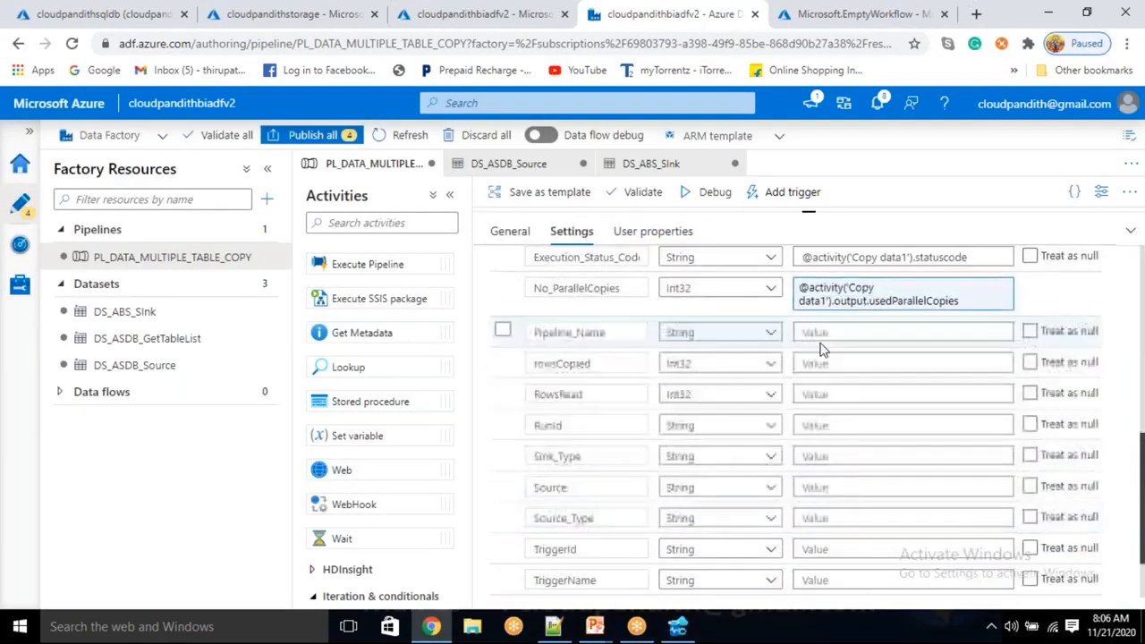
click(832, 336)
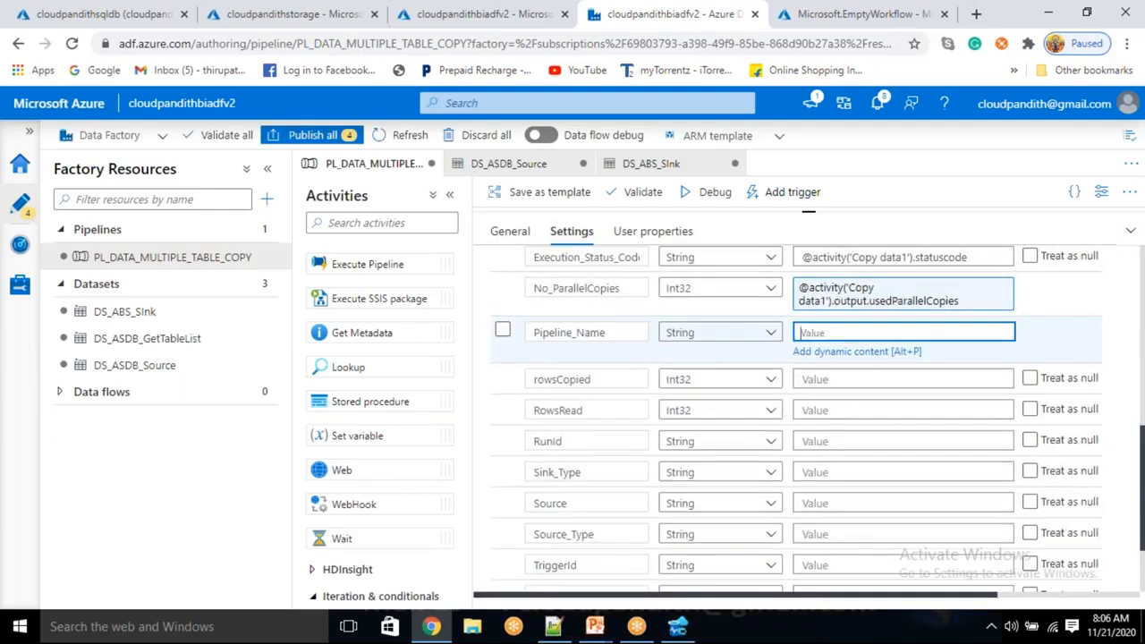
click(857, 351)
click(706, 419)
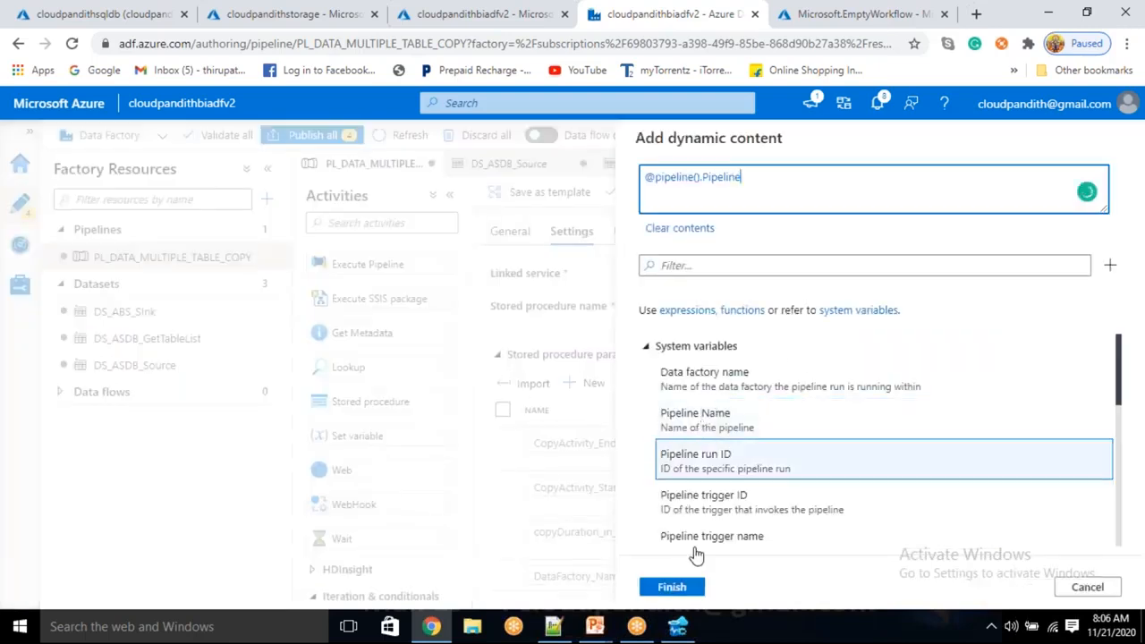
click(685, 587)
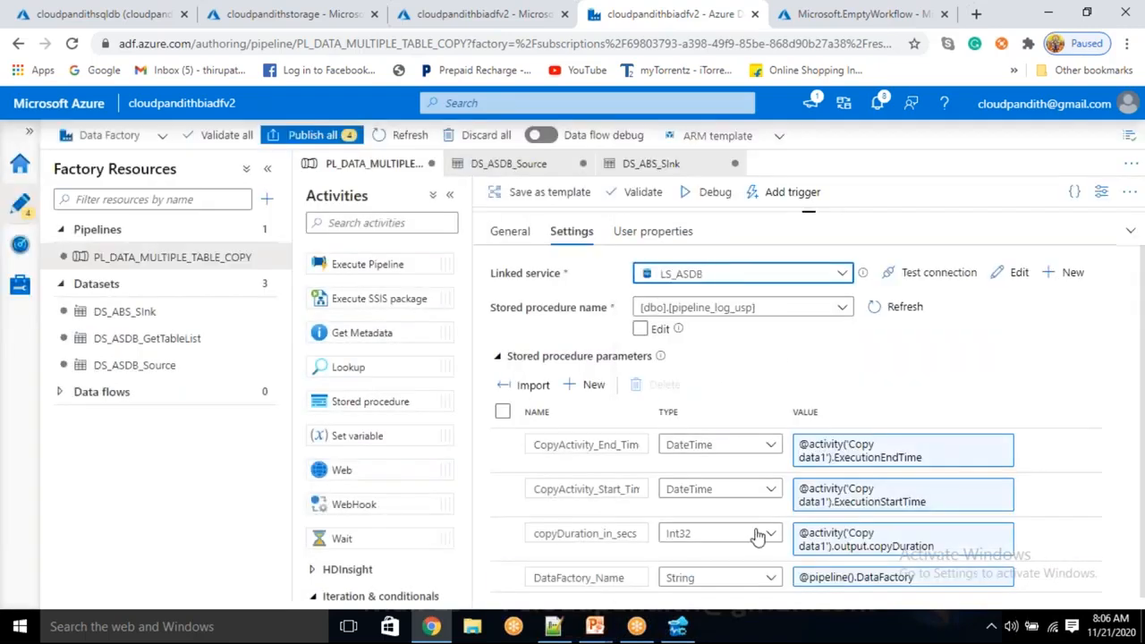
scroll(757, 535, down, 5)
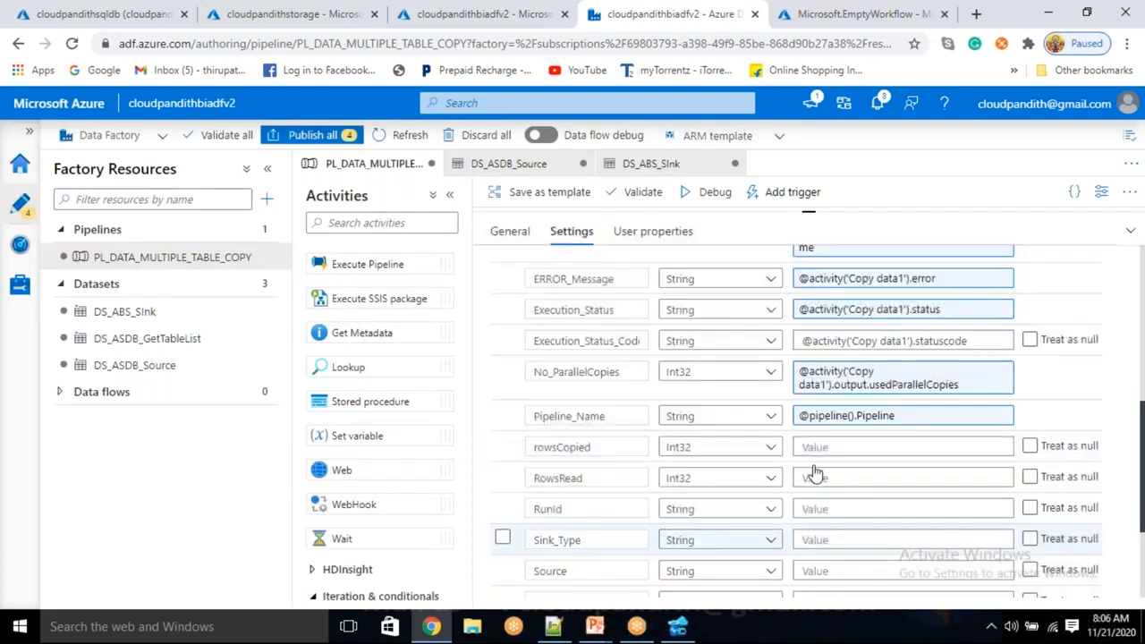
click(828, 446)
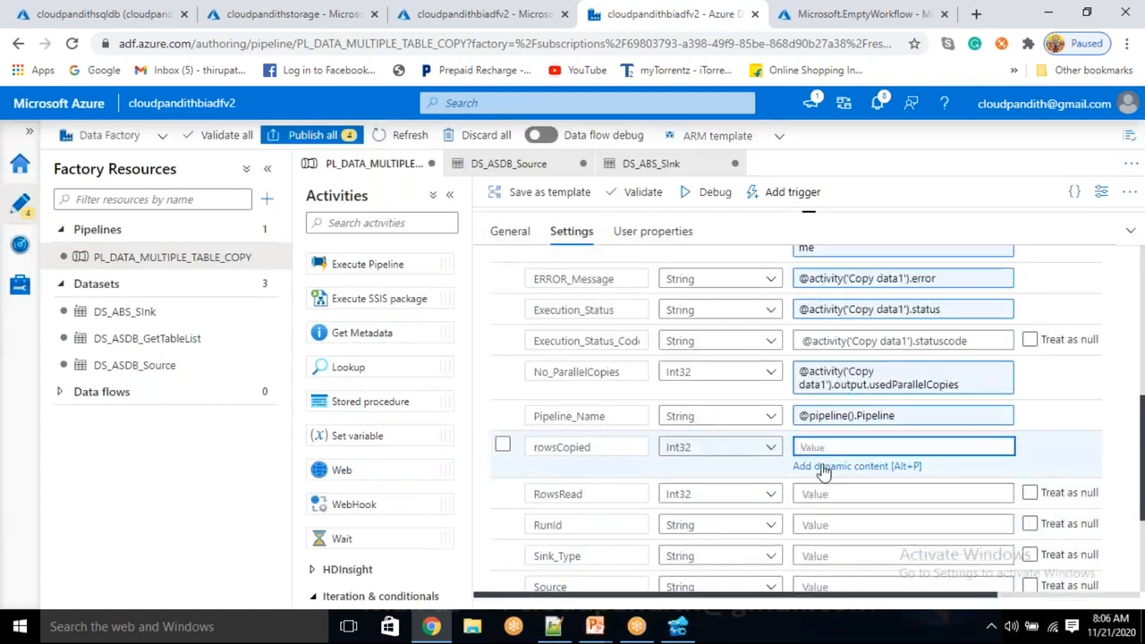
click(823, 468)
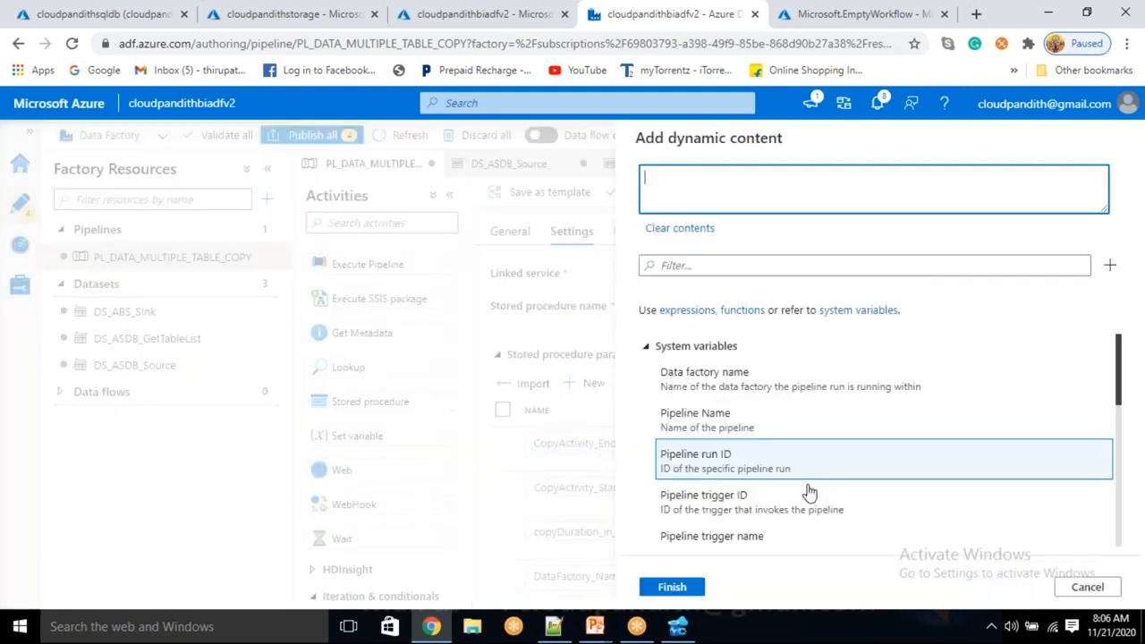
scroll(805, 497, down, 5)
click(789, 498)
text(.rowscopied)
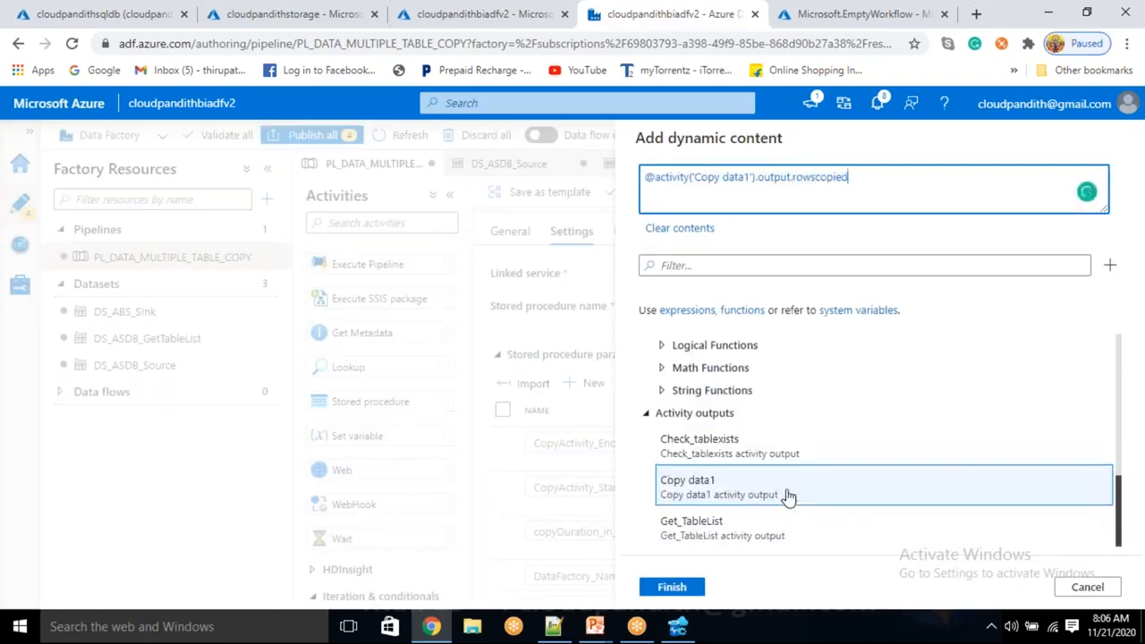
click(685, 589)
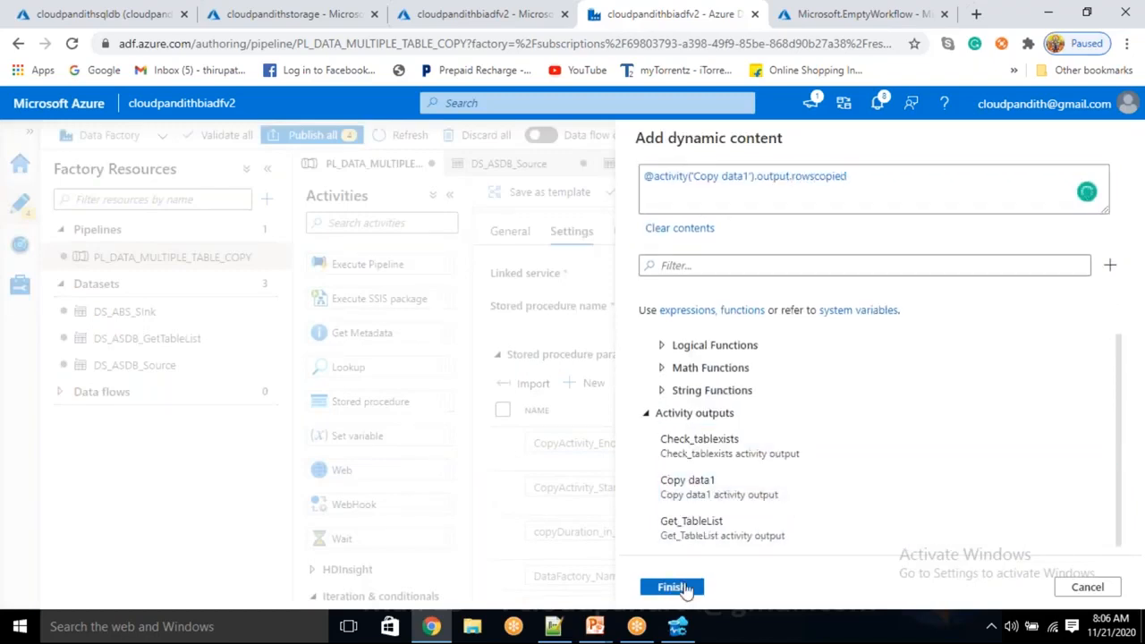
scroll(797, 412, down, 5)
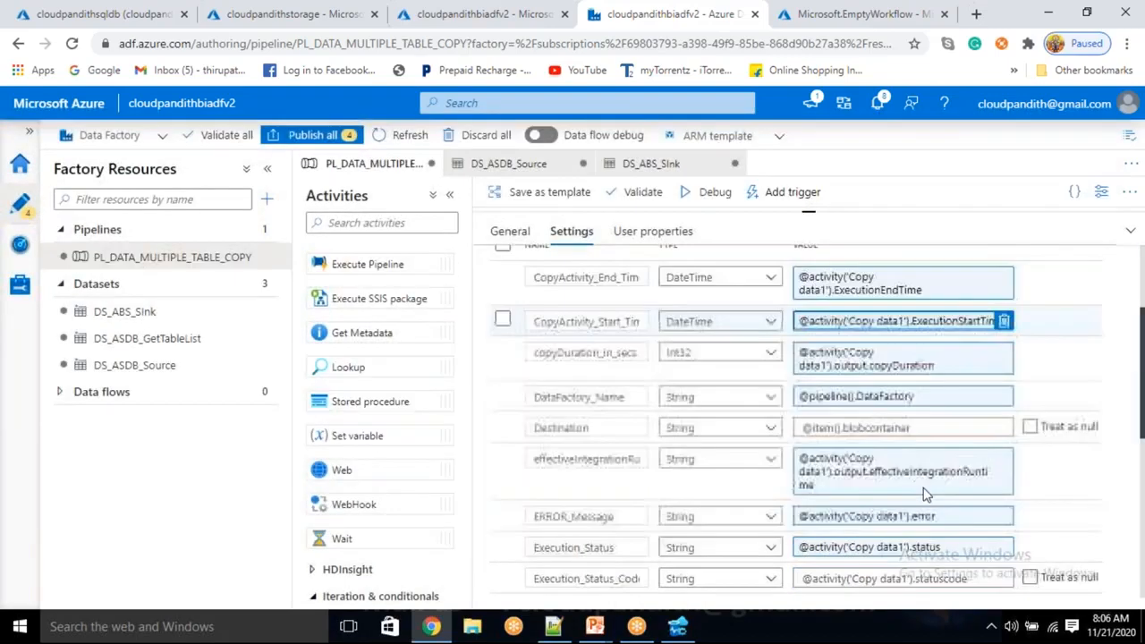
scroll(925, 493, down, 3)
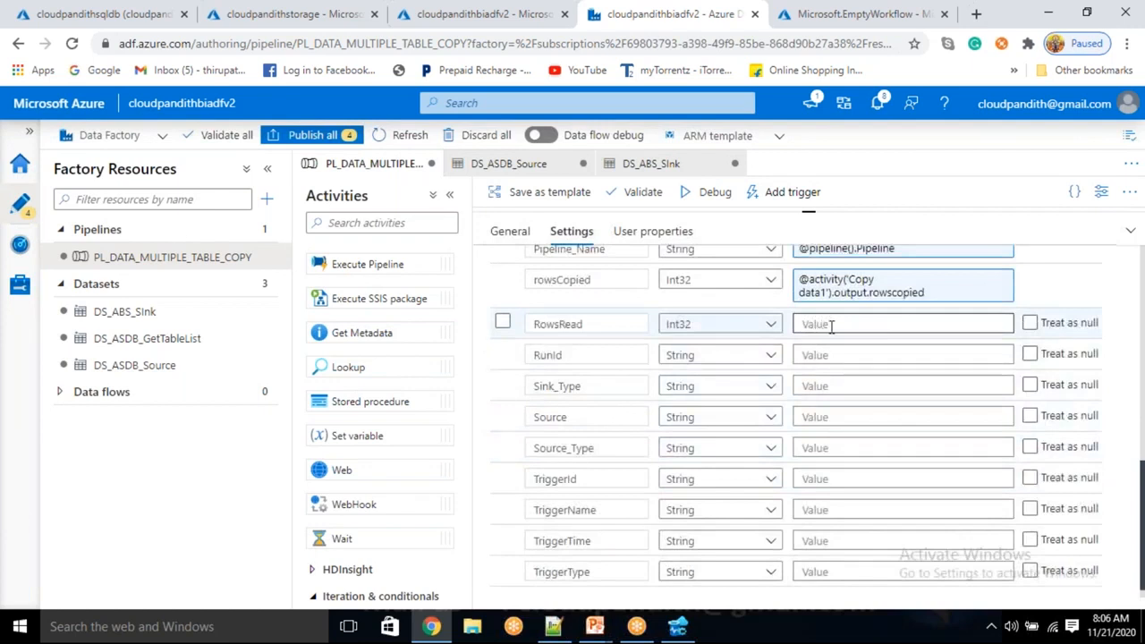
click(829, 325)
click(834, 344)
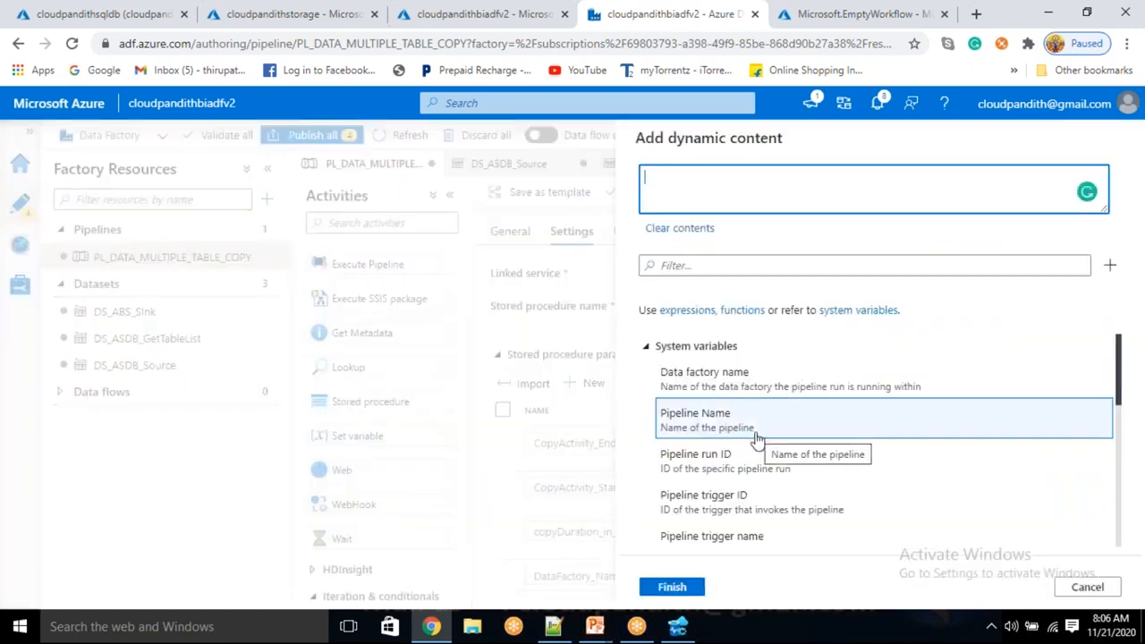
scroll(756, 439, down, 6)
click(747, 485)
text(.rows)
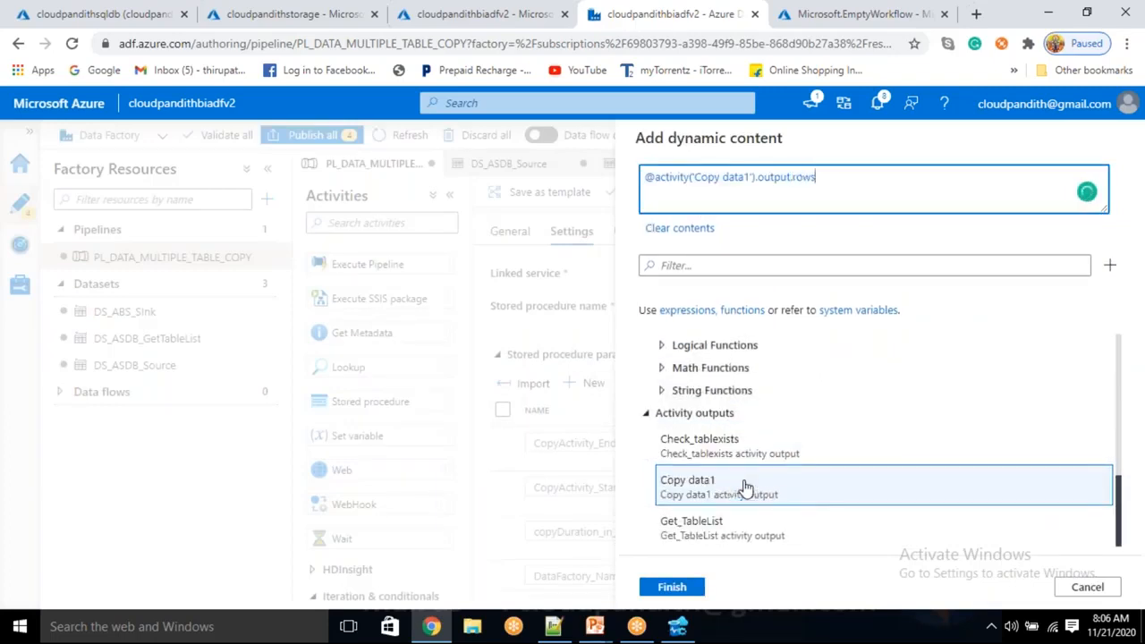
click(680, 591)
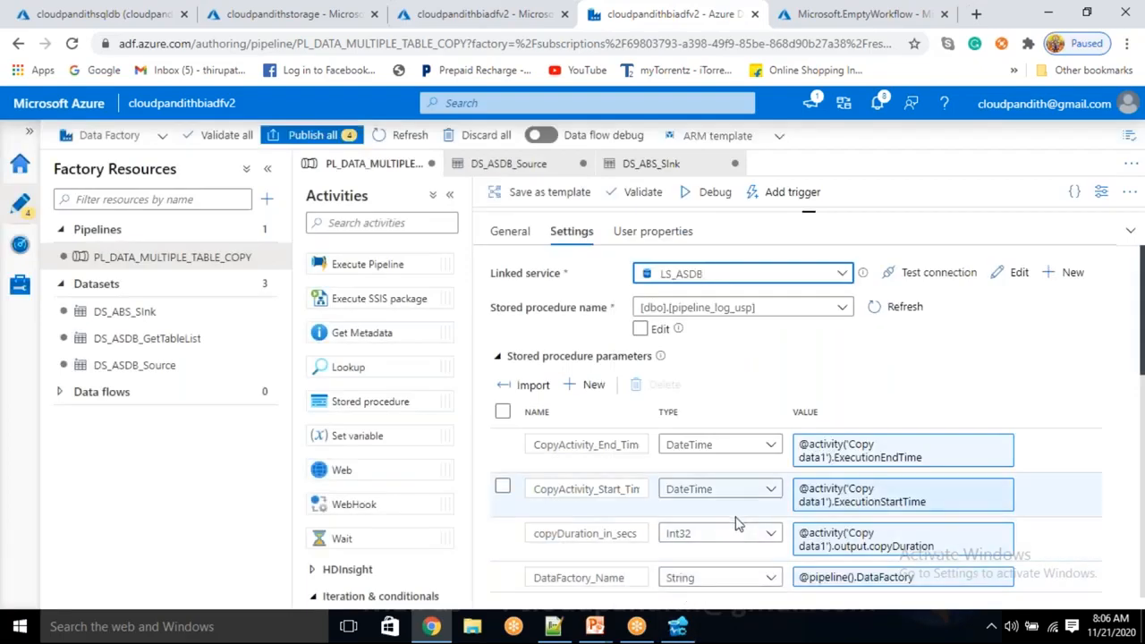
scroll(737, 524, down, 4)
scroll(796, 420, down, 3)
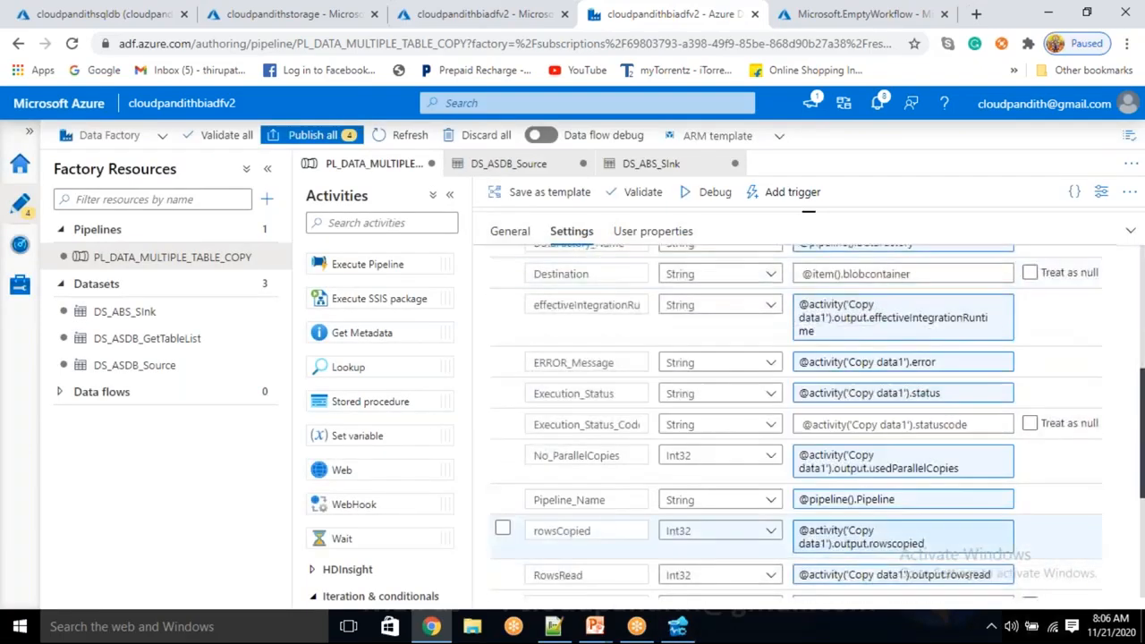
scroll(817, 373, down, 1)
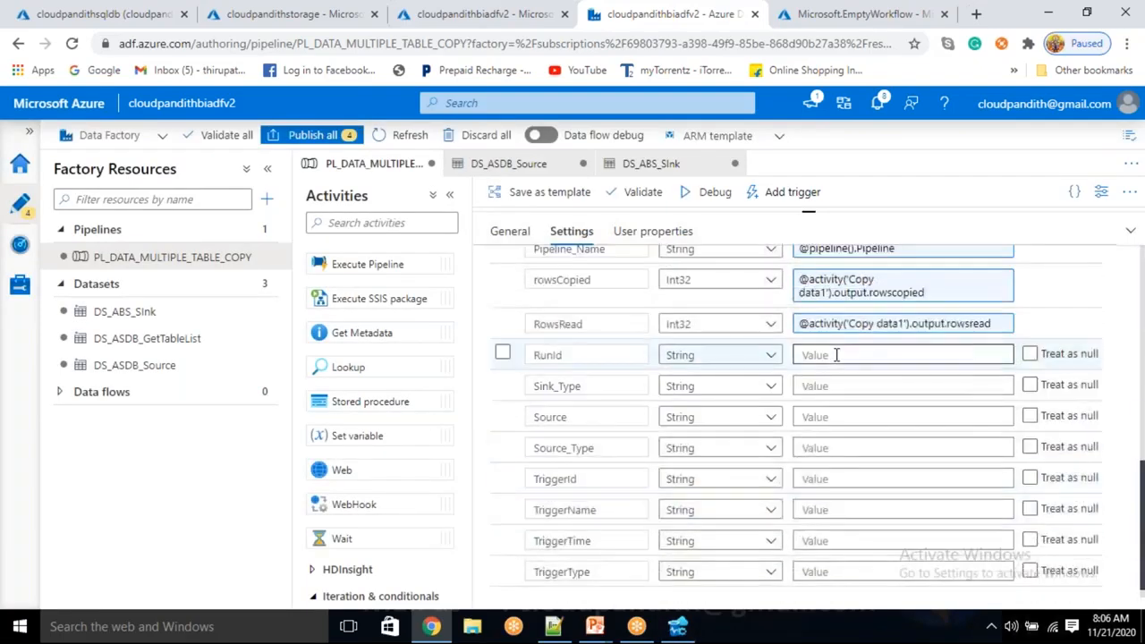
click(832, 356)
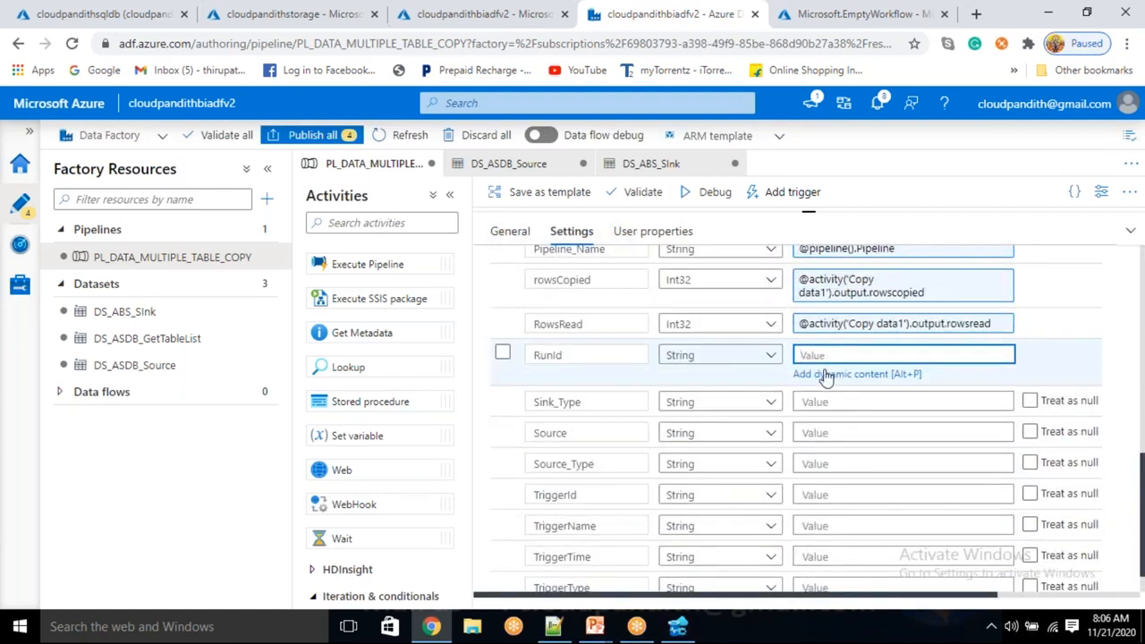
click(827, 374)
click(707, 456)
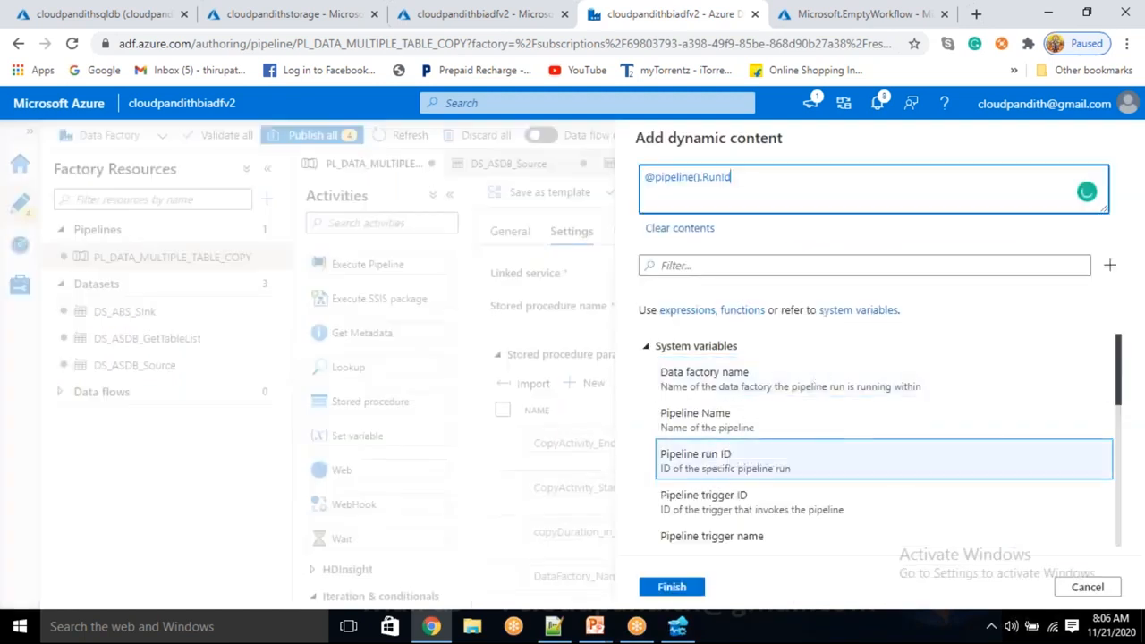
click(676, 592)
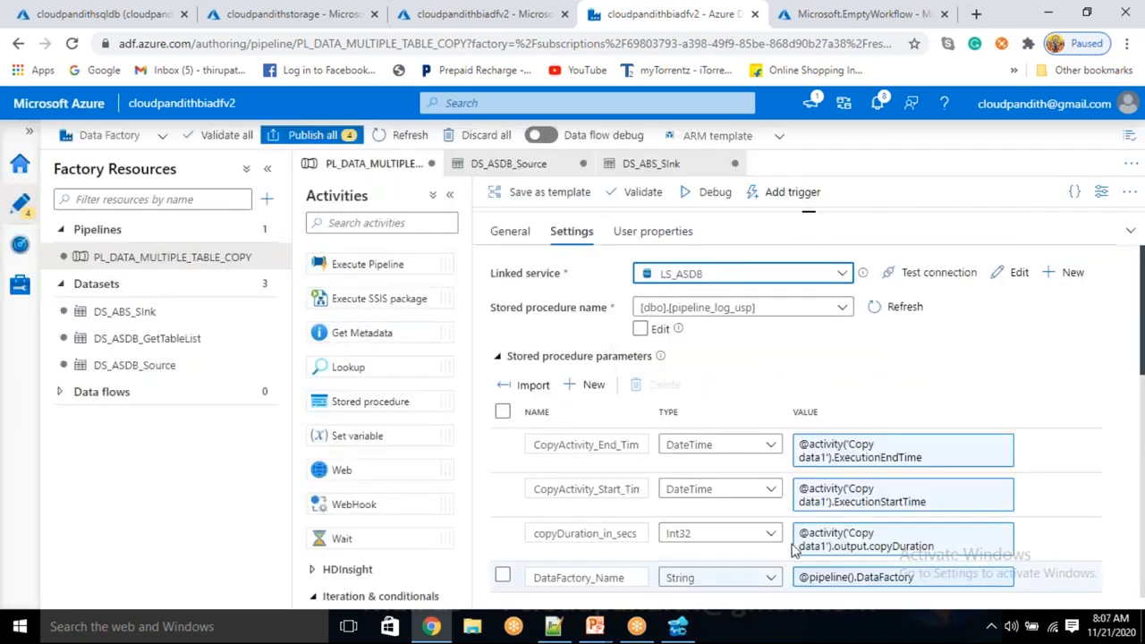
scroll(793, 546, down, 5)
scroll(793, 552, down, 4)
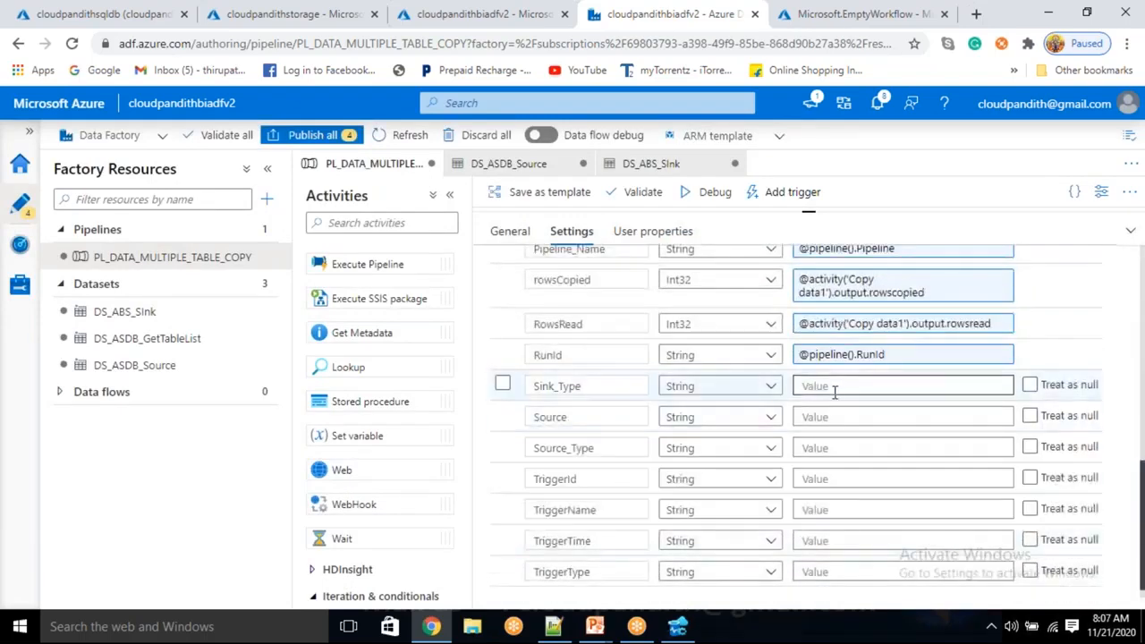
click(816, 404)
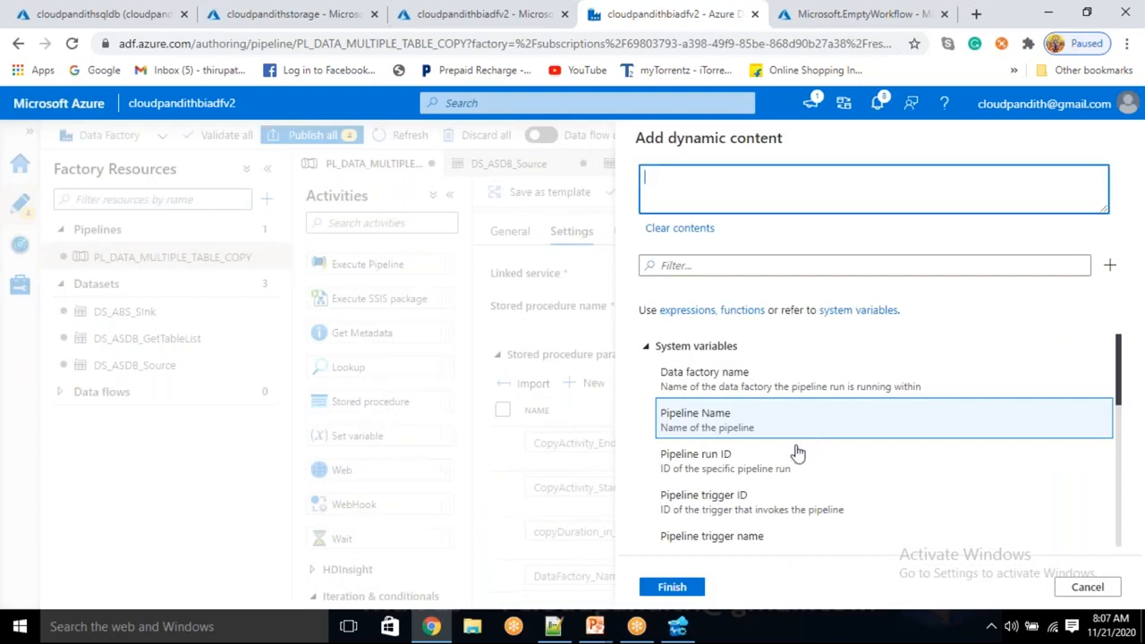
scroll(773, 493, down, 5)
click(758, 501)
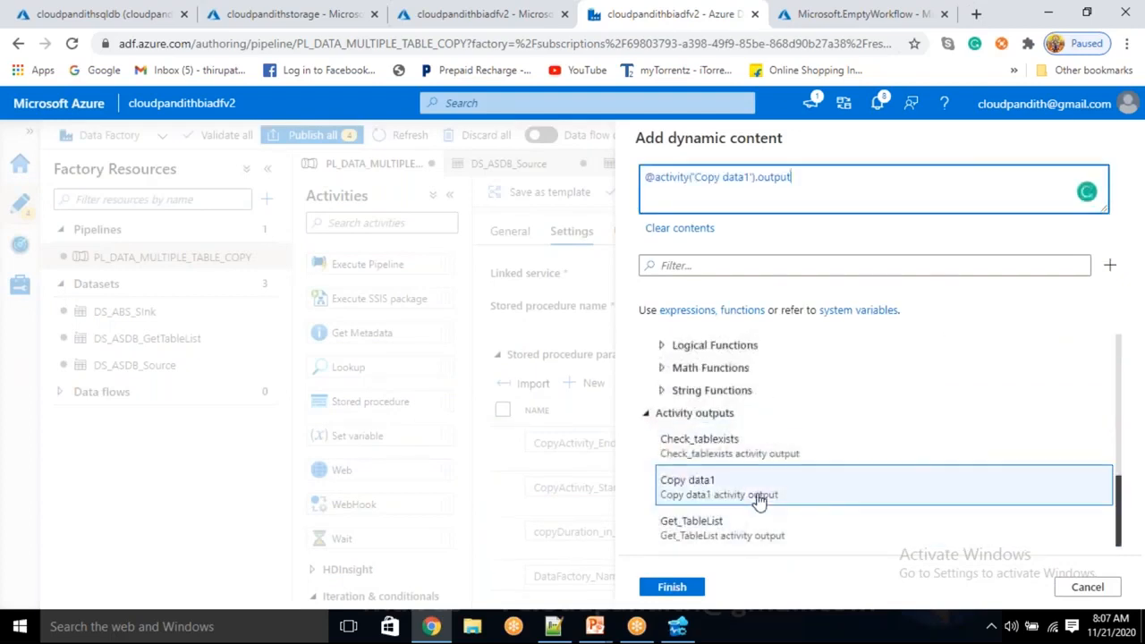
text(.executiondetails[0].)
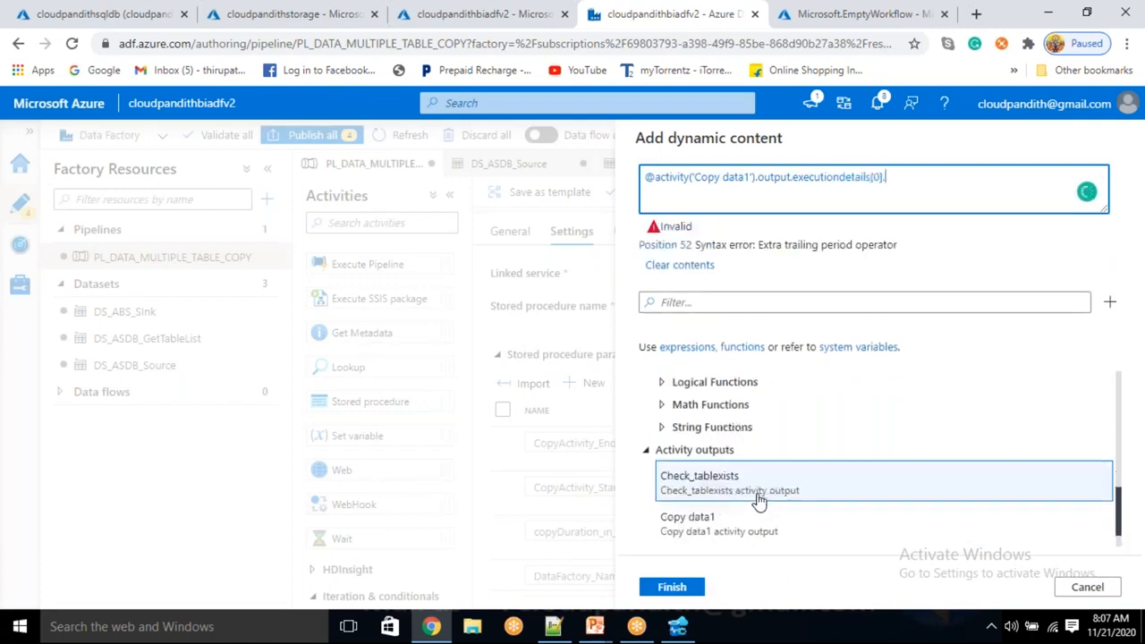
text(sink.ype)
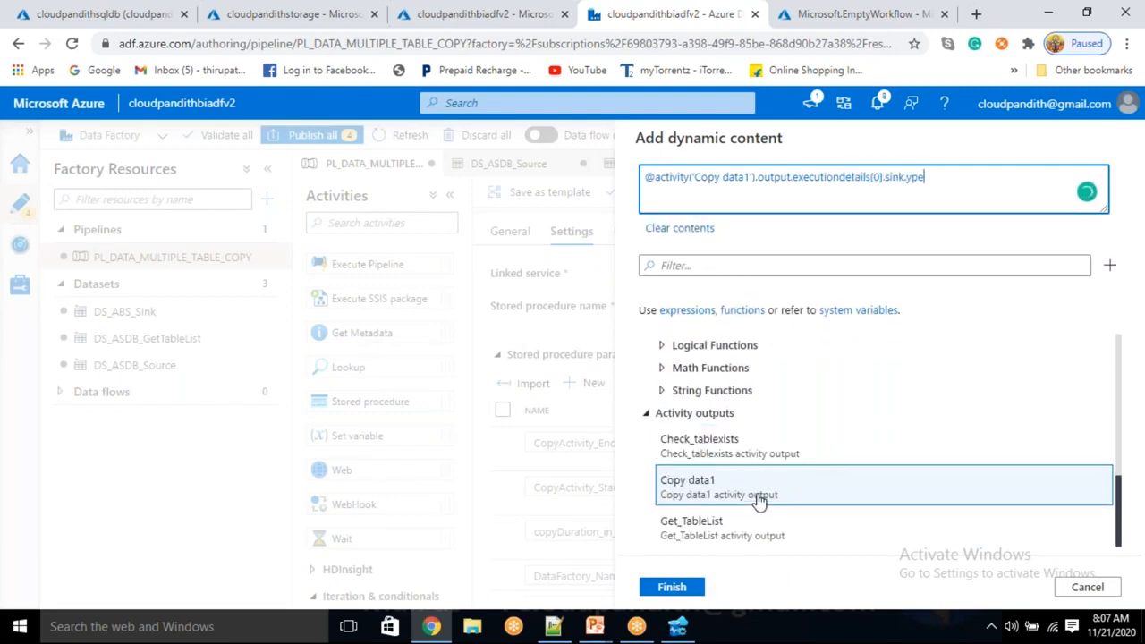
text(p)
key(BackSpace)
key(BackSpace)
text(t)
key(ctrl+a)
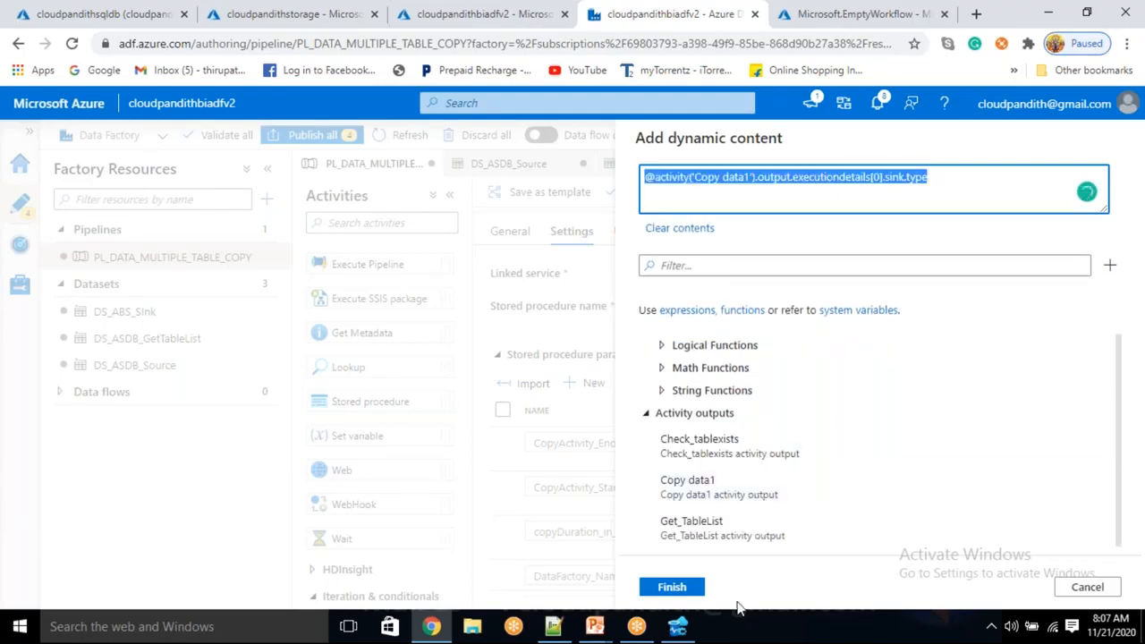
click(672, 588)
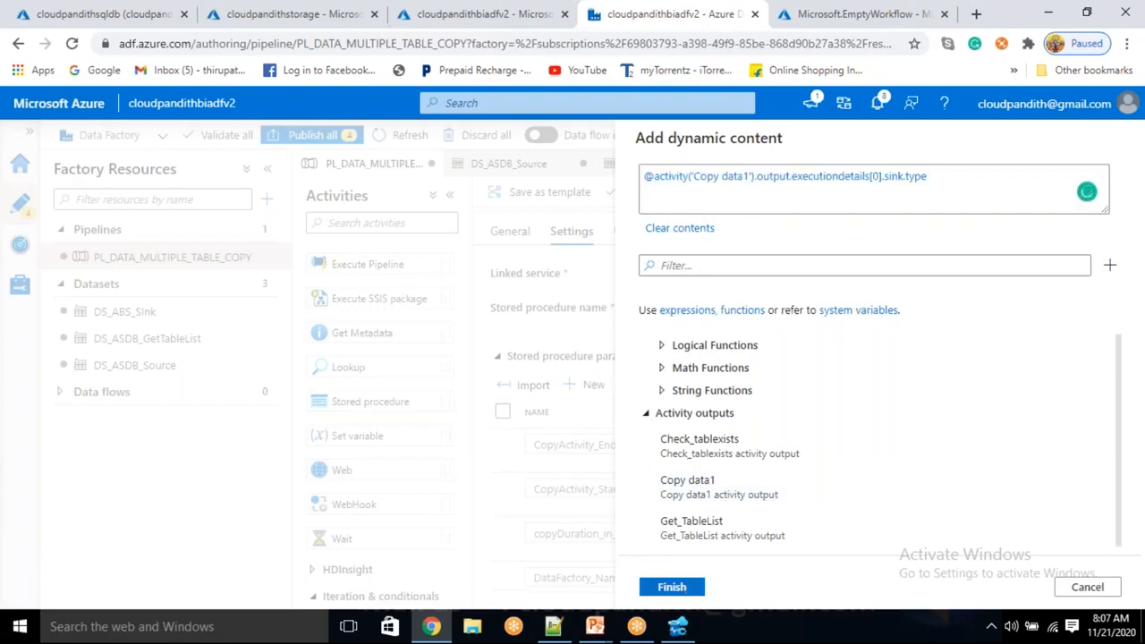
scroll(810, 553, down, 5)
scroll(829, 535, down, 1)
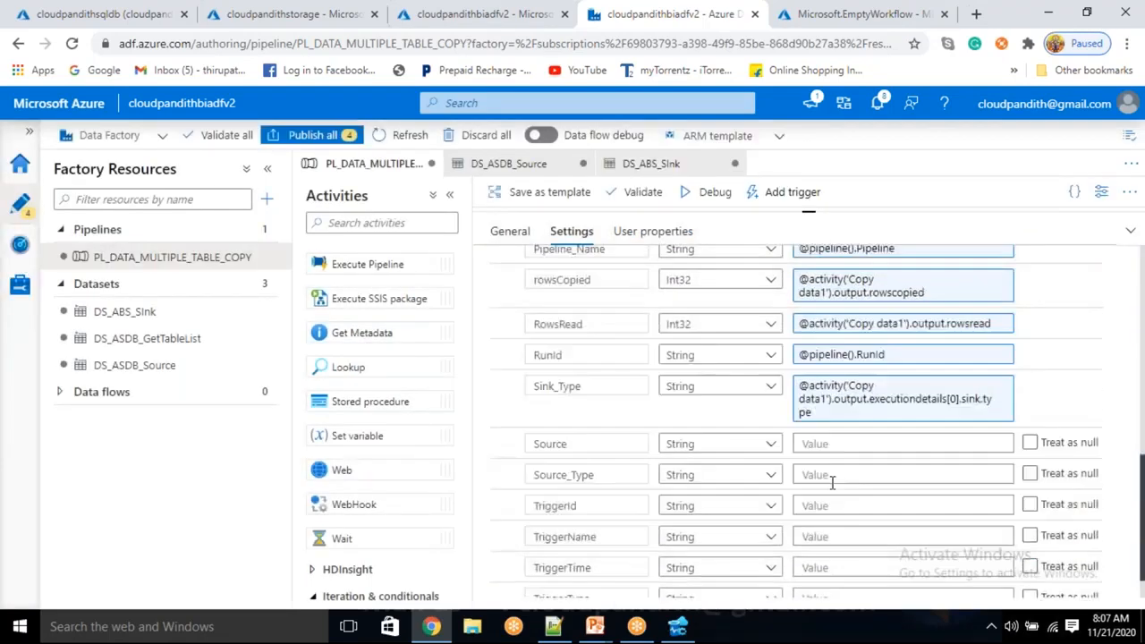
click(823, 443)
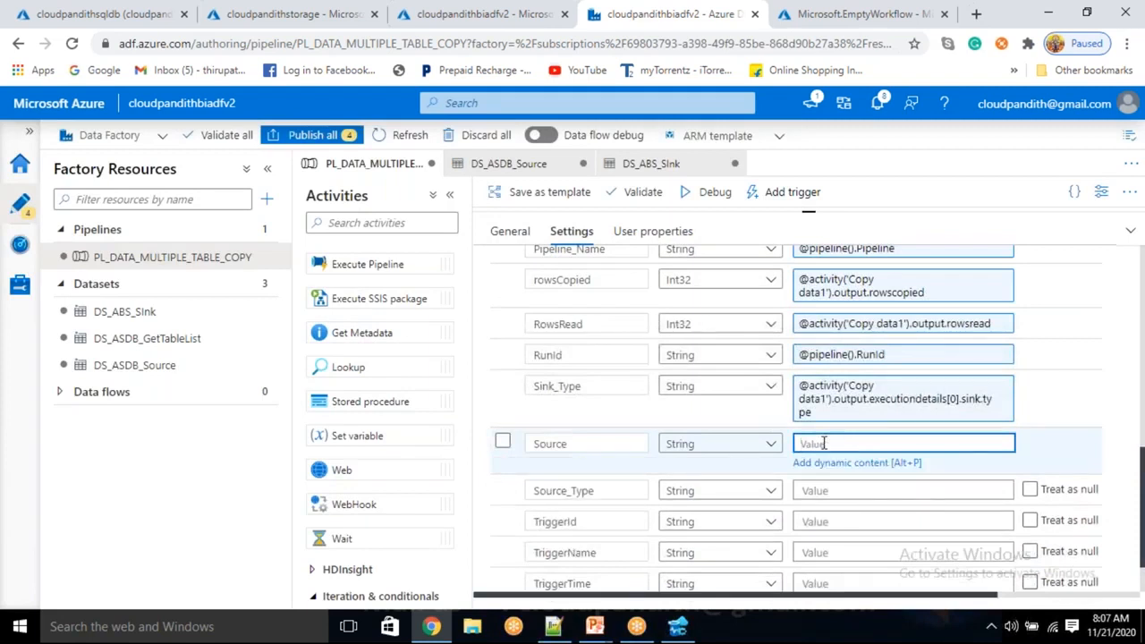
text(@item().tablename)
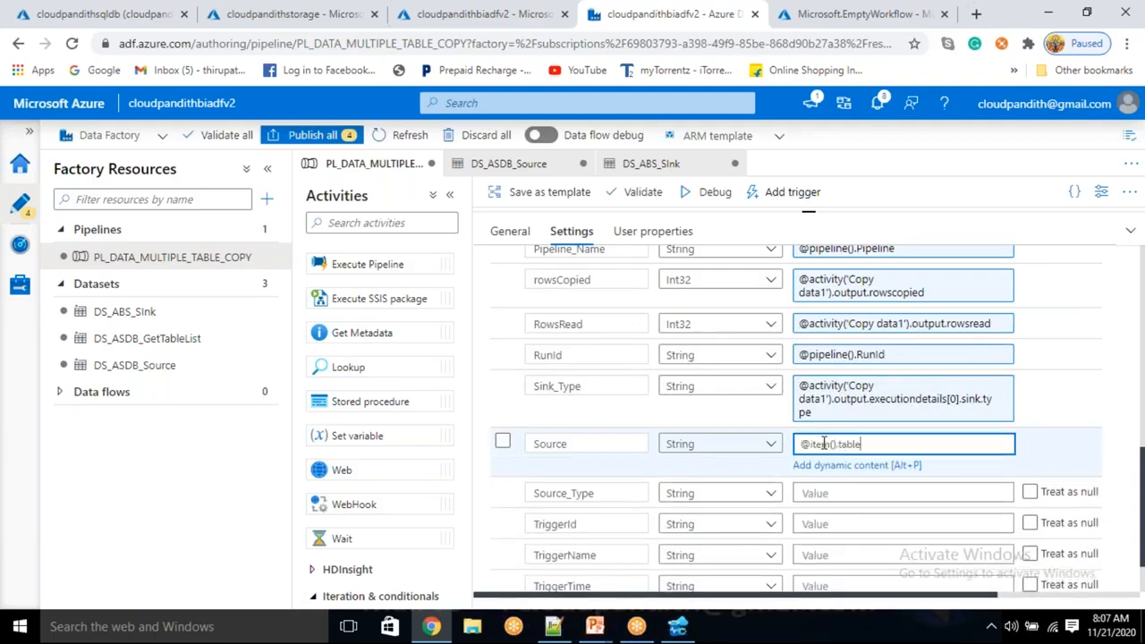
click(558, 628)
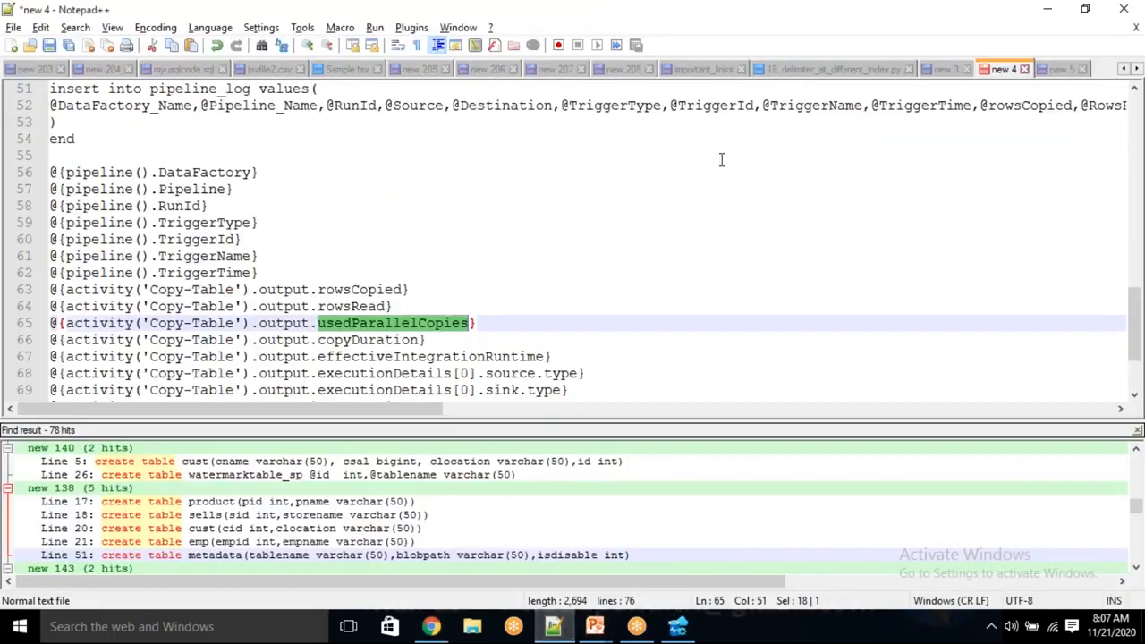
click(1074, 72)
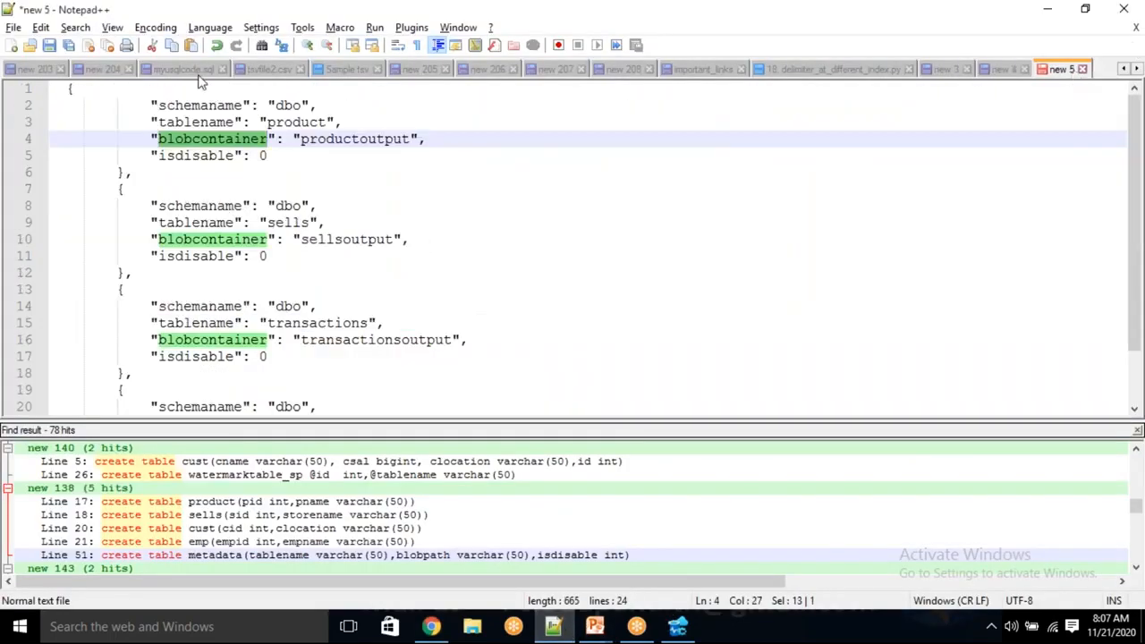
double_click(185, 123)
key(alt+Tab)
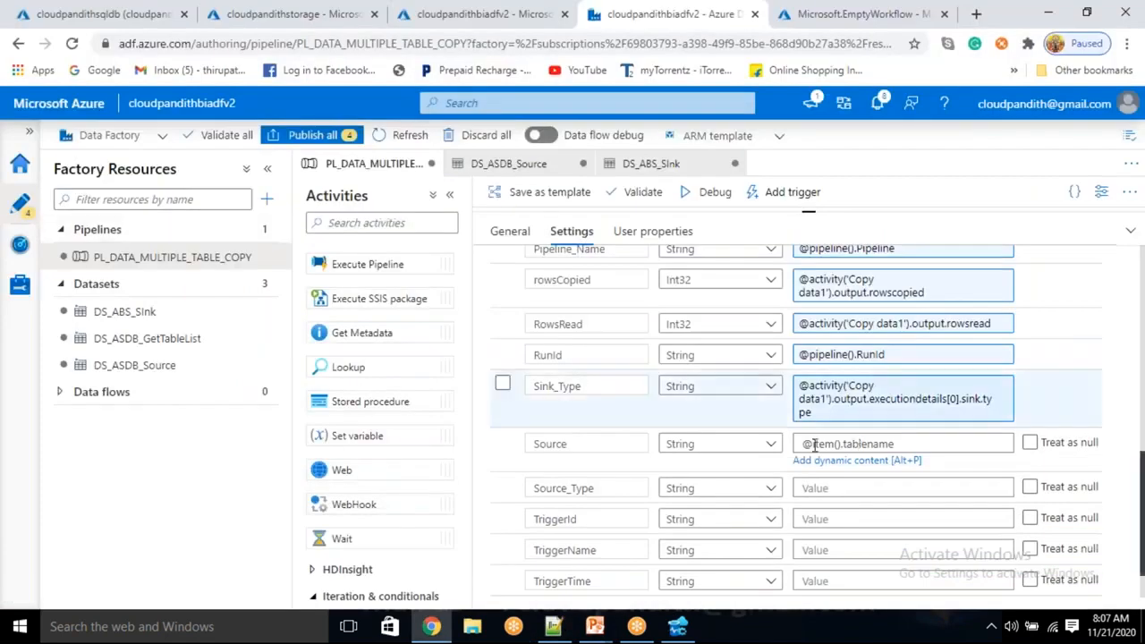
click(821, 488)
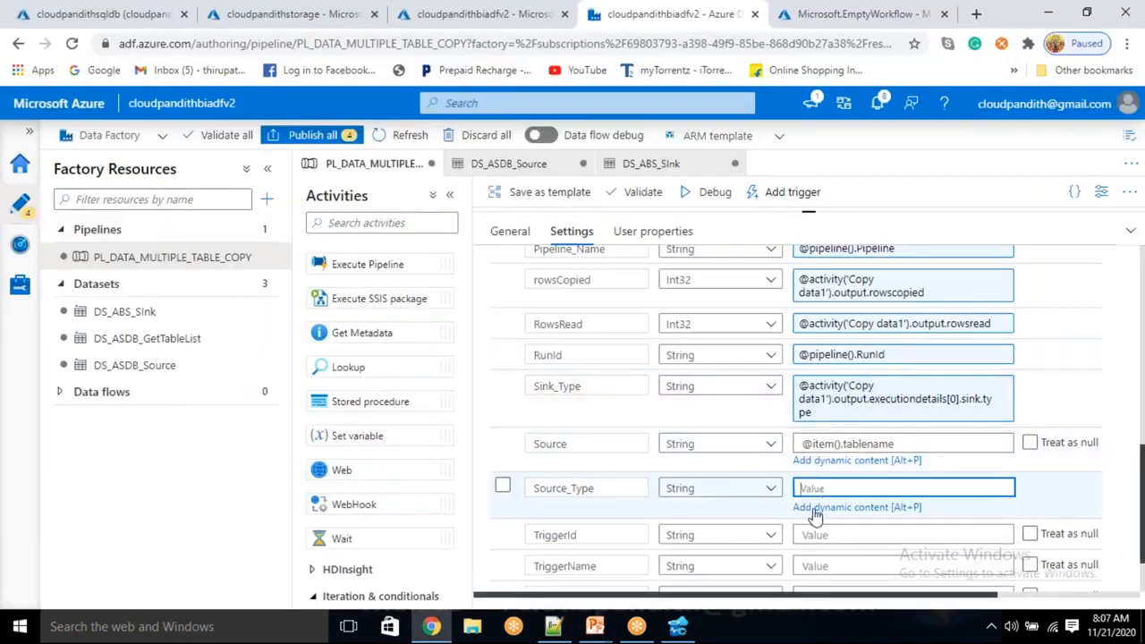
click(815, 508)
key(ctrl+v)
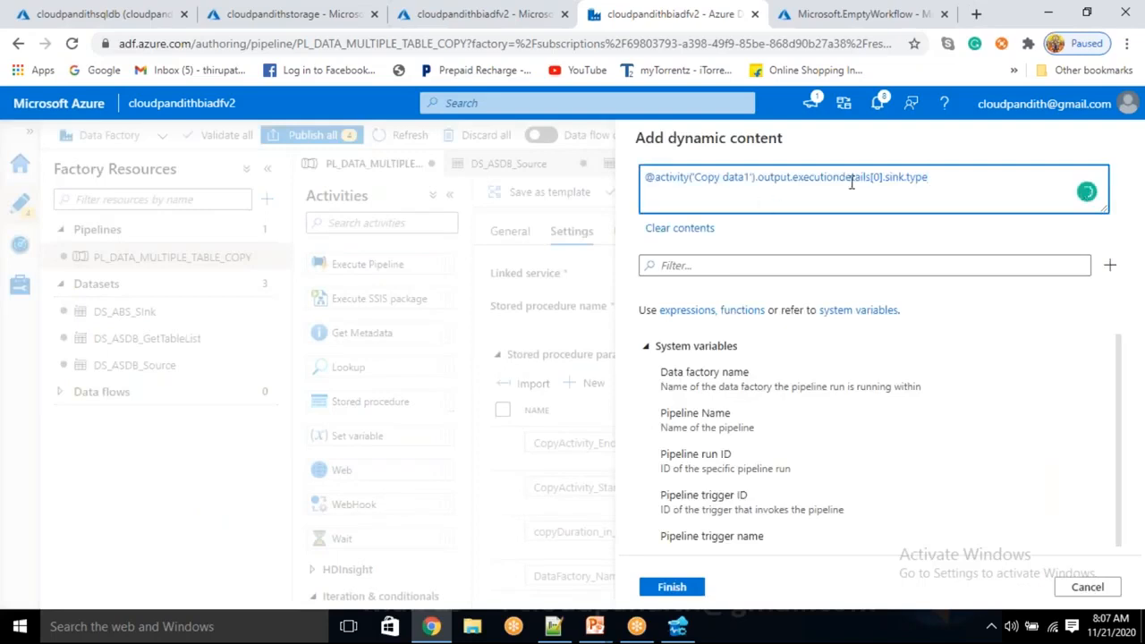
double_click(894, 179)
text(s)
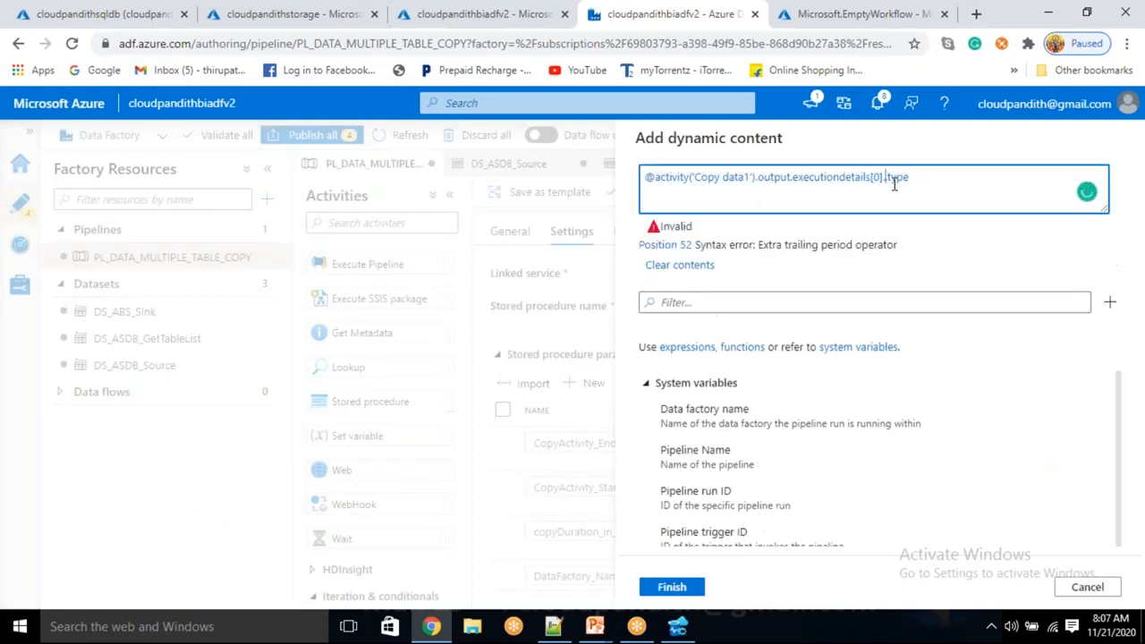
text(ource.)
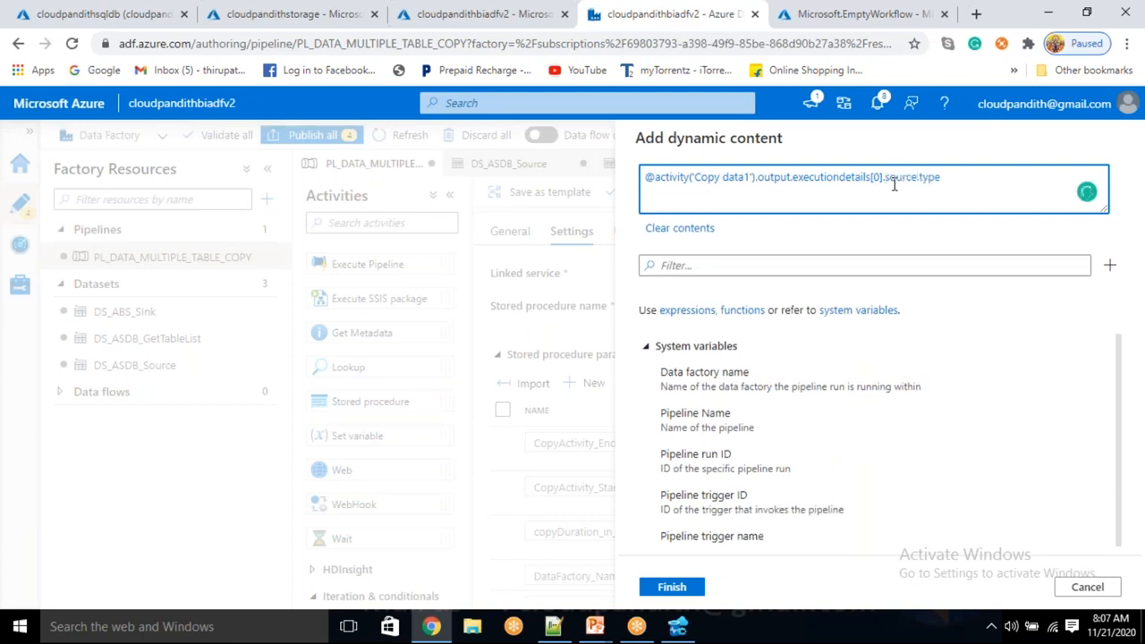
click(675, 587)
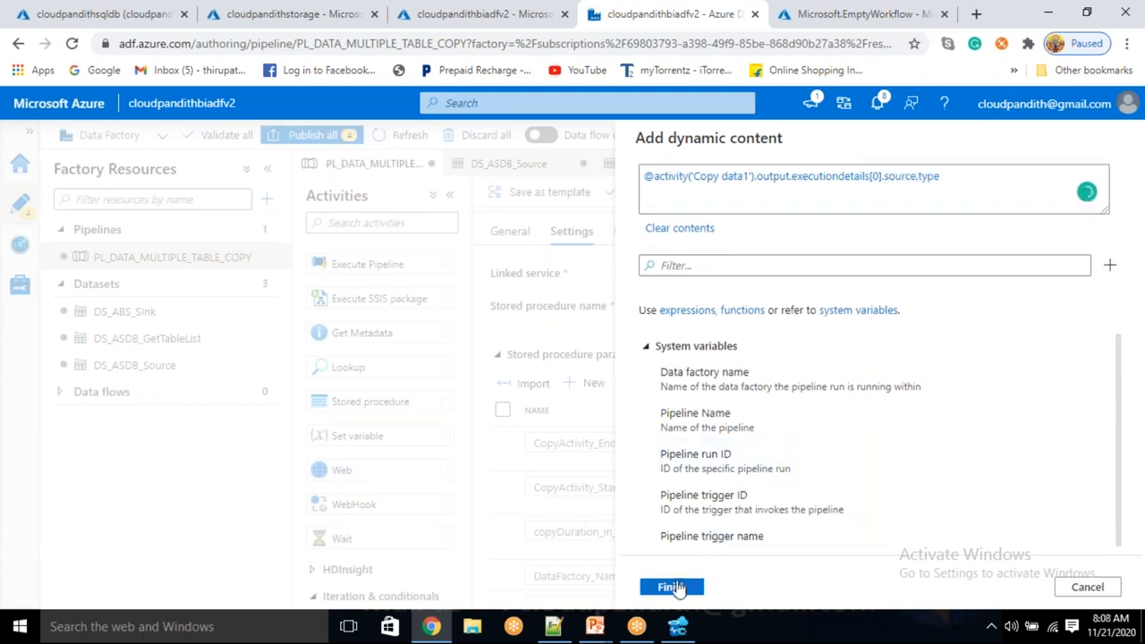
Open the dynamic content editor for the TriggerId parameter.
scroll(771, 546, down, 5)
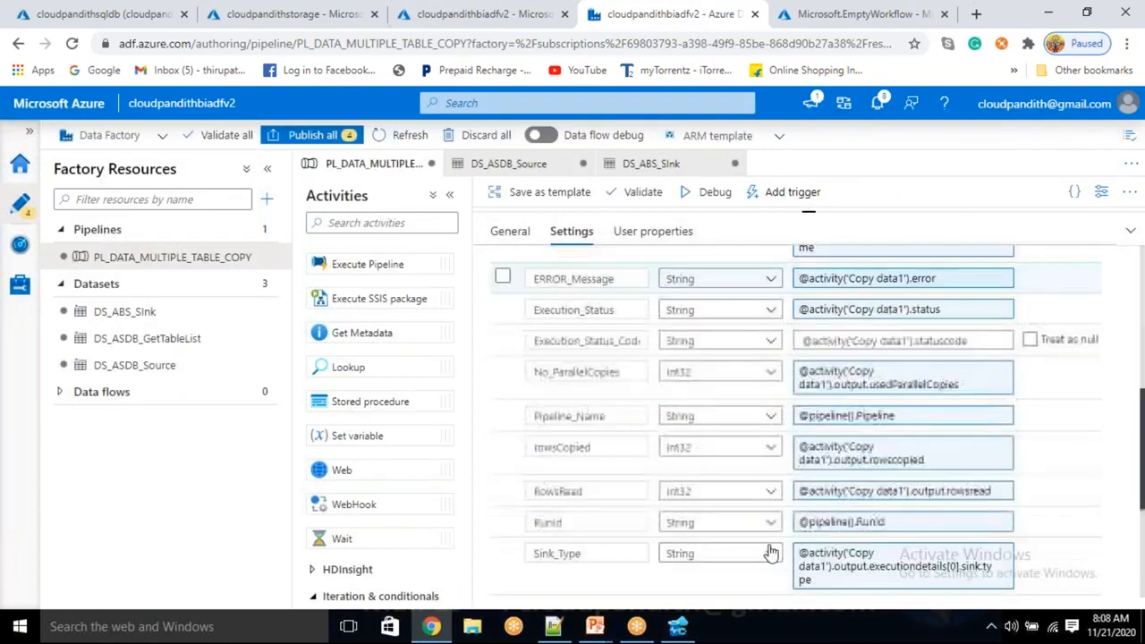
scroll(767, 550, down, 3)
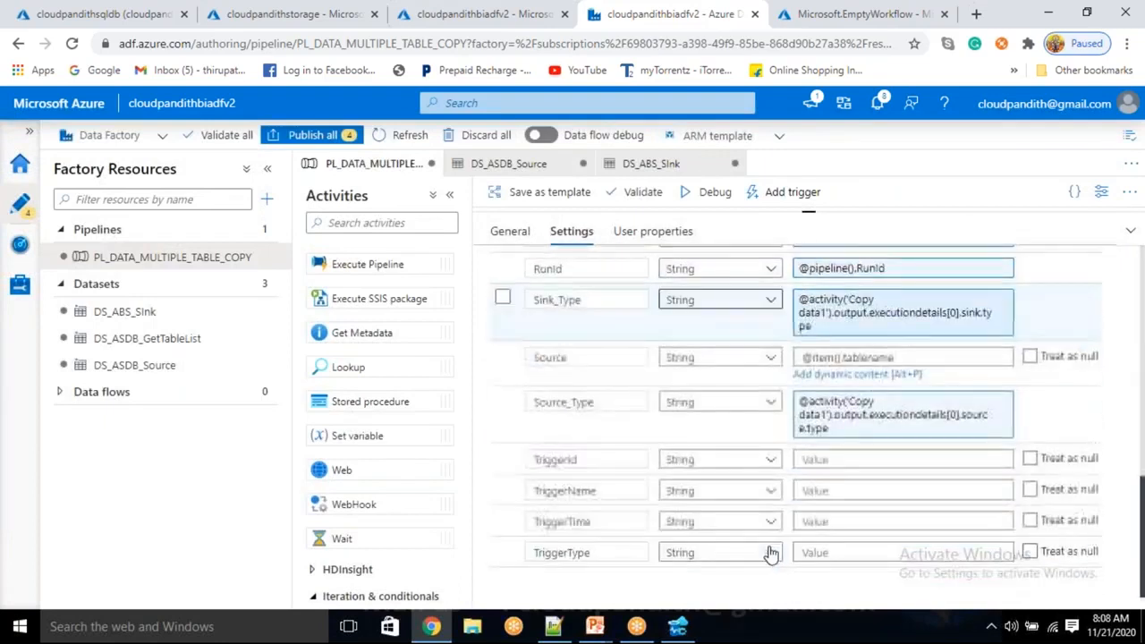
click(831, 462)
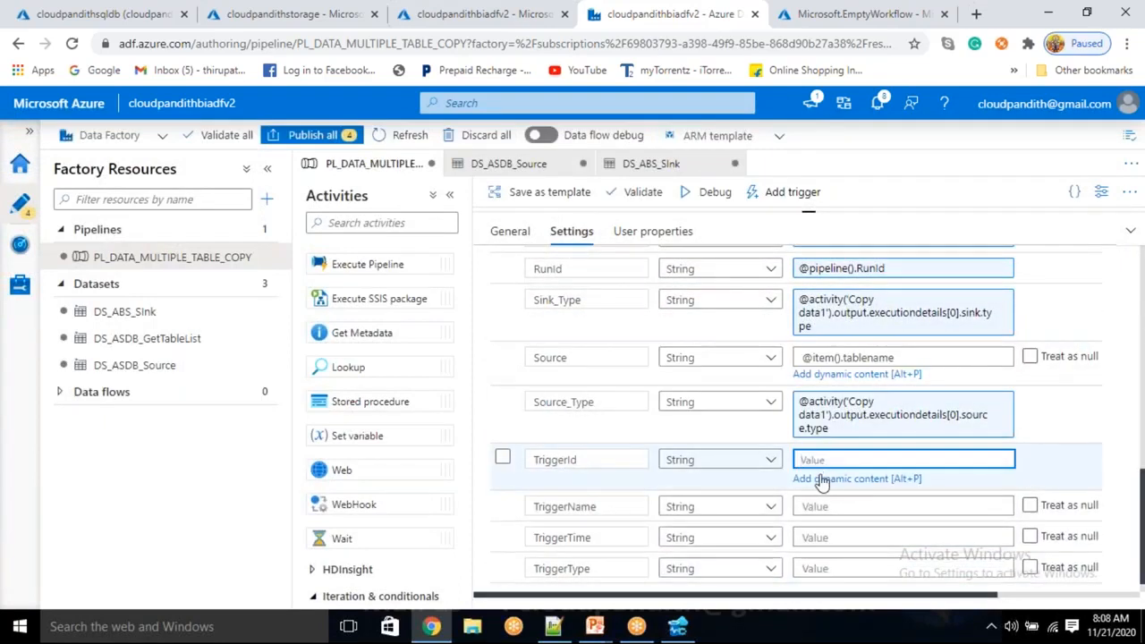
click(821, 479)
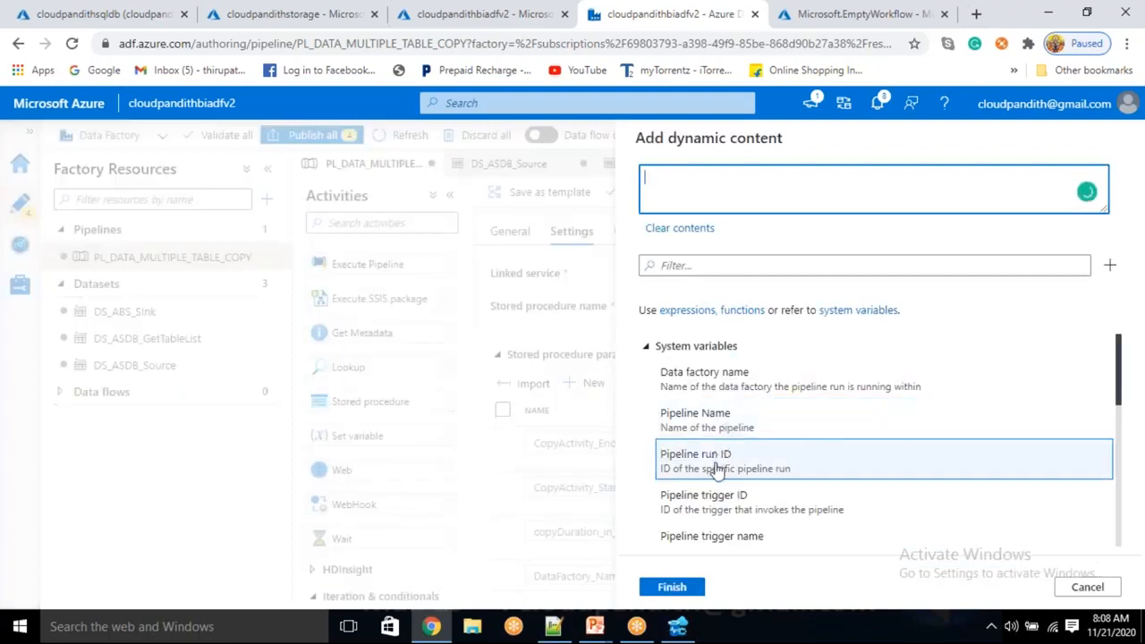
click(718, 460)
scroll(716, 471, down, 3)
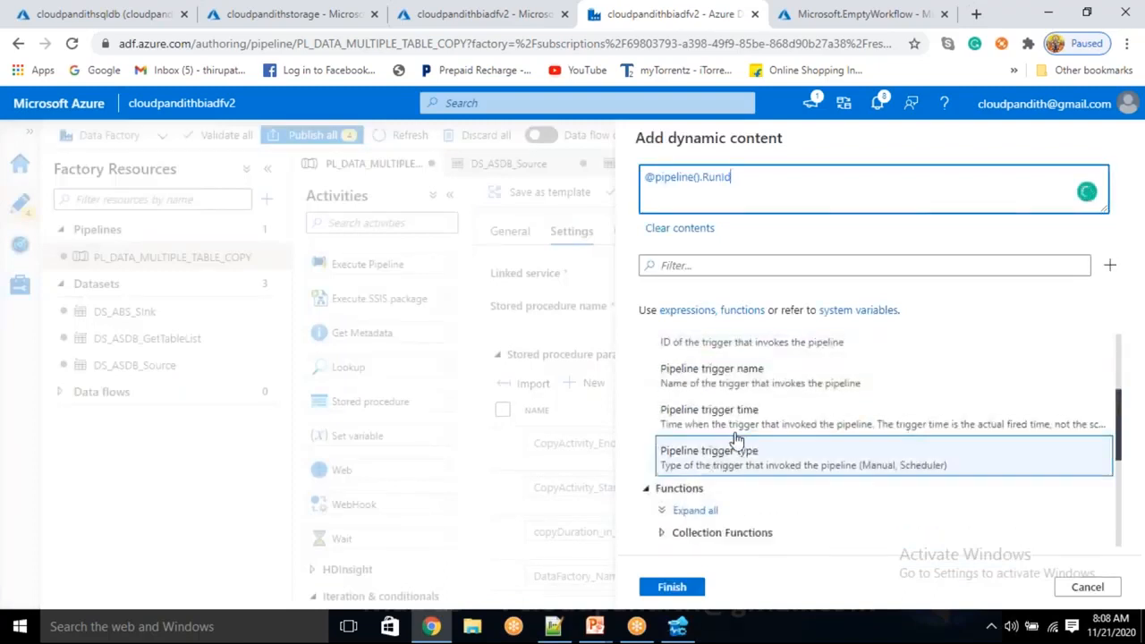
drag(759, 184, 581, 189)
key(BackSpace)
scroll(756, 483, down, 3)
scroll(757, 499, up, 3)
scroll(757, 495, up, 1)
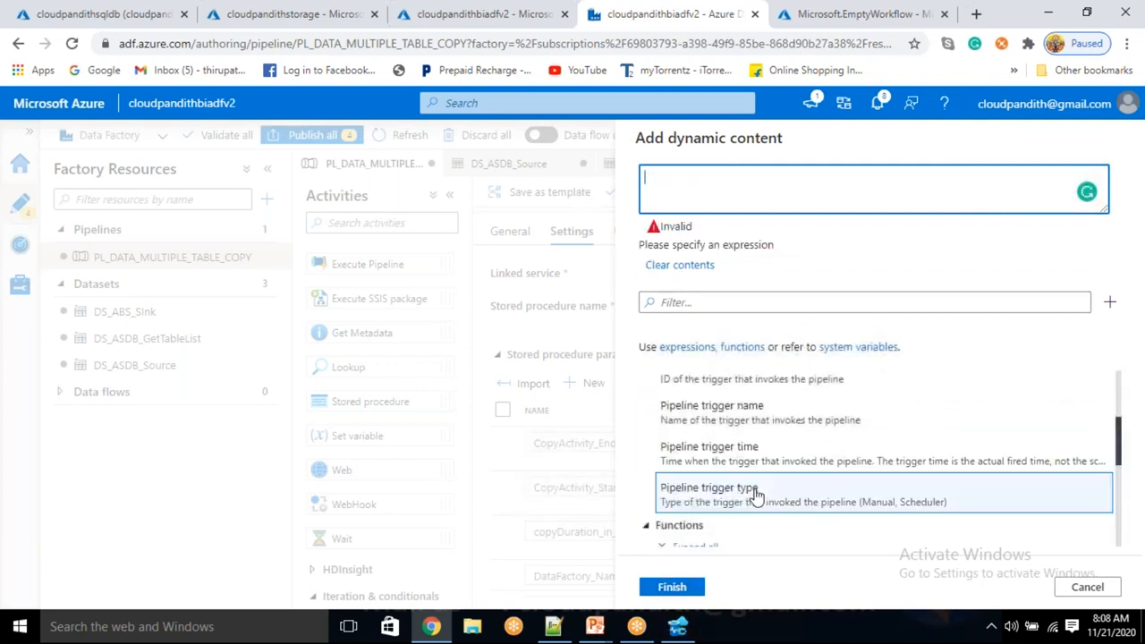
scroll(754, 494, up, 3)
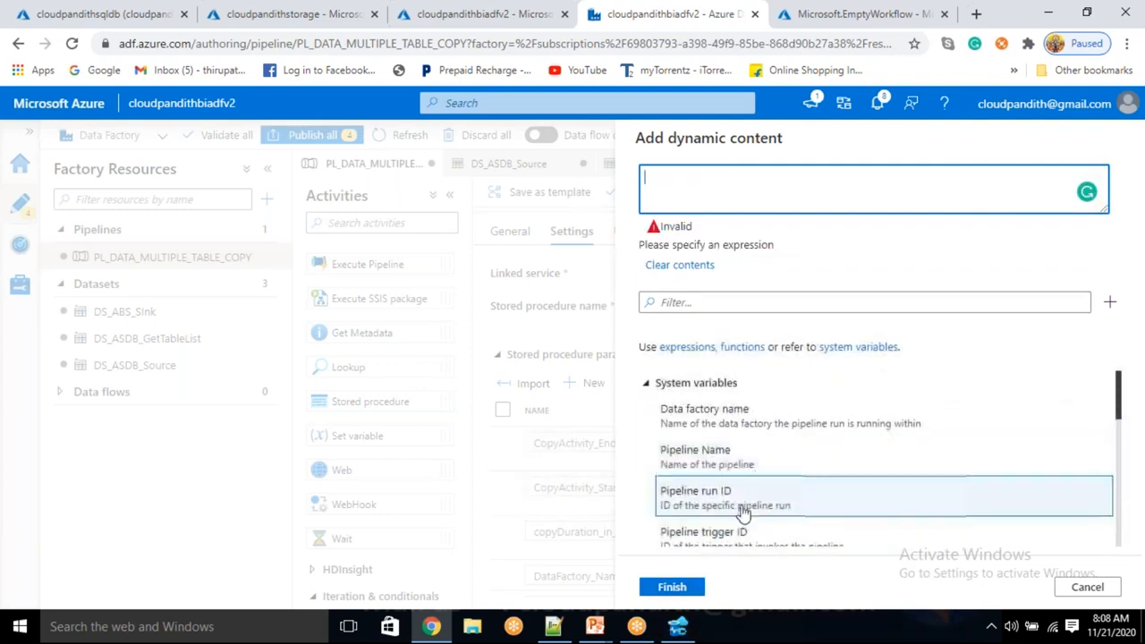
click(739, 537)
click(680, 586)
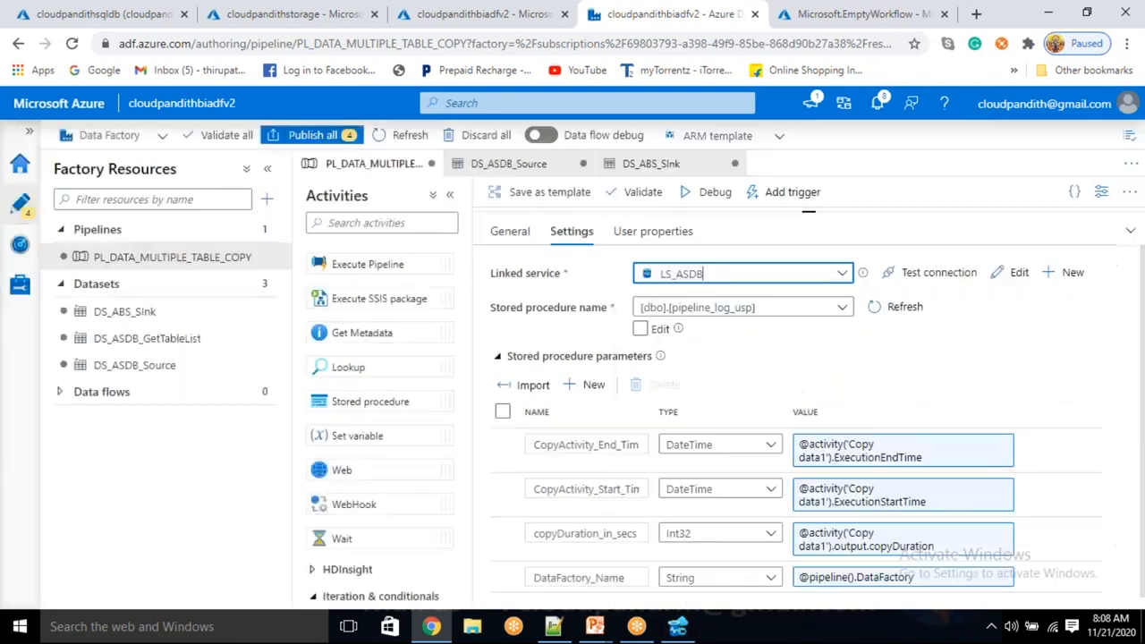
scroll(780, 515, down, 8)
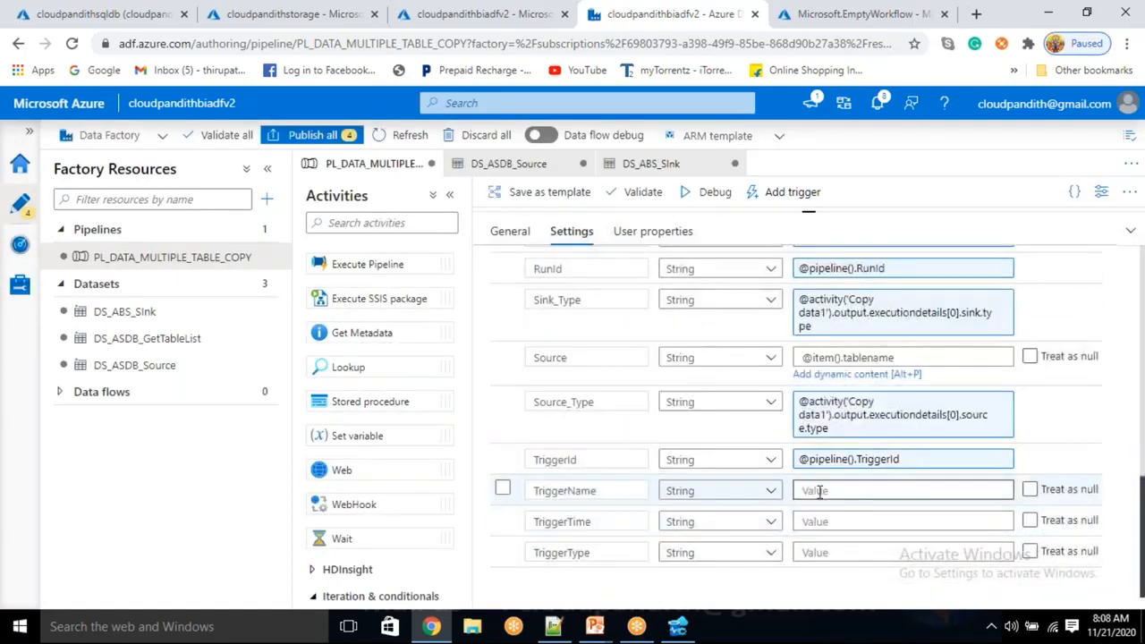
click(817, 496)
click(817, 510)
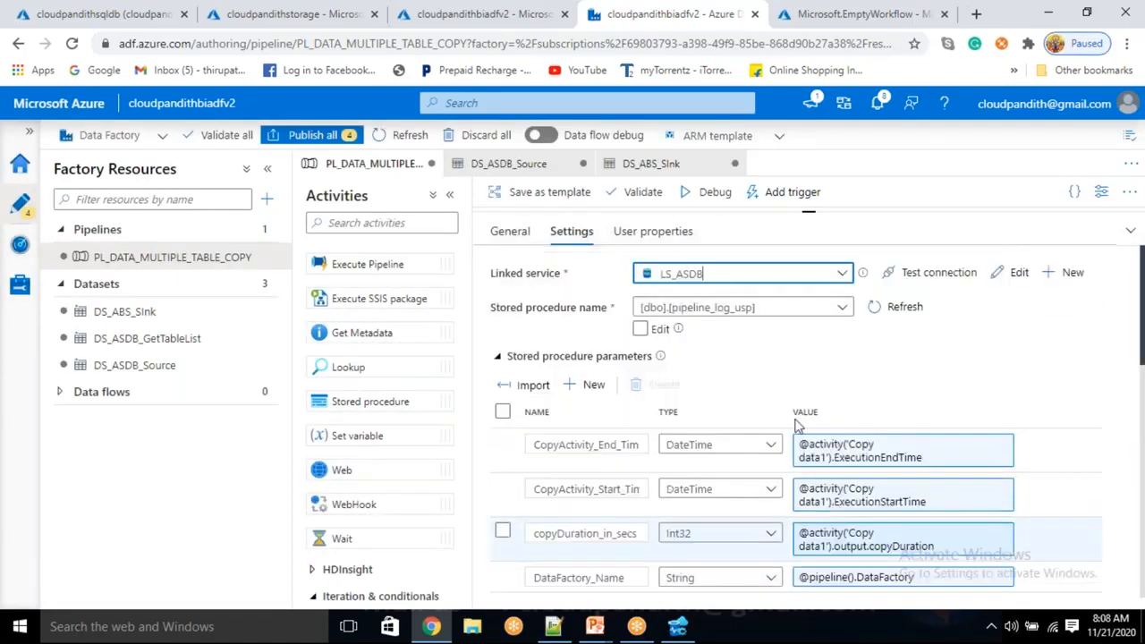
scroll(775, 449, down, 3)
scroll(721, 429, up, 2)
click(736, 376)
click(673, 588)
scroll(805, 505, down, 8)
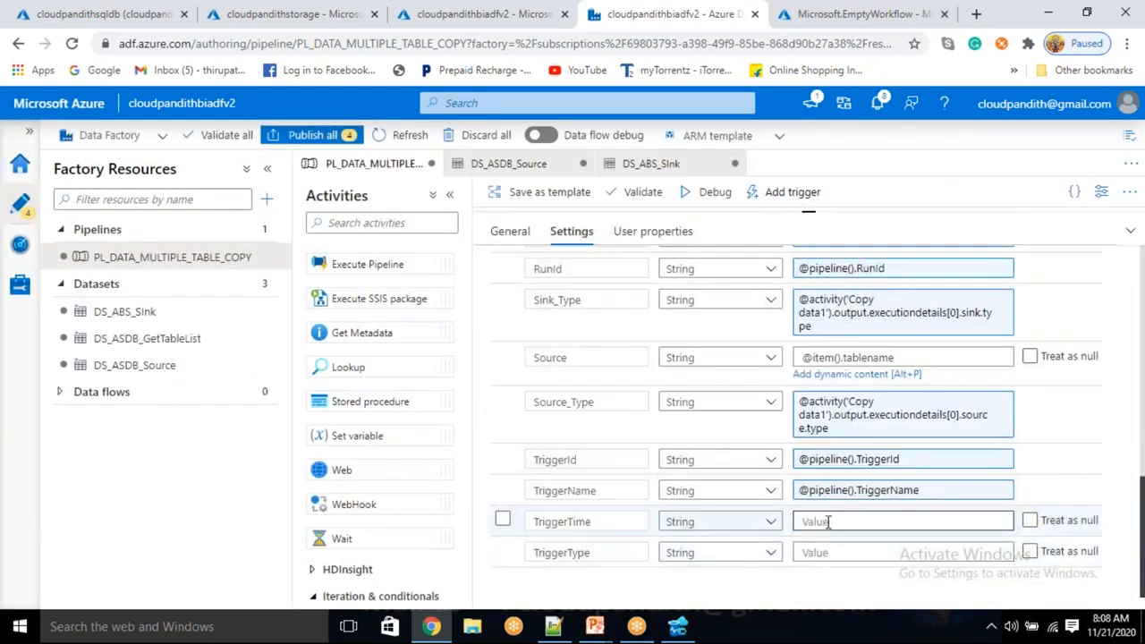
click(828, 522)
click(817, 542)
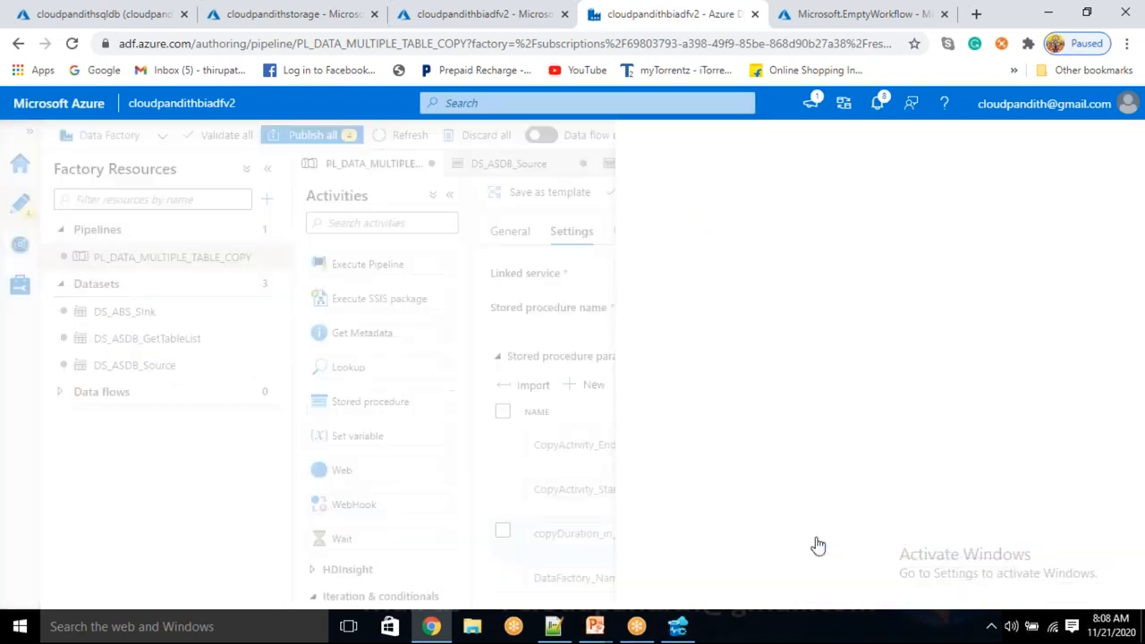
scroll(763, 461, down, 1)
scroll(763, 461, down, 2)
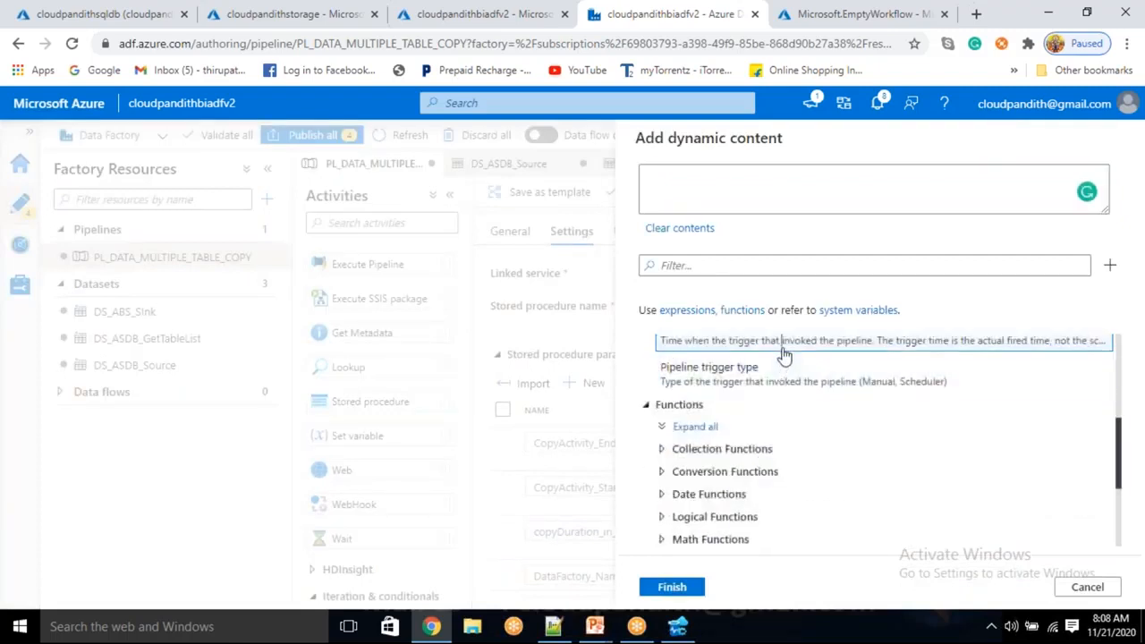
click(713, 341)
click(682, 588)
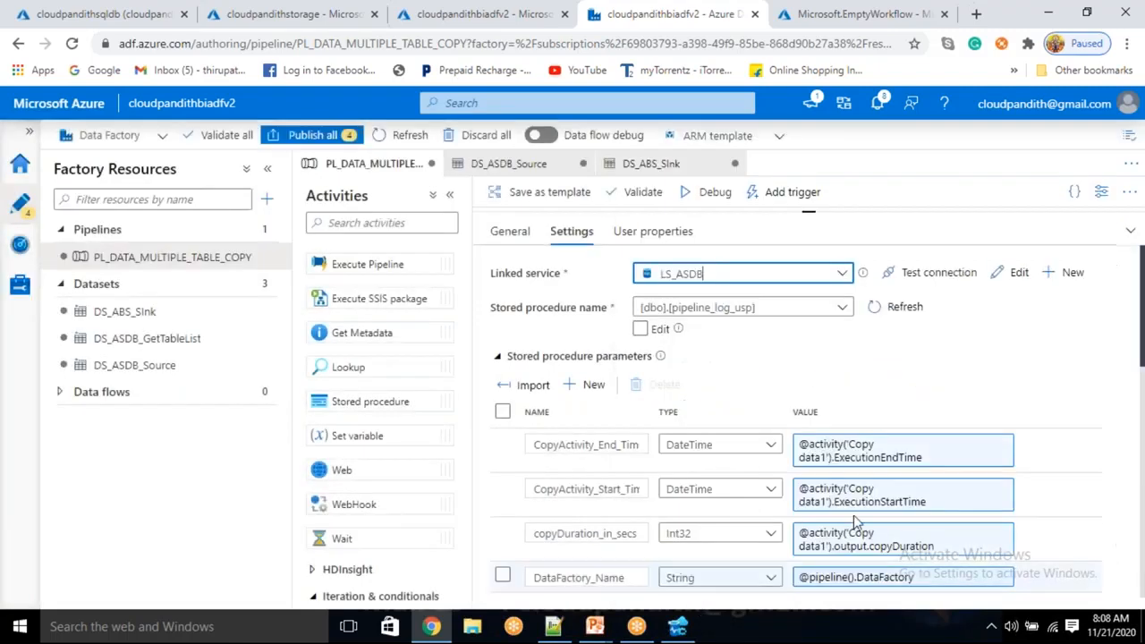
scroll(850, 537, down, 10)
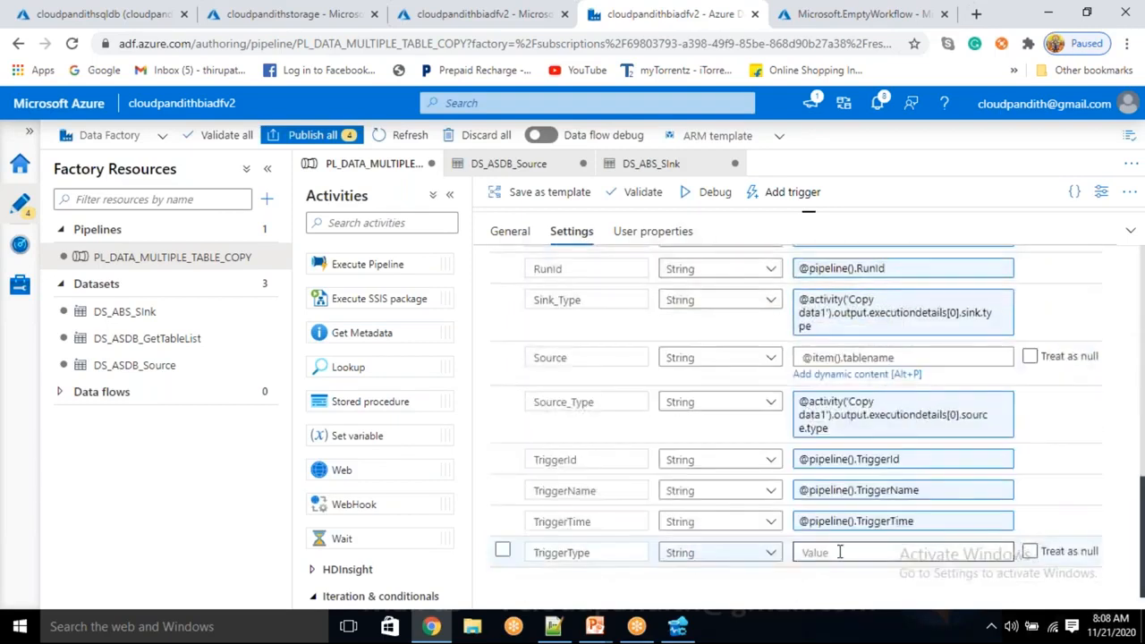
click(839, 552)
click(812, 574)
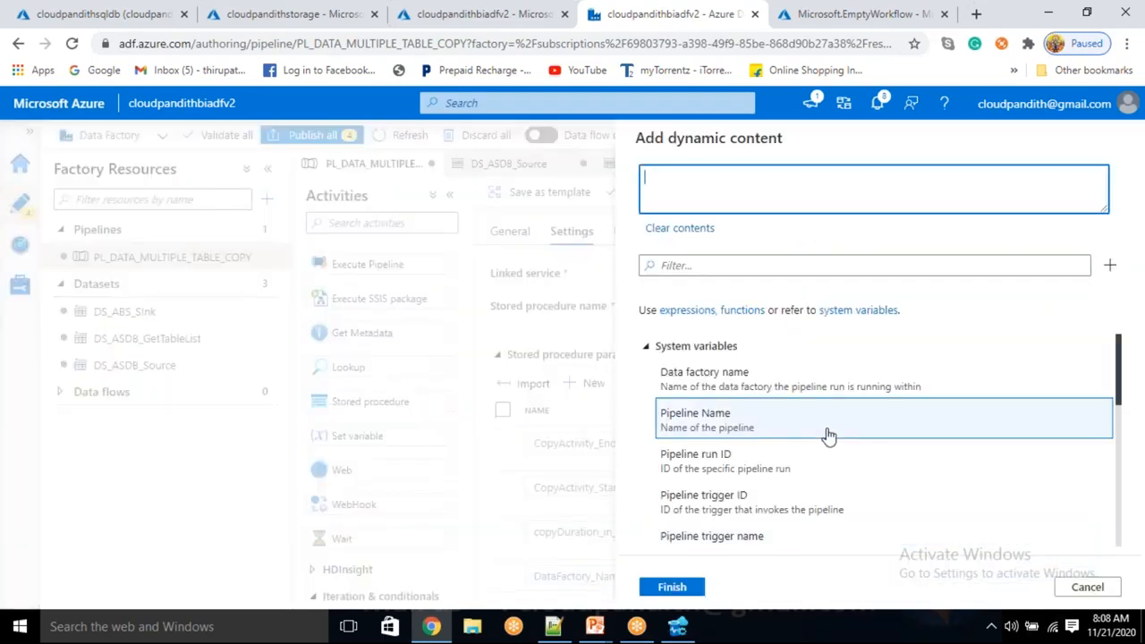
scroll(823, 442, down, 5)
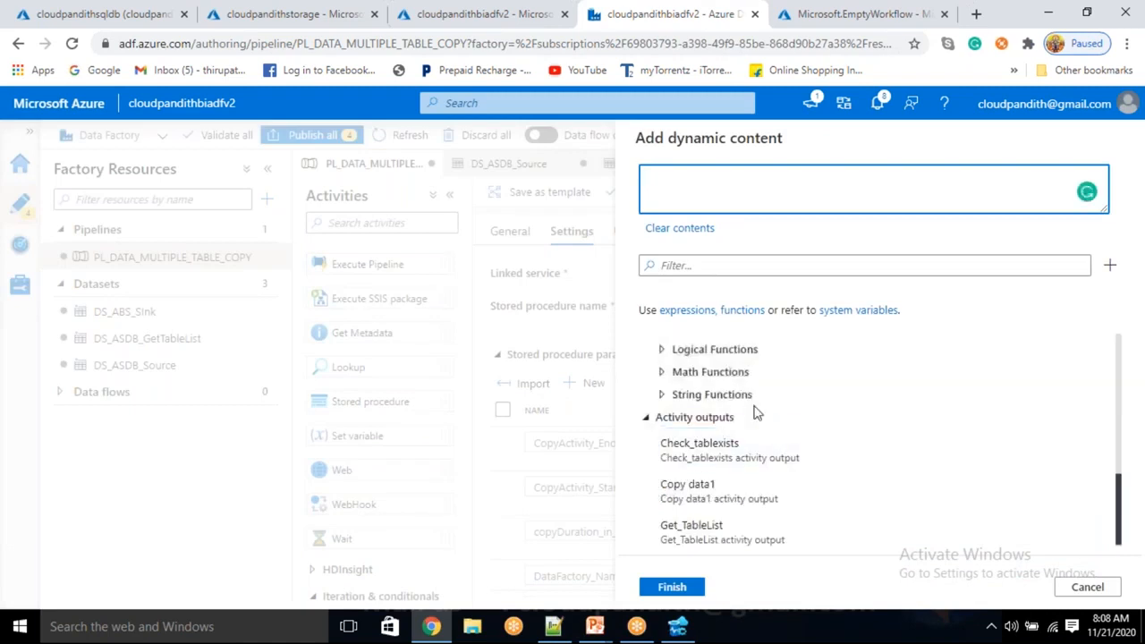
scroll(754, 411, up, 5)
click(761, 380)
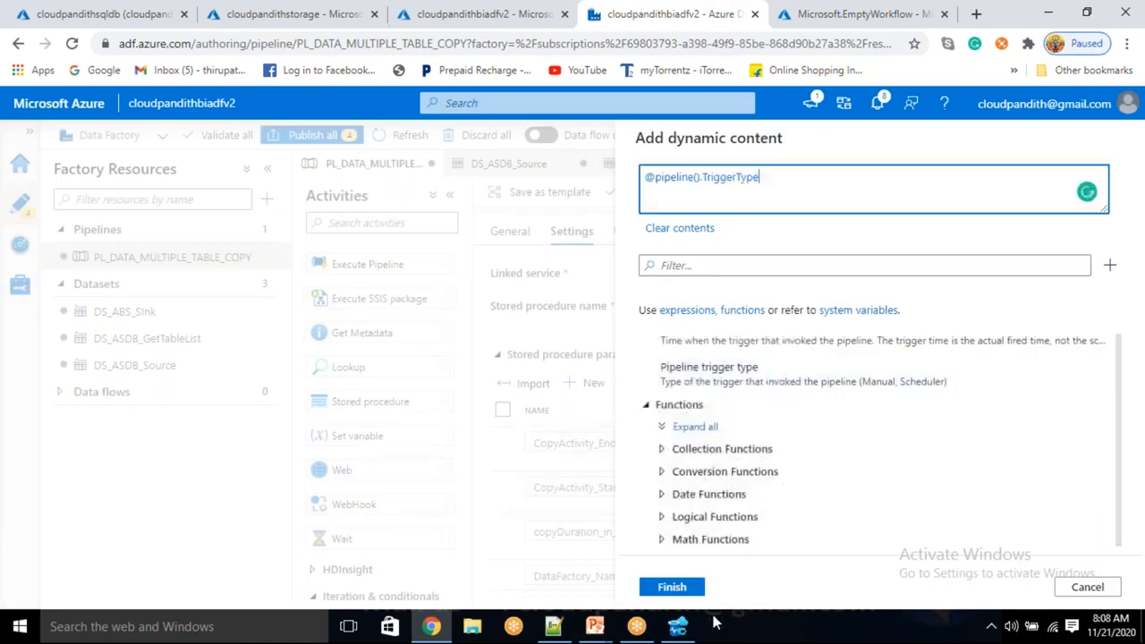
click(672, 587)
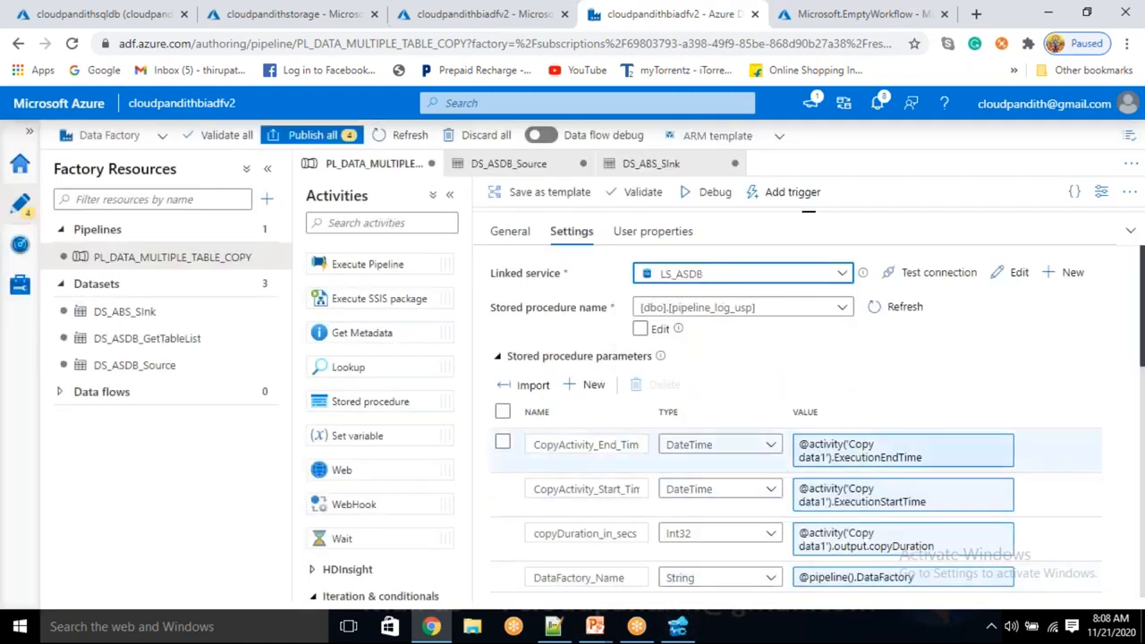
Clone the Success_SP stored procedure activity and space the original and its copy apart on the canvas.
drag(812, 213, 825, 429)
click(865, 261)
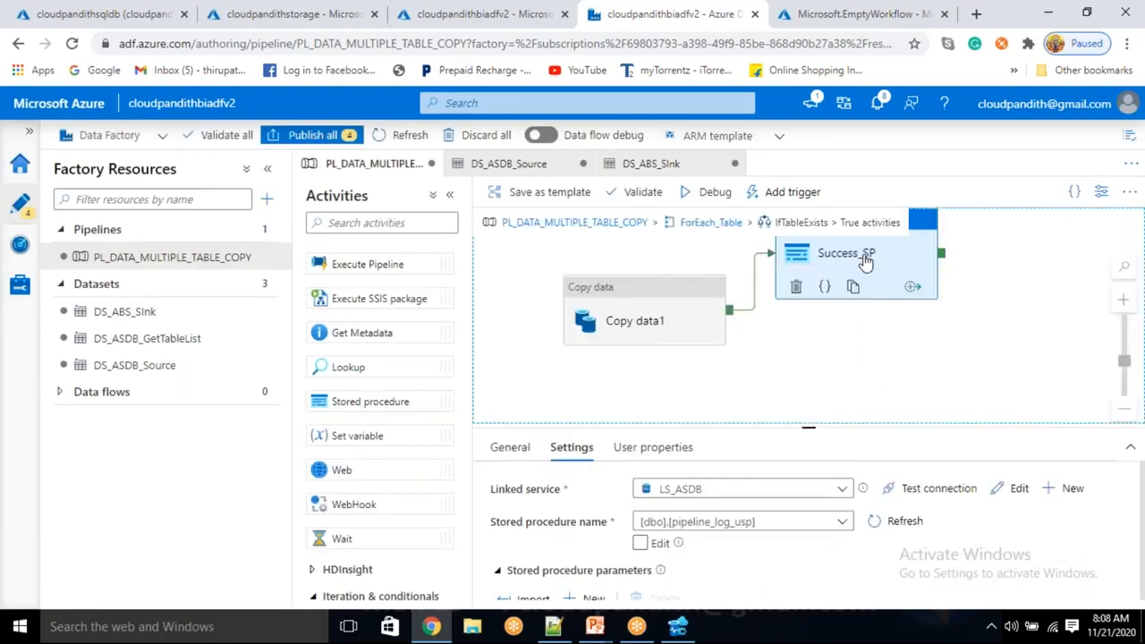
right_click(865, 259)
click(854, 294)
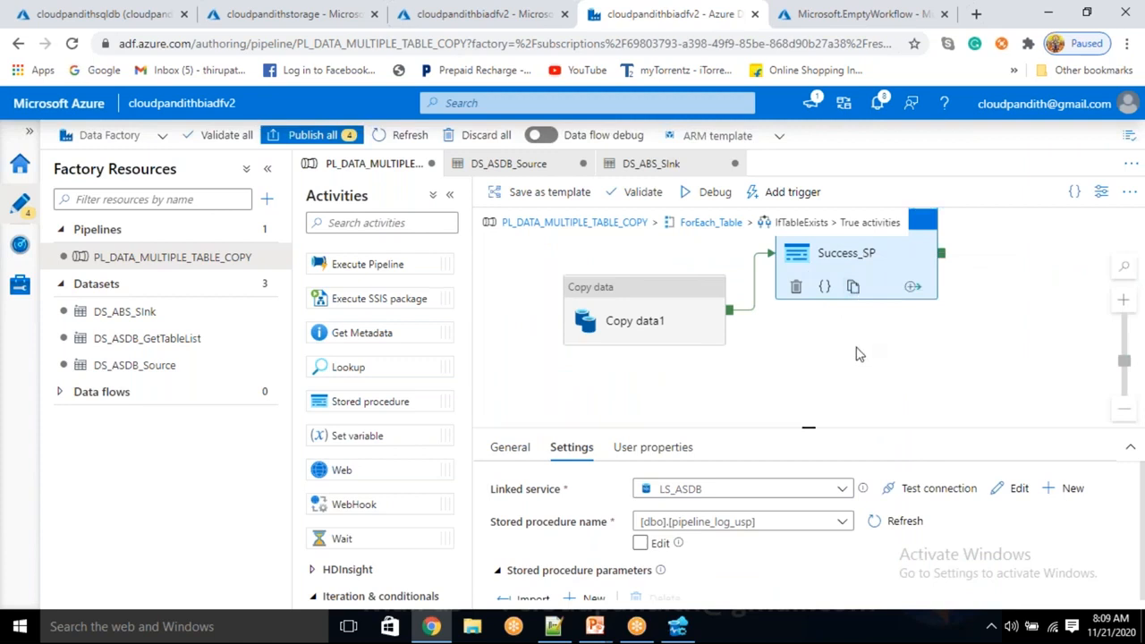
drag(846, 350, 857, 385)
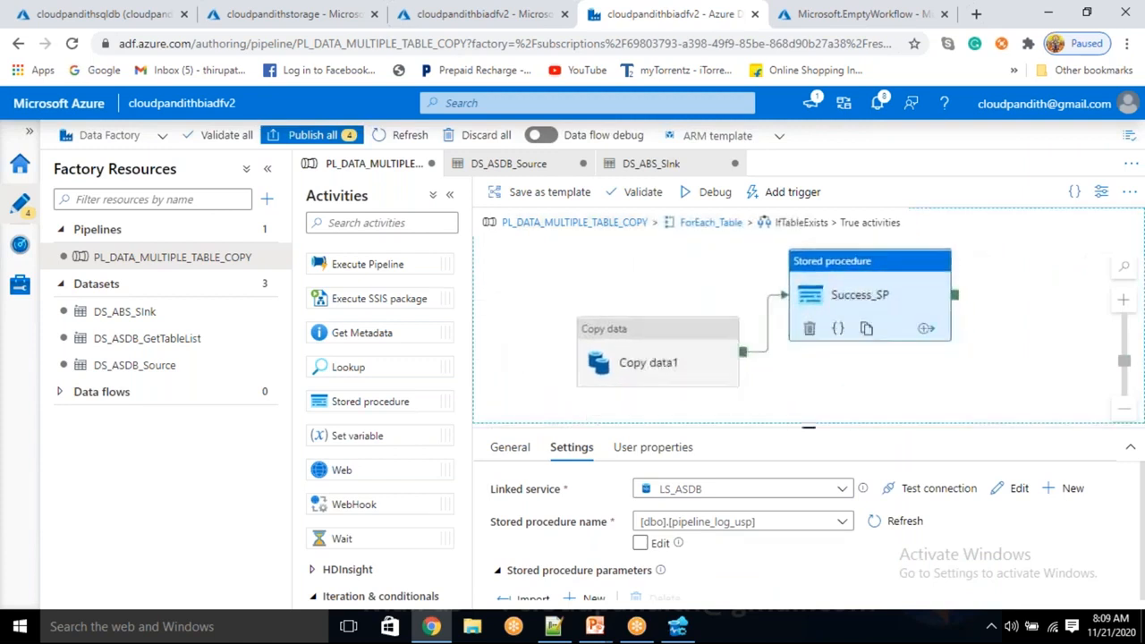
click(867, 329)
drag(890, 363, 854, 372)
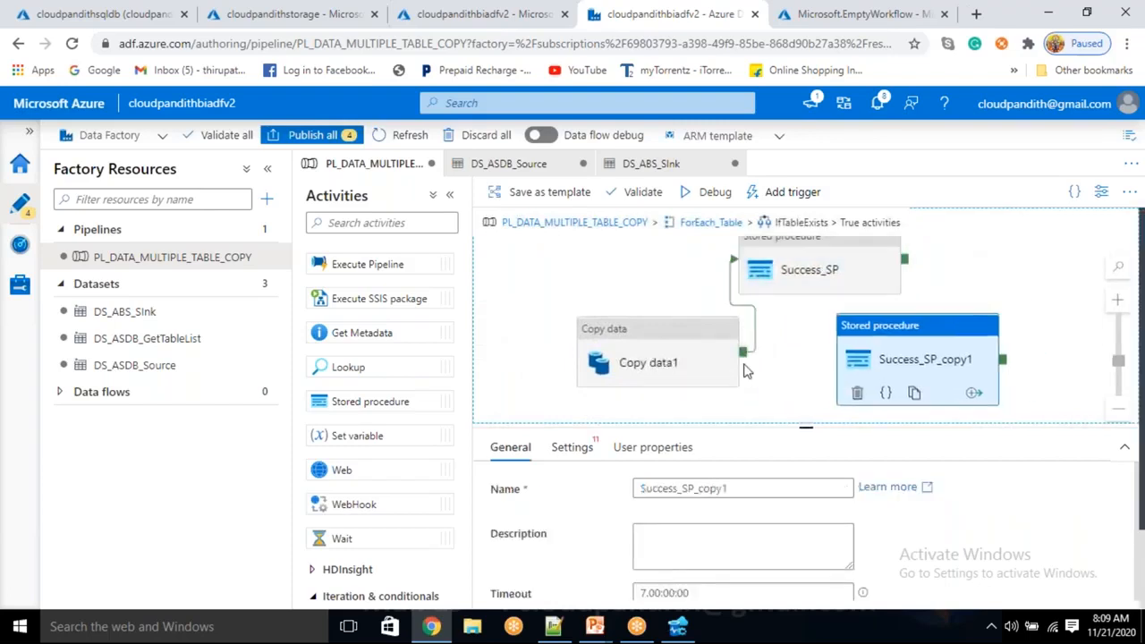
Connect Copy data1 to the Success_SP_copy1 activity and change that dependency to Failure.
drag(744, 358, 890, 384)
right_click(781, 357)
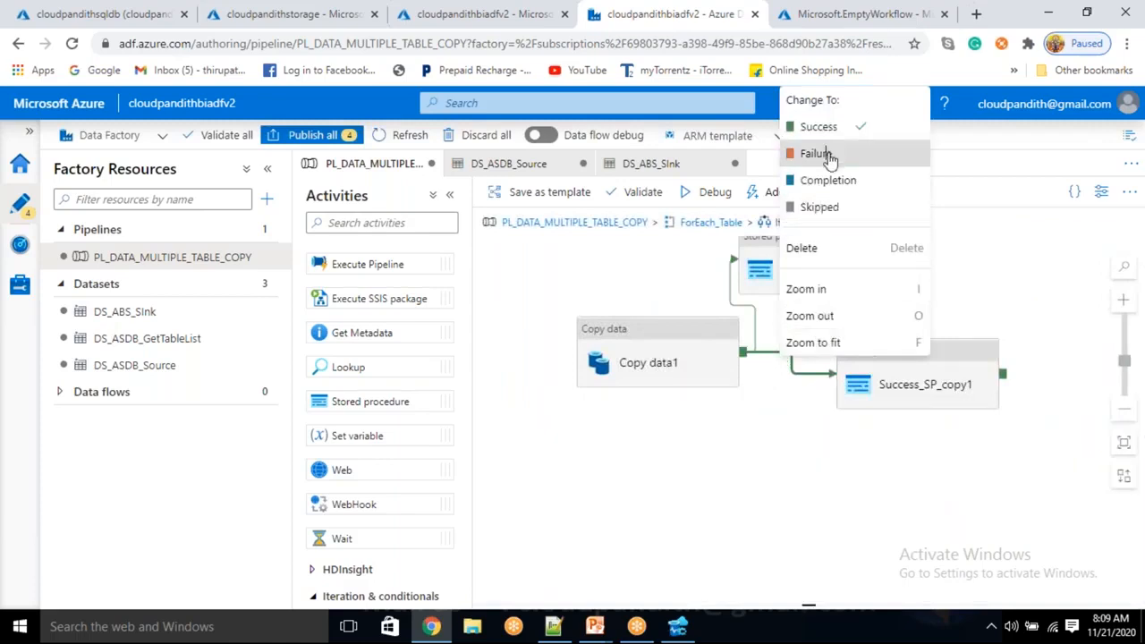
click(816, 154)
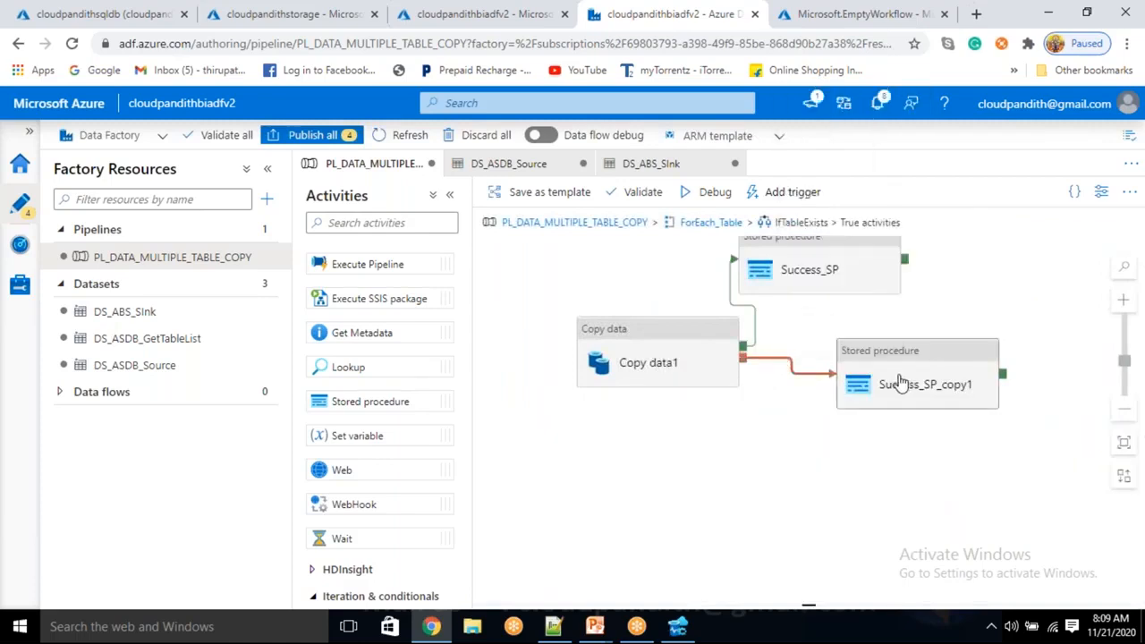
Rename the copied stored procedure activity Success_SP_copy1 as Failed_SP.
click(900, 382)
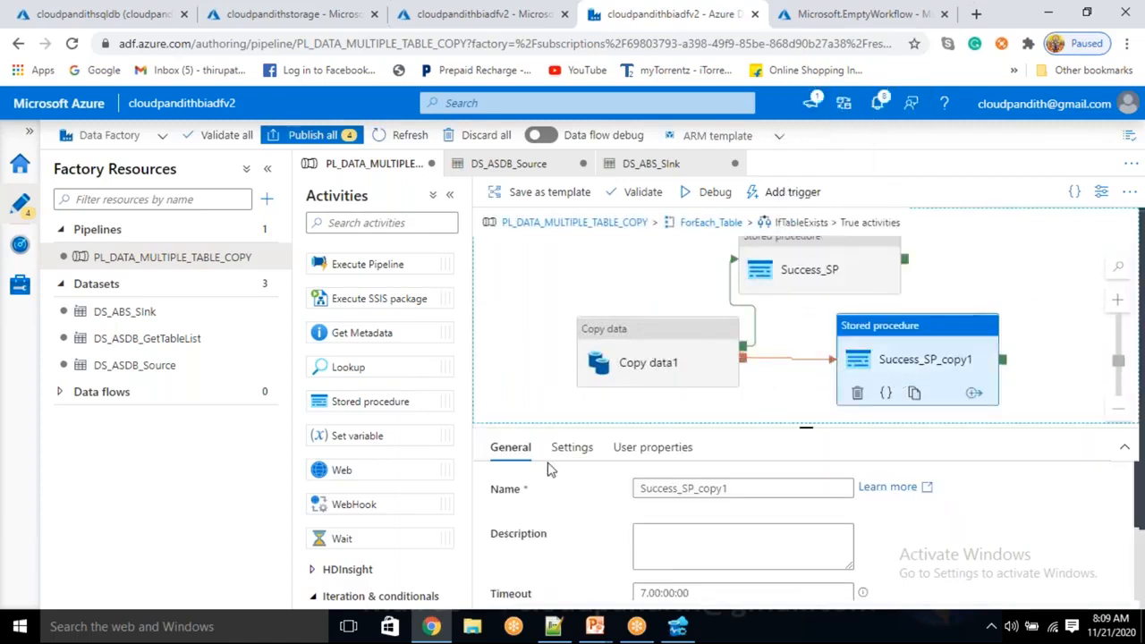
click(733, 489)
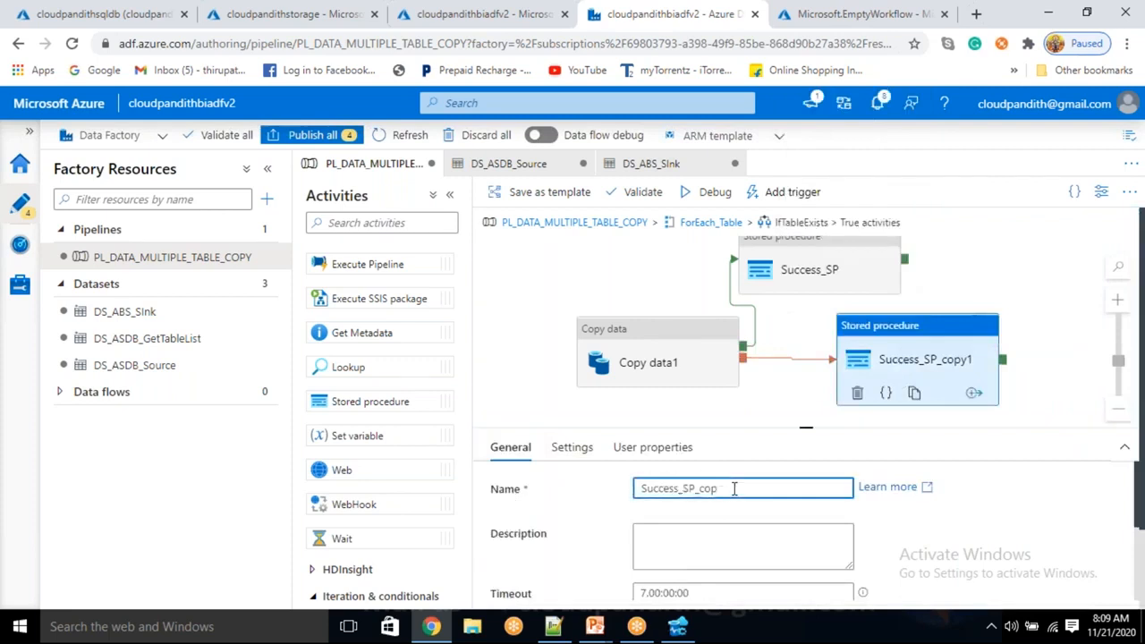
key(BackSpace)
key(BackSpace)
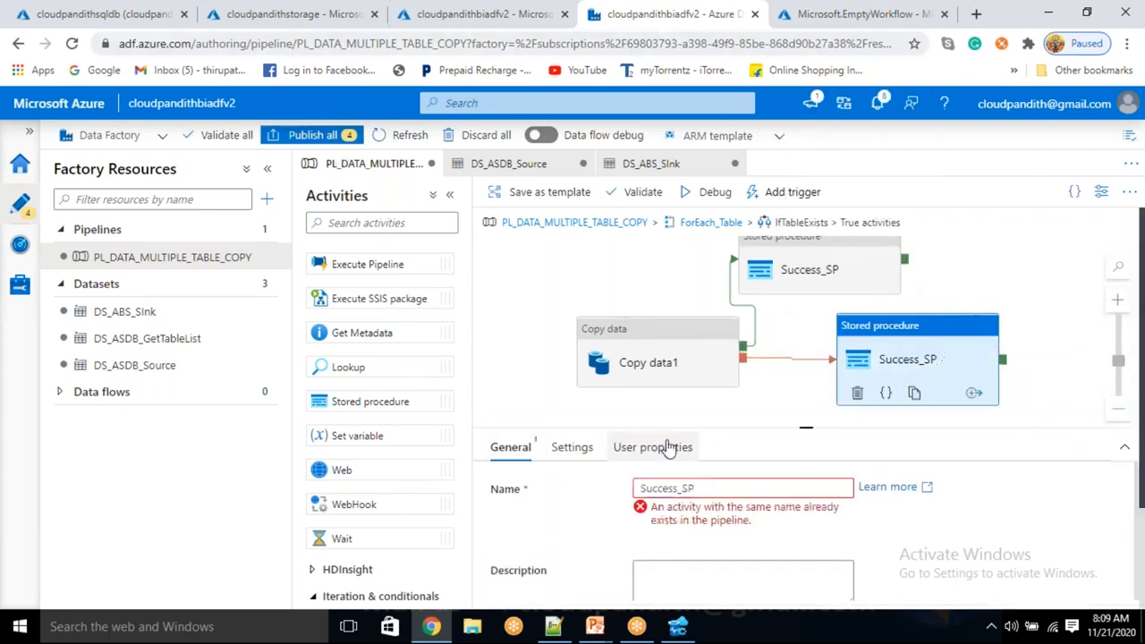
click(683, 480)
key(shift+Home)
text(F)
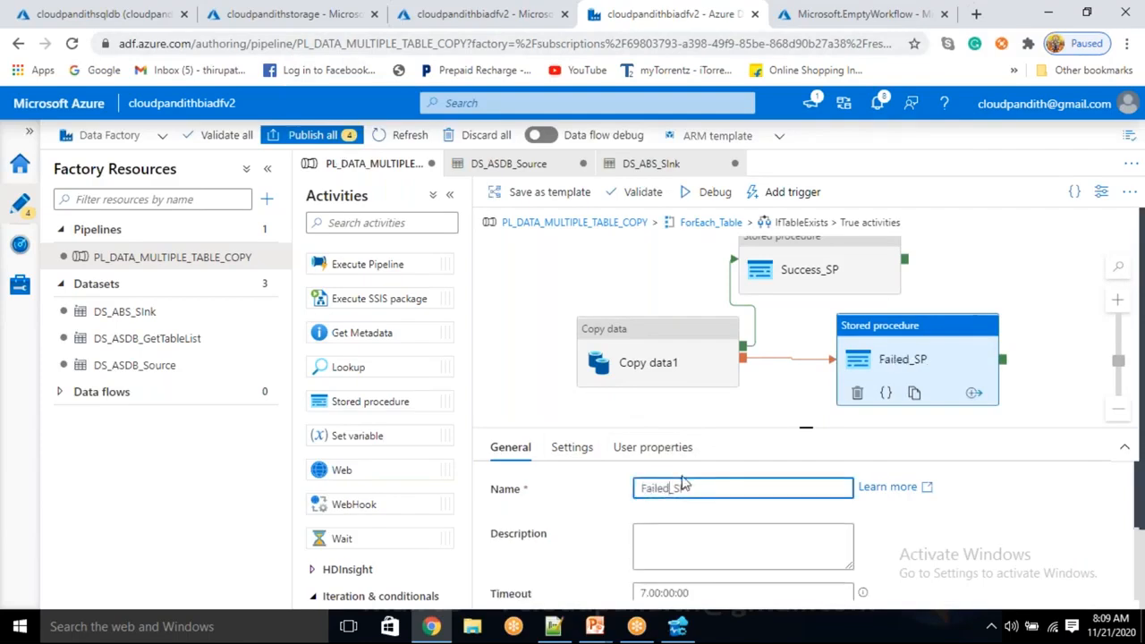
Clear the RowsRead parameter value in the Failed_SP settings and treat it as null.
click(572, 448)
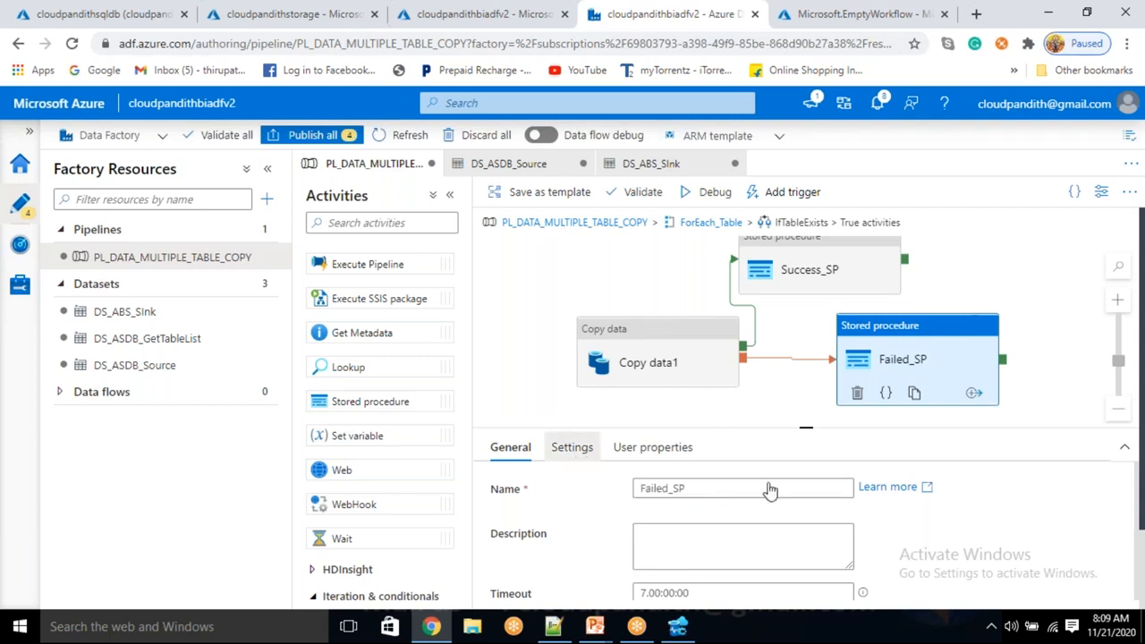
scroll(782, 514, down, 5)
scroll(782, 522, down, 8)
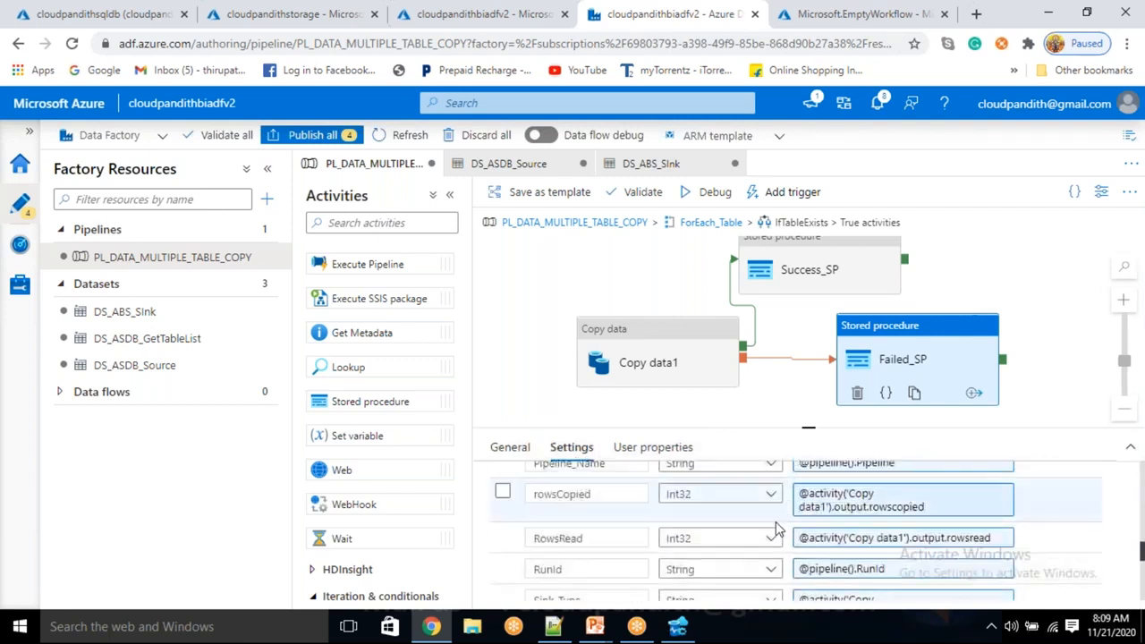
click(1005, 540)
click(1030, 537)
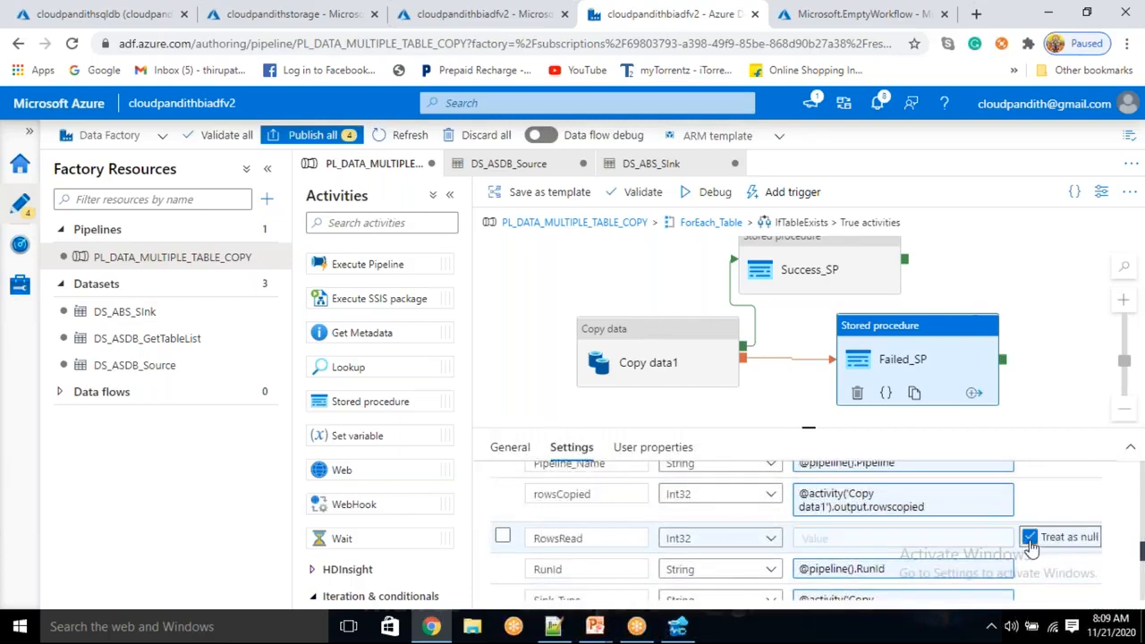
click(982, 498)
click(998, 501)
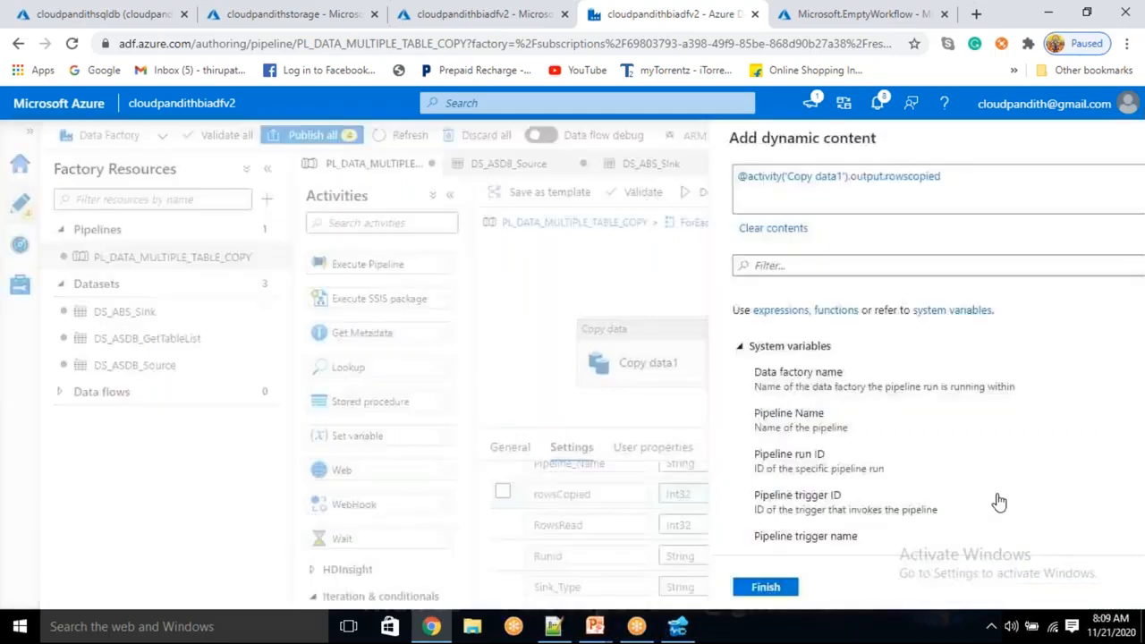
click(1073, 501)
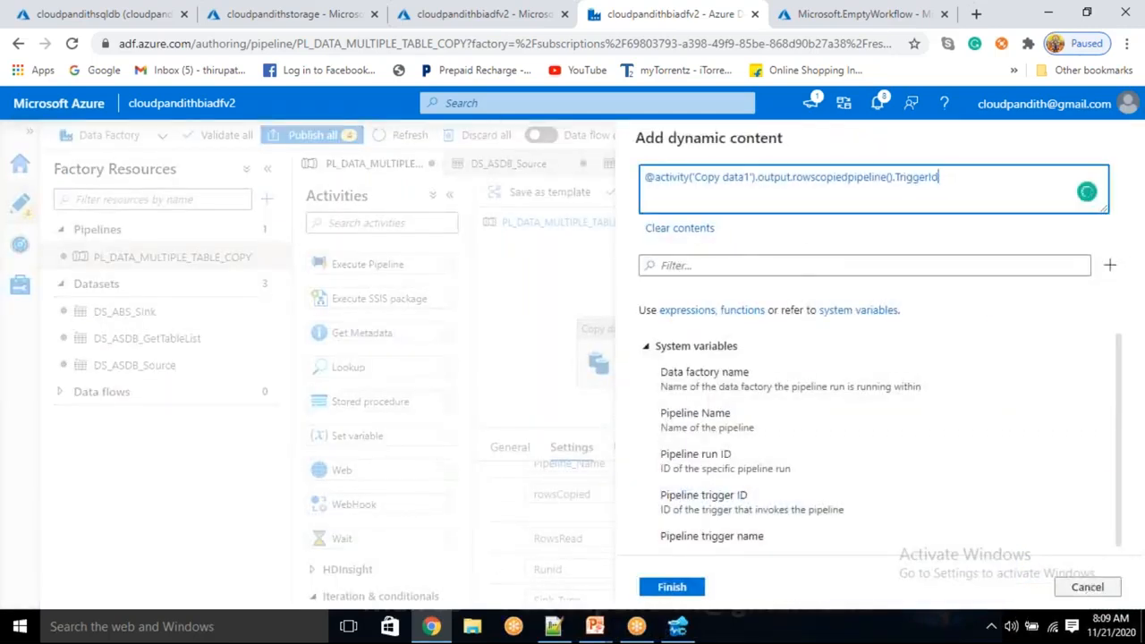
click(1088, 588)
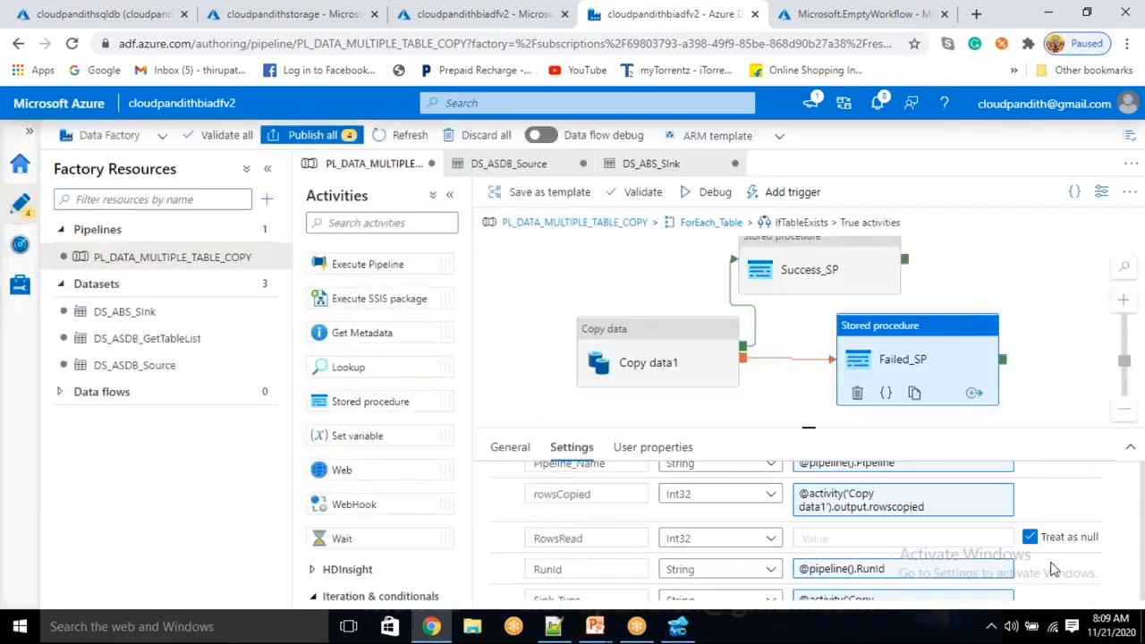
Remove the rowsCopied parameter's expression in Failed_SP and treat the parameter as null.
click(999, 510)
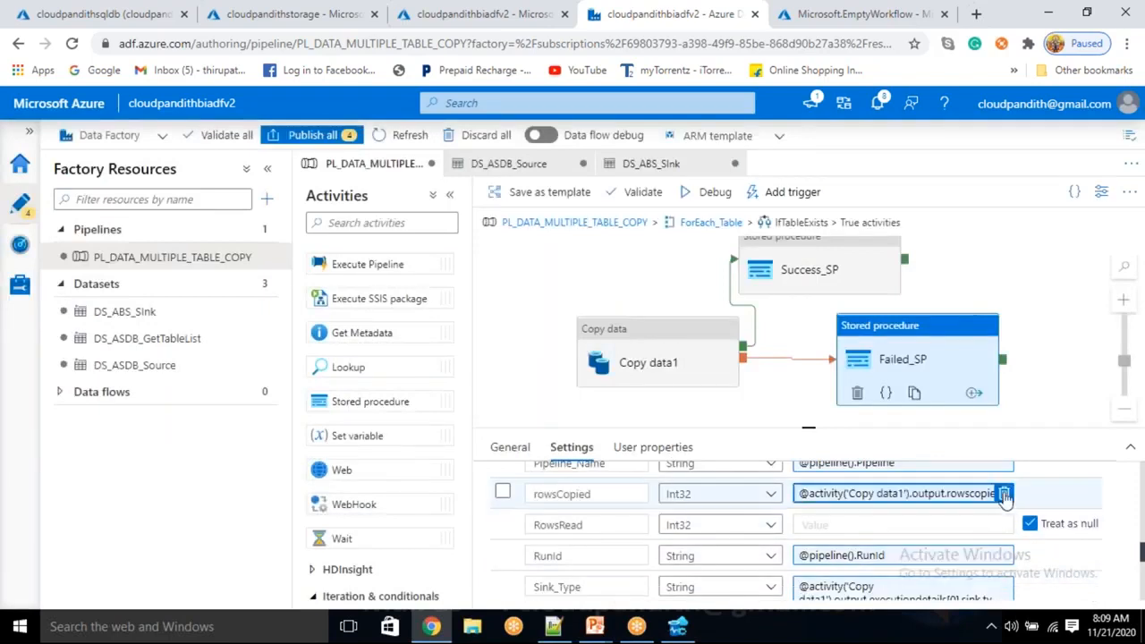
click(1004, 494)
click(1031, 497)
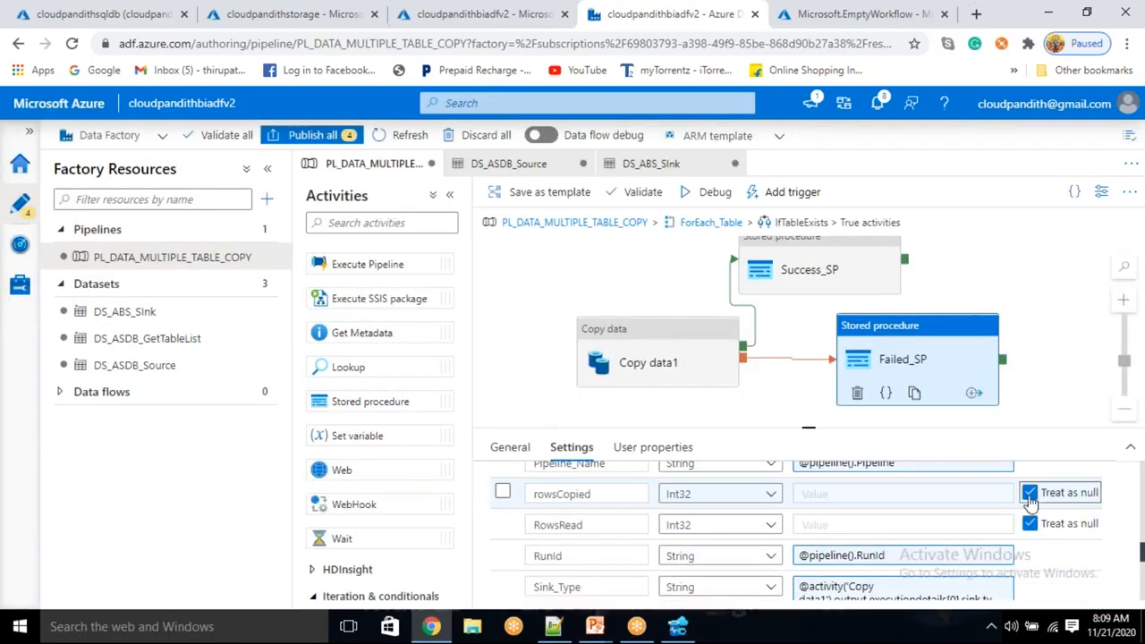
Auto-align the copy and stored procedure activities in the True branch of IfTableExists.
right_click(677, 271)
click(713, 427)
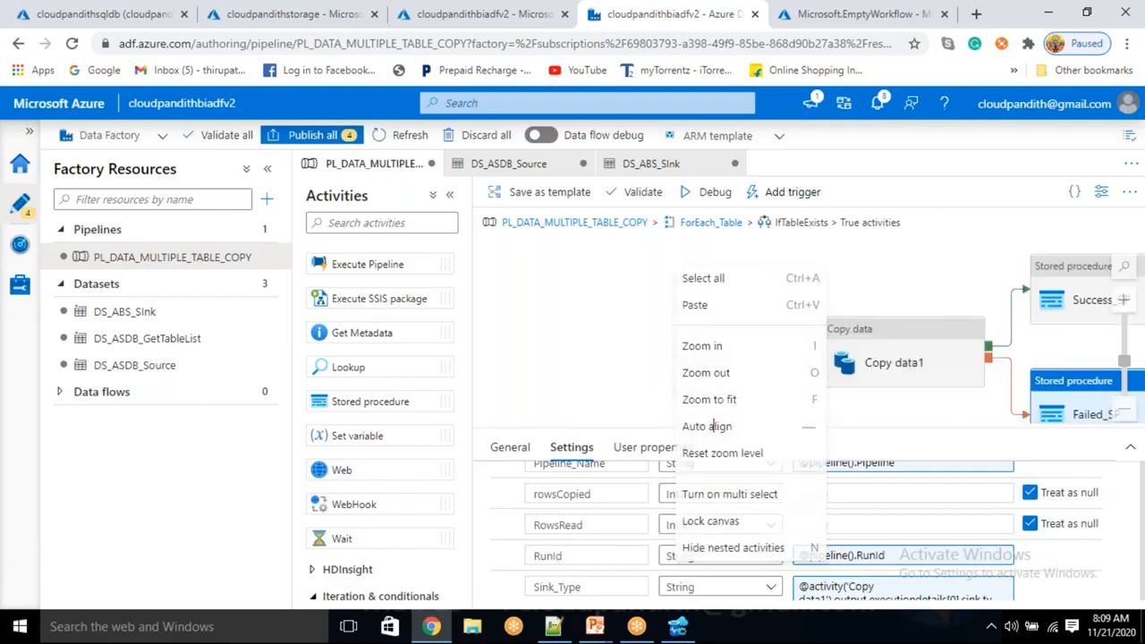
drag(814, 278, 596, 242)
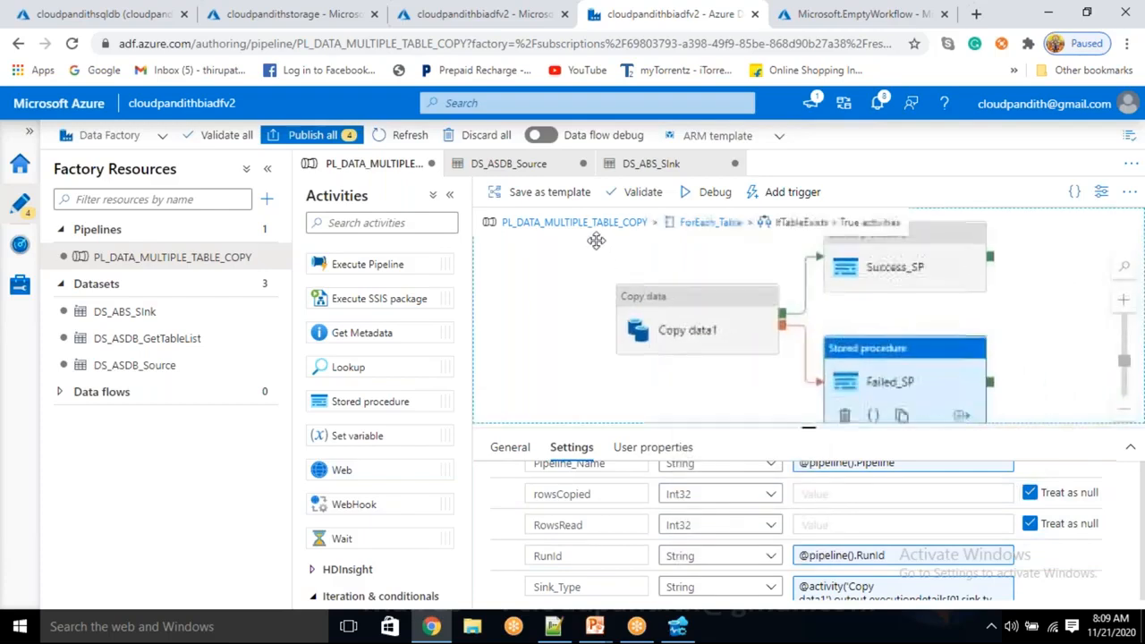
Return to the ForEach_Table activities and space Check_tablexists and IfTableExists apart on the canvas.
click(707, 223)
drag(934, 260, 904, 270)
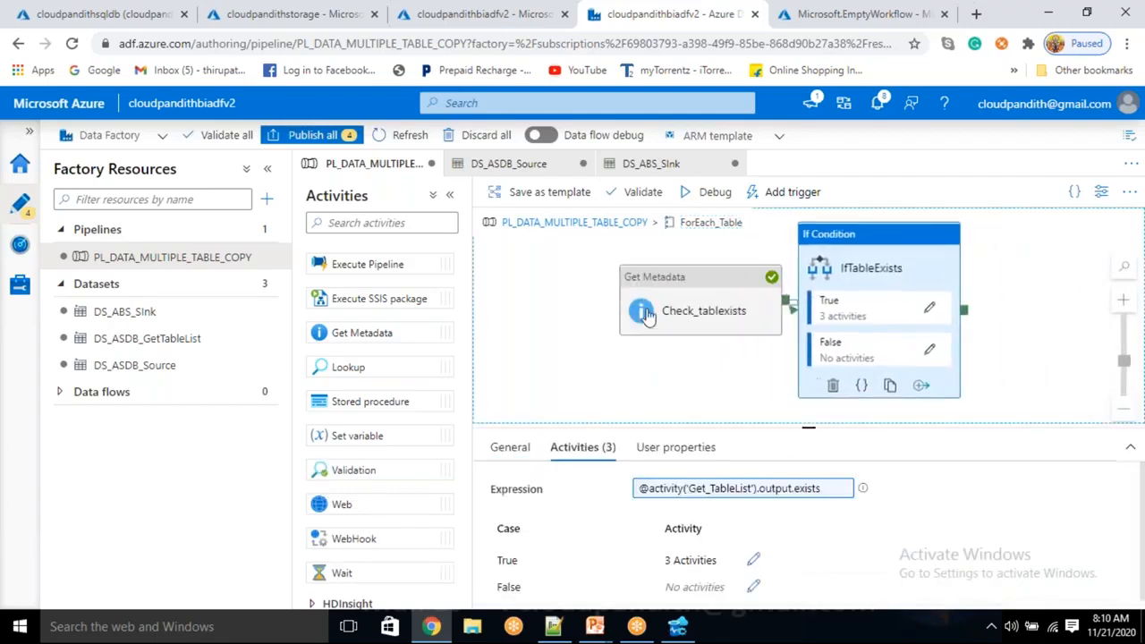
drag(641, 322, 605, 298)
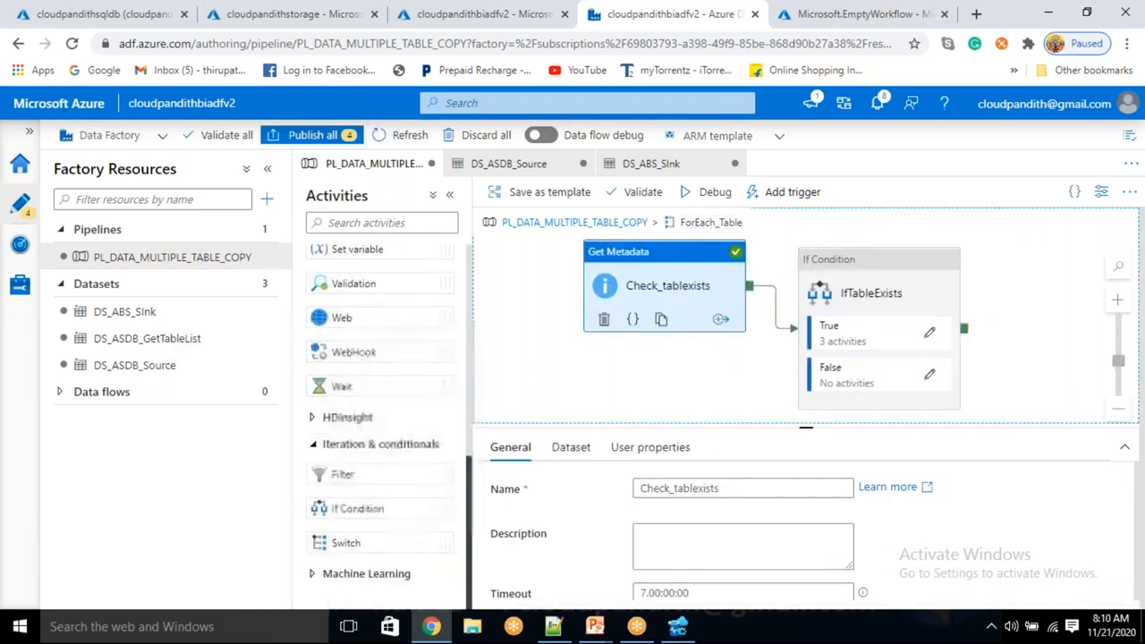
Add a Web activity inside ForEach_Table and connect the IfTableExists success output to it.
drag(365, 317, 1047, 275)
click(677, 299)
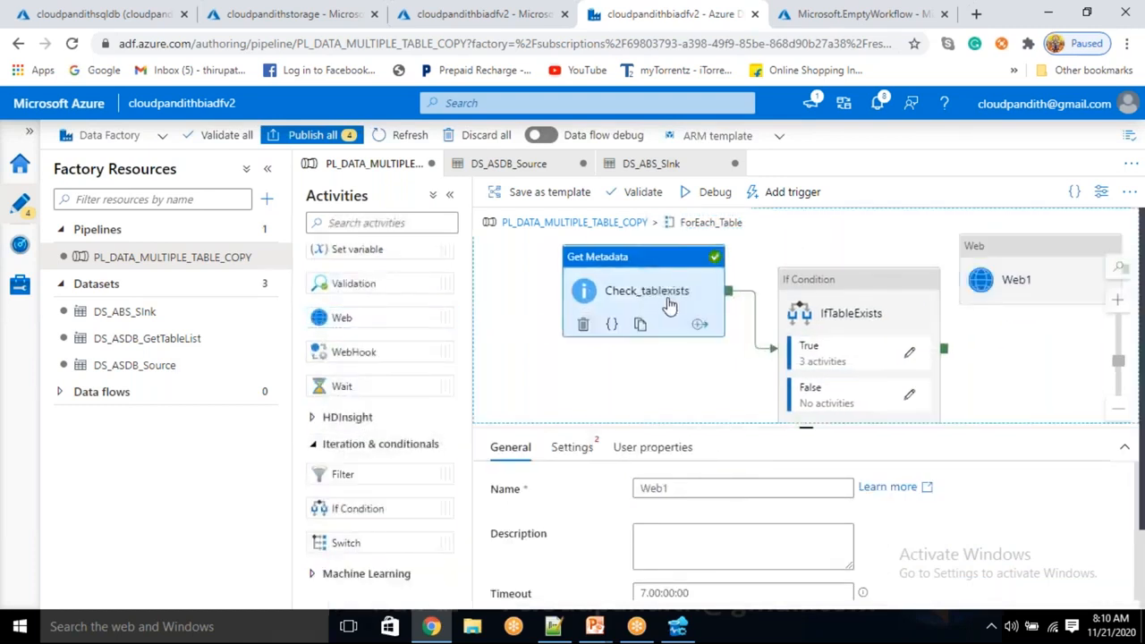
click(806, 317)
drag(921, 329, 978, 276)
click(981, 277)
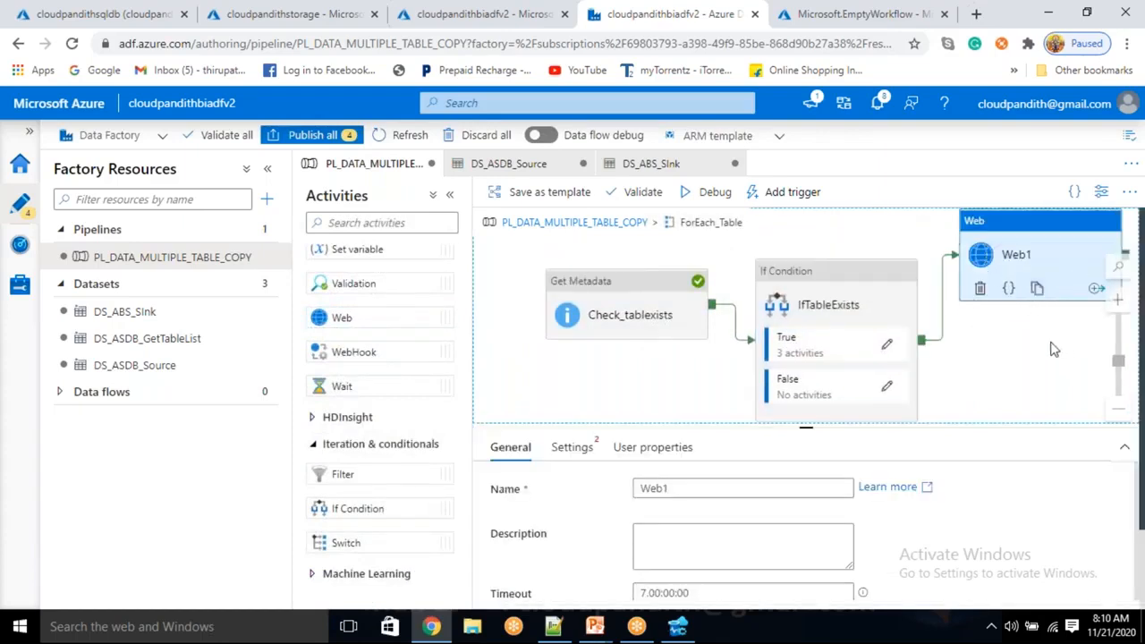
Switch to the deployed cloudpandithlogicapp in the Azure portal and start its designer from the Blank Logic App template.
click(802, 22)
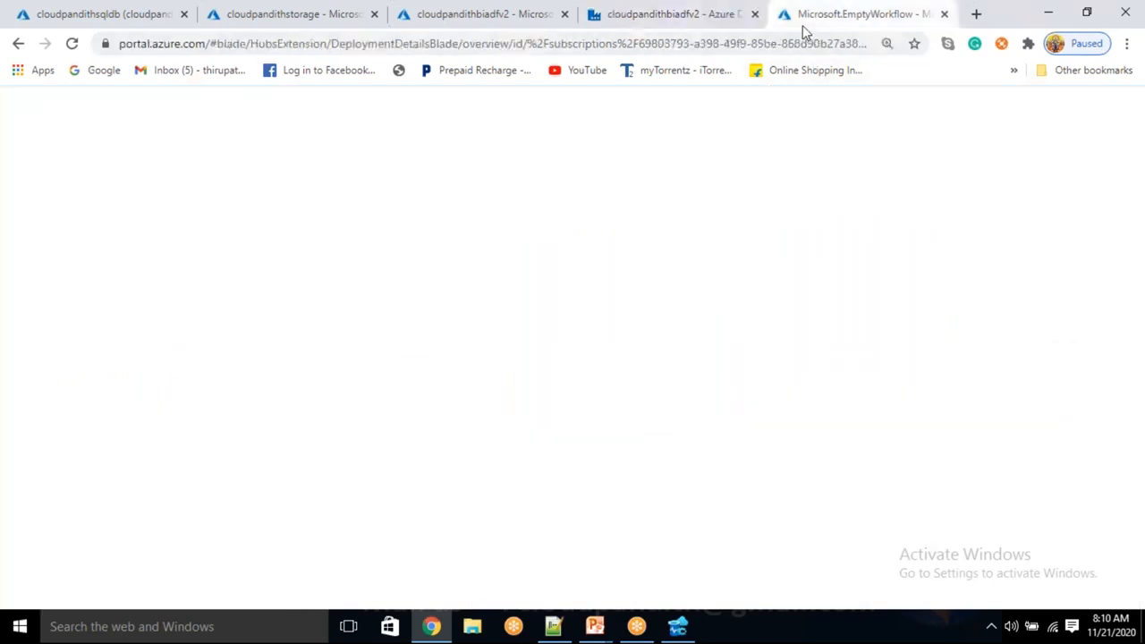
click(374, 493)
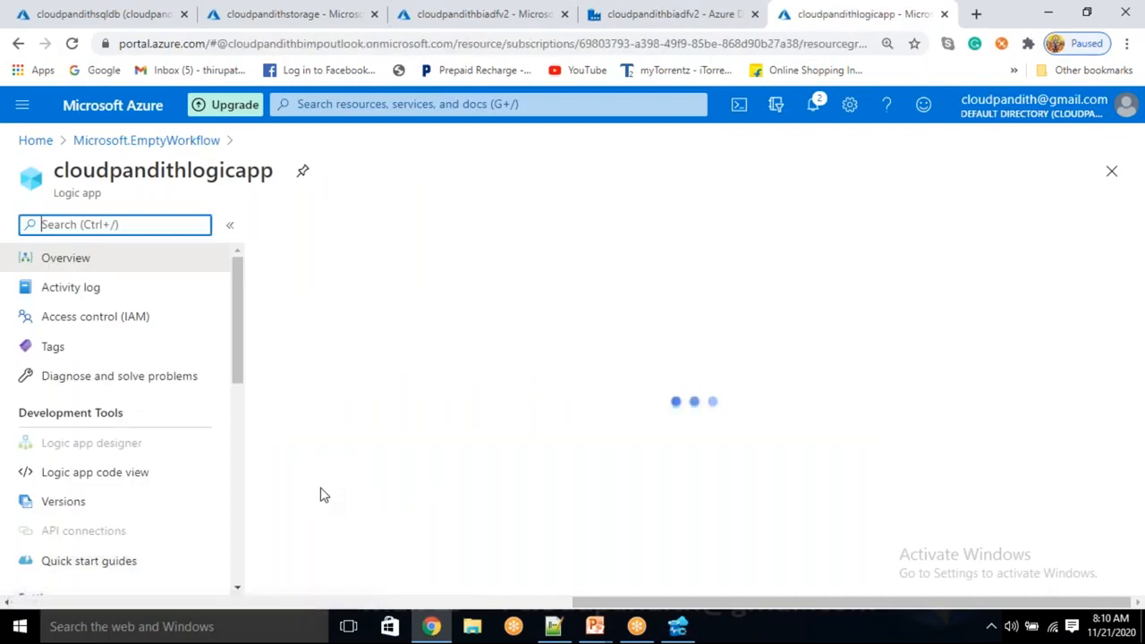
click(93, 445)
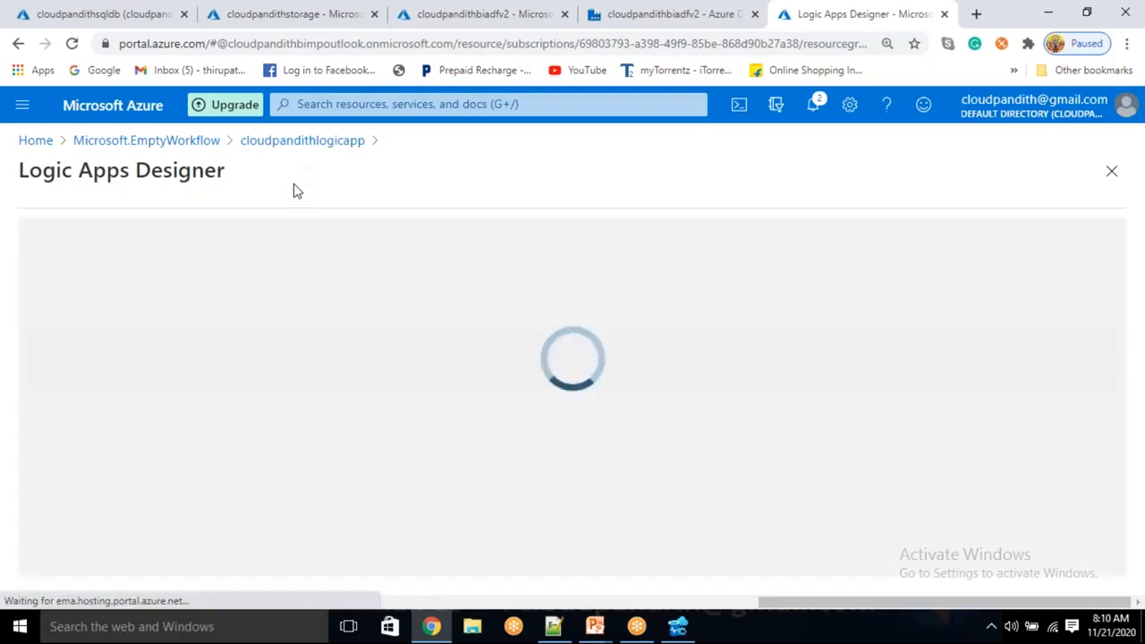
scroll(399, 399, down, 2)
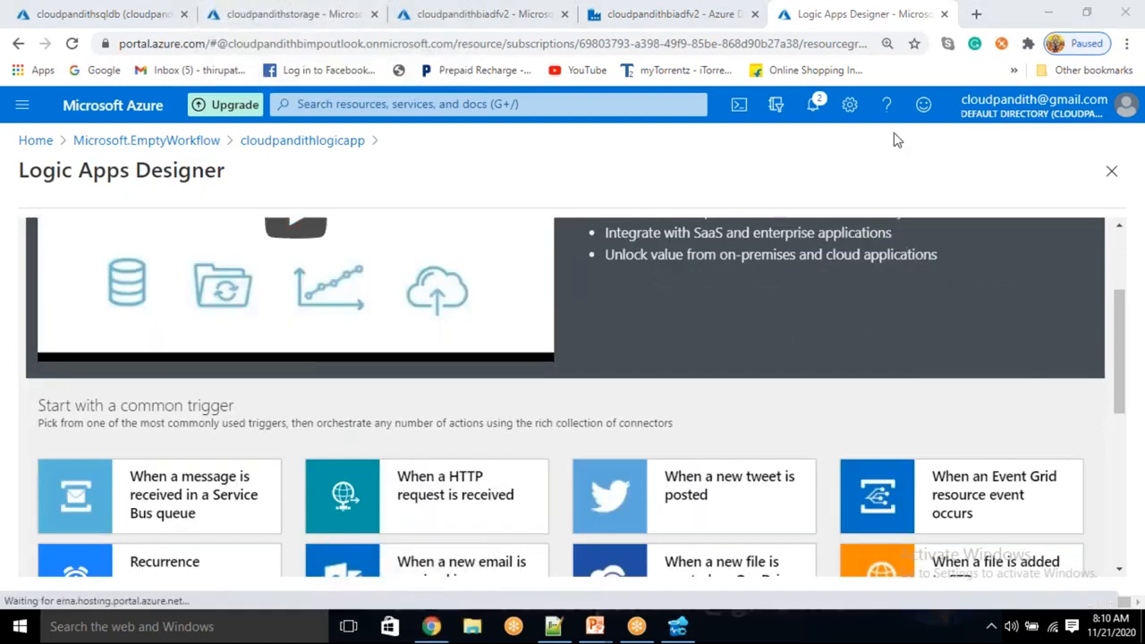
scroll(692, 235, down, 6)
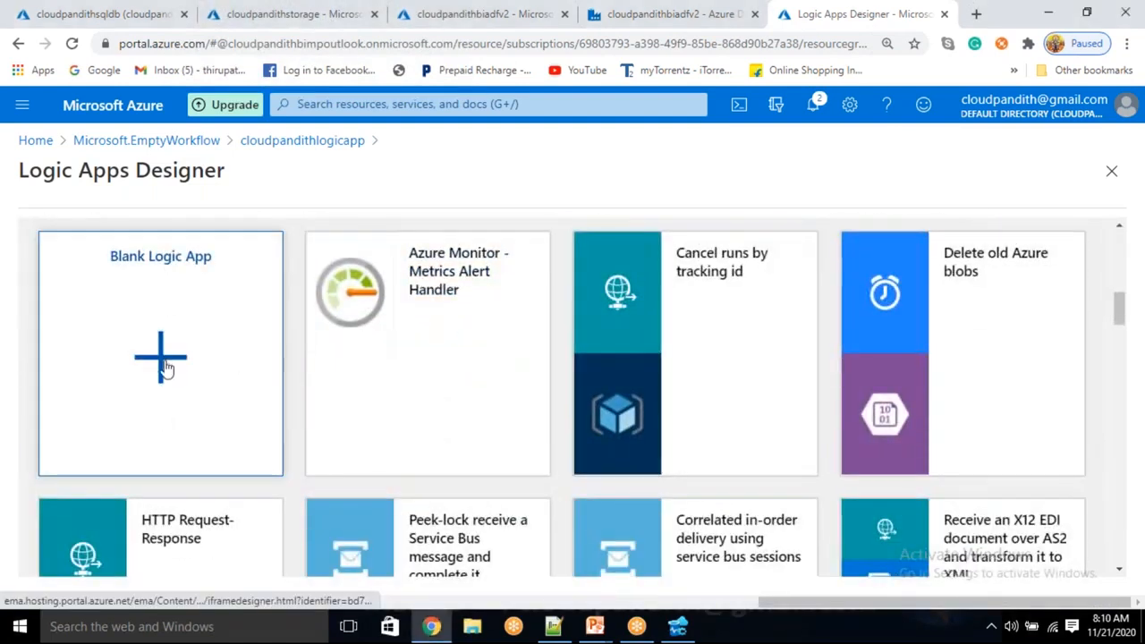
click(164, 366)
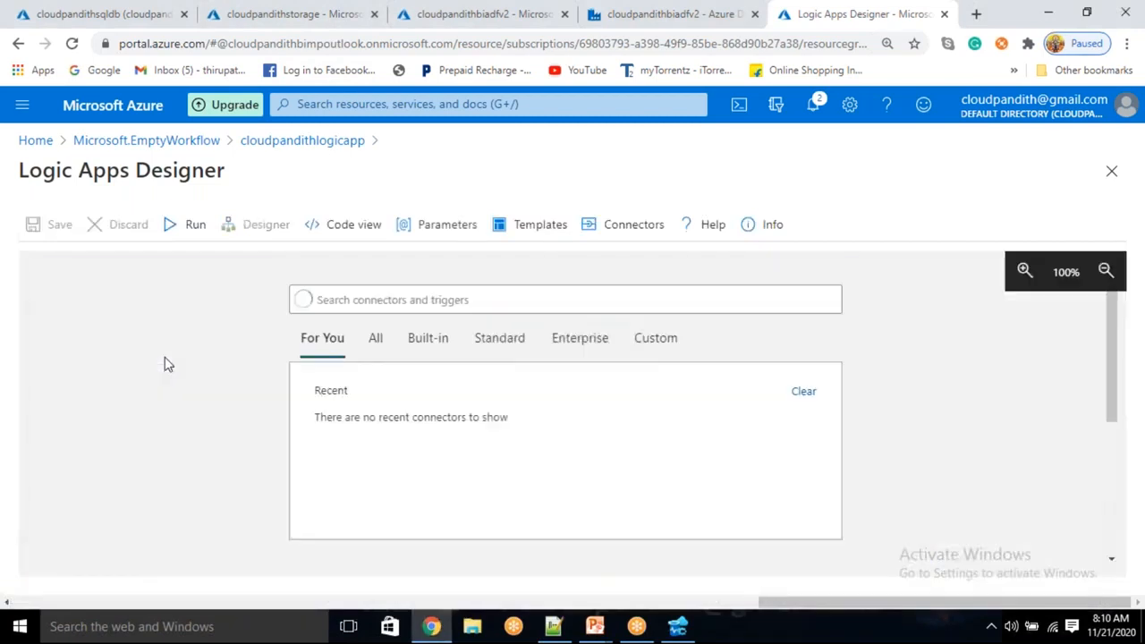
Search the connectors for http and add the "When a HTTP request is received" trigger.
click(322, 299)
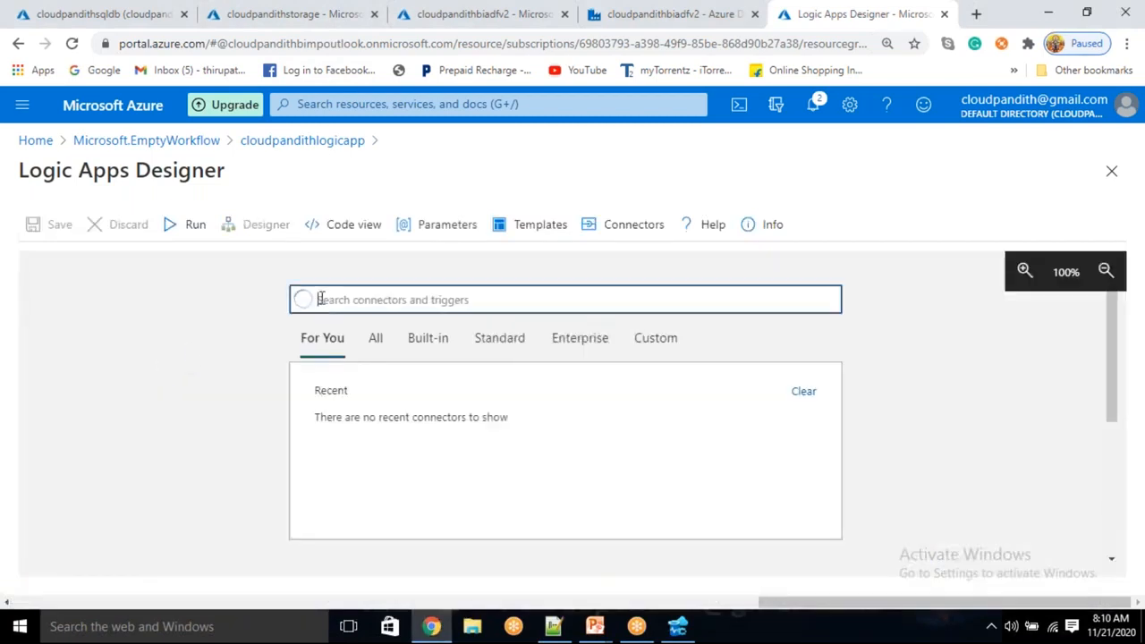
text(http)
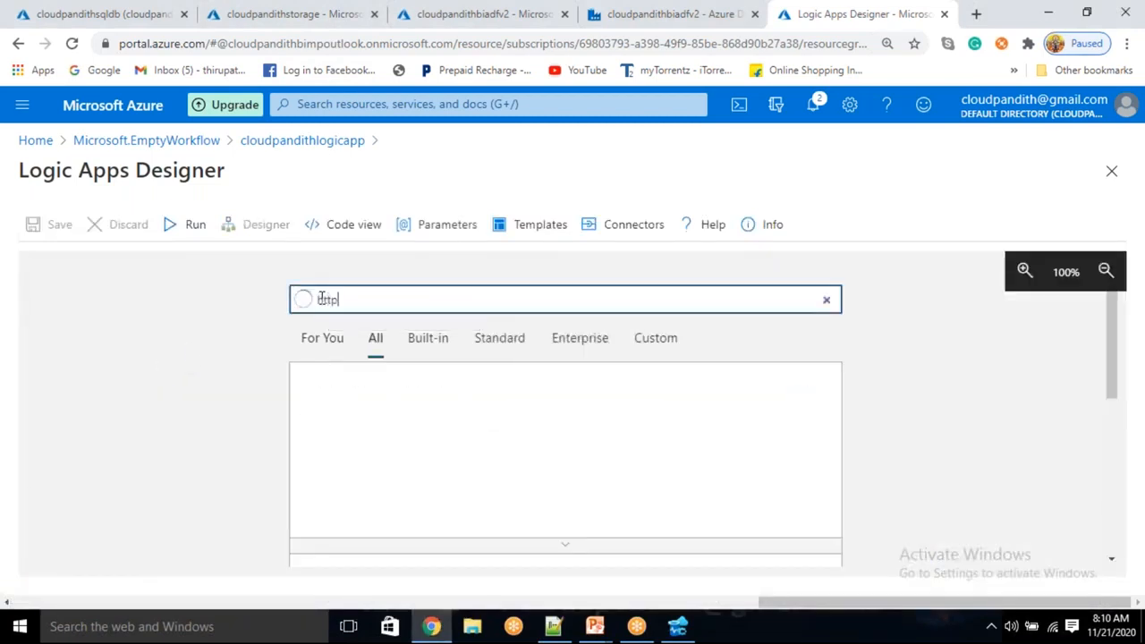
click(350, 419)
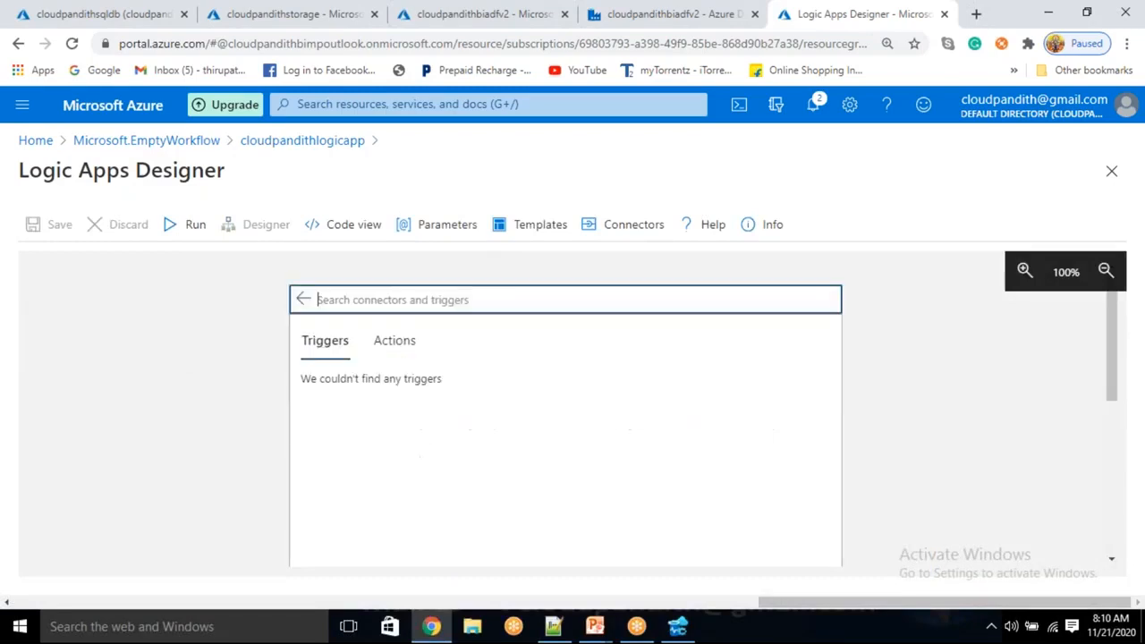
click(390, 397)
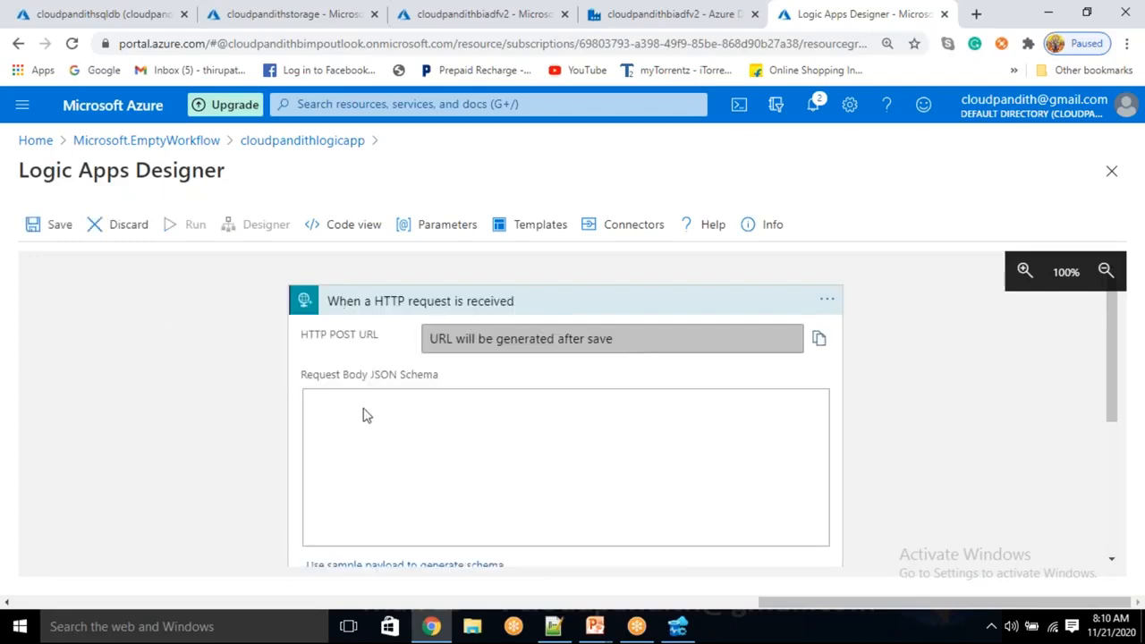
click(379, 410)
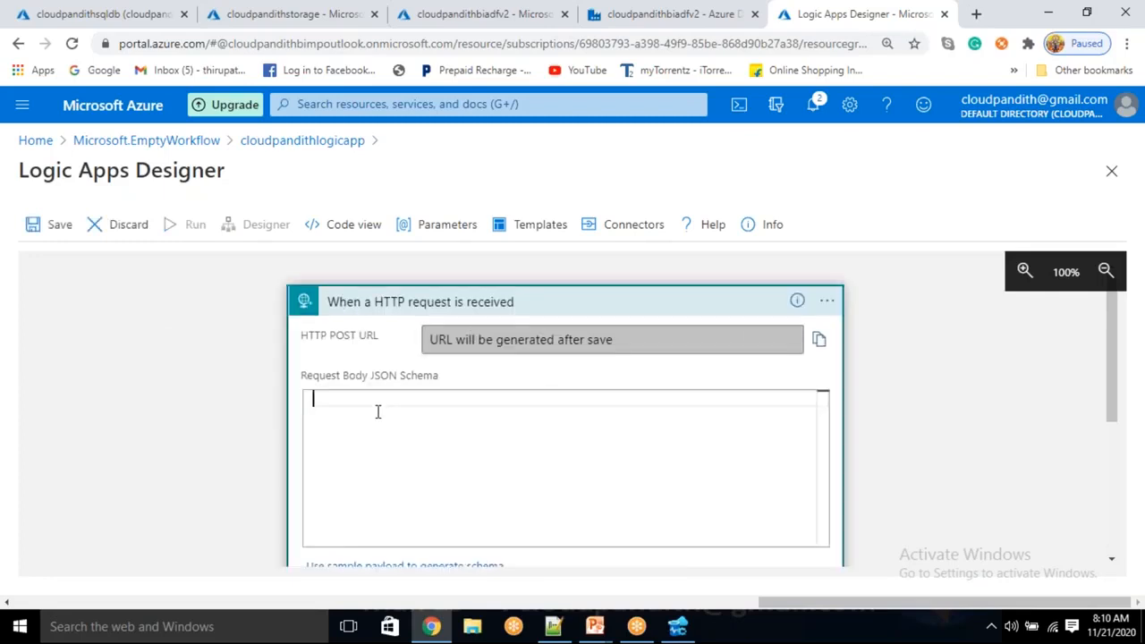
text({})
key(ctrl+a)
key(BackSpace)
Switch to the PowerPoint deck and copy the whole JSON schema from the "Body for Trigger" slide.
click(553, 627)
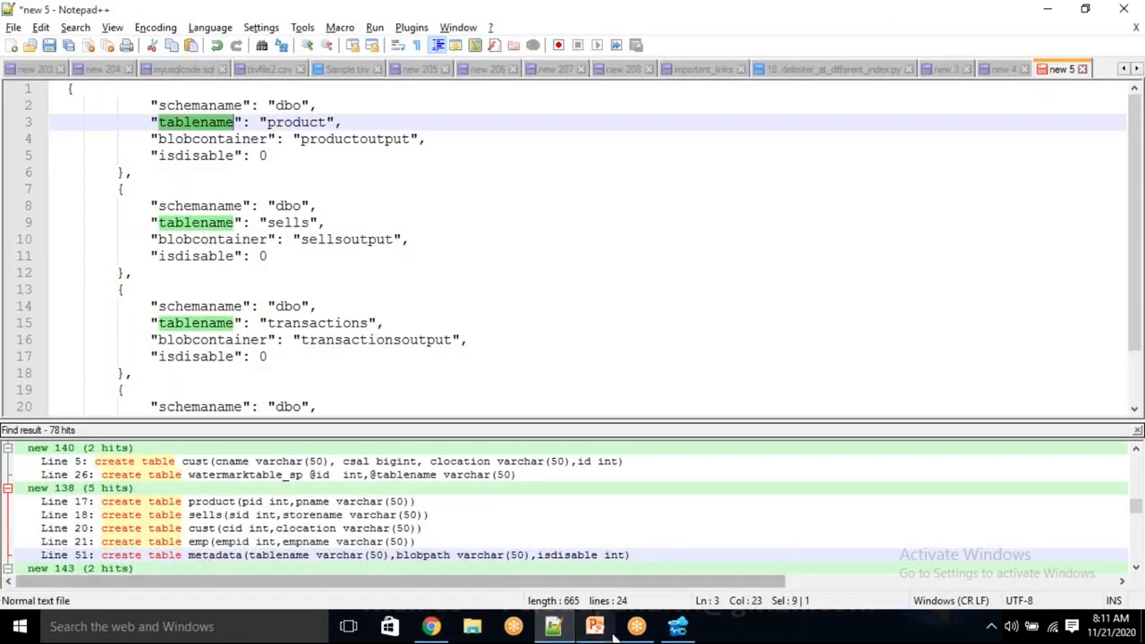
mouse_move(595, 627)
click(548, 595)
scroll(76, 526, down, 5)
scroll(75, 523, down, 4)
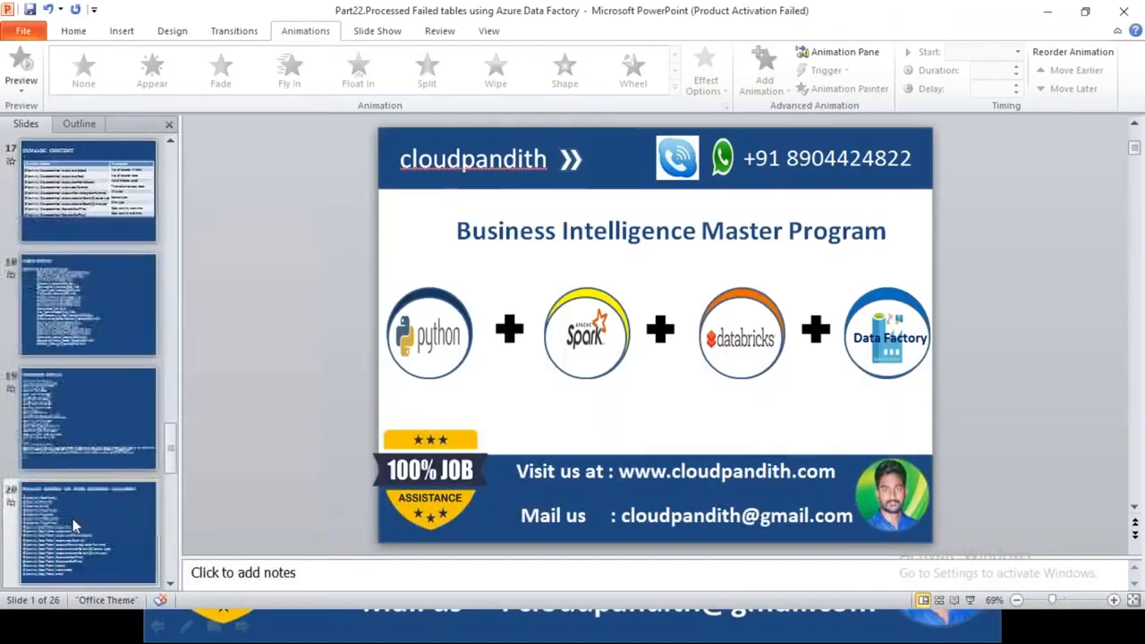
scroll(75, 474, down, 5)
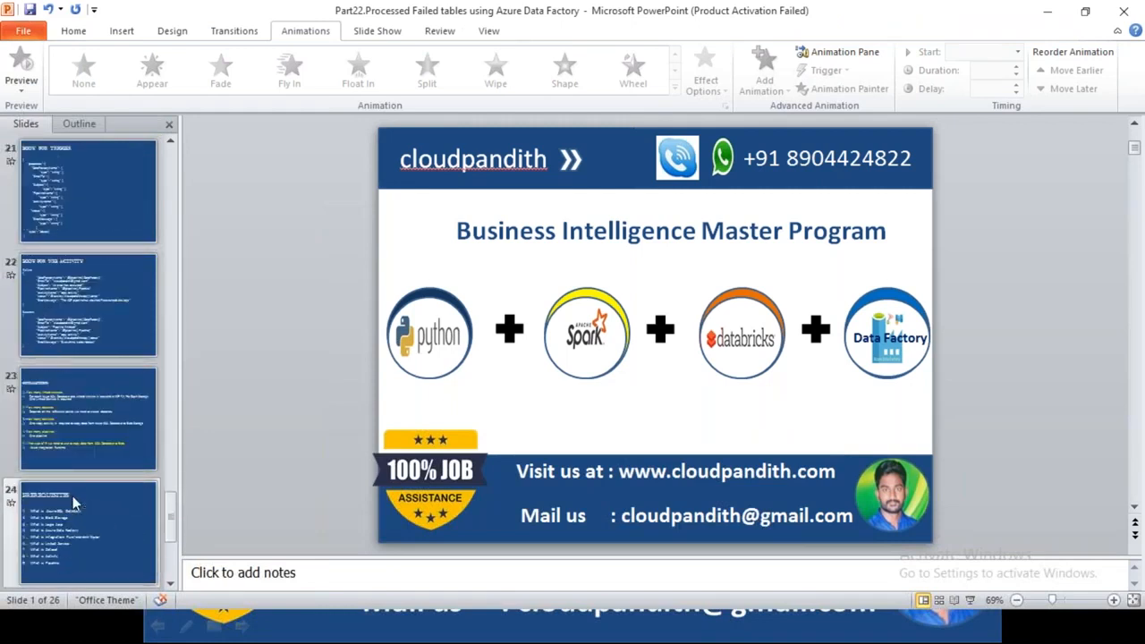
click(79, 216)
drag(403, 524, 392, 204)
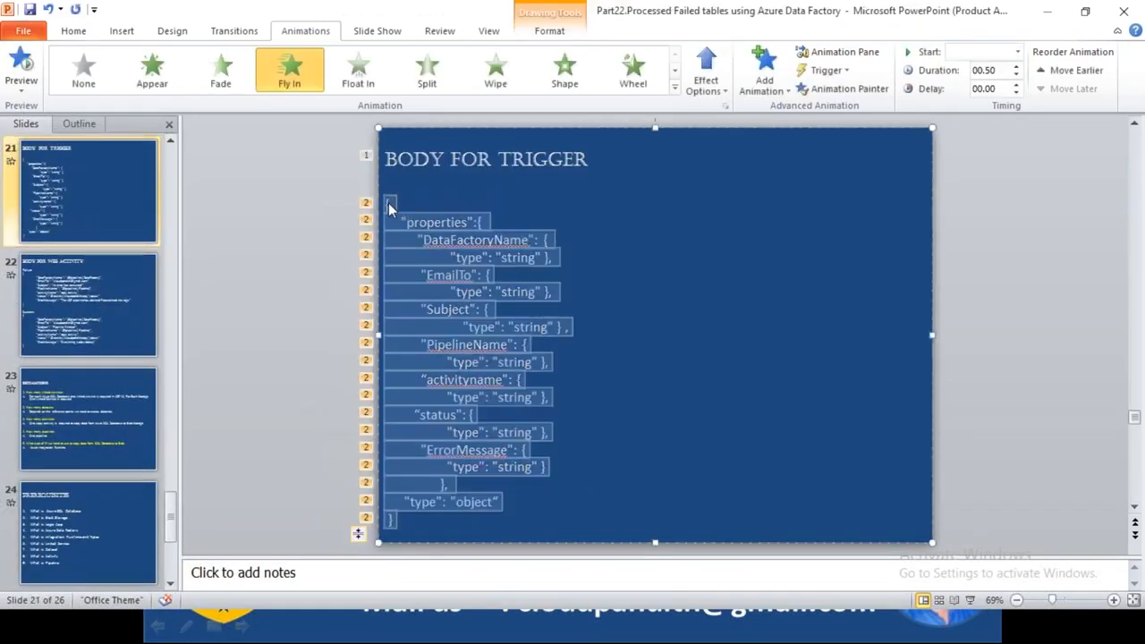
Paste the copied trigger schema into a new Notepad++ document.
key(alt+Tab)
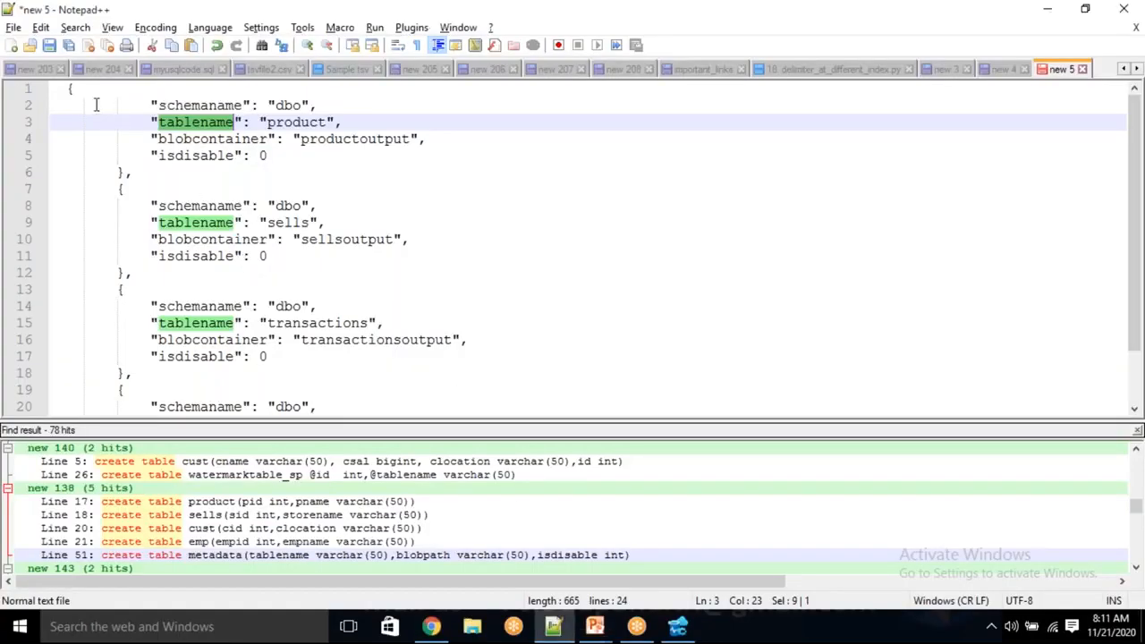
click(12, 44)
text({     "properties":{         "DataFactoryName": {             "type": "string" },         "EmailTo": {             "type": "string" },         "Subject": {         "type": "string" } ,         "PipelineName": {             "type": "string" },         "activityname": {             "type": "string" },       "status": {             "type": "string" },         "ErrorMessage": {             "type": "string" }     },      "type": "object" })
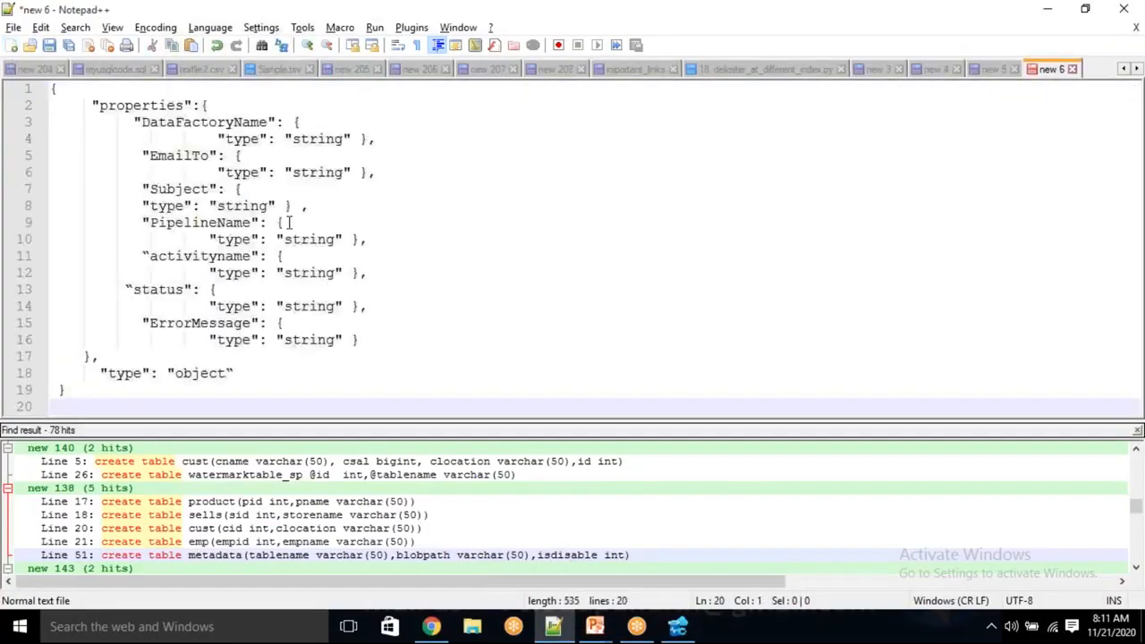
Delete the Subject property and its type definition from the schema, including the blank line left behind.
double_click(184, 123)
click(176, 157)
double_click(178, 156)
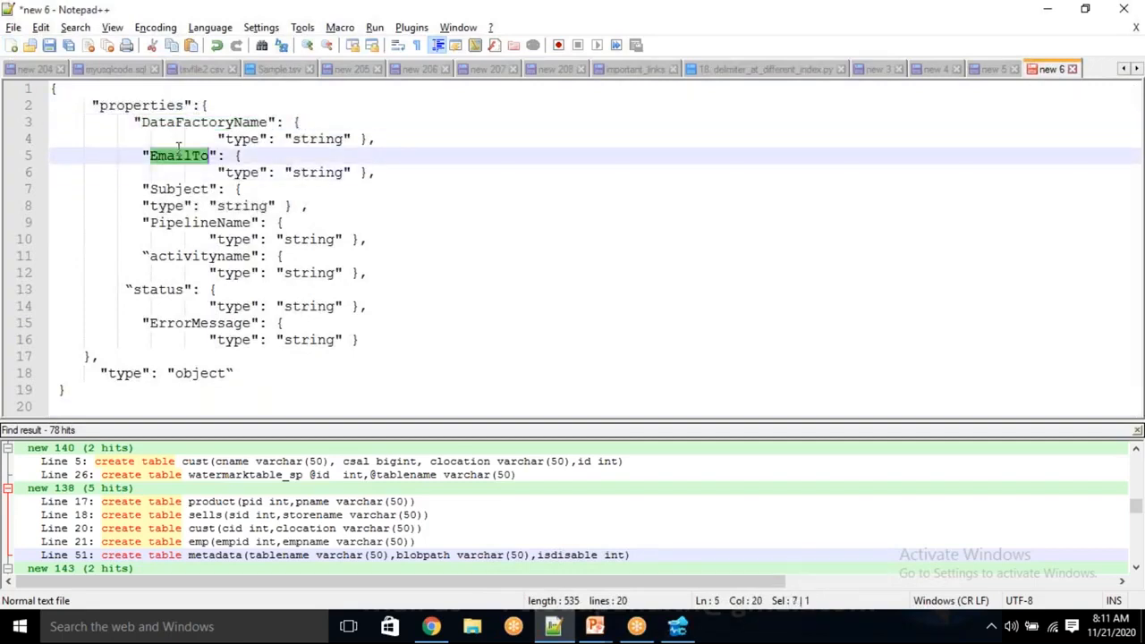
double_click(198, 223)
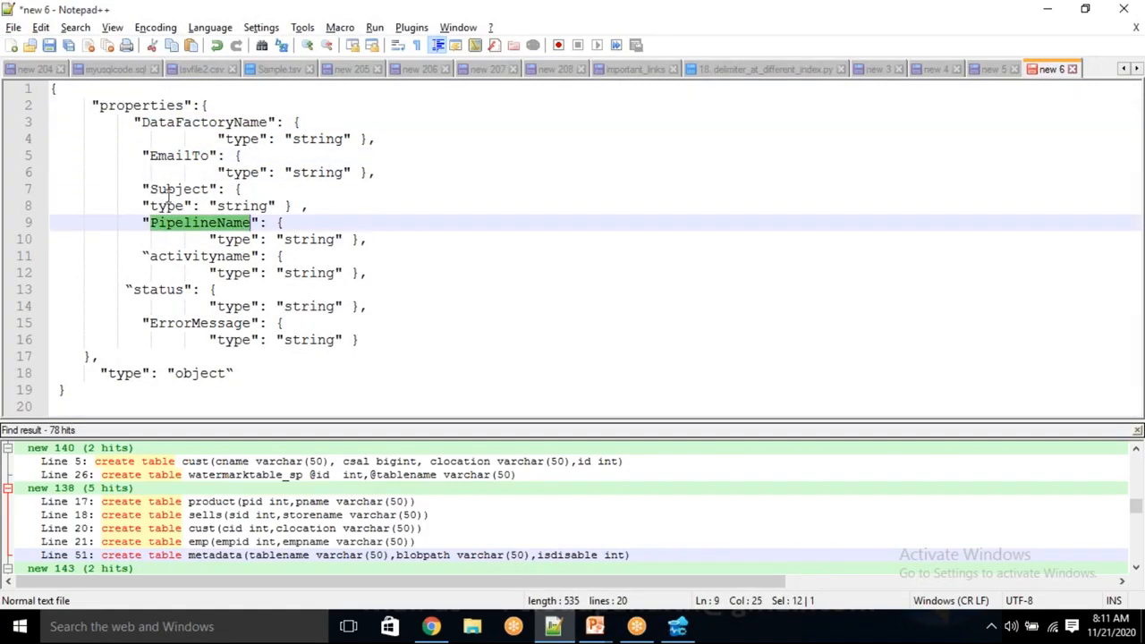
drag(304, 205, 148, 189)
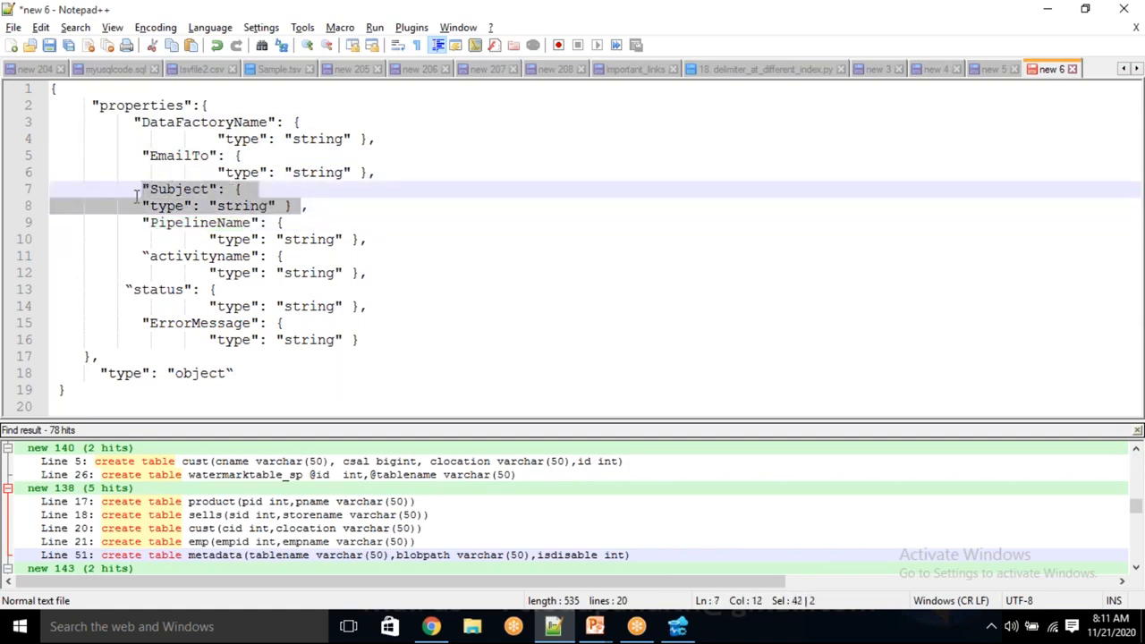
key(Delete)
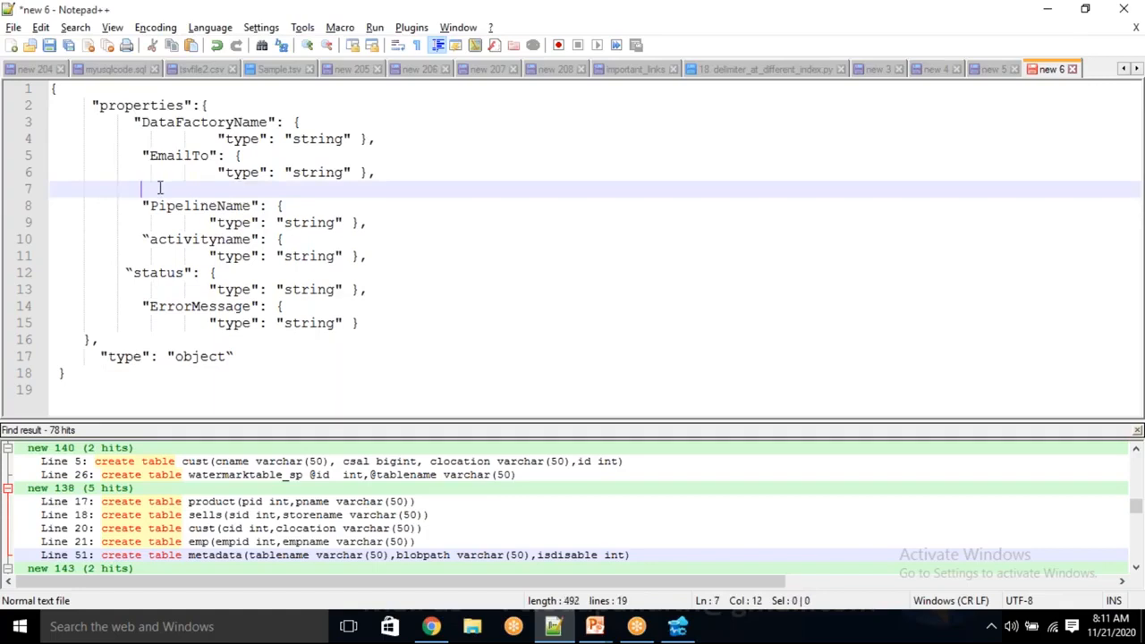
key(BackSpace)
key(BackSpace)
key(BackSpace)
key(BackSpace)
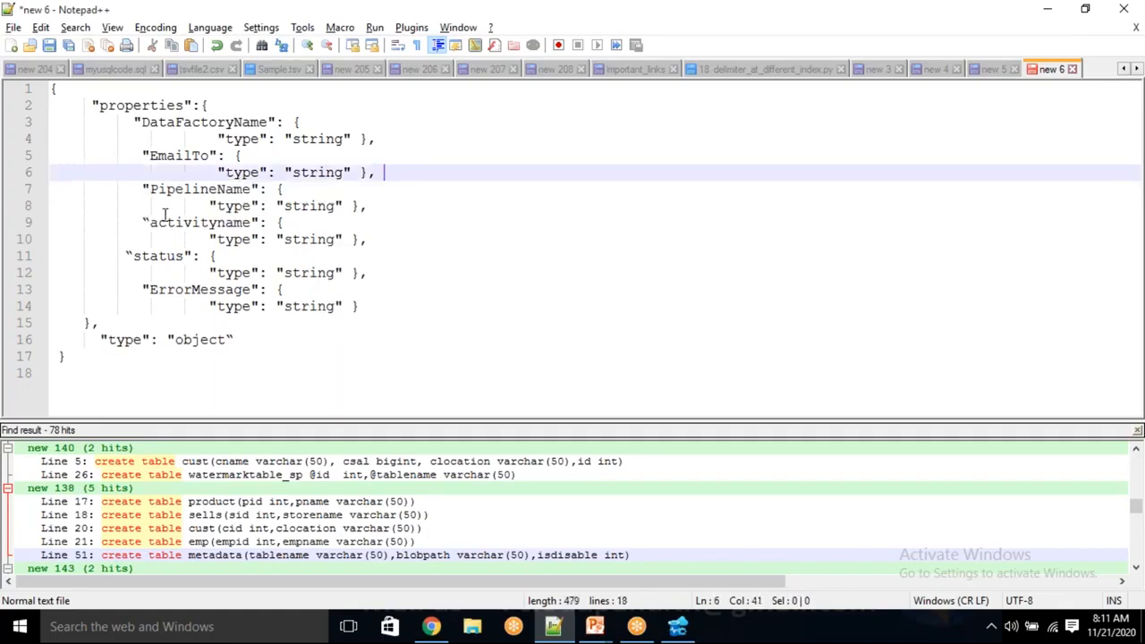
Delete the activityname property and its type definition from the schema, closing up the empty line.
drag(143, 221, 383, 239)
key(Delete)
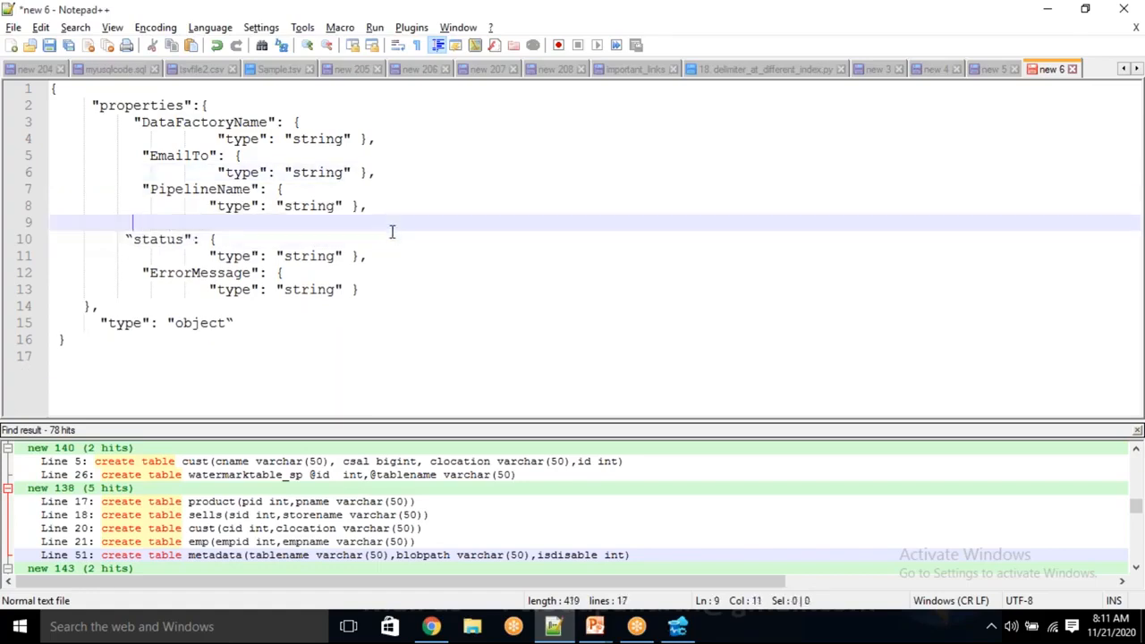
key(shift+Home)
key(BackSpace)
key(BackSpace)
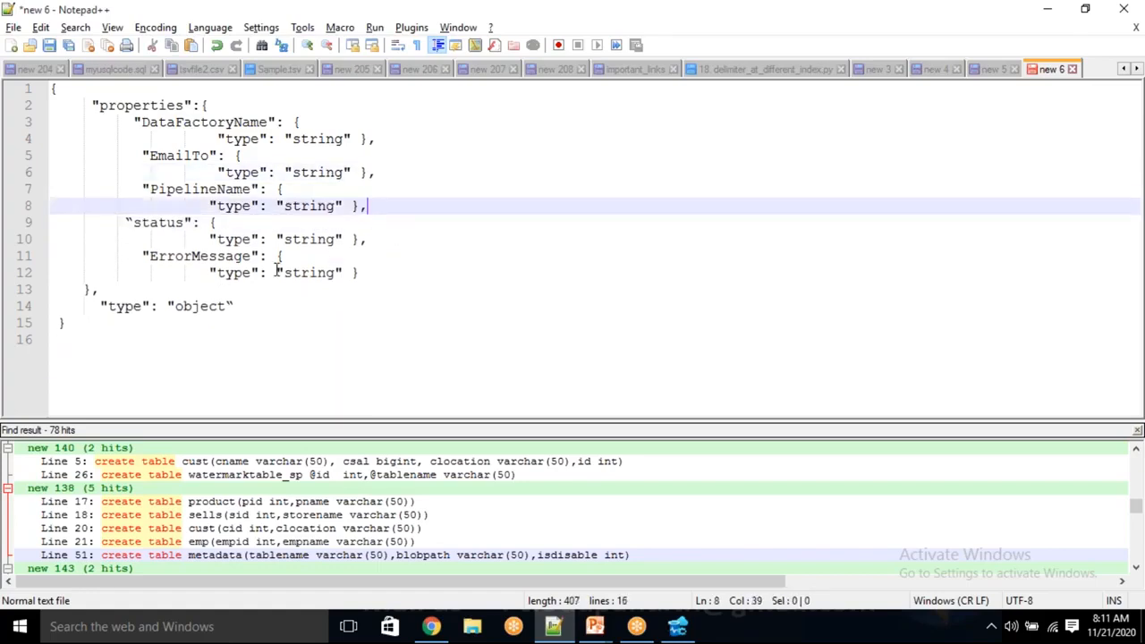
Delete the ErrorMessage property and its type definition from the schema, closing up the empty line.
drag(136, 255, 403, 279)
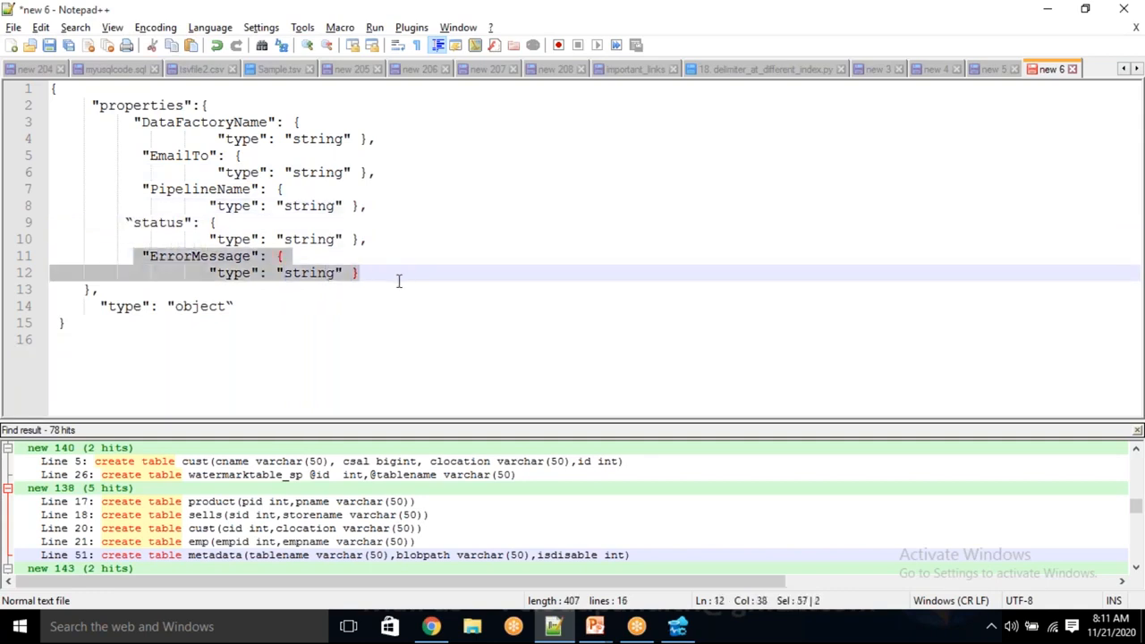
key(Delete)
key(shift+Home)
key(BackSpace)
key(BackSpace)
Replace the curly quote before status with a straight one and remove the trailing comma after the status definition.
click(130, 222)
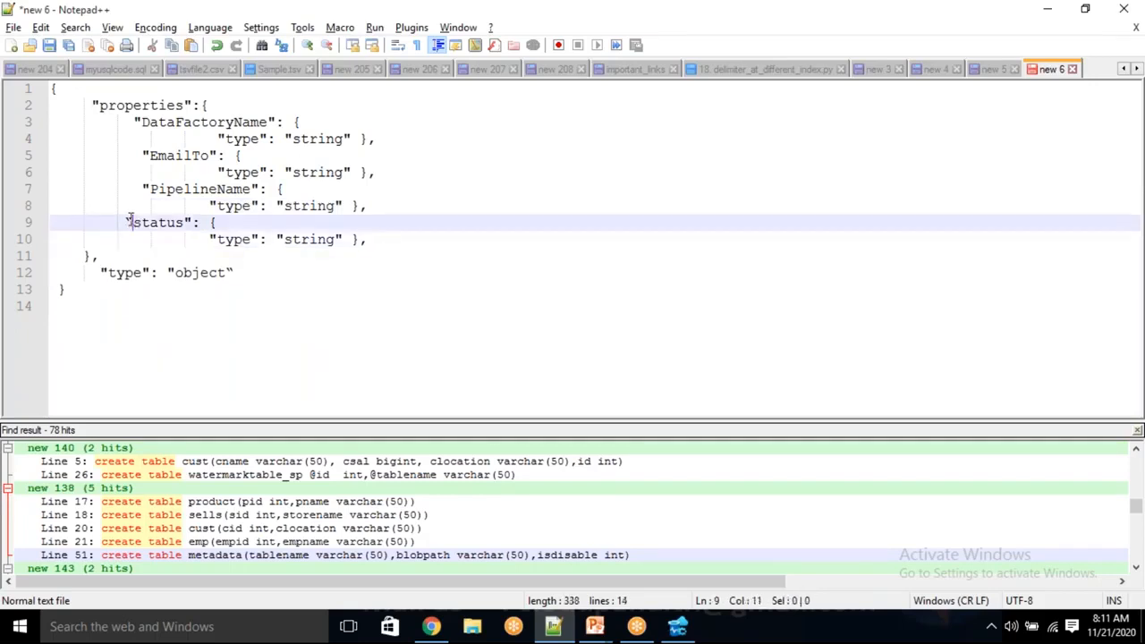
key(BackSpace)
text(")
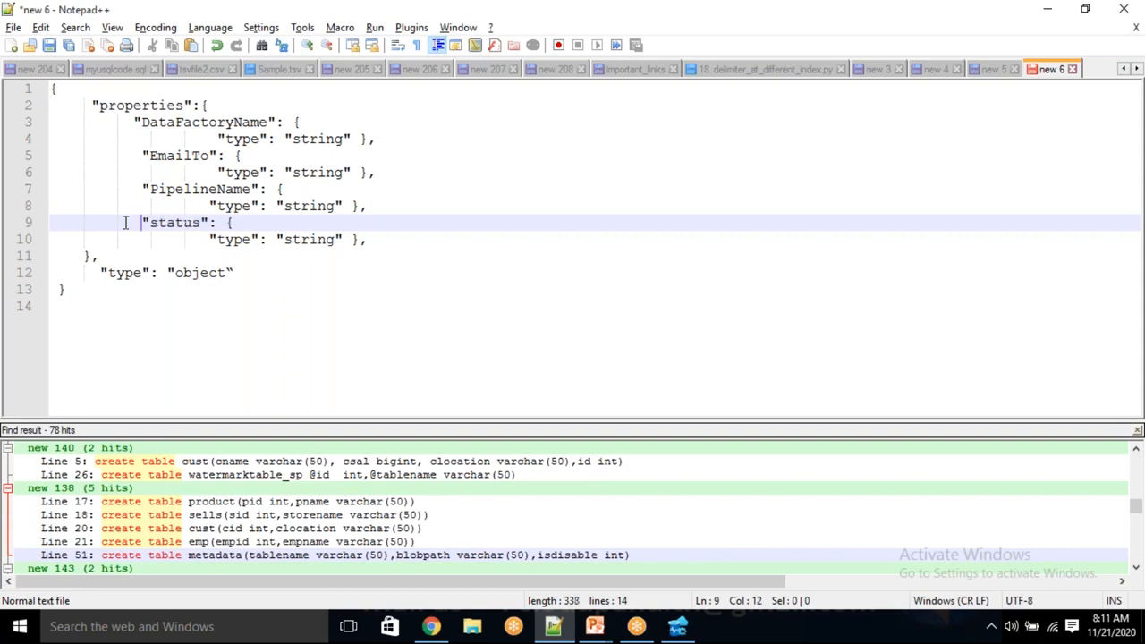
click(371, 236)
key(BackSpace)
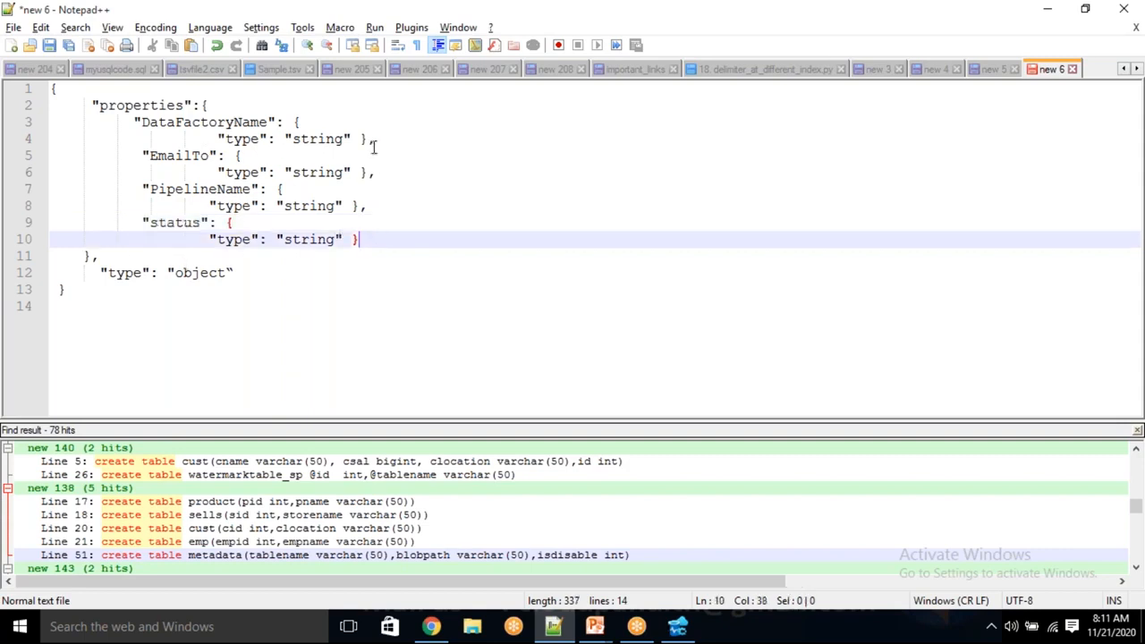
Move the edited schema from Notepad++ into the HTTP trigger's Request Body JSON Schema in Logic Apps Designer and try to save.
drag(55, 303, 40, 90)
key(Delete)
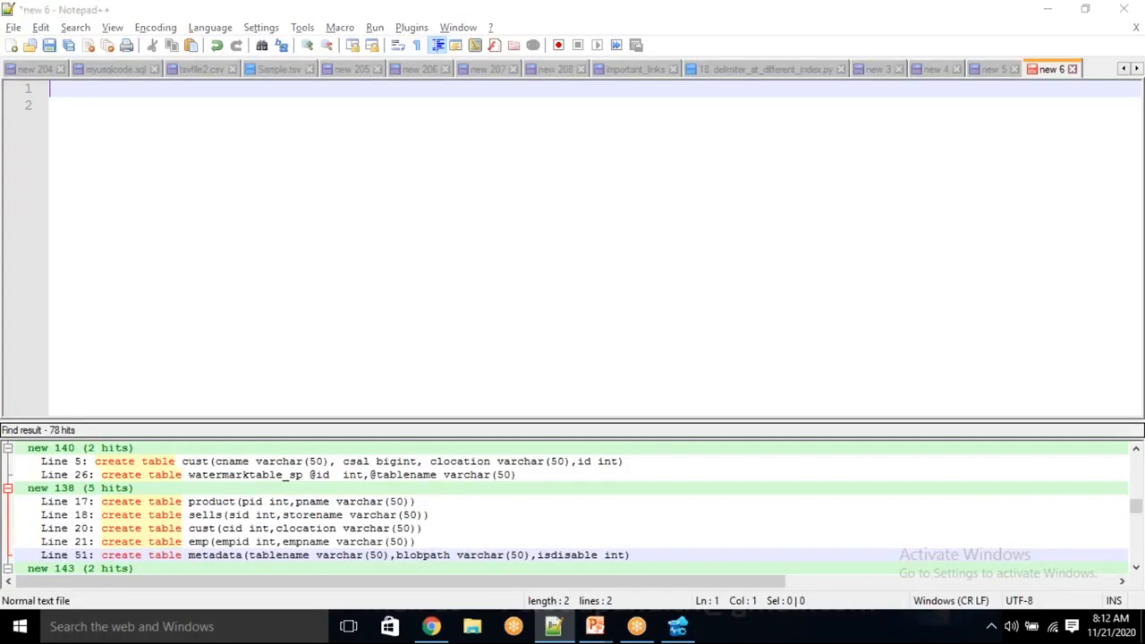
key(alt+Tab)
key(Tab)
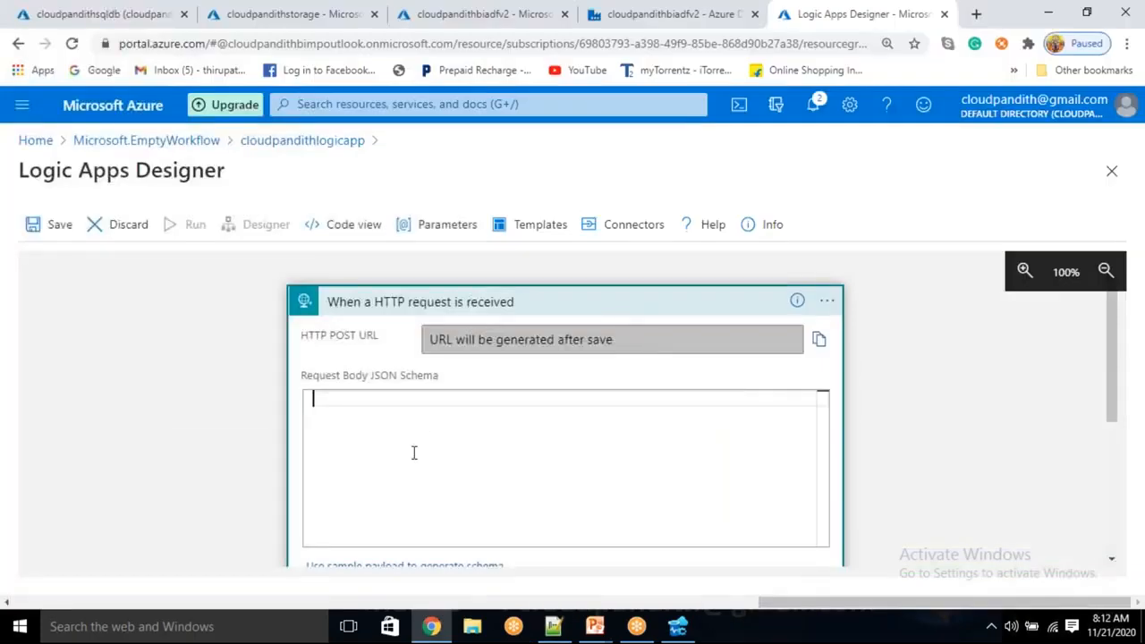
key(ctrl+v)
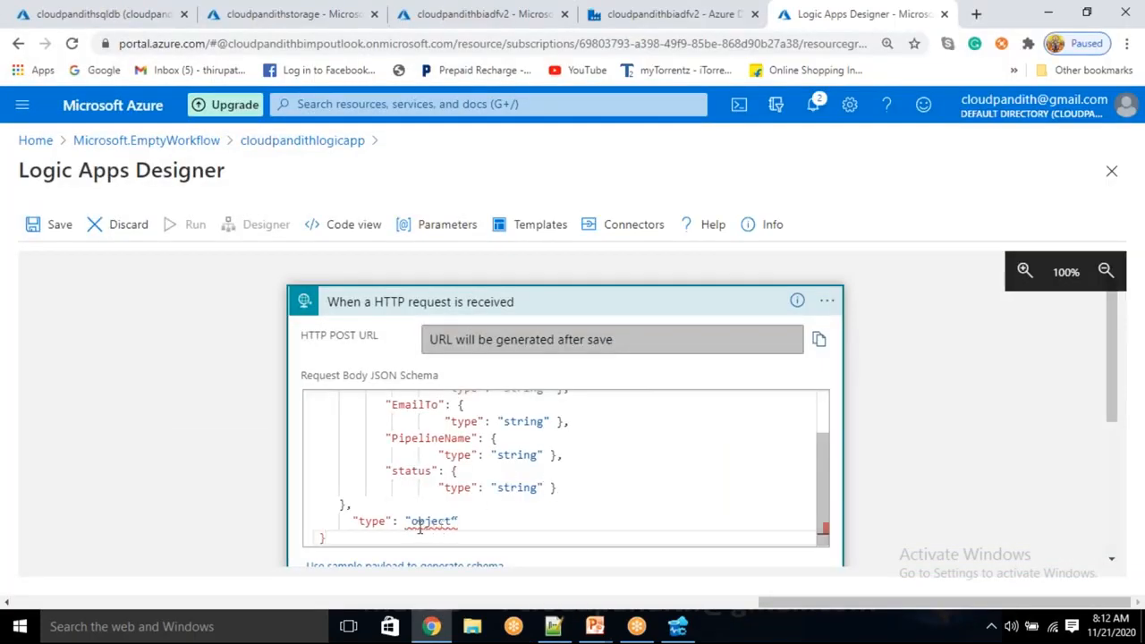
scroll(420, 528, up, 2)
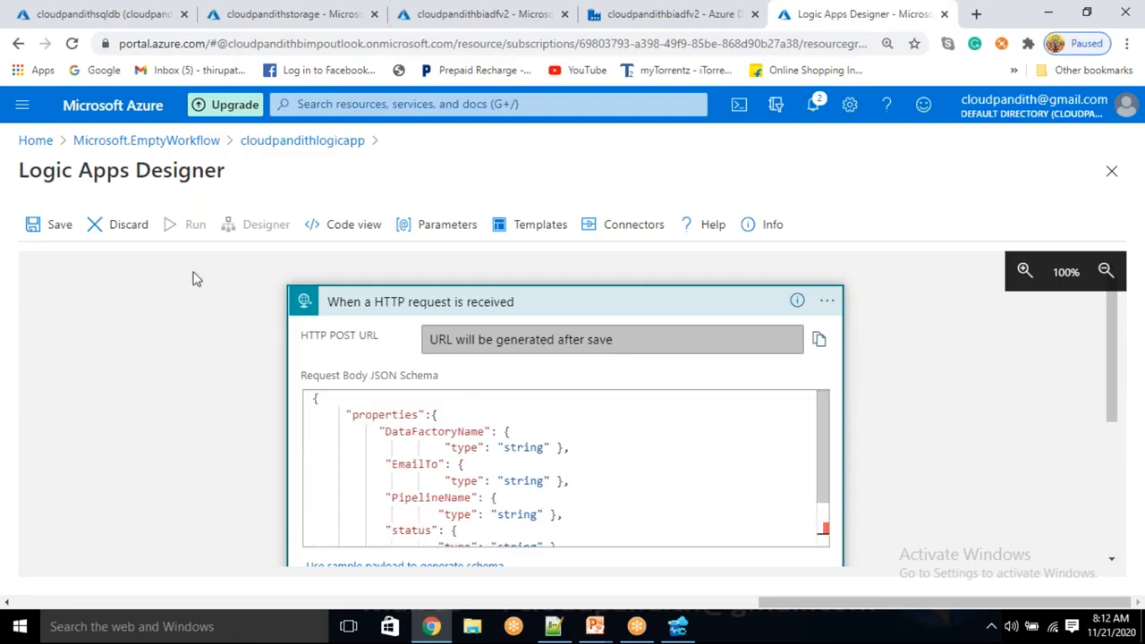
click(56, 225)
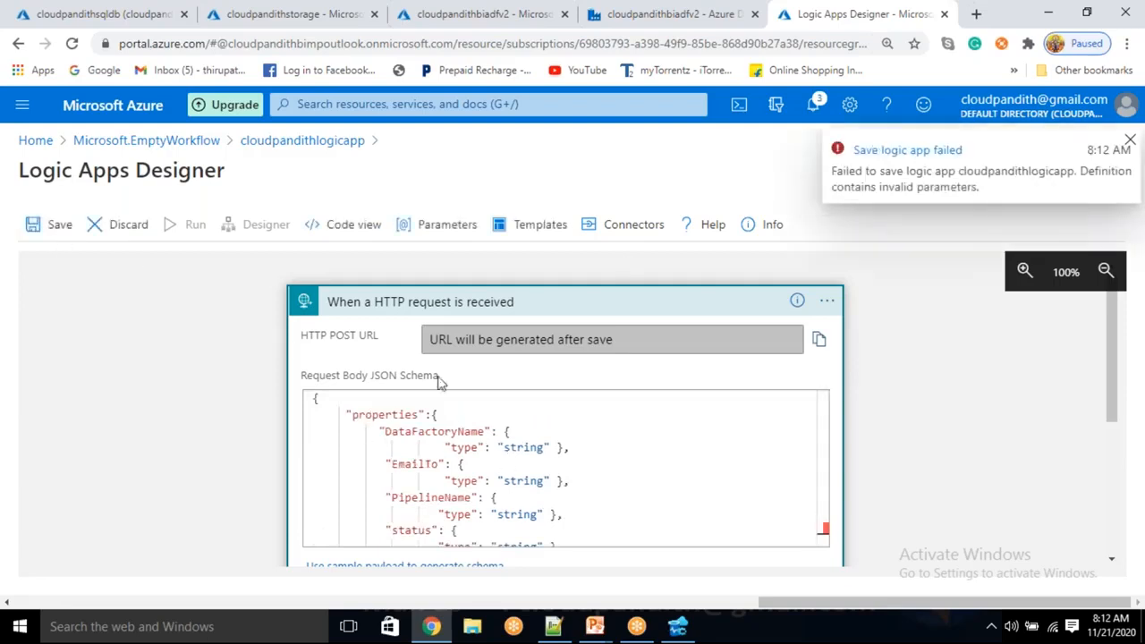
Replace the curly closing quote after object in the request body schema with a straight one and save the logic app.
scroll(576, 427, down, 5)
click(467, 438)
key(Return)
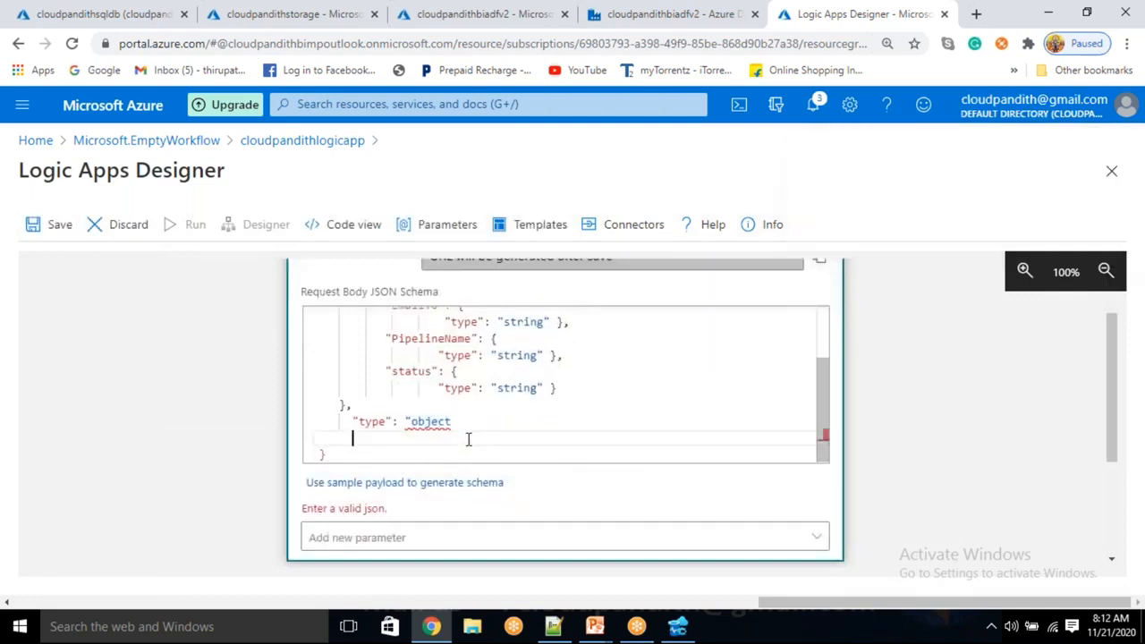
key(BackSpace)
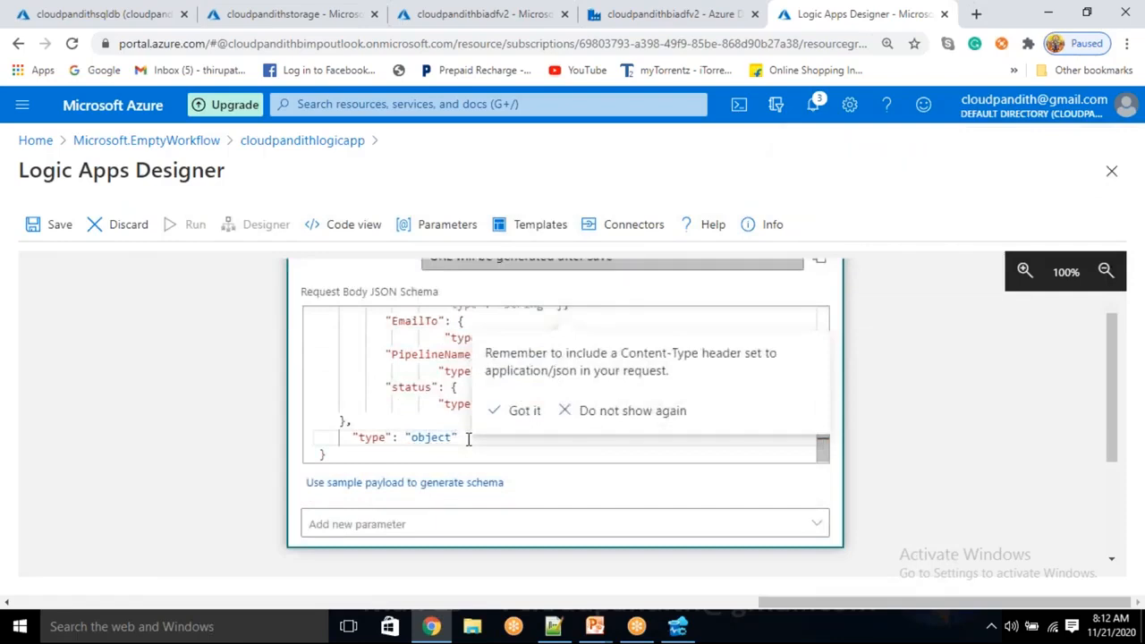
click(42, 228)
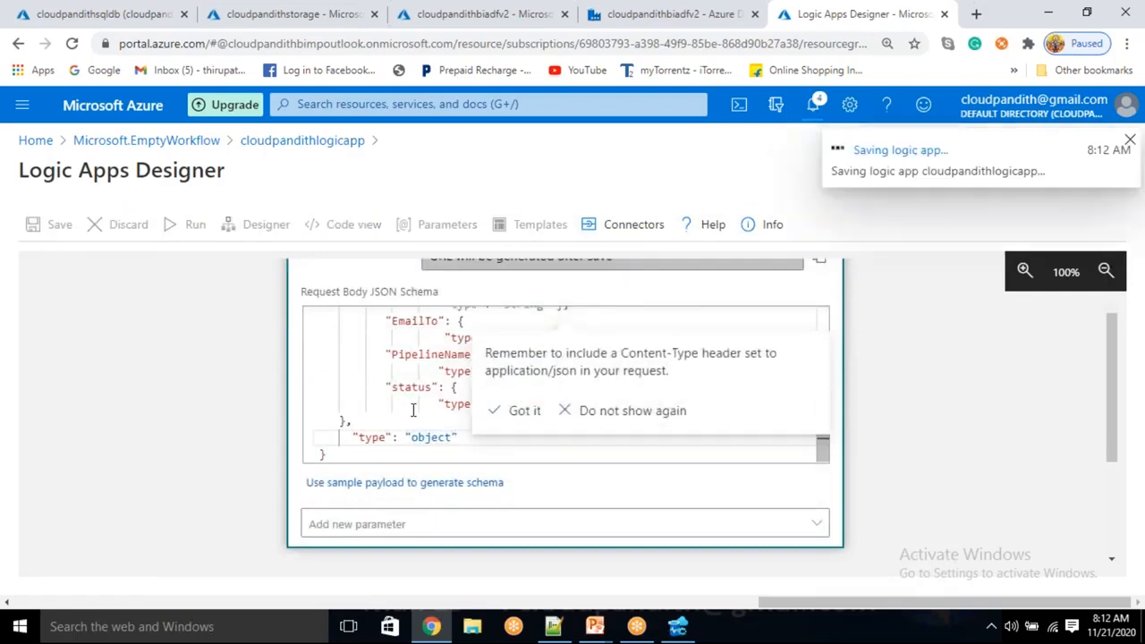
click(414, 407)
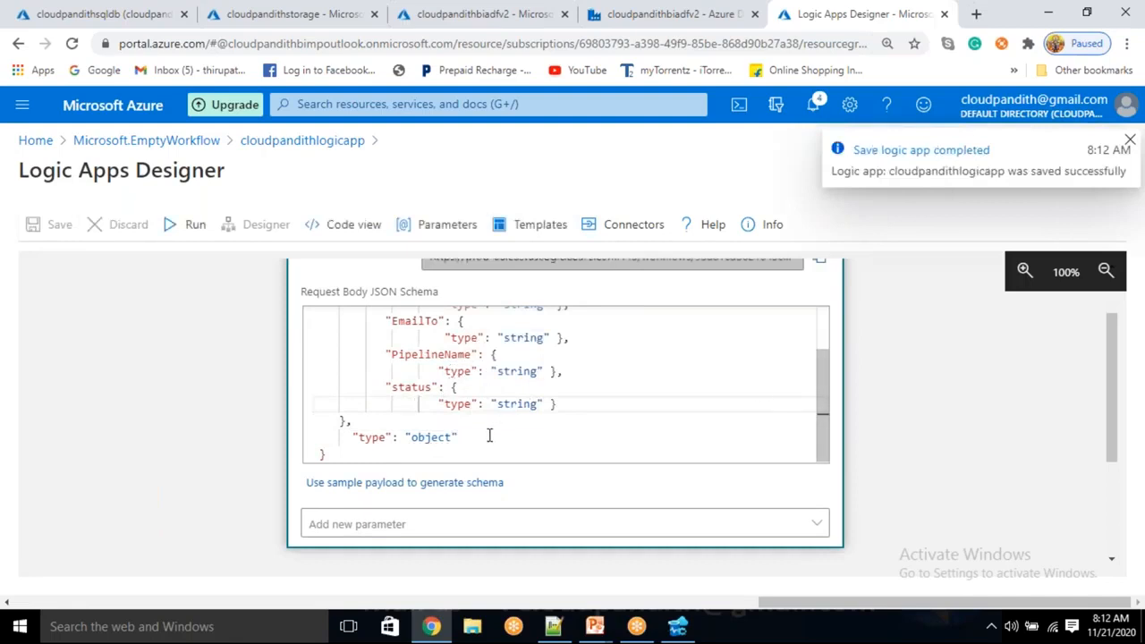
Add the Method parameter to the HTTP trigger, set it to POST, and save the logic app.
click(378, 524)
click(324, 455)
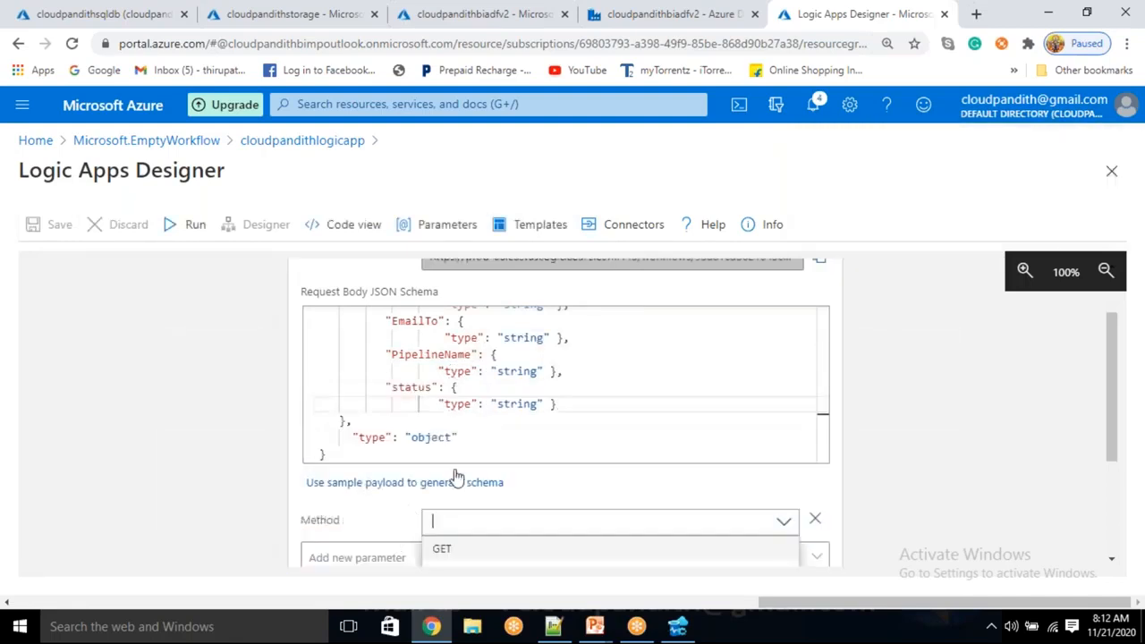
click(439, 511)
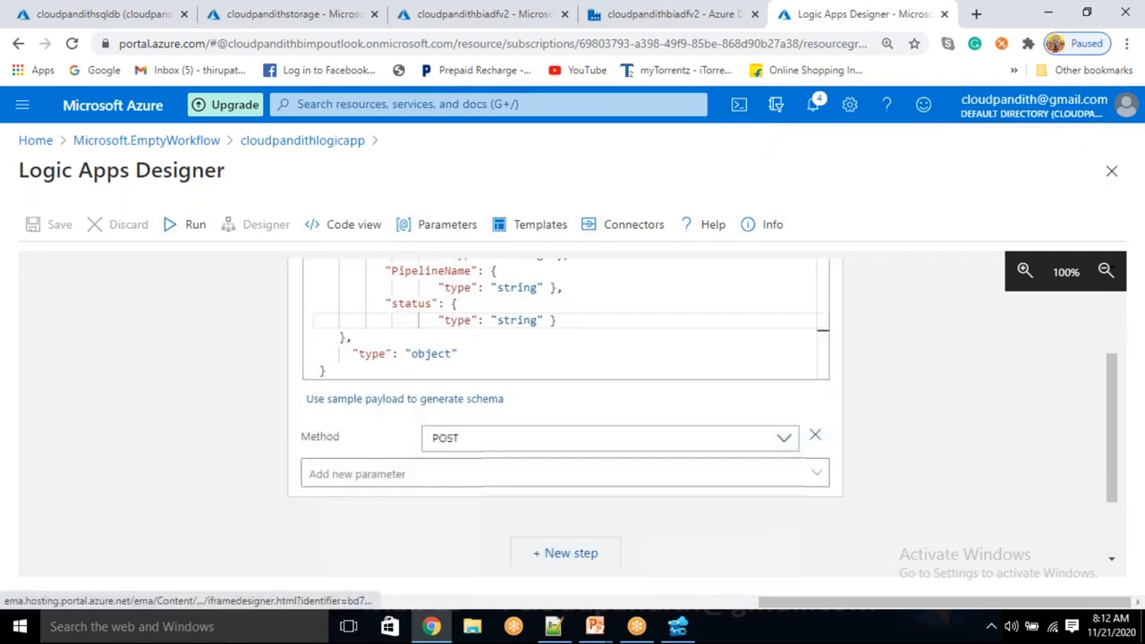
click(59, 225)
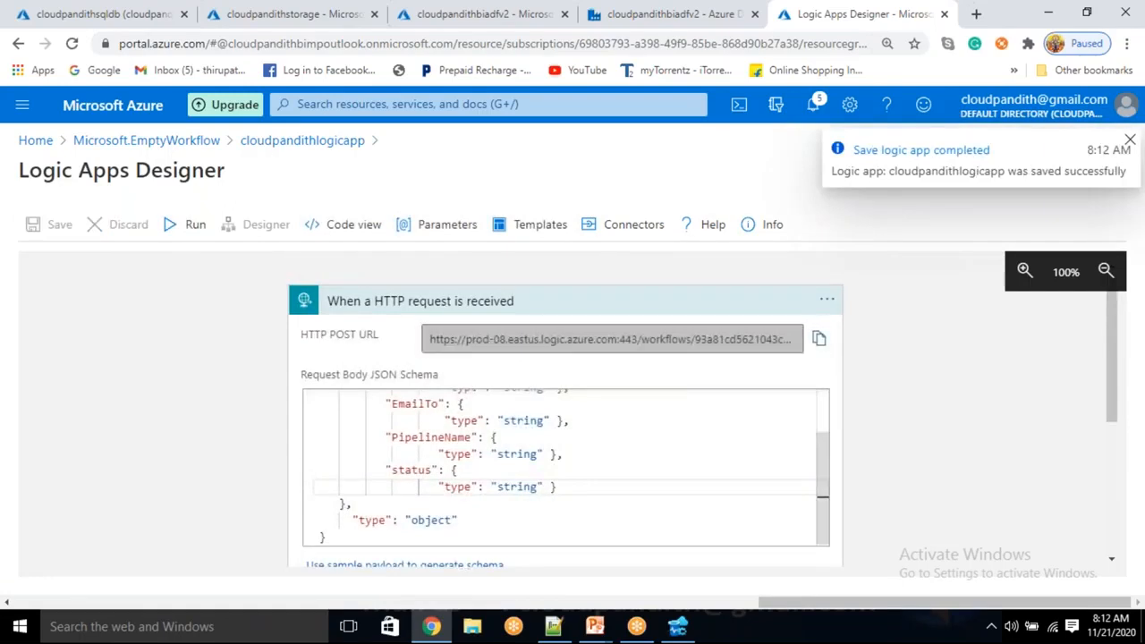
Add a new step after the HTTP trigger, search the operations for gmail, and choose an action of the Gmail connector.
scroll(212, 473, down, 5)
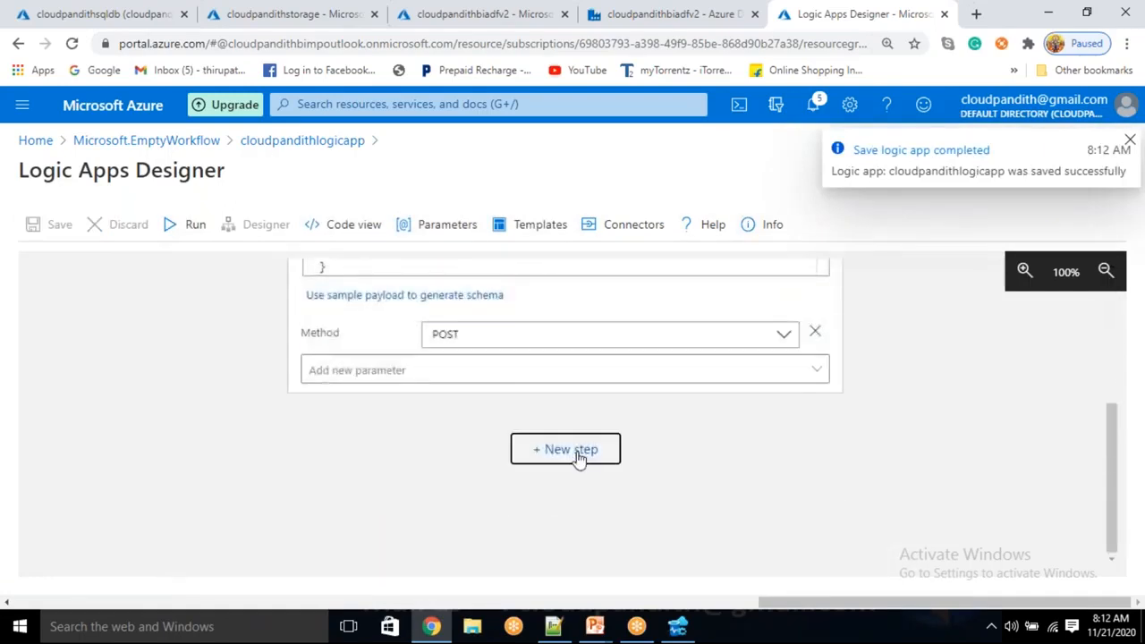
click(579, 456)
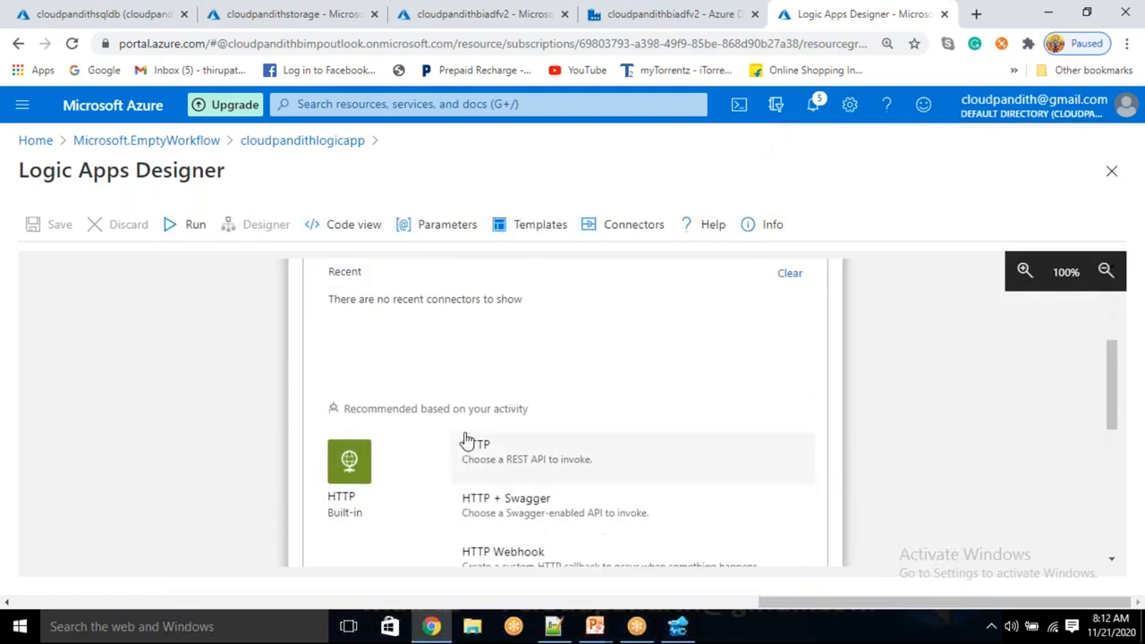
click(408, 395)
text(gmail)
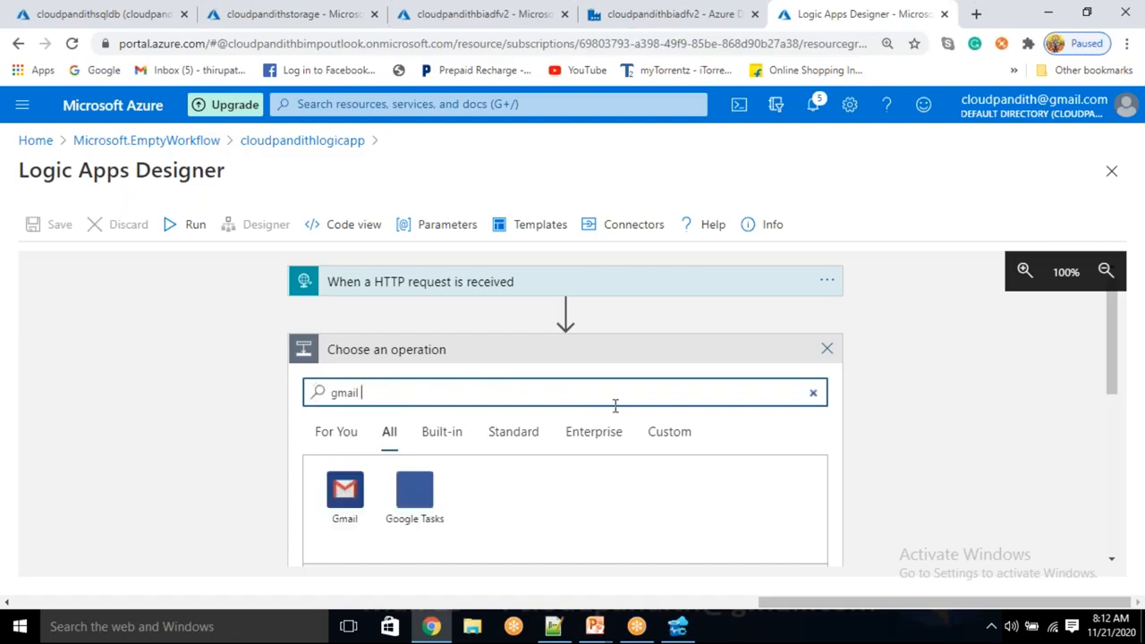
click(315, 507)
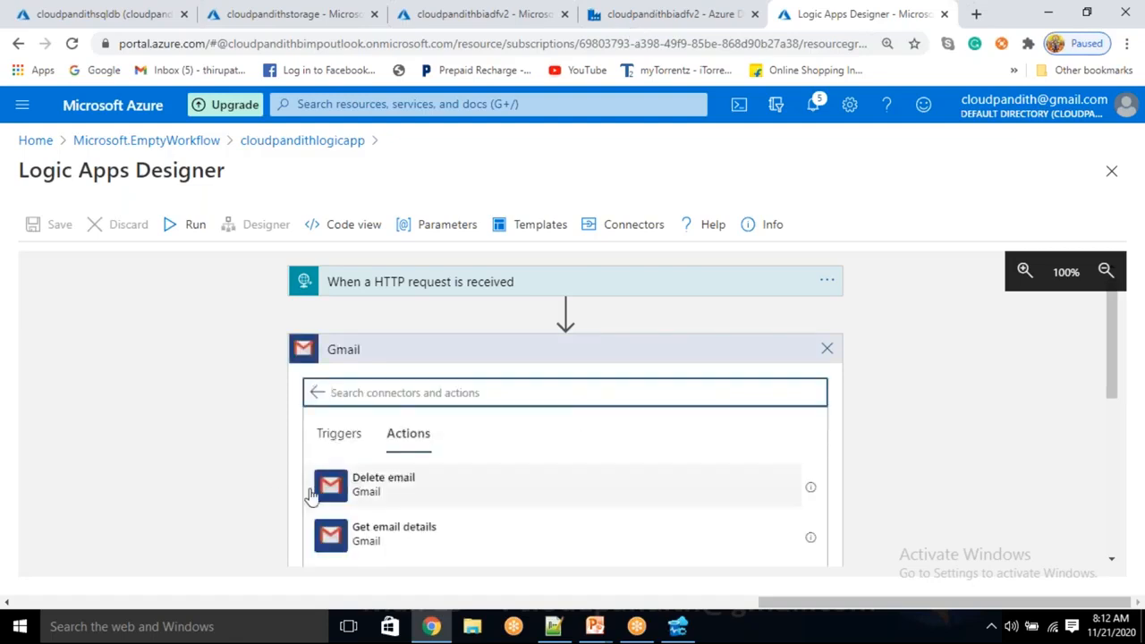
scroll(313, 499, down, 3)
click(386, 428)
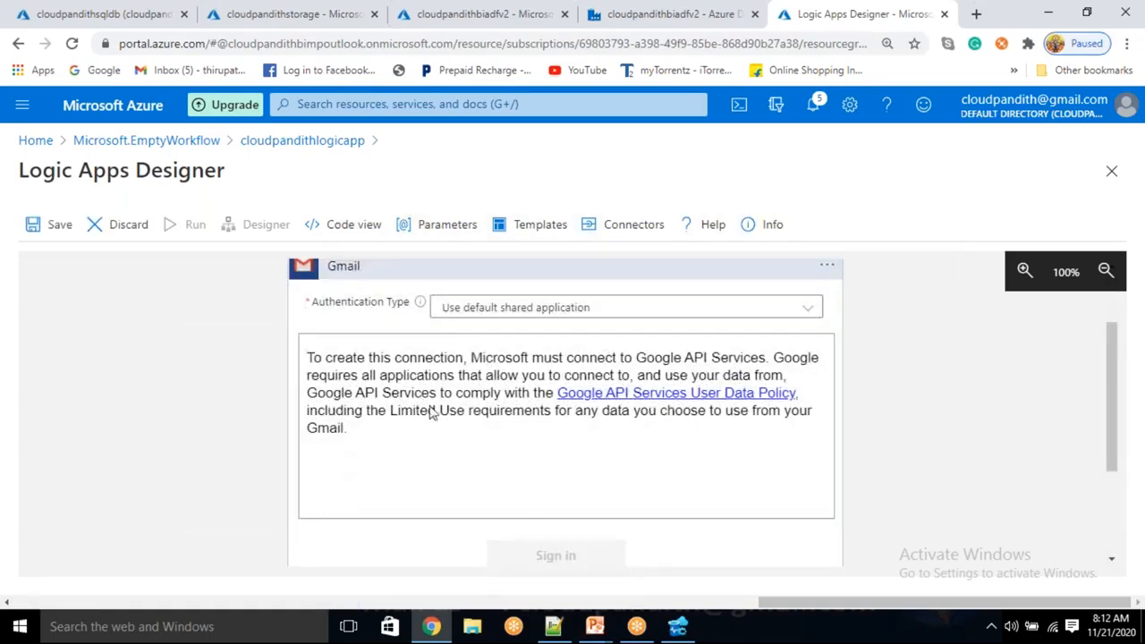
Sign in to the Gmail connection with the Google account used for the portal and allow Azure AppService Logic Apps access.
click(553, 555)
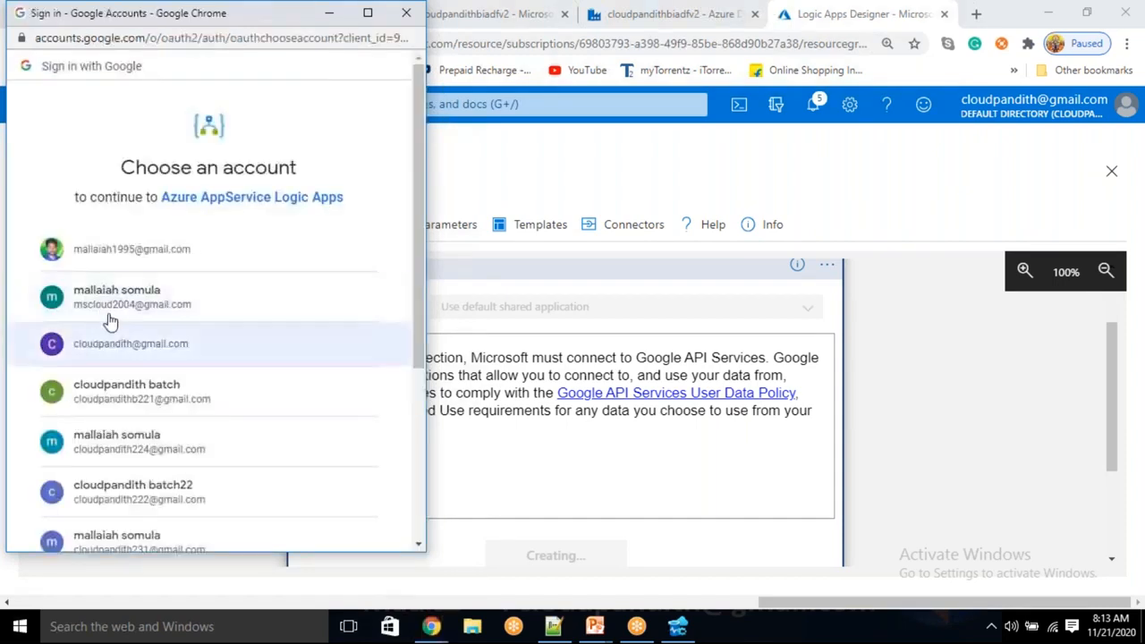
click(140, 356)
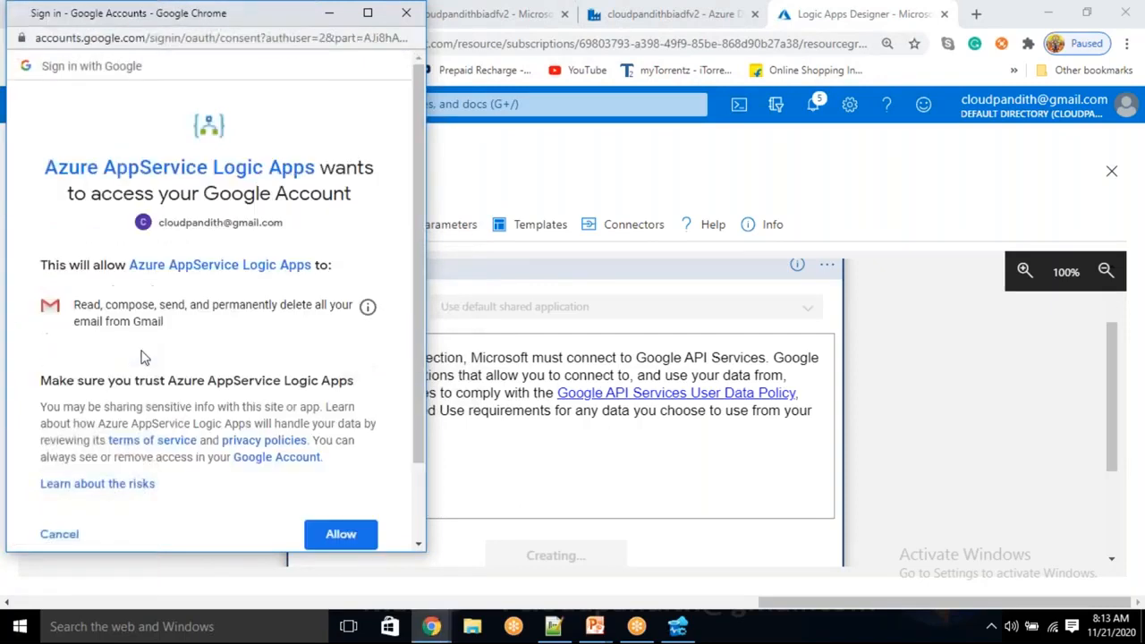
click(343, 535)
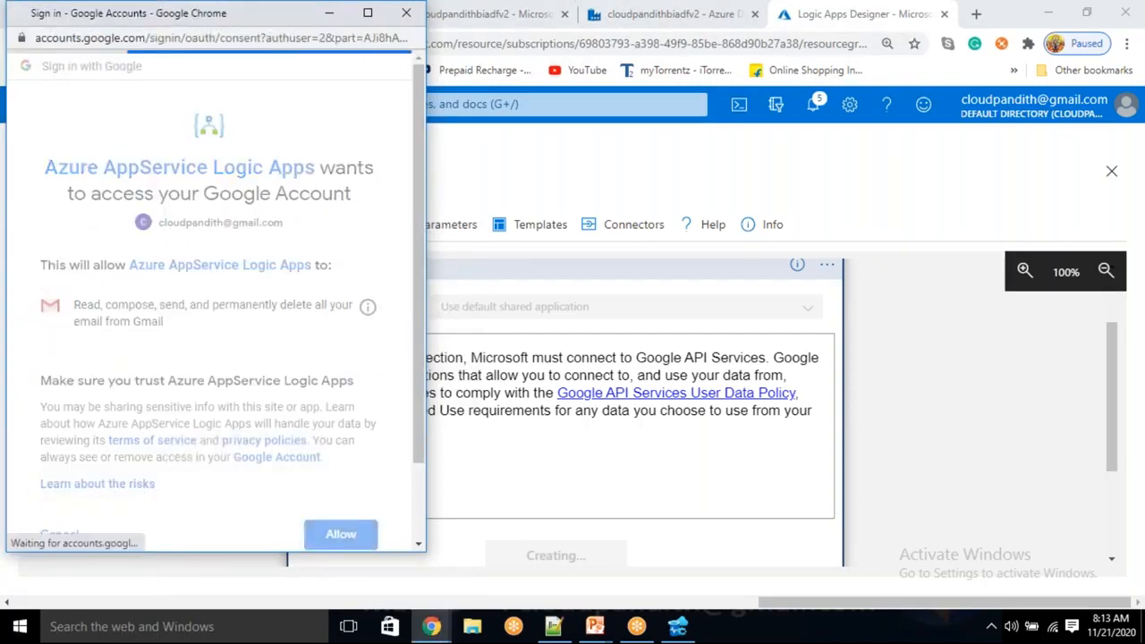
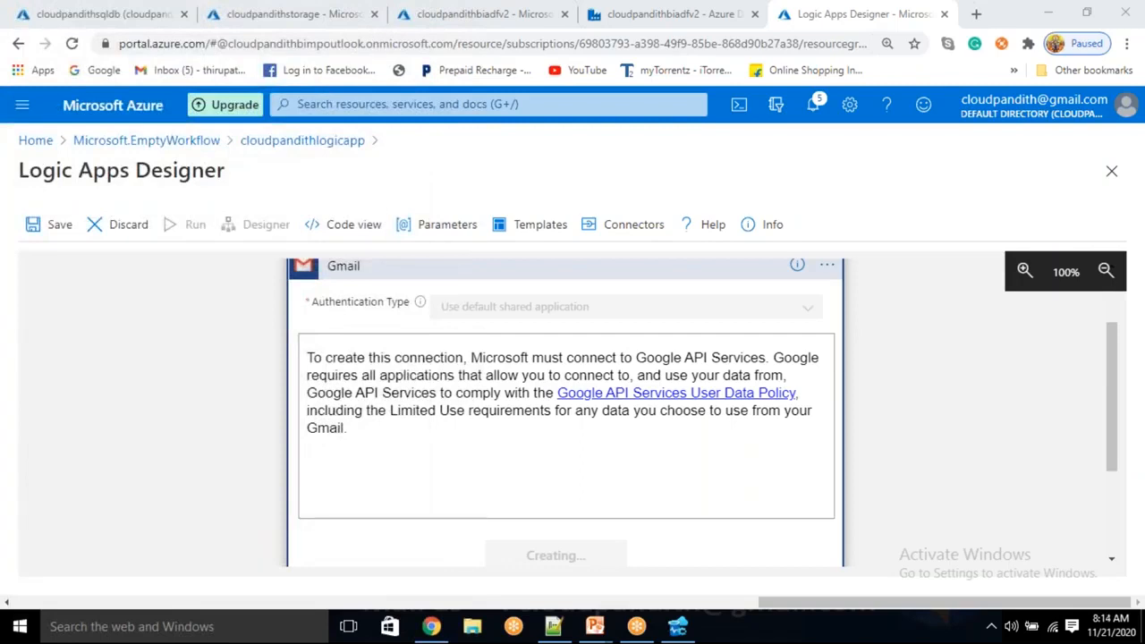
scroll(464, 361, up, 1)
scroll(464, 361, down, 3)
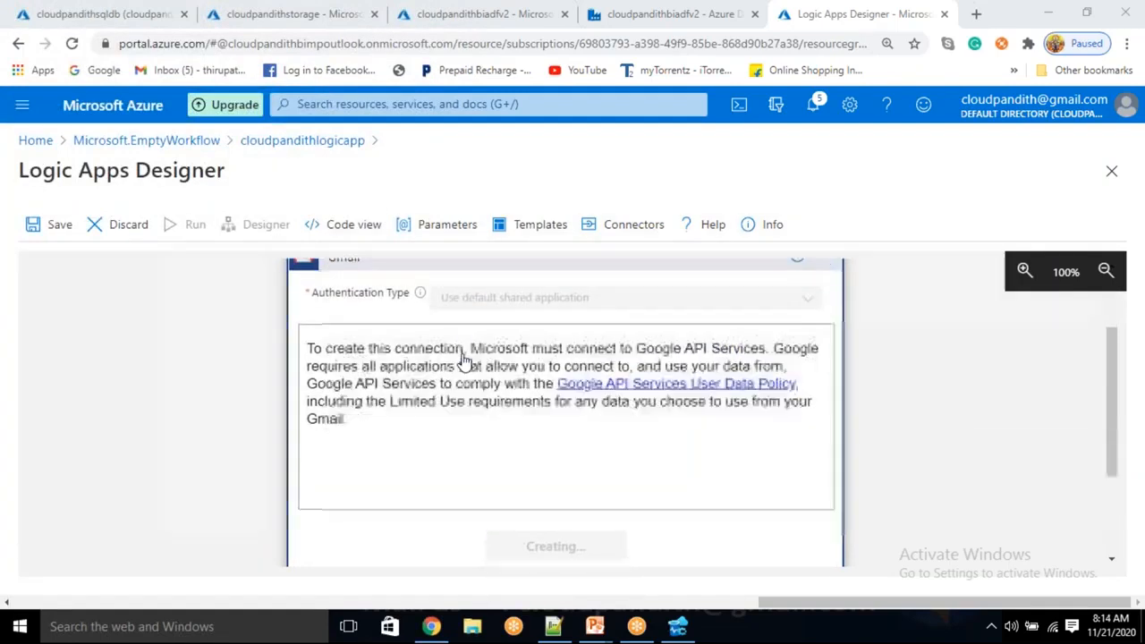
scroll(464, 362, up, 2)
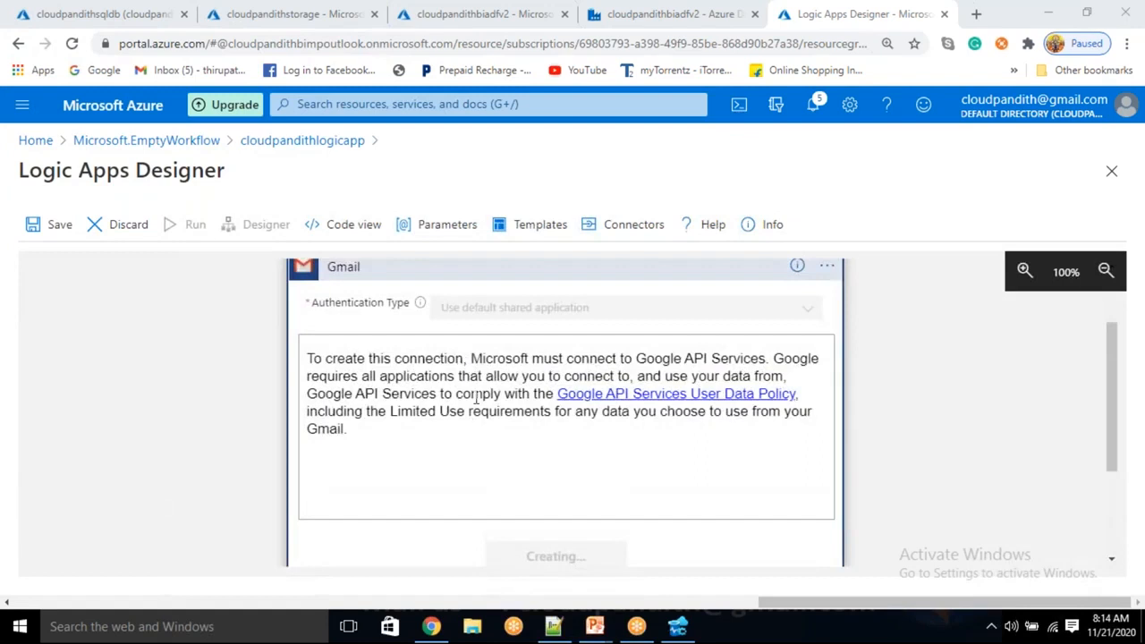
scroll(501, 430, down, 1)
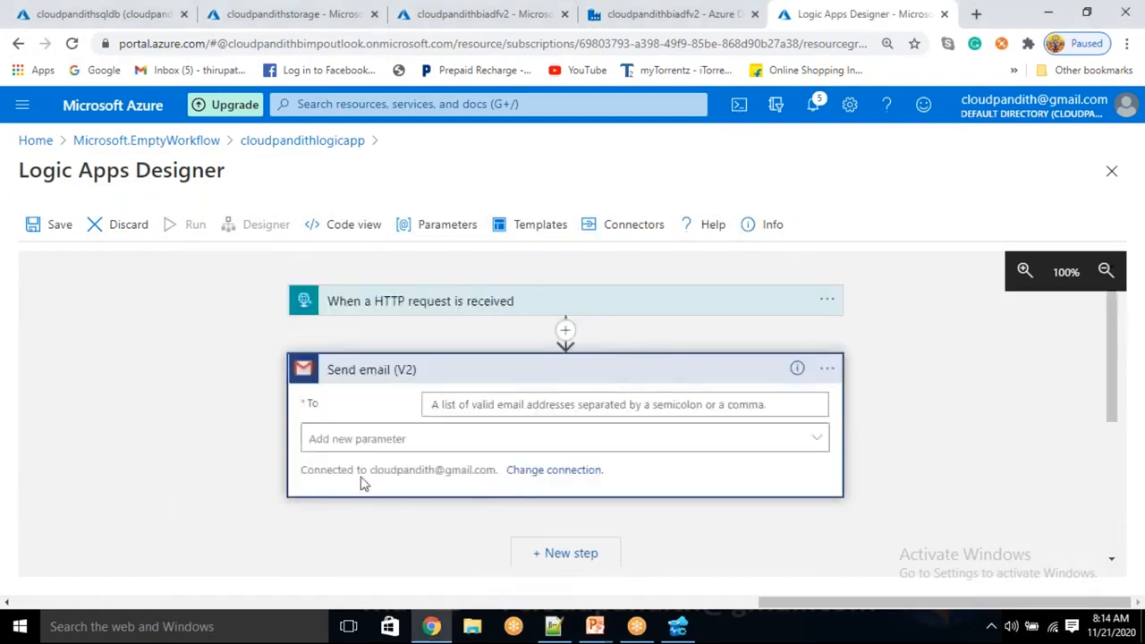
drag(385, 471, 473, 474)
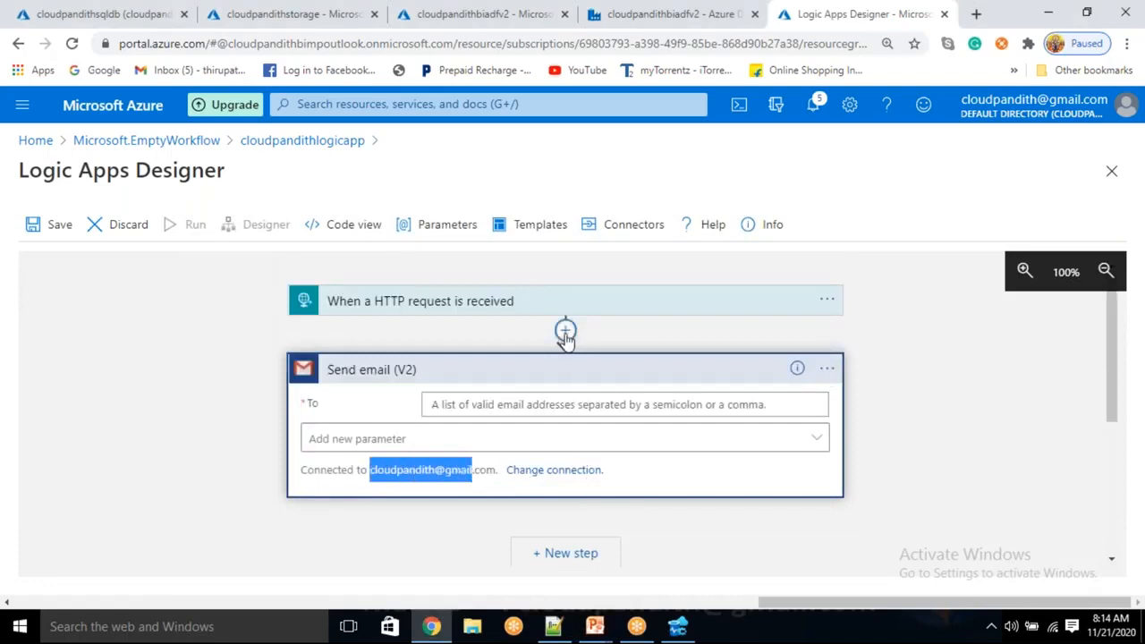
Set the recipient of the Send email (V2) action to the EmailTo value from the HTTP request.
click(505, 404)
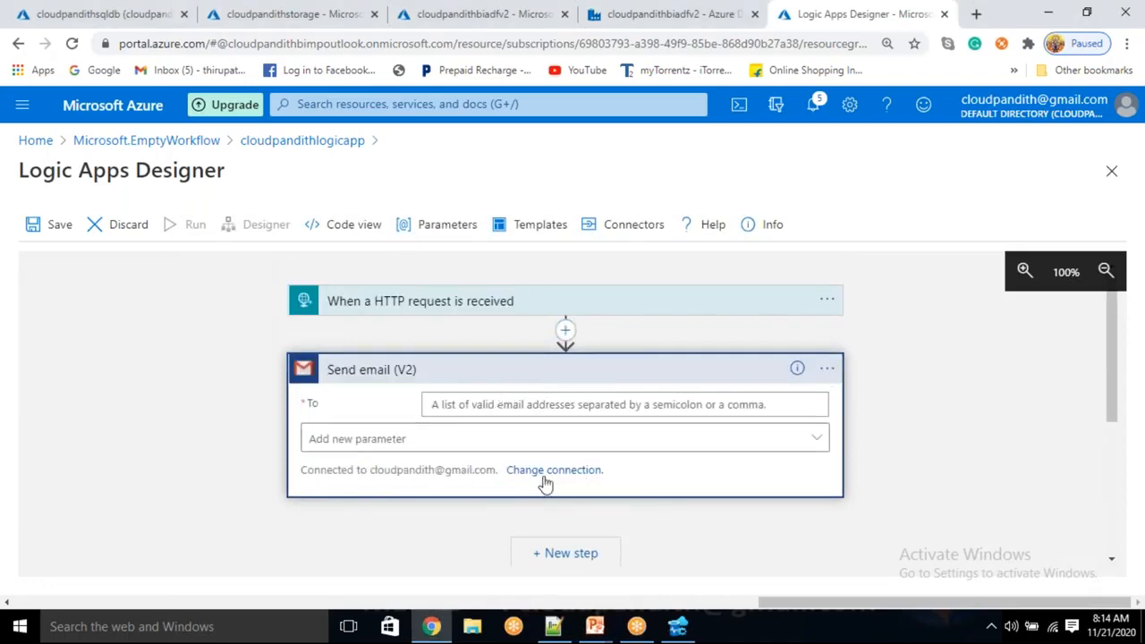
click(522, 405)
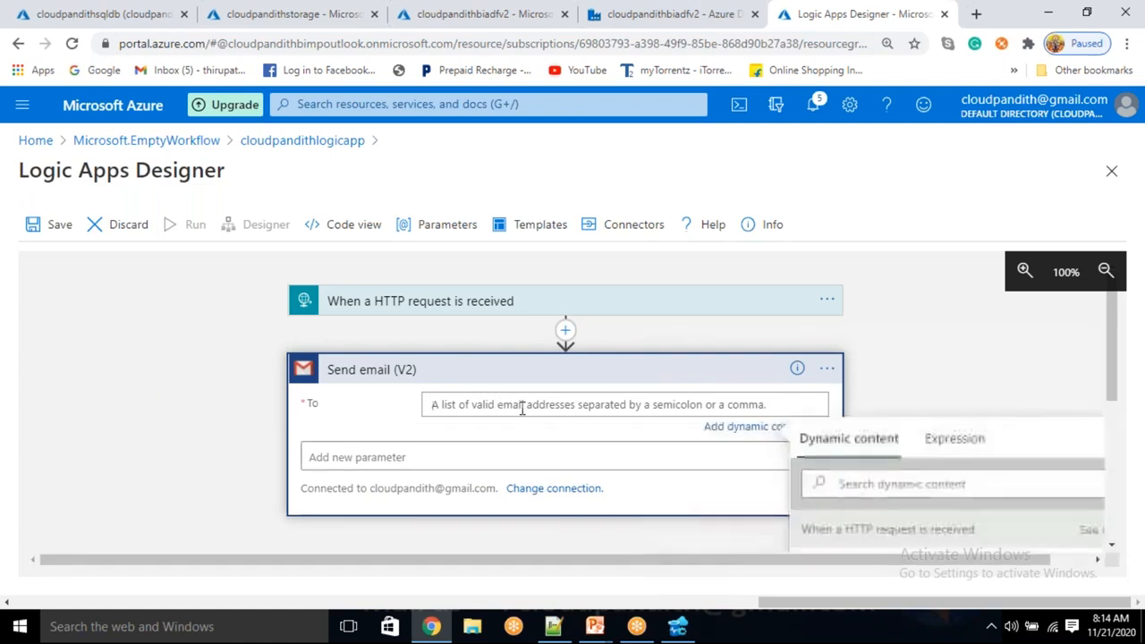
click(498, 304)
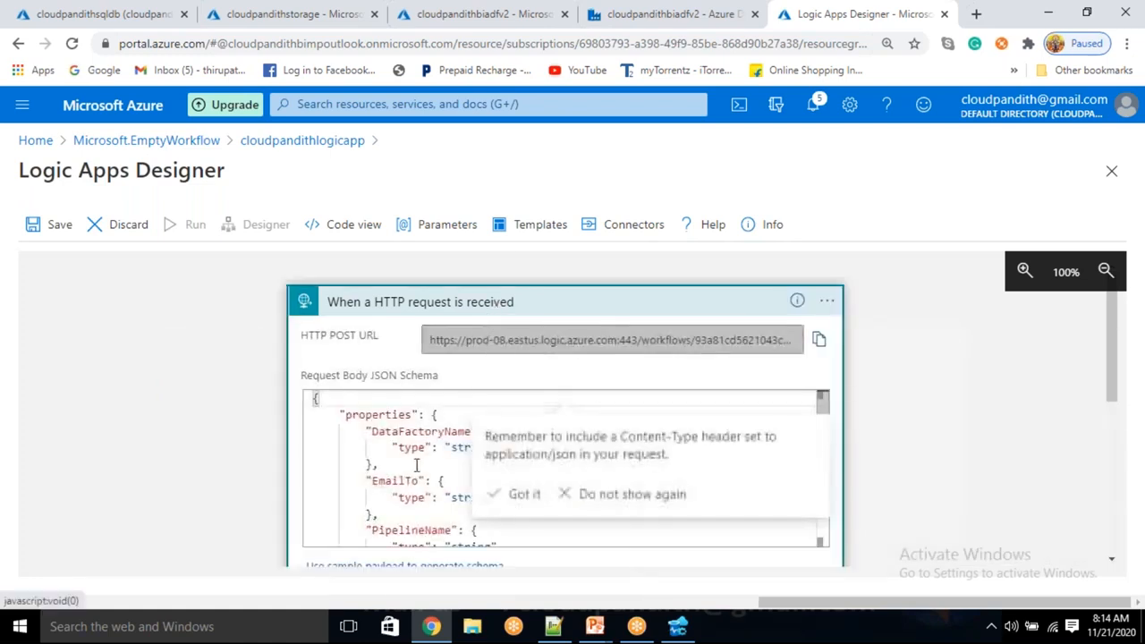
click(486, 301)
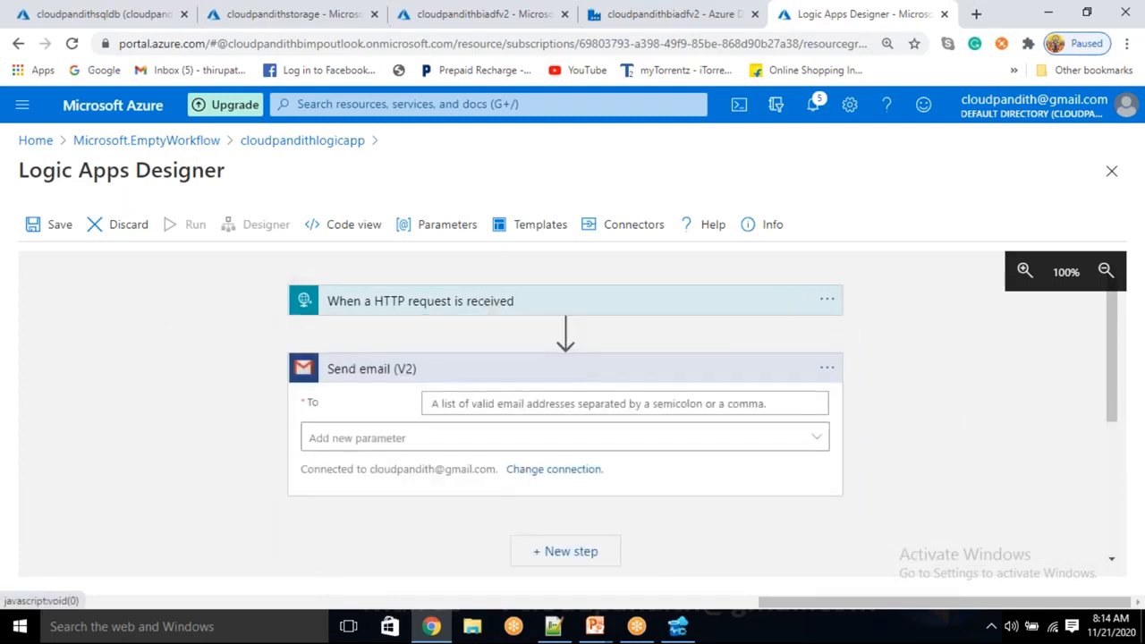
click(489, 402)
scroll(881, 483, down, 3)
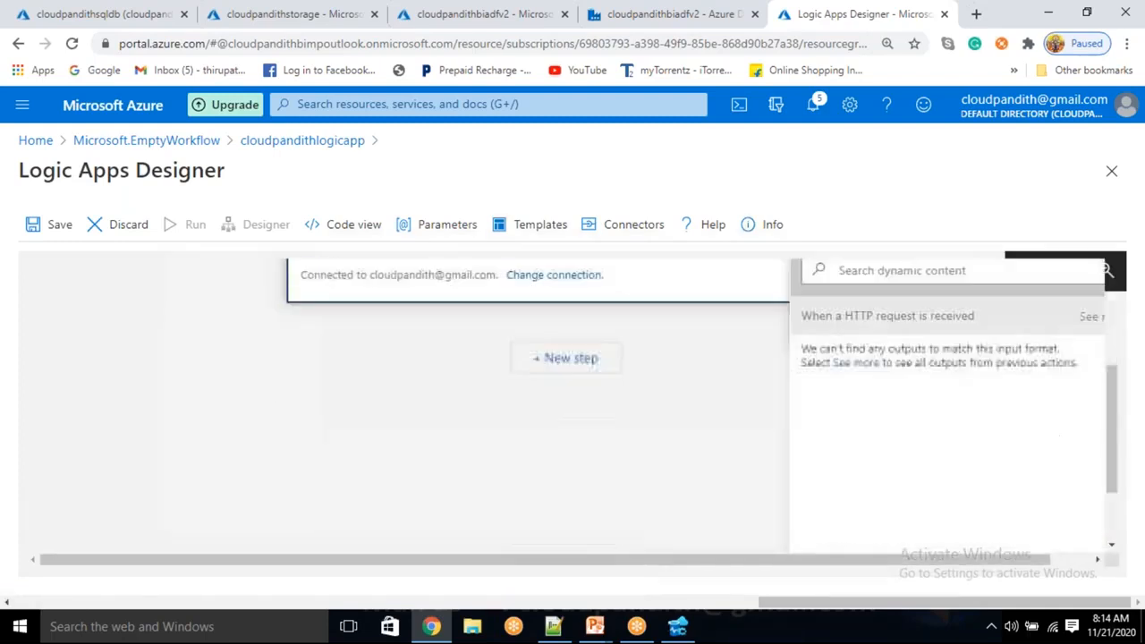
click(859, 328)
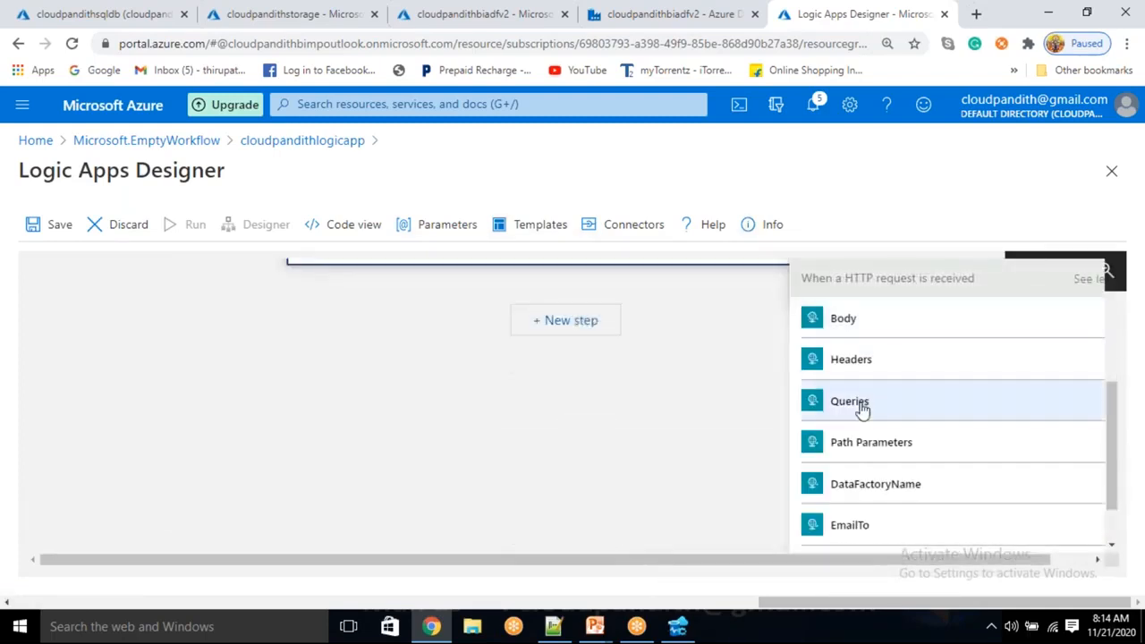
click(850, 527)
scroll(662, 417, up, 1)
scroll(586, 366, down, 1)
scroll(587, 366, up, 2)
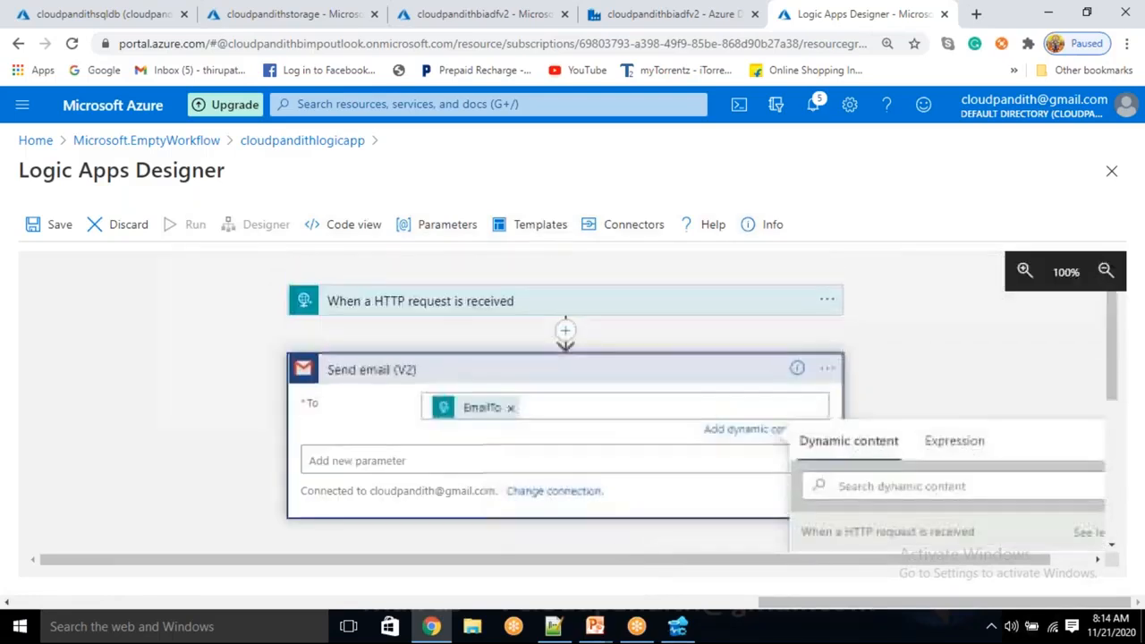
Add the Subject and Body parameters to the Send email (V2) action.
click(468, 462)
click(60, 399)
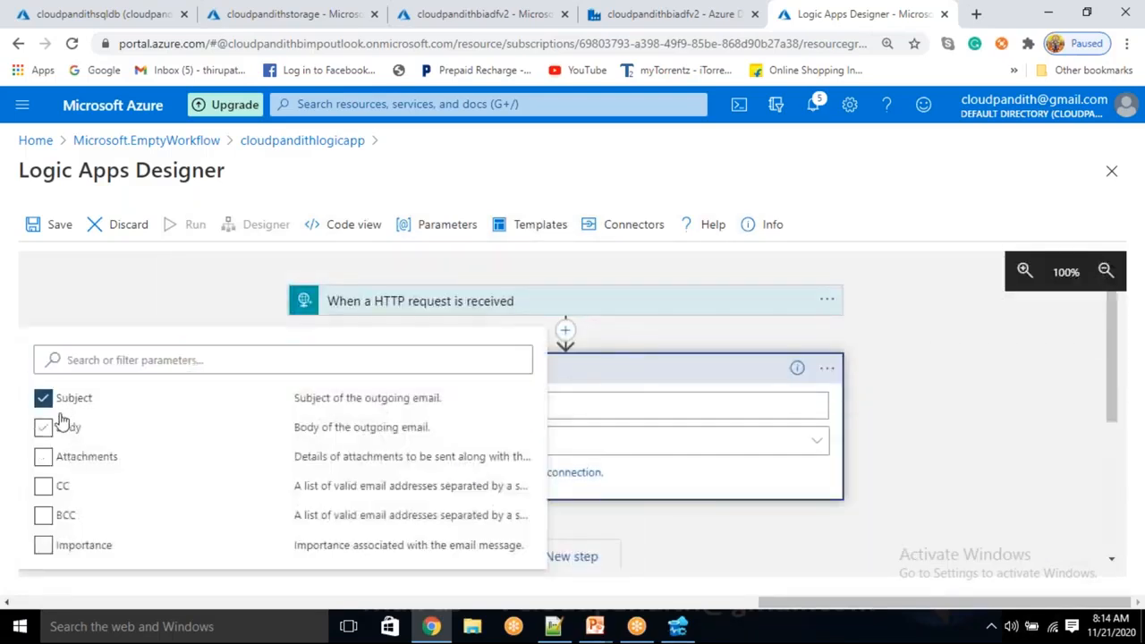
click(59, 427)
click(904, 349)
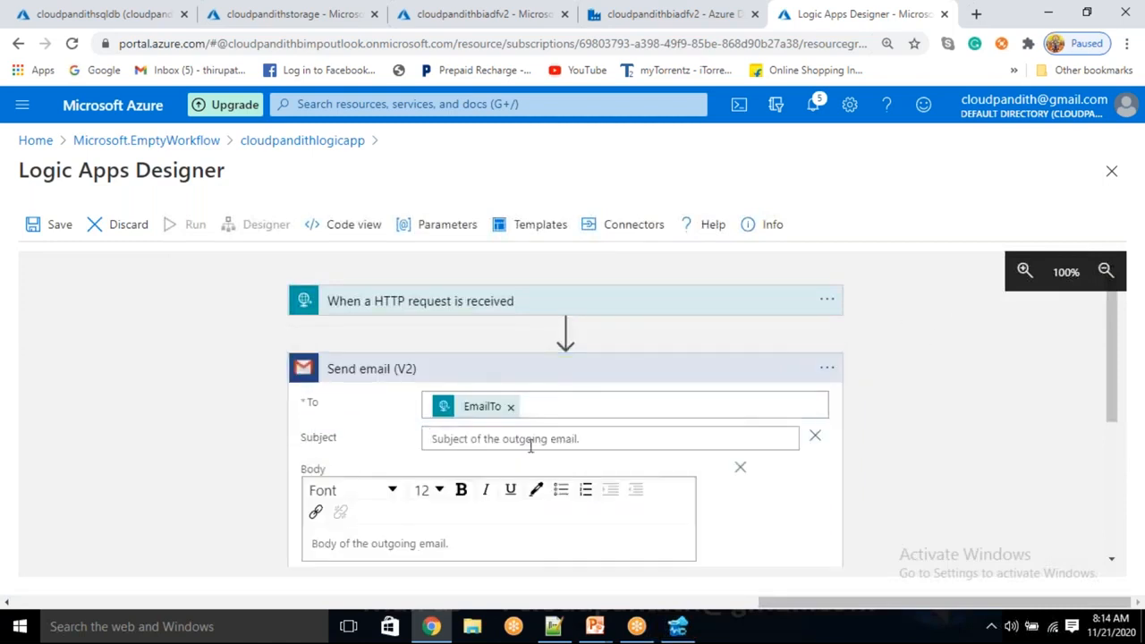
Build the email subject from the dynamic values PipelineName and status, separated by a colon.
scroll(531, 443, up, 2)
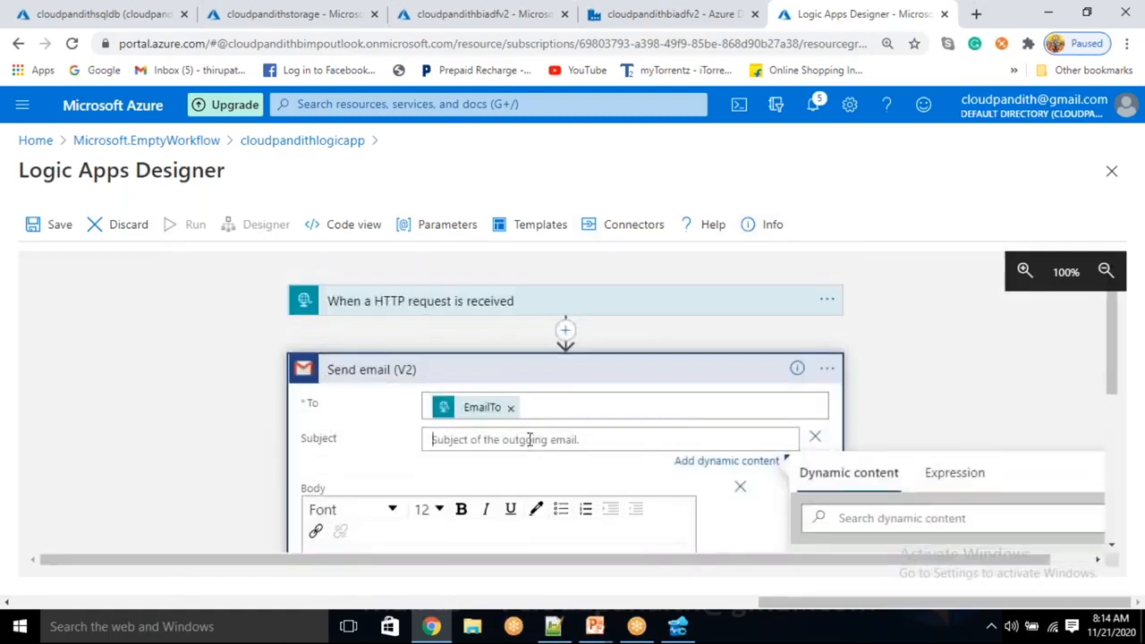
scroll(962, 423, down, 5)
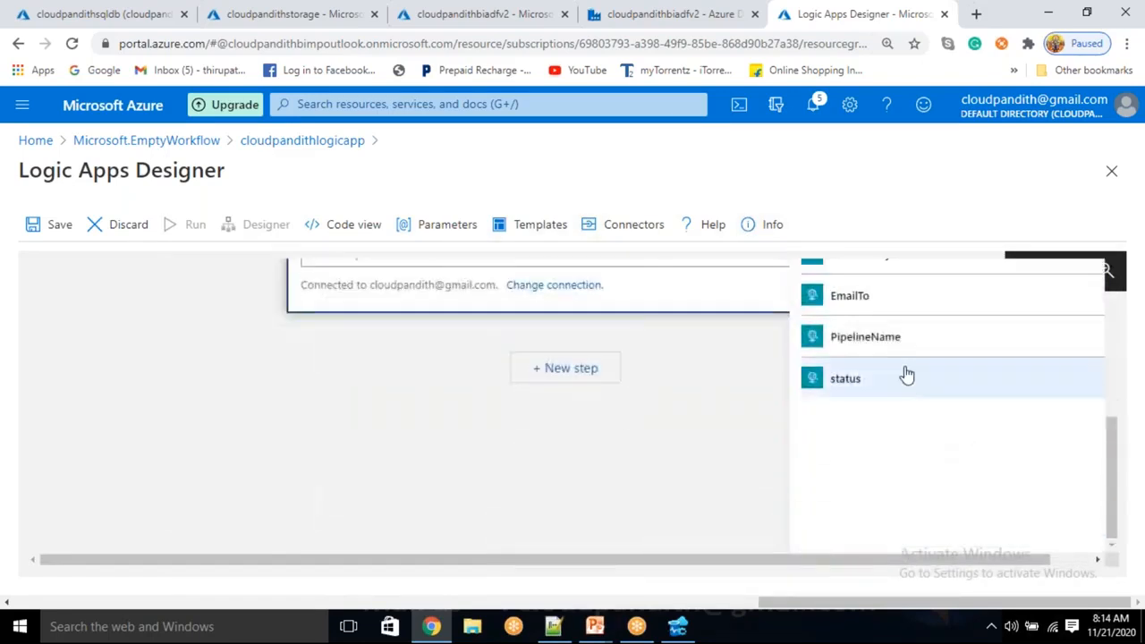
click(894, 350)
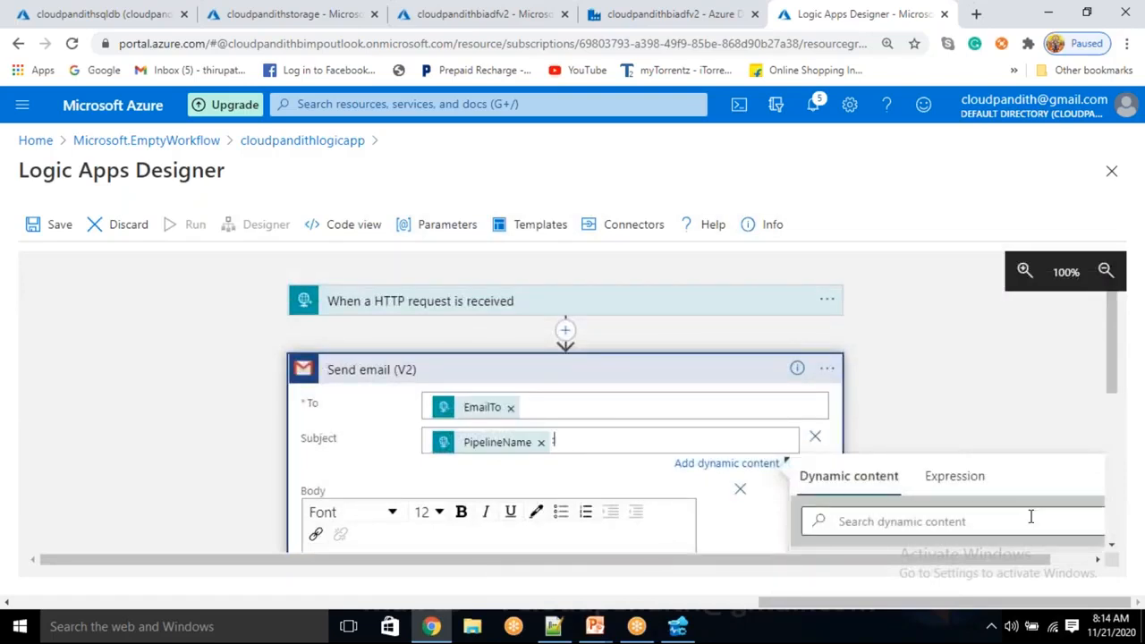
scroll(897, 504, down, 5)
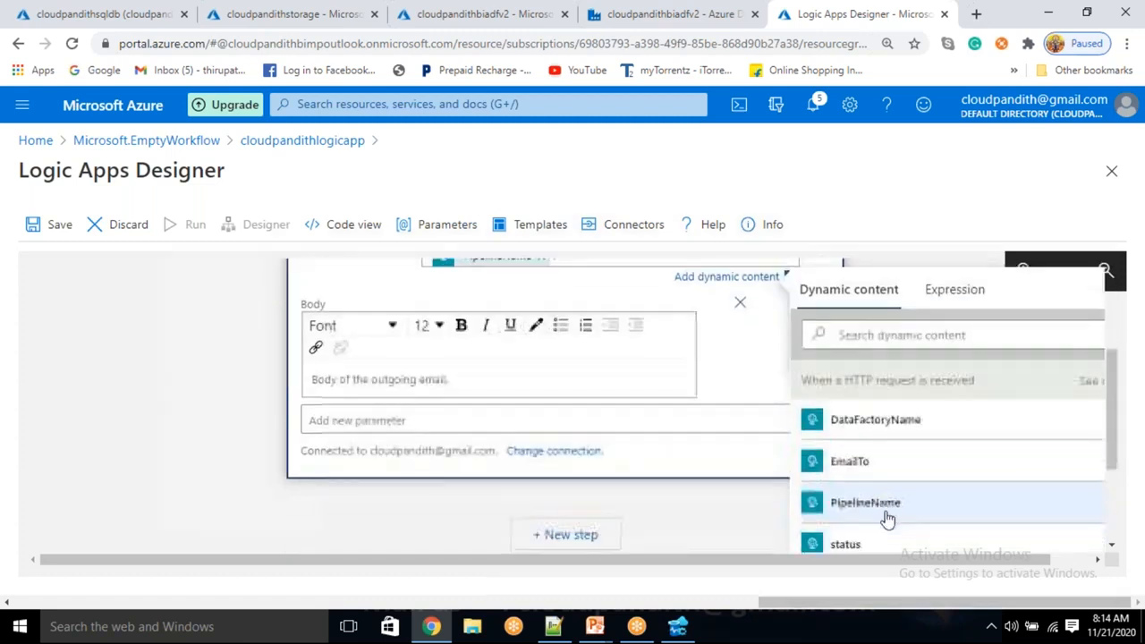
click(875, 404)
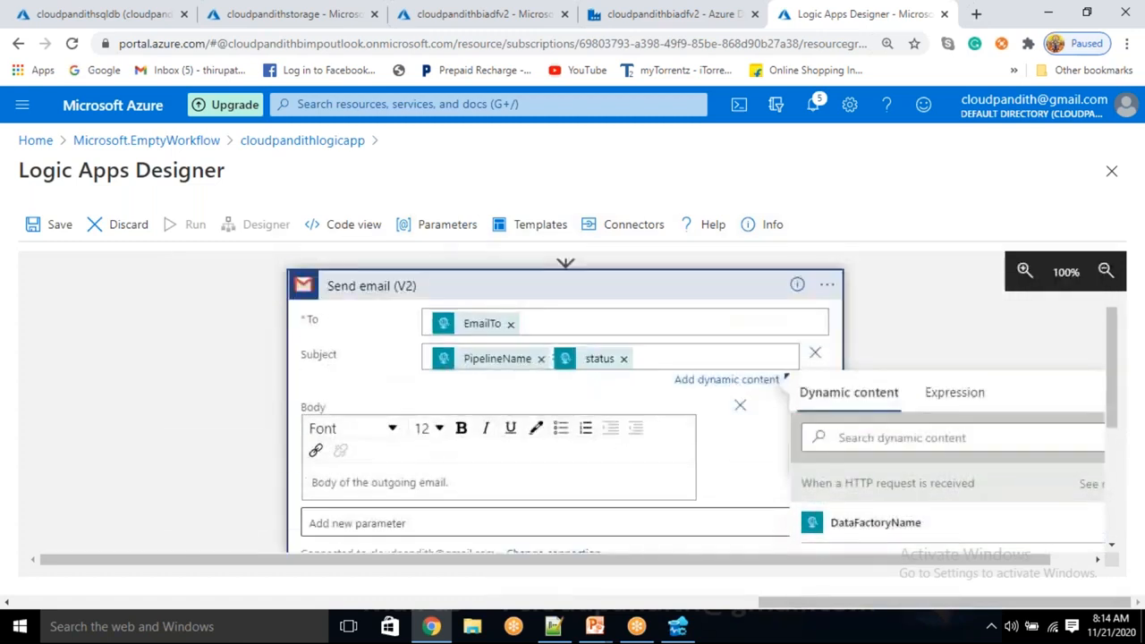
Write the labels datafactoryname:, pipelinename: and status: on separate lines in the email body.
click(398, 474)
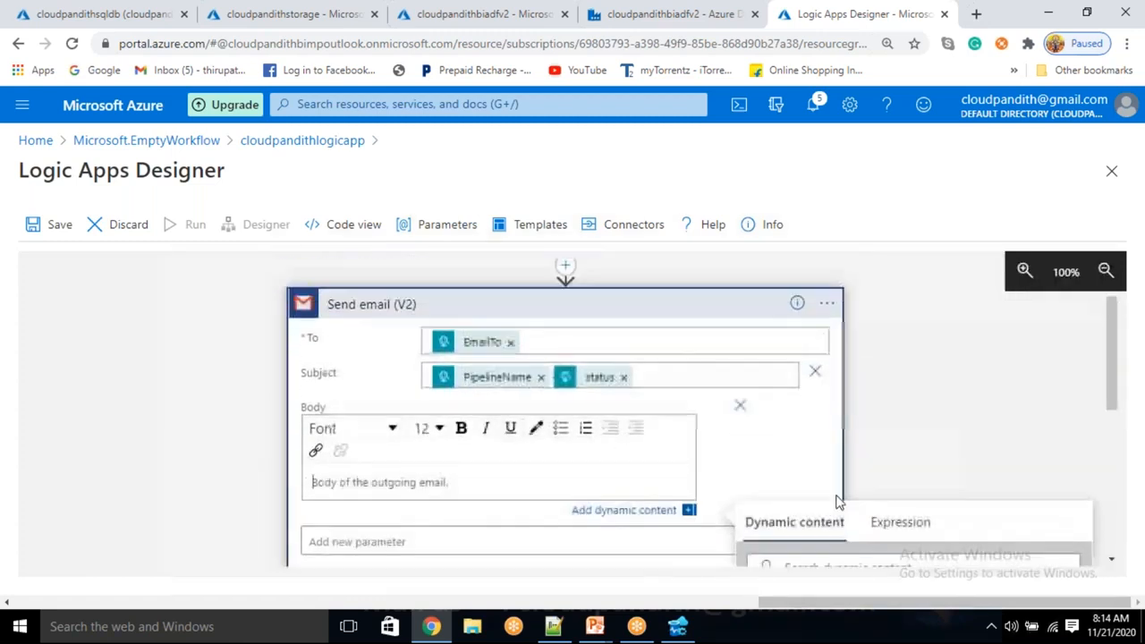
scroll(840, 503, down, 1)
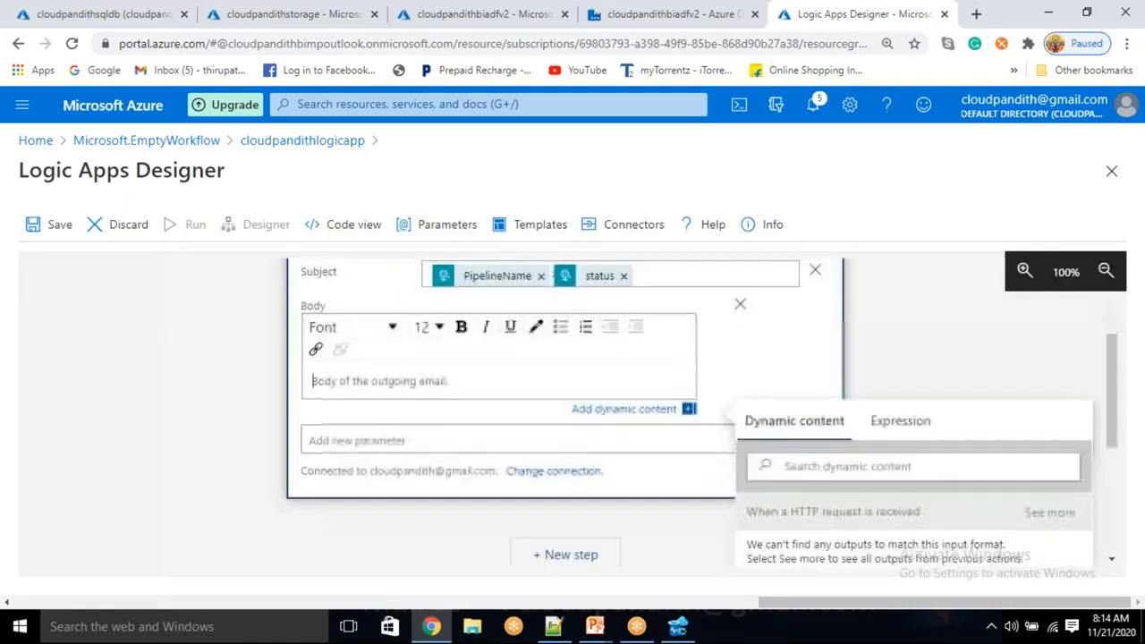
text(datafa)
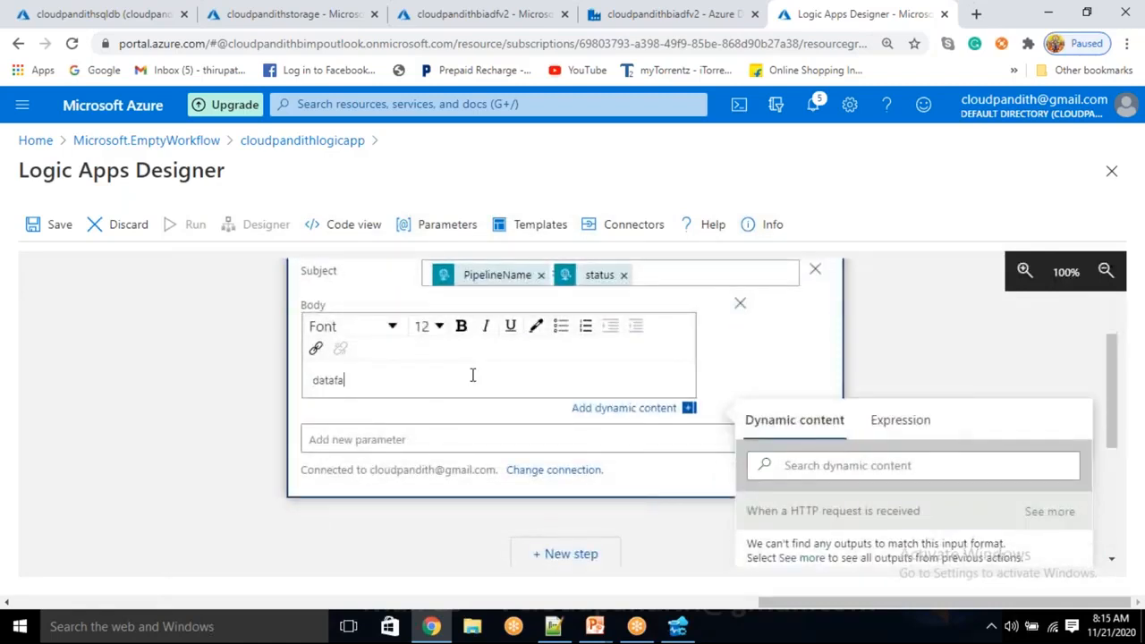
text(ctoryname:)
key(Return)
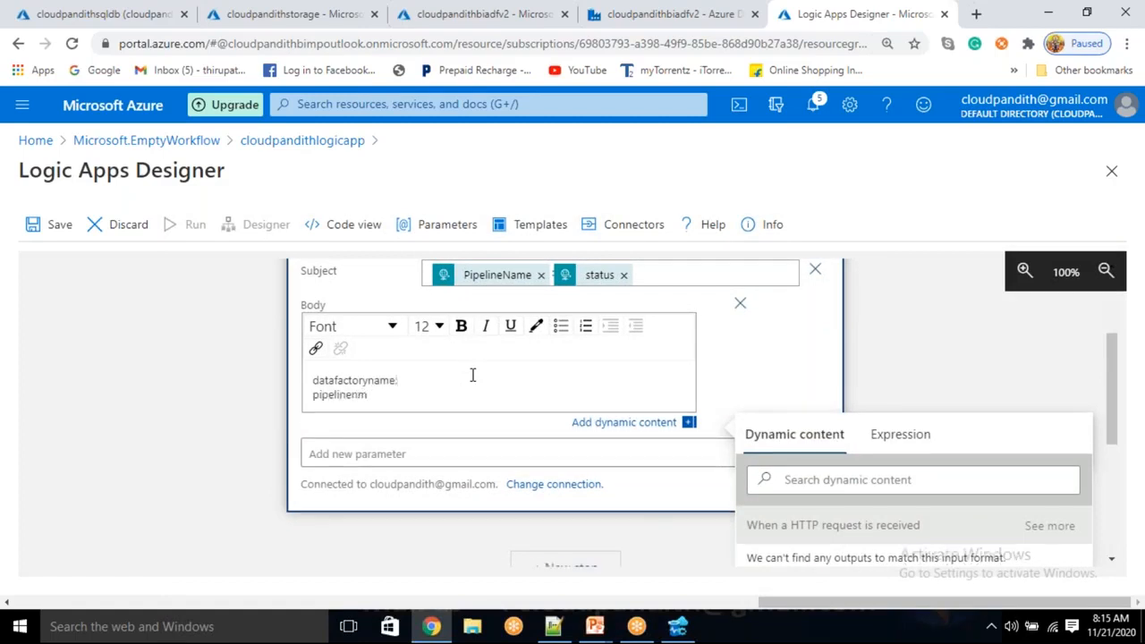
text(pipelinename:)
key(Return)
text(status:)
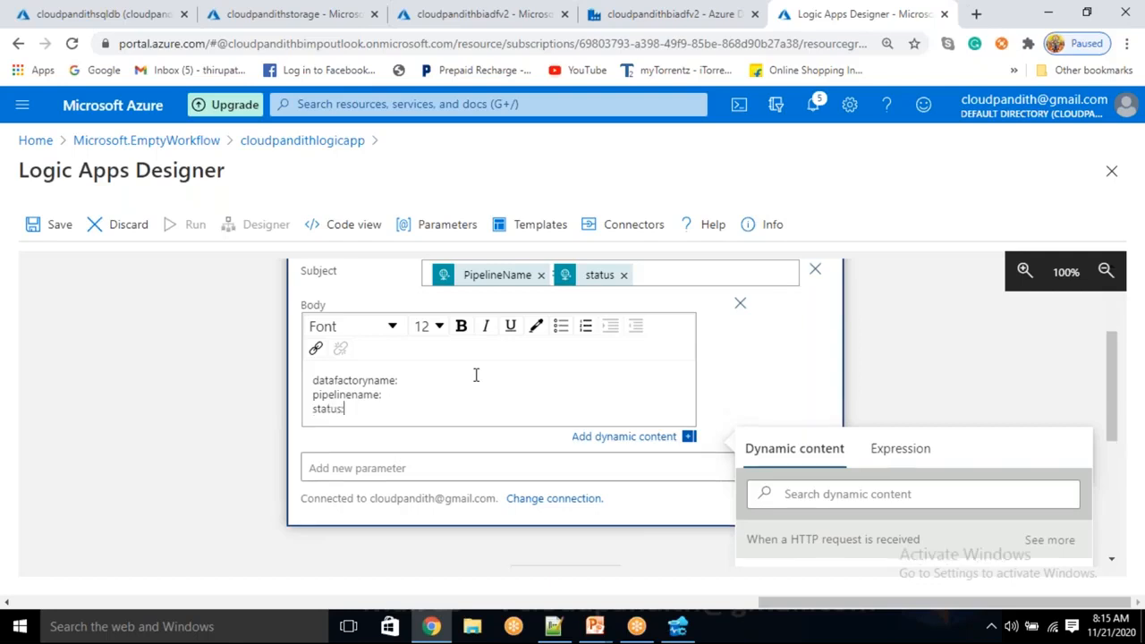
Show all outputs of the HTTP request and insert the DataFactoryName value after the datafactoryname: label in the email body.
scroll(901, 491, down, 1)
click(456, 298)
scroll(1074, 501, down, 3)
scroll(858, 417, up, 1)
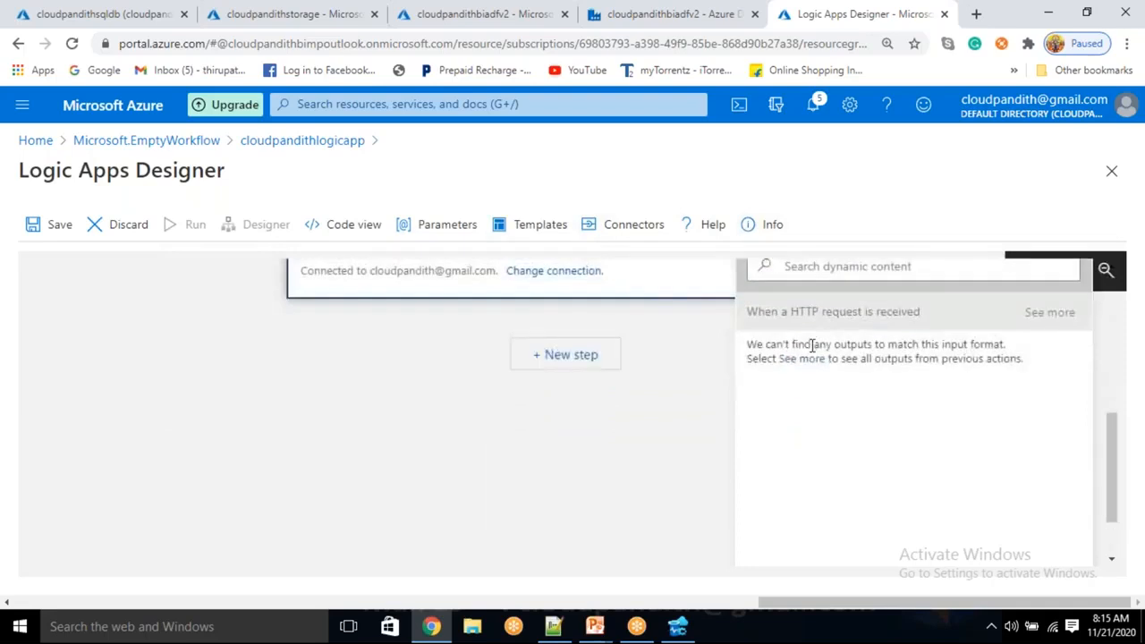
click(803, 359)
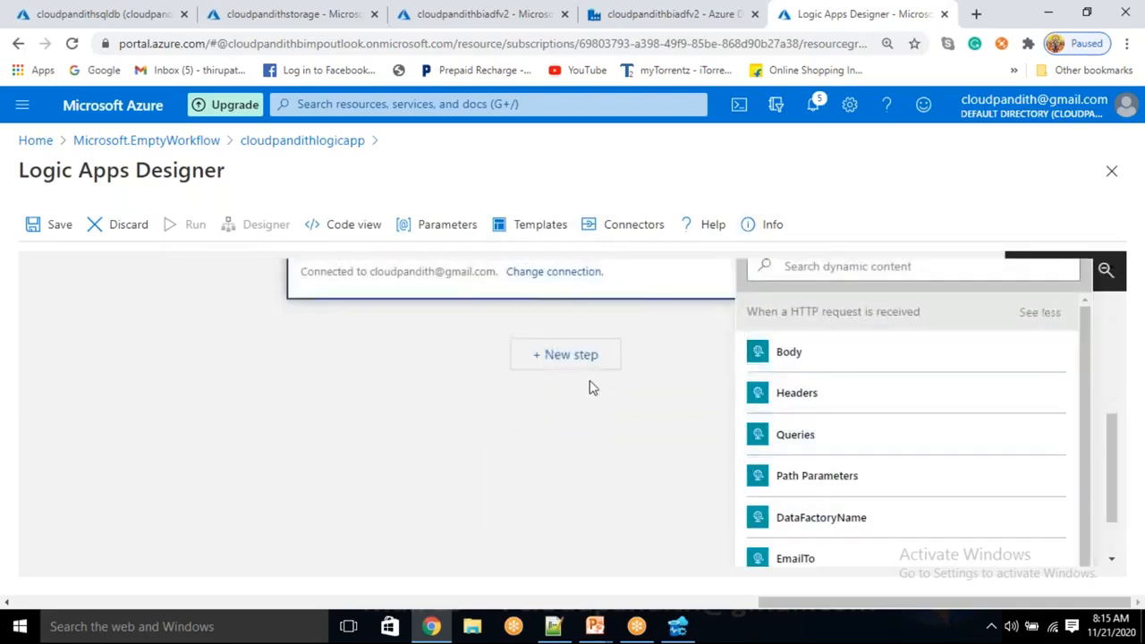
scroll(595, 393, up, 1)
scroll(417, 320, up, 1)
Insert the PipelineName and status values after their matching labels in the email body and save the logic app.
click(404, 334)
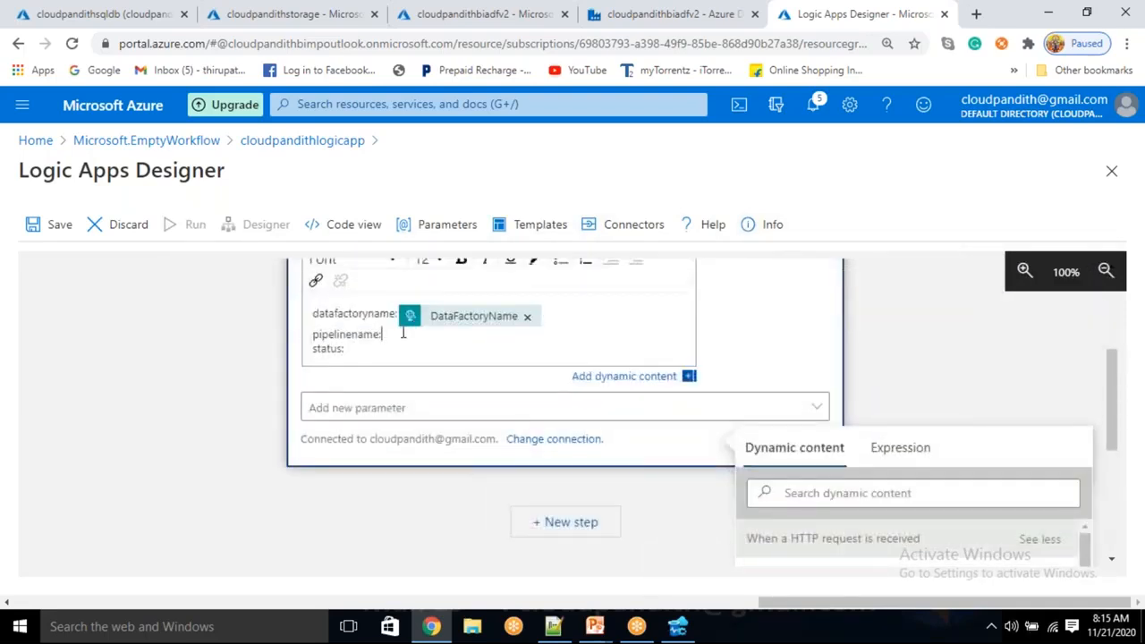
scroll(841, 453, down, 3)
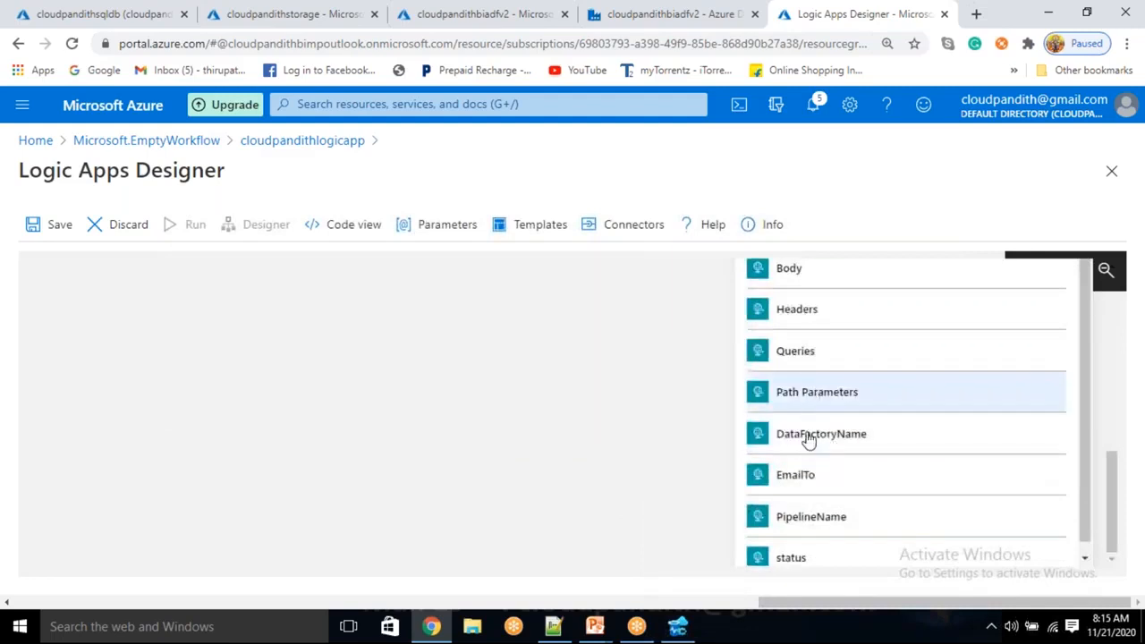
click(804, 519)
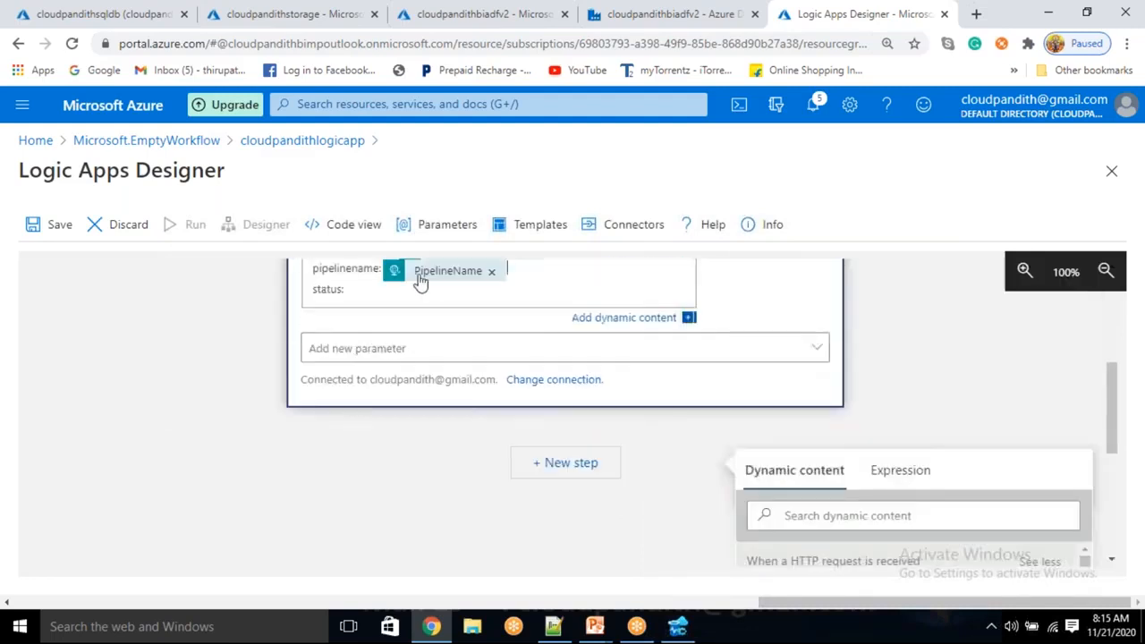
scroll(907, 498, down, 5)
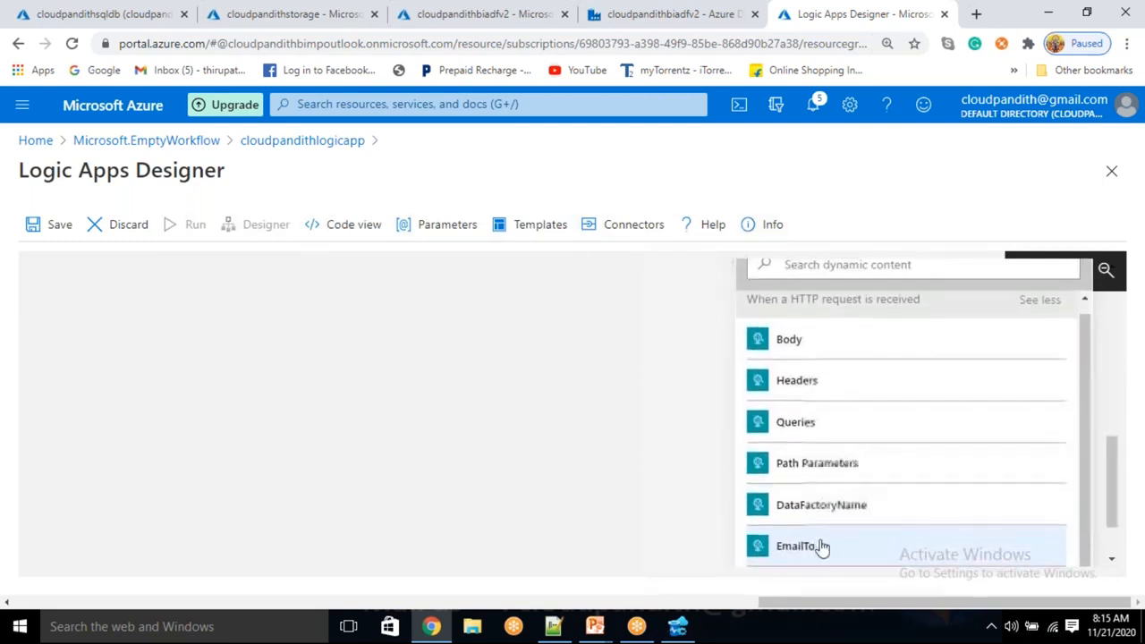
scroll(823, 542, down, 1)
scroll(841, 530, down, 1)
scroll(826, 550, up, 5)
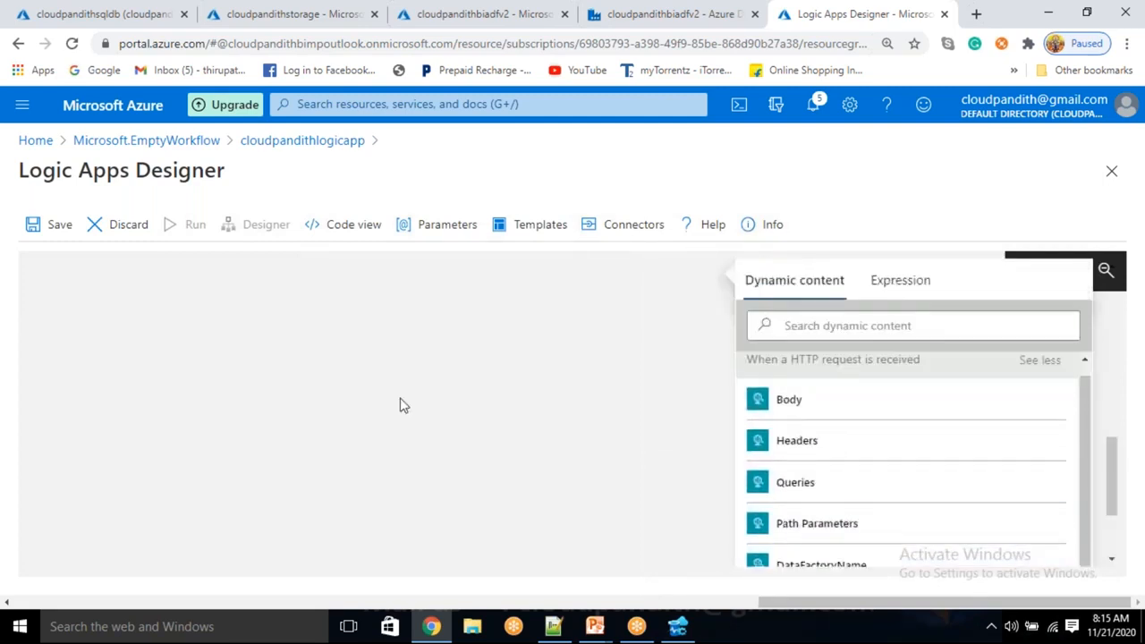
scroll(372, 397, up, 3)
scroll(369, 396, up, 4)
scroll(621, 436, up, 3)
click(52, 235)
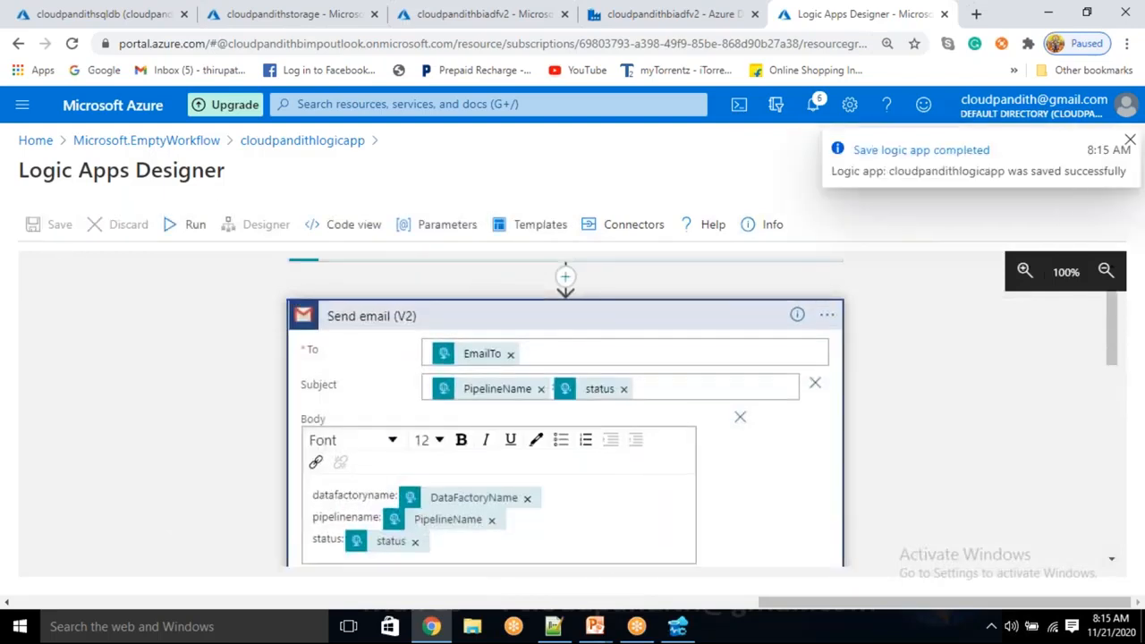
Expand the HTTP request trigger and copy its HTTP POST URL.
click(587, 301)
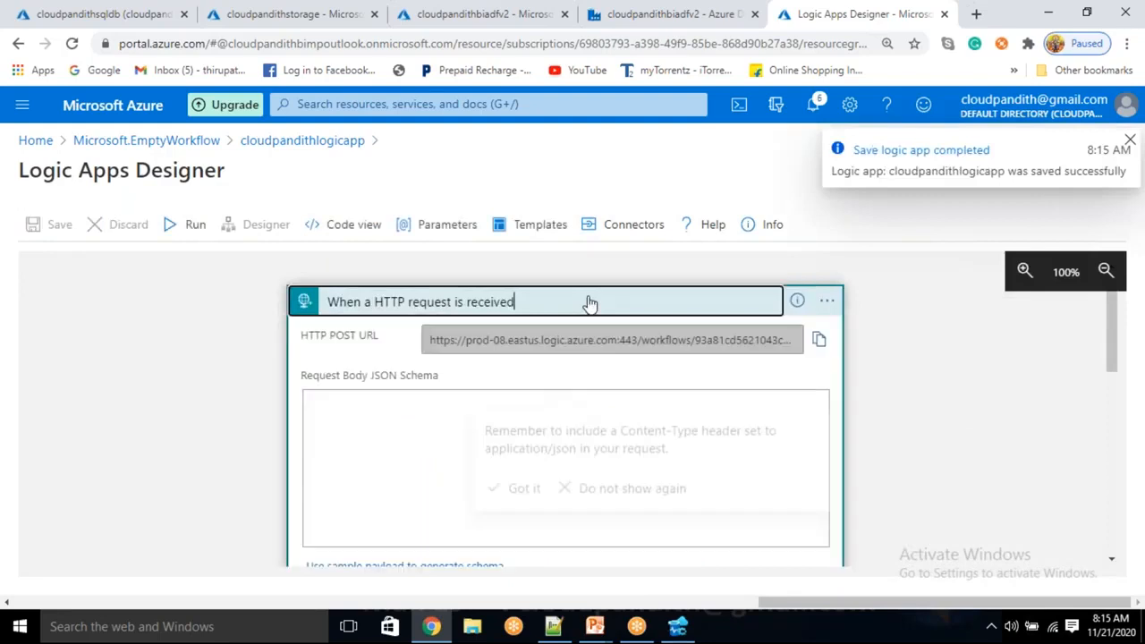
click(818, 344)
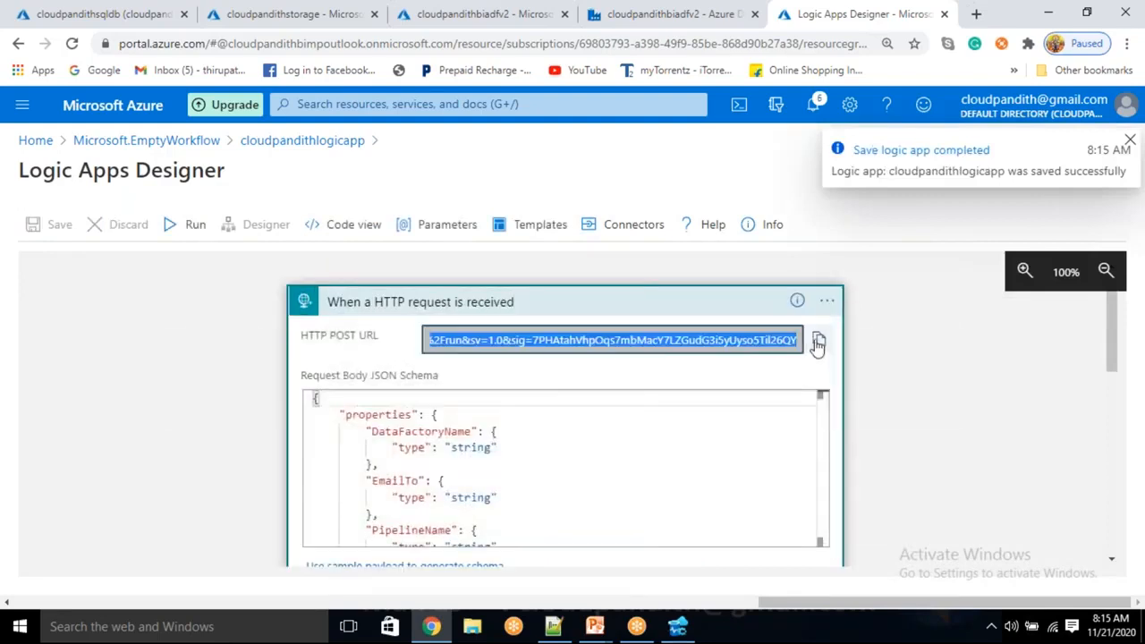
Return to the Azure Data Factory page and rename the Web1 activity as Success_Notification.
click(680, 19)
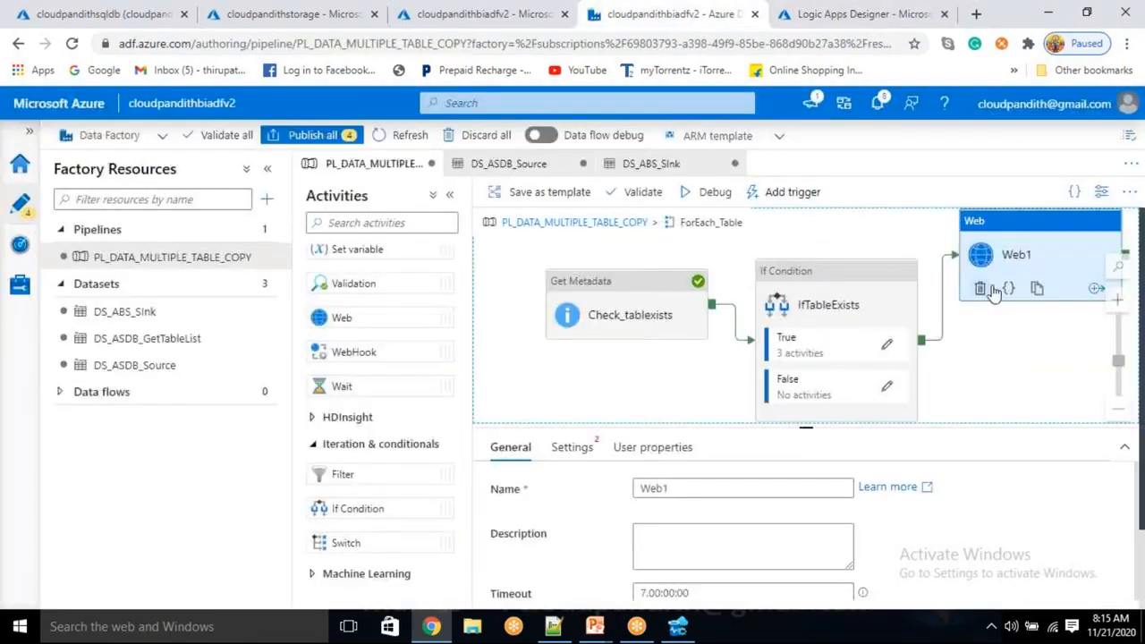
click(675, 489)
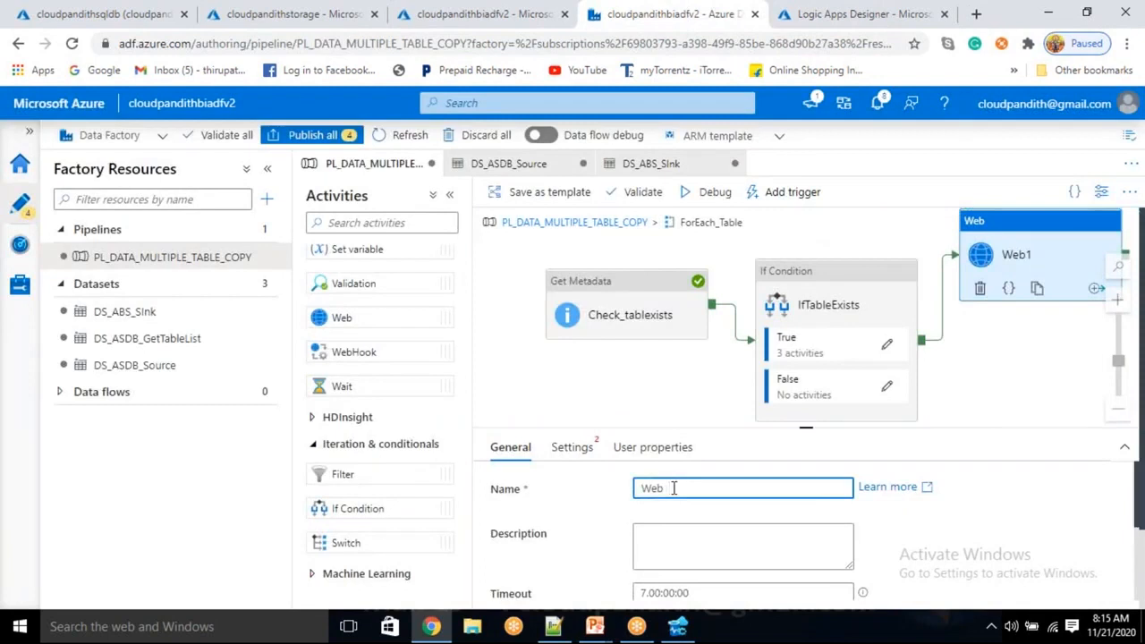
text(Sucv)
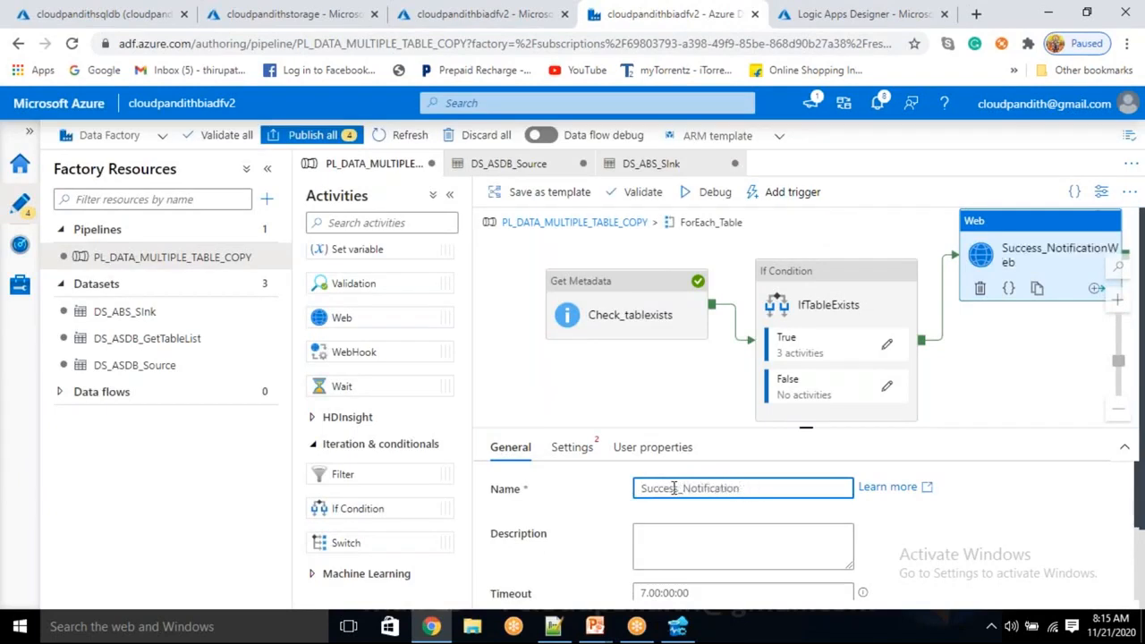
Paste the copied logic app HTTP POST URL into Success_Notification's URL setting and choose a request method that accepts a body.
click(571, 449)
click(668, 491)
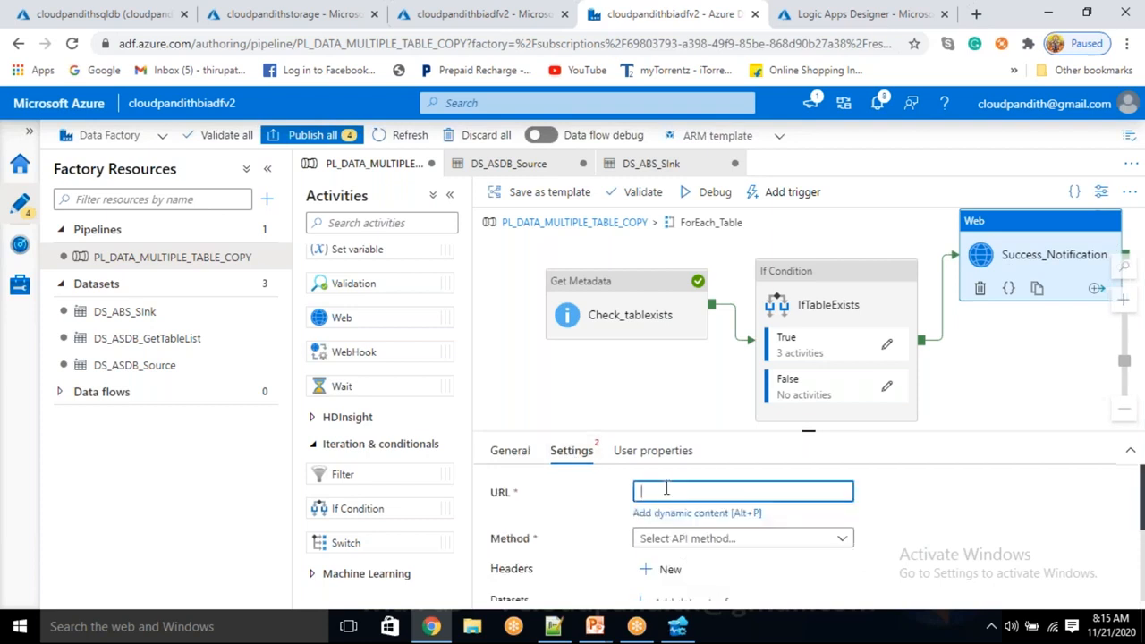
key(ctrl+v)
click(677, 539)
scroll(678, 536, down, 3)
click(677, 503)
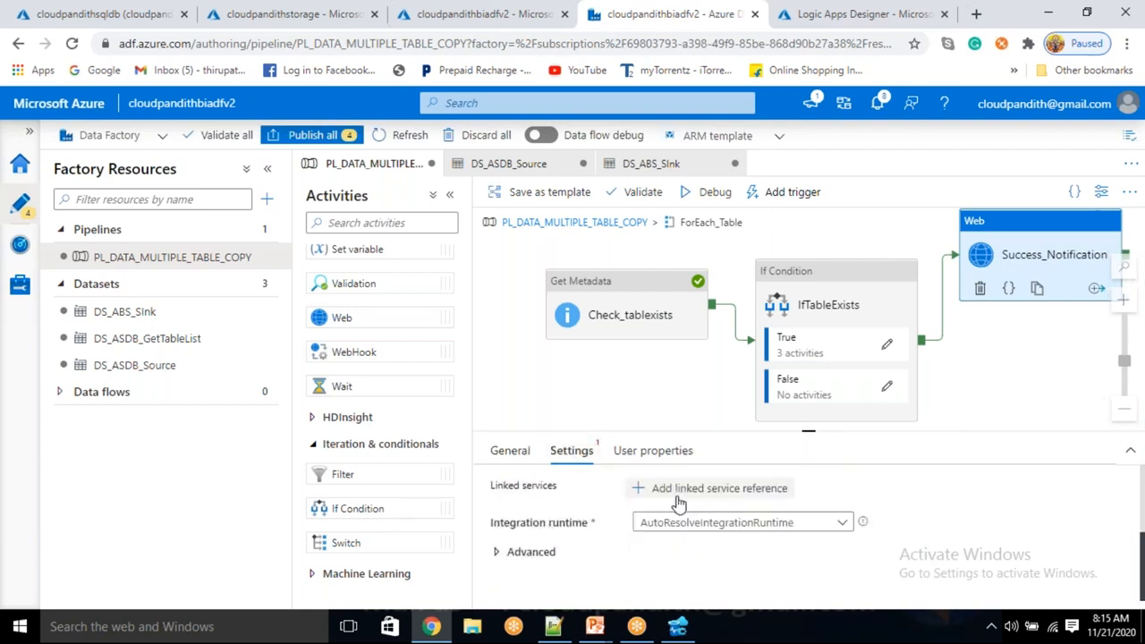
scroll(680, 528, up, 2)
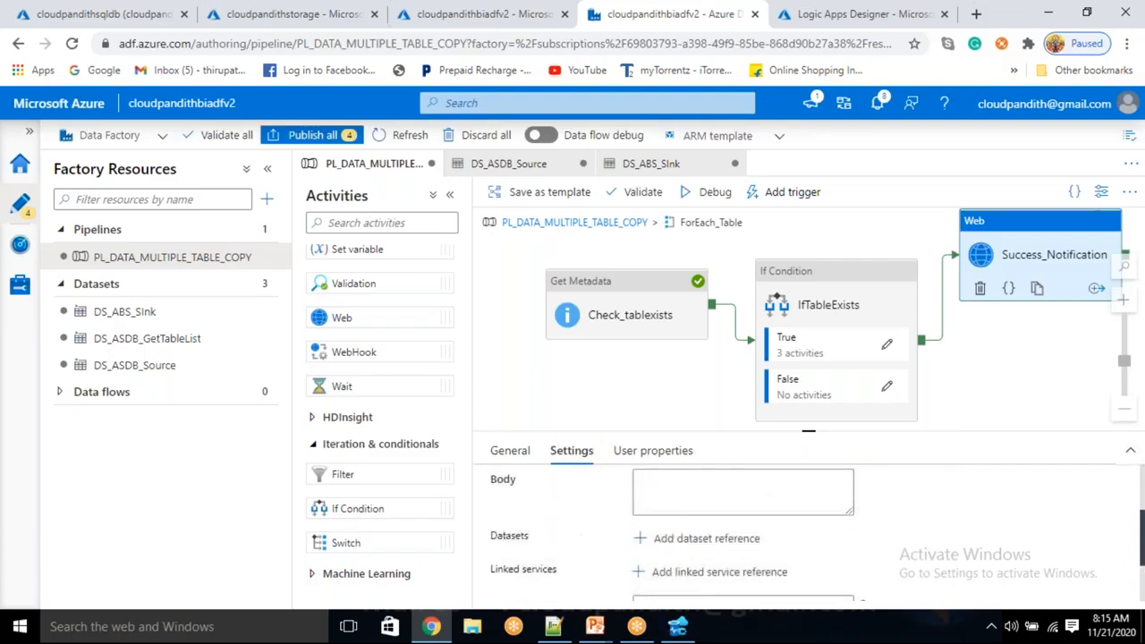
click(677, 497)
Switch to Notepad++ and paste the request body JSON schema into the empty document new 6.
click(553, 626)
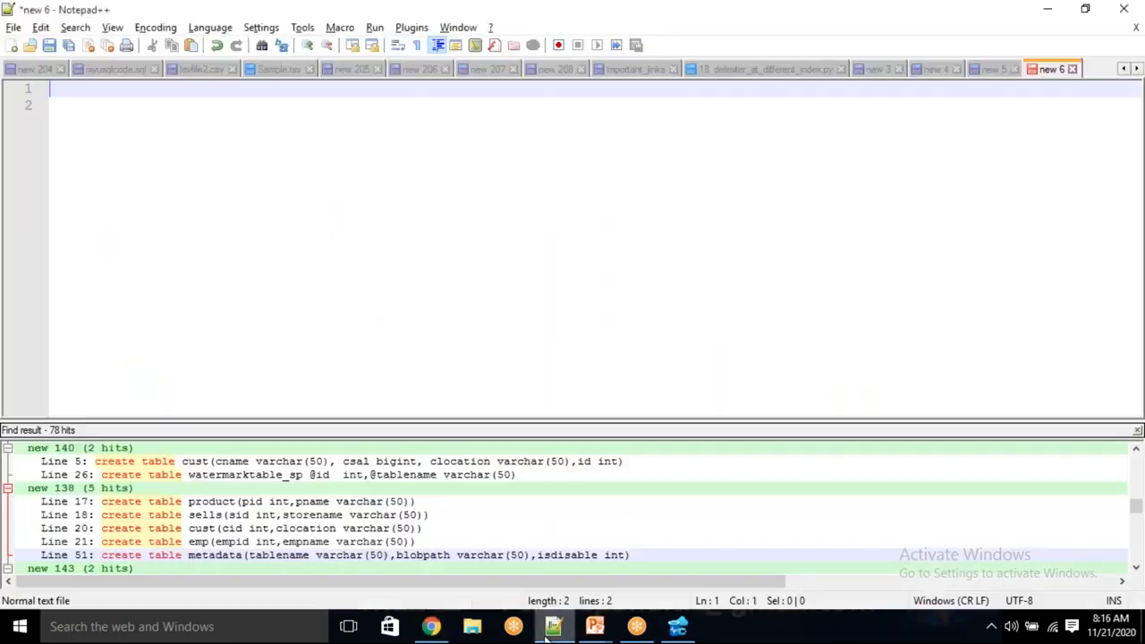
click(551, 629)
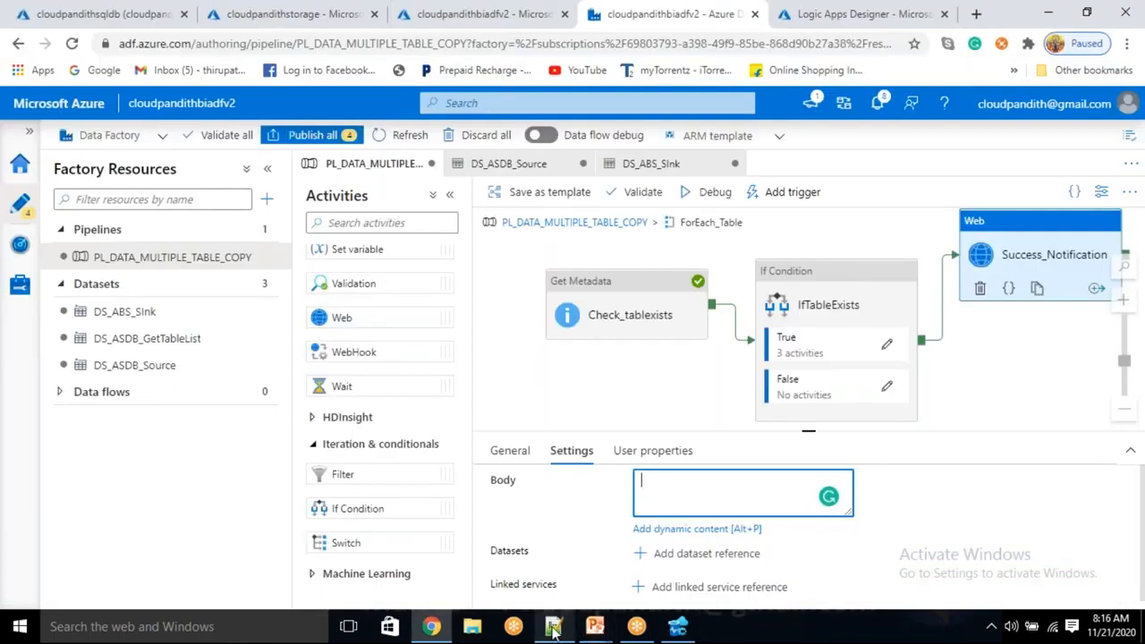
click(552, 626)
click(993, 69)
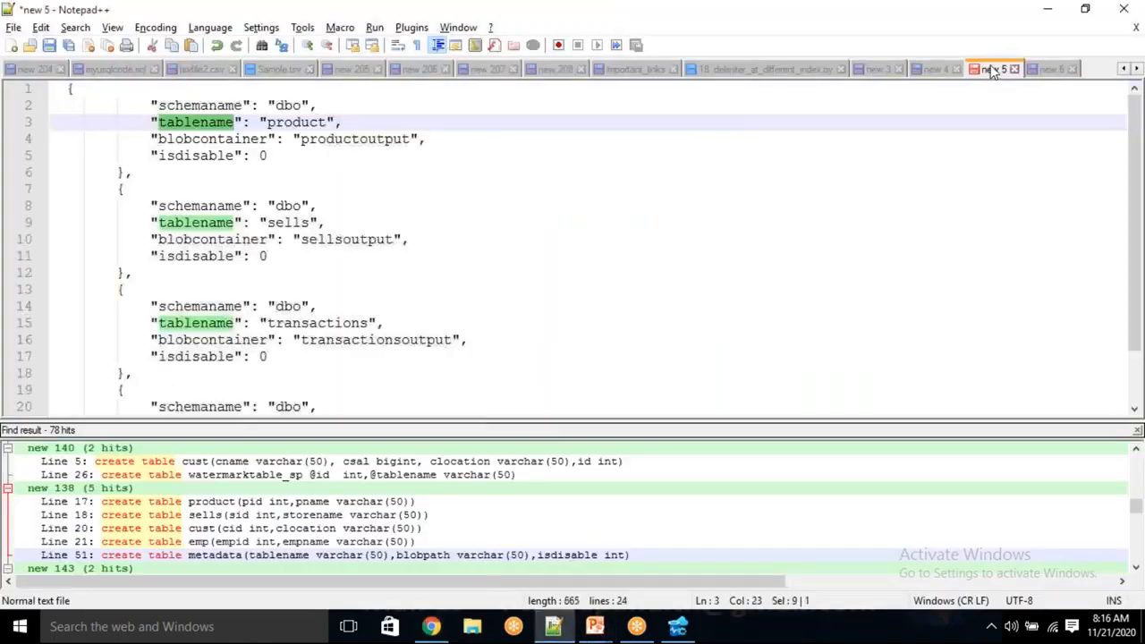
click(1047, 70)
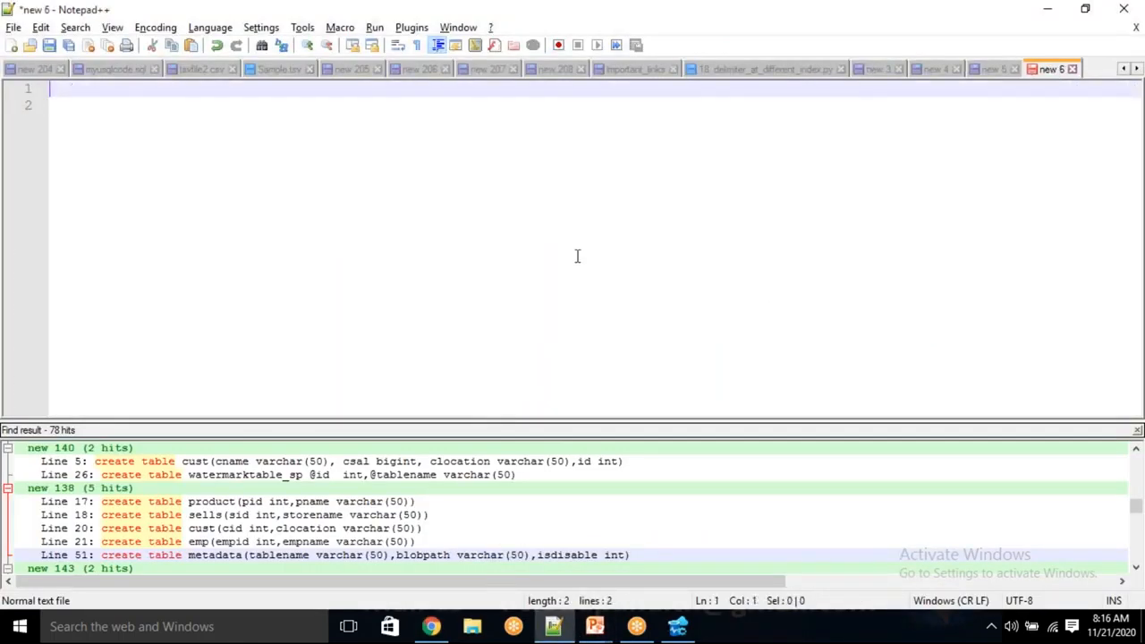
key(ctrl+v)
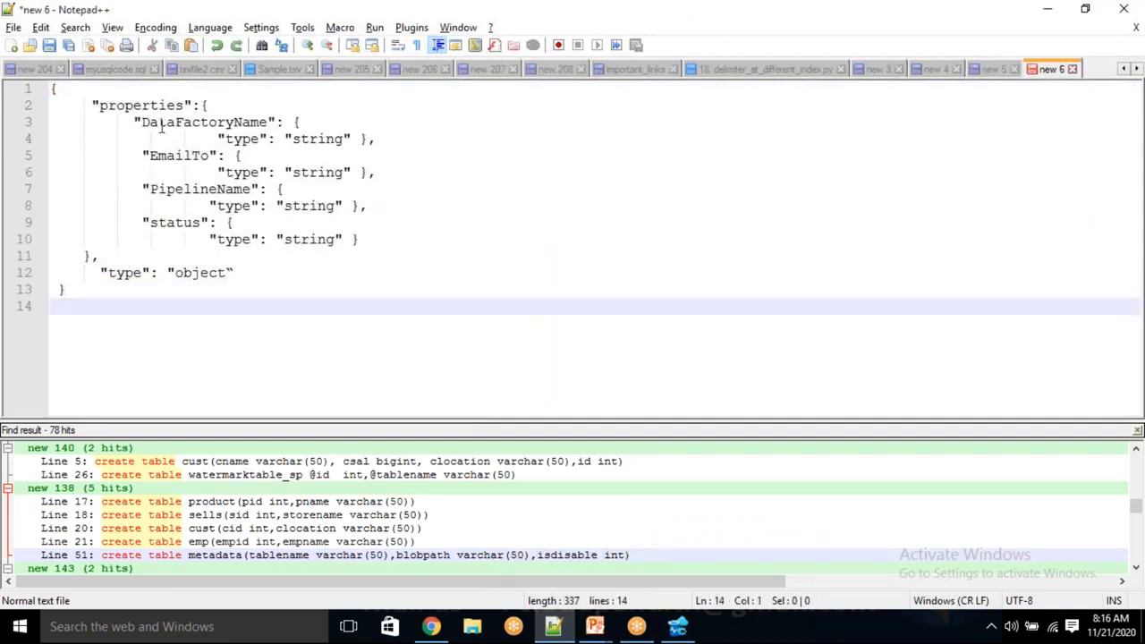
Delete the string type definitions with their braces after the DataFactoryName and EmailTo keys.
drag(218, 138, 388, 140)
key(Delete)
click(310, 110)
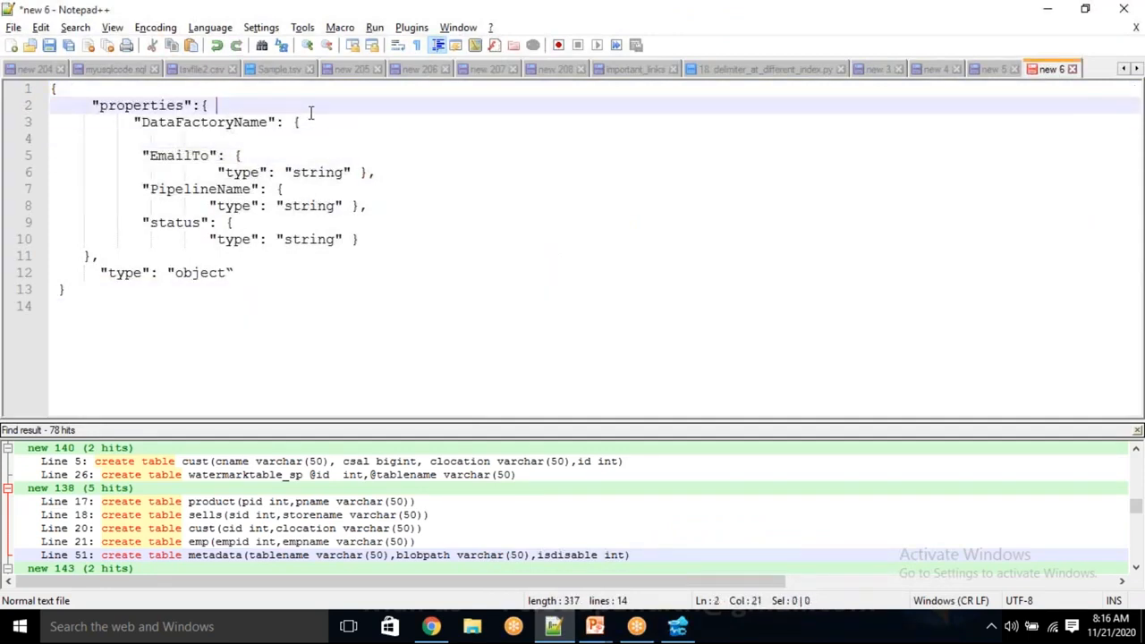
click(303, 118)
key(BackSpace)
key(BackSpace)
key(BackSpace)
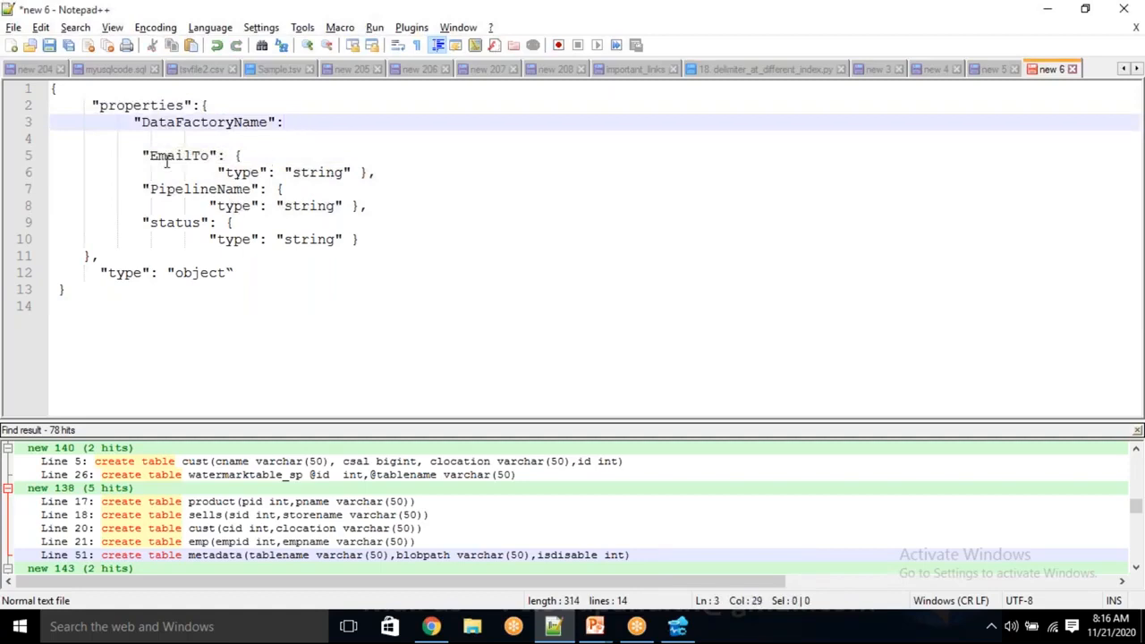
drag(234, 155, 409, 176)
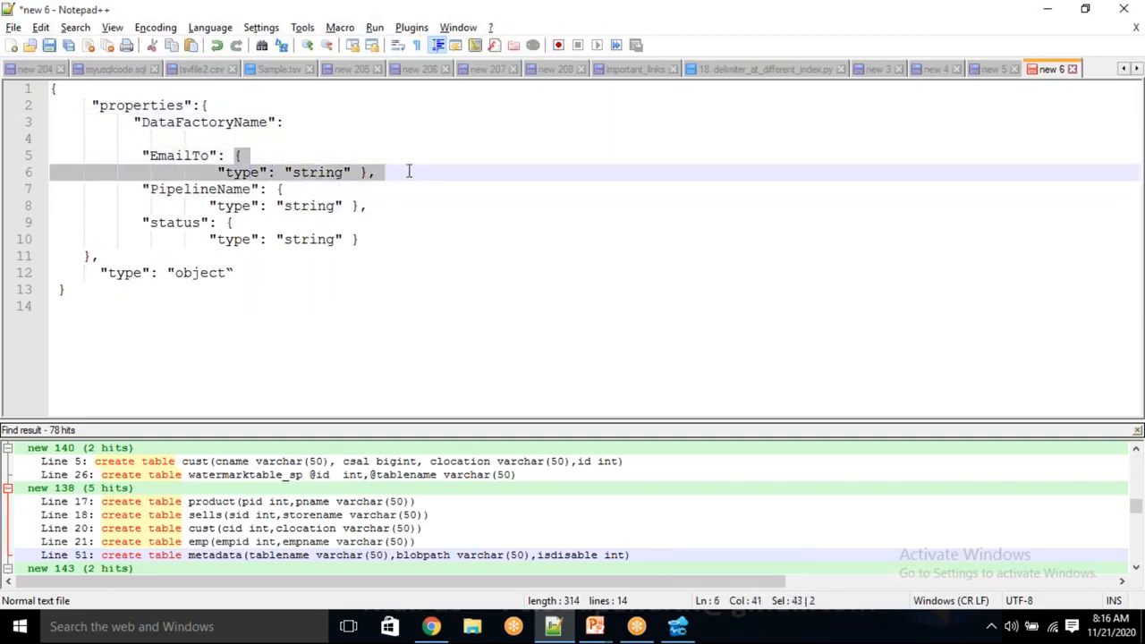
key(Delete)
Delete the string type definitions with their braces after the PipelineName and status keys.
drag(211, 178, 385, 225)
key(Delete)
click(309, 174)
key(BackSpace)
key(BackSpace)
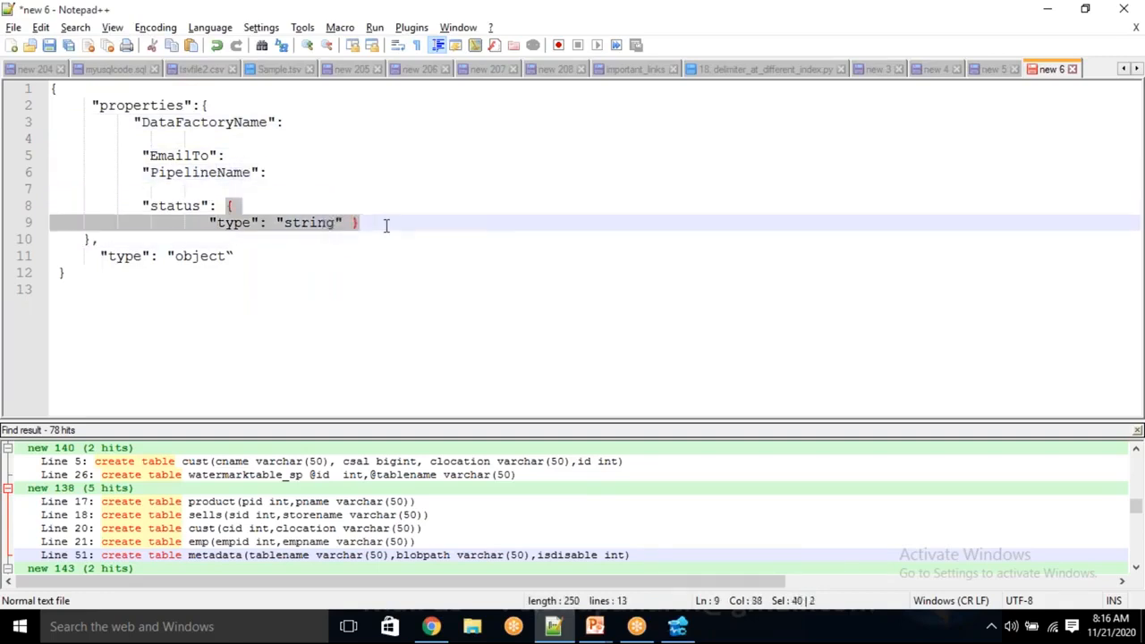
key(Delete)
Delete the outer braces, the properties line and the object type line, and strip the shared indentation before the four keys.
drag(254, 244, 128, 236)
drag(90, 274, 56, 218)
key(Delete)
drag(220, 105, 52, 88)
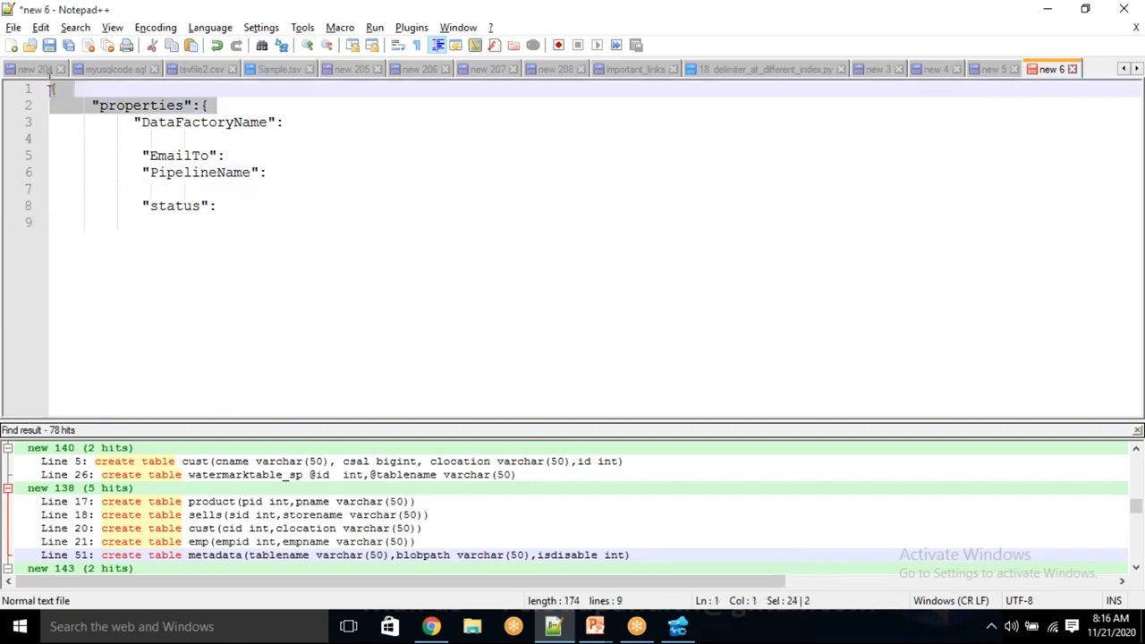
key(Delete)
click(134, 105)
drag(134, 106, 39, 192)
key(Delete)
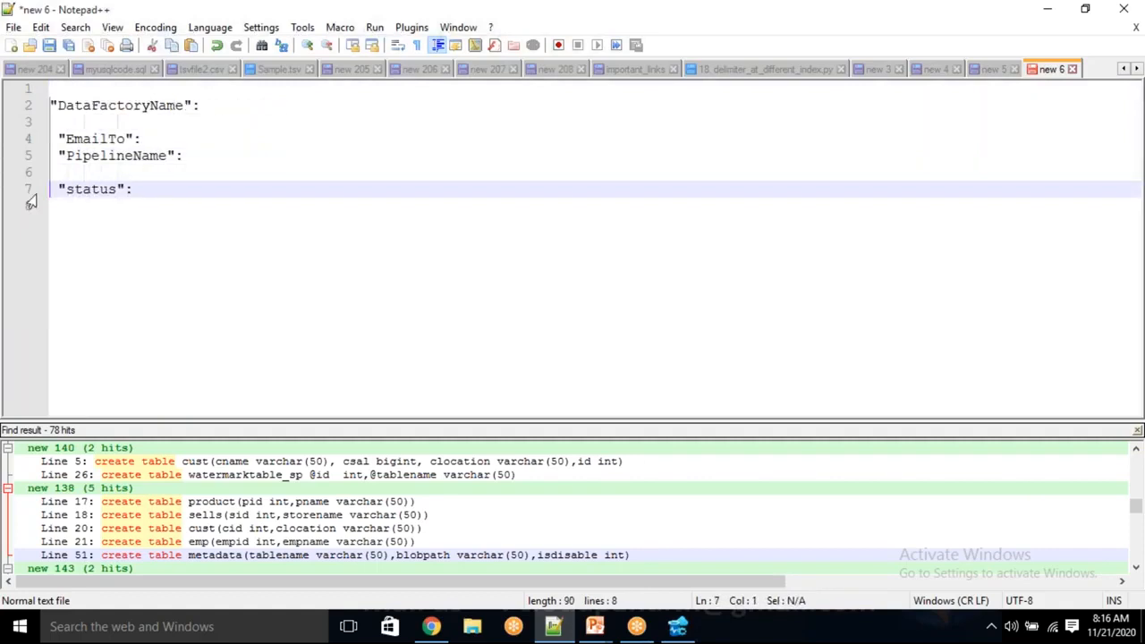
Remove the blank lines and remaining indentation so EmailTo, PipelineName and status sit flush directly below DataFactoryName.
click(61, 139)
key(BackSpace)
key(BackSpace)
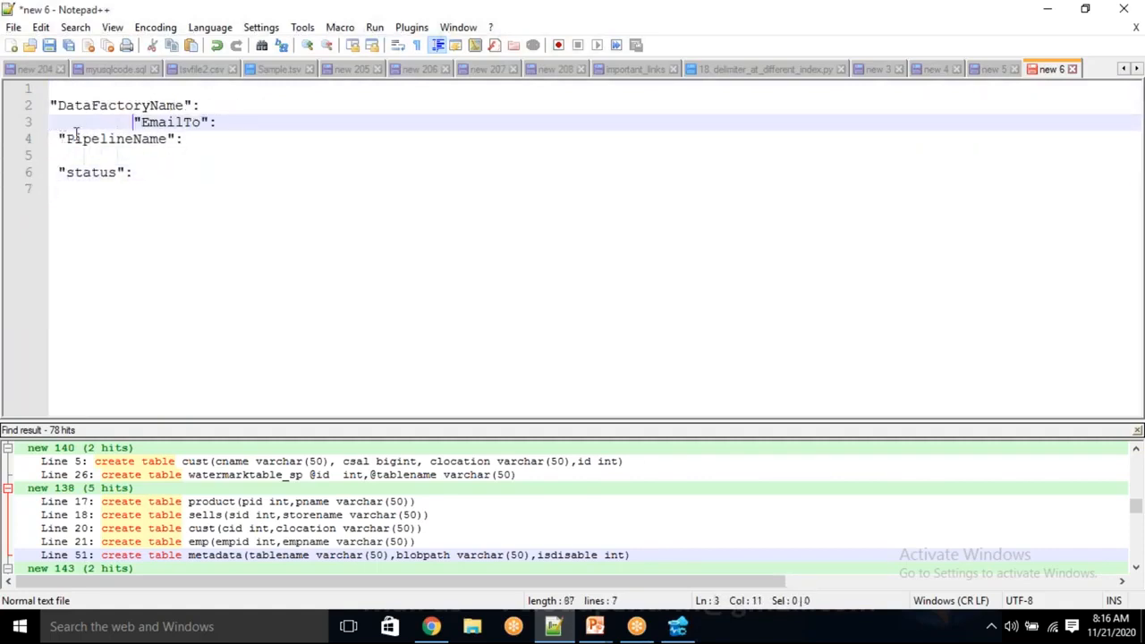
key(shift+Home)
key(BackSpace)
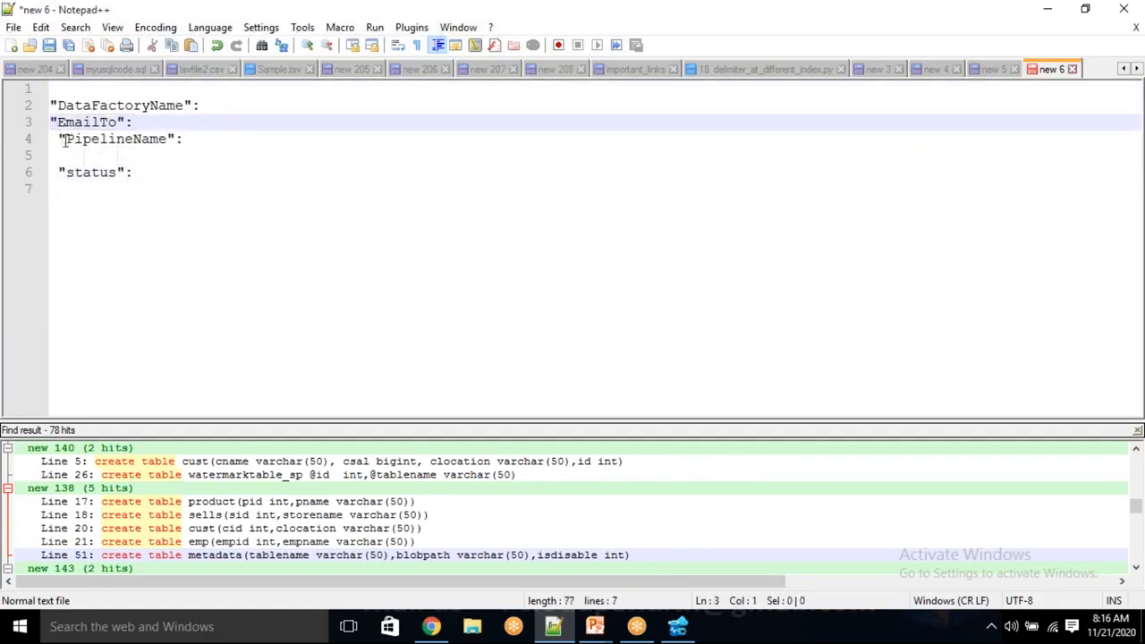
click(60, 139)
key(shift+Home)
key(BackSpace)
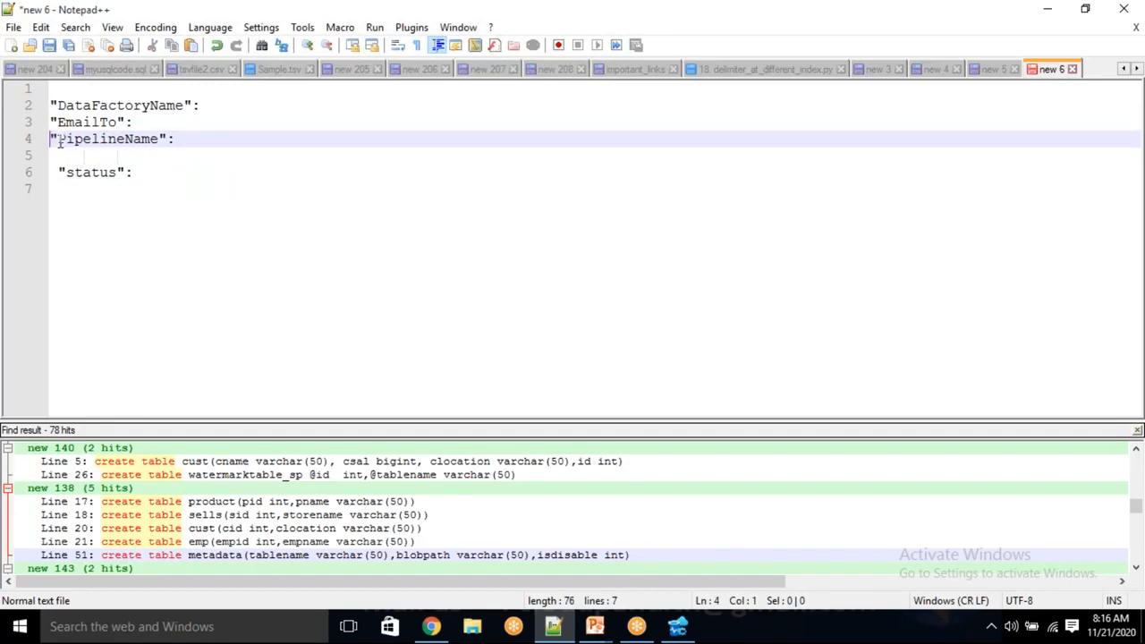
click(56, 172)
key(BackSpace)
key(BackSpace)
key(BackSpace)
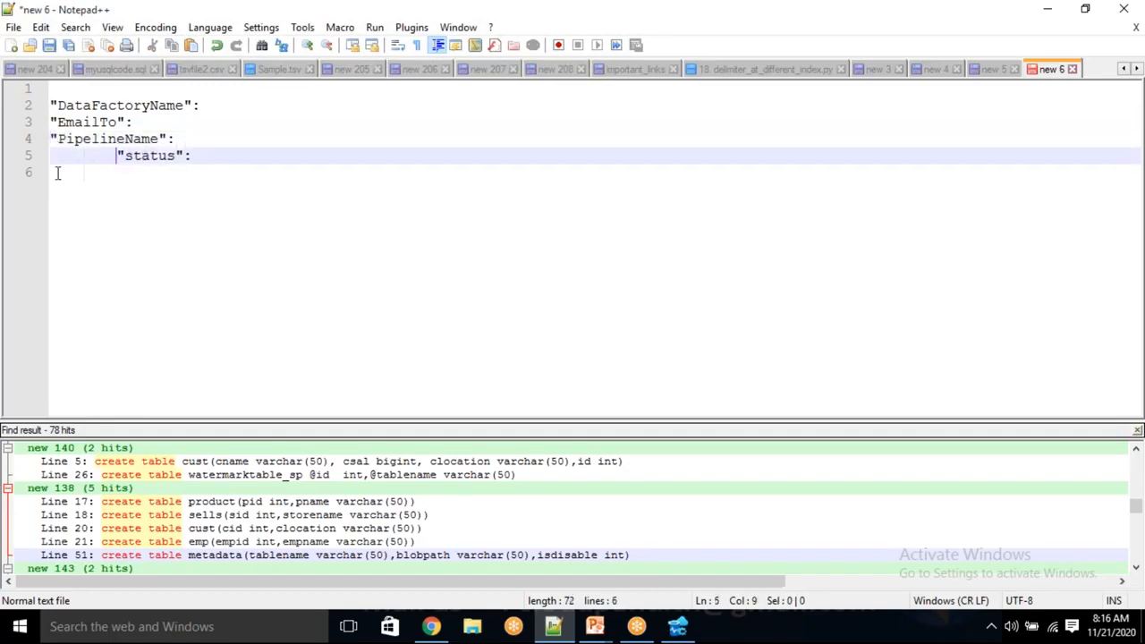
key(shift+Home)
key(BackSpace)
Enter the recipient's e-mail address in double quotes as the EmailTo value.
click(168, 122)
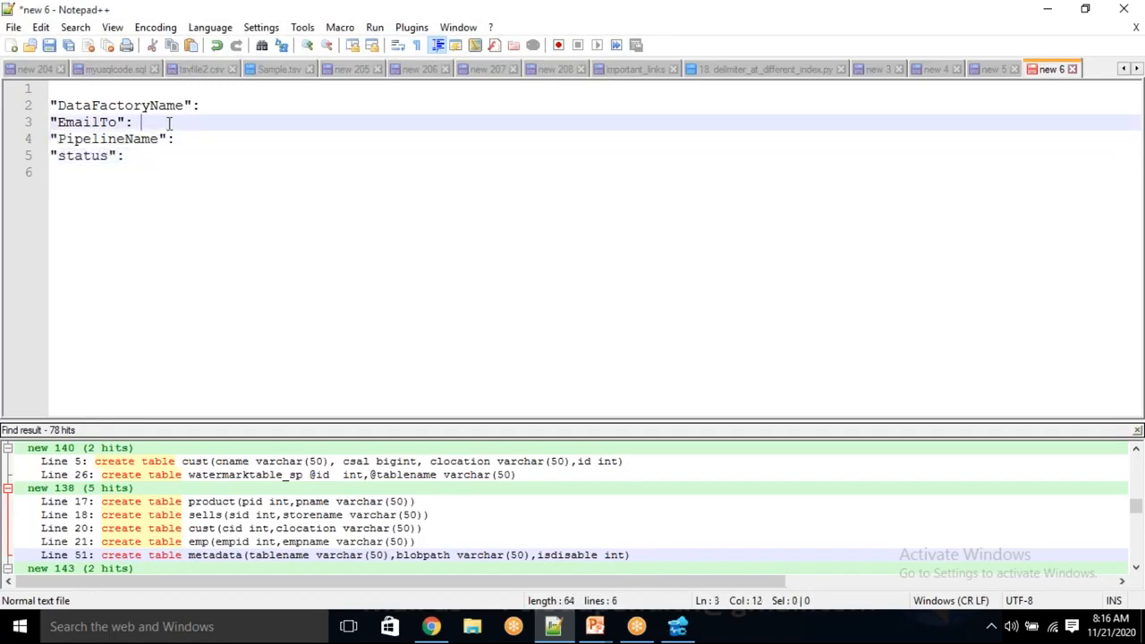
text(")
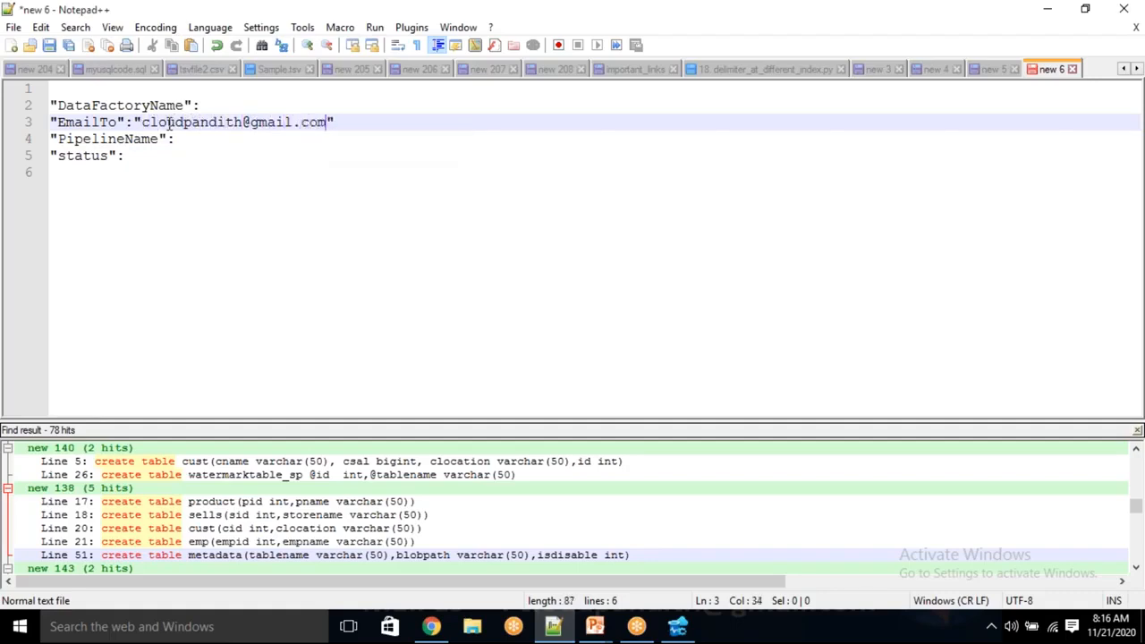
Insert the Data factory name system variable in the Web activity body's dynamic content, then cut the expression and return to Notepad++.
click(220, 106)
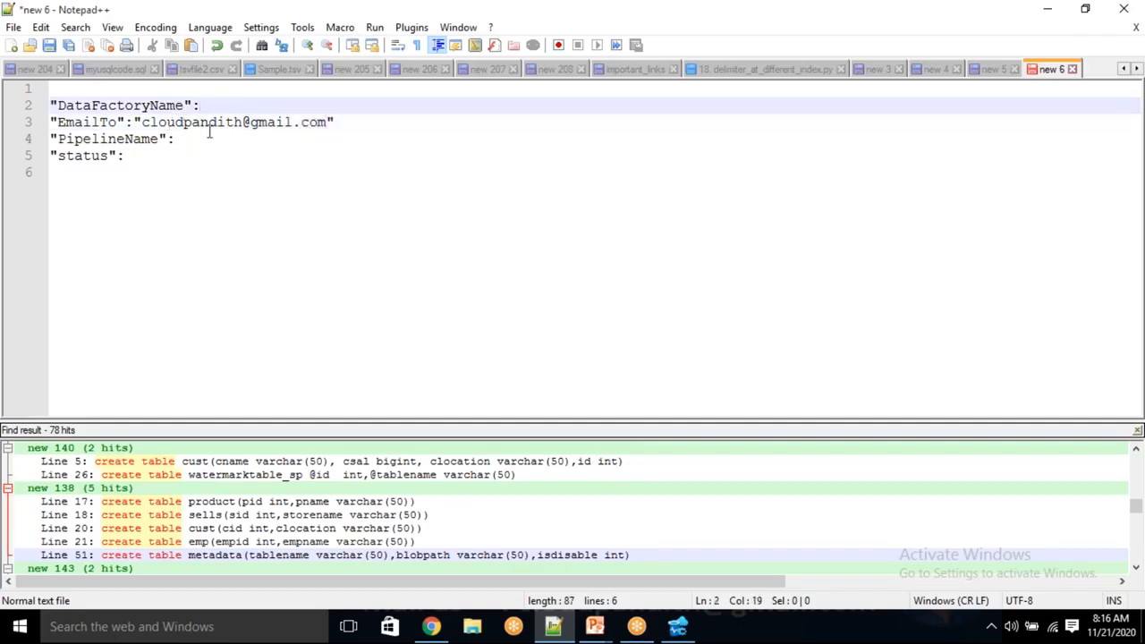
click(202, 138)
click(164, 159)
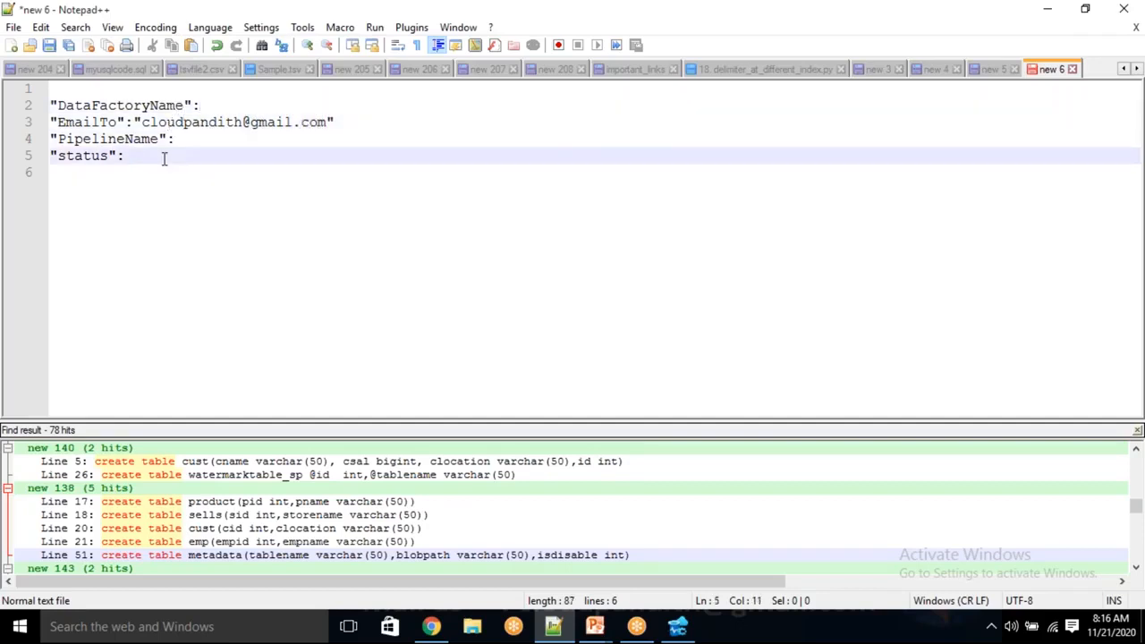
click(209, 108)
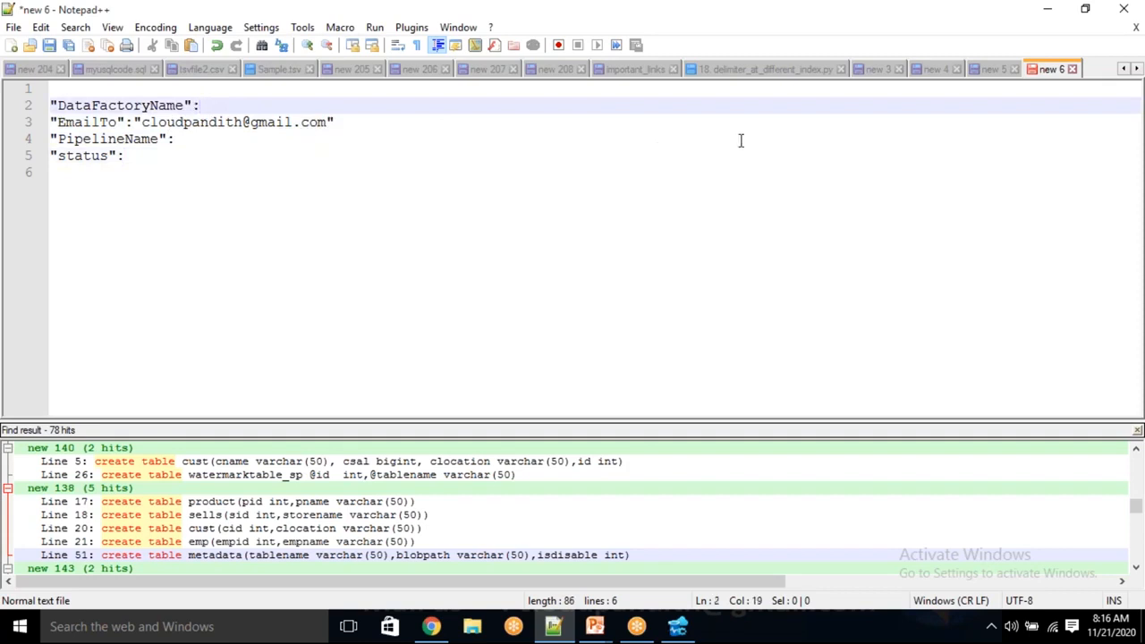
key(alt+Tab)
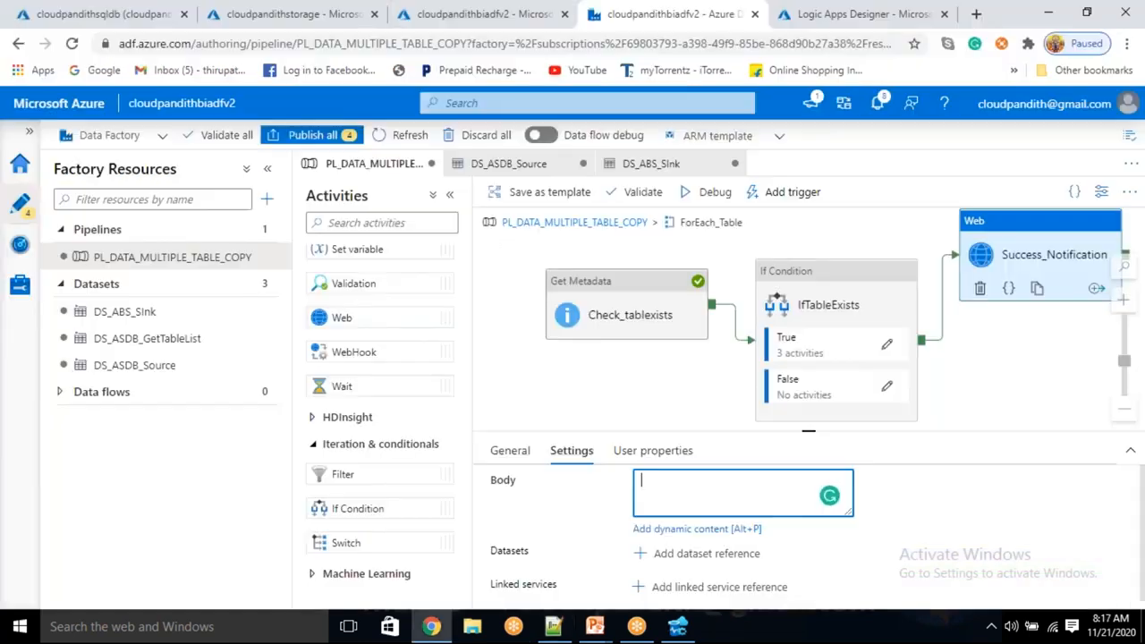
click(690, 529)
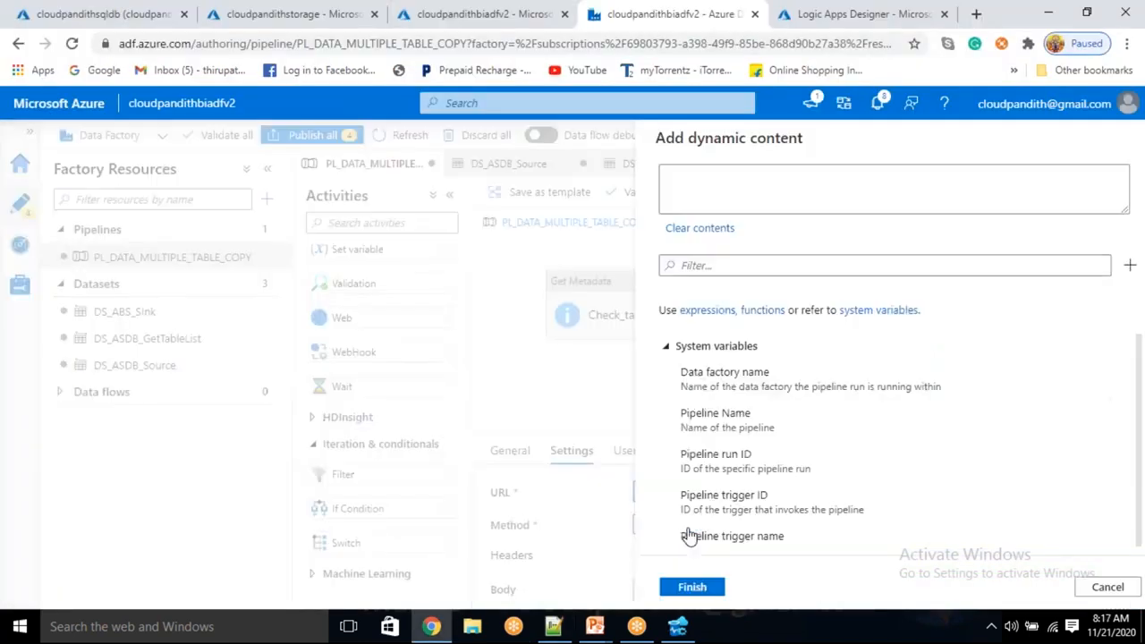
click(720, 375)
drag(796, 185, 638, 176)
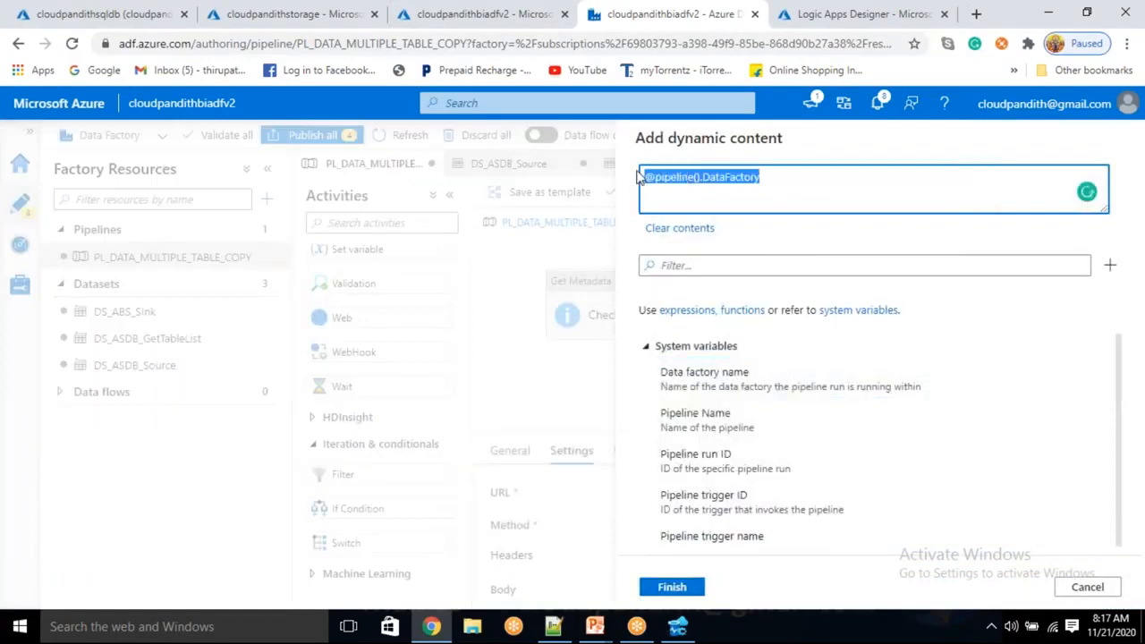
key(BackSpace)
key(alt+Tab)
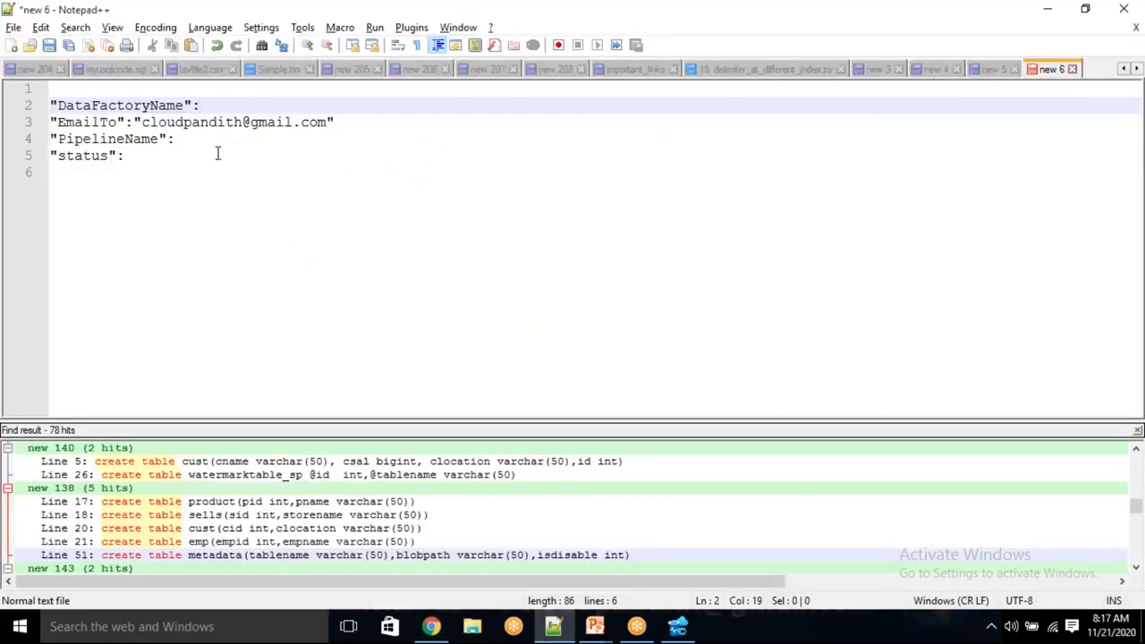
Paste the expression as the DataFactoryName value and wrap it as "@{pipeline().DataFactory}".
text("")
key(Left)
text(@pipeline().DataFactory)
text(})
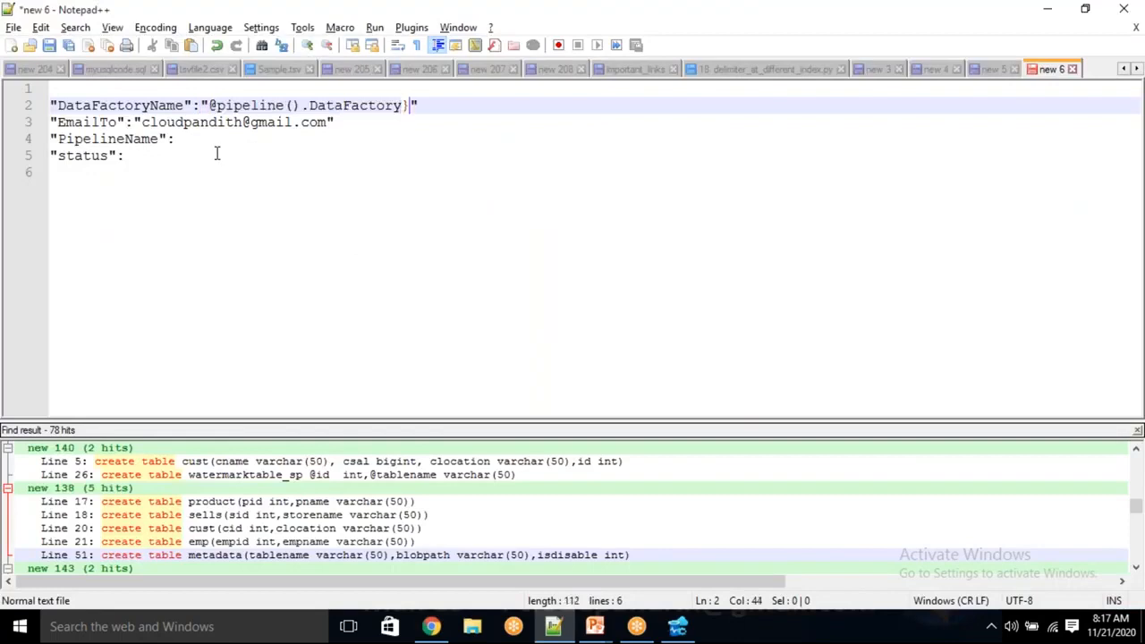
click(215, 104)
text({)
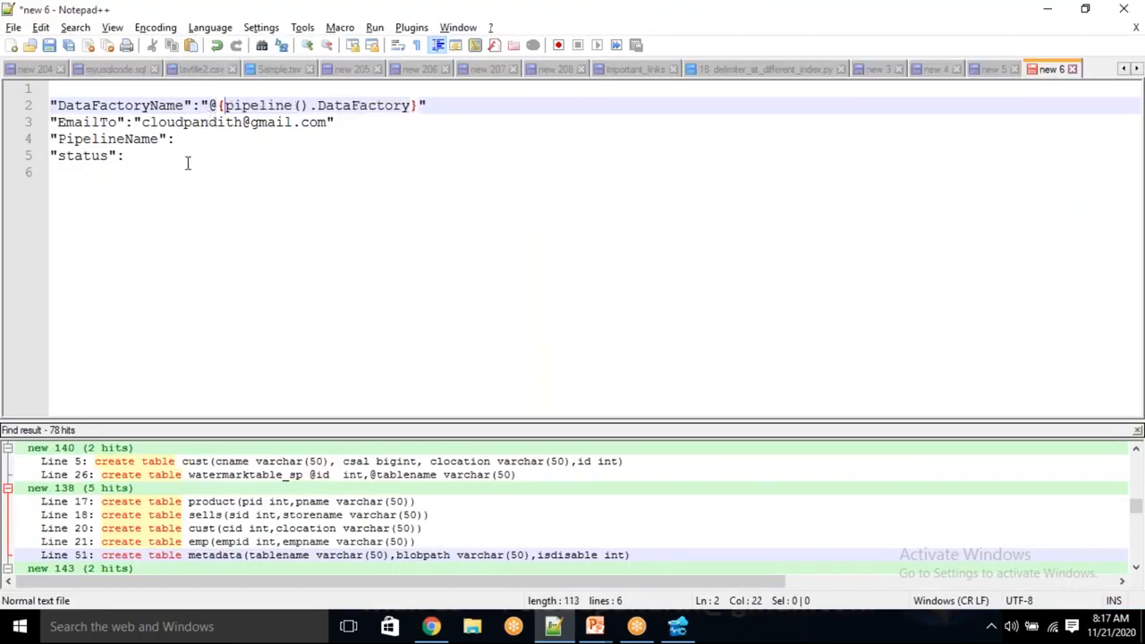
click(191, 139)
key(alt+Tab)
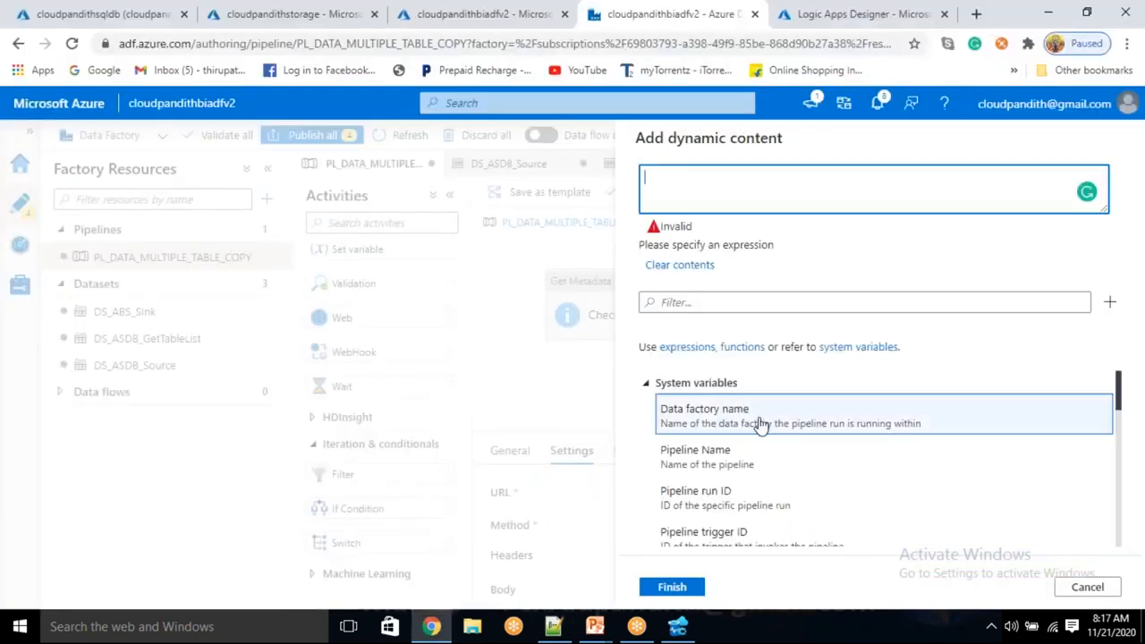
click(713, 443)
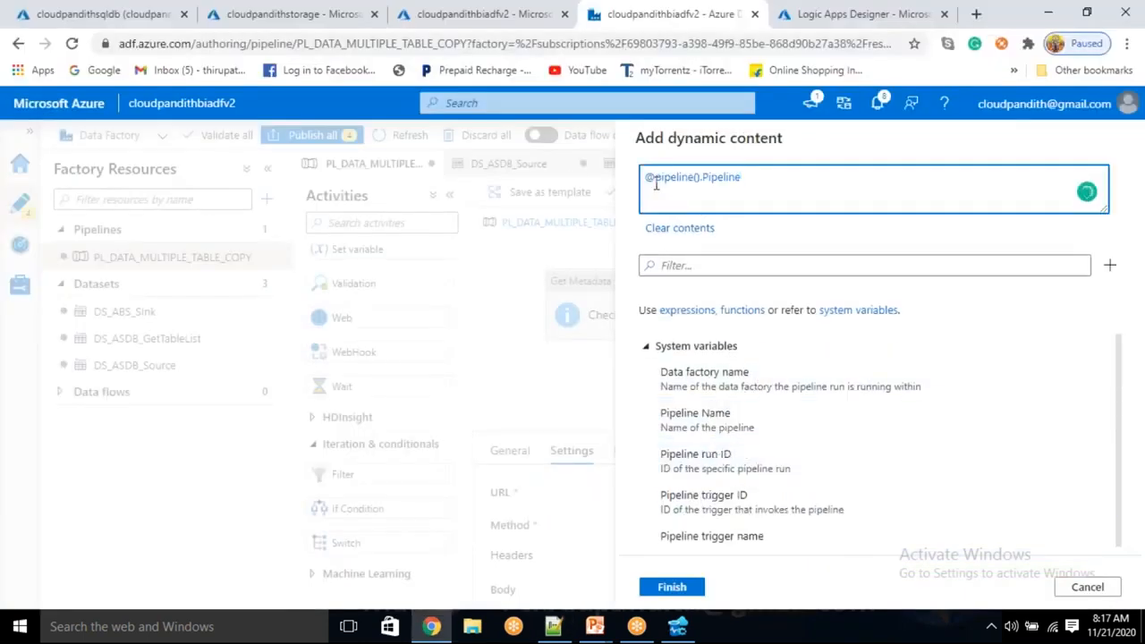
drag(744, 178, 572, 182)
key(ctrl+x)
key(alt+Tab)
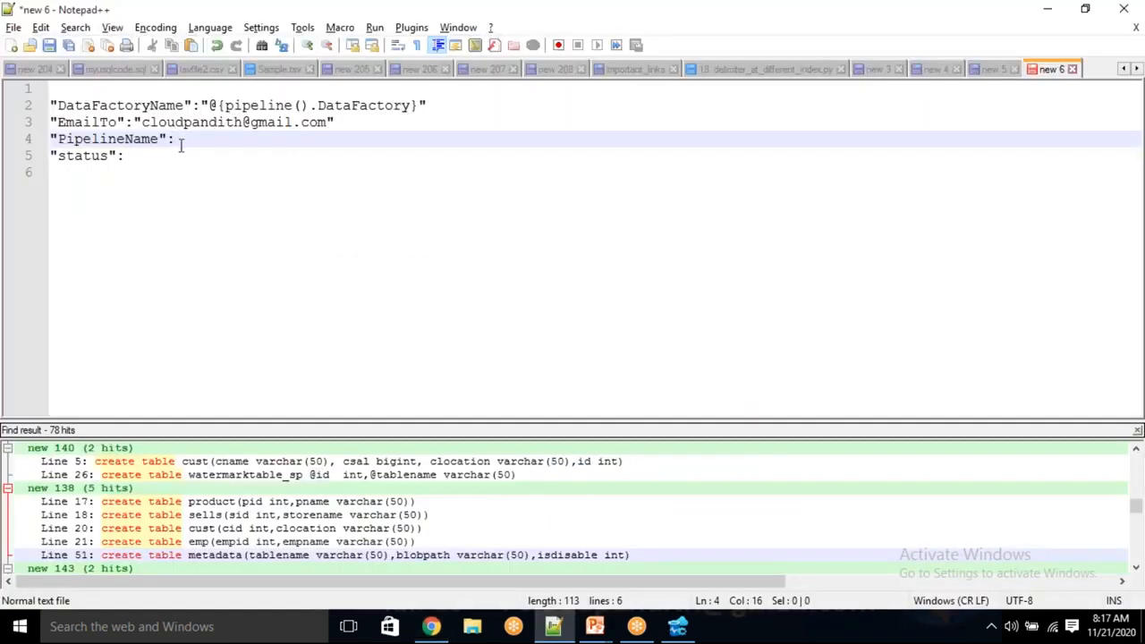
Paste the pipeline name expression as the PipelineName value and wrap it as "@{pipeline().Pipeline}".
text("")
key(ctrl+v)
text(})
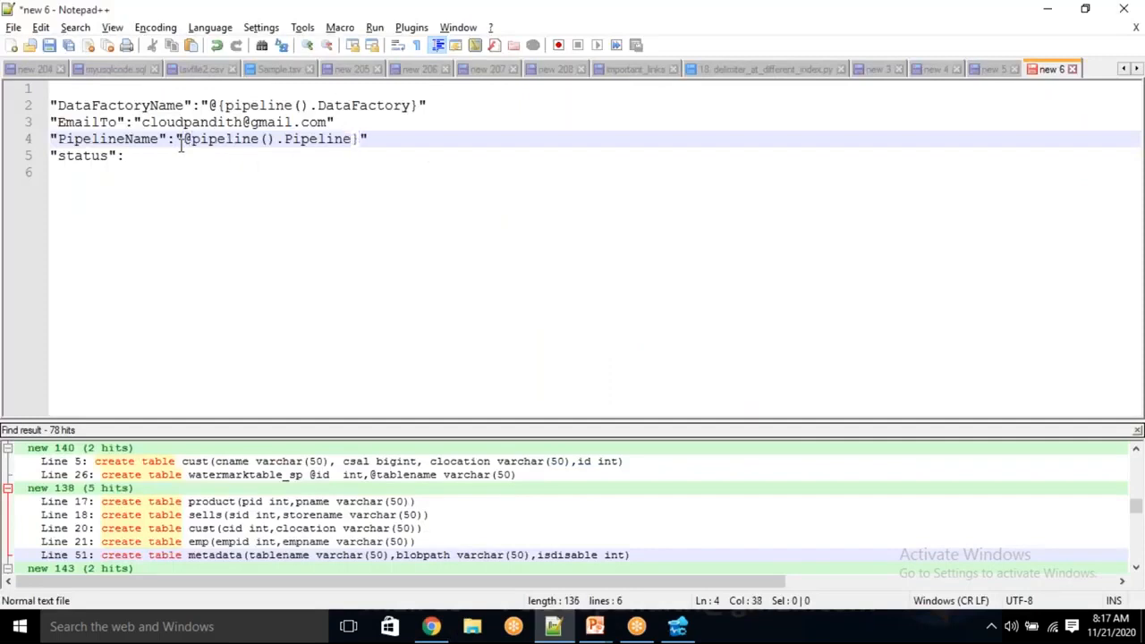
click(188, 139)
text({)
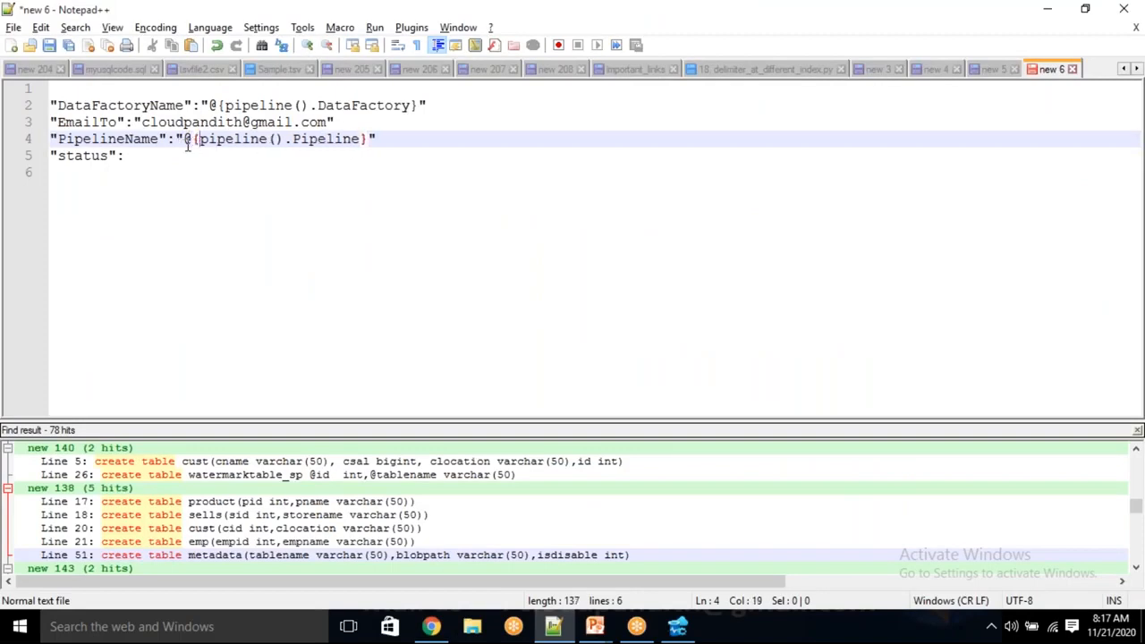
Add a comma after each of the DataFactoryName, EmailTo and PipelineName entries.
click(452, 102)
text(,)
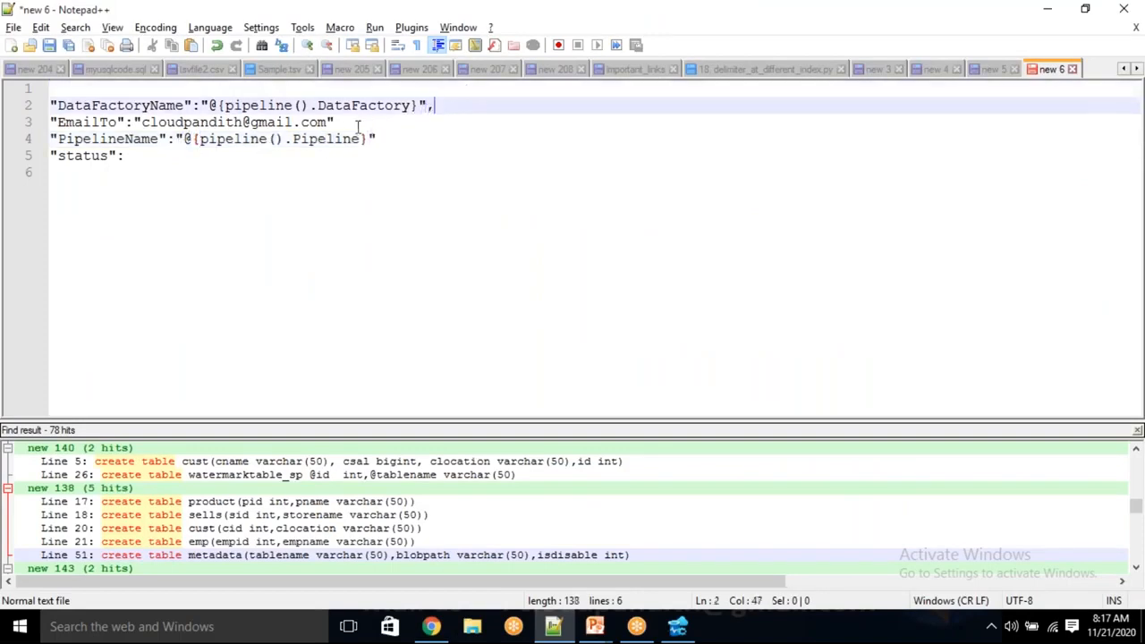
click(358, 125)
text(,)
click(389, 139)
text(,)
Enclose the four entries in curly braces, closing below the status line and opening above DataFactoryName.
click(209, 158)
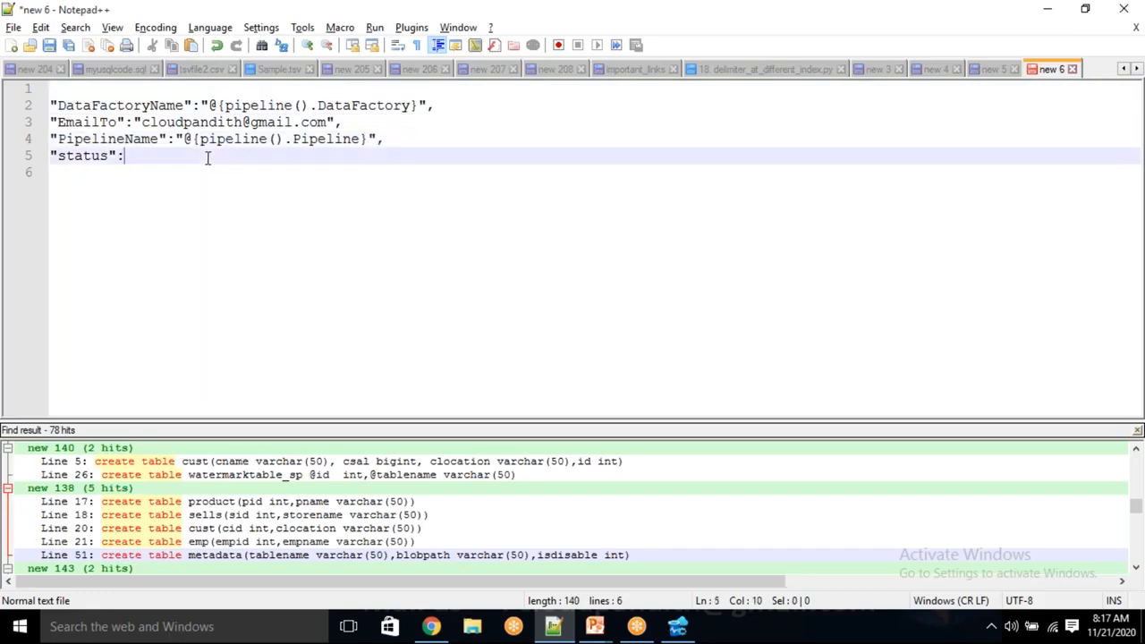
key(Return)
text(})
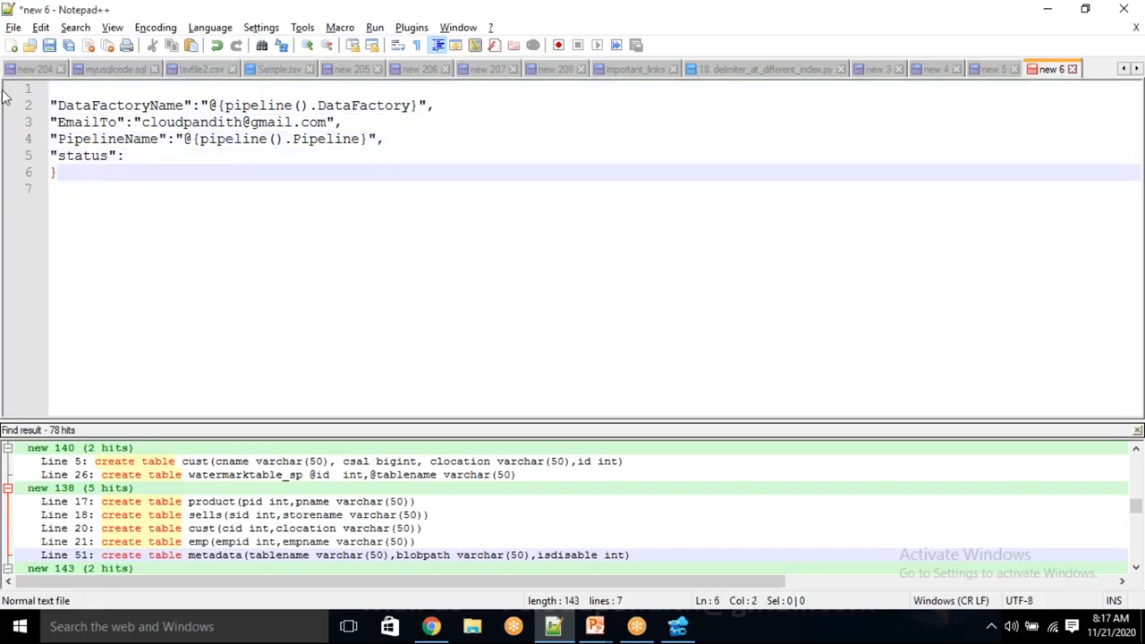
click(56, 87)
text({)
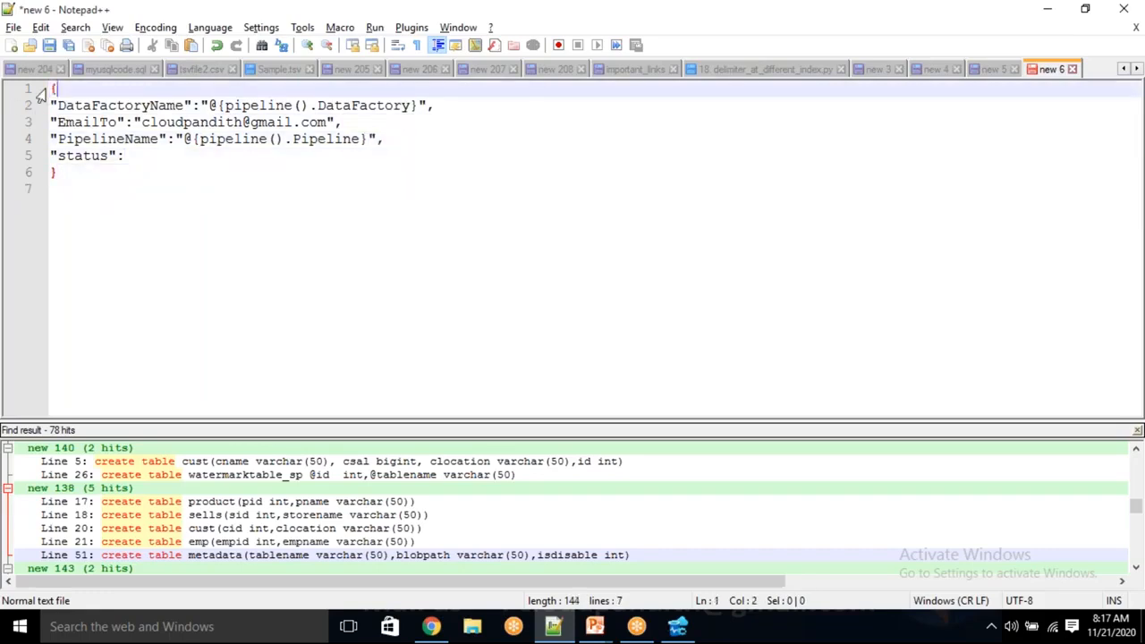
Set the status value to "Succeeded" in double quotes.
click(150, 162)
text(")
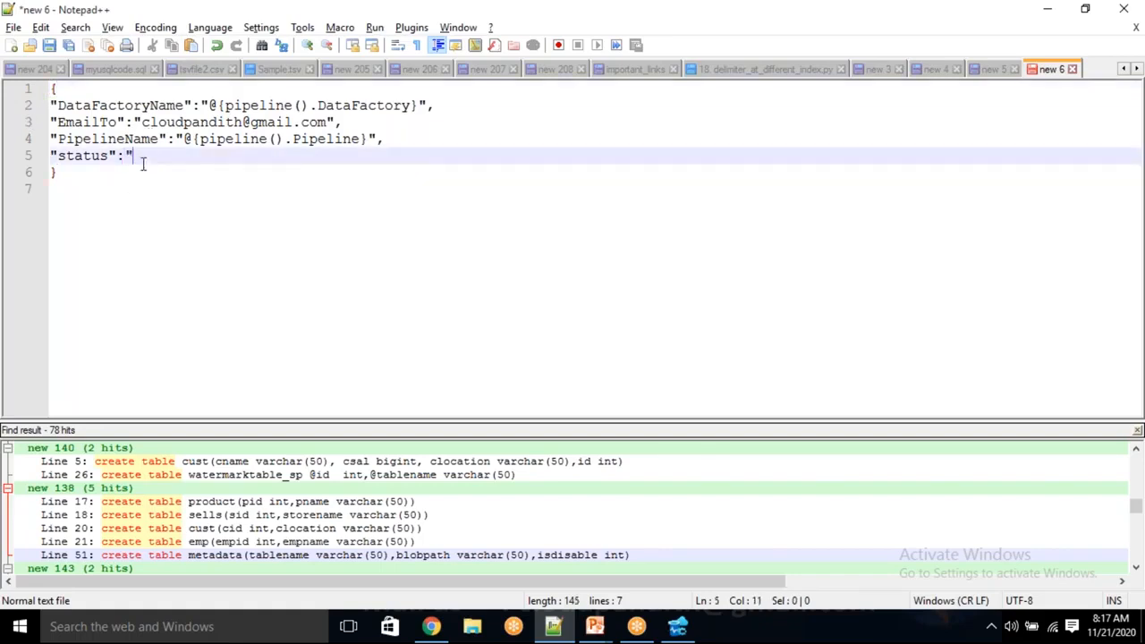
key(Left)
key(alt+Tab)
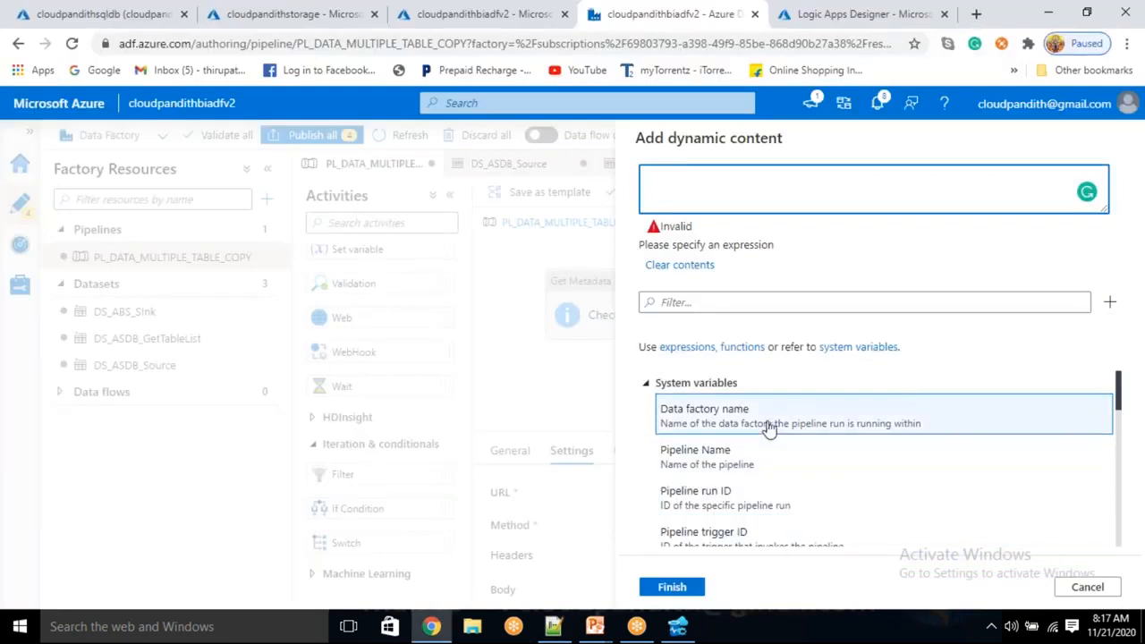
scroll(767, 430, down, 5)
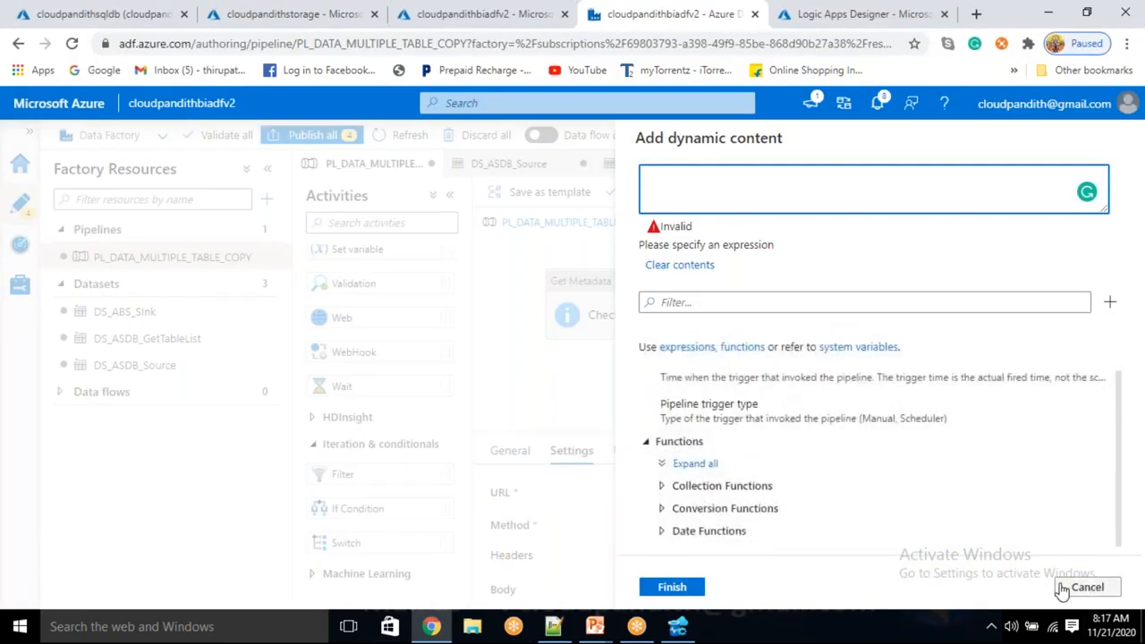
key(alt+Tab)
text(Failed)
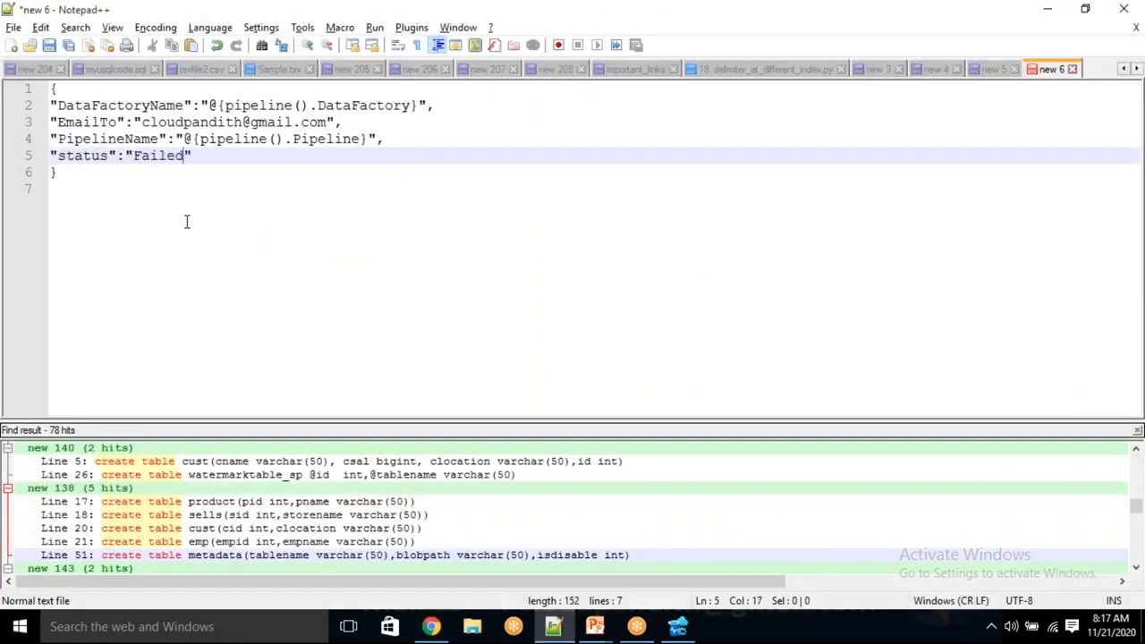
double_click(173, 161)
key(BackSpace)
text(Succeeded)
Copy the complete JSON into the Web activity body's dynamic content in Azure Data Factory and finish the expression.
drag(73, 190, 34, 95)
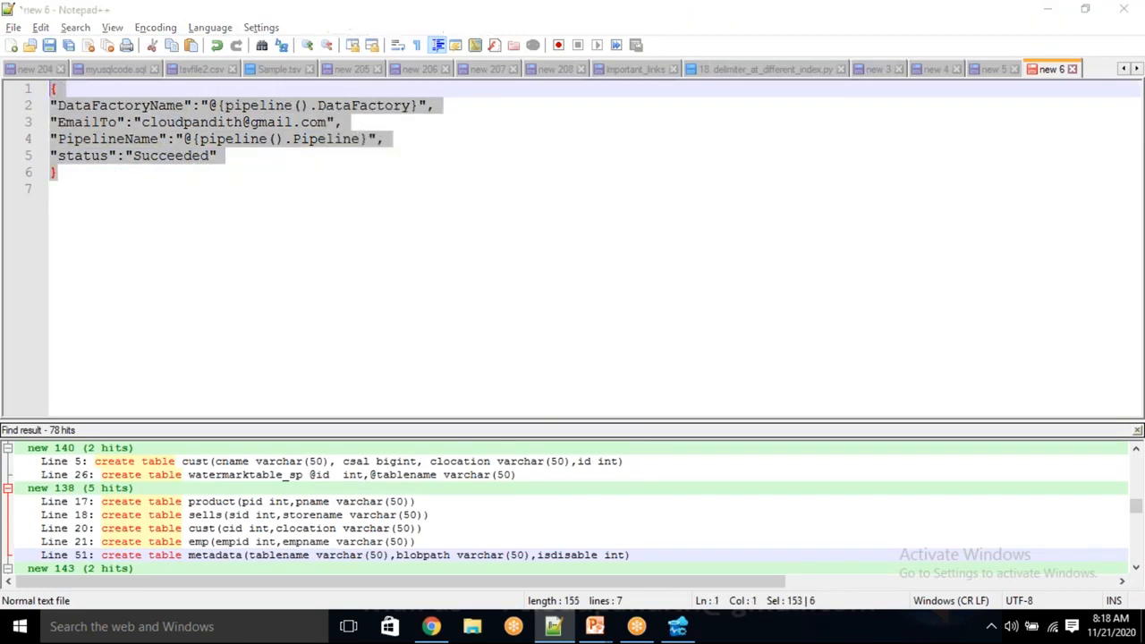
key(alt+Tab)
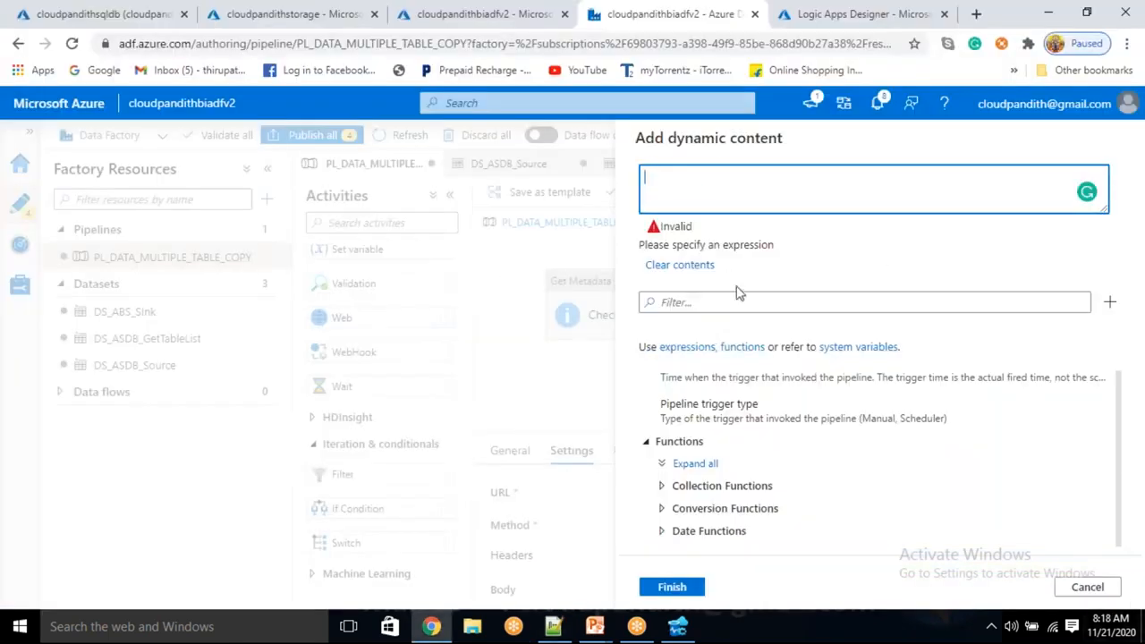
key(ctrl+v)
click(672, 588)
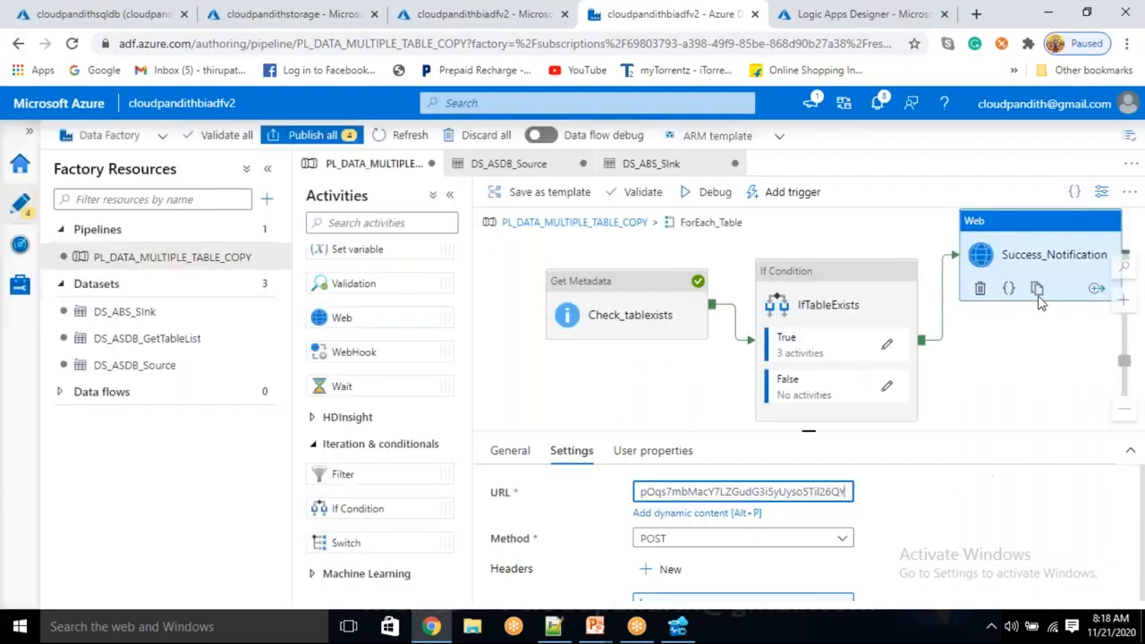
Clone the Success_Notification activity and connect IfTableExists to the copy with a Failure dependency.
click(1038, 290)
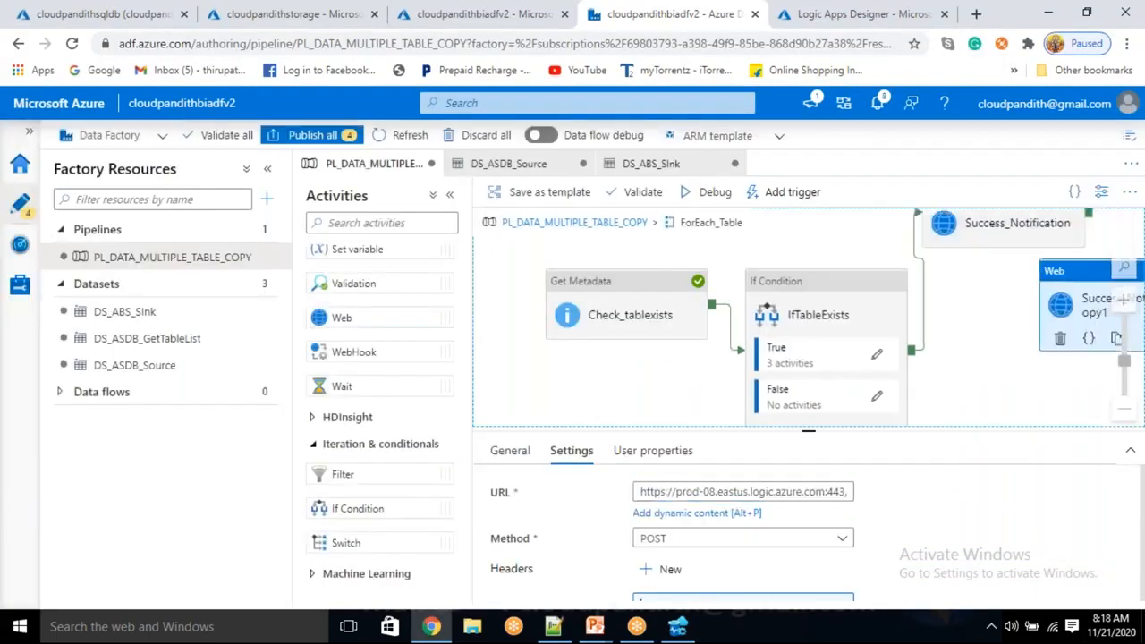
drag(1063, 319, 1002, 374)
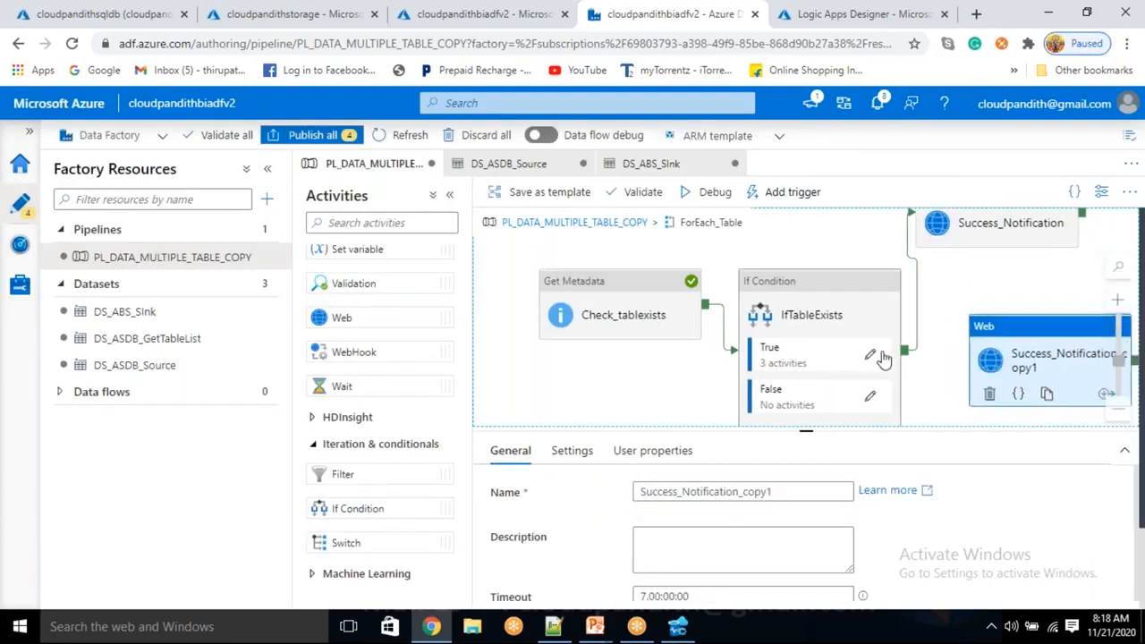
drag(905, 351, 970, 383)
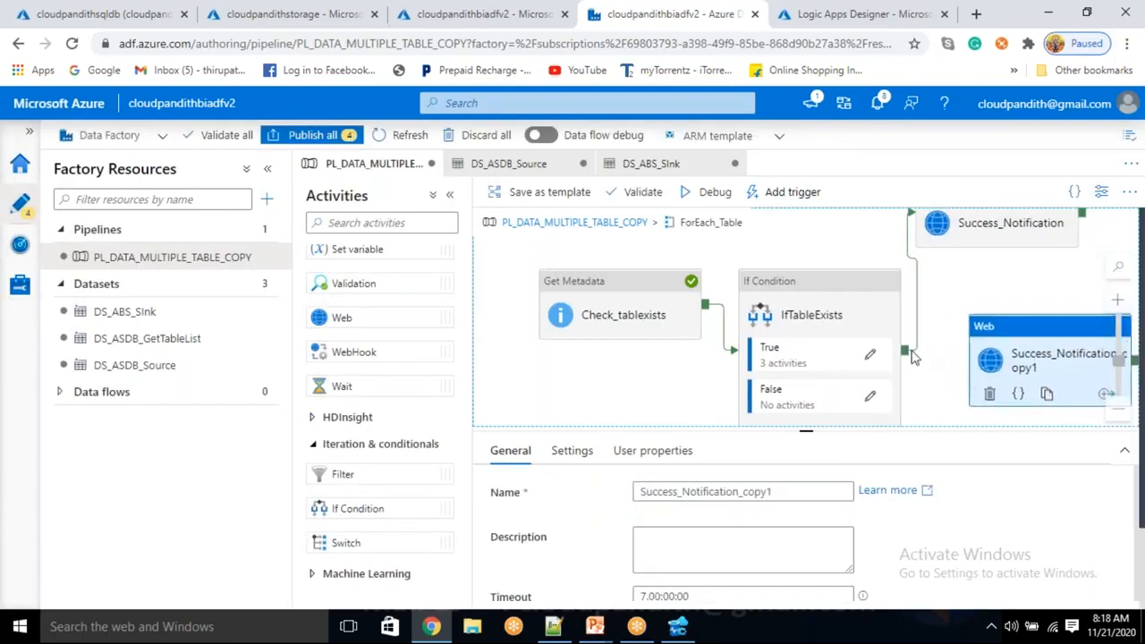
drag(906, 352, 996, 398)
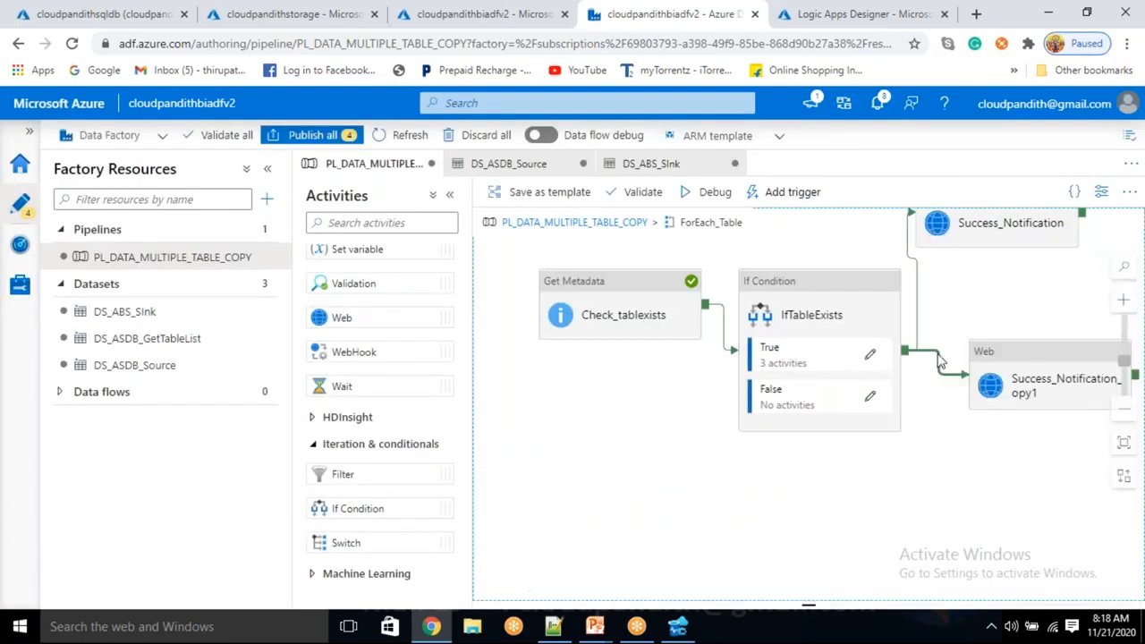
right_click(939, 359)
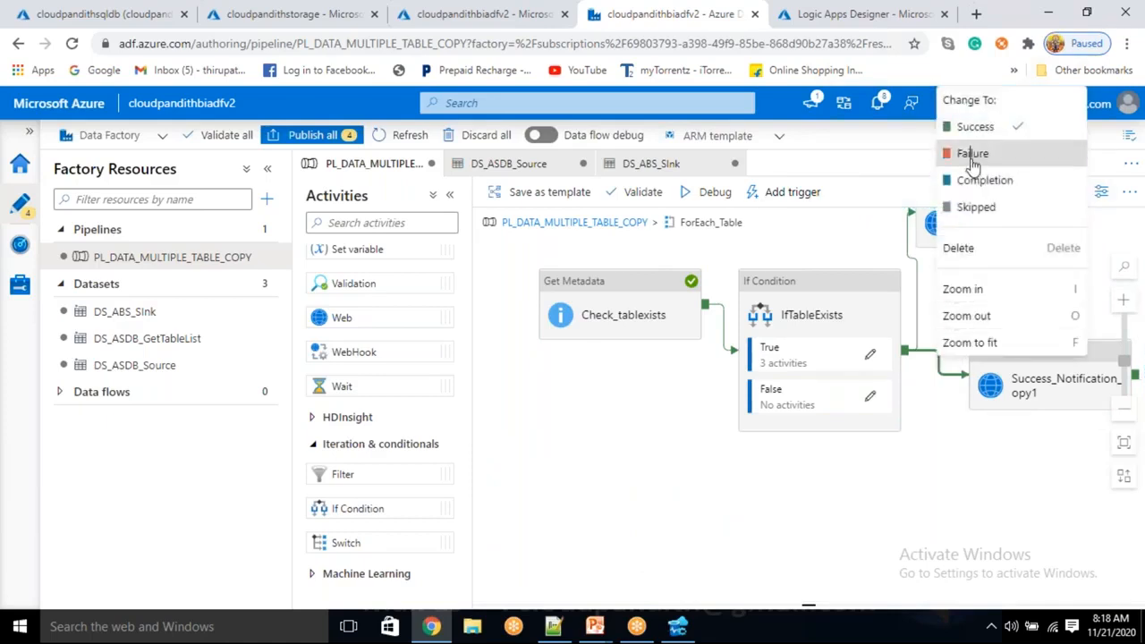
click(970, 155)
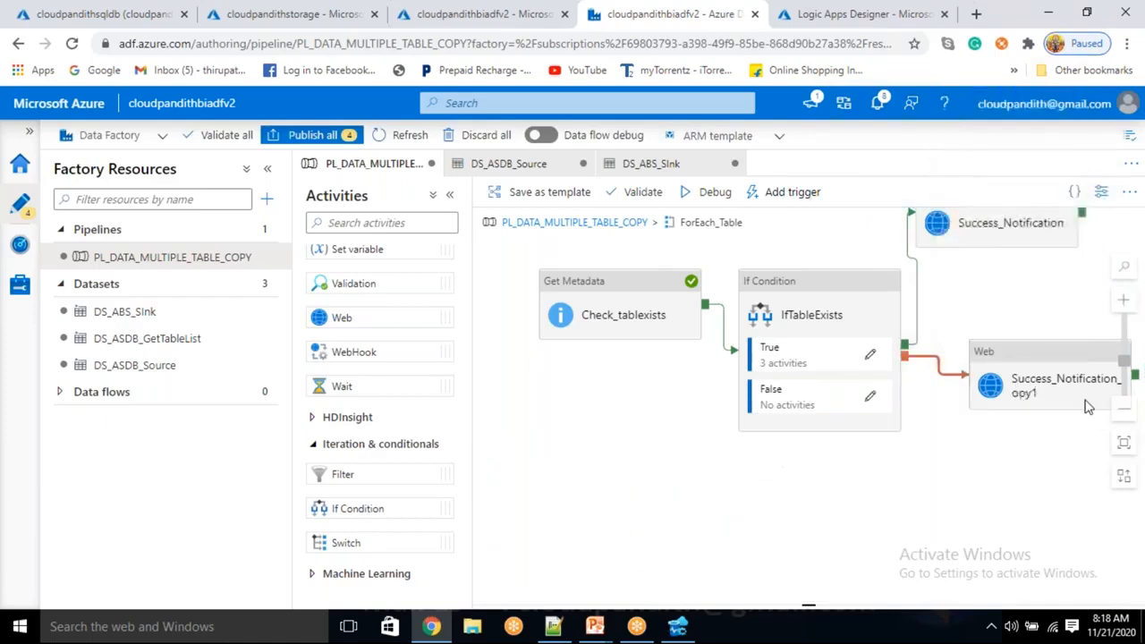
Rename the cloned Web activity as failure_Notification.
click(1062, 380)
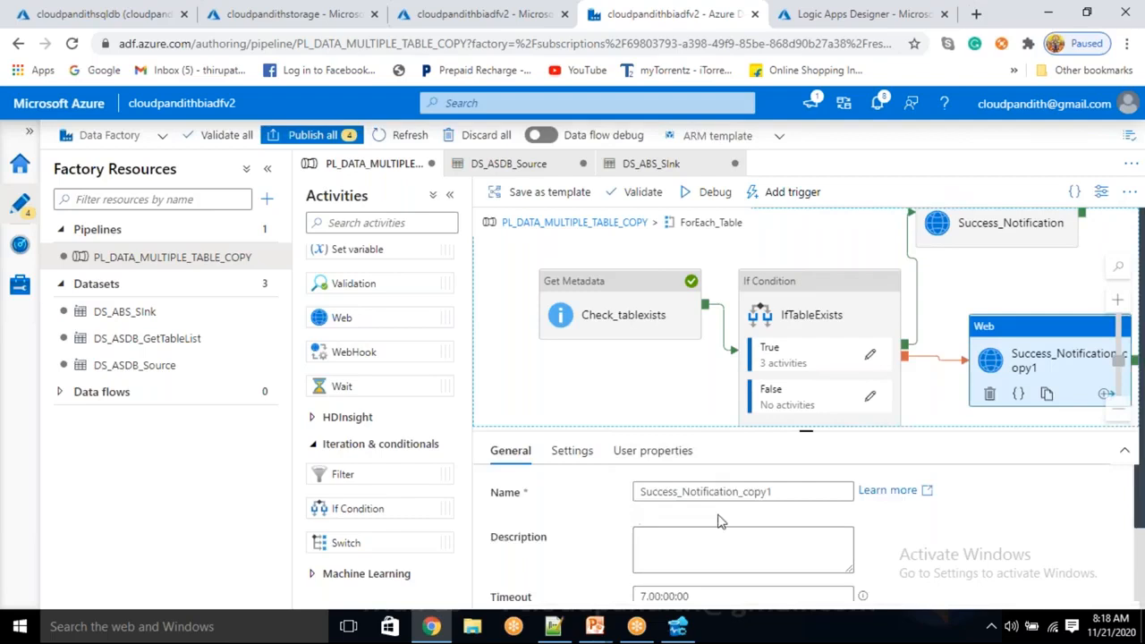
click(778, 491)
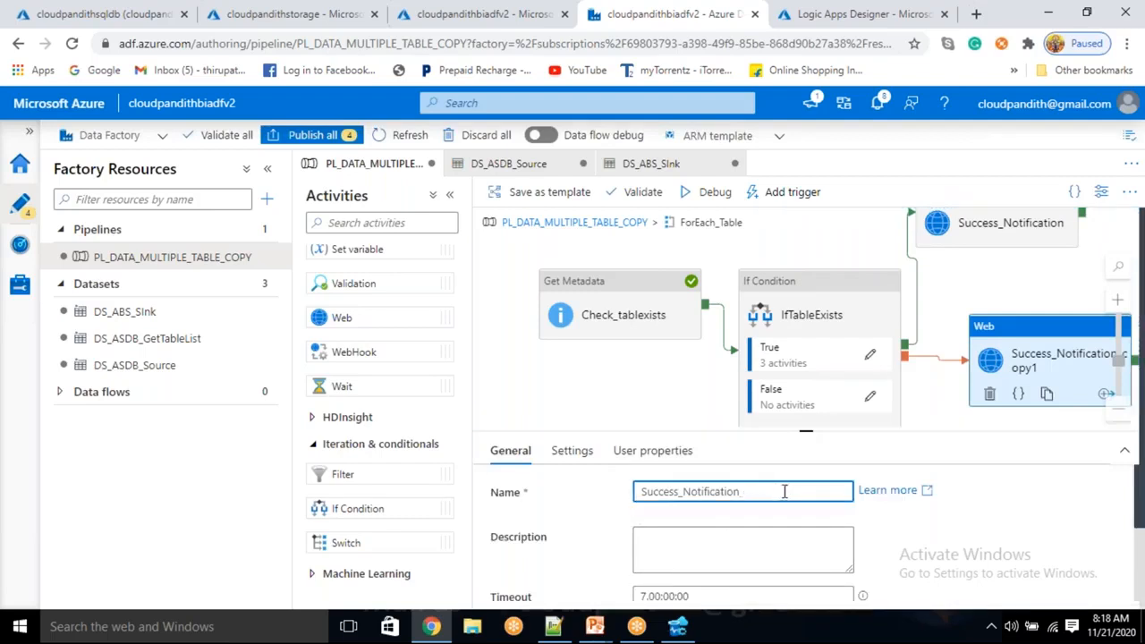
double_click(665, 492)
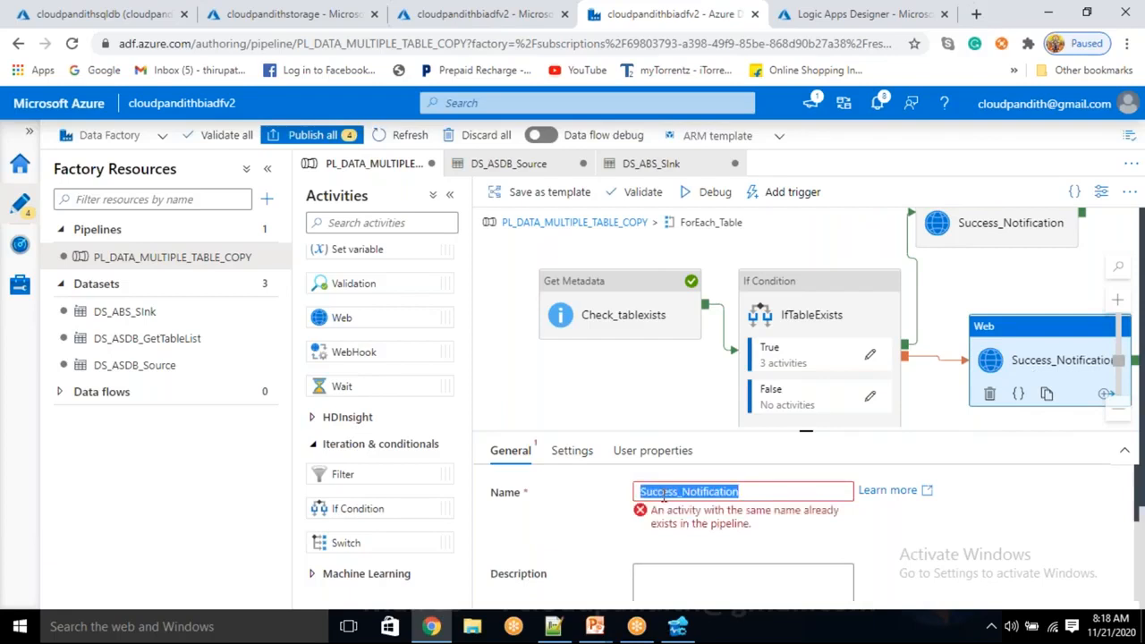
key(Right)
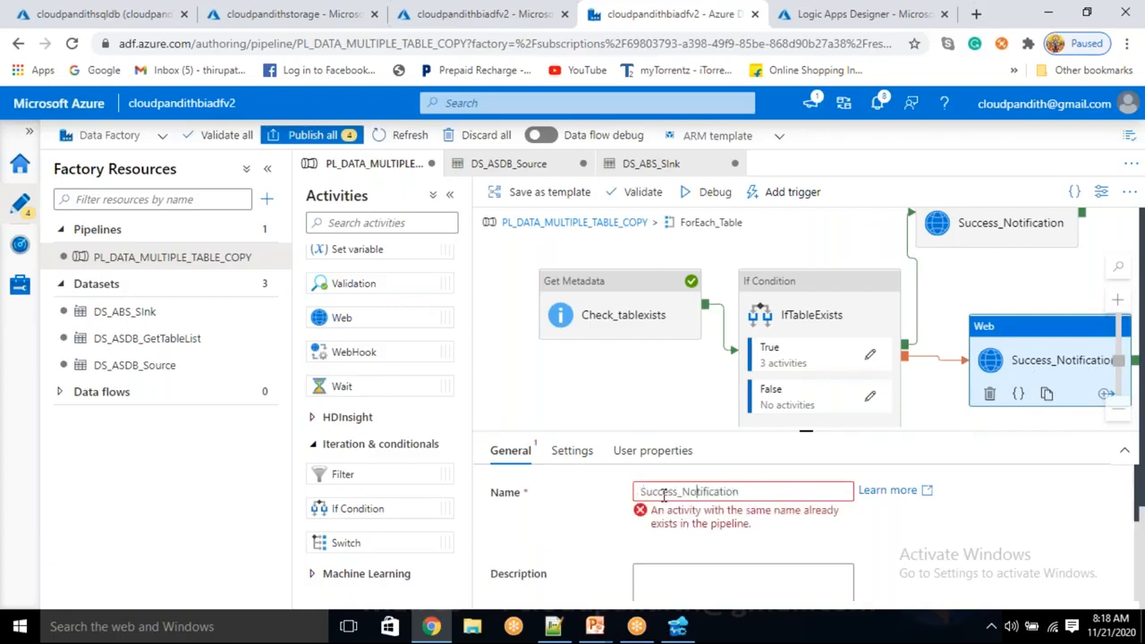
key(shift+Home)
text(failure)
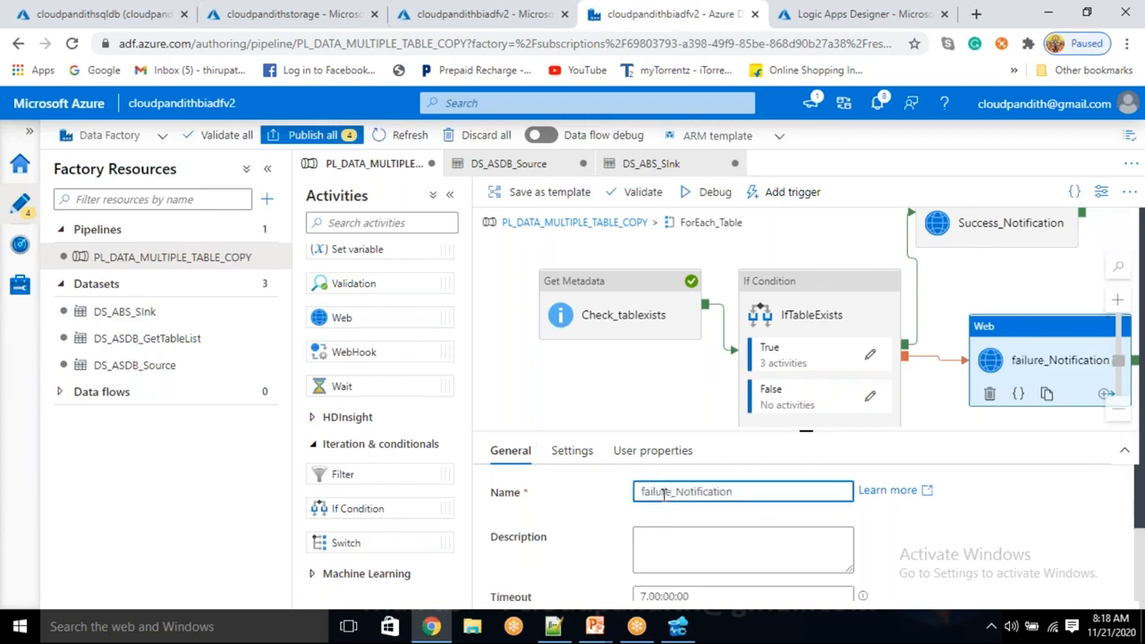
Change the status value in failure_Notification's body expression to "Failed" and finish the expression.
click(582, 452)
scroll(743, 507, down, 5)
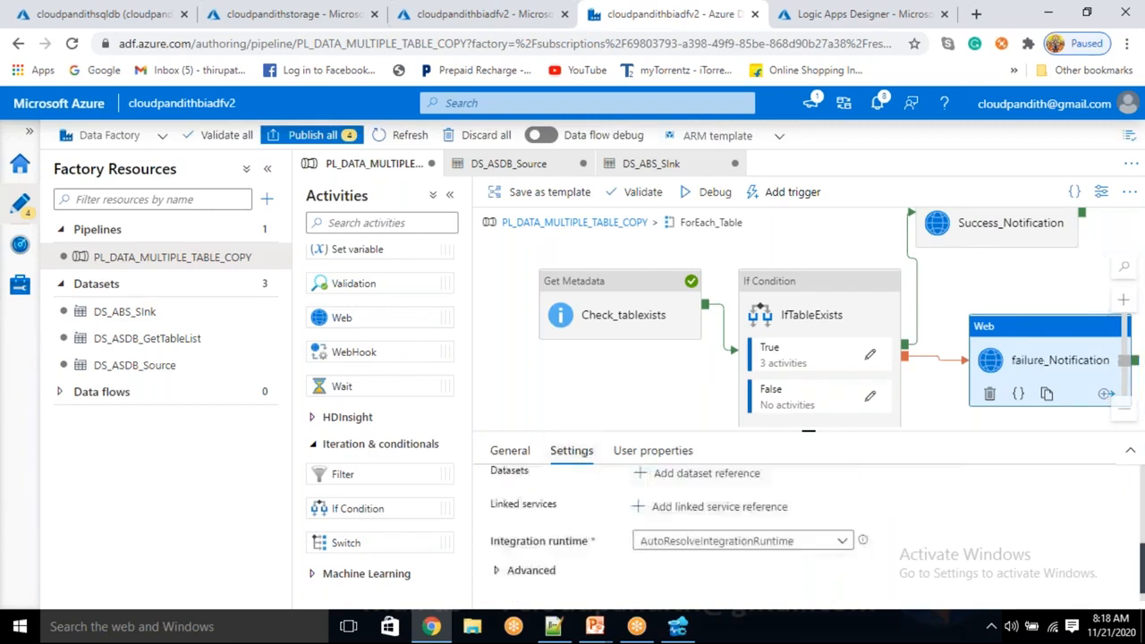
scroll(743, 507, up, 4)
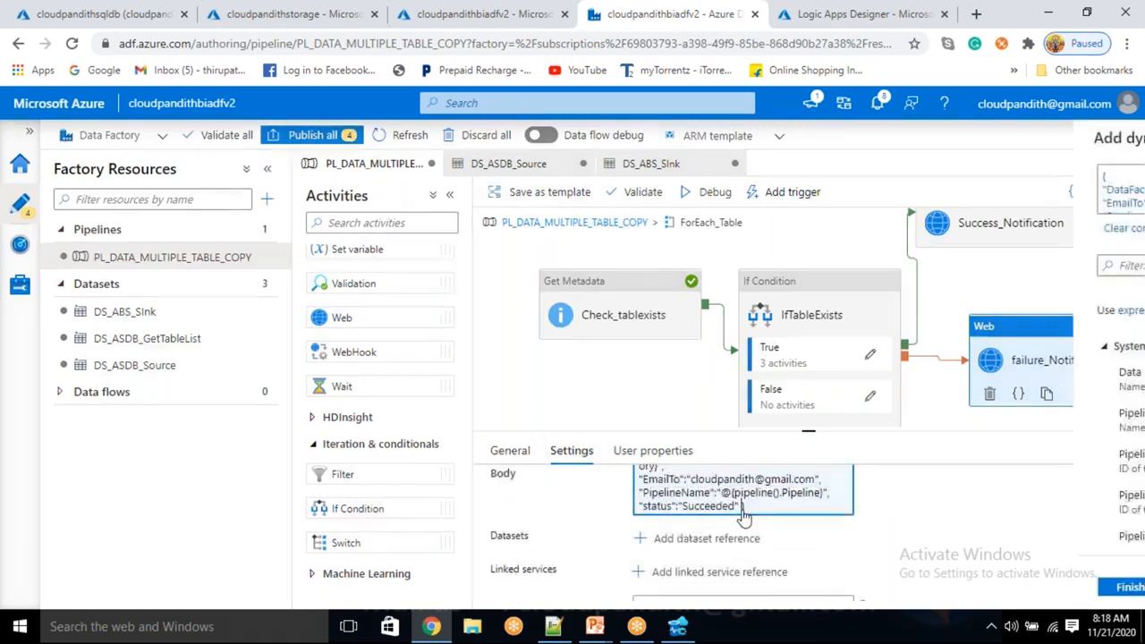
click(744, 507)
scroll(743, 193, down, 2)
double_click(730, 189)
key(BackSpace)
text(Failed)
click(686, 588)
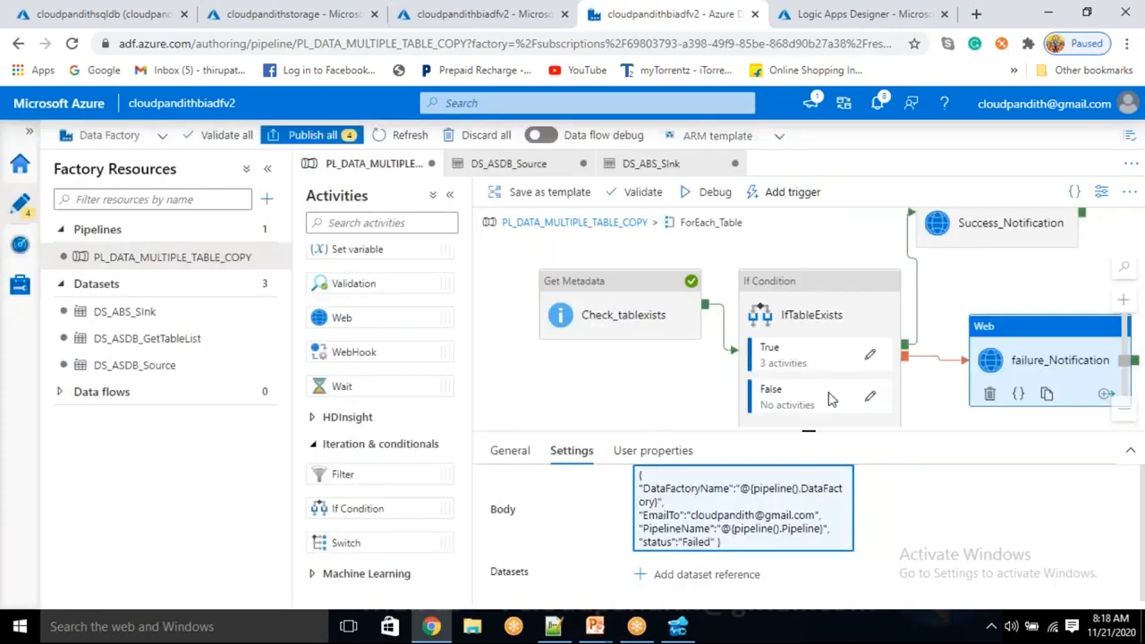
Auto align the activities on the ForEach_Table canvas.
click(549, 376)
right_click(549, 377)
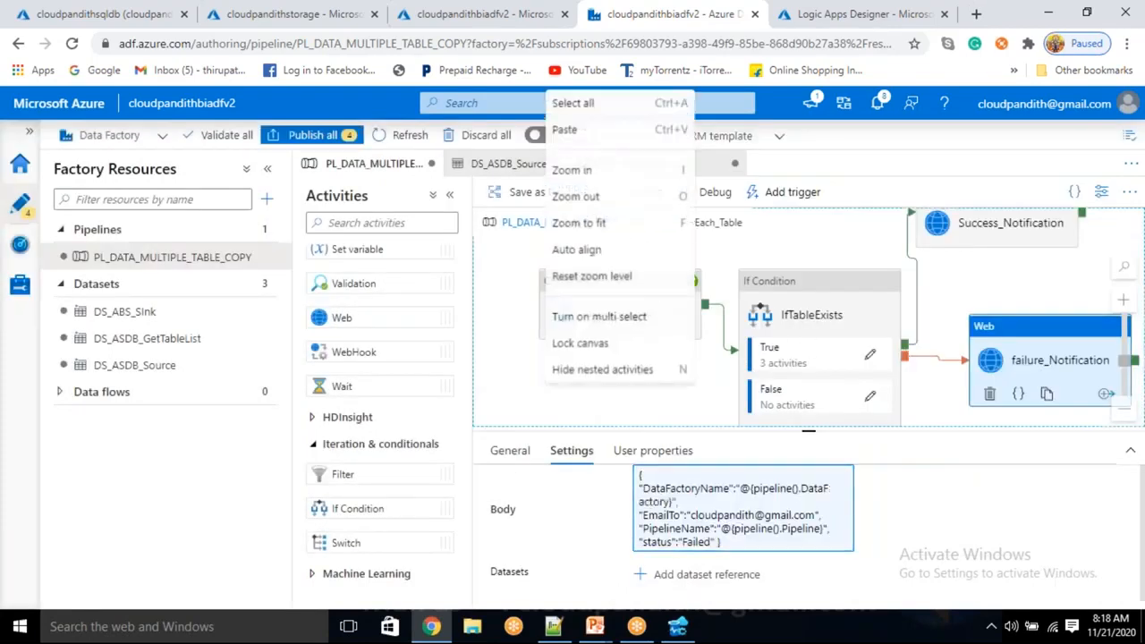
click(577, 249)
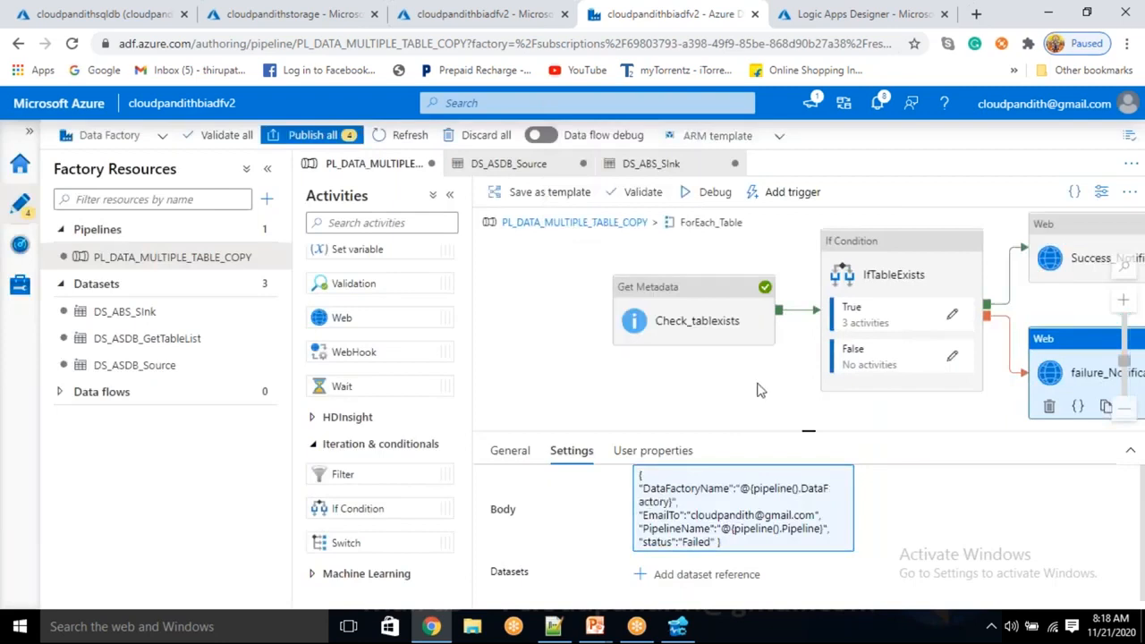
drag(729, 389, 647, 391)
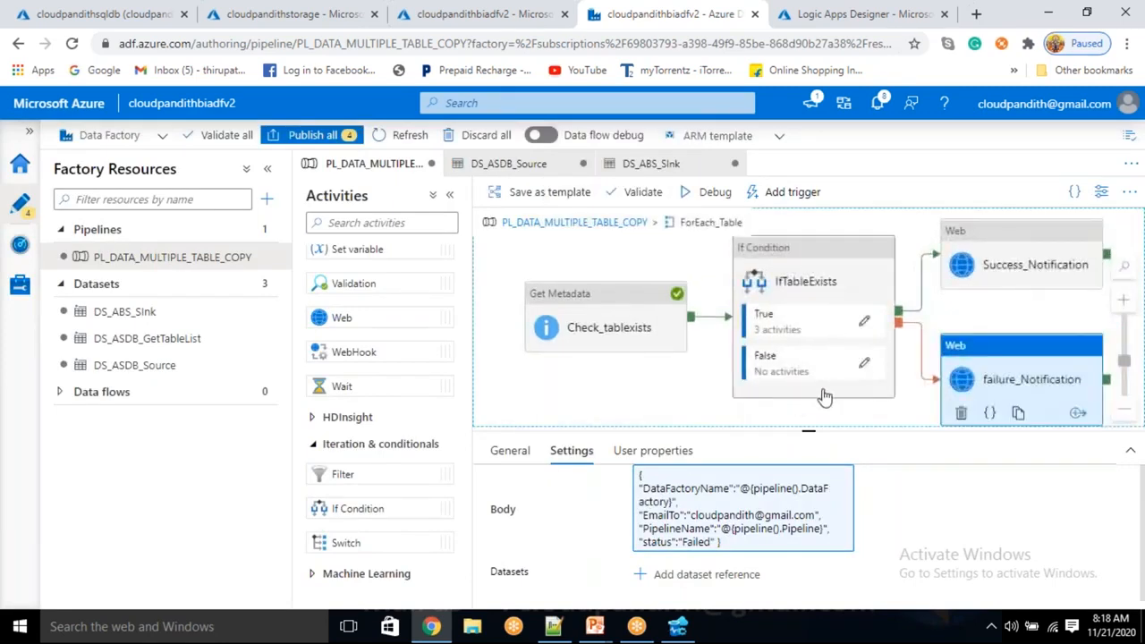
Start a debug run of PL_DATA_MULTIPLE_TABLE_COPY and refresh its output.
click(724, 204)
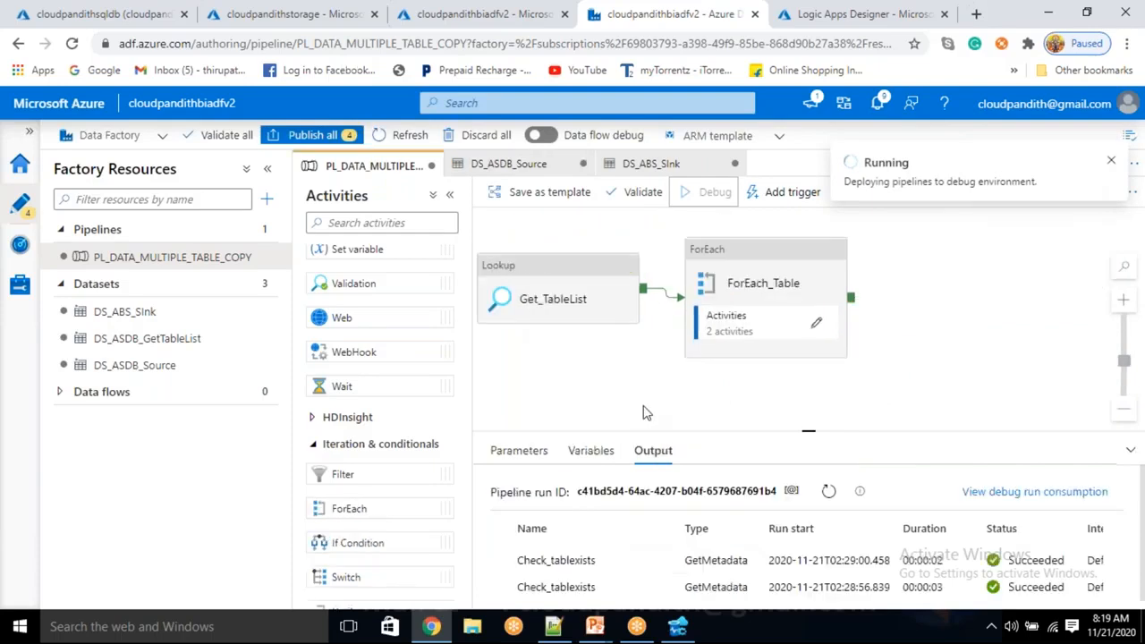
click(830, 421)
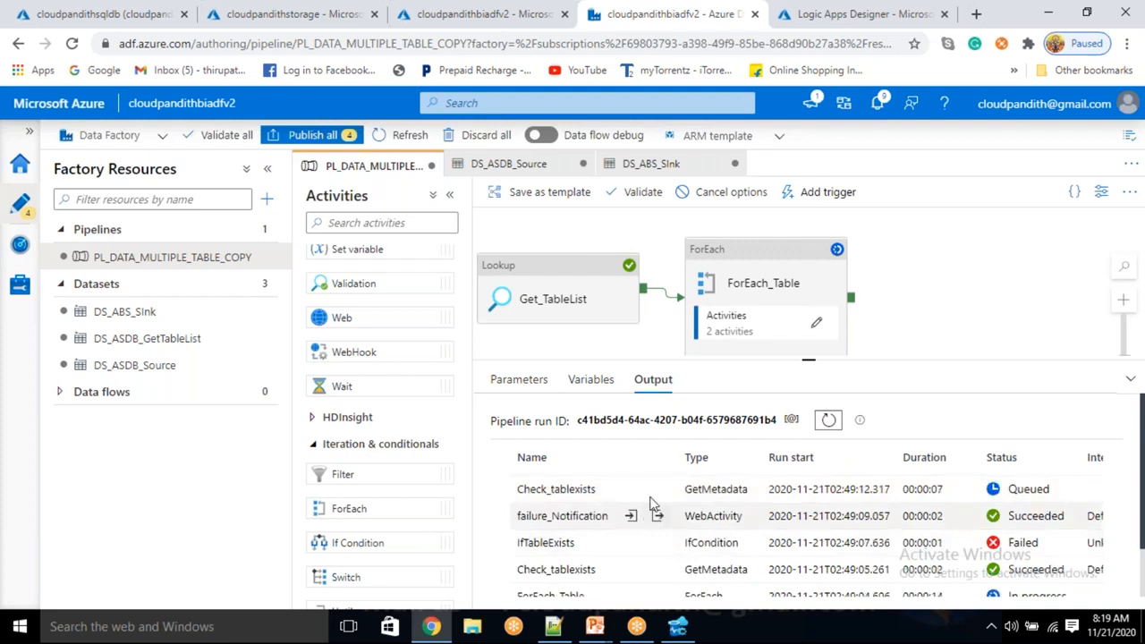
mouse_move(912, 306)
mouse_down()
mouse_move(864, 266)
mouse_move(809, 345)
mouse_move(920, 278)
mouse_move(908, 295)
mouse_up()
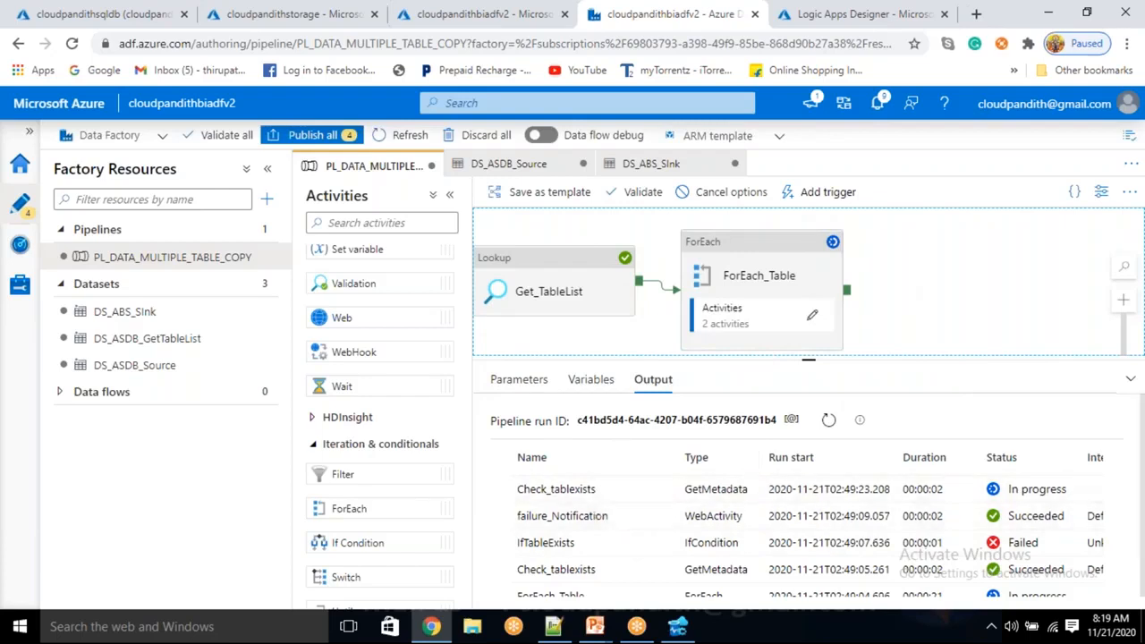
Cancel the debug run in progress and open ForEach_Table's inner activities to inspect their run status.
click(723, 193)
click(721, 245)
drag(904, 292, 872, 280)
click(779, 302)
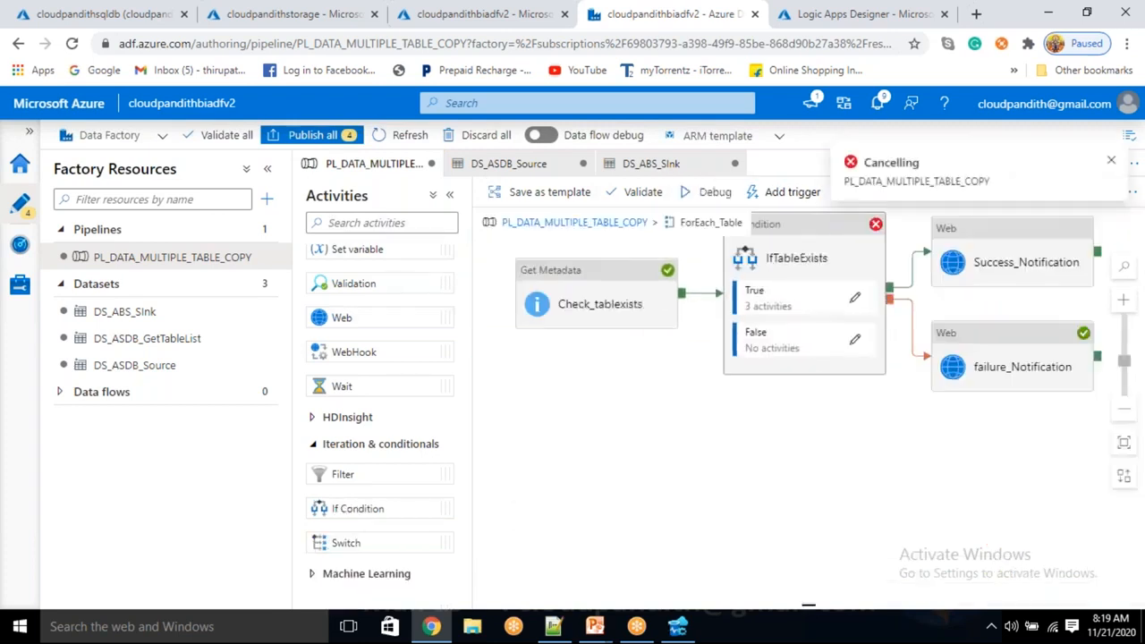
drag(839, 391, 787, 435)
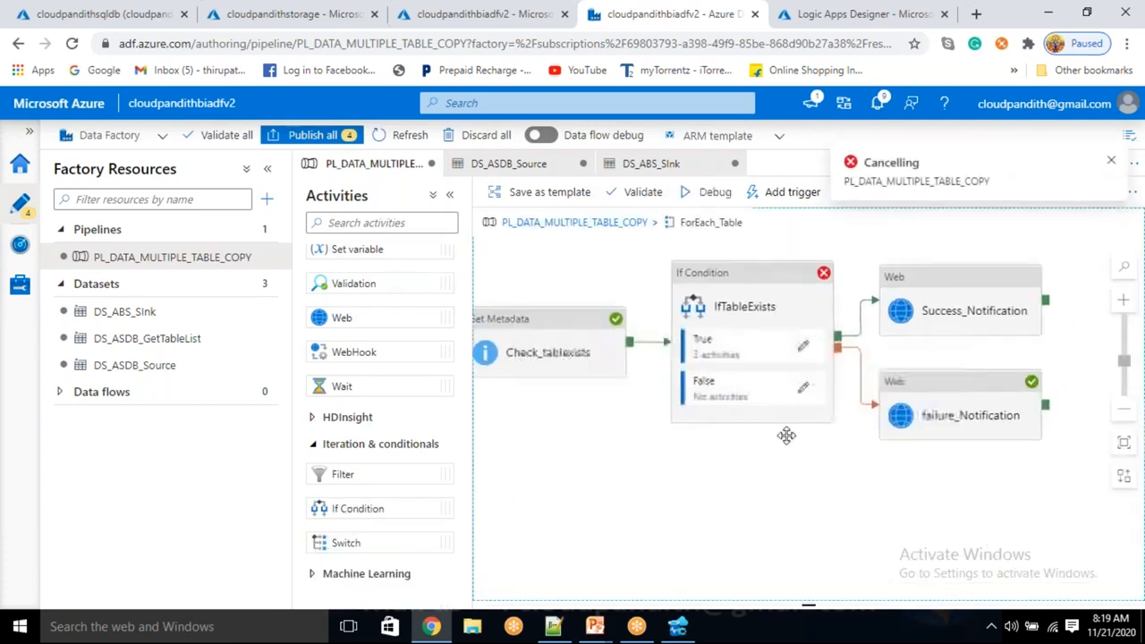
Delete the Success_Notification and failure_Notification activities inside ForEach_Table and return to the PL_DATA_MULTIPLE_TABLE_COPY canvas.
click(928, 306)
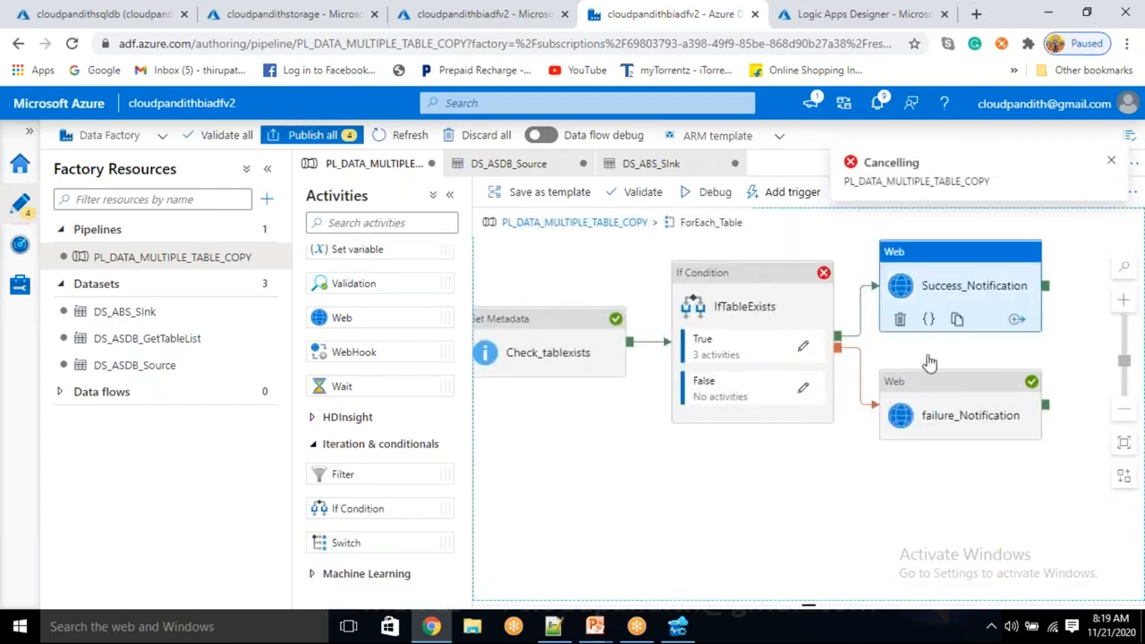
ctrl+click(936, 405)
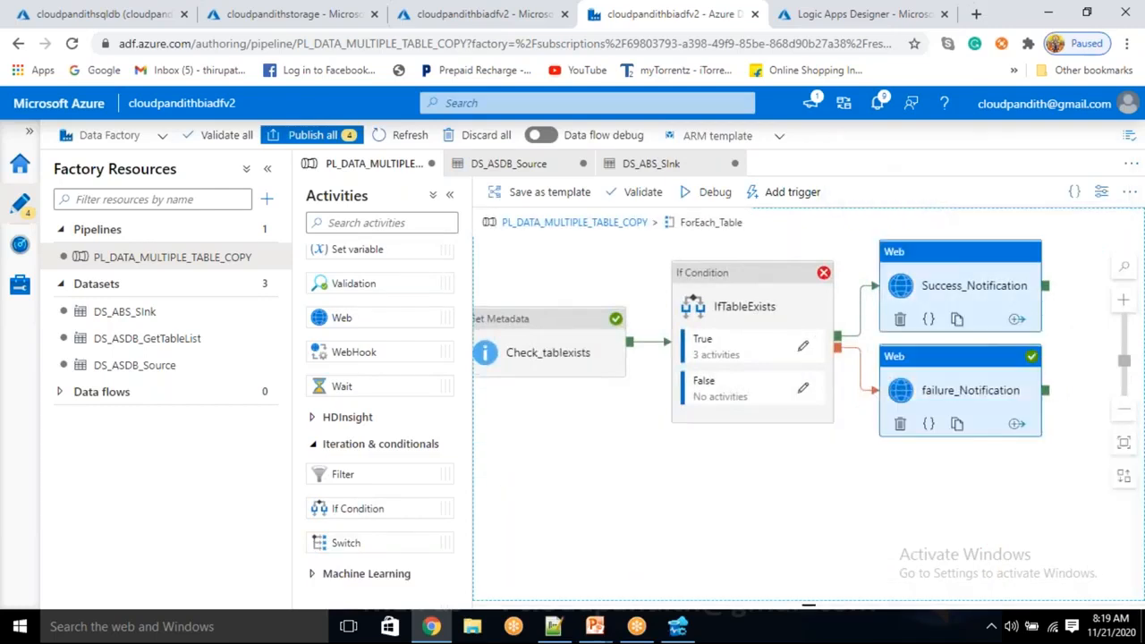
click(900, 424)
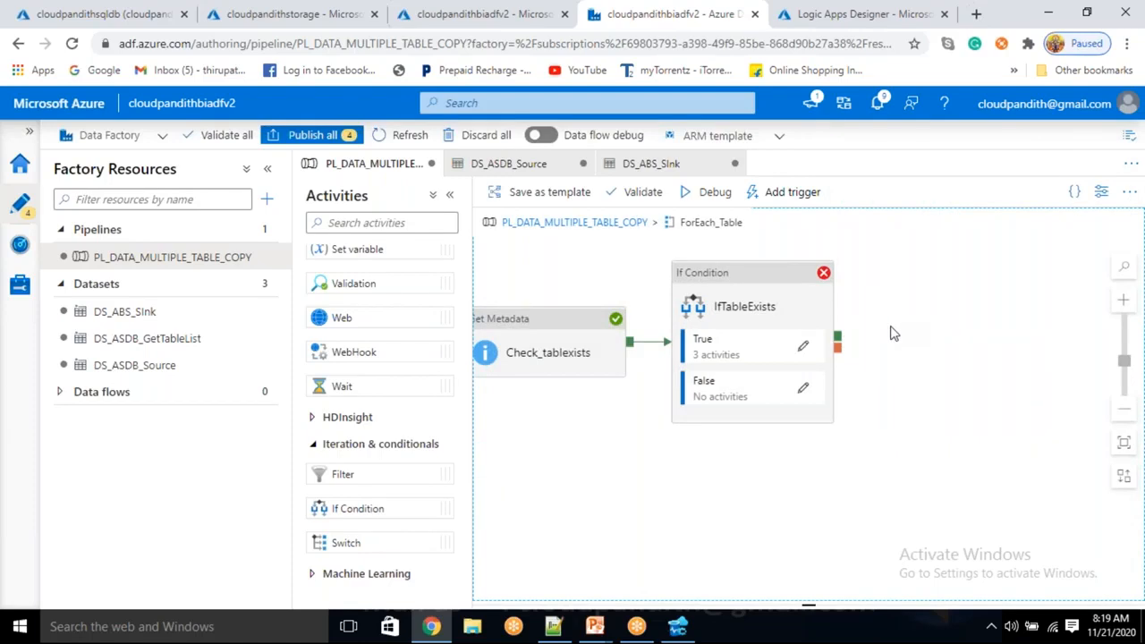
right_click(891, 336)
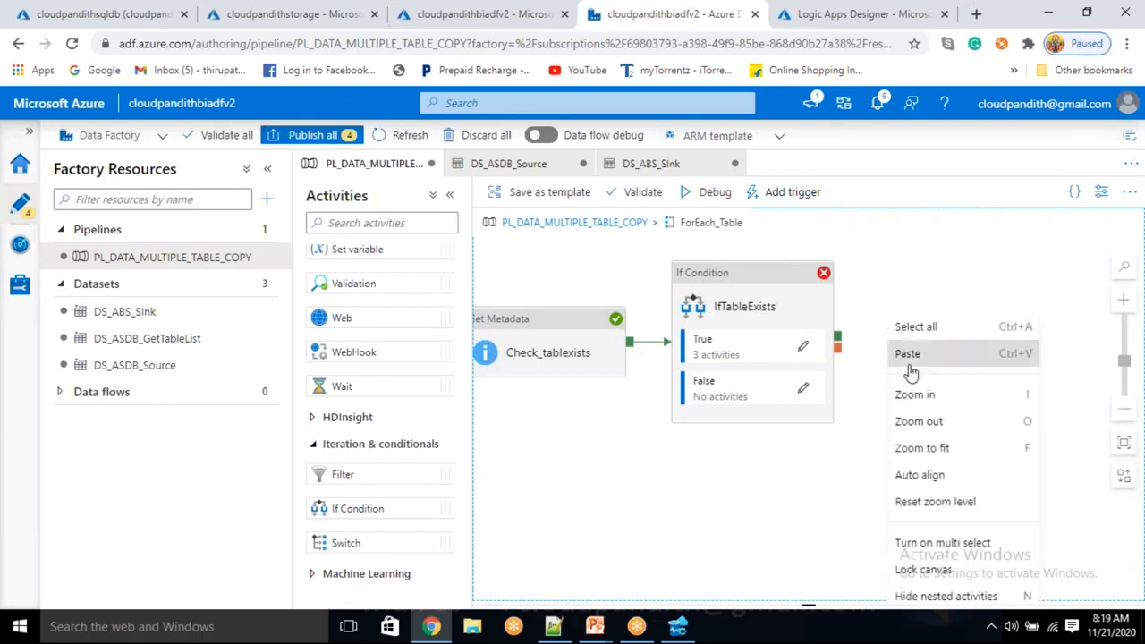
click(820, 444)
click(637, 230)
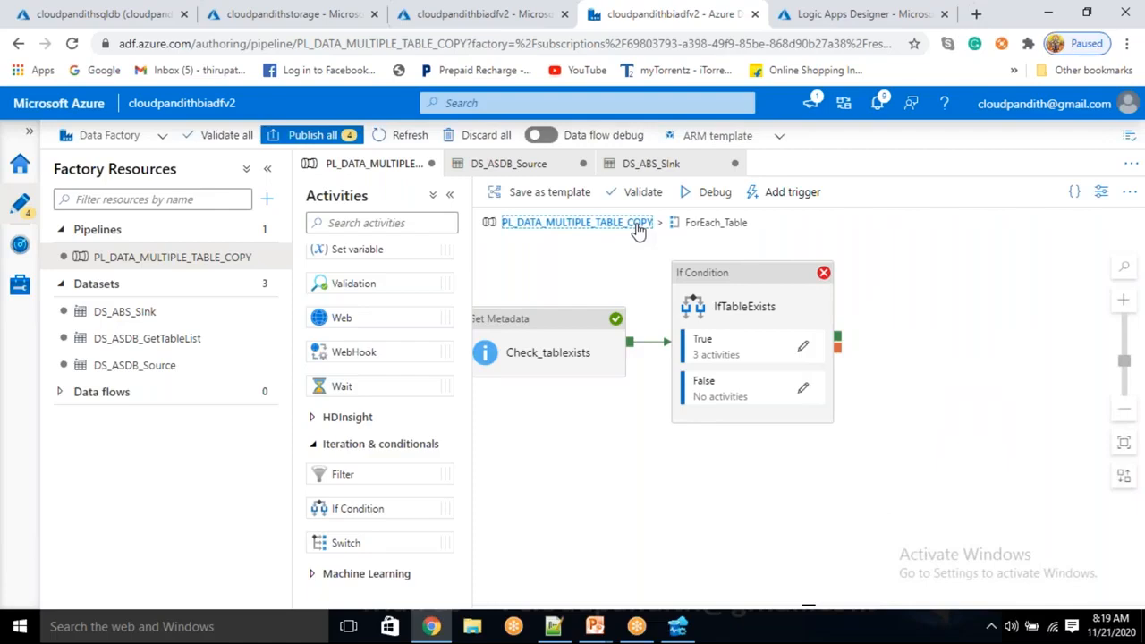
Add a Web activity to the main pipeline canvas and connect ForEach_Table's success output to it.
click(939, 322)
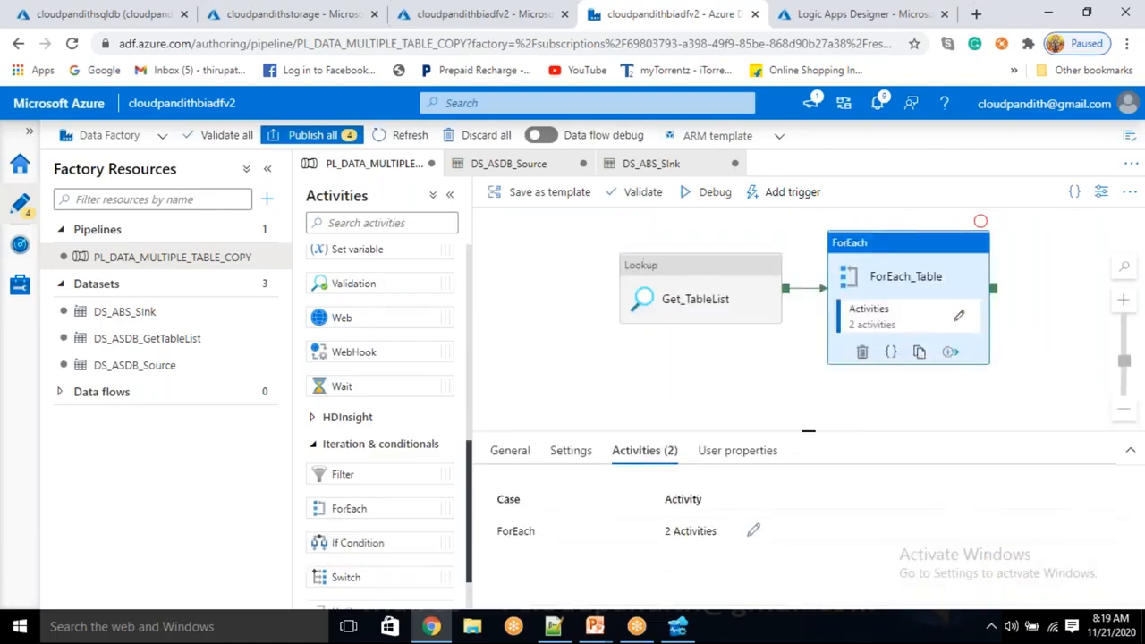
drag(353, 318, 1001, 301)
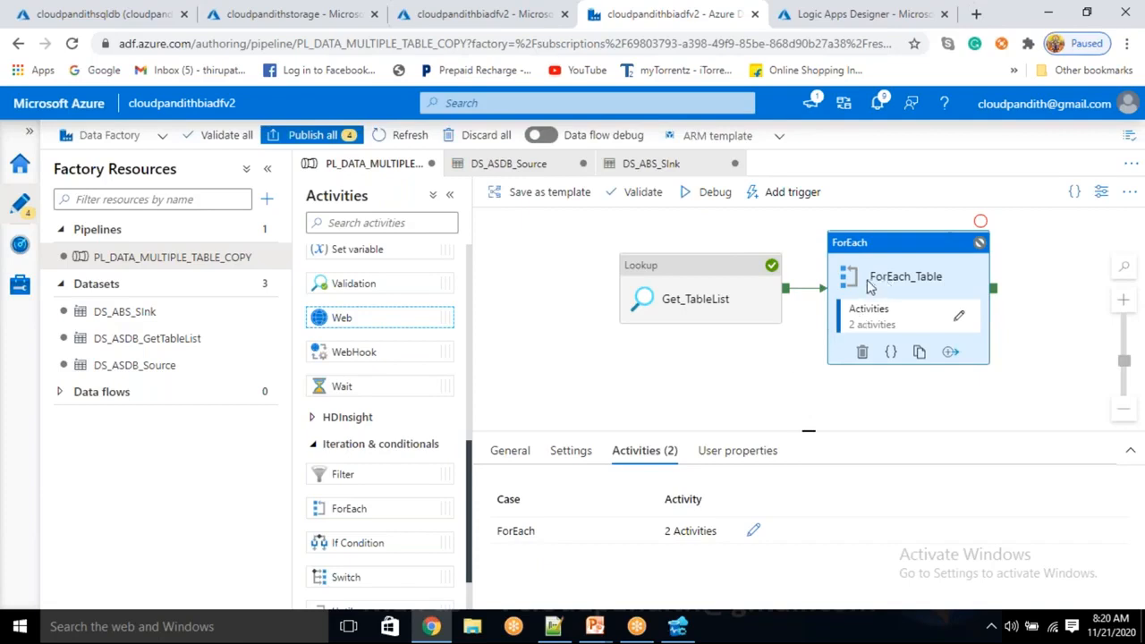
drag(778, 344, 652, 334)
drag(917, 262, 976, 283)
drag(843, 340, 935, 273)
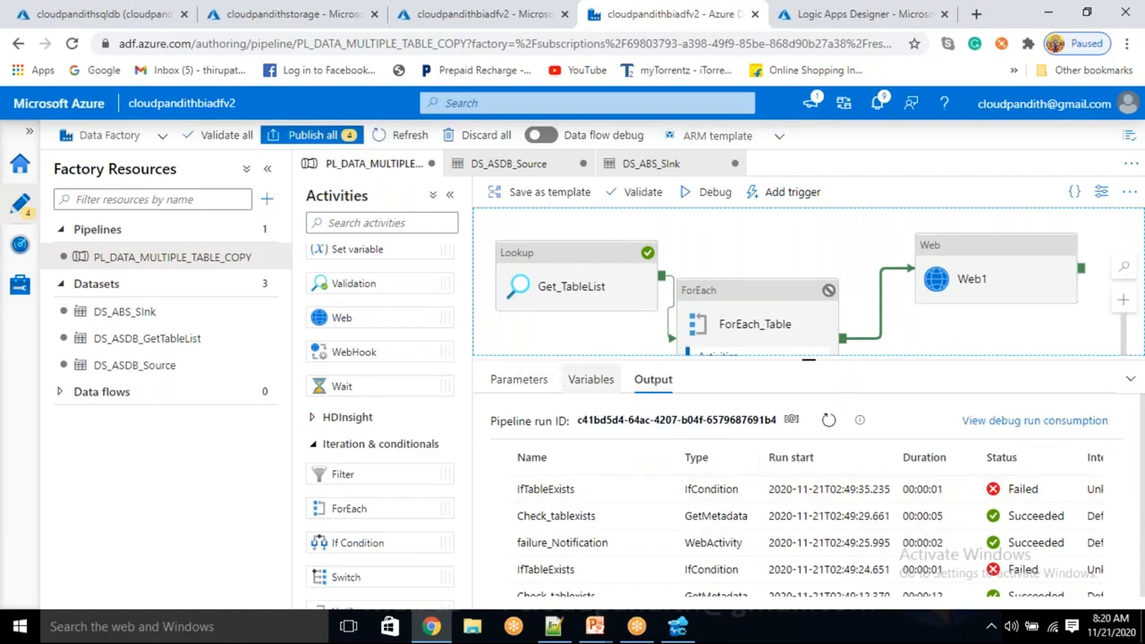
Rename the new Web activity as Success_Notification.
click(1009, 294)
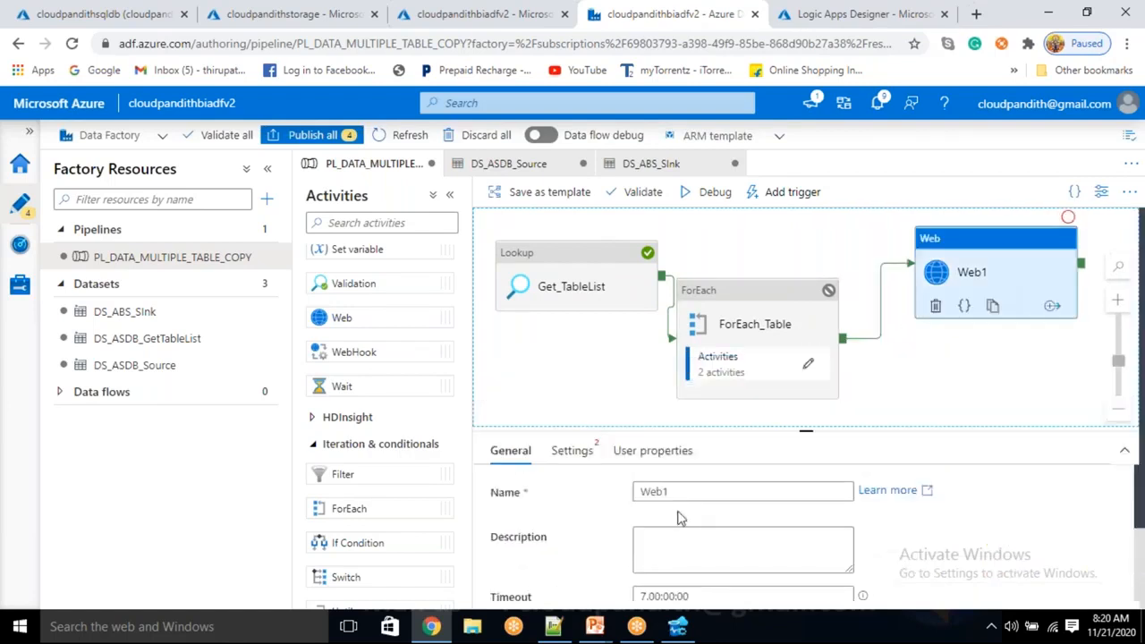
double_click(637, 491)
key(BackSpace)
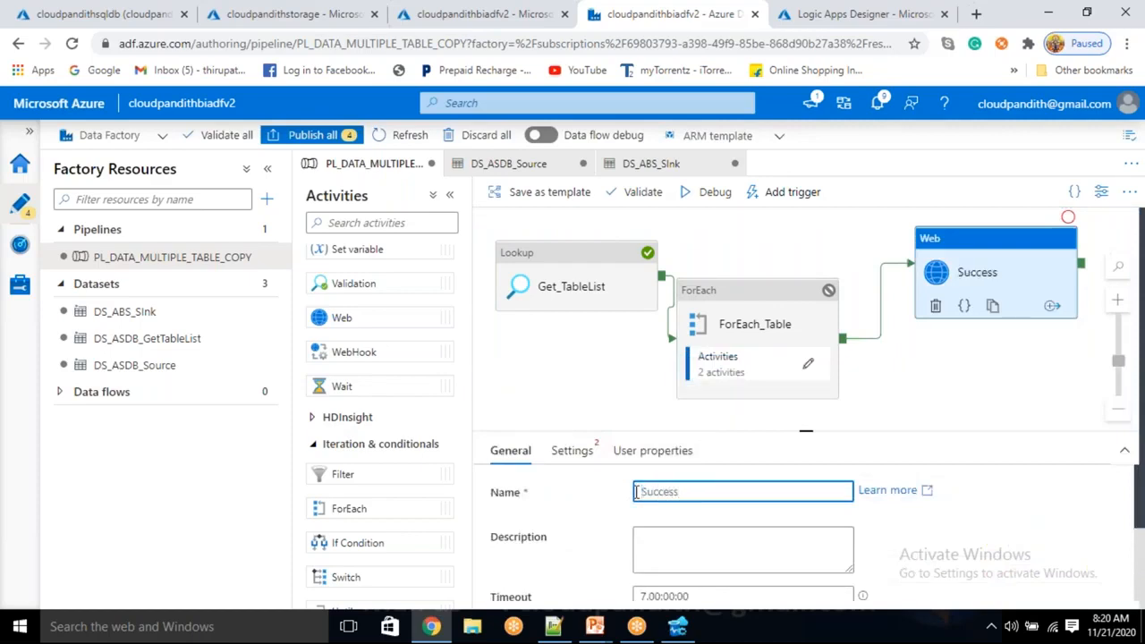
text(Notification)
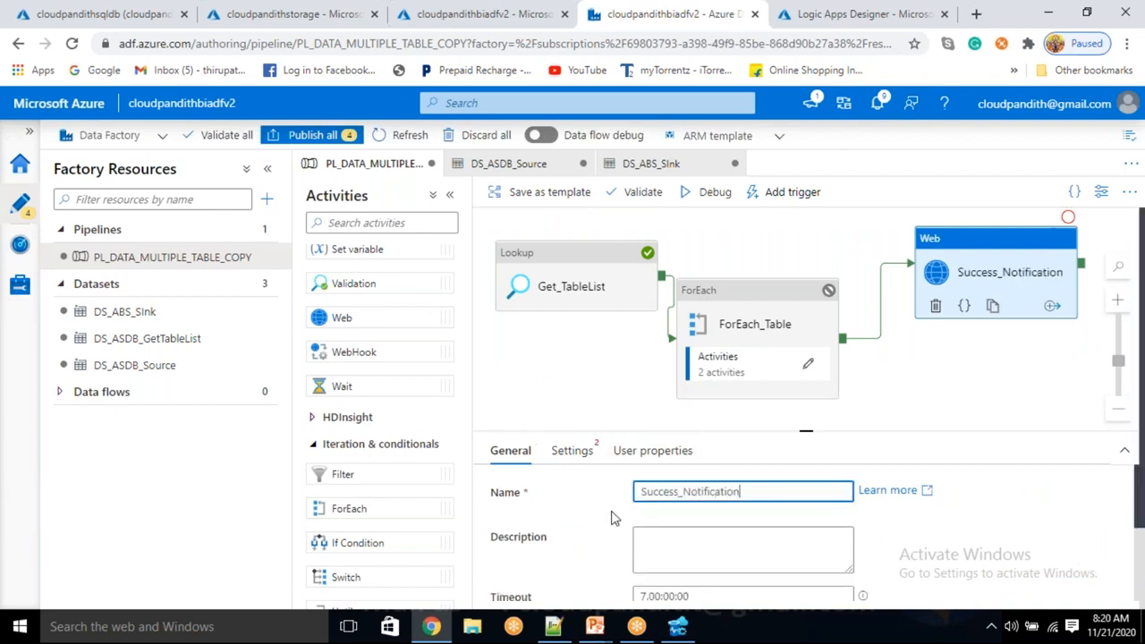
Set Success_Notification's URL to the HTTP POST URL copied from cloudpandithlogicapp's request trigger and its method to POST.
click(573, 454)
click(679, 491)
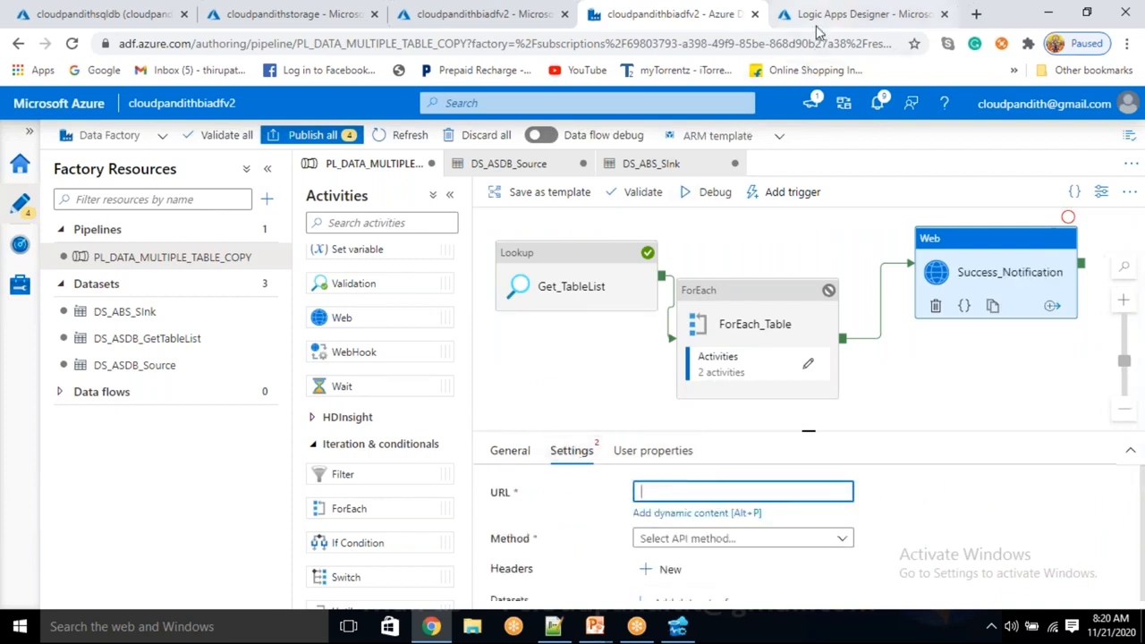
click(859, 14)
click(818, 339)
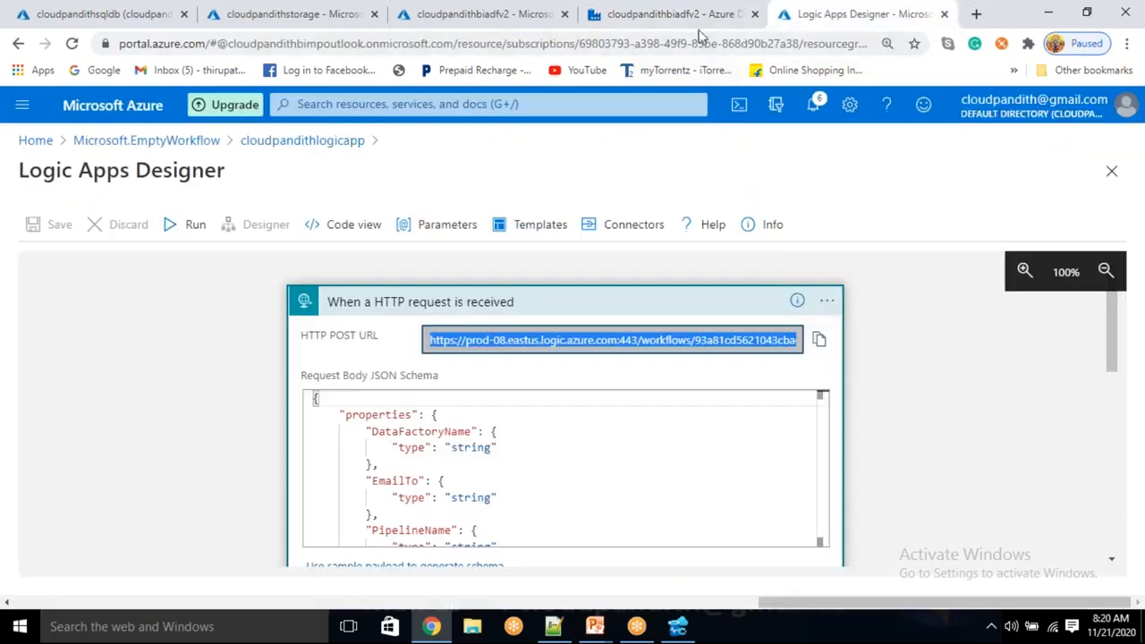
click(672, 14)
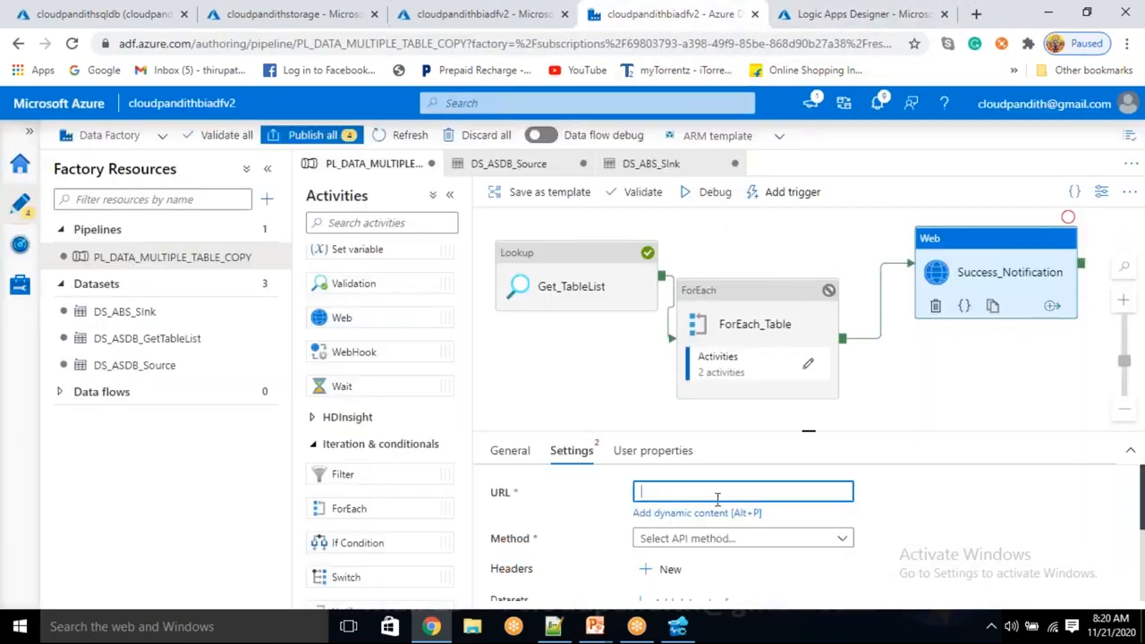
key(ctrl+v)
click(810, 539)
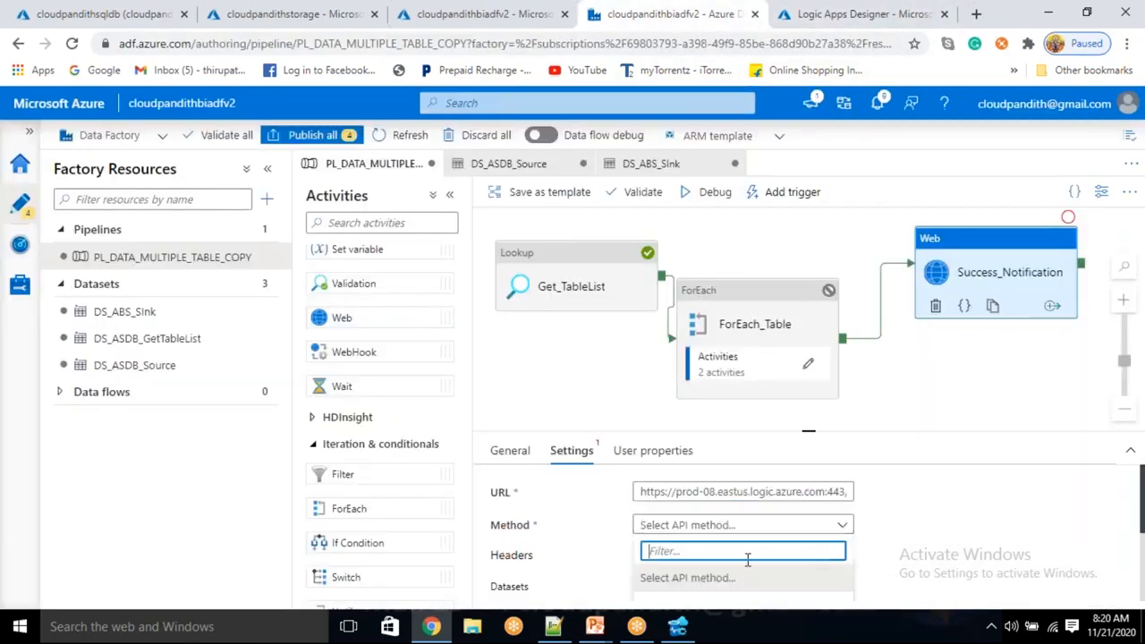
click(673, 554)
scroll(675, 555, up, 2)
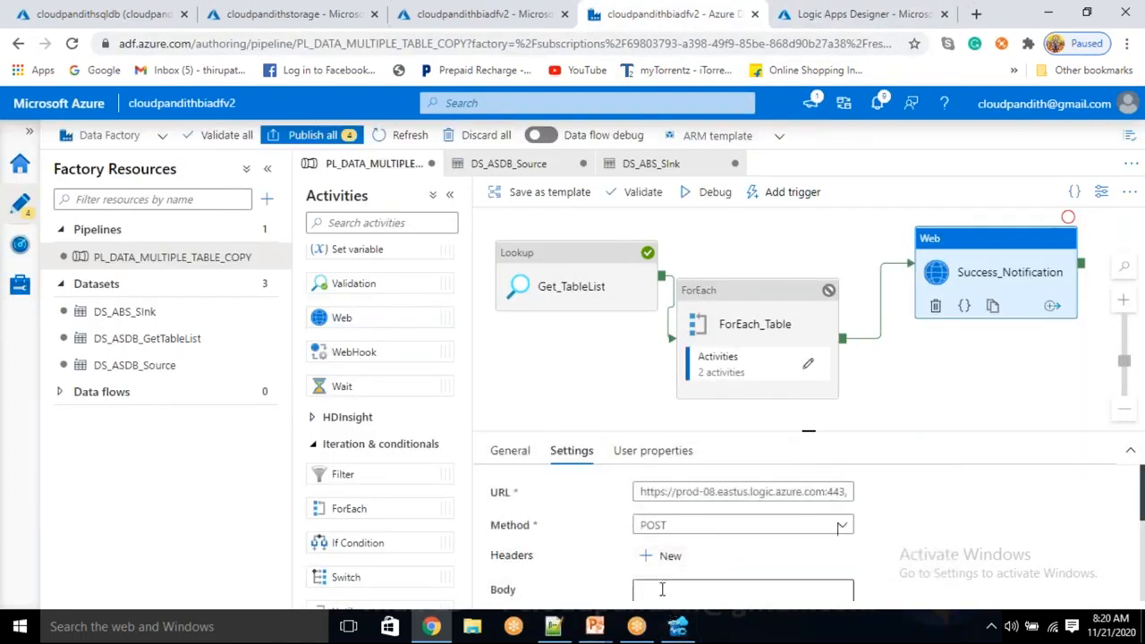
Copy the JSON block with status "Succeeded" from Notepad++ into Success_Notification's request body.
click(553, 626)
click(173, 187)
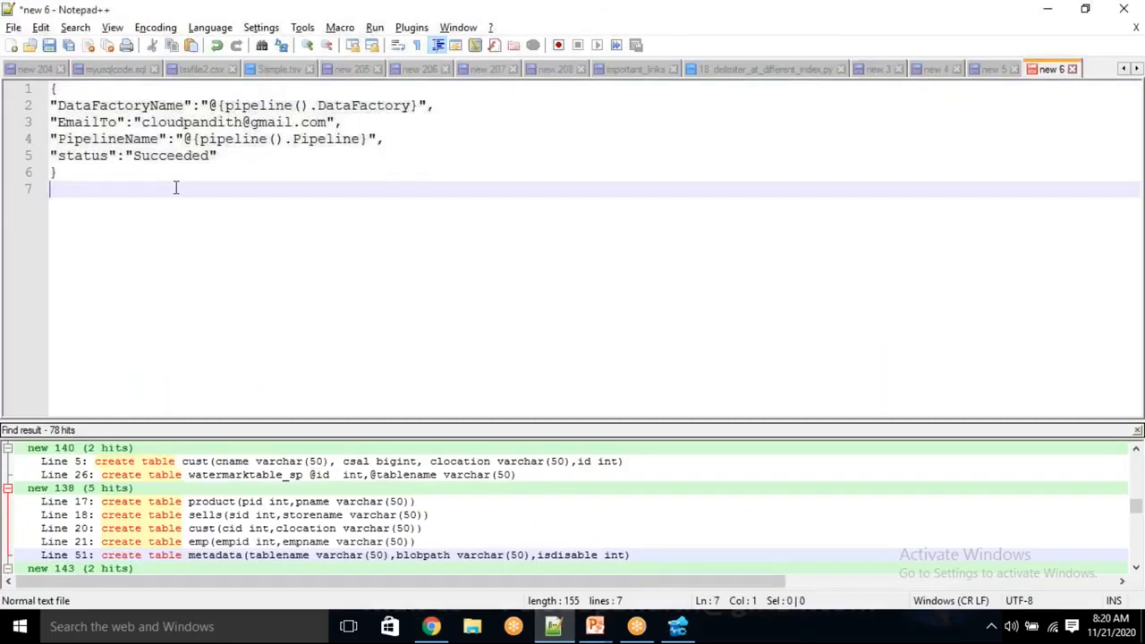
click(95, 173)
drag(77, 174, 43, 87)
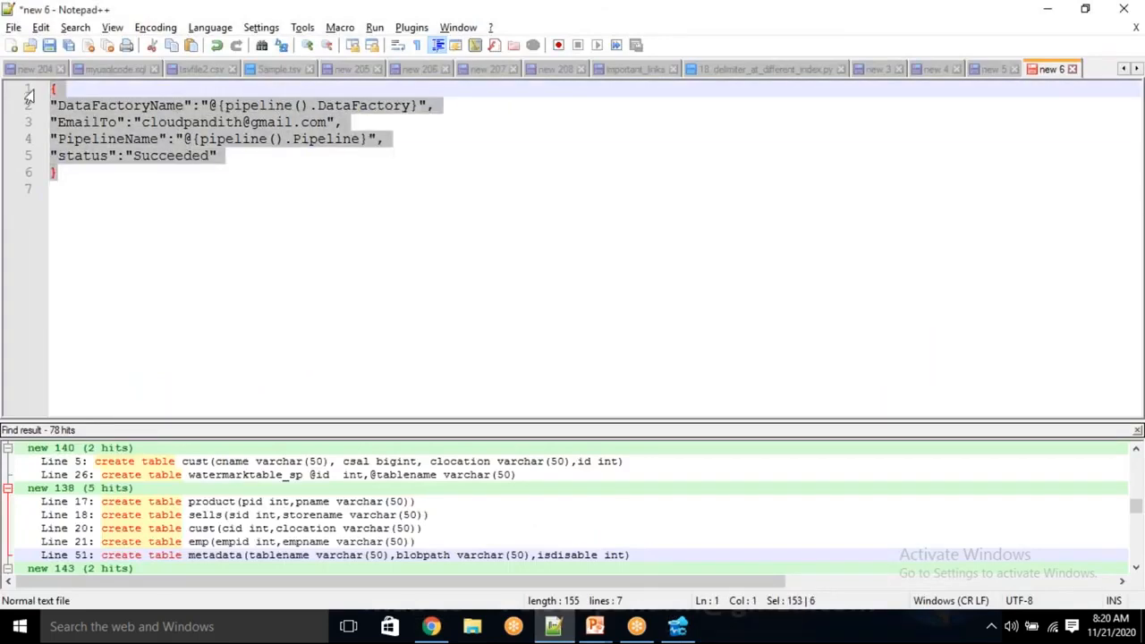
key(alt+Tab)
scroll(685, 409, up, 2)
scroll(698, 552, down, 3)
scroll(669, 510, up, 2)
click(670, 514)
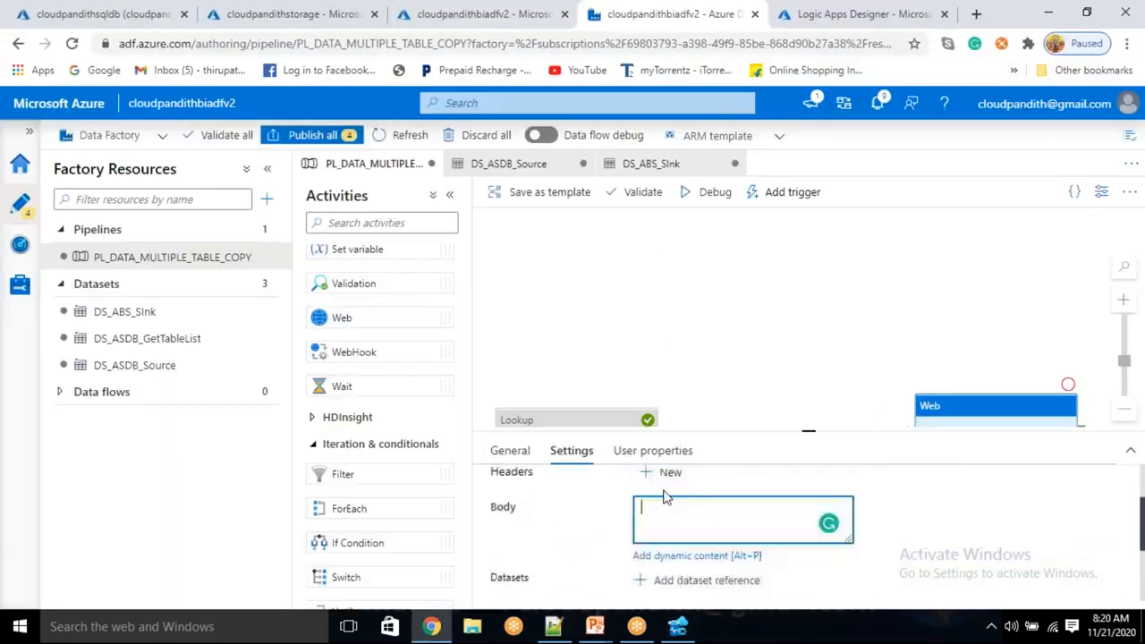
key(ctrl+v)
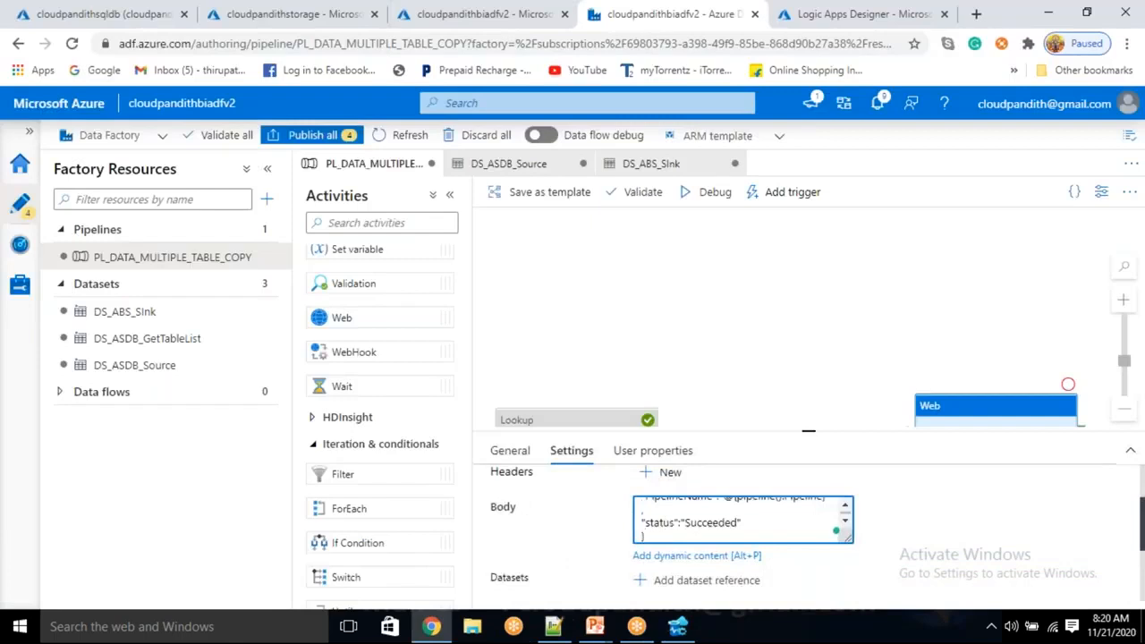
Clone the Success_Notification activity on the main pipeline canvas.
click(823, 329)
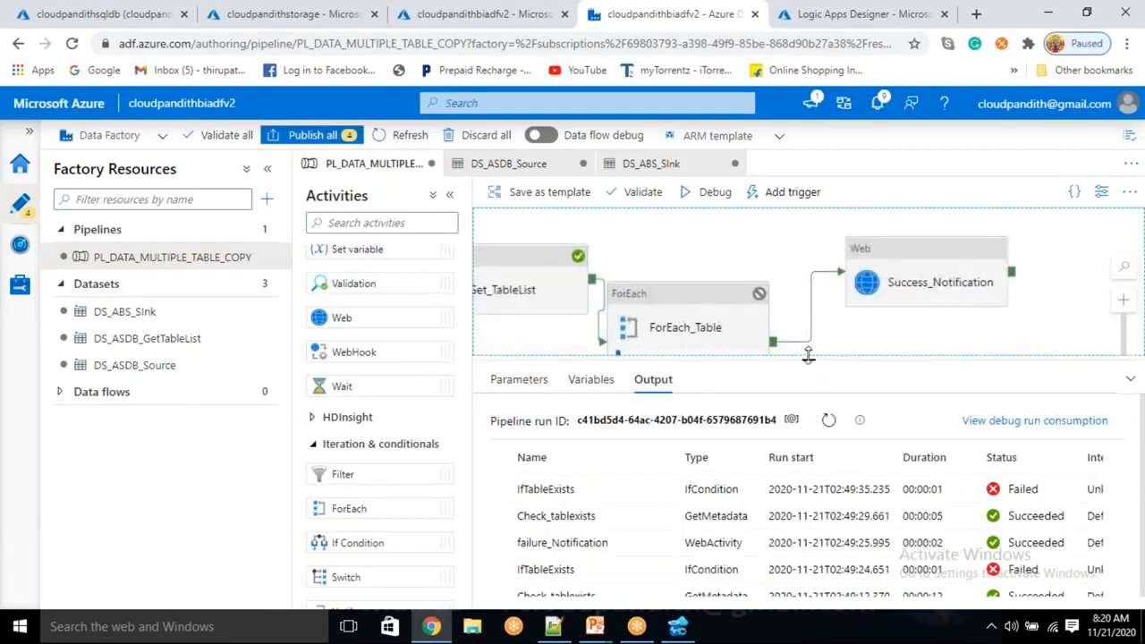
drag(808, 355, 808, 430)
click(923, 295)
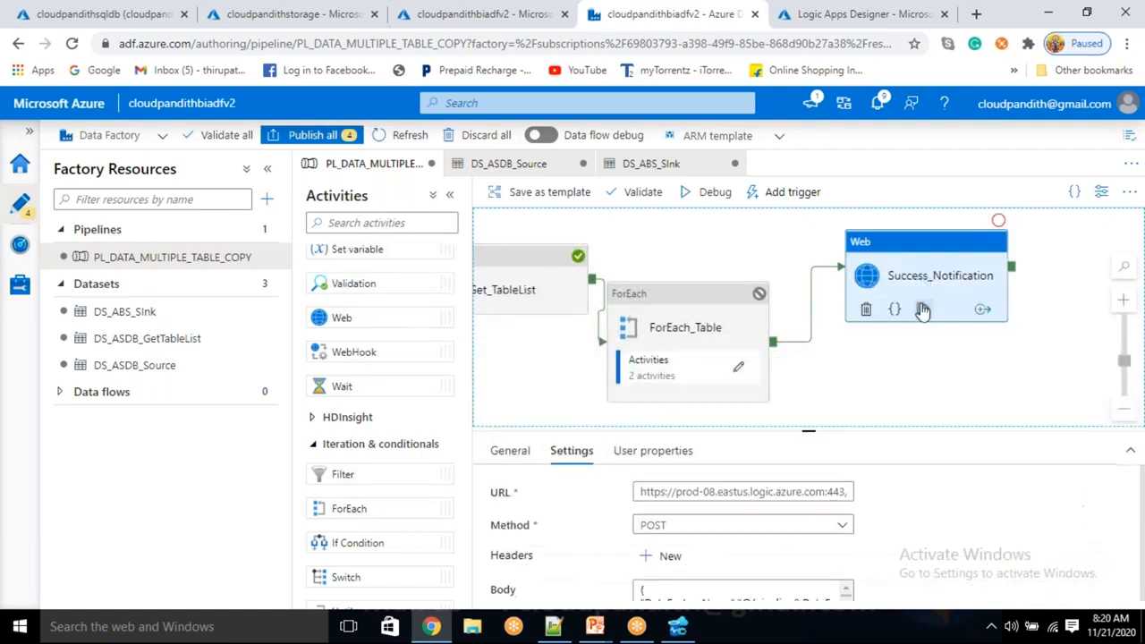
click(923, 310)
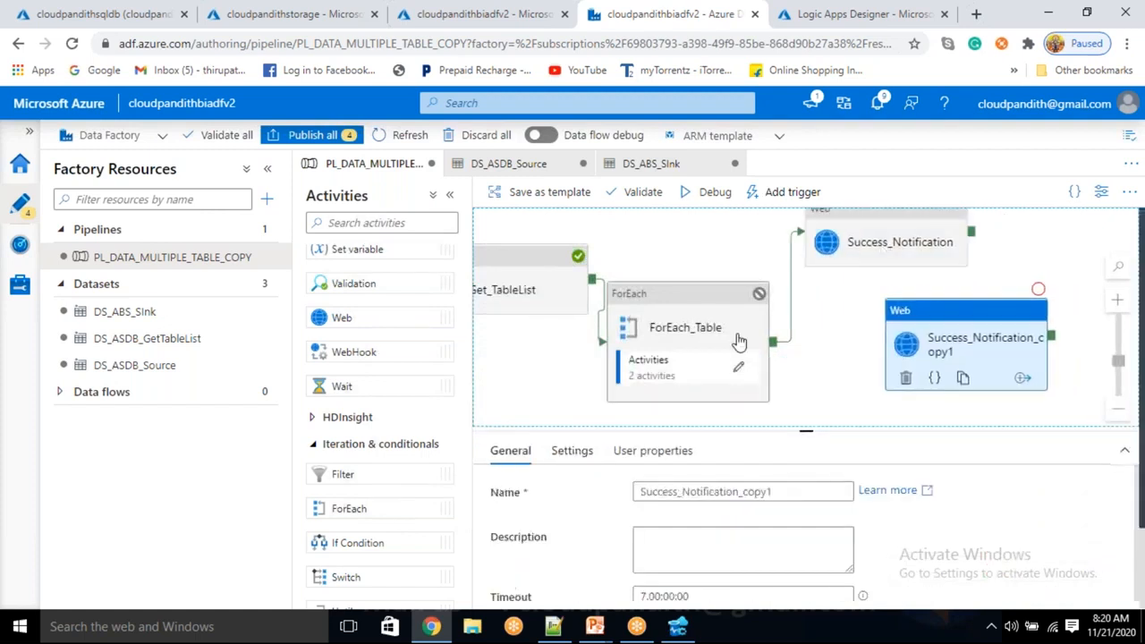
Connect ForEach_Table to the cloned Web activity and change that connection's condition to Failure.
drag(774, 350, 832, 340)
right_click(832, 340)
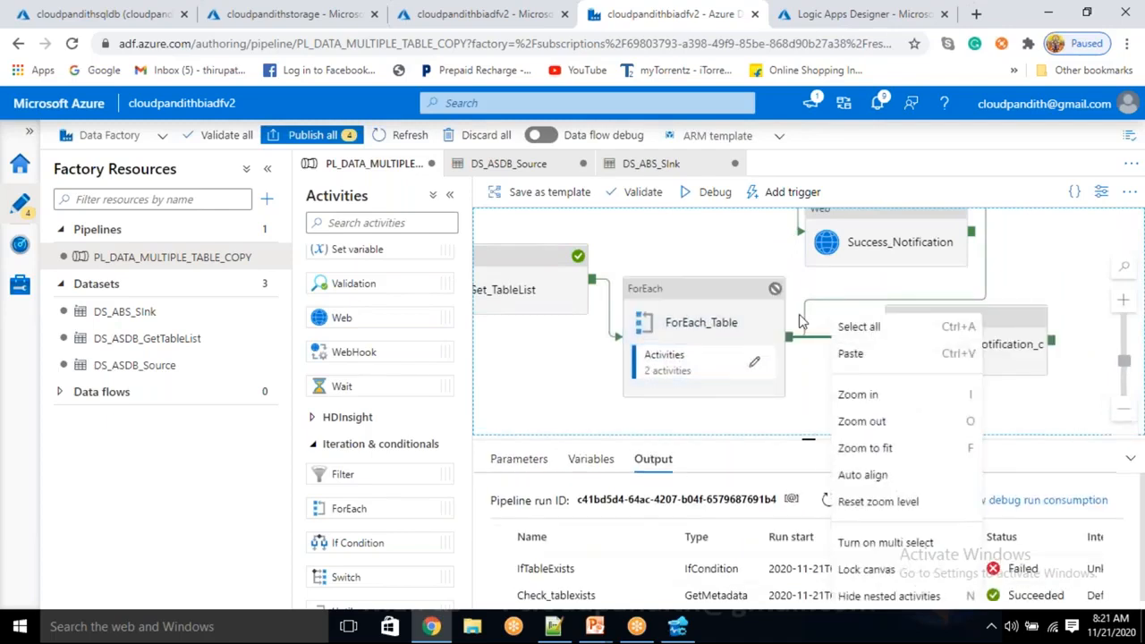
click(816, 343)
right_click(854, 342)
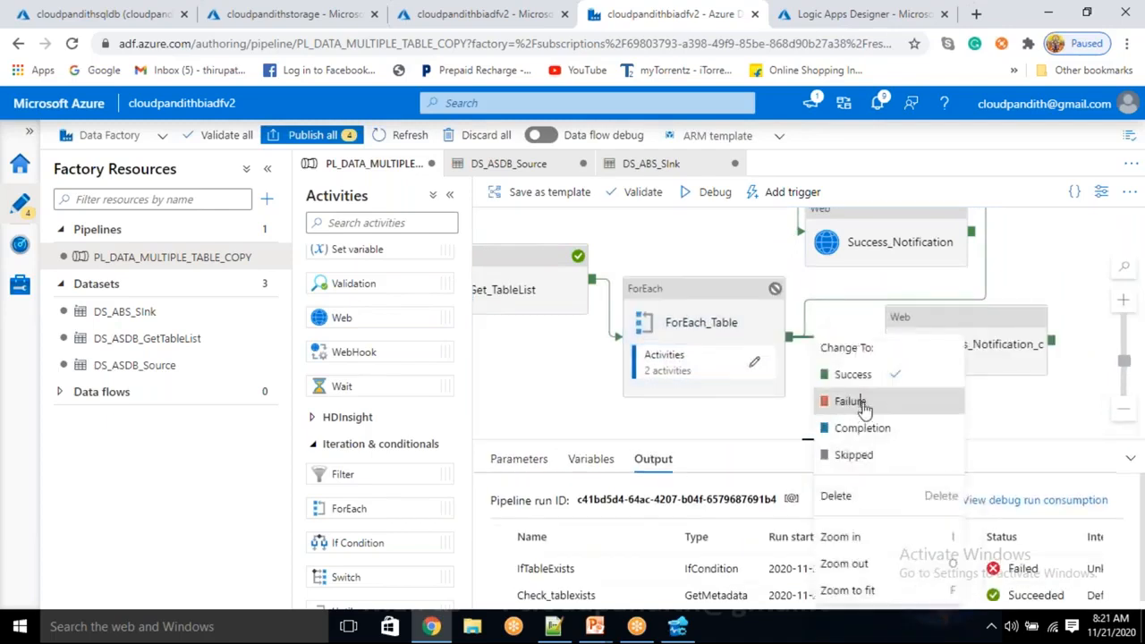
click(856, 401)
Rename the cloned Web activity as Failure_Notification.
click(952, 347)
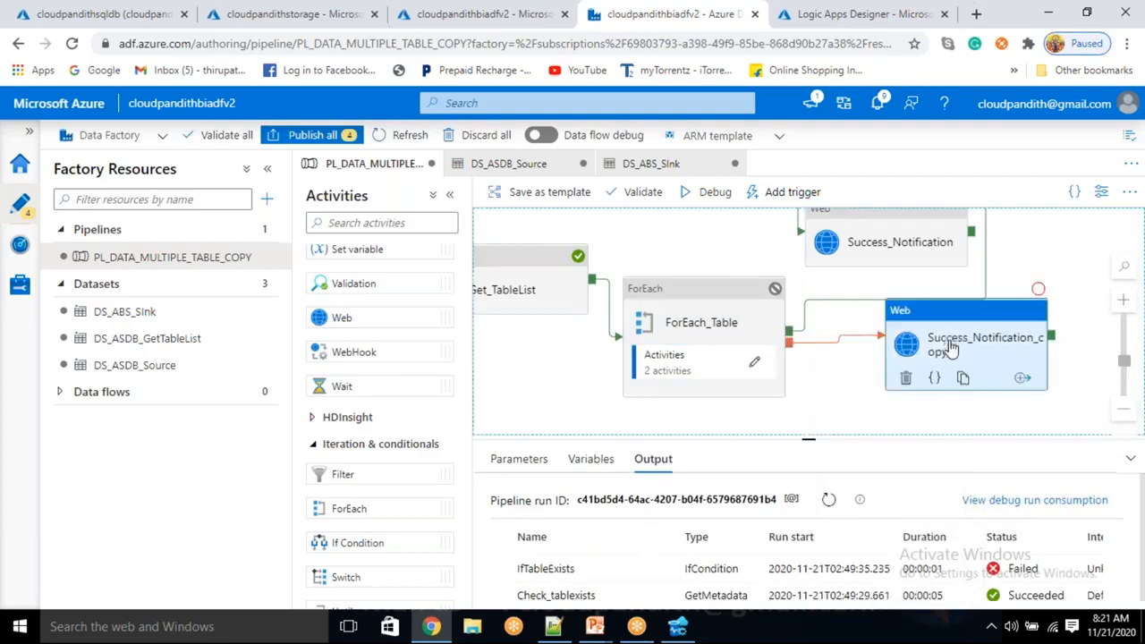
click(677, 493)
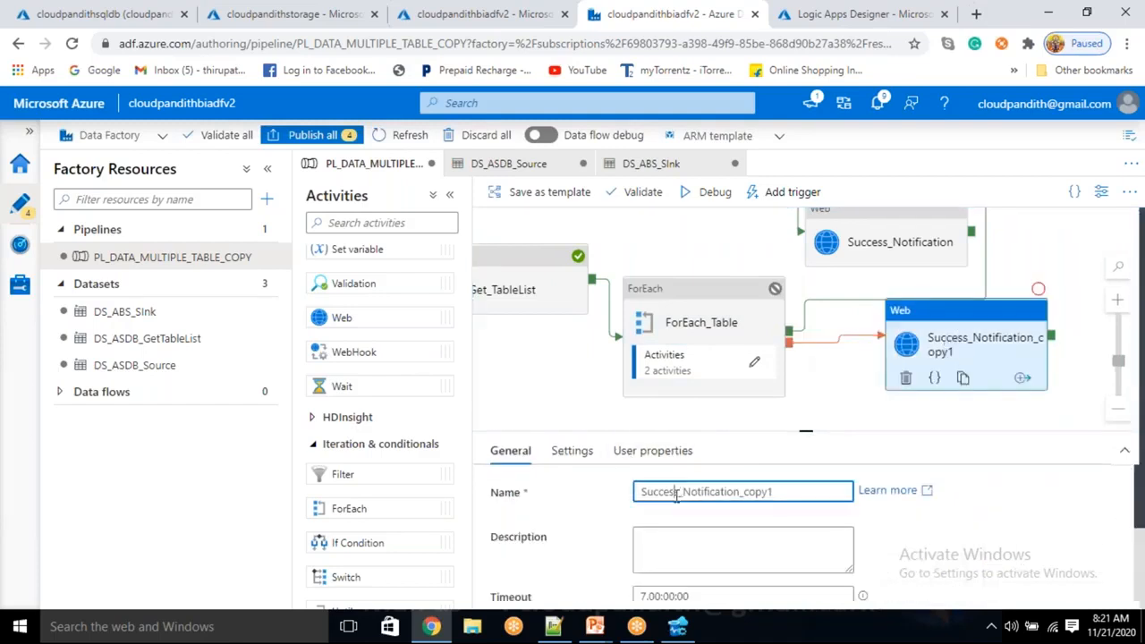
key(BackSpace)
key(BackSpace)
key(BackSpace)
key(BackSpace)
key(BackSpace)
key(BackSpace)
key(BackSpace)
text(Failure)
key(End)
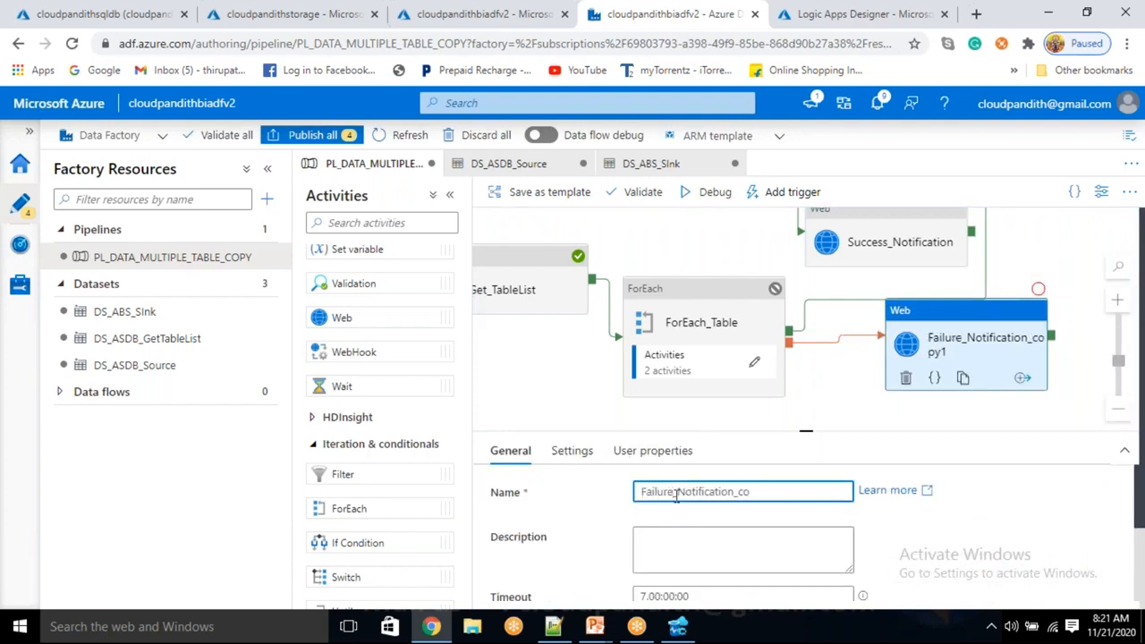
Clear the existing request body in Failure_Notification's settings.
click(572, 450)
scroll(680, 537, down, 2)
click(681, 533)
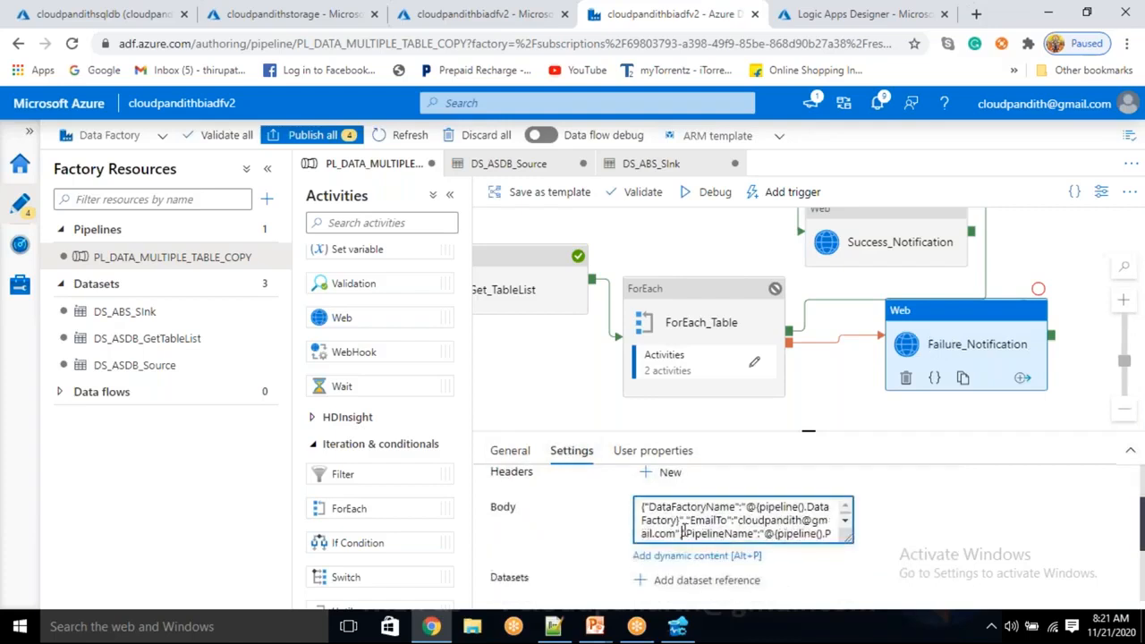
key(ctrl+a)
key(BackSpace)
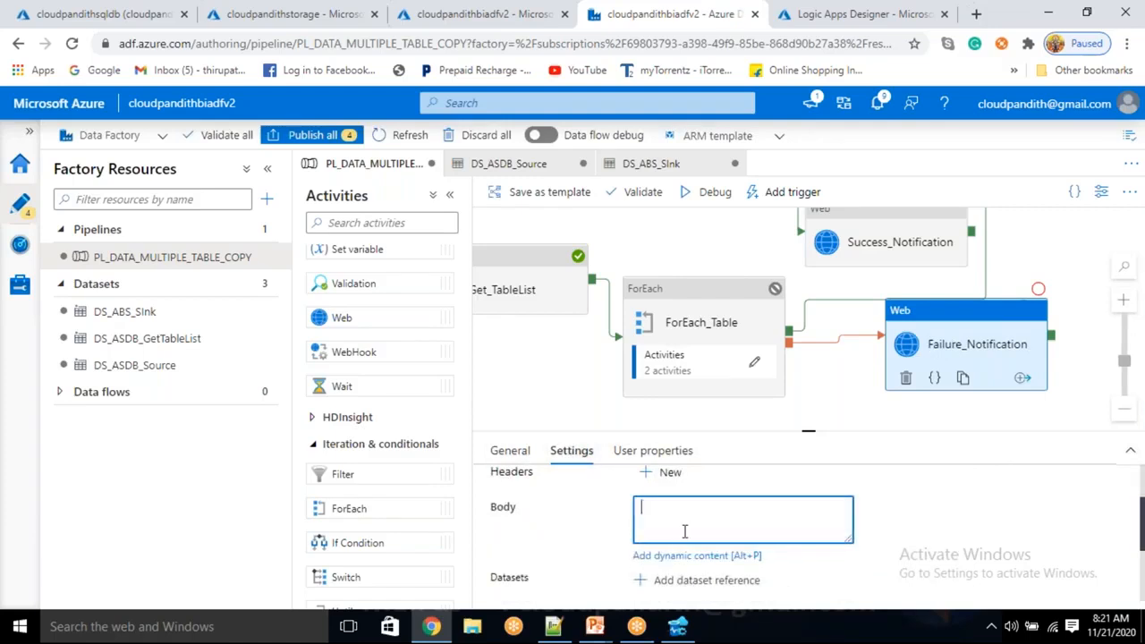
Switch to Notepad++, duplicate the JSON block below the original and set the copy's status to "Failed".
click(553, 626)
click(111, 202)
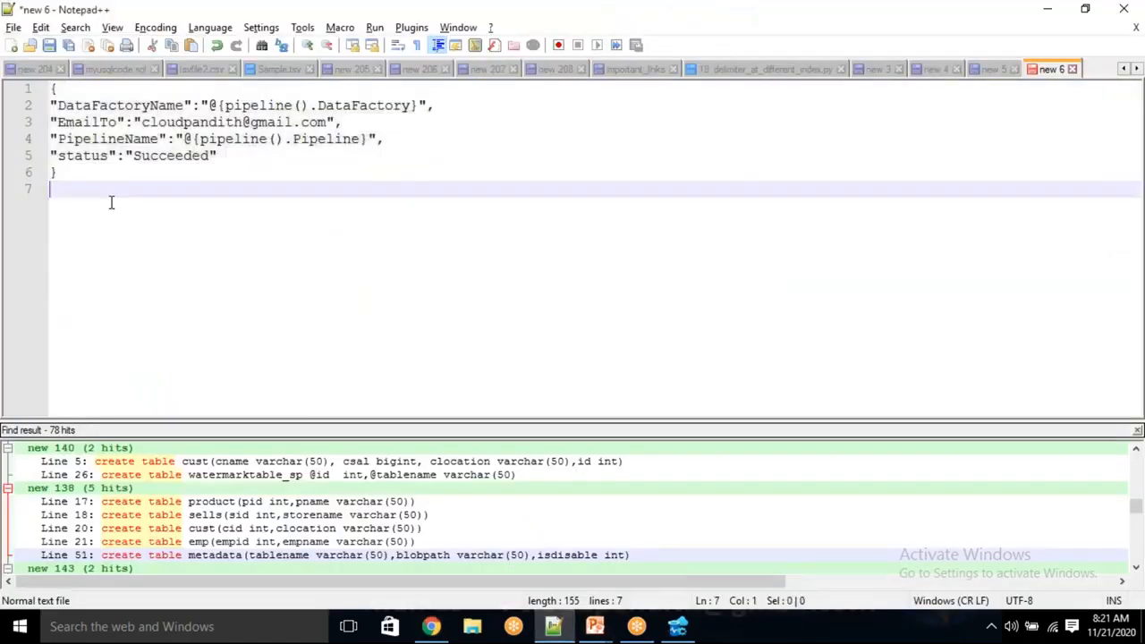
drag(83, 175, 49, 87)
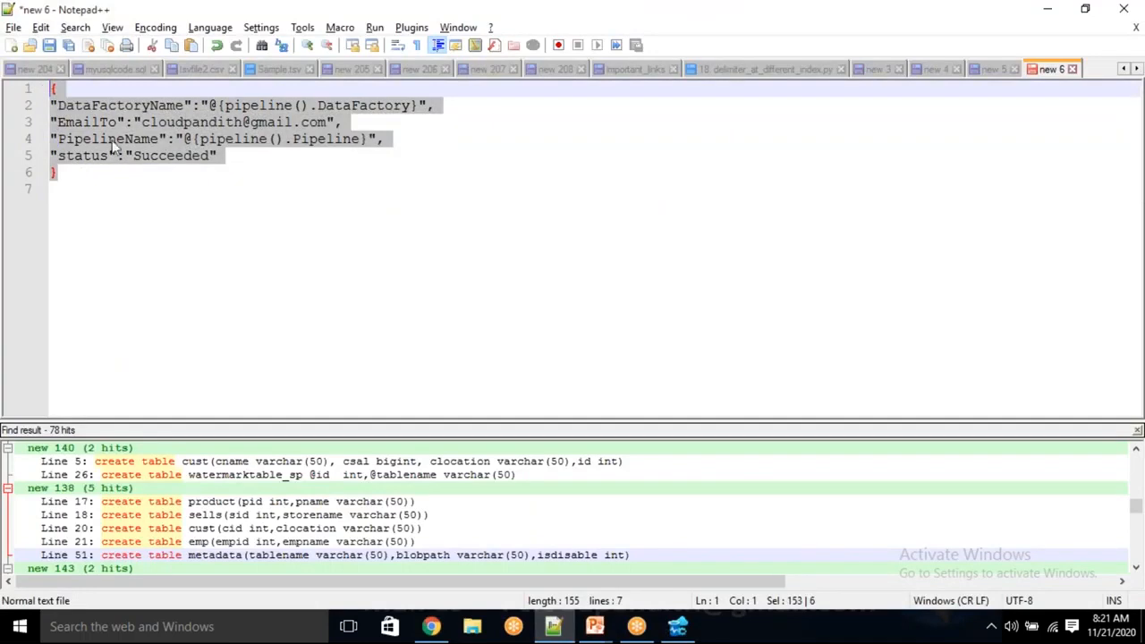
click(114, 171)
key(Return)
key(Return)
key(Return)
key(ctrl+v)
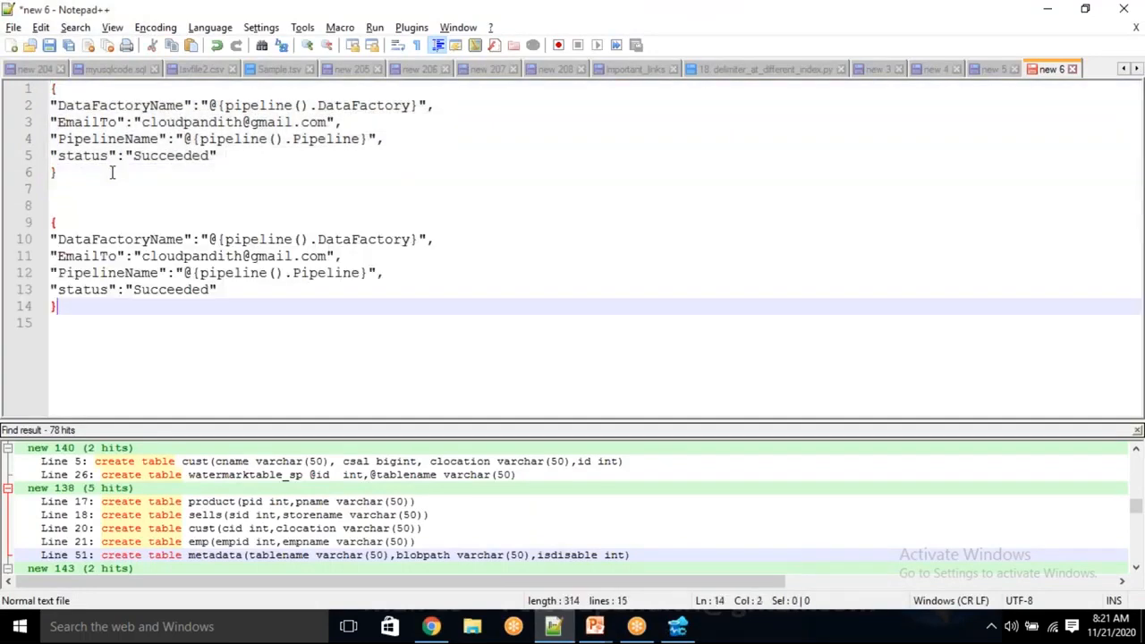
double_click(172, 288)
key(BackSpace)
text(Failed)
Copy the JSON block with status "Failed" into Failure_Notification's request body in the pipeline.
drag(87, 320, 37, 219)
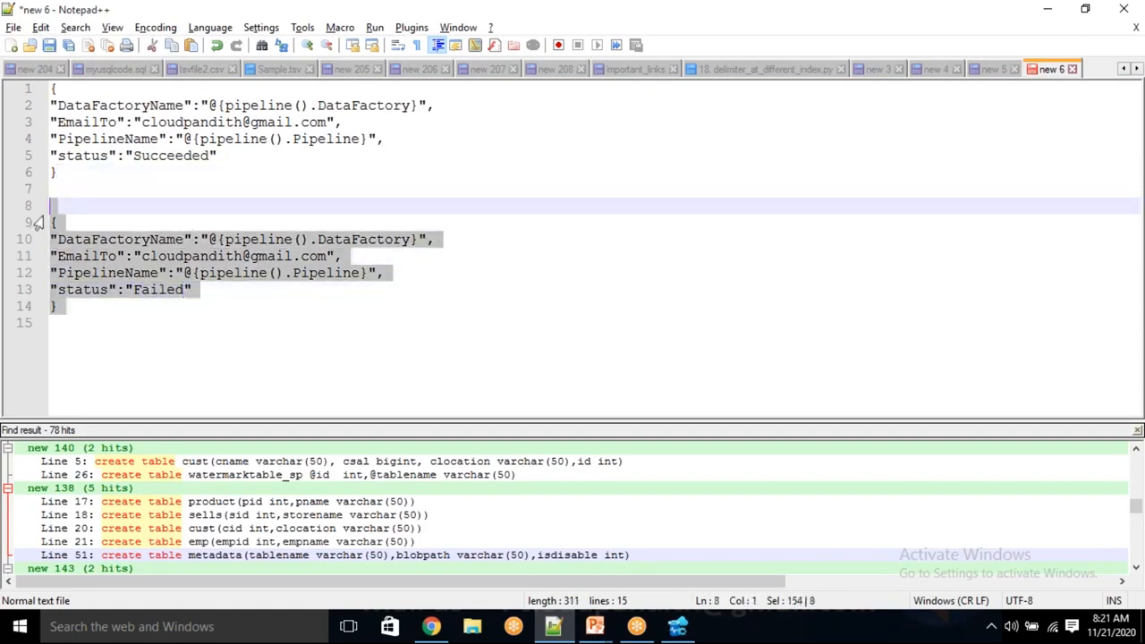
key(alt+Tab)
click(698, 531)
key(ctrl+v)
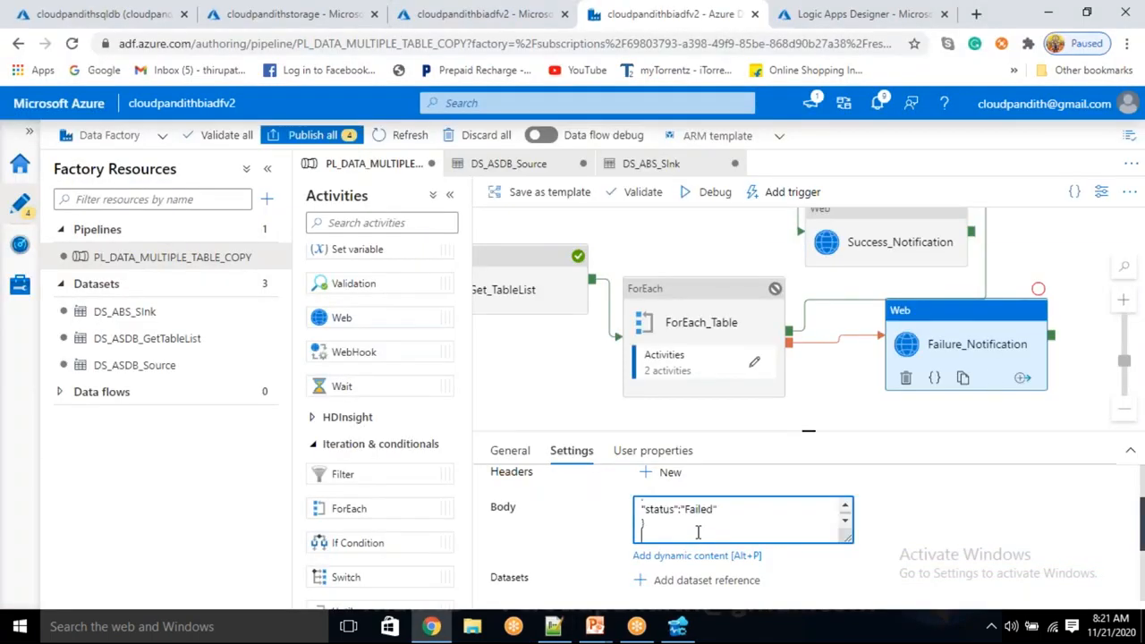
Auto align the activities on the pipeline canvas.
click(984, 305)
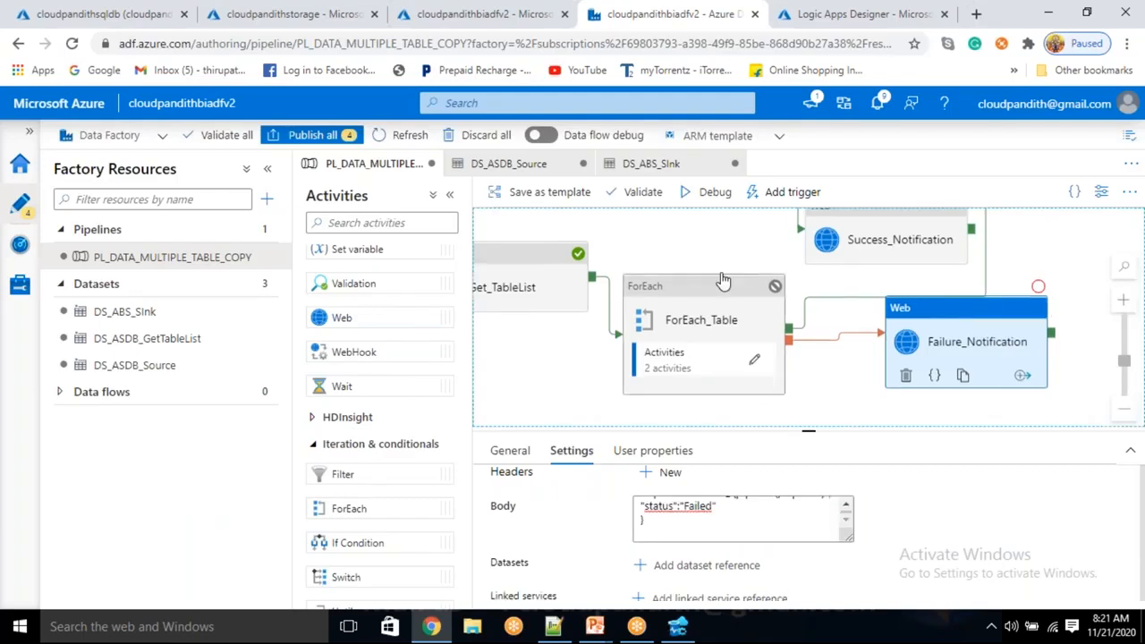
right_click(689, 248)
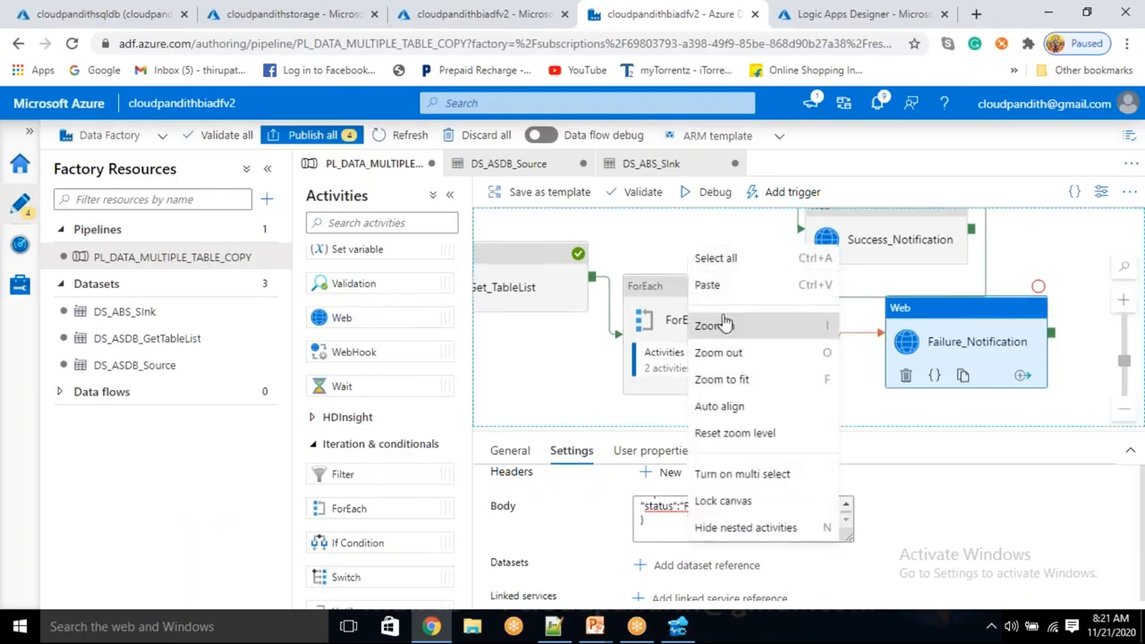
click(732, 407)
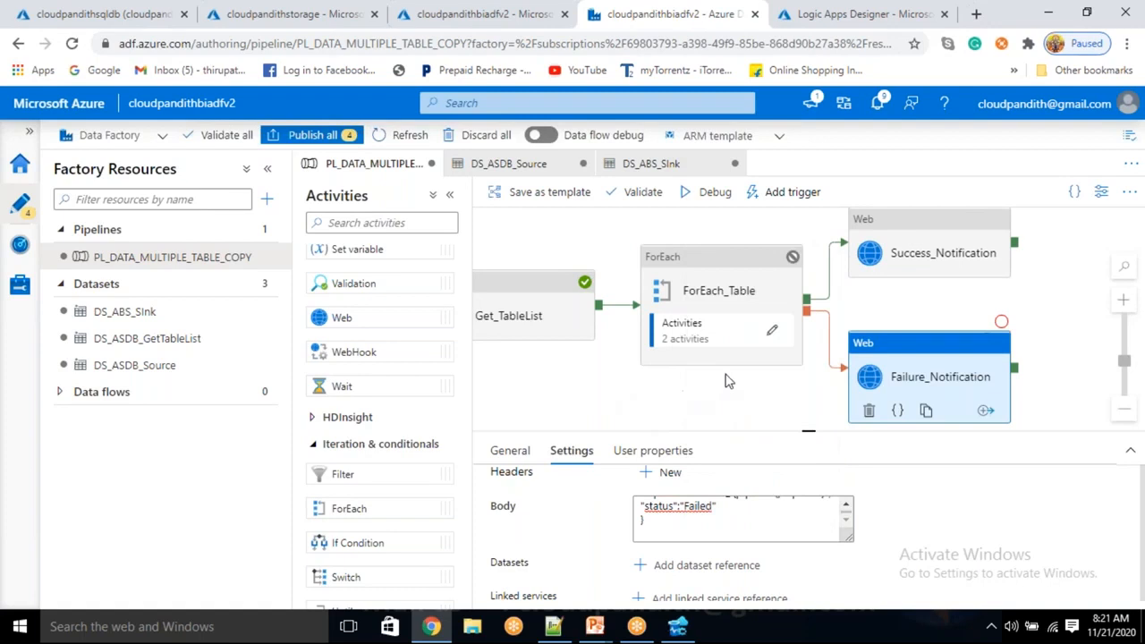
Read the error details of the failed IfTableExists activity in the pipeline's debug output.
click(741, 402)
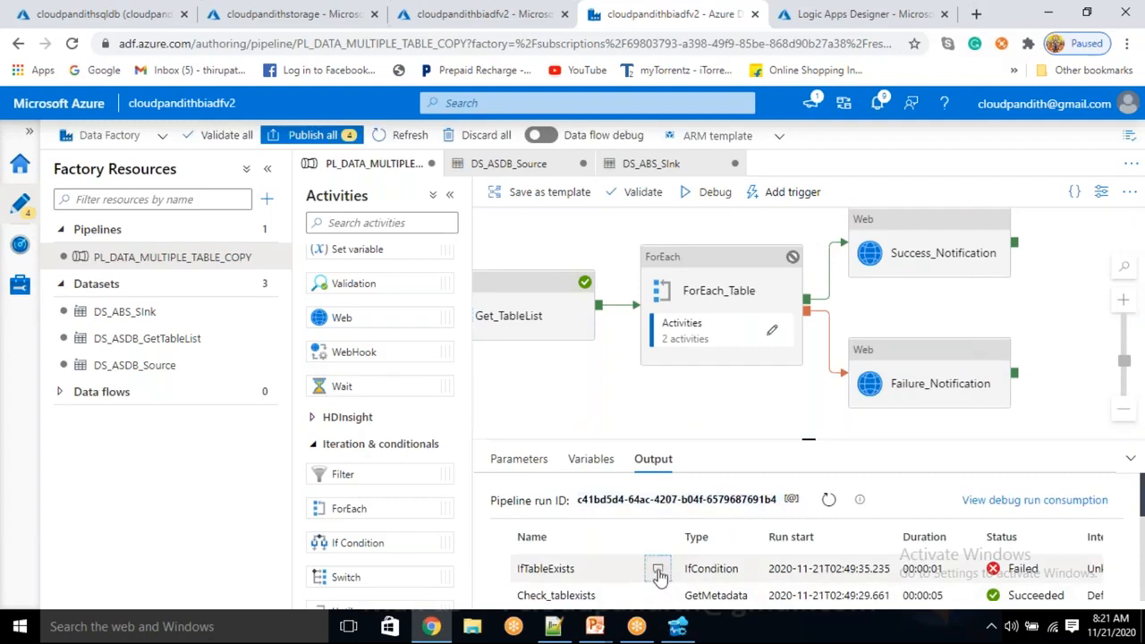
click(658, 573)
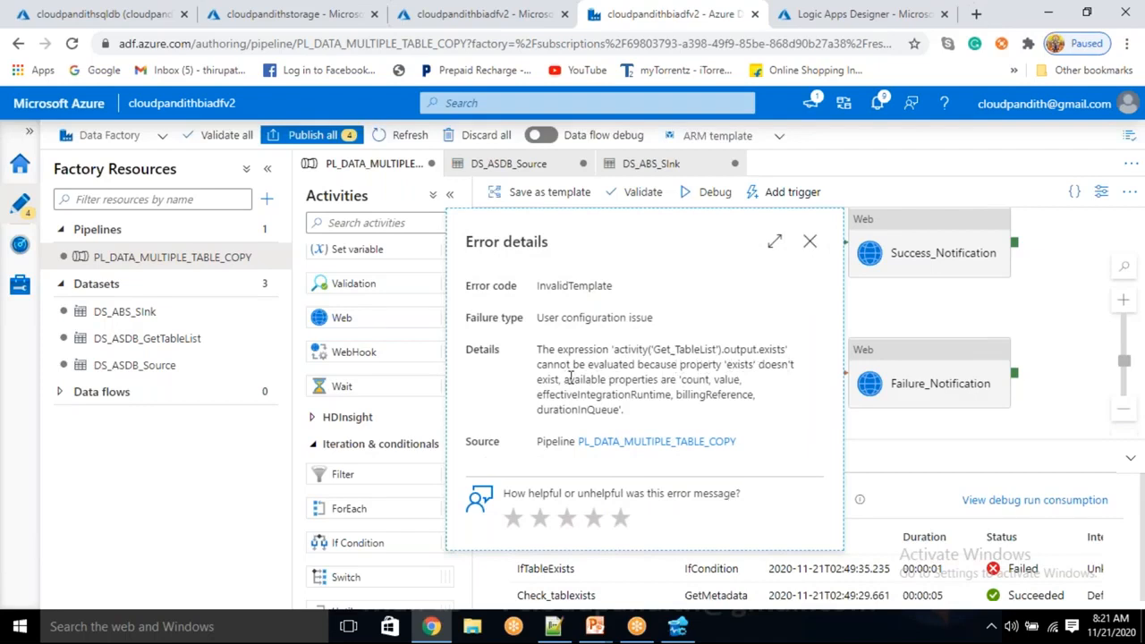
drag(569, 380, 602, 380)
double_click(740, 349)
double_click(768, 349)
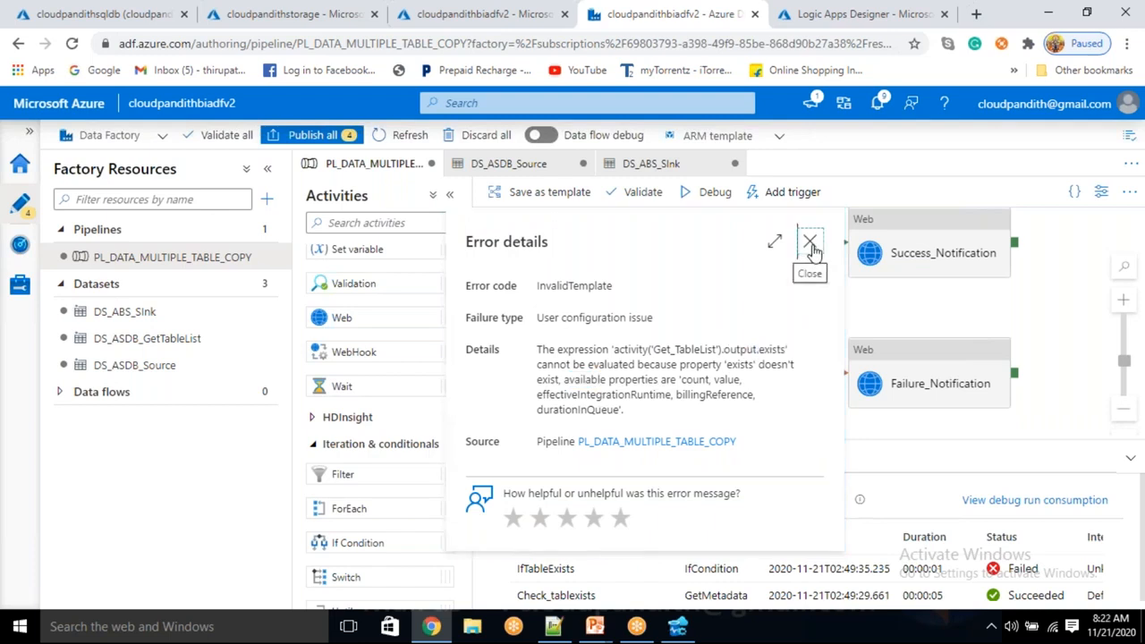
click(811, 245)
click(768, 331)
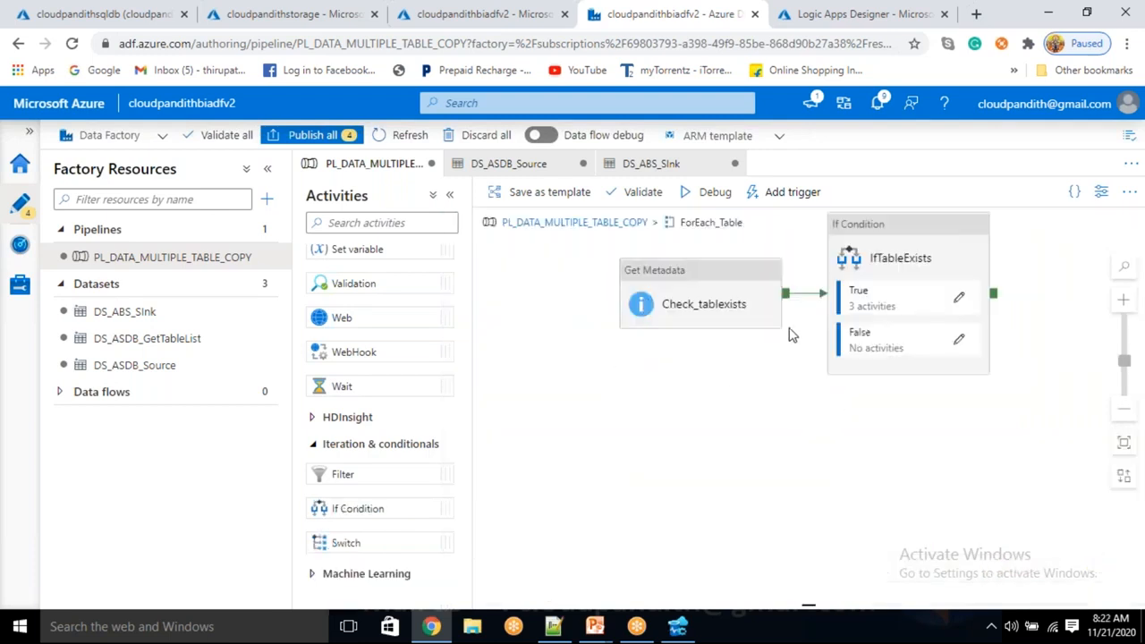
click(886, 259)
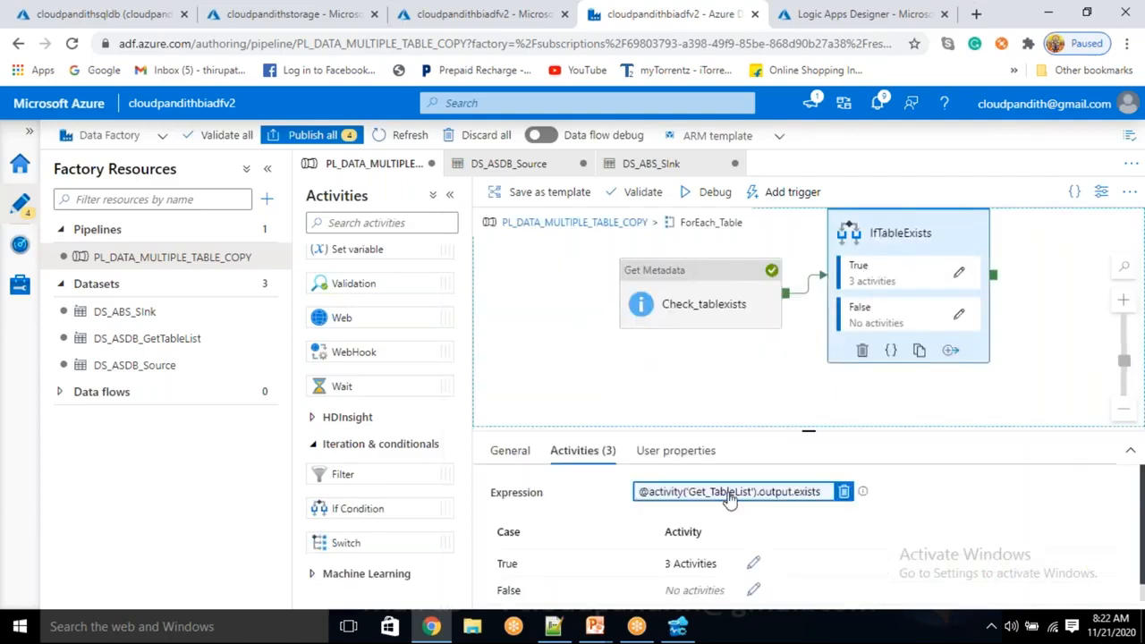
click(730, 501)
drag(832, 177, 637, 176)
key(BackSpace)
scroll(707, 403, down, 3)
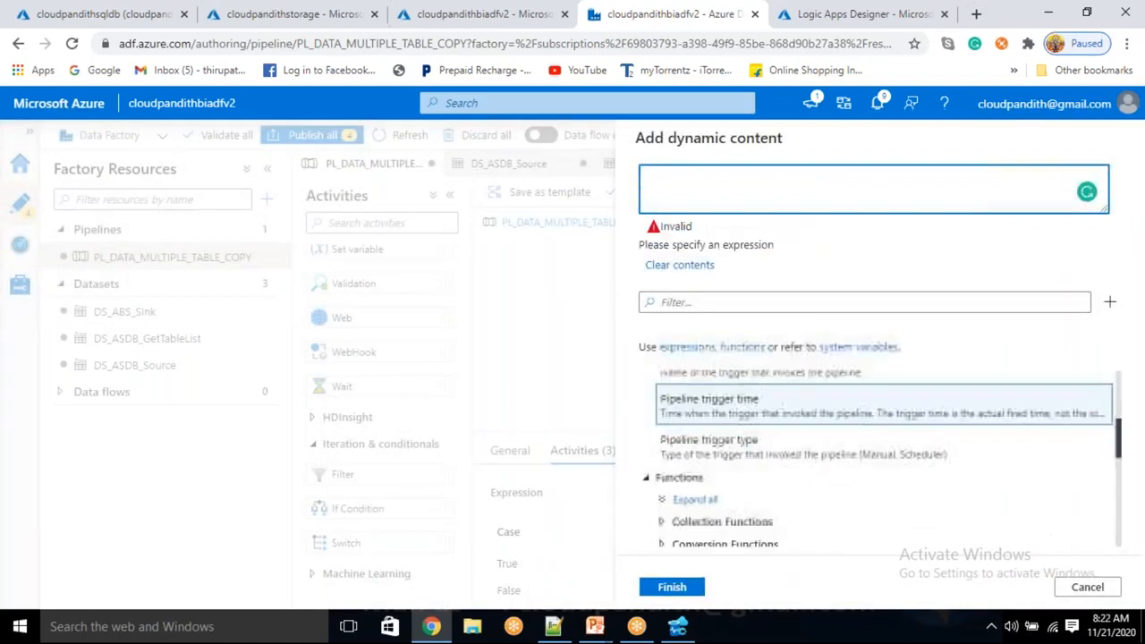
scroll(731, 529, down, 5)
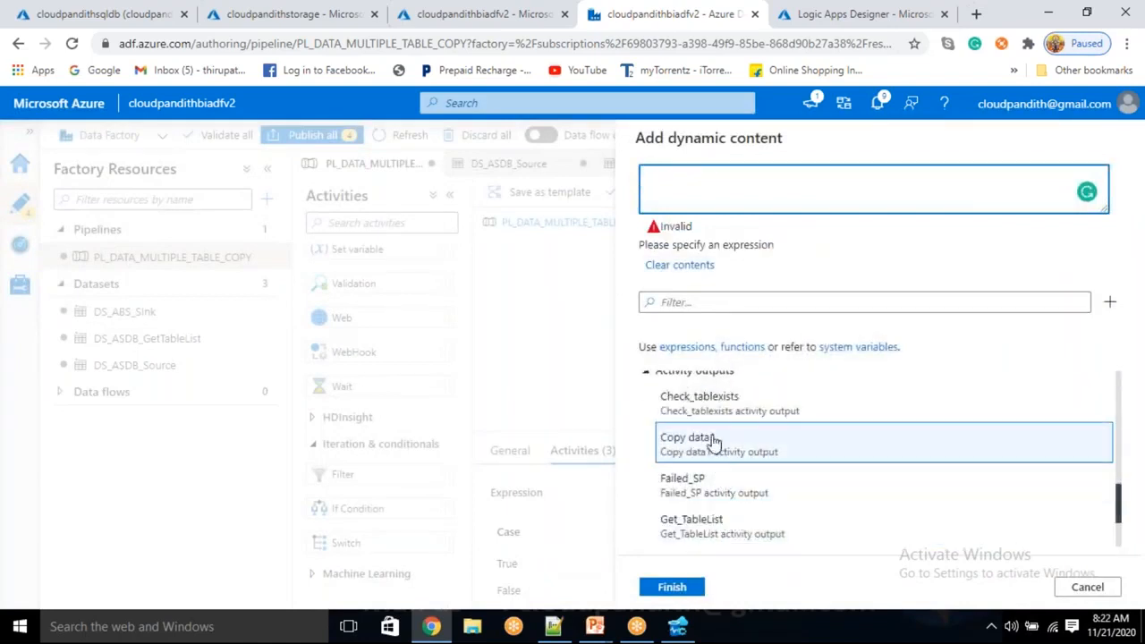
click(708, 407)
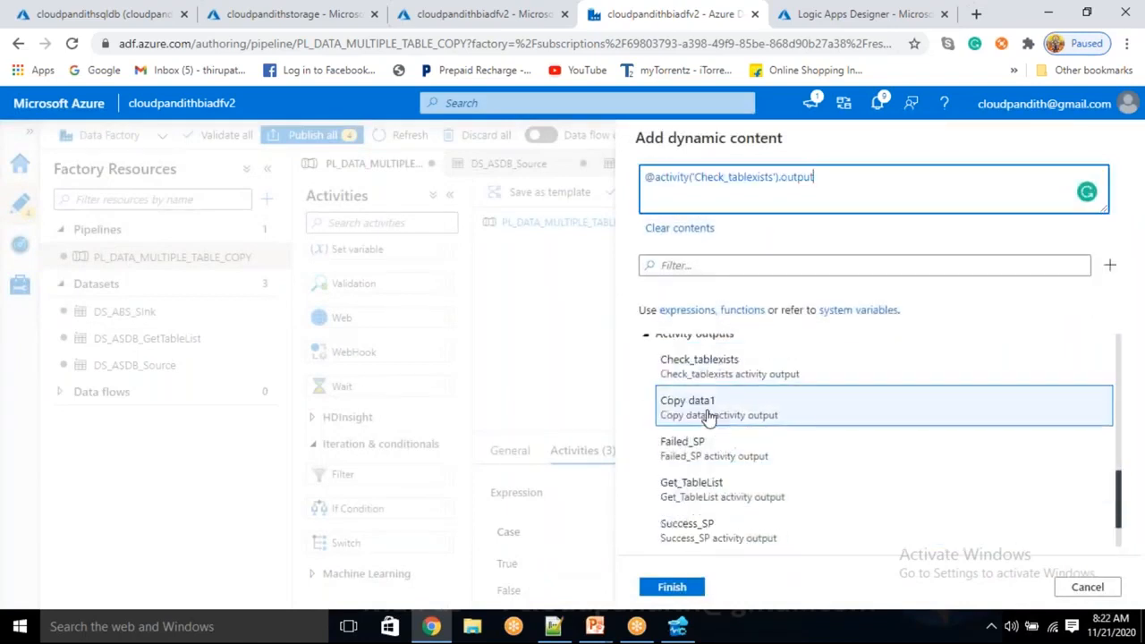
text(.exists)
click(677, 589)
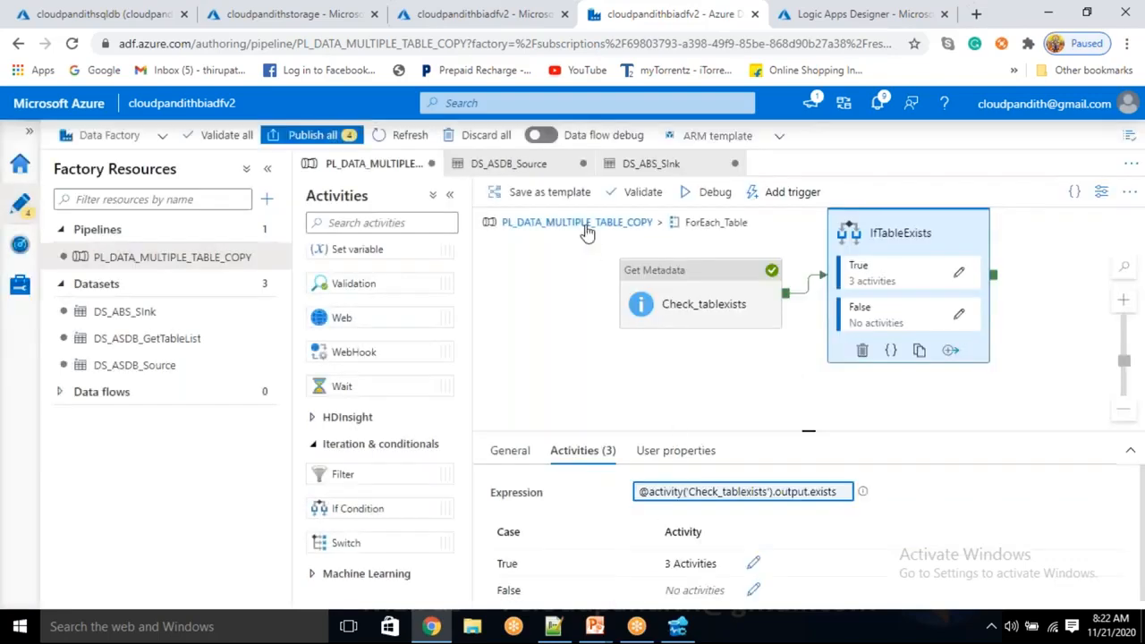
Return to the main pipeline, start a debug run and enlarge the area listing its activity runs.
click(636, 220)
click(715, 197)
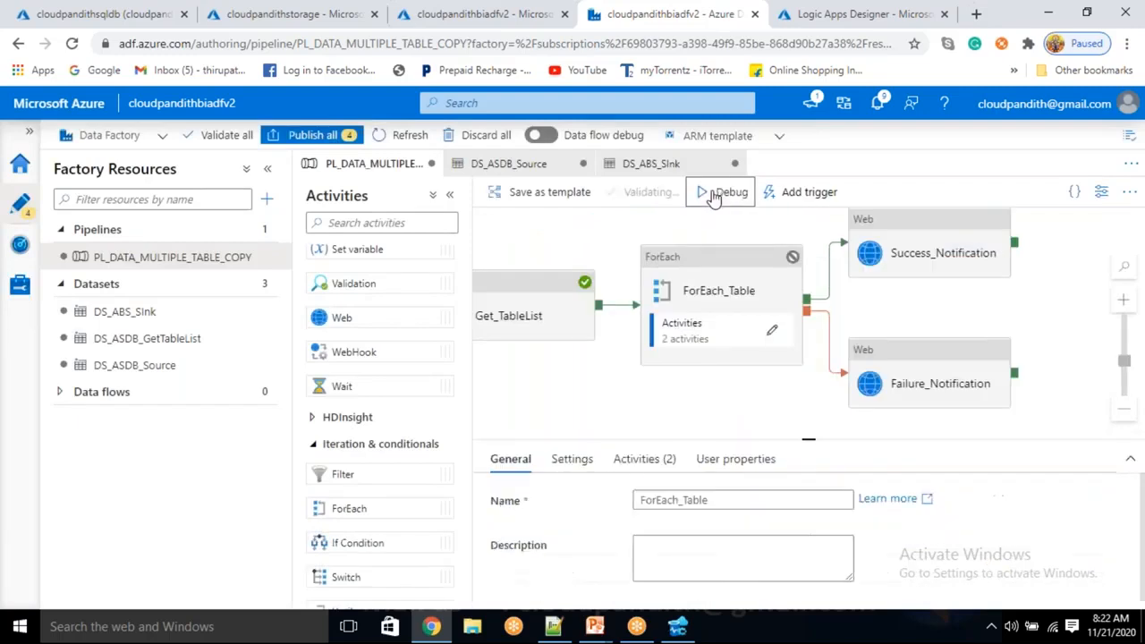
click(685, 331)
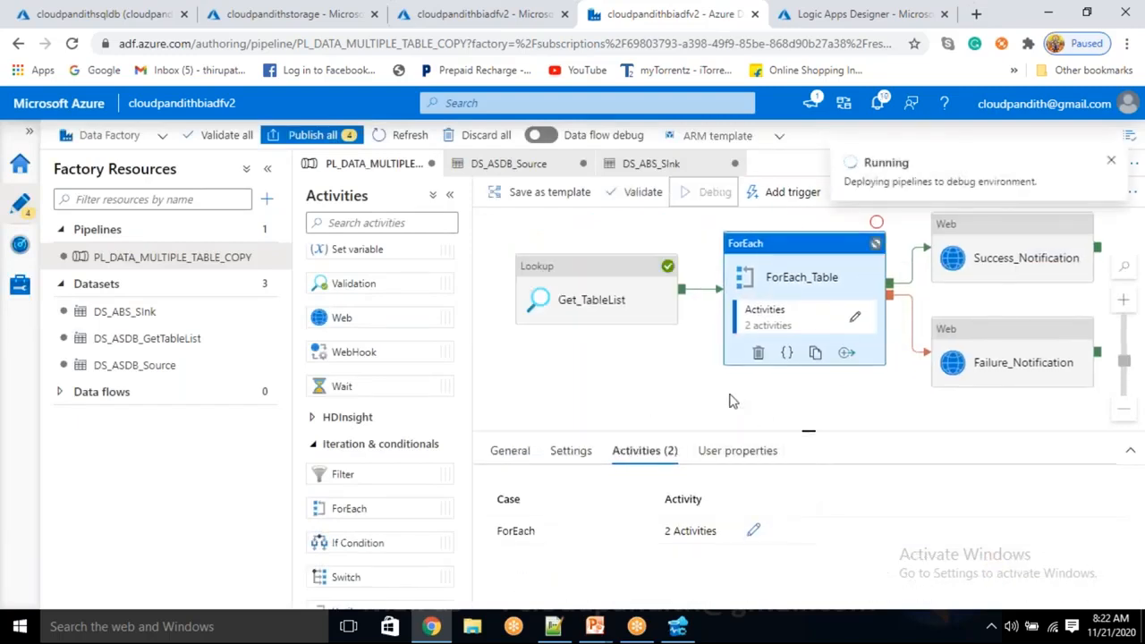
click(726, 401)
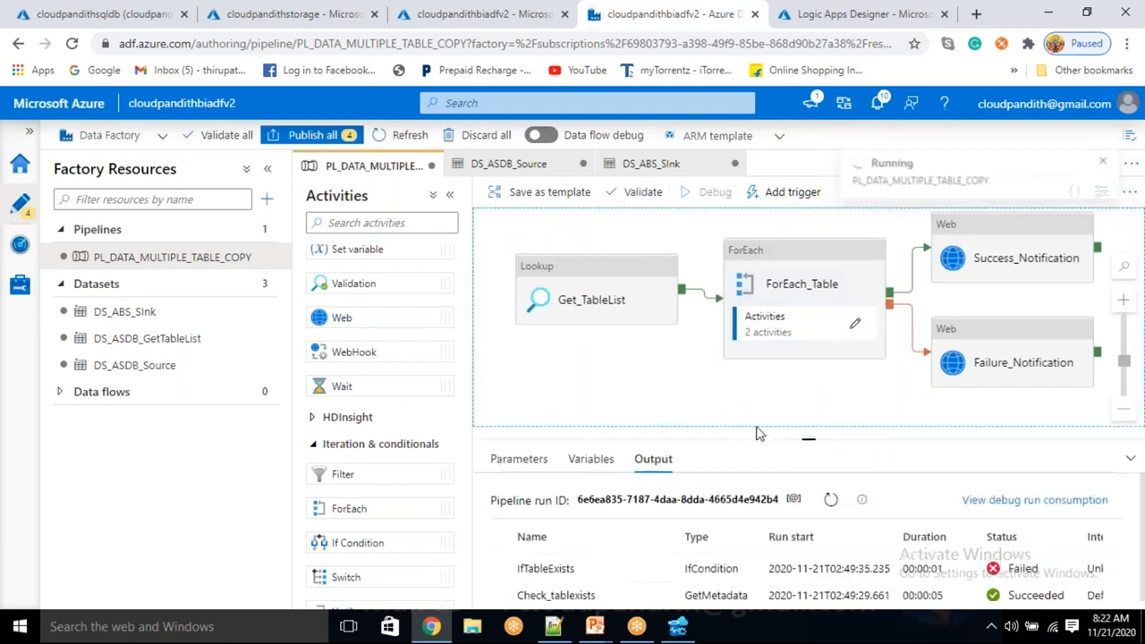
click(829, 500)
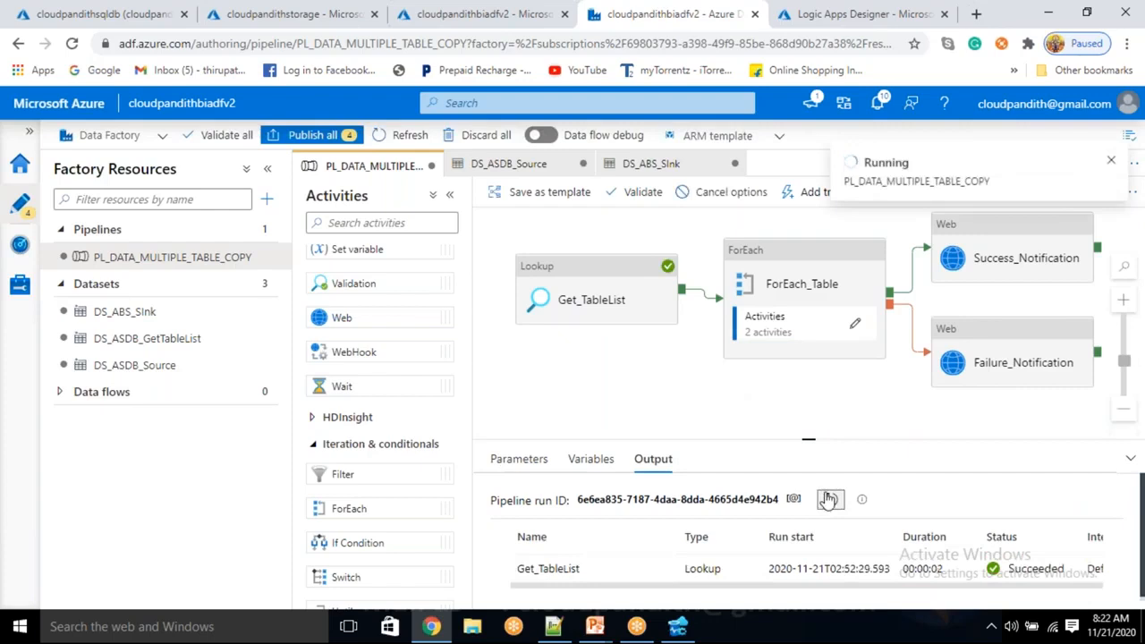
click(829, 499)
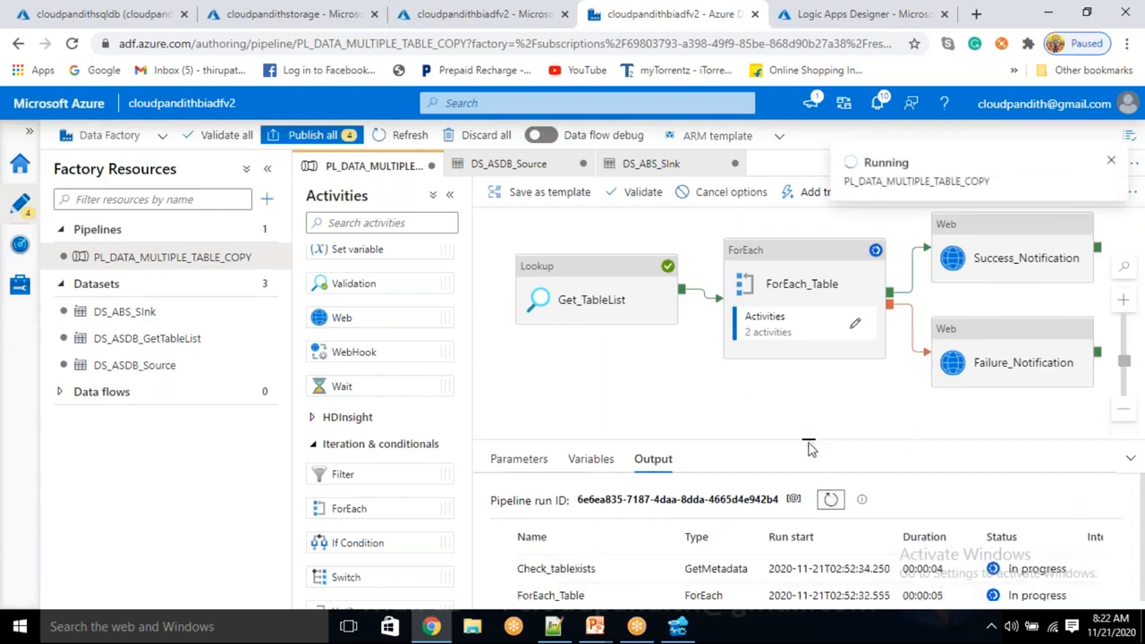
drag(802, 440, 802, 344)
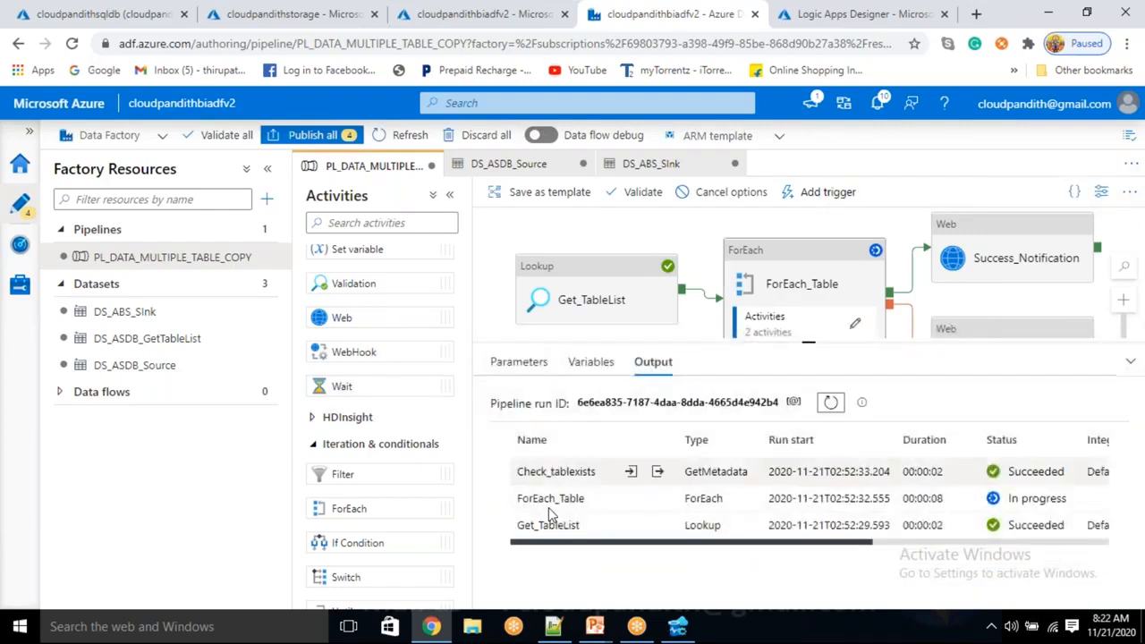
Monitor the debug run by refreshing its activity statuses until Success_Notification and the whole pipeline finish.
click(832, 404)
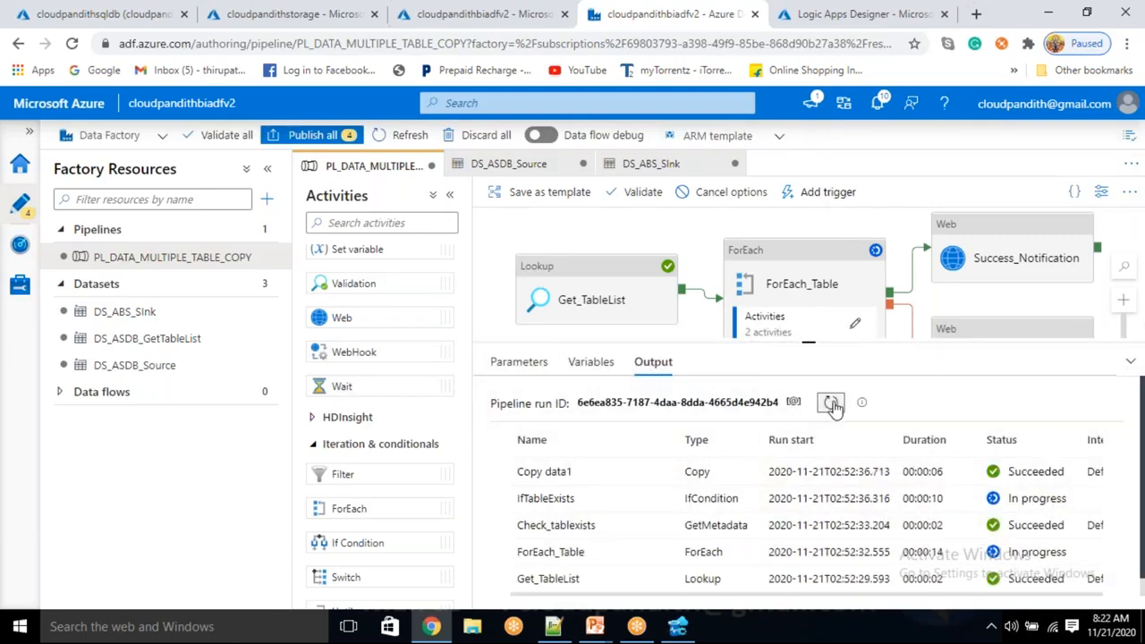
click(832, 404)
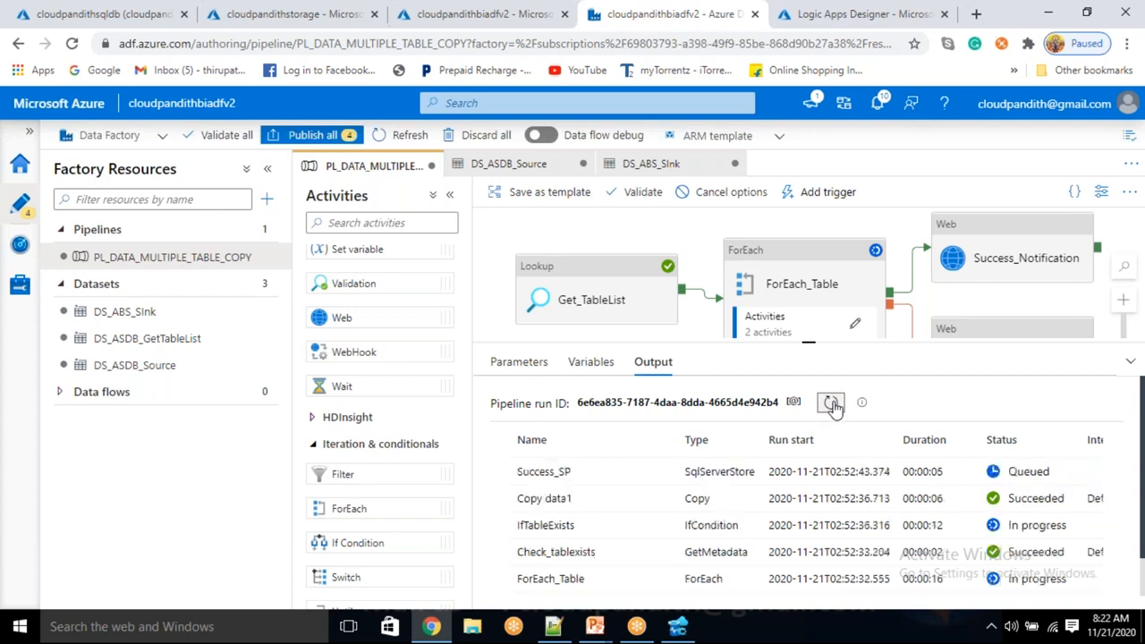
click(832, 405)
click(832, 403)
click(834, 405)
click(834, 405)
click(834, 405)
click(834, 405)
click(834, 405)
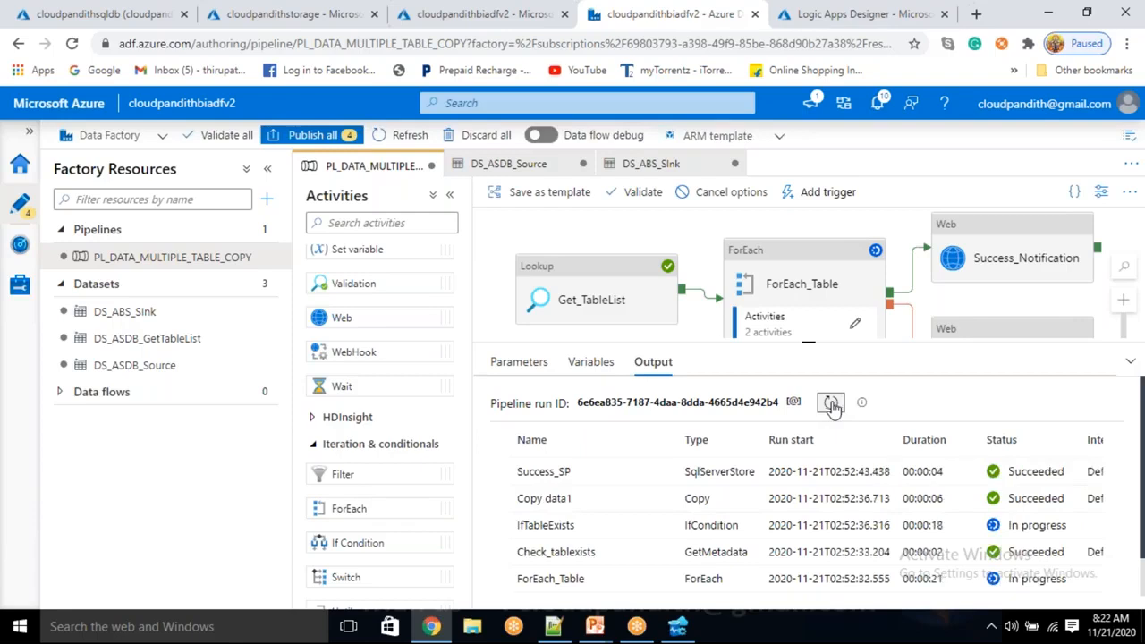
click(832, 403)
click(836, 409)
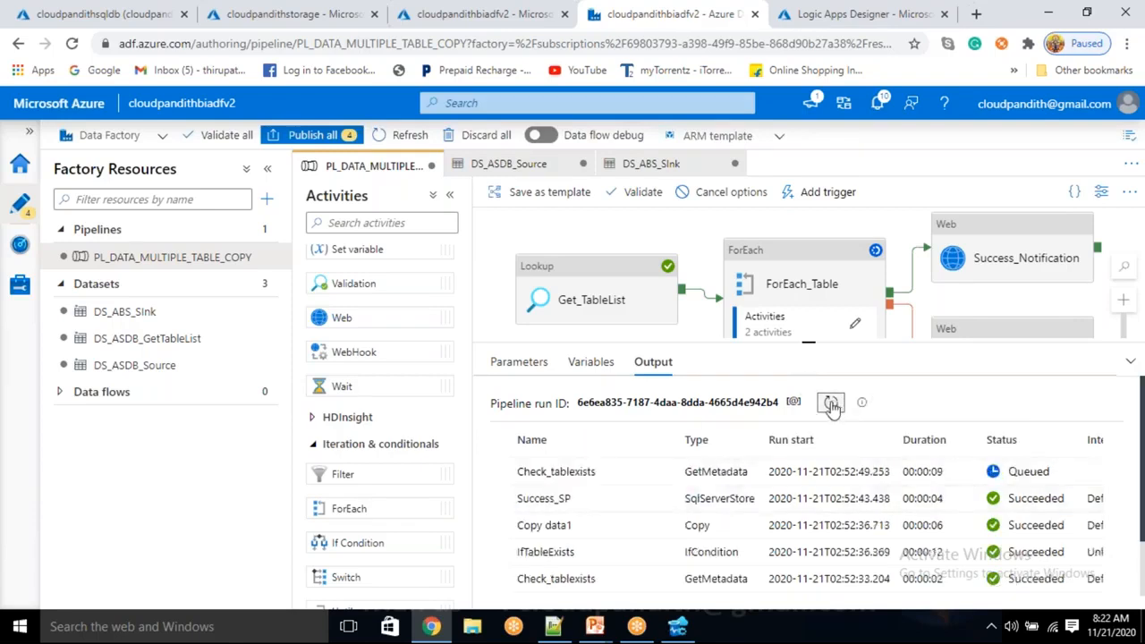
click(833, 408)
scroll(701, 545, down, 1)
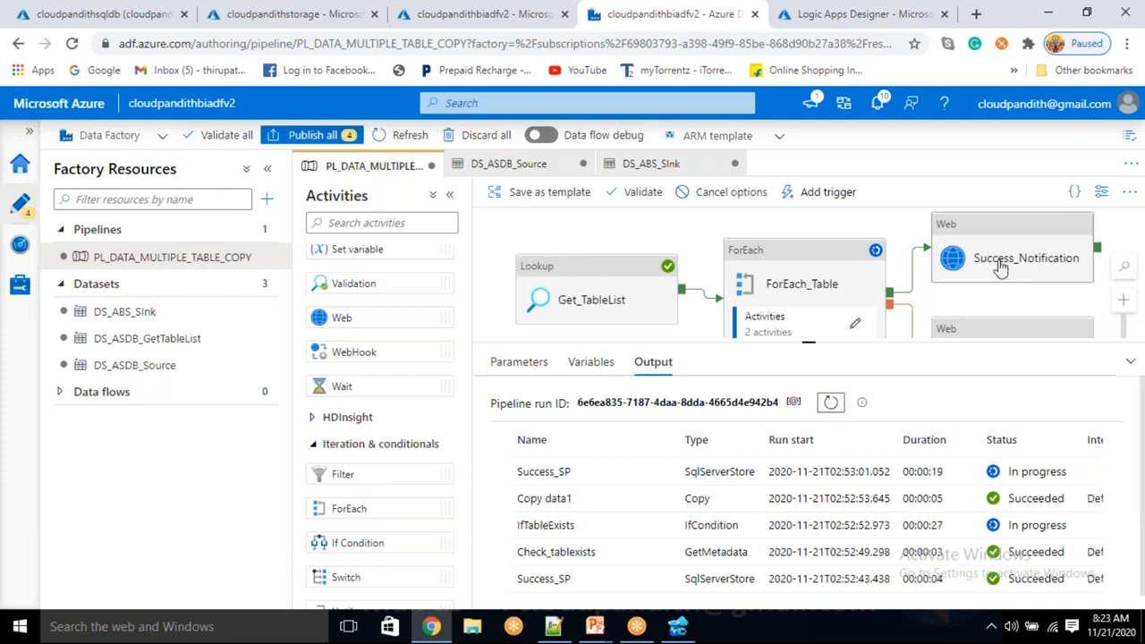
click(830, 403)
click(829, 403)
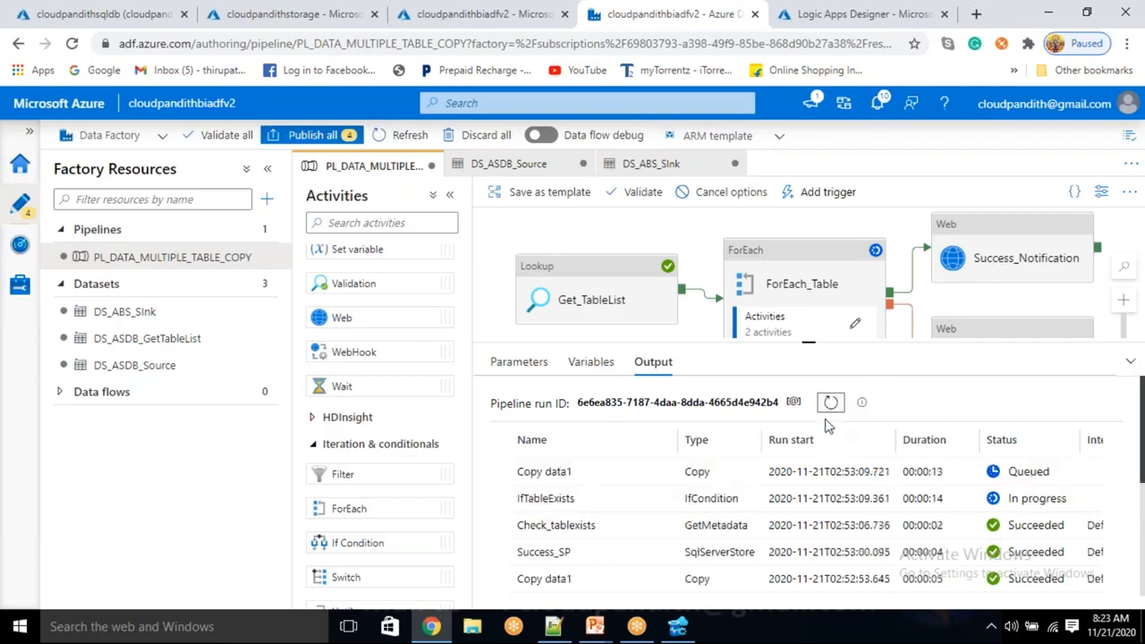
click(830, 403)
click(831, 403)
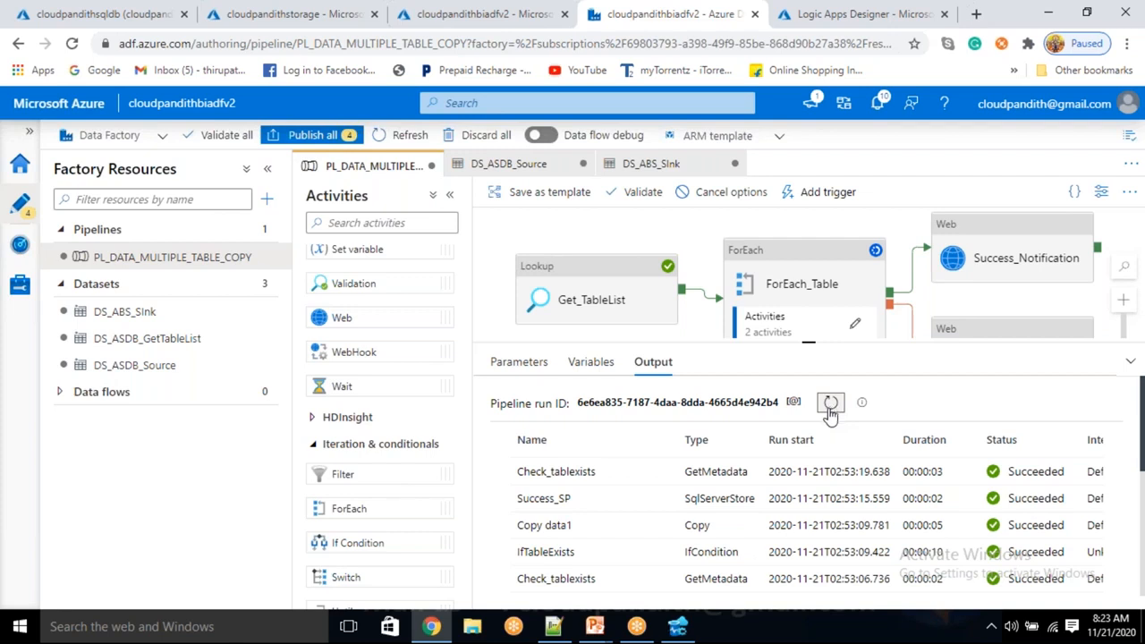
click(829, 404)
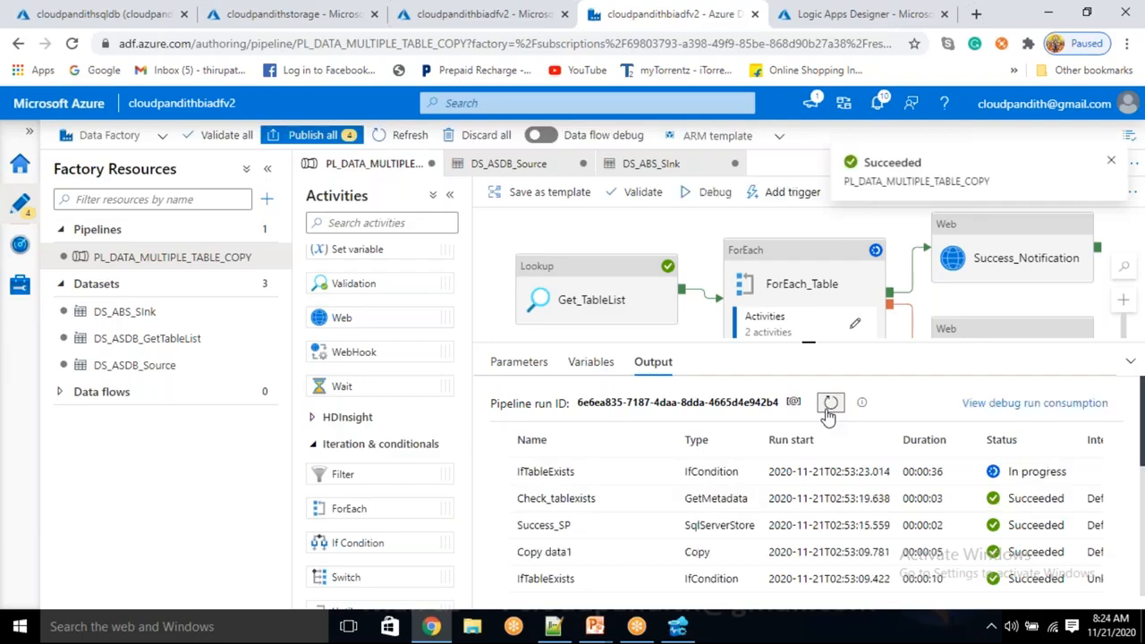
click(830, 407)
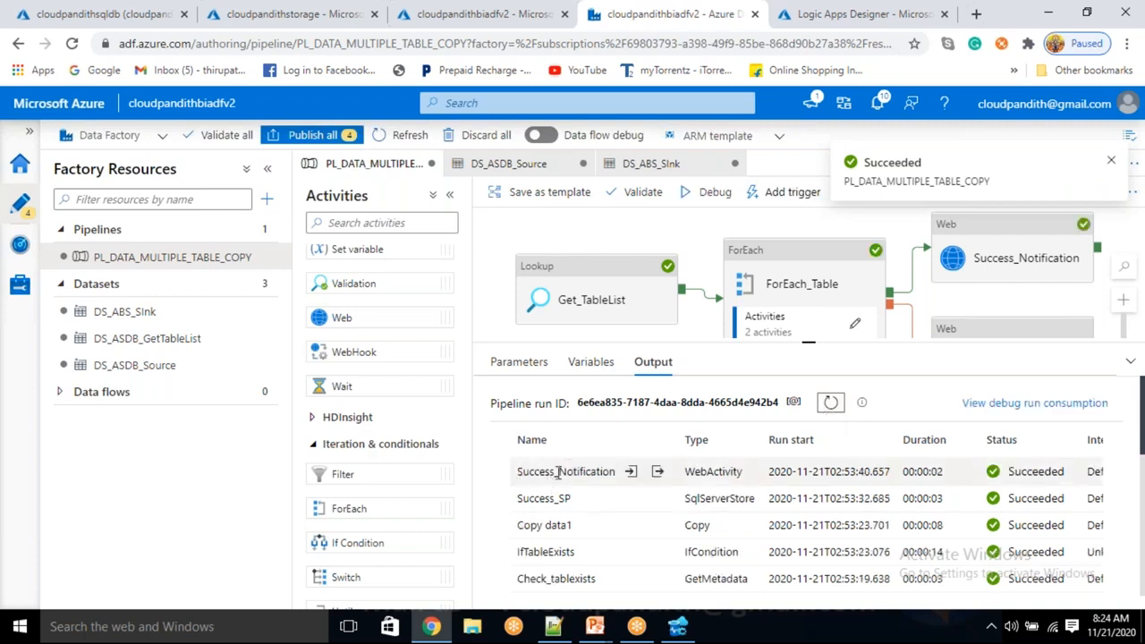
double_click(535, 472)
click(830, 407)
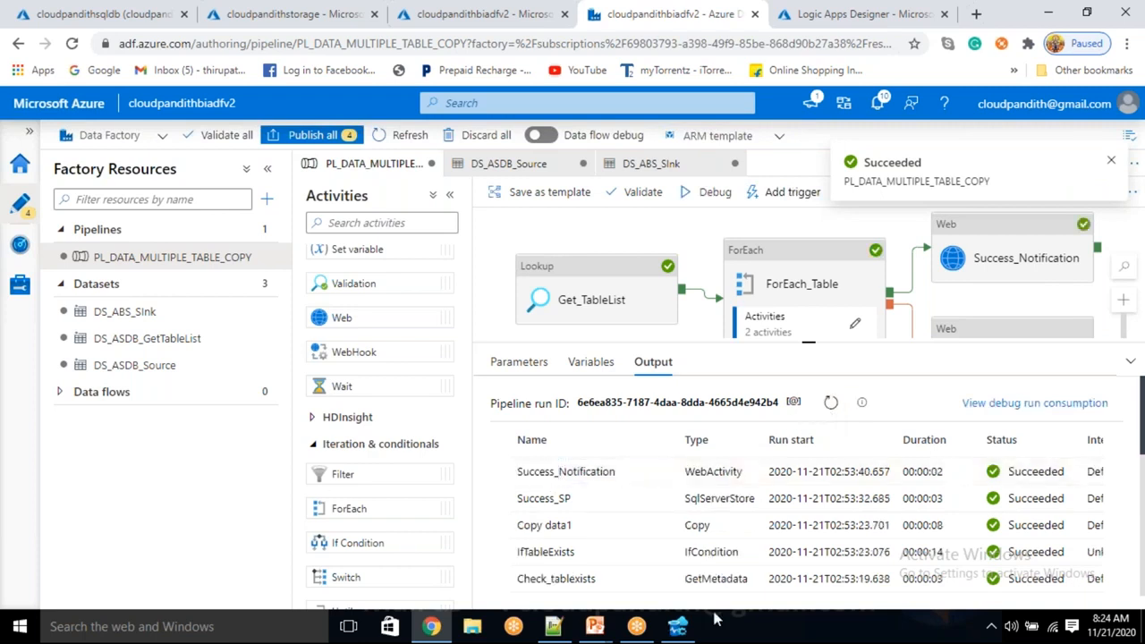
Switch to Azure Data Studio and run the query "select * from pipeline_log" on cloudpandithsqldb.
click(677, 626)
click(541, 171)
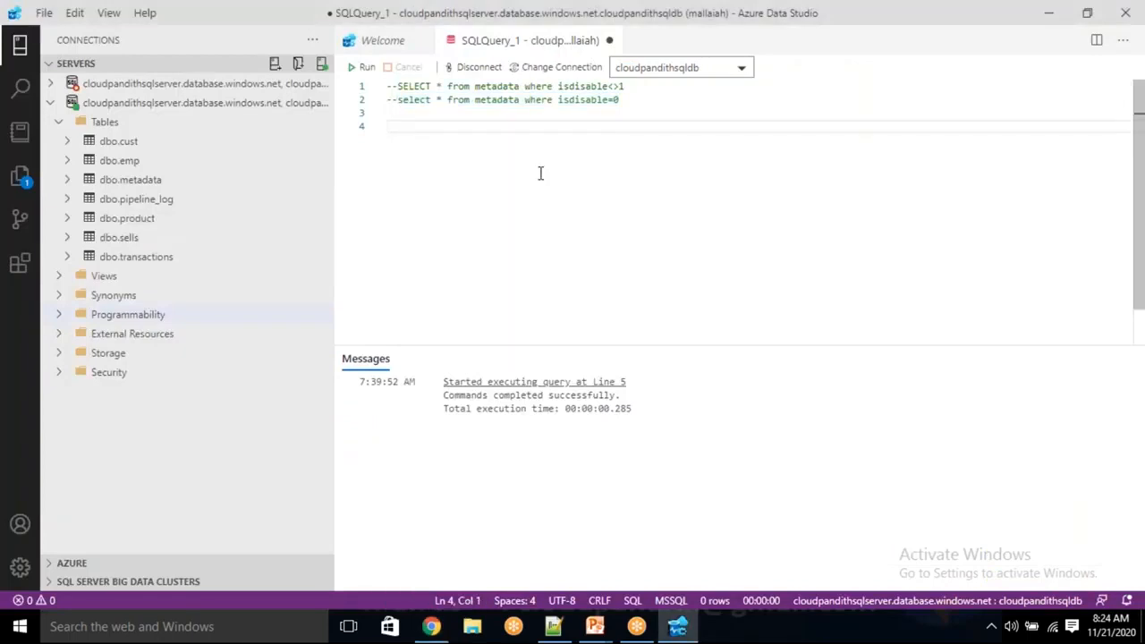
text(select * from pip)
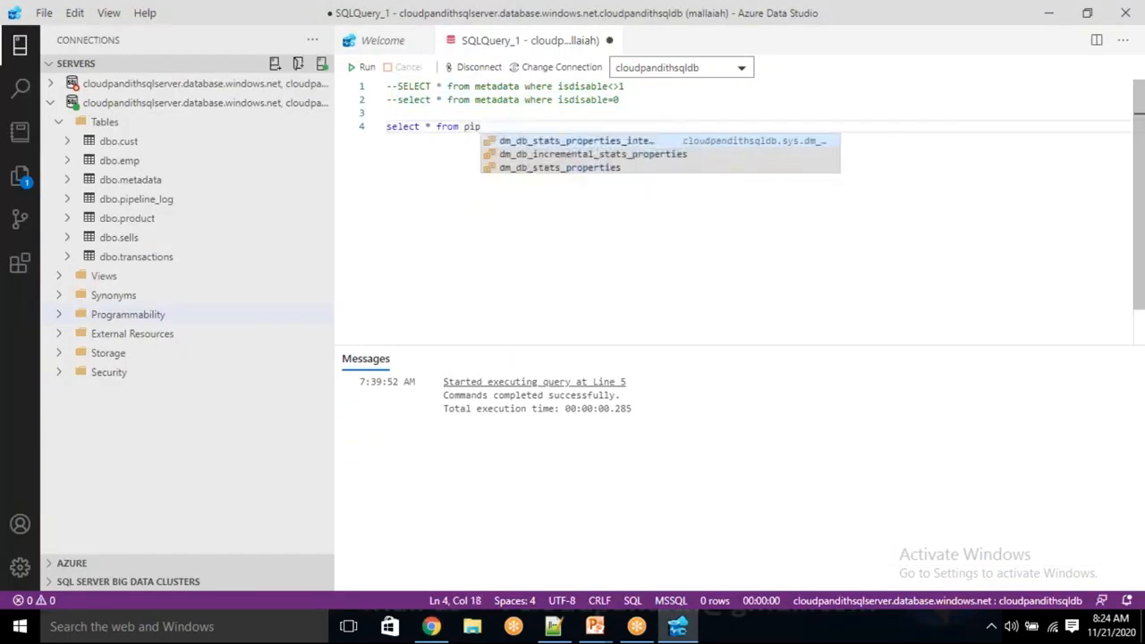
text(eline_log)
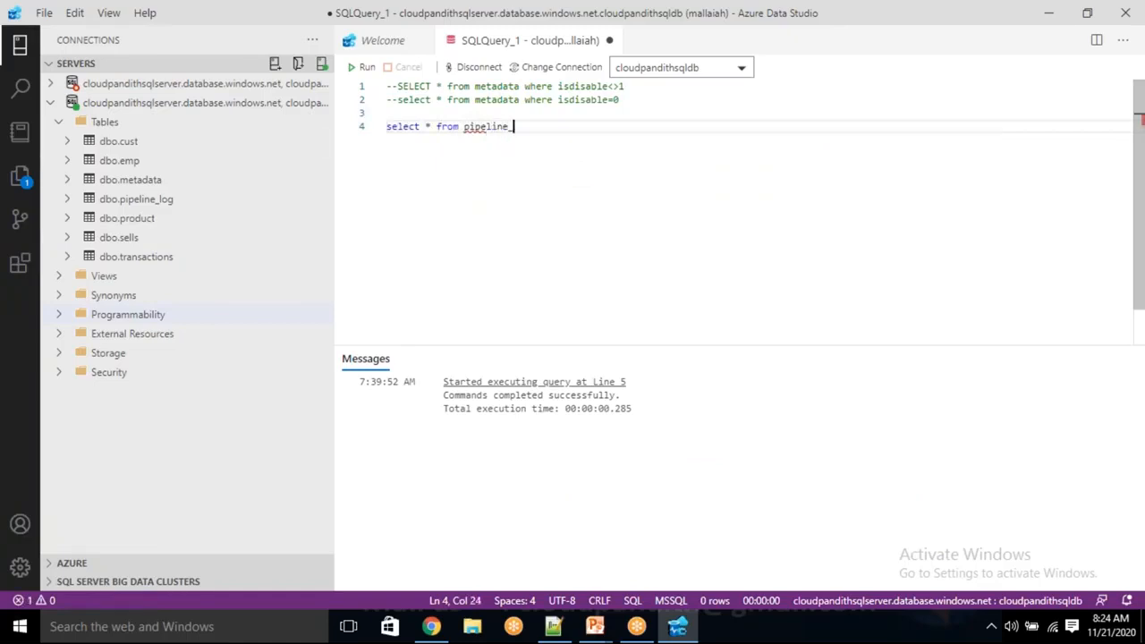
click(365, 67)
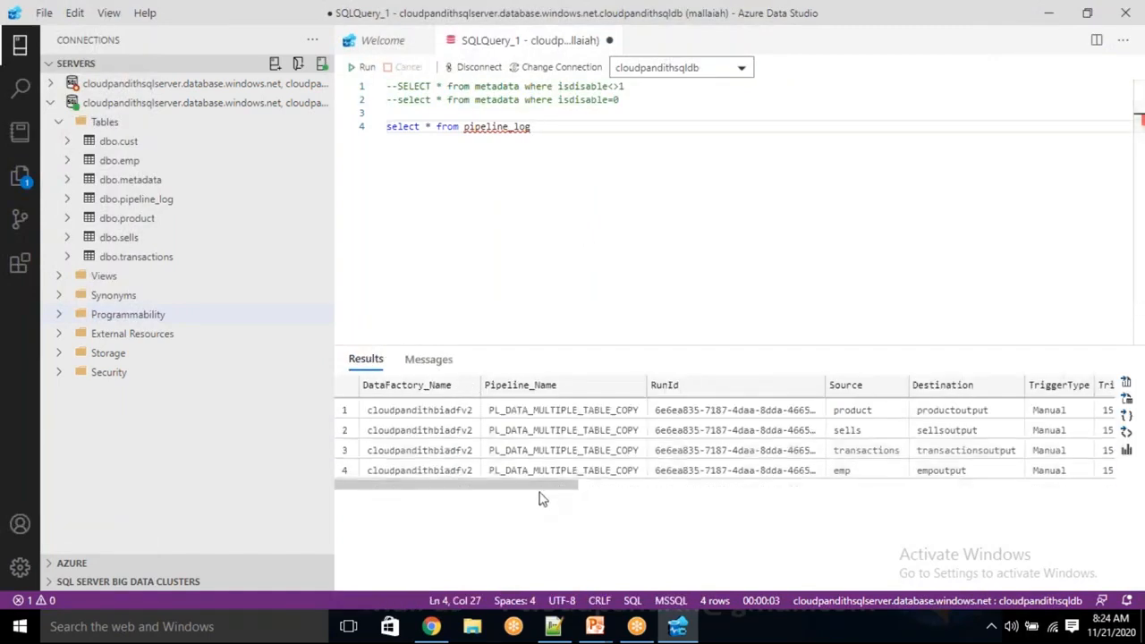
Check the logged source tables, copy times and execution statuses in the query results, and switch back to Chrome.
click(852, 411)
click(846, 430)
click(866, 450)
click(850, 469)
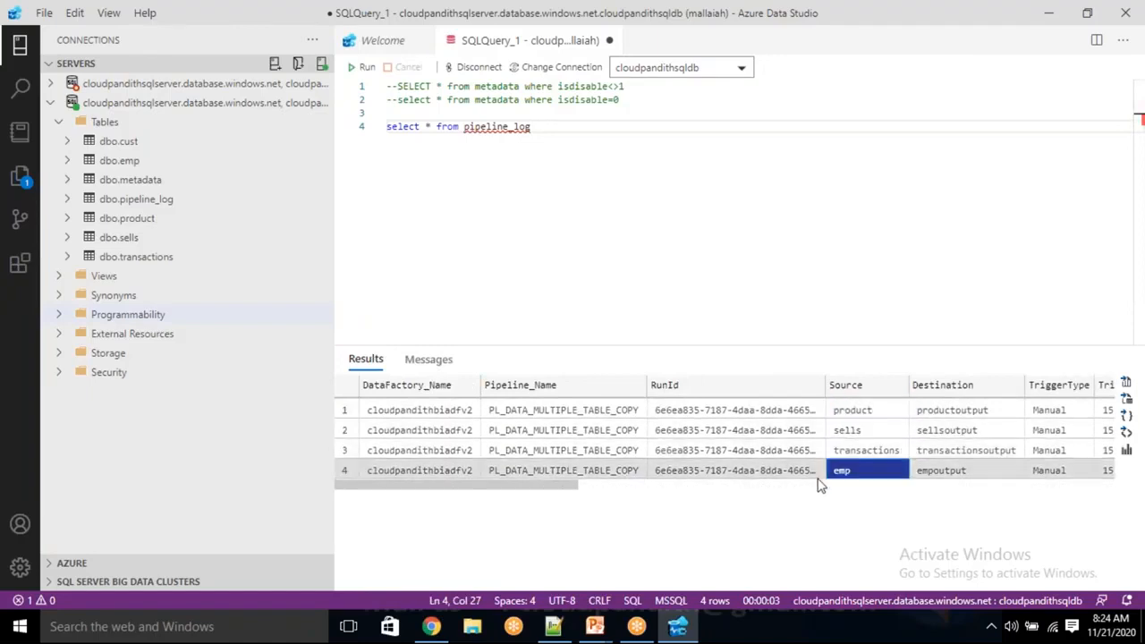
drag(573, 488, 1049, 526)
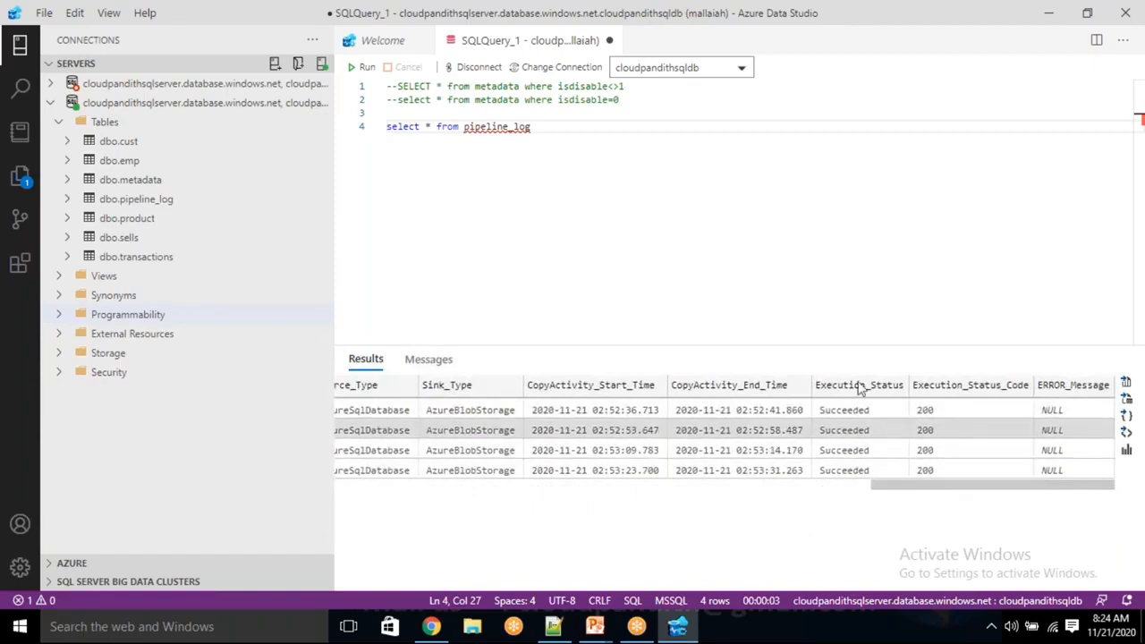
click(431, 627)
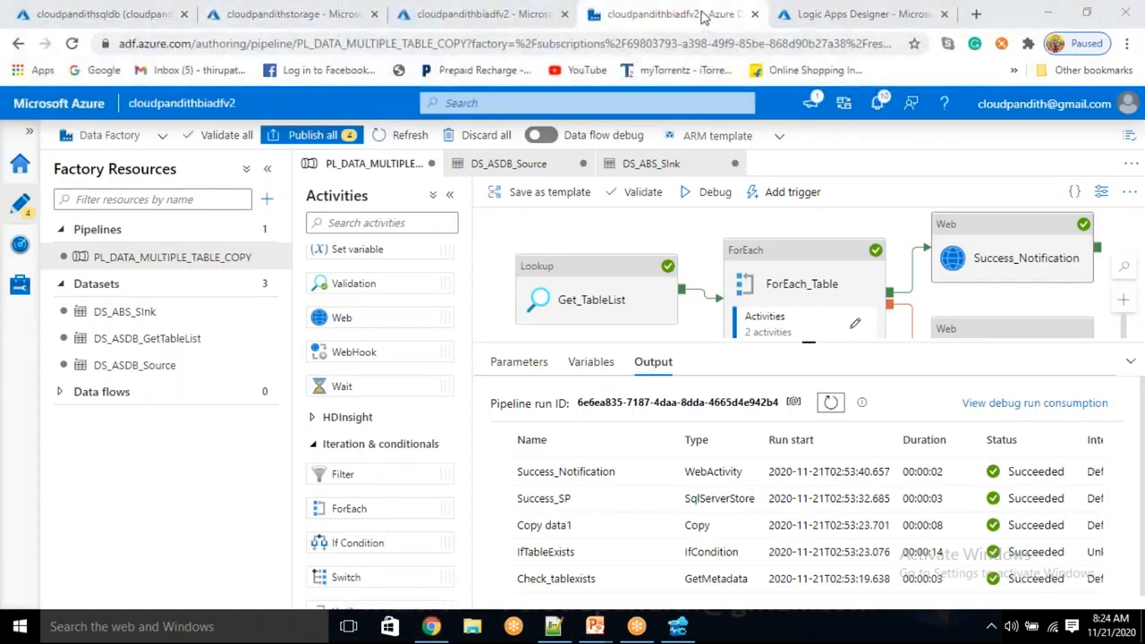
Open the Gmail inbox in a new browser tab and check the PL_DATA_MULTIPLE_TABLE_COPY:Succeeded message's factory name, pipeline name and status.
click(976, 14)
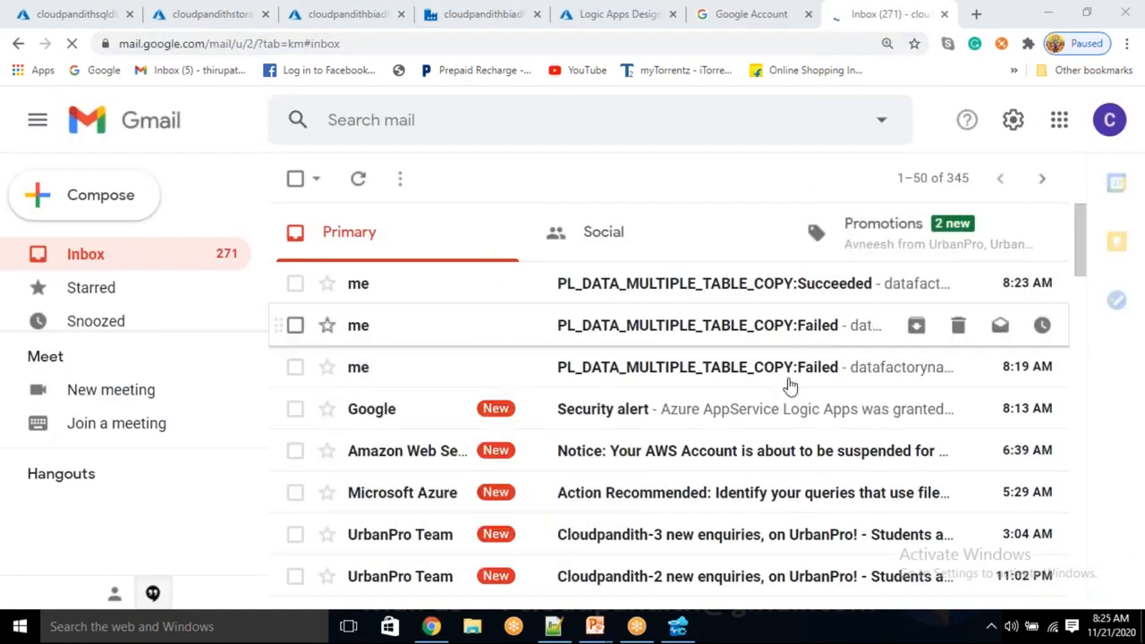
click(786, 287)
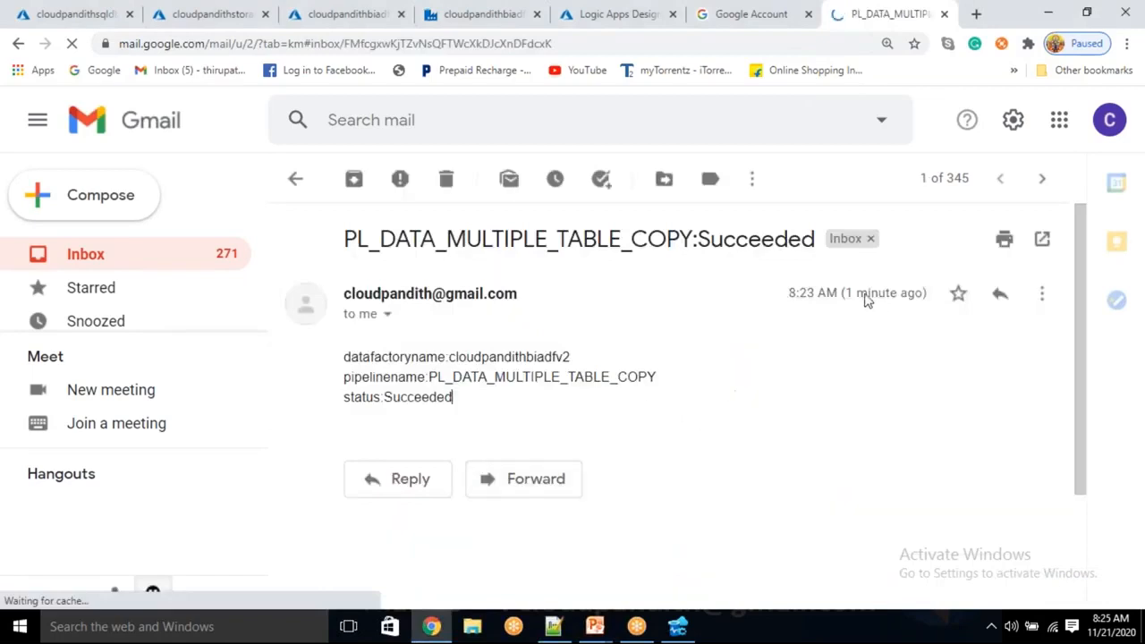
drag(488, 376, 561, 377)
click(515, 358)
drag(501, 357, 564, 376)
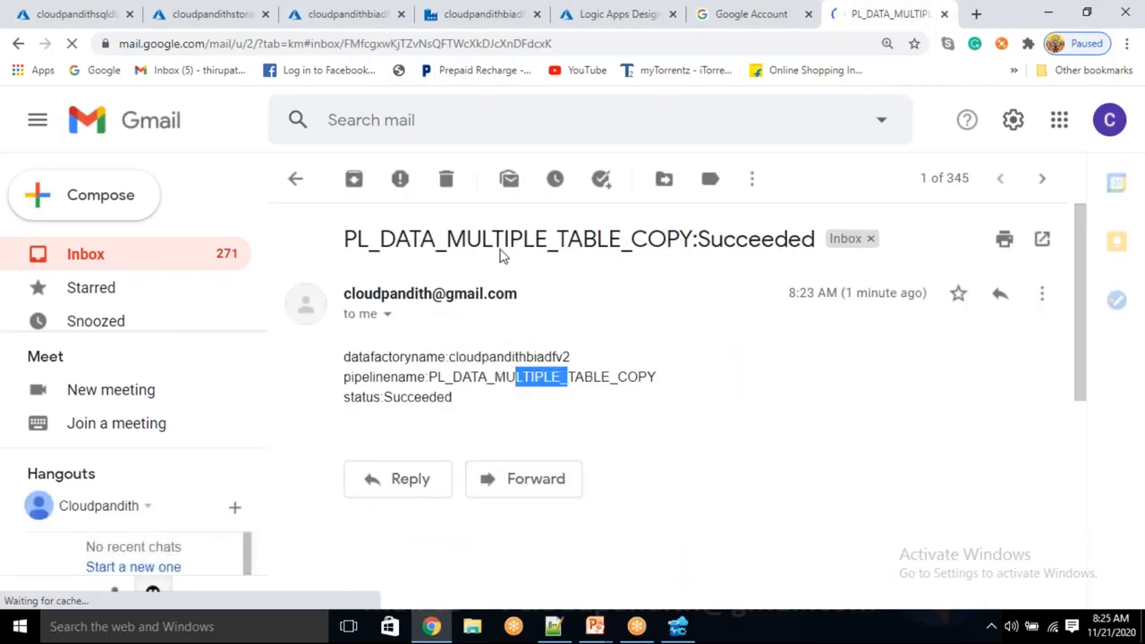
drag(465, 239, 583, 239)
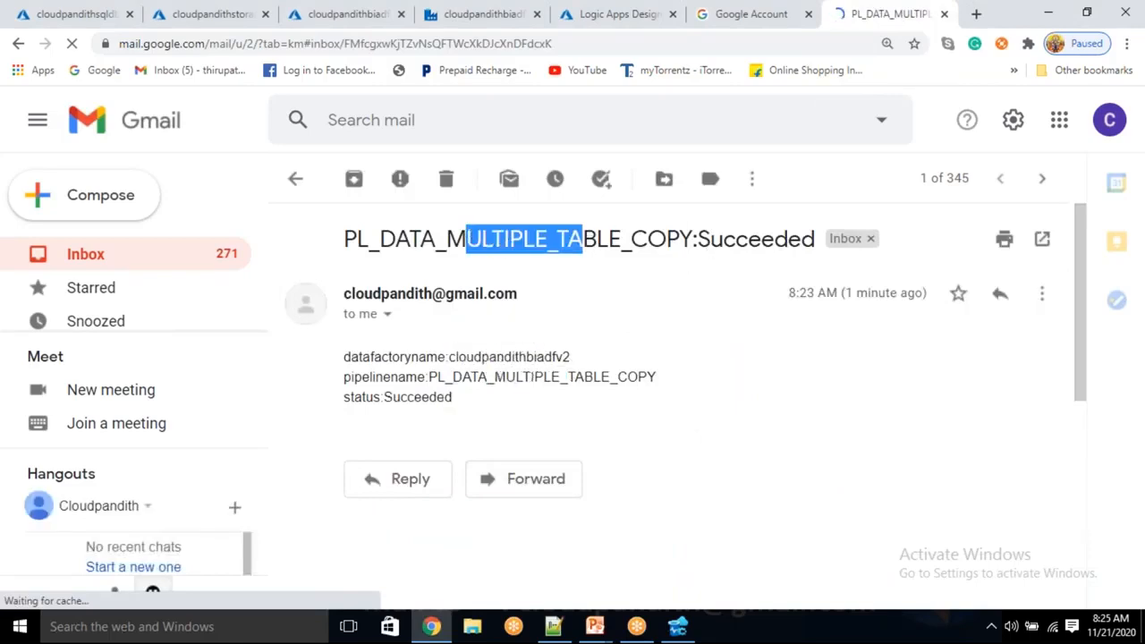
drag(710, 240, 748, 240)
click(787, 363)
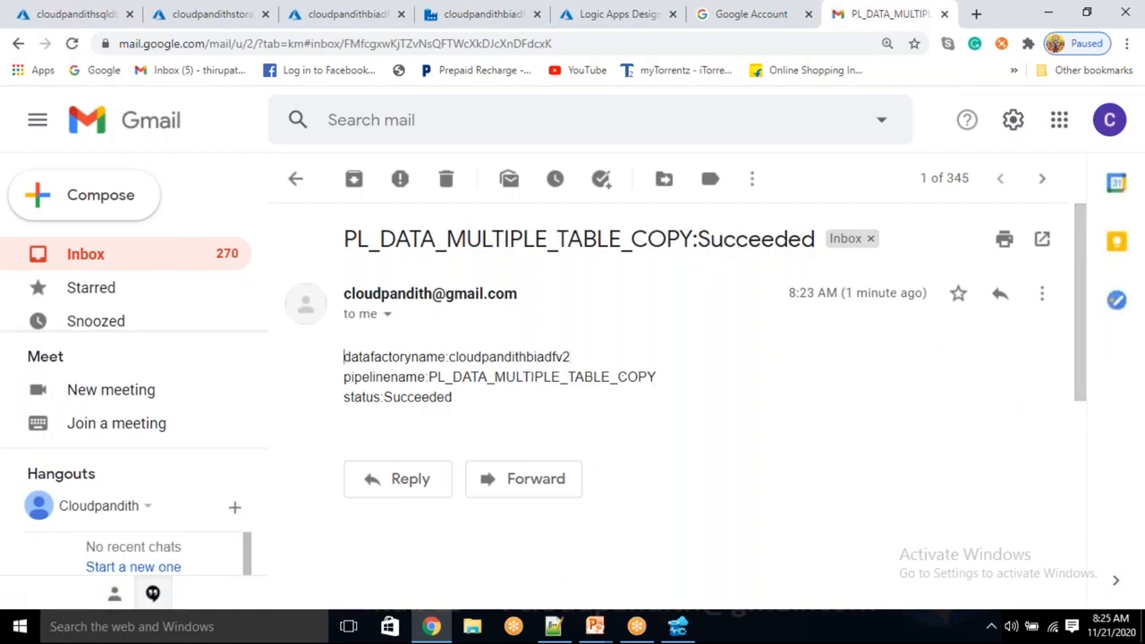
Return to the Data Factory pipeline in the browser and enlarge its canvas to show the Failure_Notification activity.
click(596, 20)
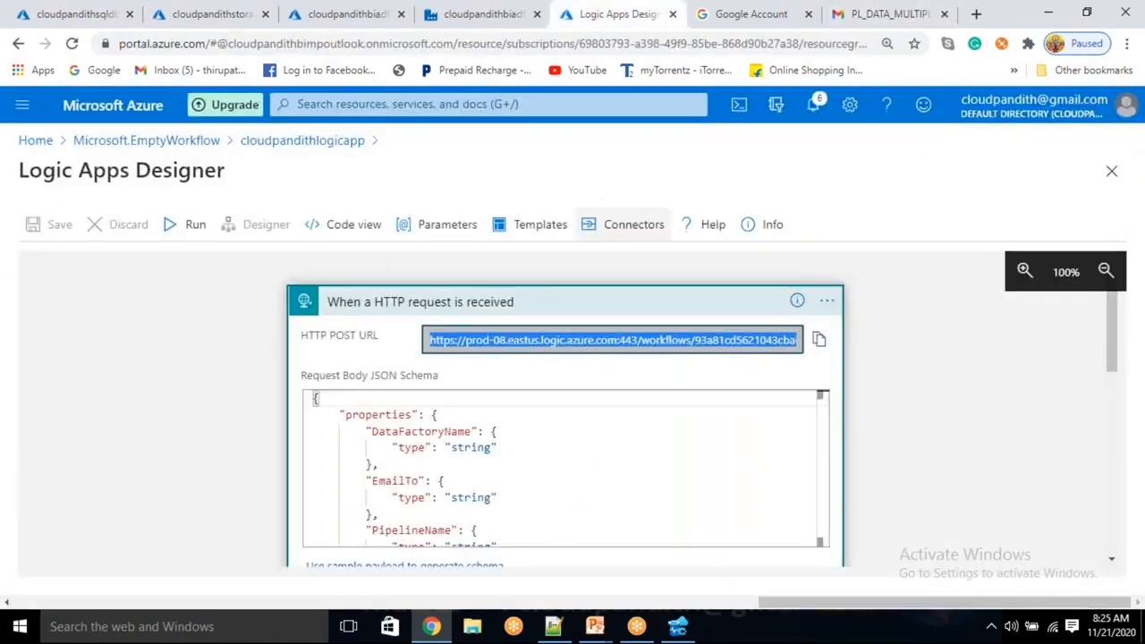
click(466, 26)
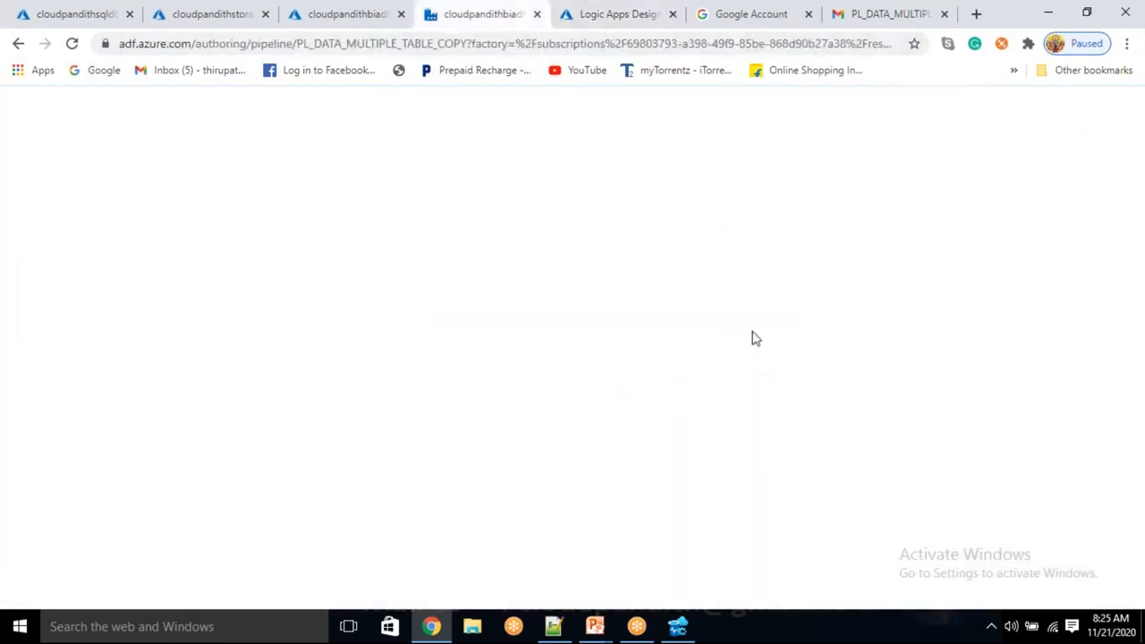
click(600, 27)
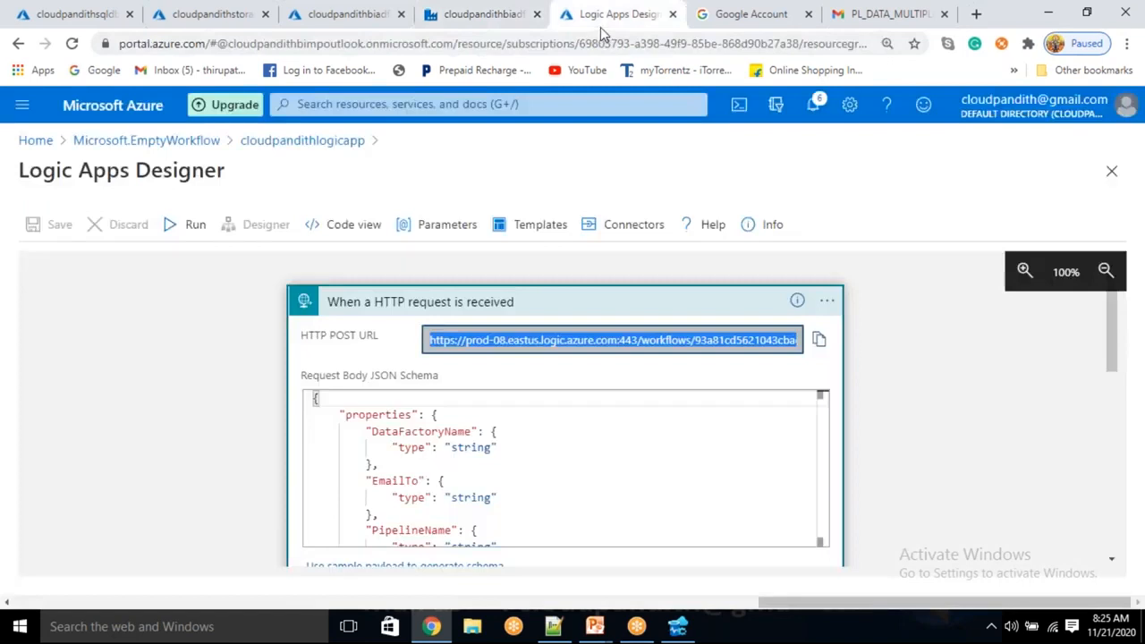
click(474, 18)
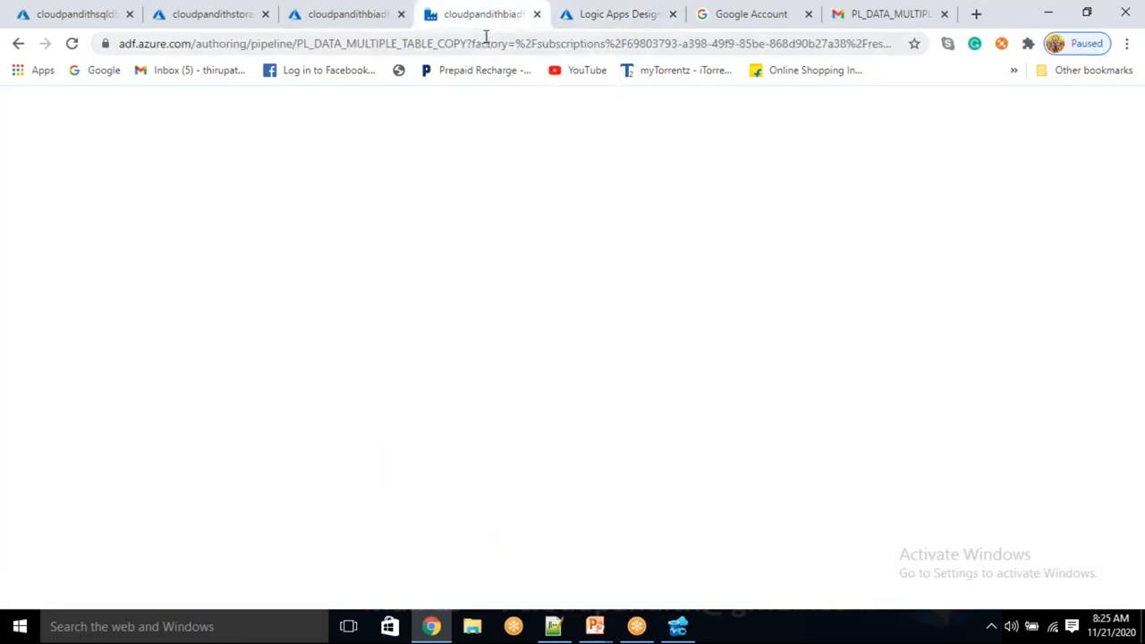
click(583, 16)
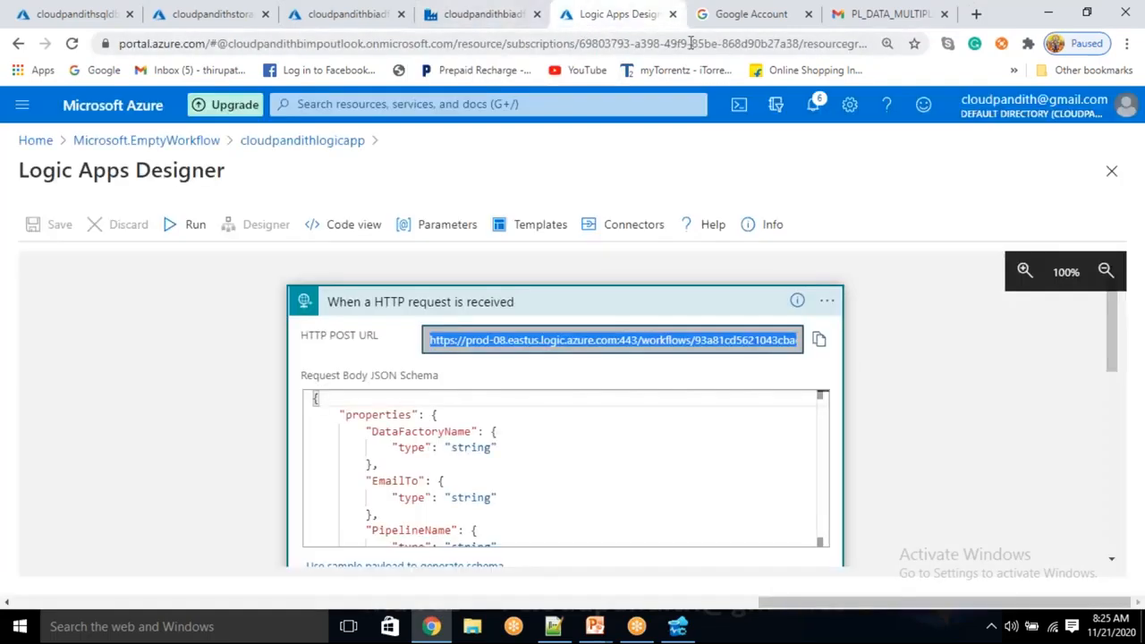
click(734, 21)
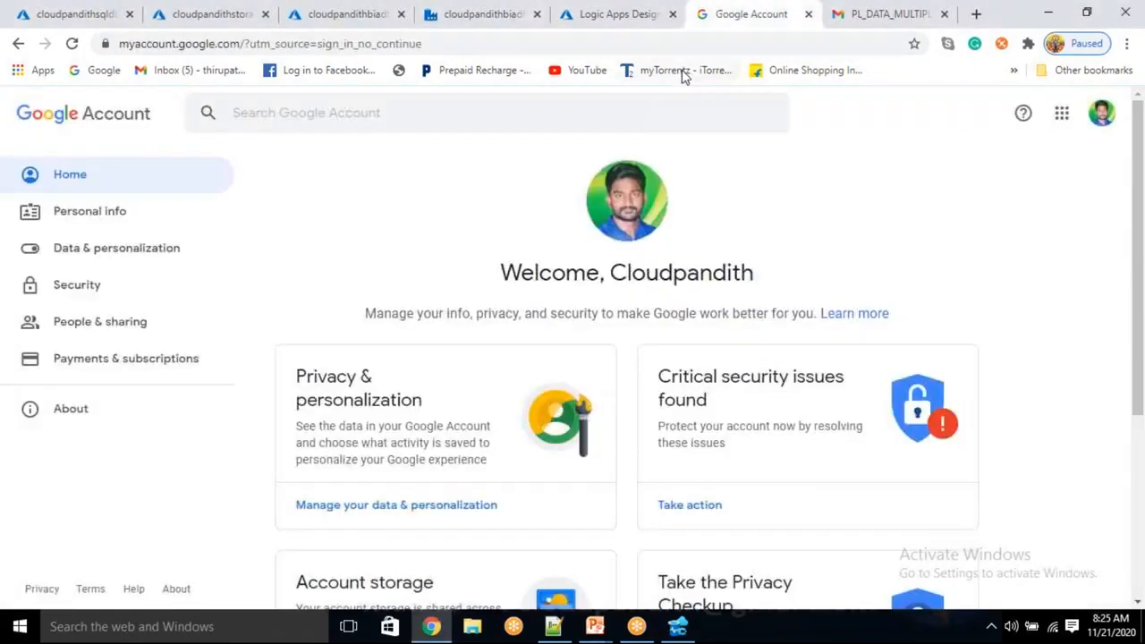
click(614, 18)
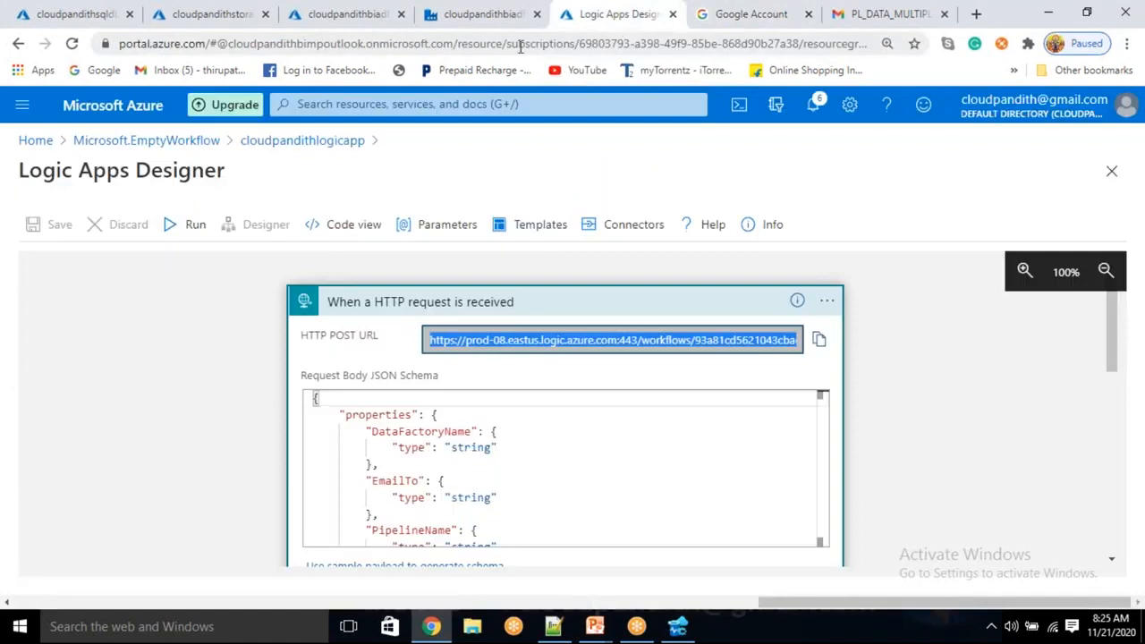
click(497, 14)
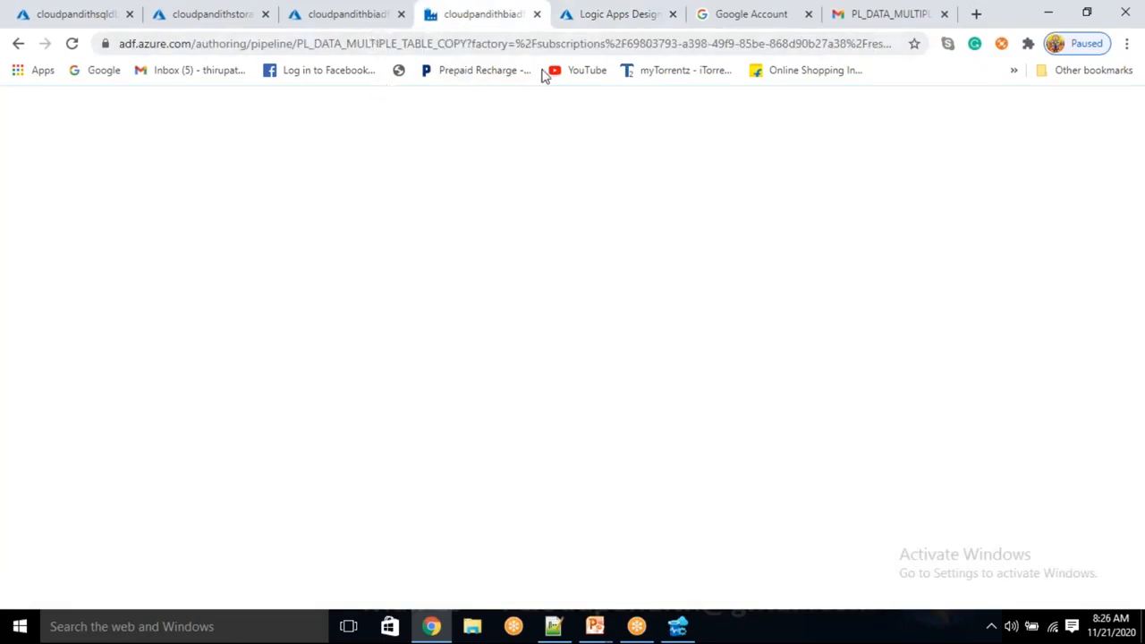
click(599, 23)
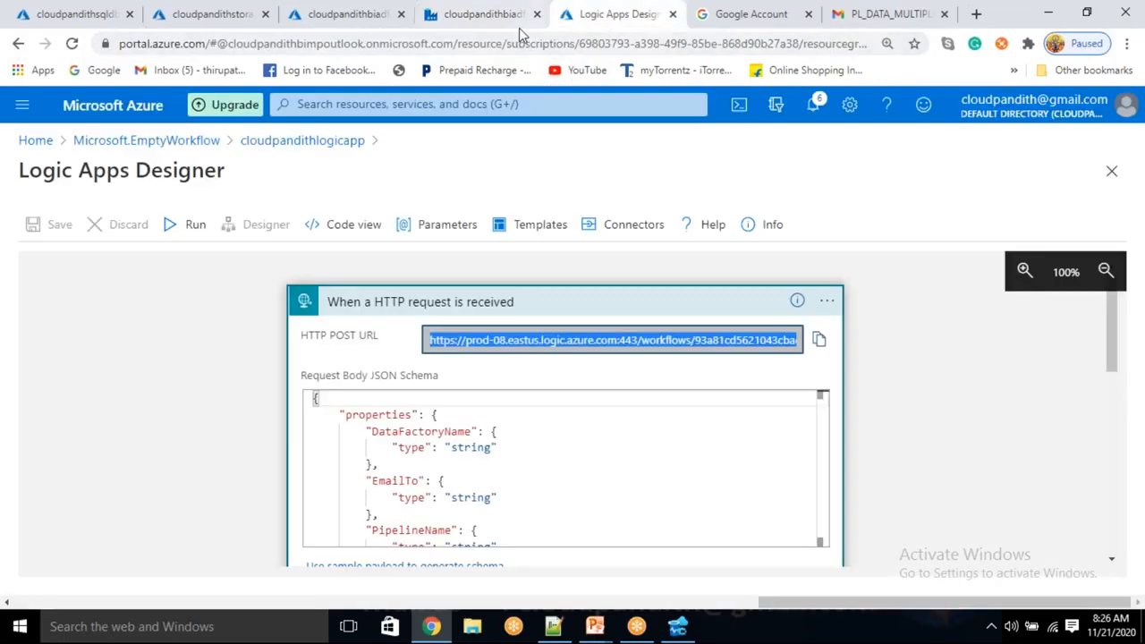
click(521, 27)
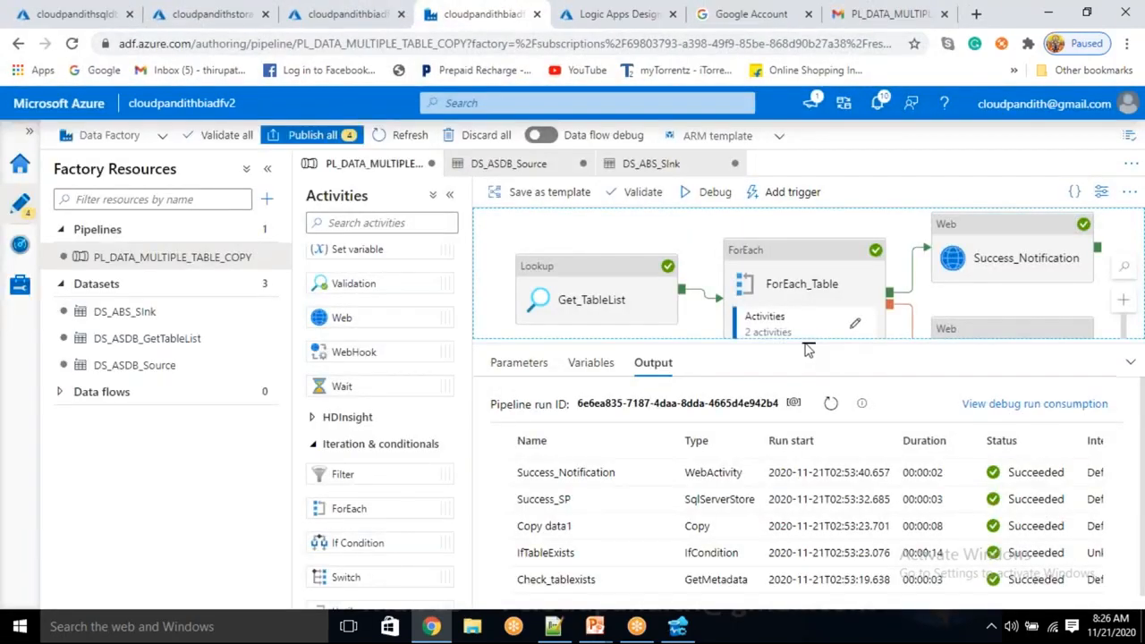
drag(809, 340, 812, 378)
drag(881, 377, 892, 394)
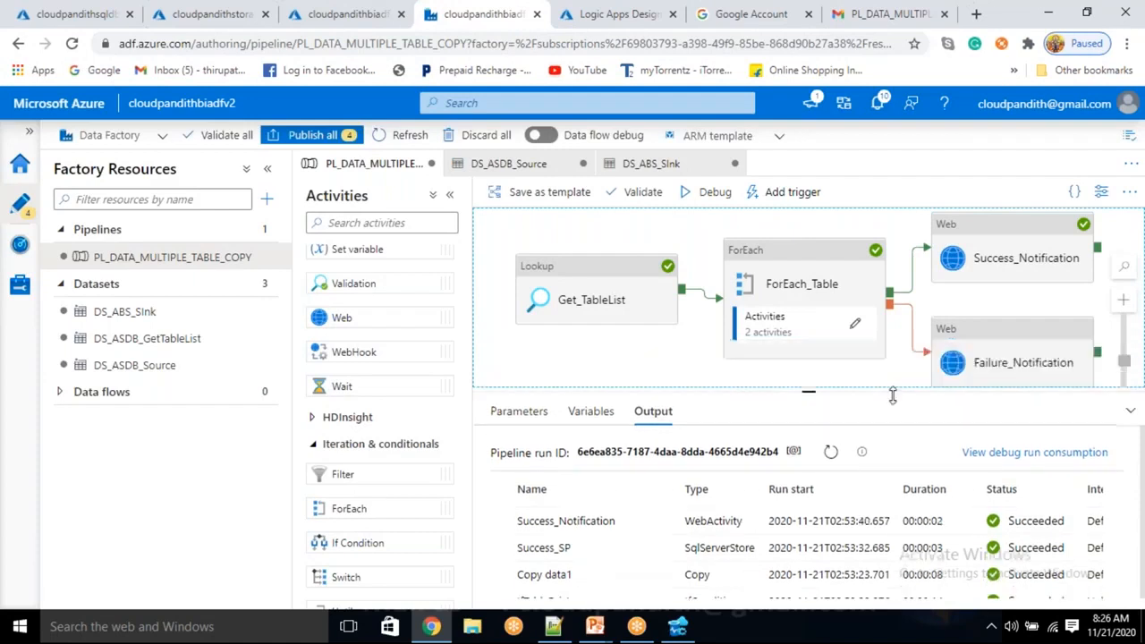
Open the True activities of IfTableExists inside ForEach_Table and select the Copy data1 activity.
click(856, 329)
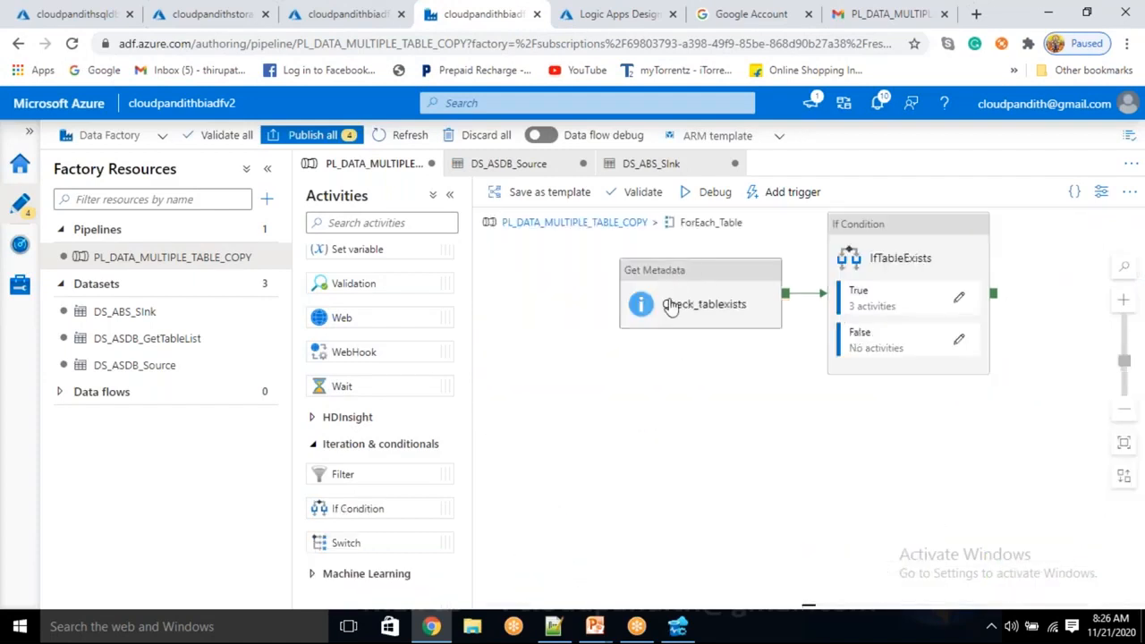
click(669, 309)
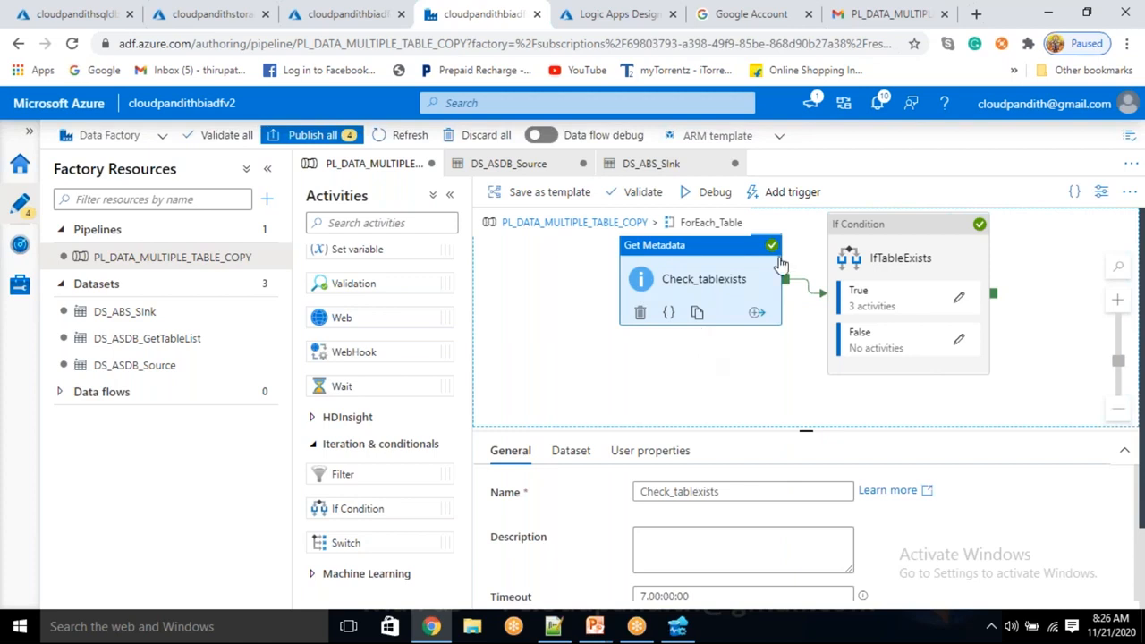
click(959, 300)
click(706, 296)
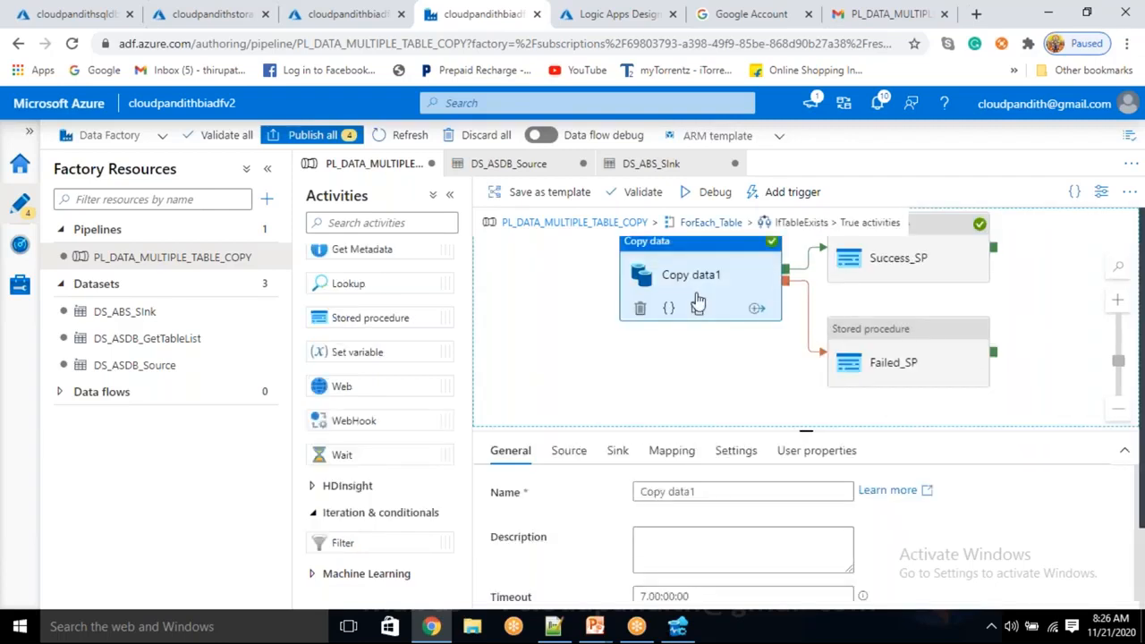
Set the source of Copy data1 to use a query instead of a table.
click(569, 455)
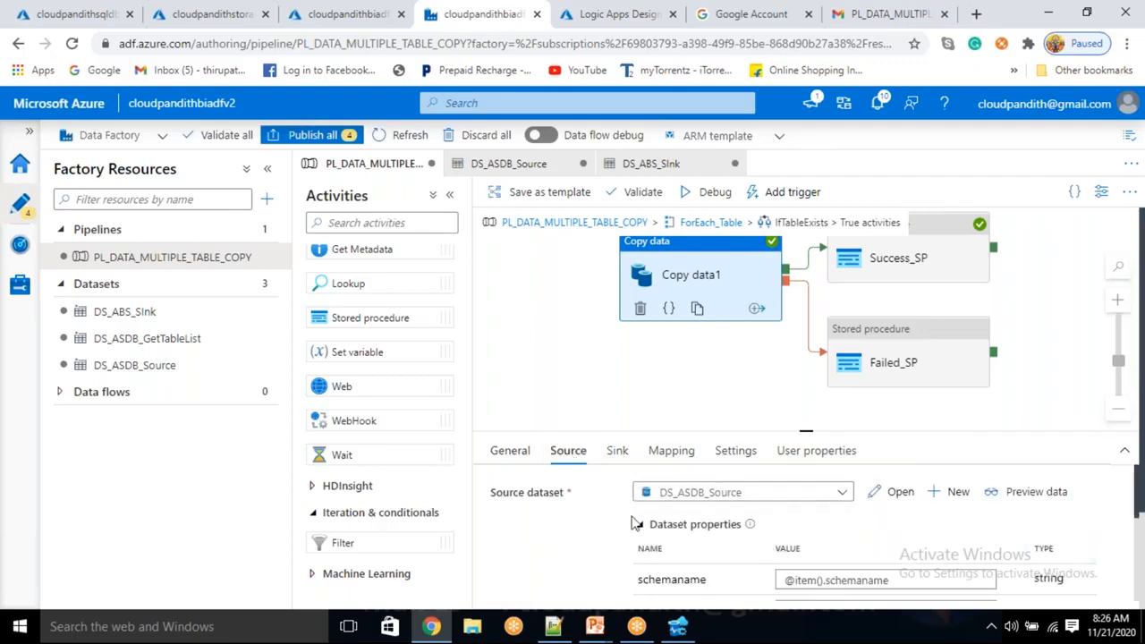
scroll(671, 528, down, 2)
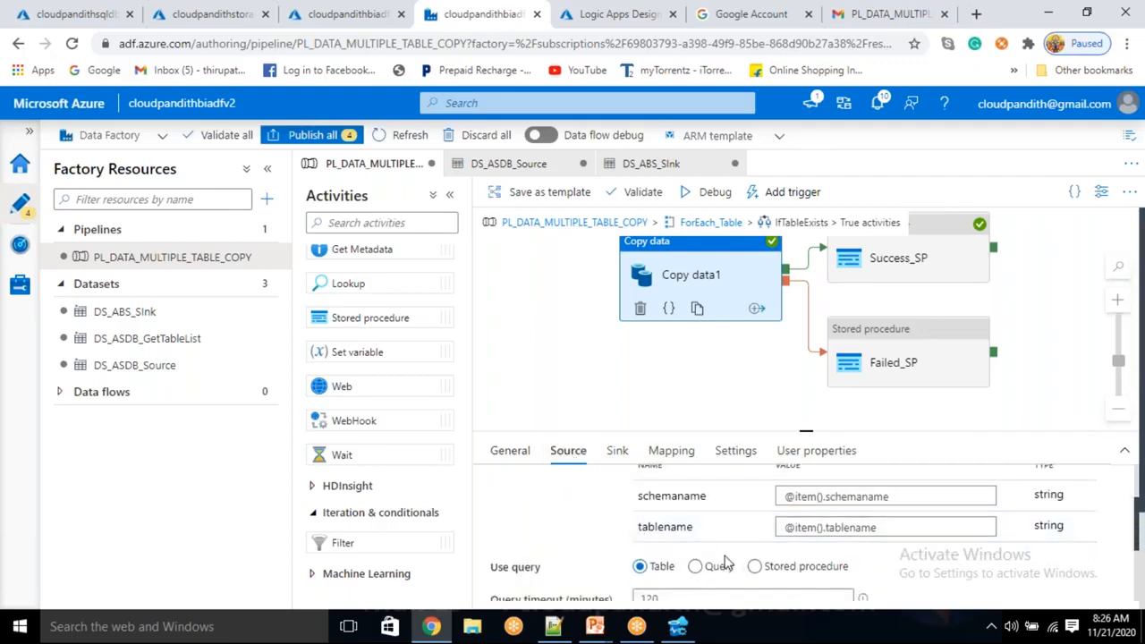
click(699, 573)
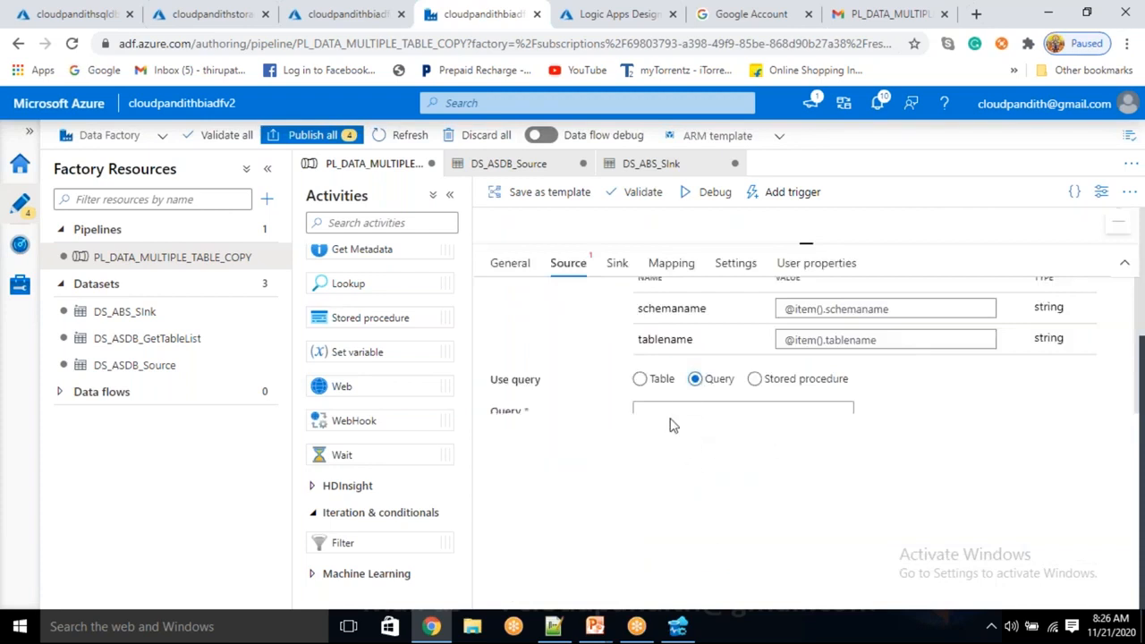
scroll(675, 420, up, 3)
scroll(726, 502, down, 5)
scroll(680, 490, up, 3)
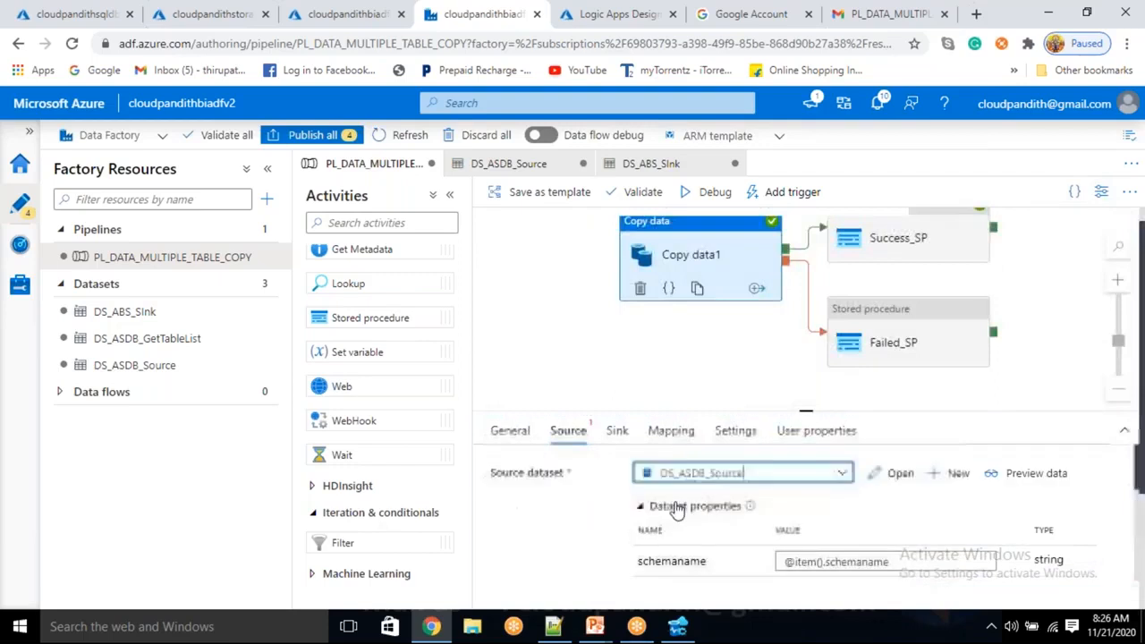
click(651, 503)
scroll(644, 492, down, 3)
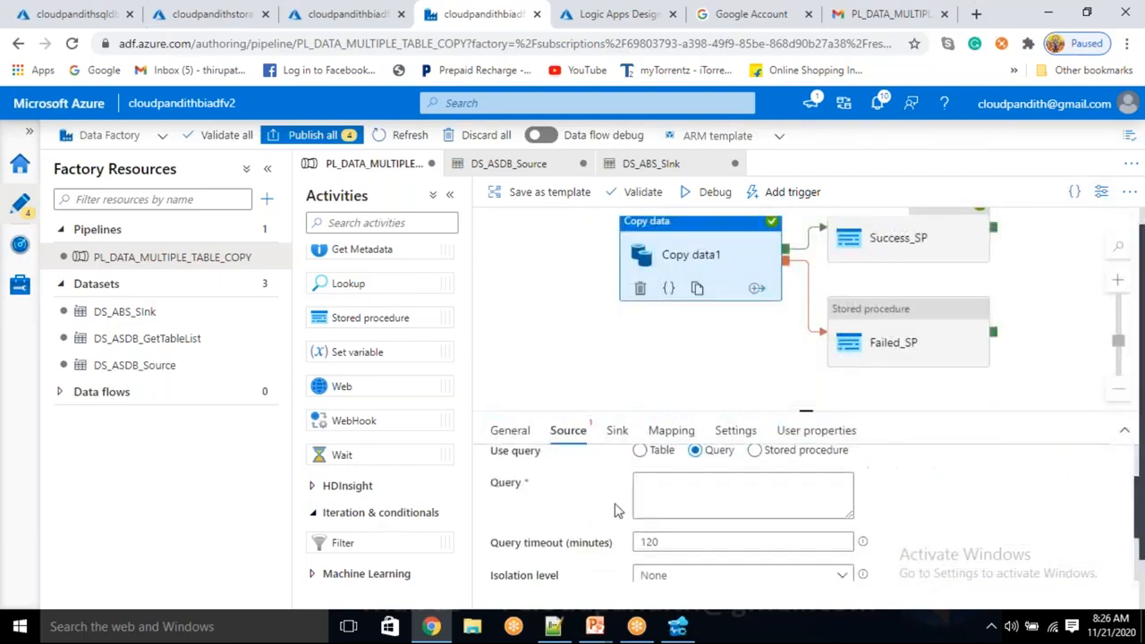
Enter the source query "select cid from @{item().tablename}" for Copy data1.
click(667, 475)
text(s)
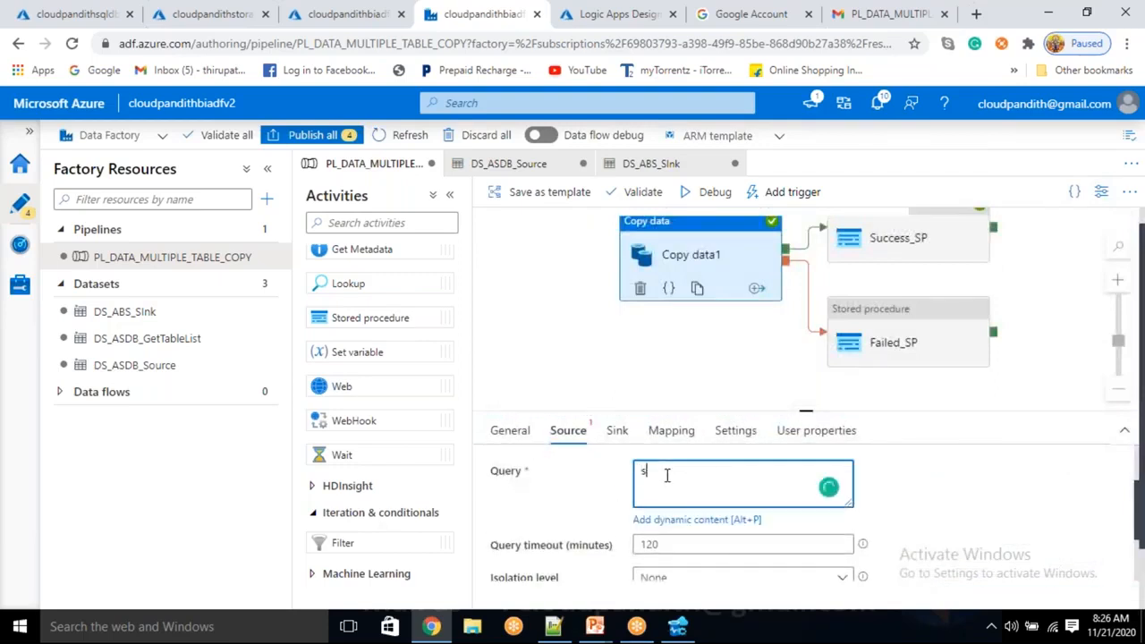
text(elect id)
key(BackSpace)
key(BackSpace)
key(BackSpace)
key(BackSpace)
text(cid from @item())
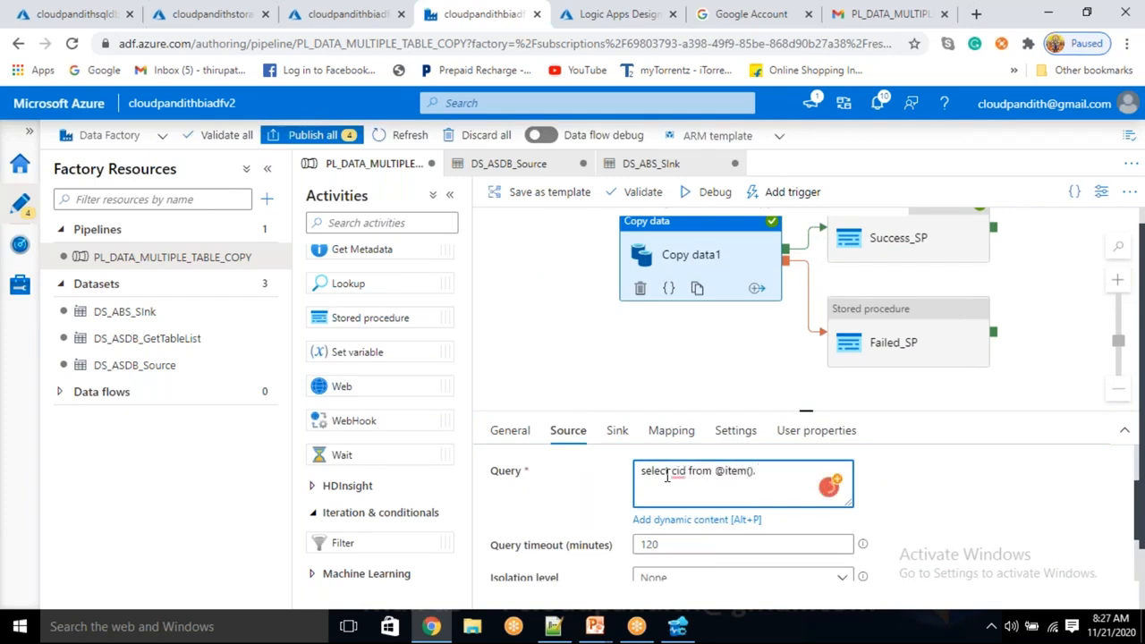
text(.tablename)
key(Left)
key(Left)
key(Left)
key(Left)
key(Left)
key(Left)
key(Left)
key(Left)
key(Left)
key(Left)
key(Left)
key(Left)
key(Left)
key(Left)
key(Left)
key(Left)
key(Left)
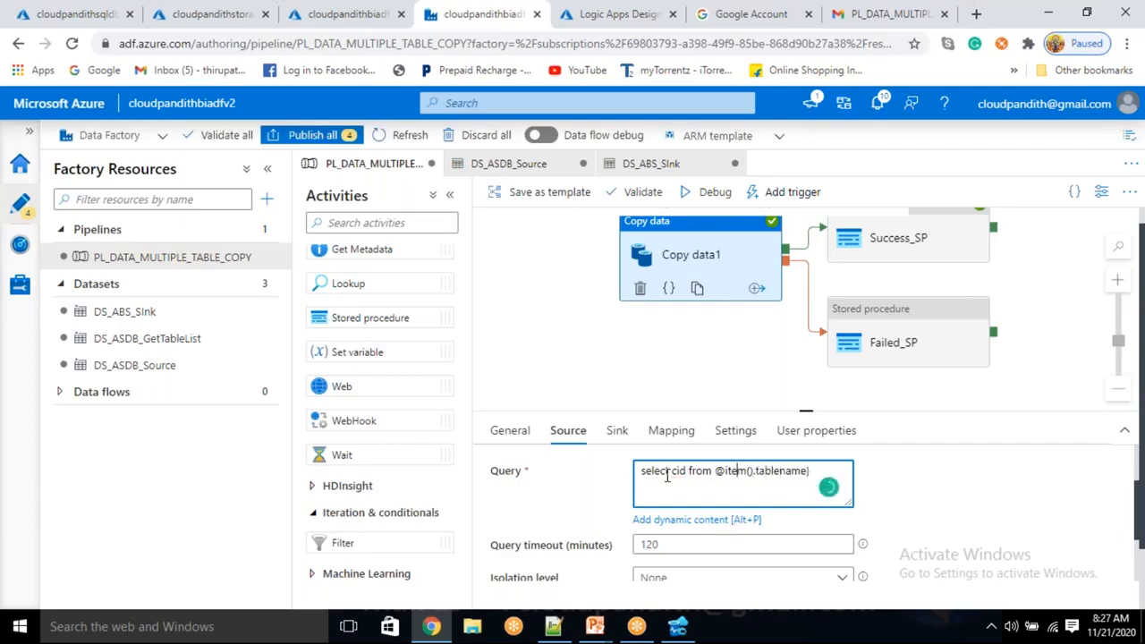
text({)
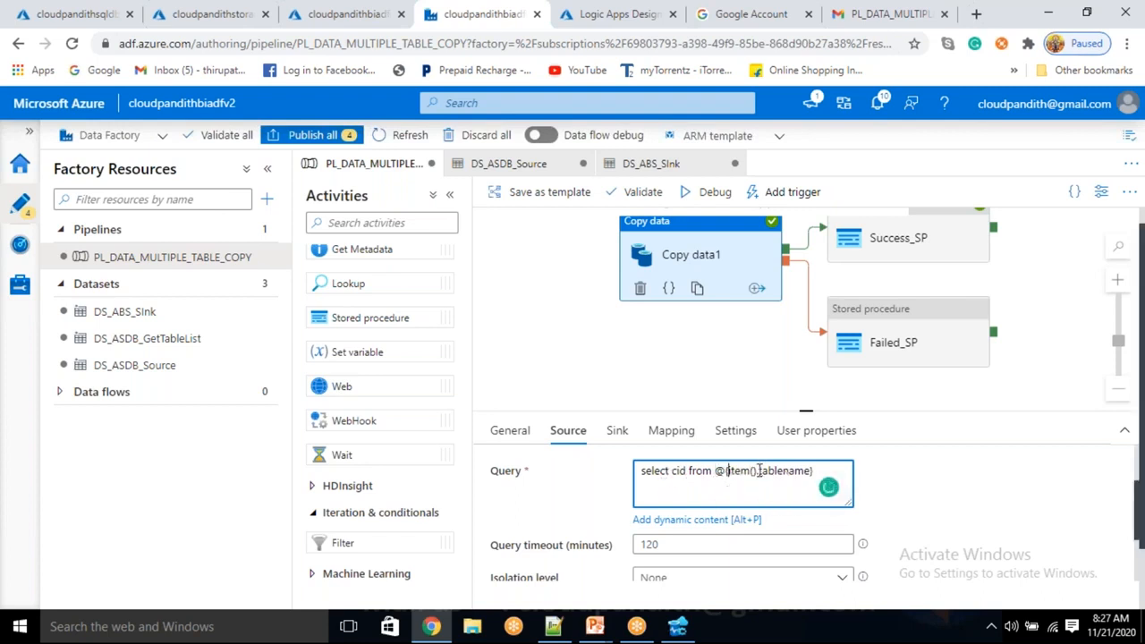
Compare the query's column and table name with the create table statements in Notepad++ document new 3, and return to Copy data1 in Chrome.
double_click(677, 471)
double_click(777, 474)
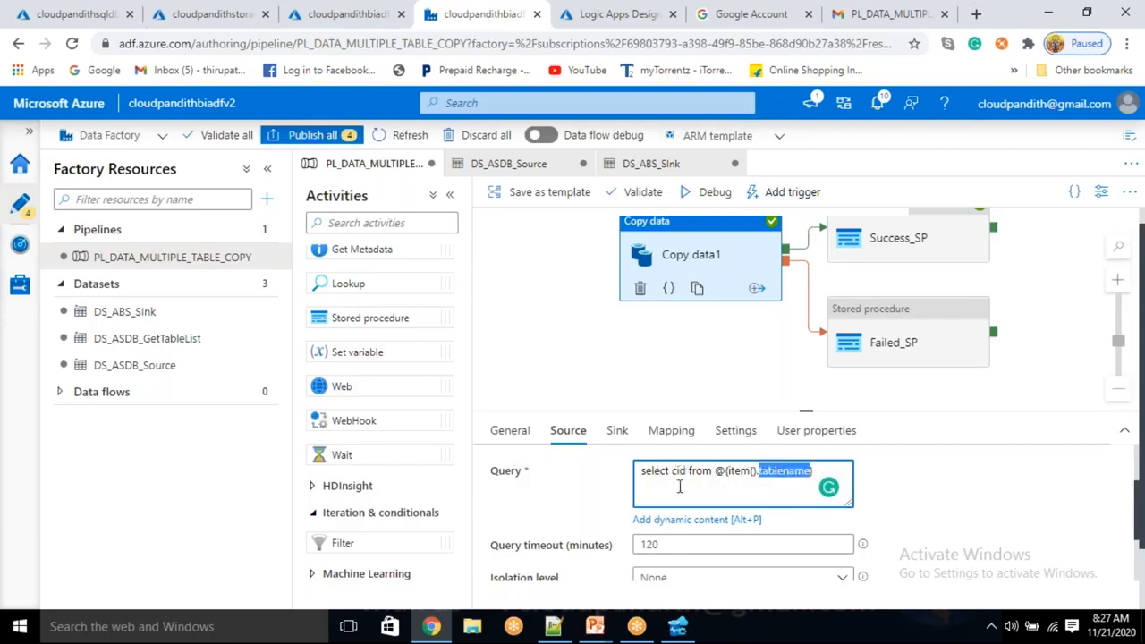
click(554, 626)
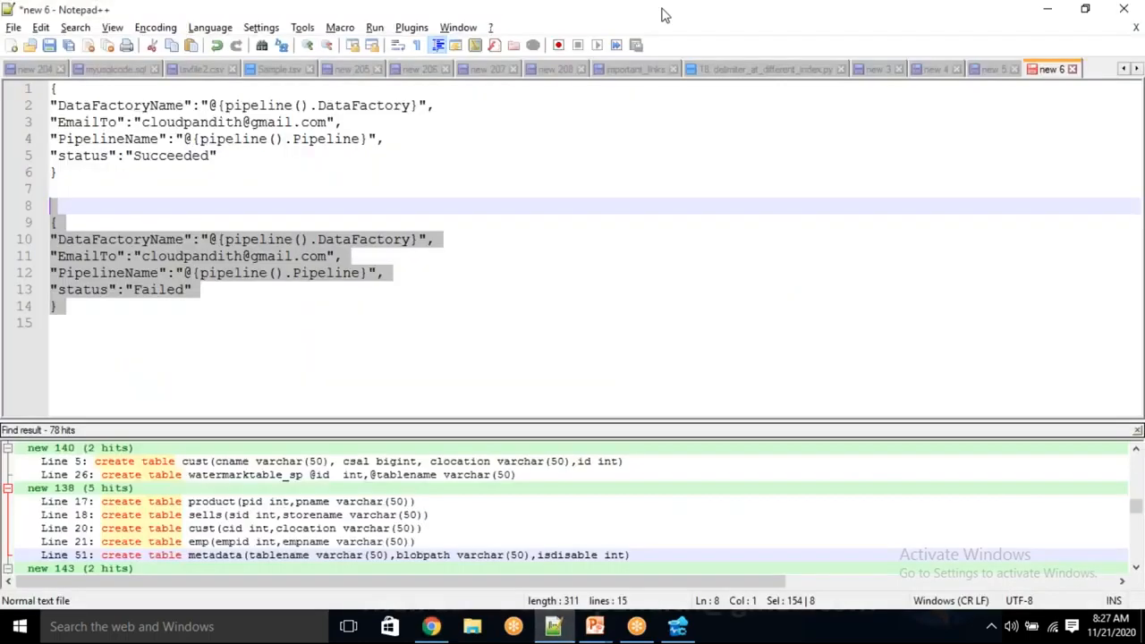
click(935, 71)
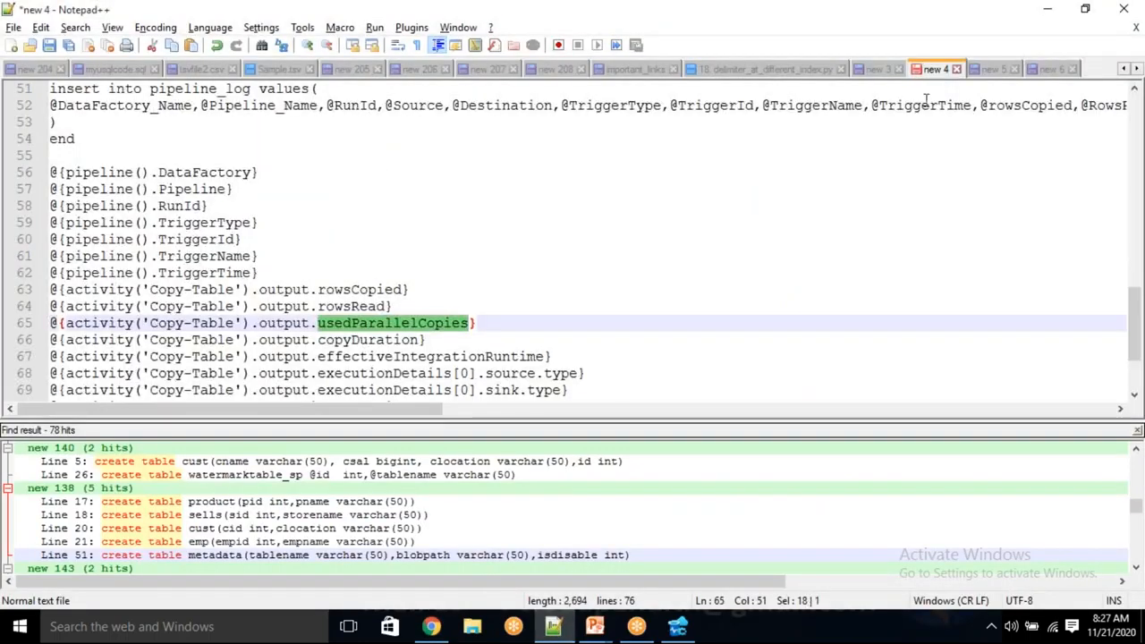
click(876, 70)
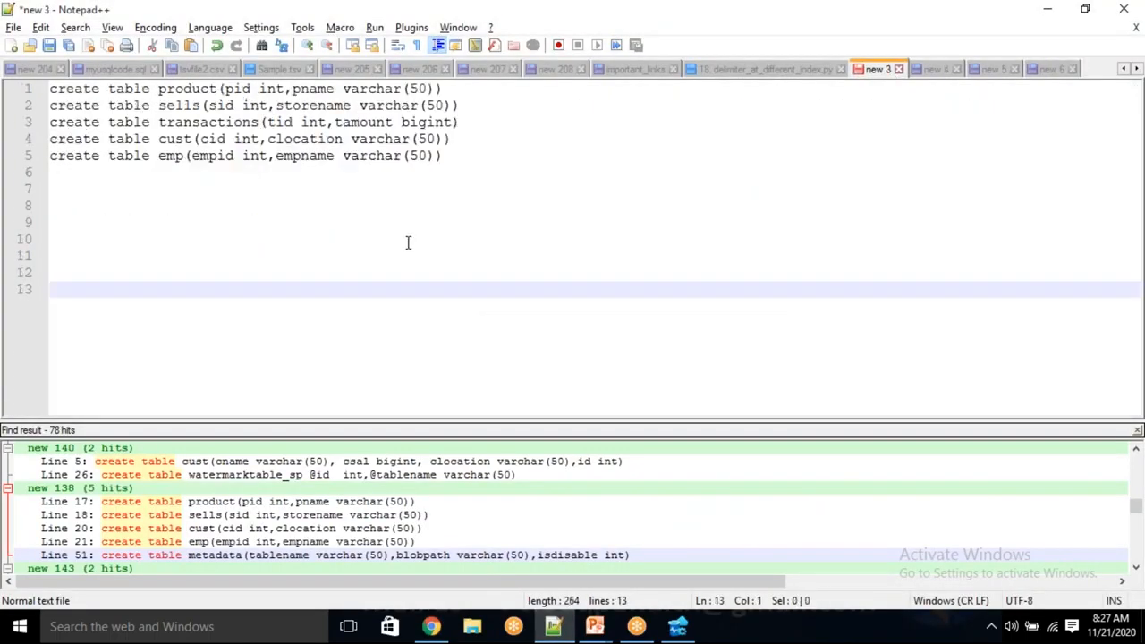
double_click(213, 138)
click(230, 187)
drag(170, 138, 220, 139)
drag(177, 89, 200, 111)
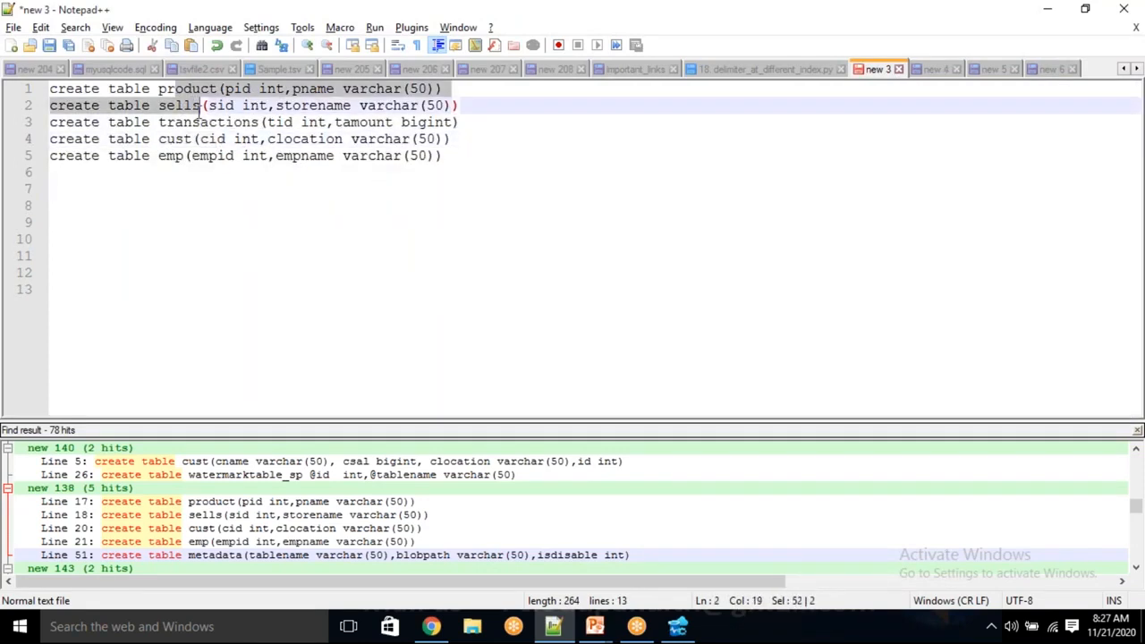
key(alt+Tab)
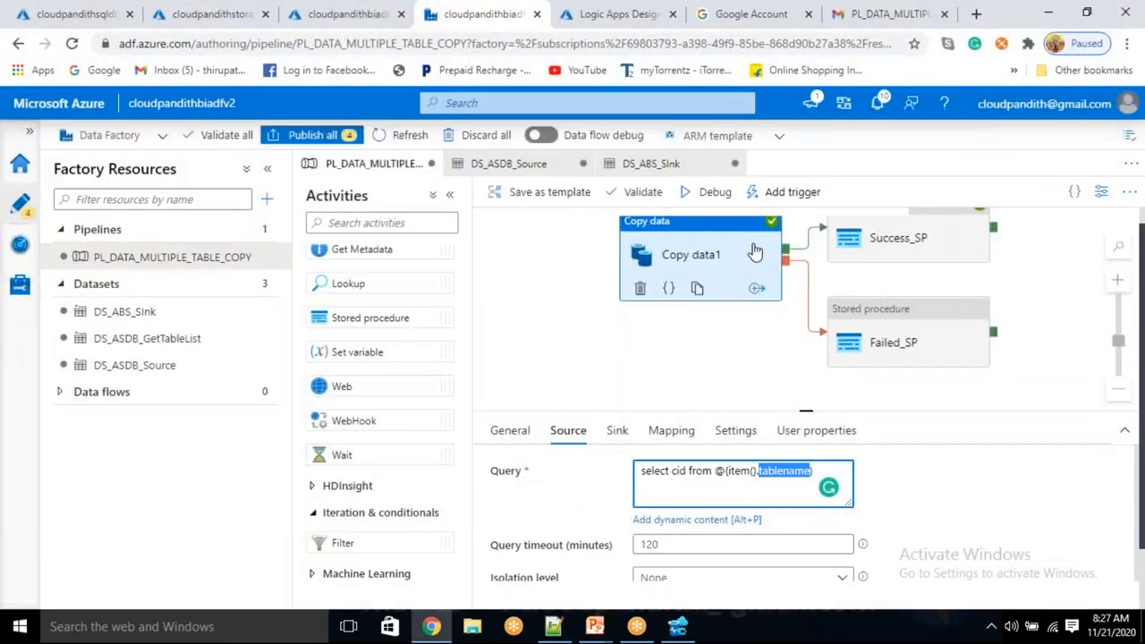
click(713, 250)
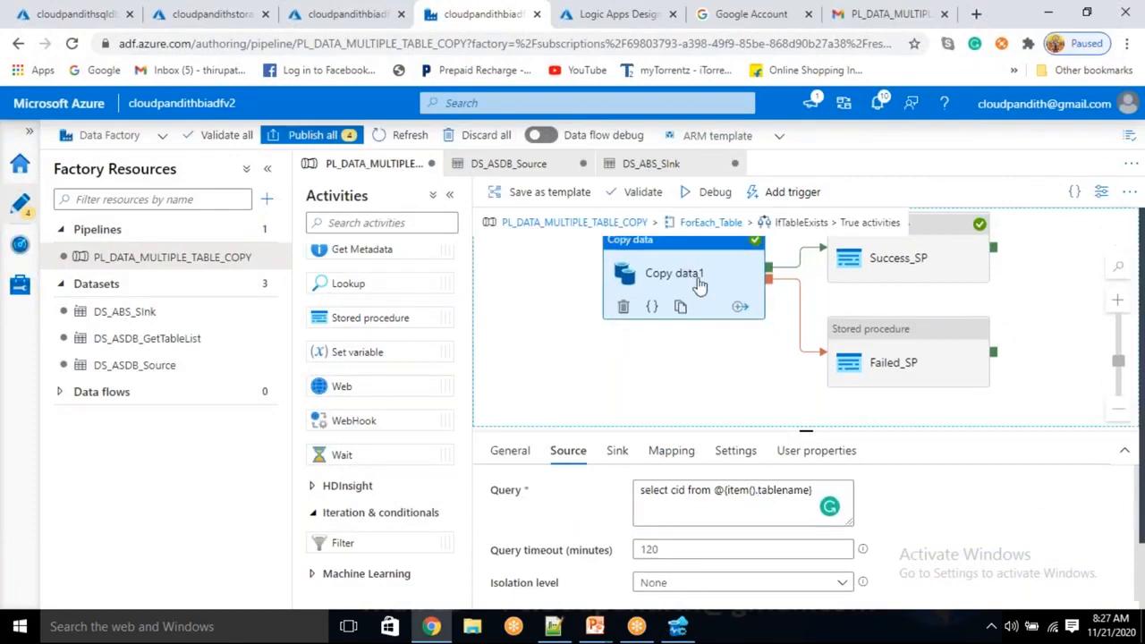
Debug the PL_DATA_MULTIPLE_TABLE_COPY pipeline and keep refreshing its output to monitor the activity runs.
click(721, 203)
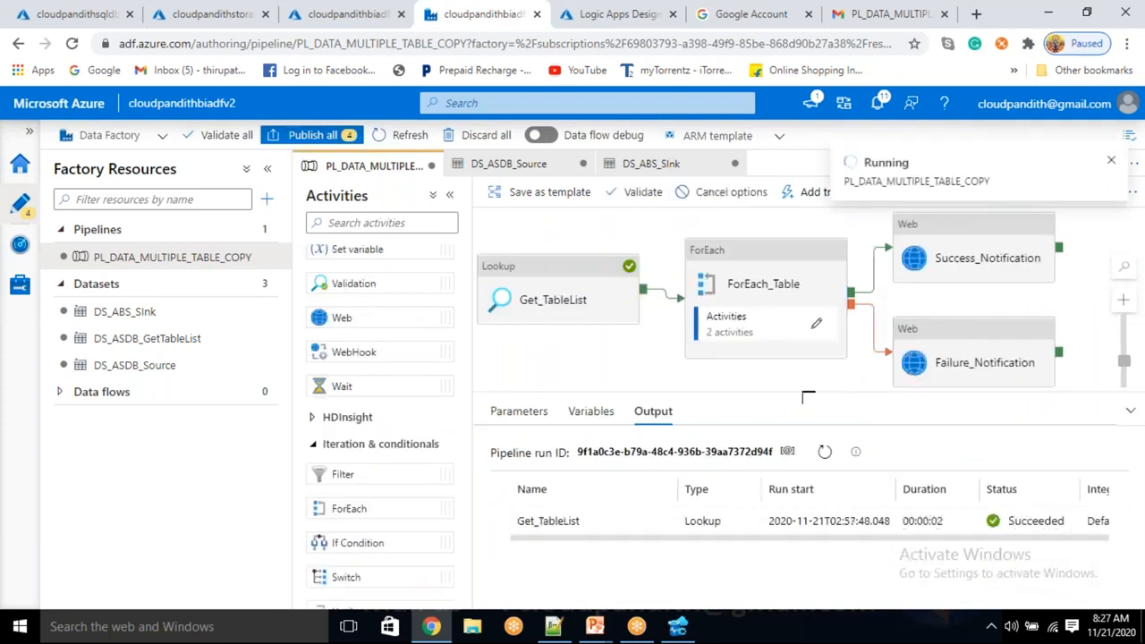
click(832, 462)
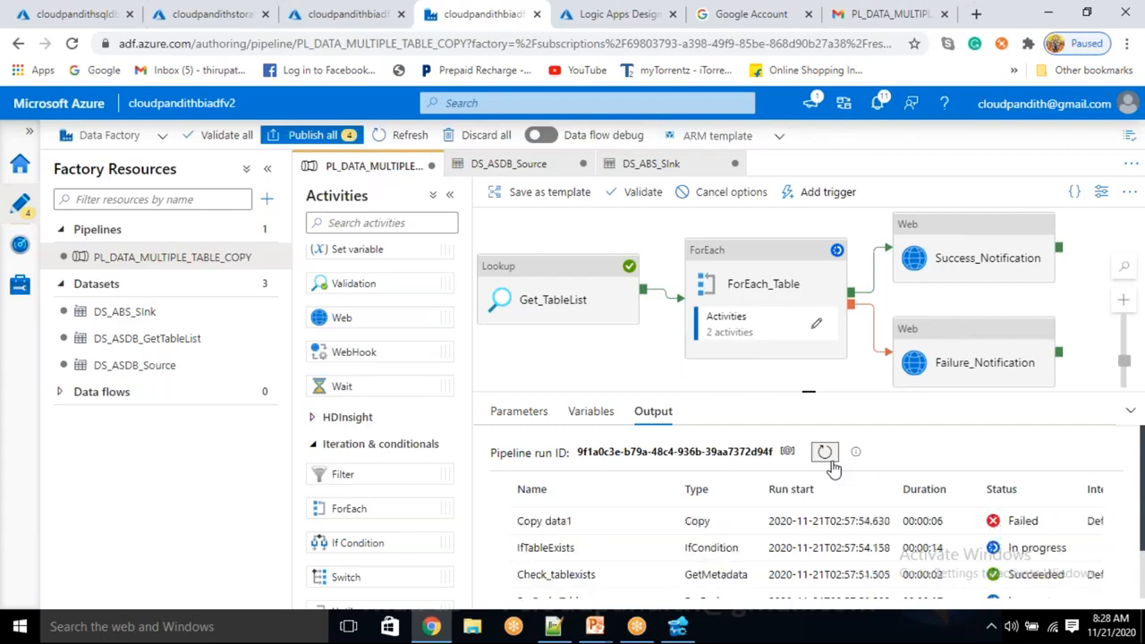
click(831, 464)
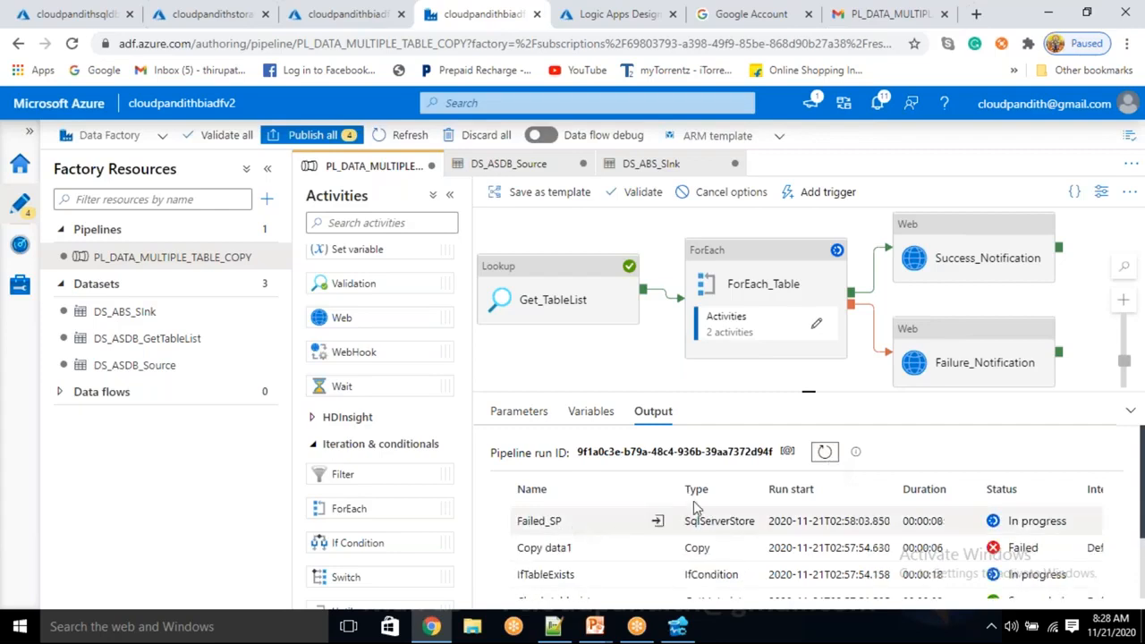
click(825, 454)
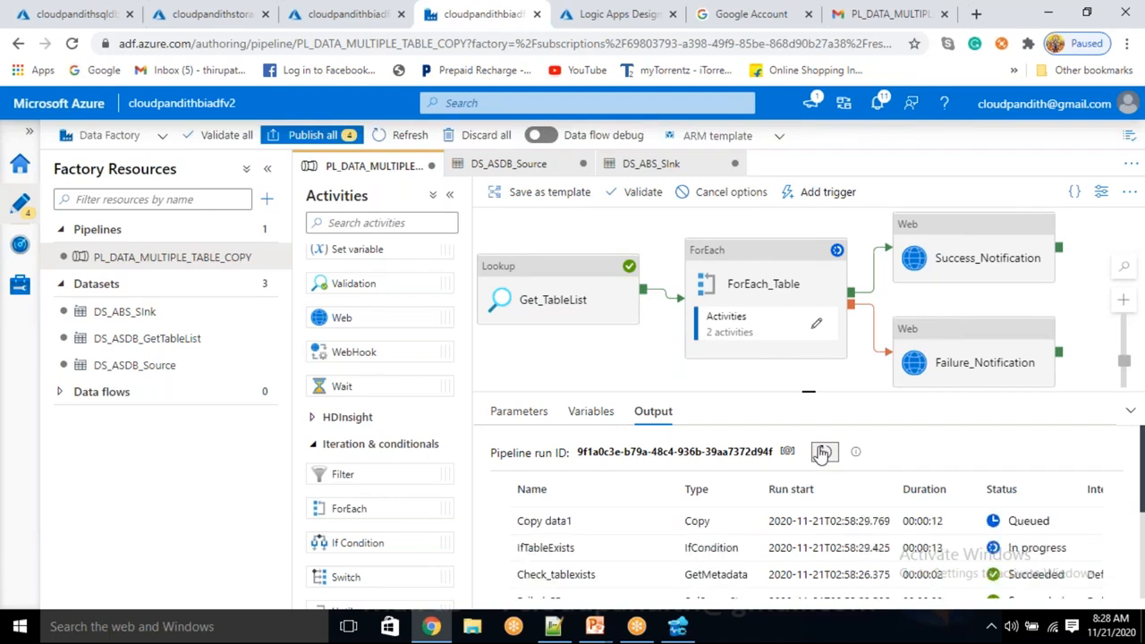
click(822, 453)
click(823, 453)
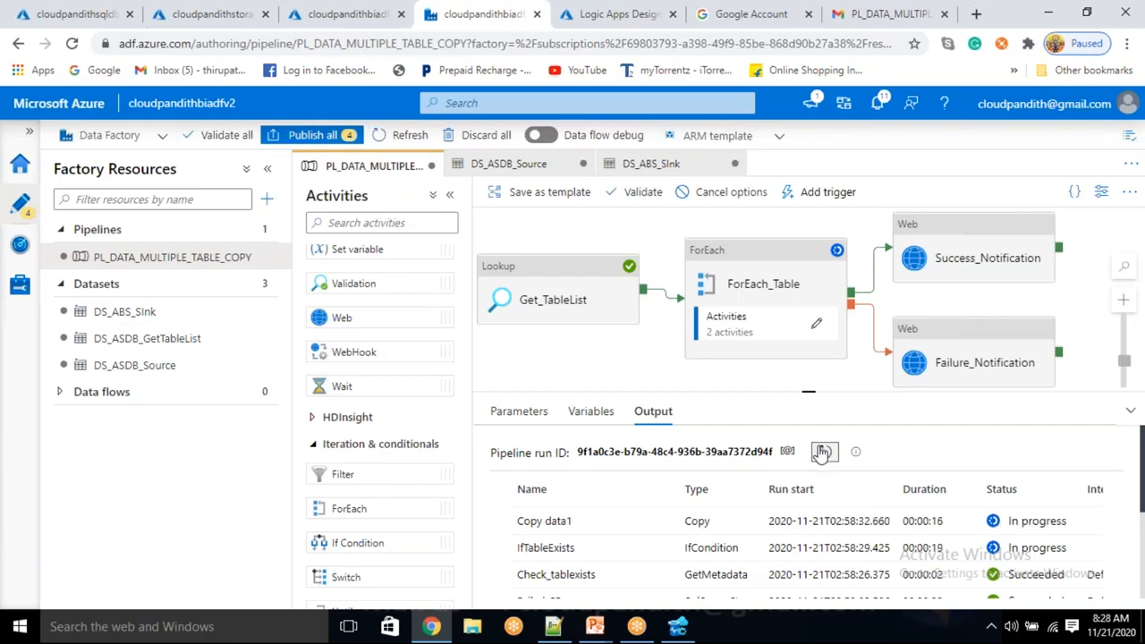
click(822, 452)
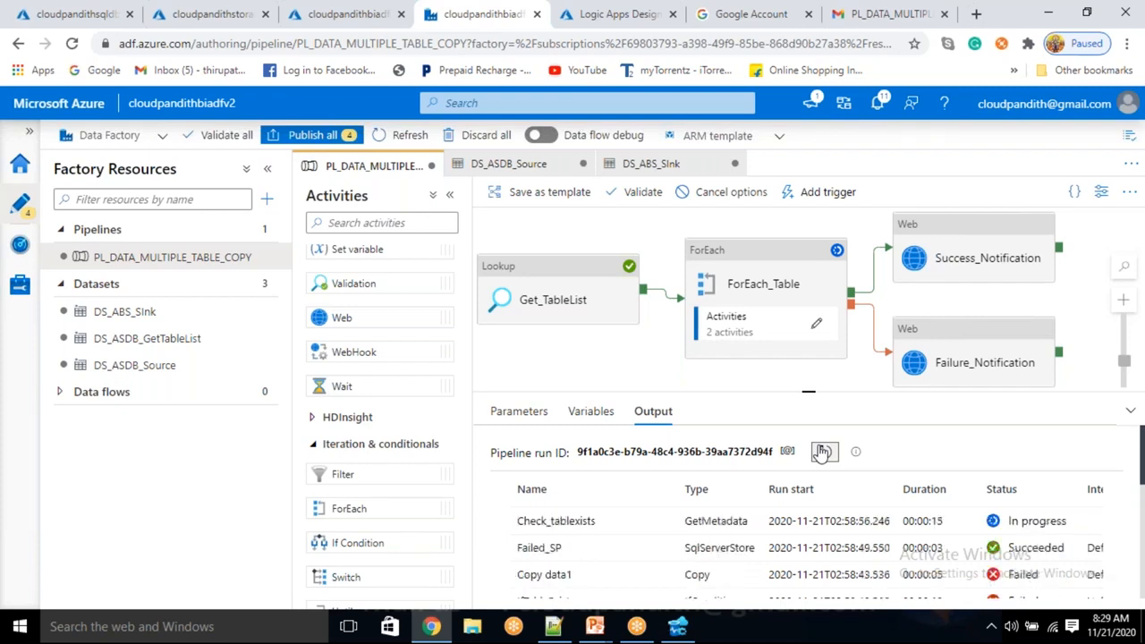
Check the cust table's create statement in Notepad++ document new 3, then return to the pipeline in Chrome.
click(564, 629)
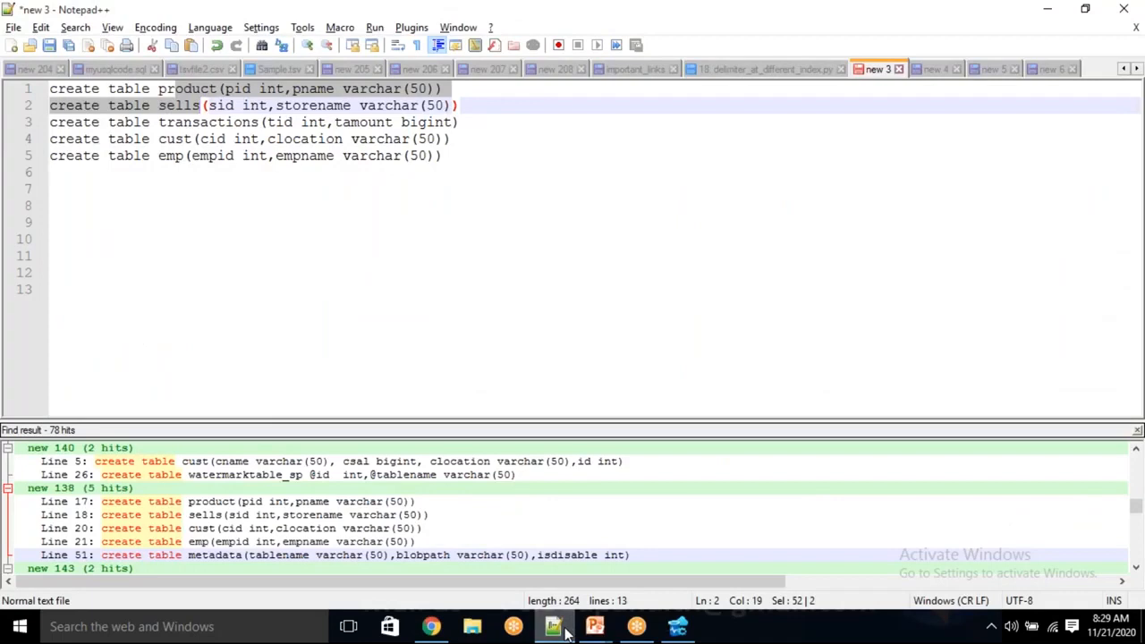
click(390, 250)
double_click(183, 141)
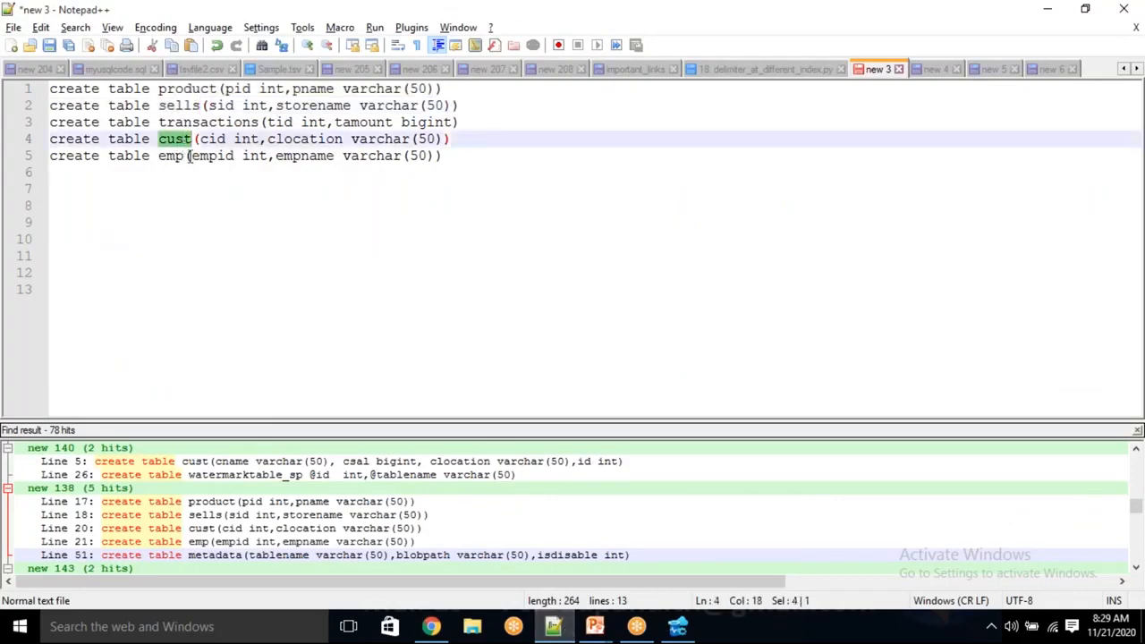
click(432, 629)
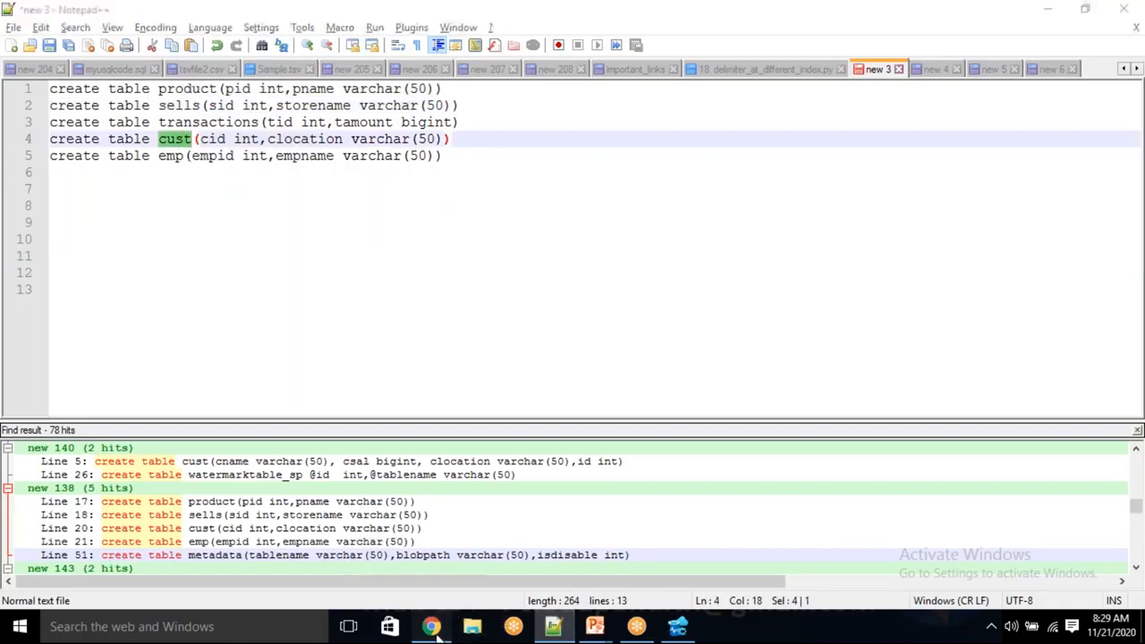
Refresh the debug run output until the Failure_Notification activity is listed, and inspect its entry.
click(821, 454)
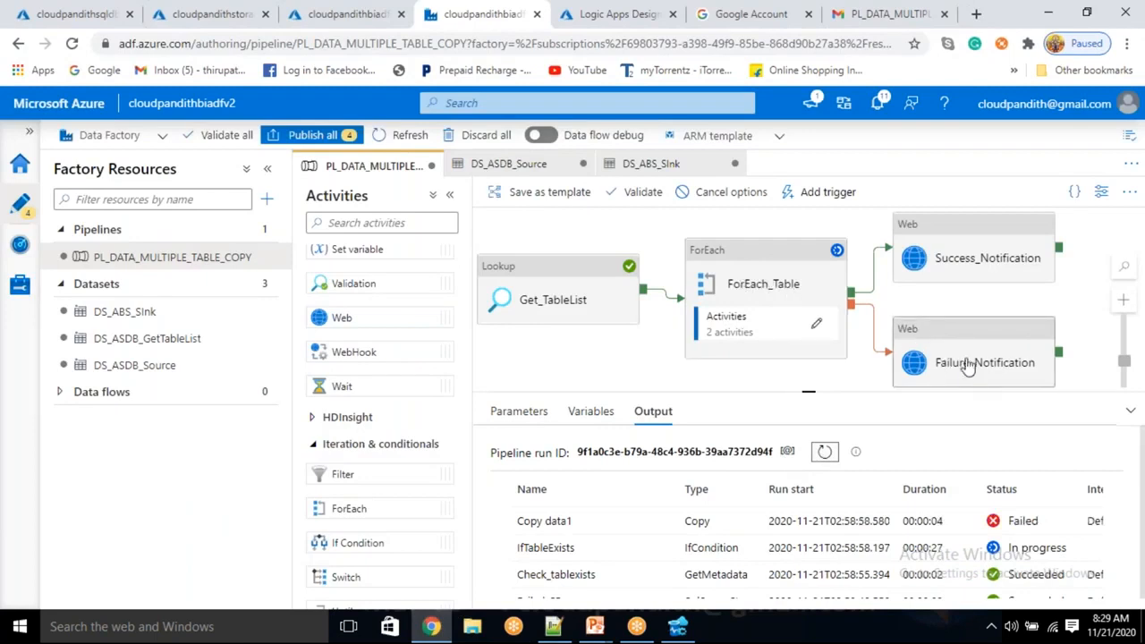
click(827, 453)
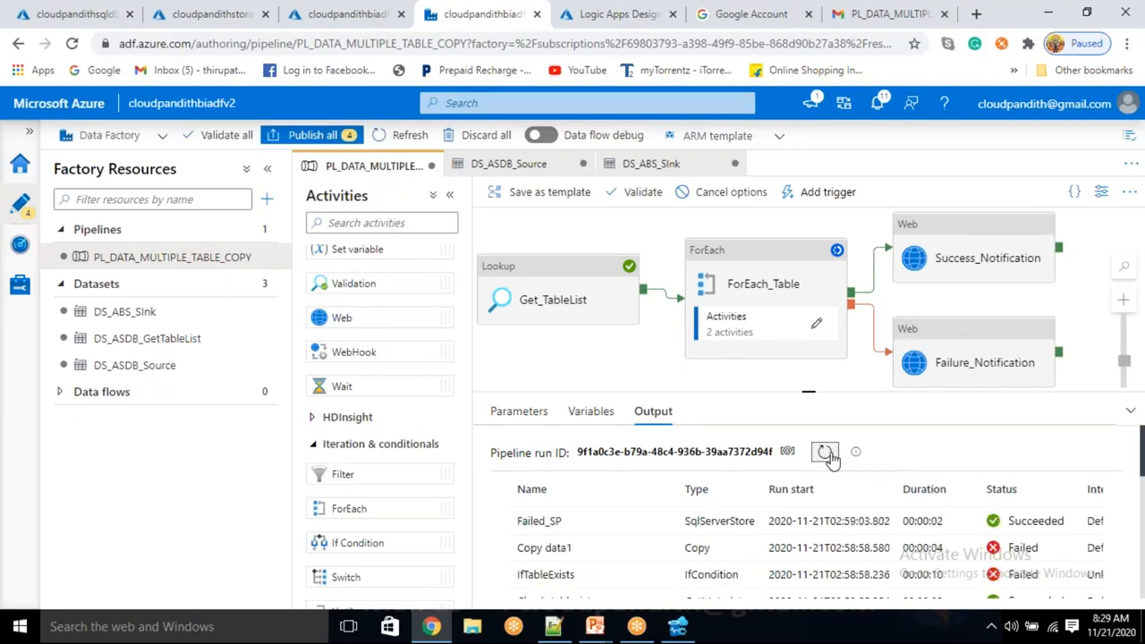
click(826, 452)
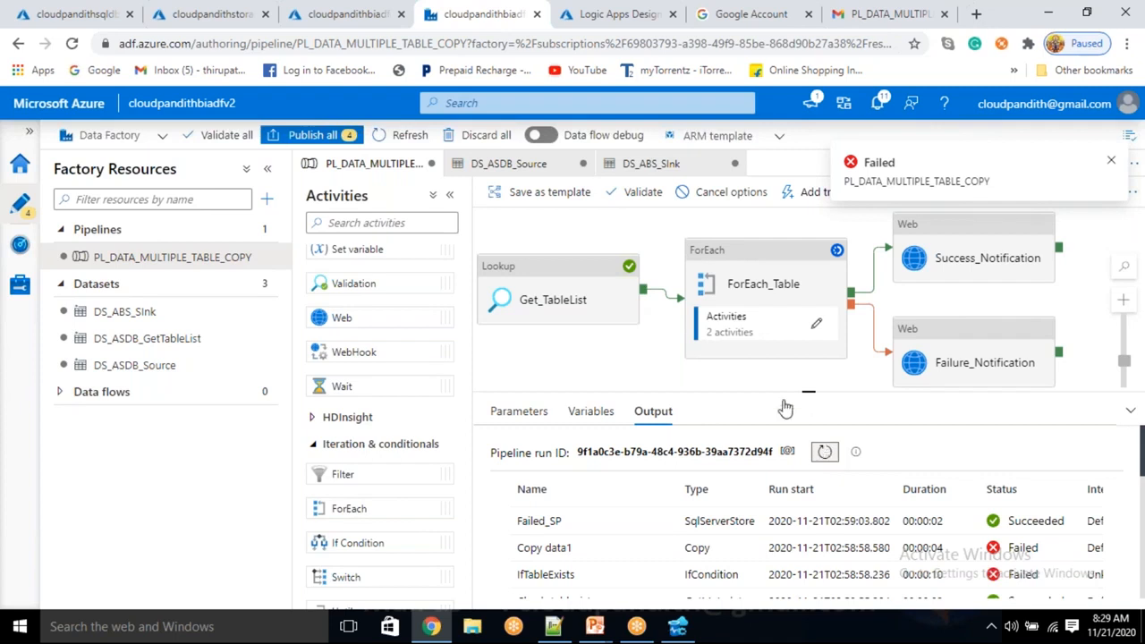
click(757, 374)
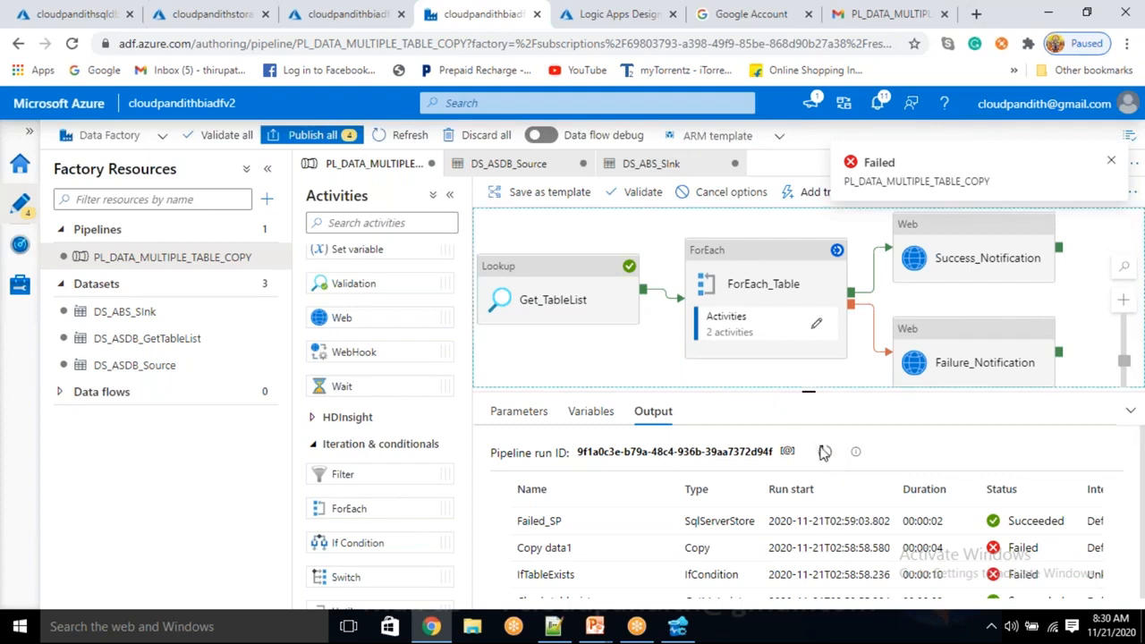
click(823, 453)
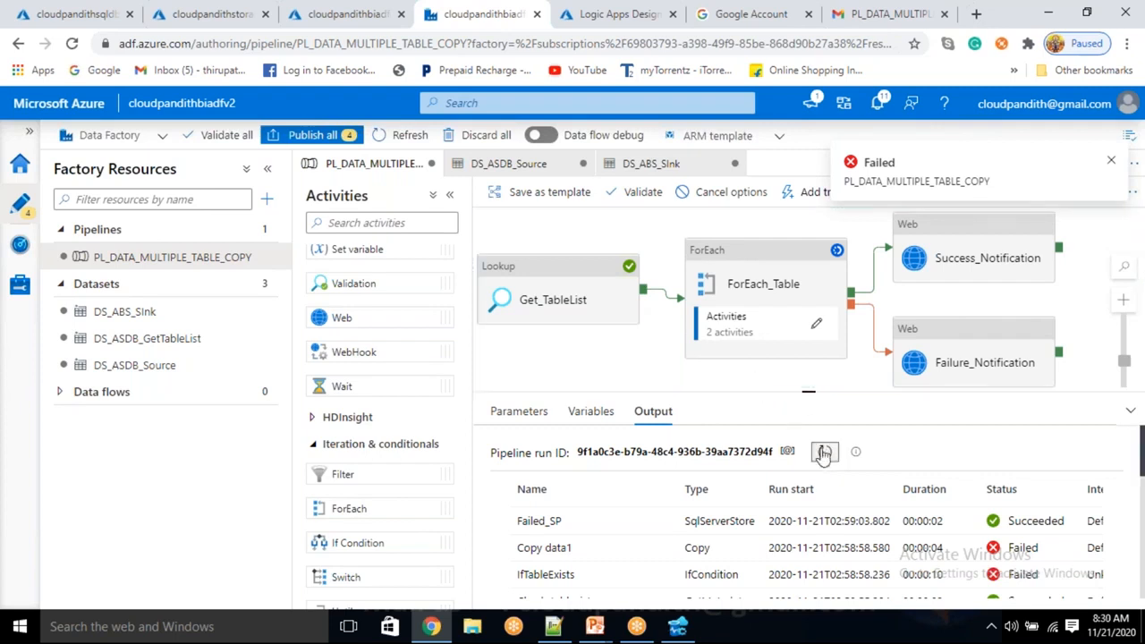
click(823, 452)
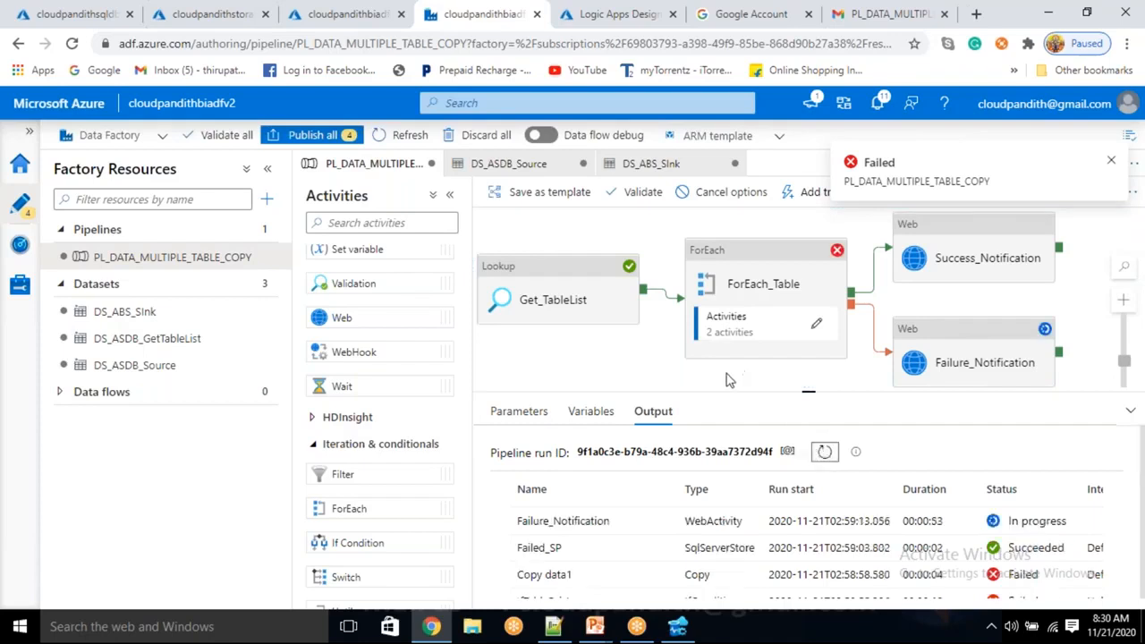
drag(522, 521, 568, 519)
click(568, 519)
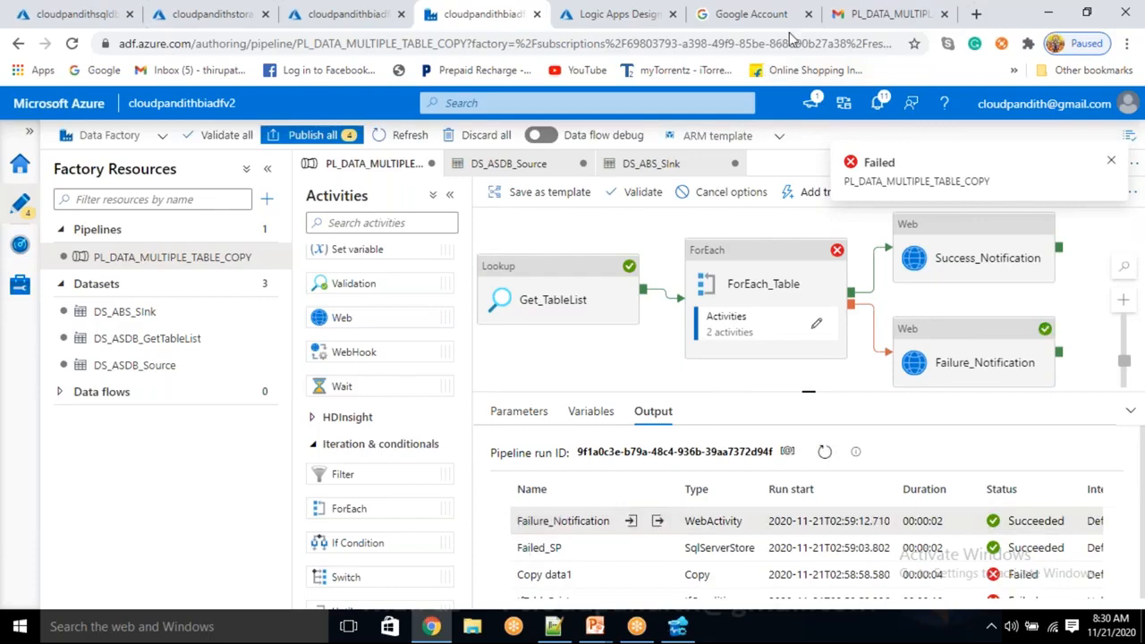
Switch to Gmail, refresh the inbox, and open the newest PL_DATA_MULTIPLE_TABLE_COPY:Failed email to check its subject.
click(875, 14)
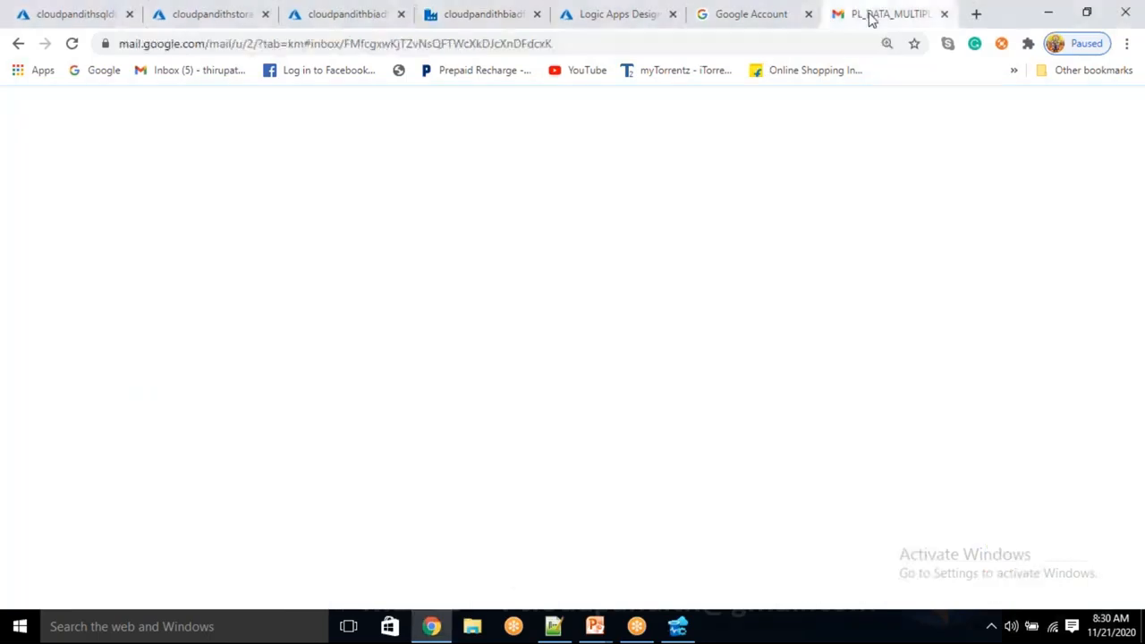
click(300, 181)
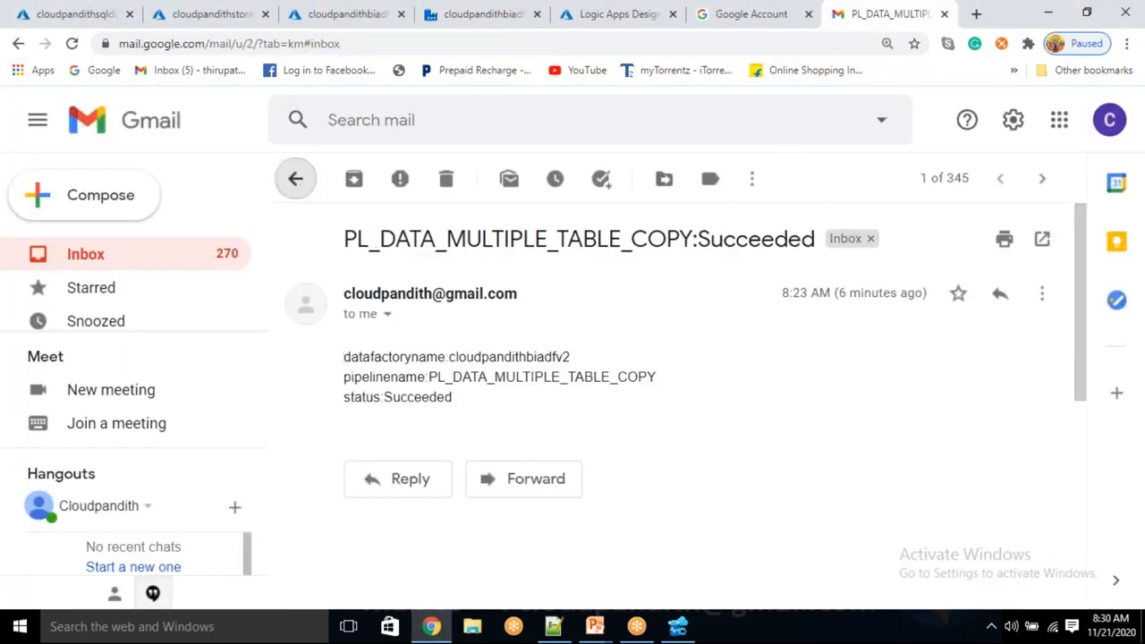
click(369, 189)
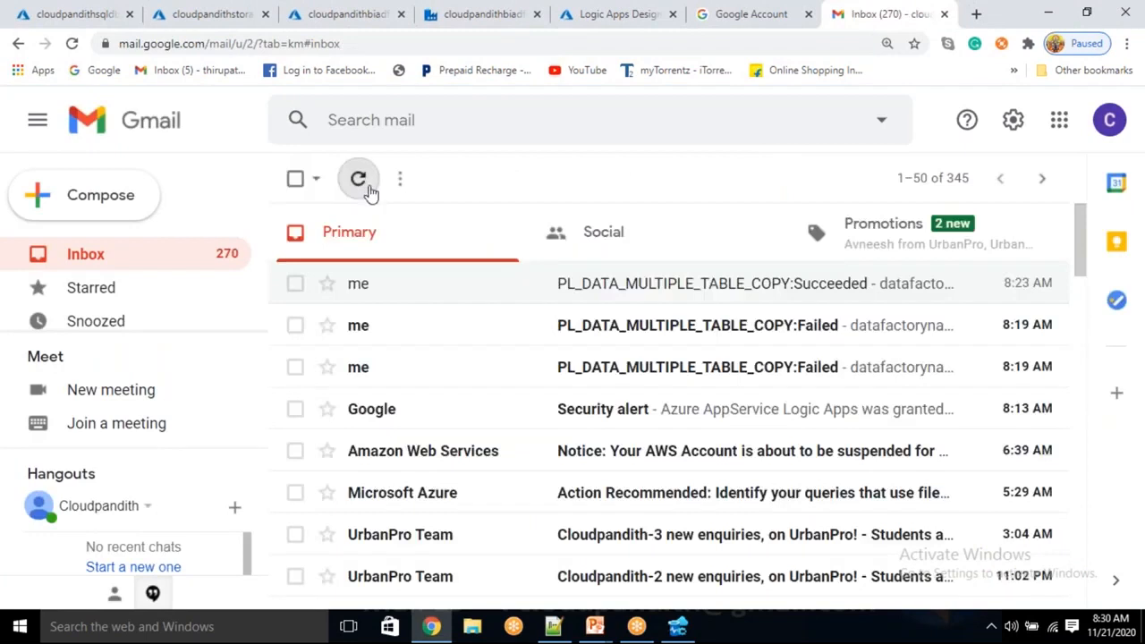
click(567, 297)
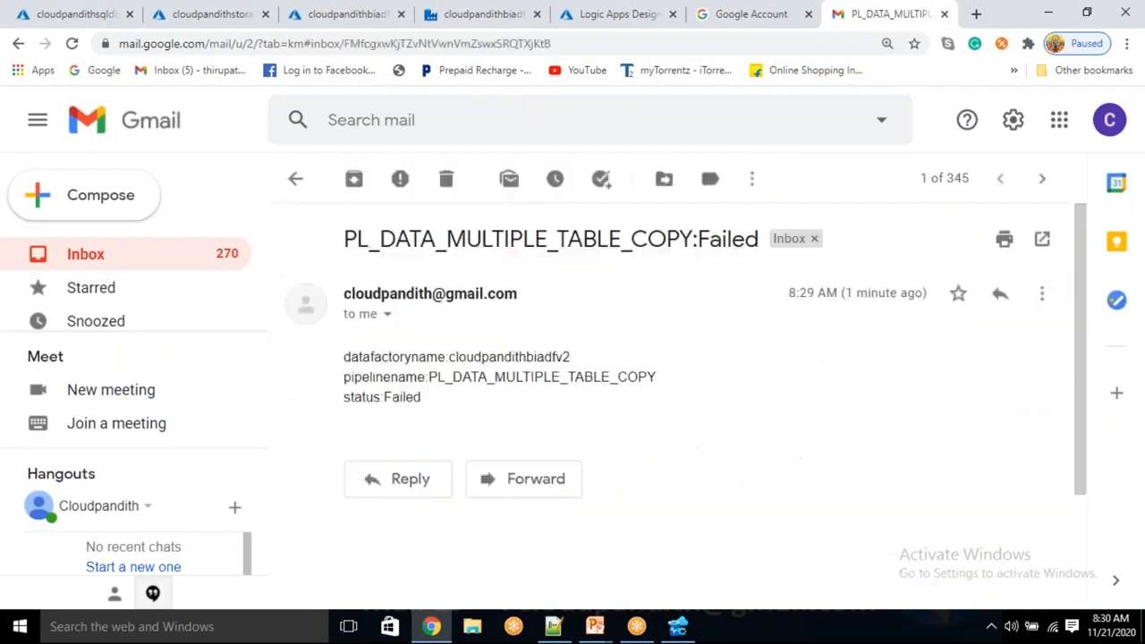
drag(507, 235, 566, 242)
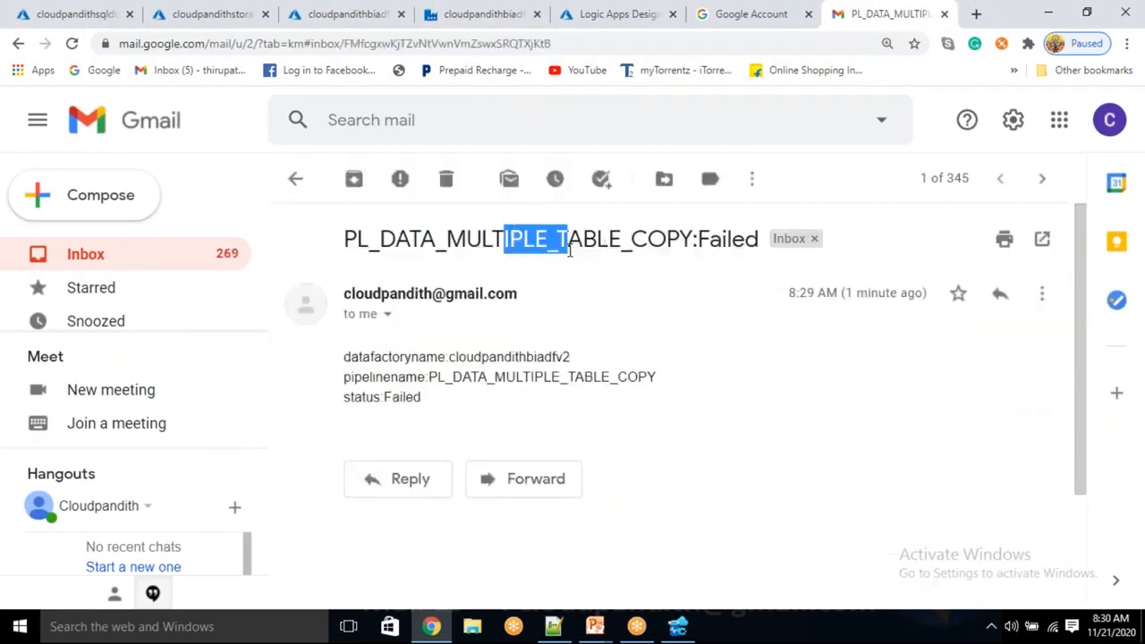
Close the Google Account page and return to the PL_DATA_MULTIPLE_TABLE_COPY pipeline page in Data Factory.
click(795, 13)
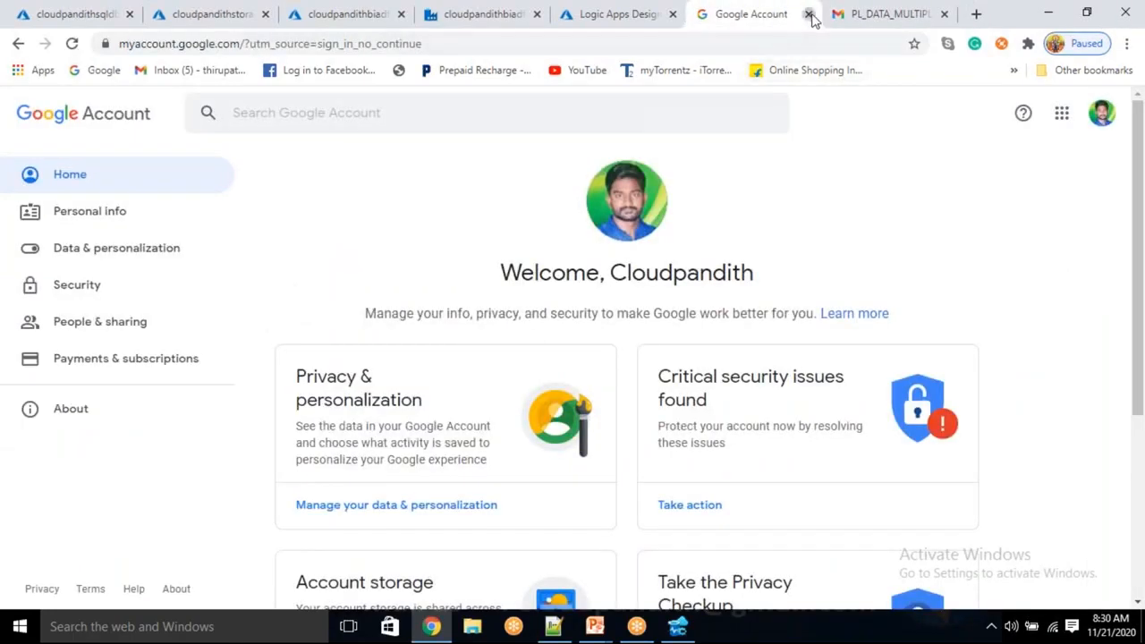
click(809, 14)
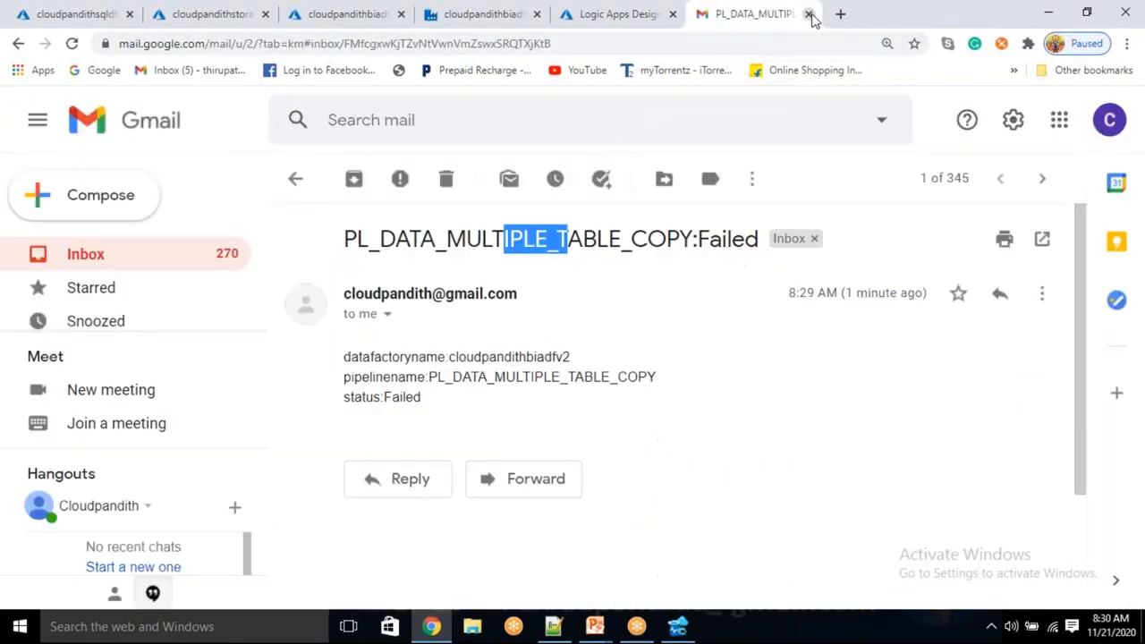
click(649, 25)
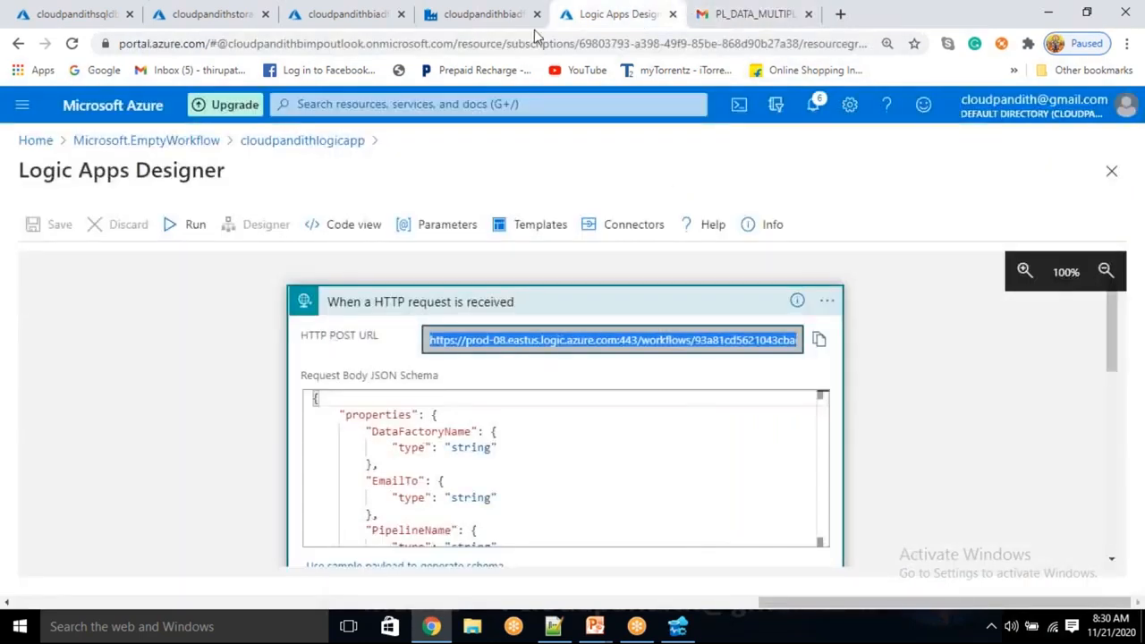
click(509, 25)
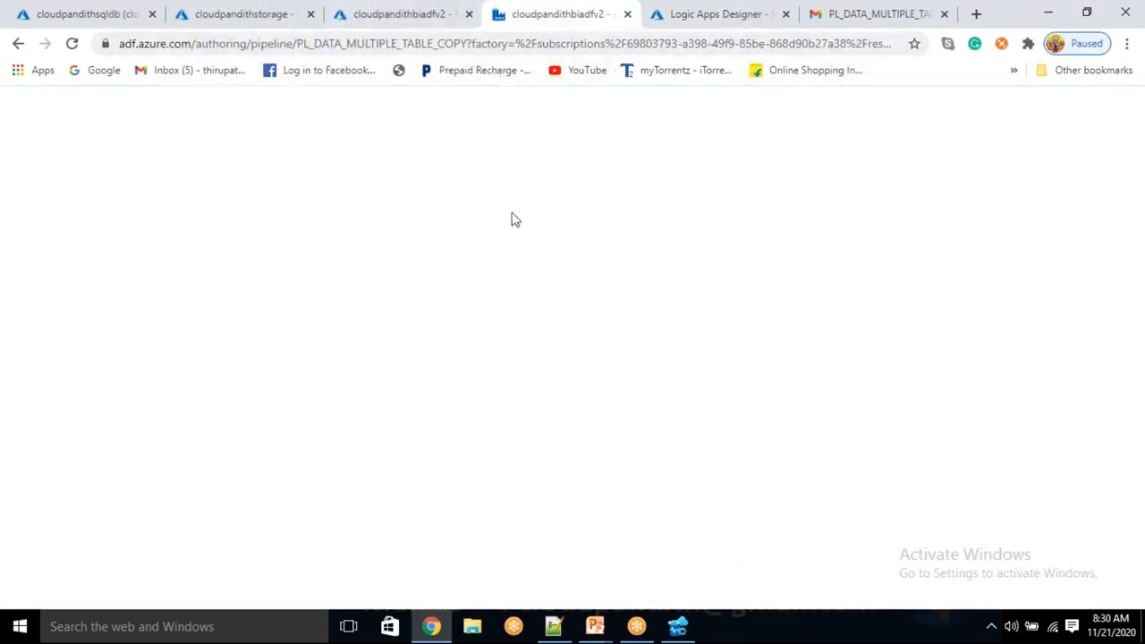
click(405, 25)
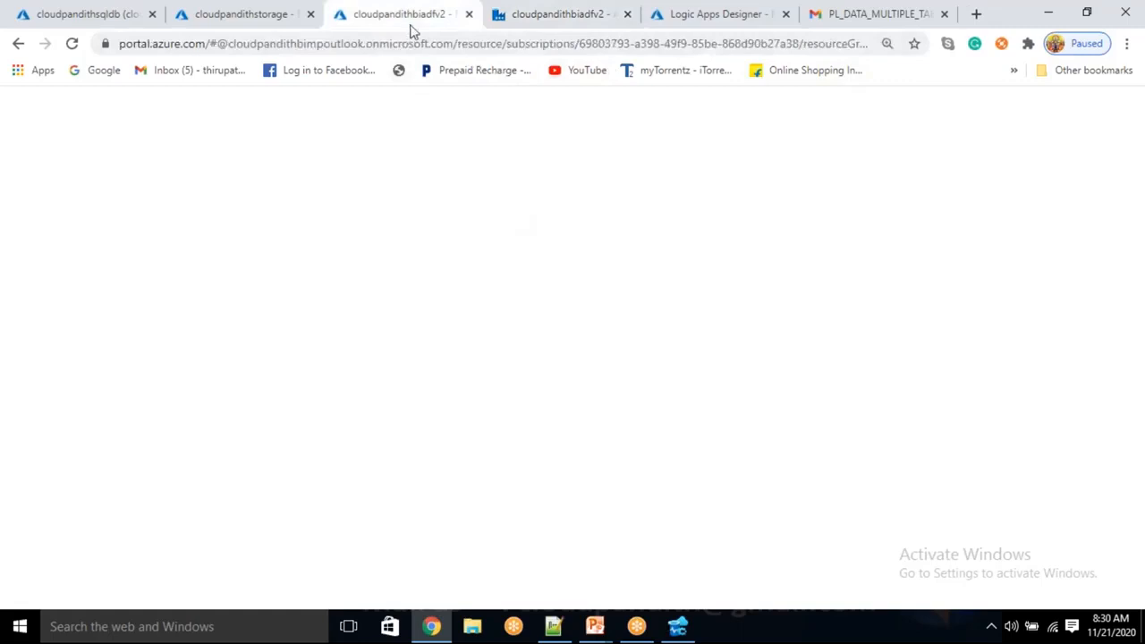
click(512, 27)
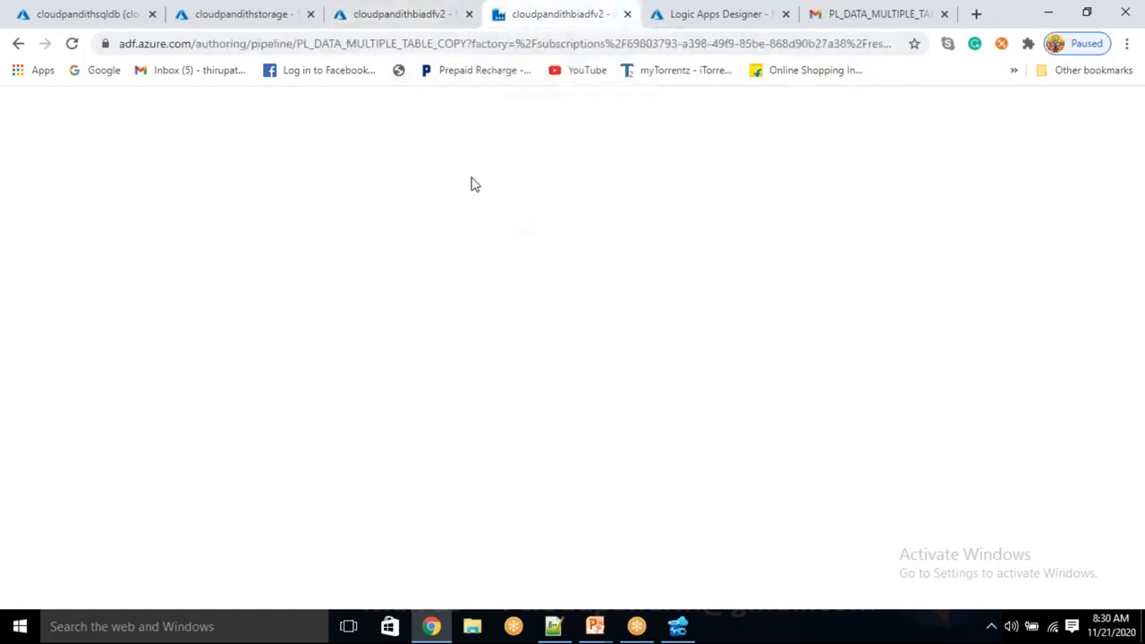